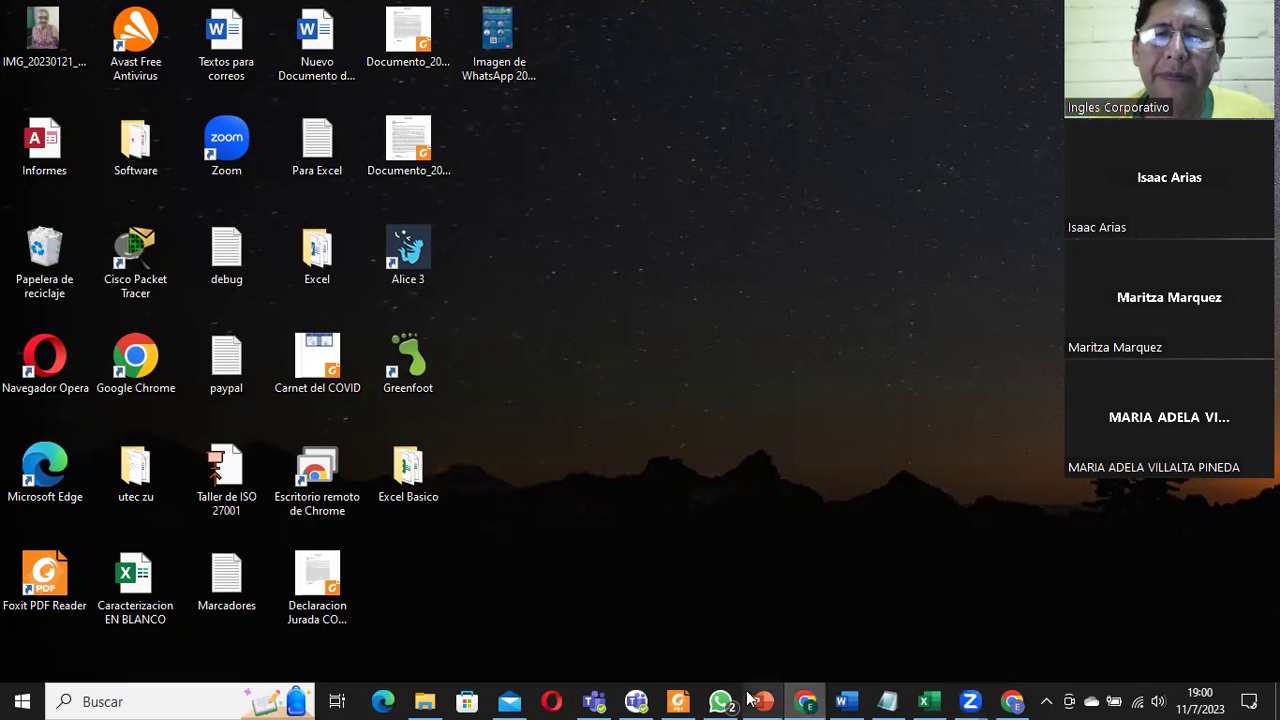
- Restore the Excel Referencias workbook from the taskbar, showing the Referencia Absoluta discount table
{"action": "left_click", "coordinate": [940, 699]}
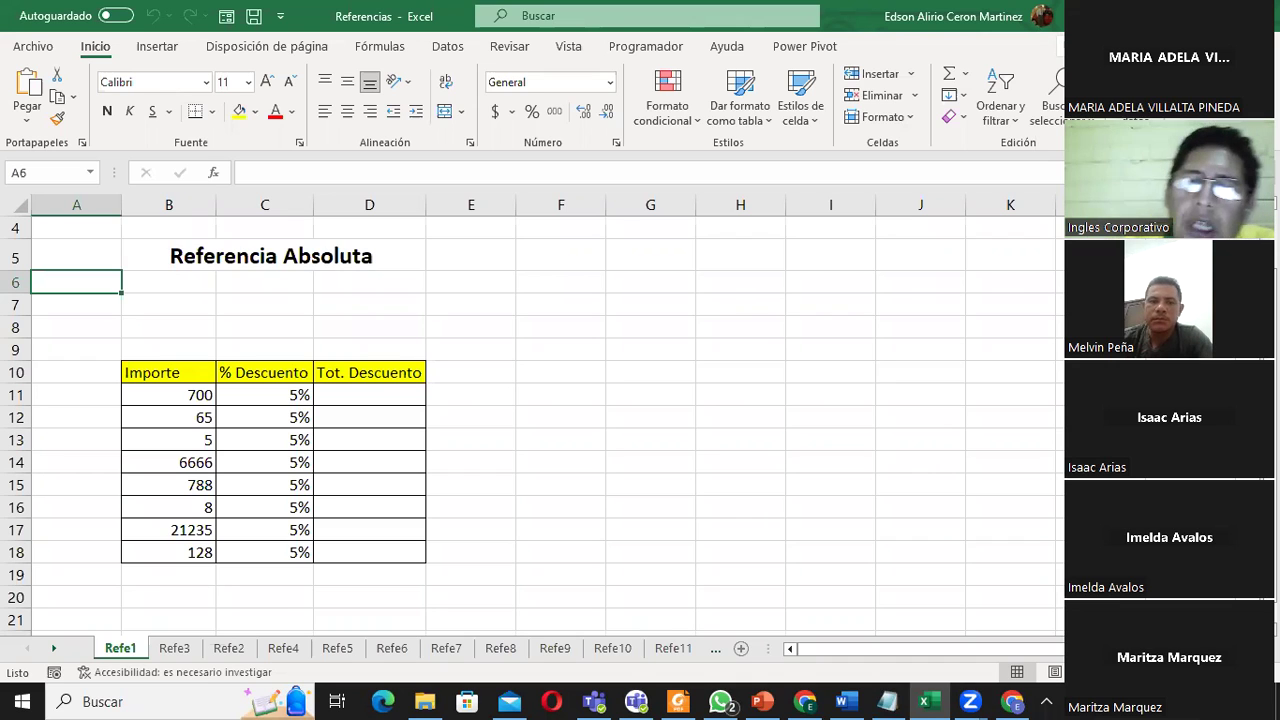
- Switch from Excel to the PowerPoint presentation's Referencia Absoluta slide
{"action": "left_click", "coordinate": [765, 700]}
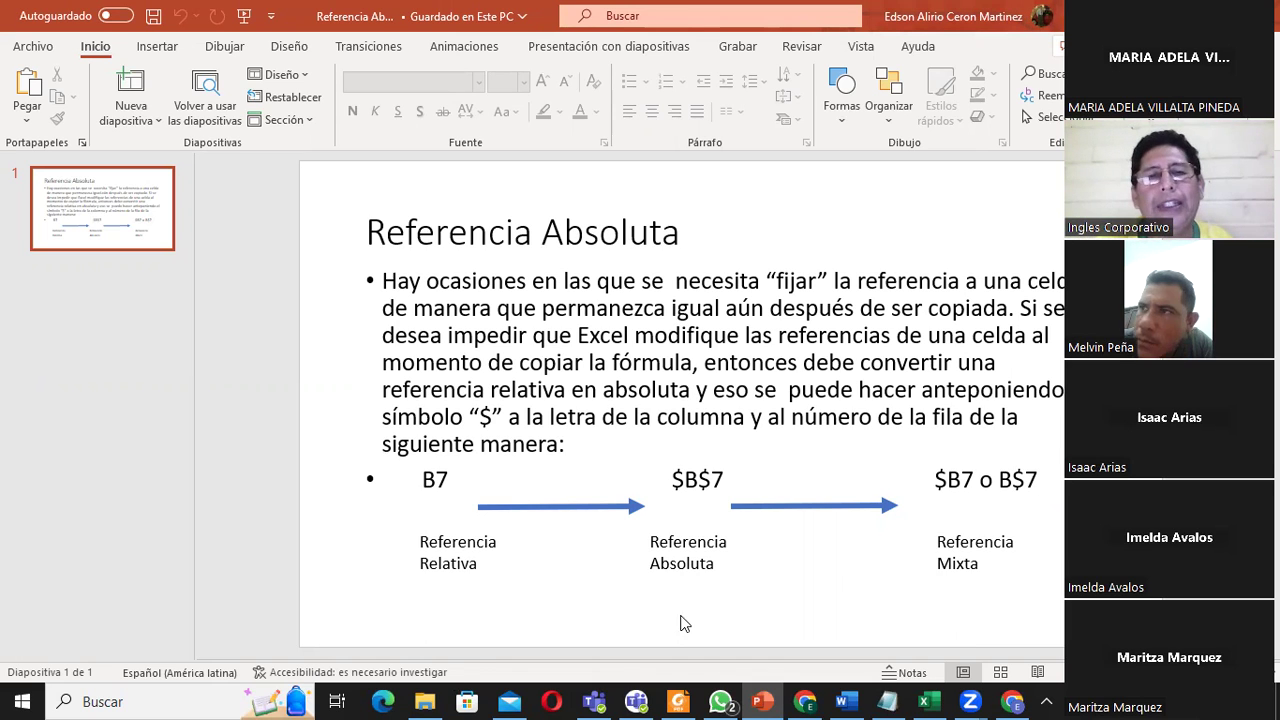
{"action": "left_click", "coordinate": [437, 481]}
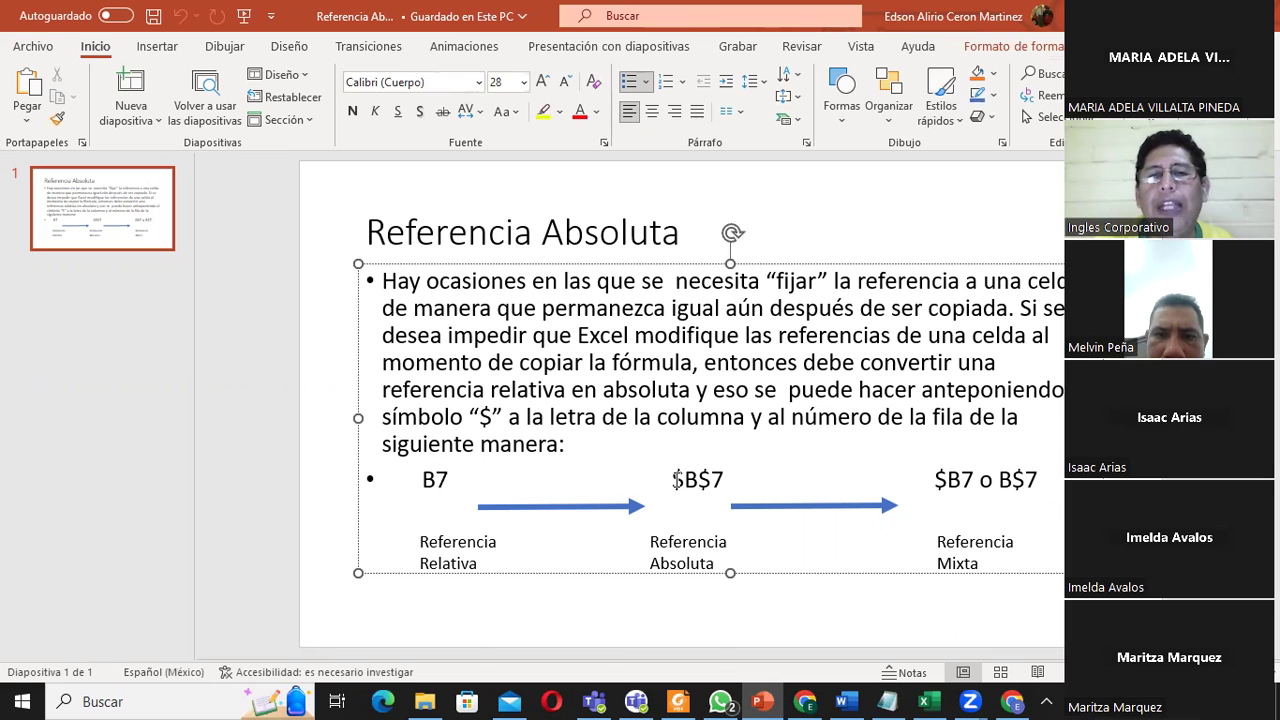
{"action": "left_click", "coordinate": [683, 481], "text": "shift"}
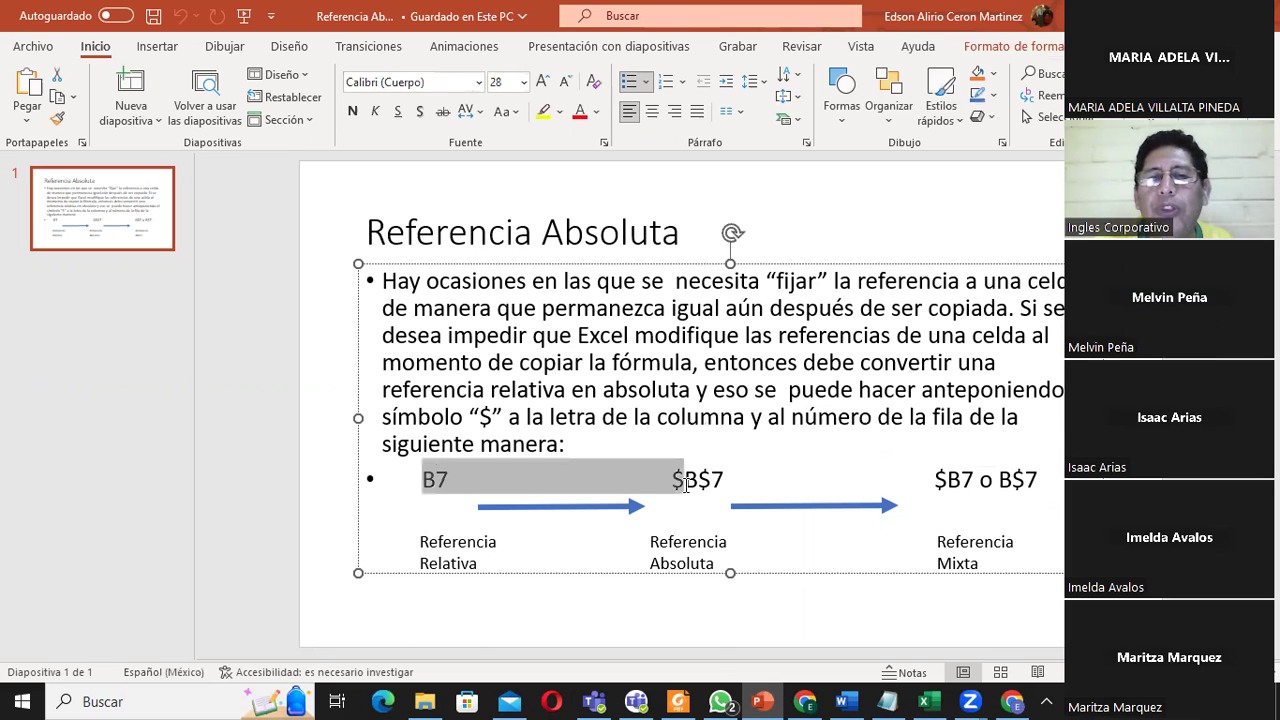
{"action": "left_click", "coordinate": [677, 481]}
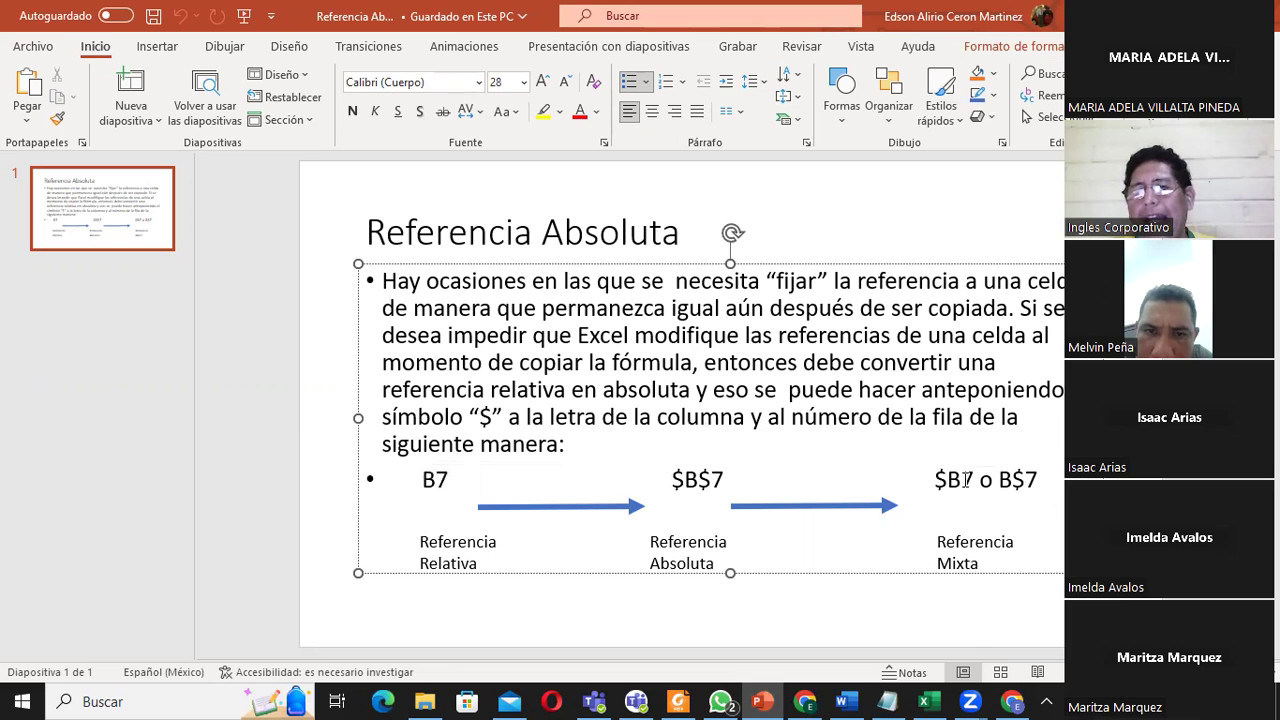
{"action": "left_click_drag", "start_coordinate": [1012, 480], "coordinate": [1025, 480]}
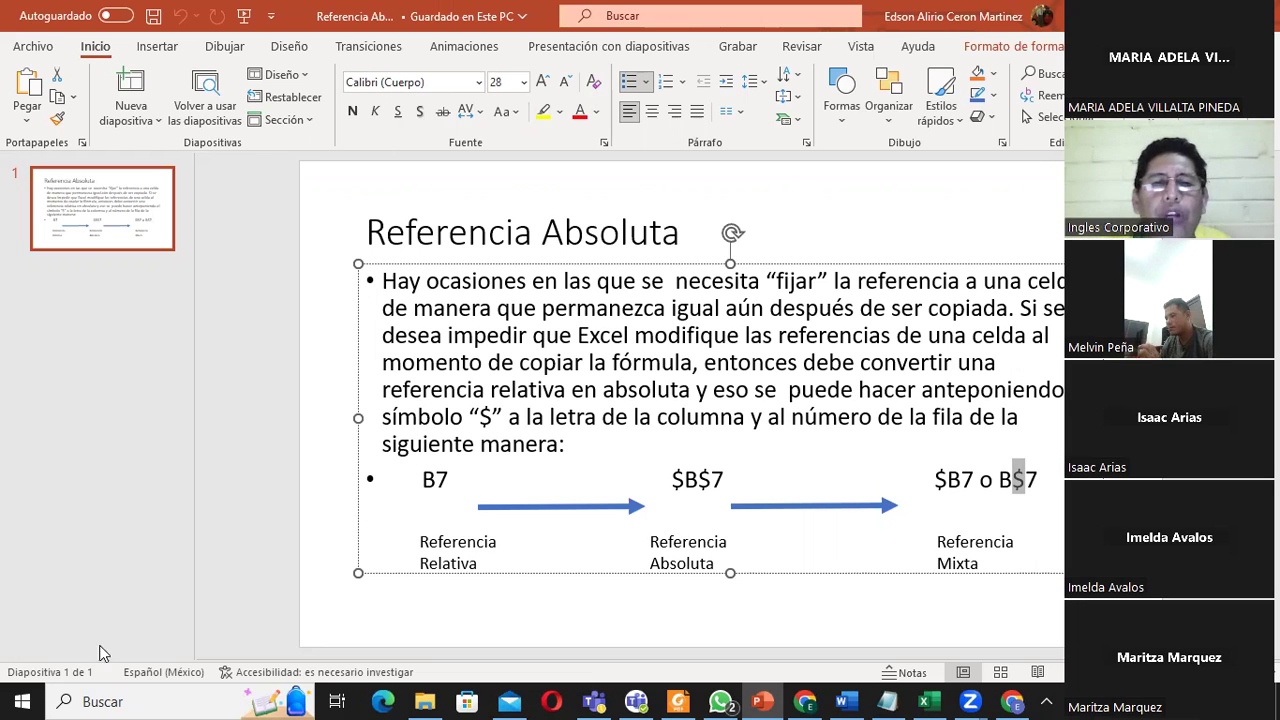
- Point out the slide's labels, title and explanation text, then return to the Referencias workbook in Excel
{"action": "left_click", "coordinate": [421, 545]}
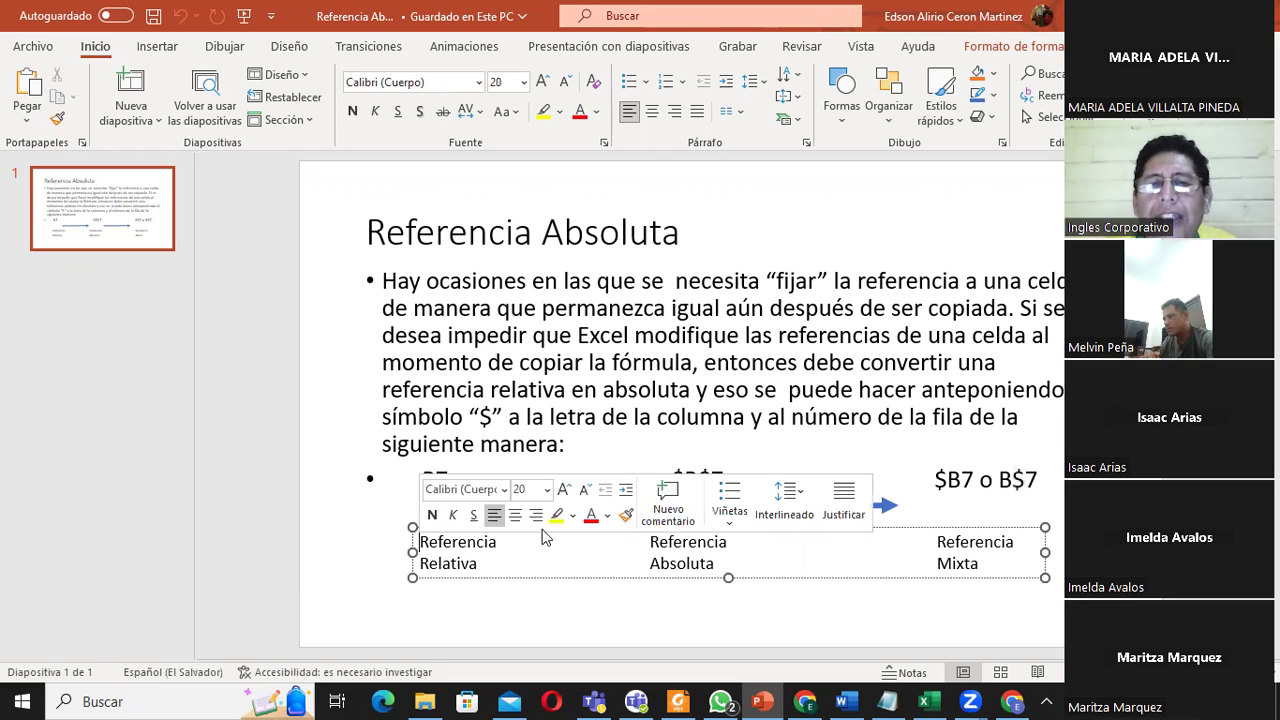
{"action": "left_click", "coordinate": [716, 390]}
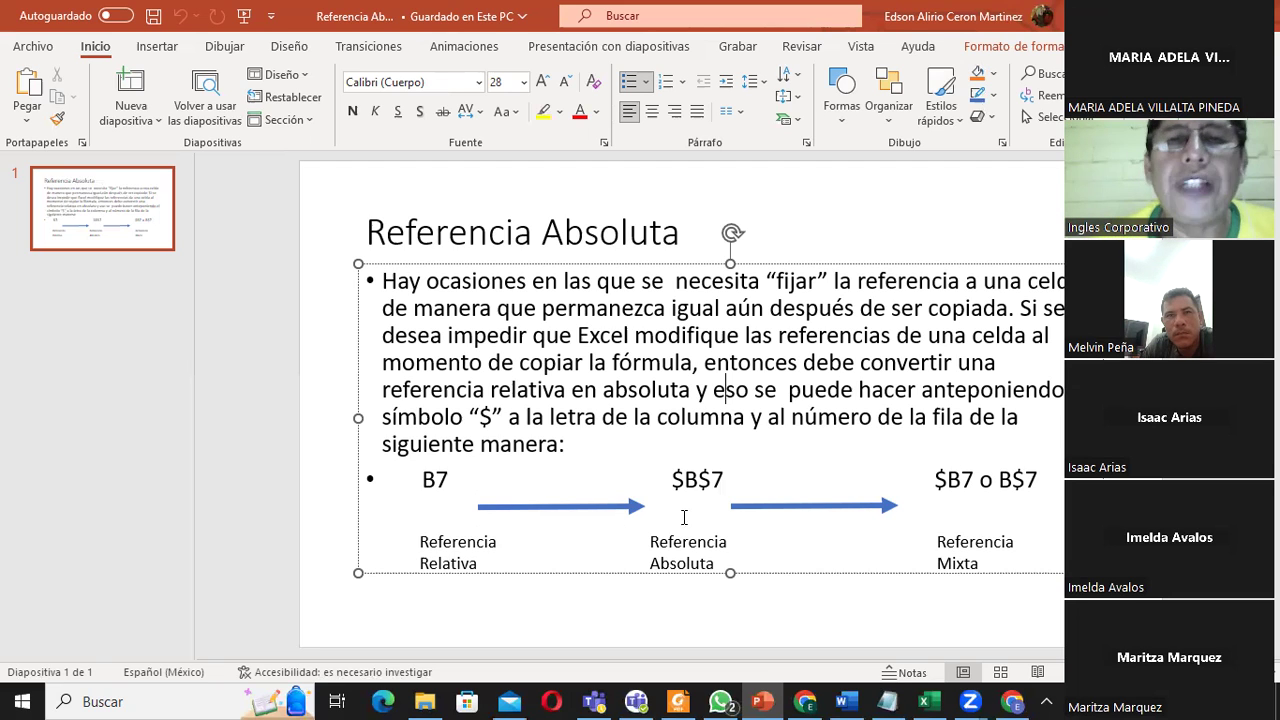
{"action": "left_click", "coordinate": [703, 362]}
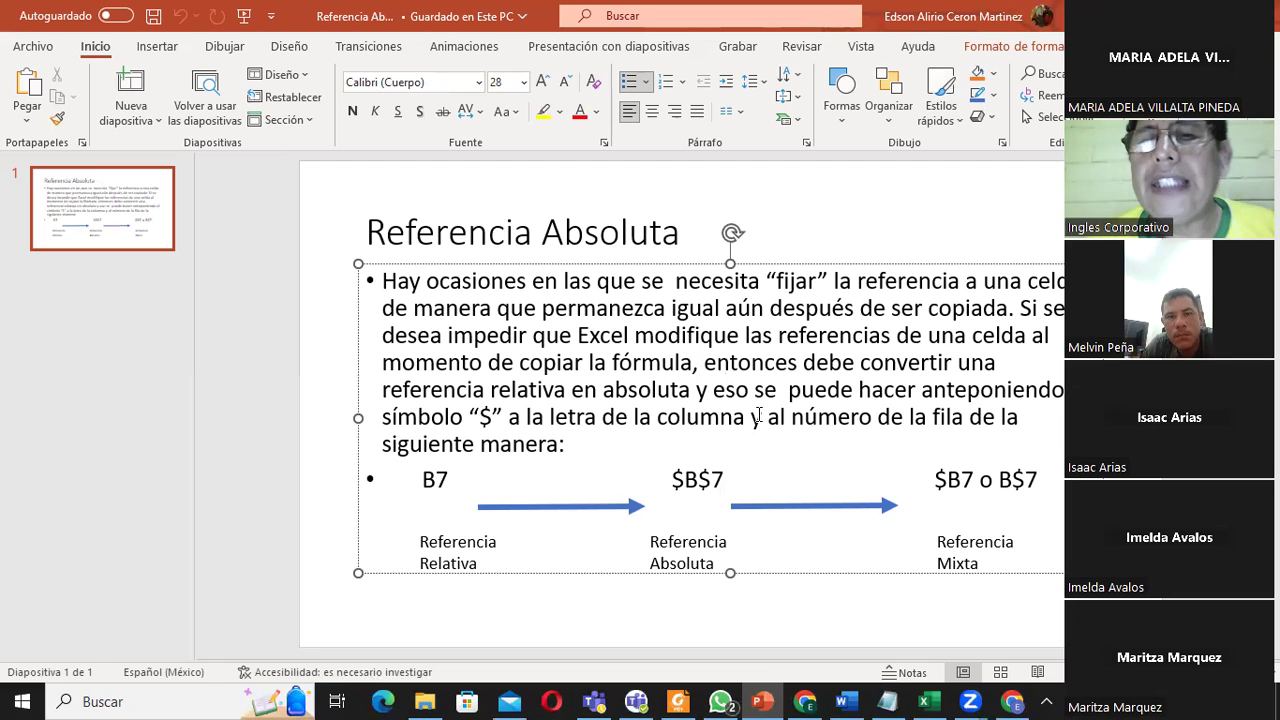
{"action": "left_click", "coordinate": [785, 310]}
{"action": "left_click", "coordinate": [545, 236]}
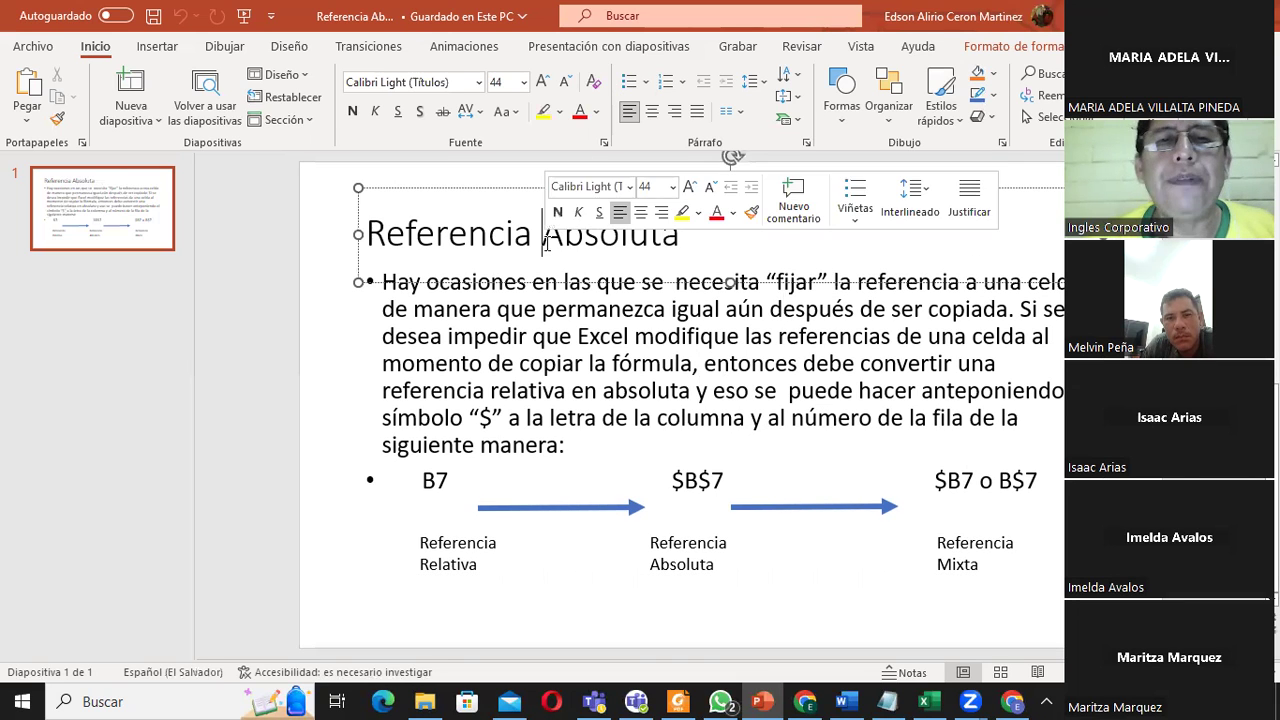
{"action": "left_click", "coordinate": [655, 330]}
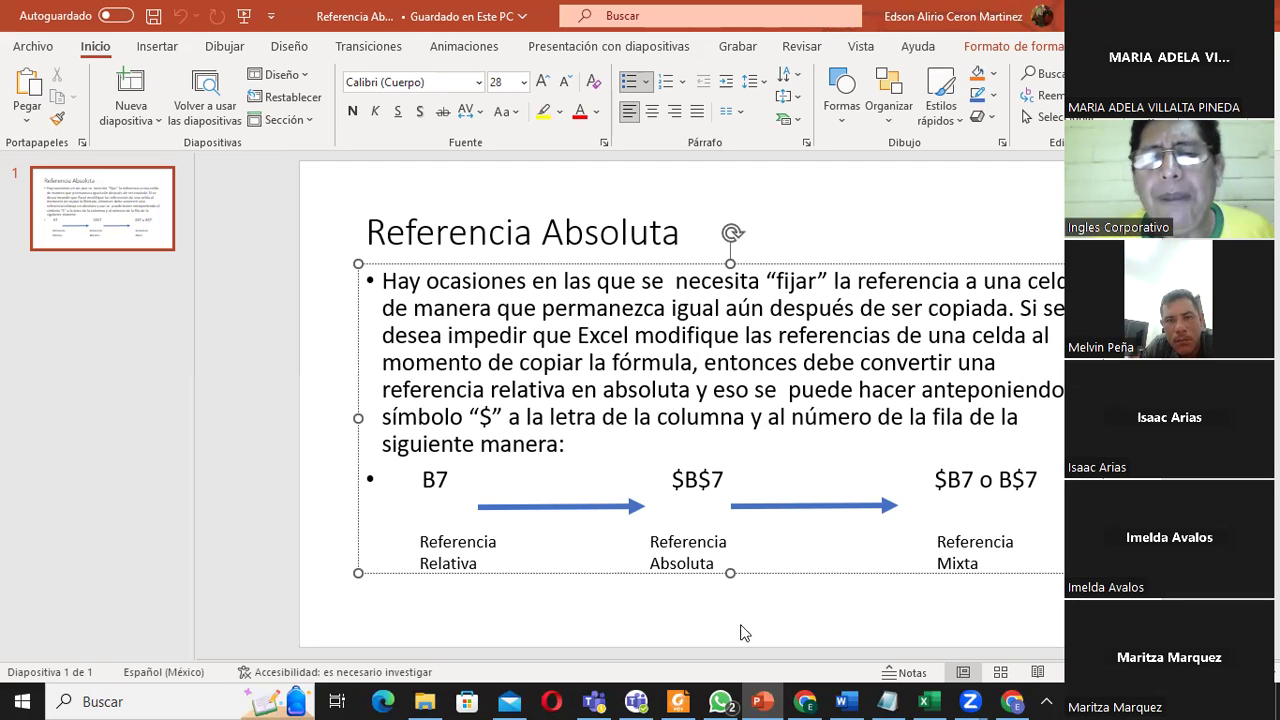
{"action": "left_click", "coordinate": [928, 701]}
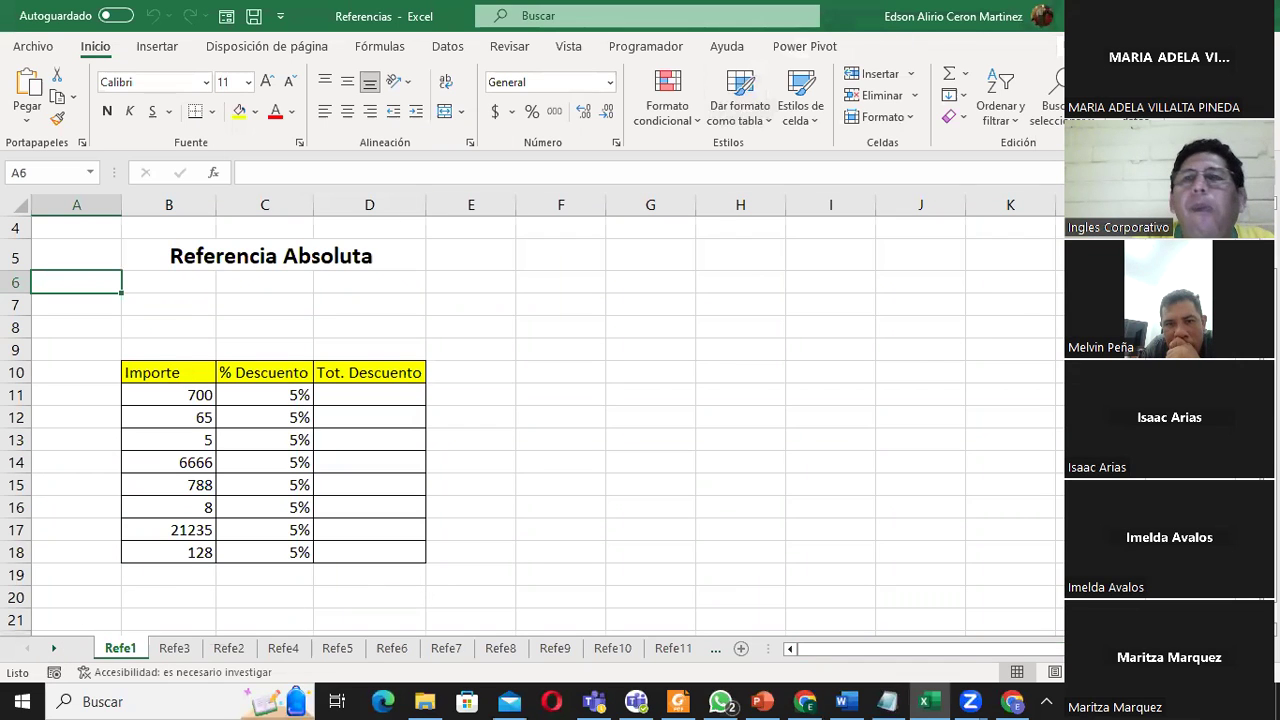
- Shrink the Excel window over the PowerPoint slide and switch to the Refe8 sheet
{"action": "key", "text": "super+Down"}
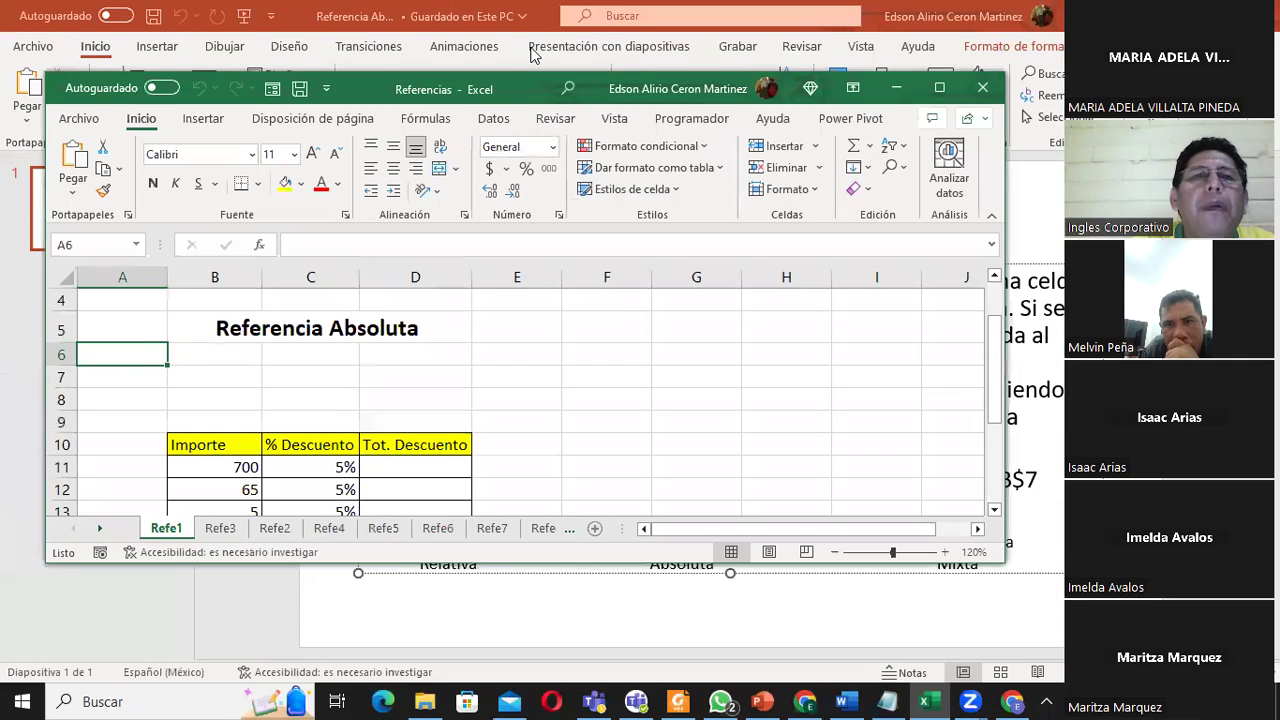
{"action": "key", "text": "super+Up"}
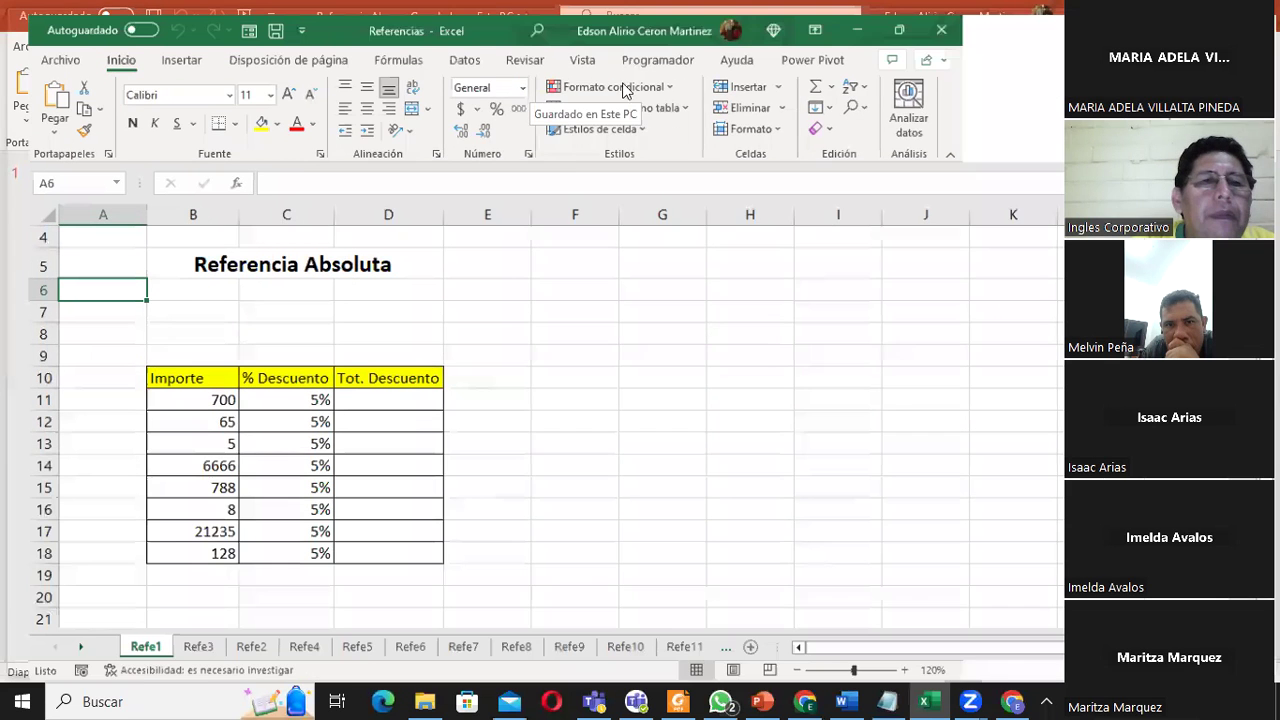
{"action": "key", "text": "super+Down"}
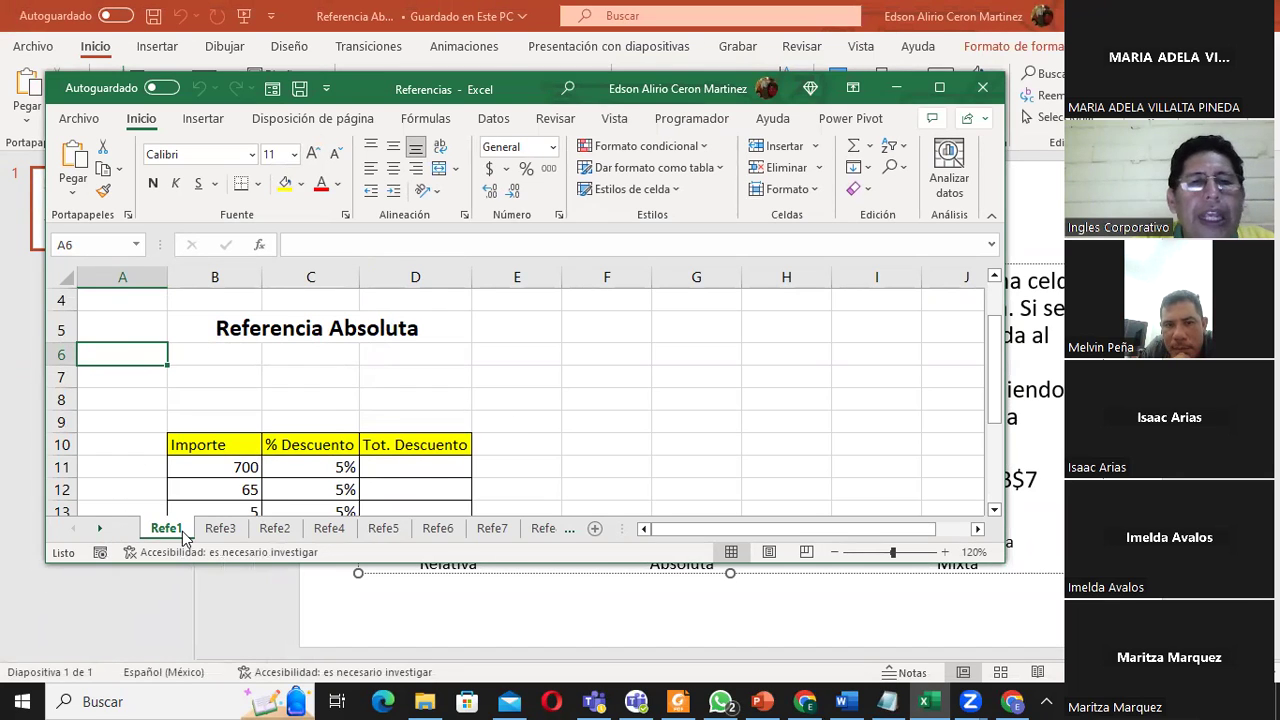
{"action": "left_click", "coordinate": [545, 529]}
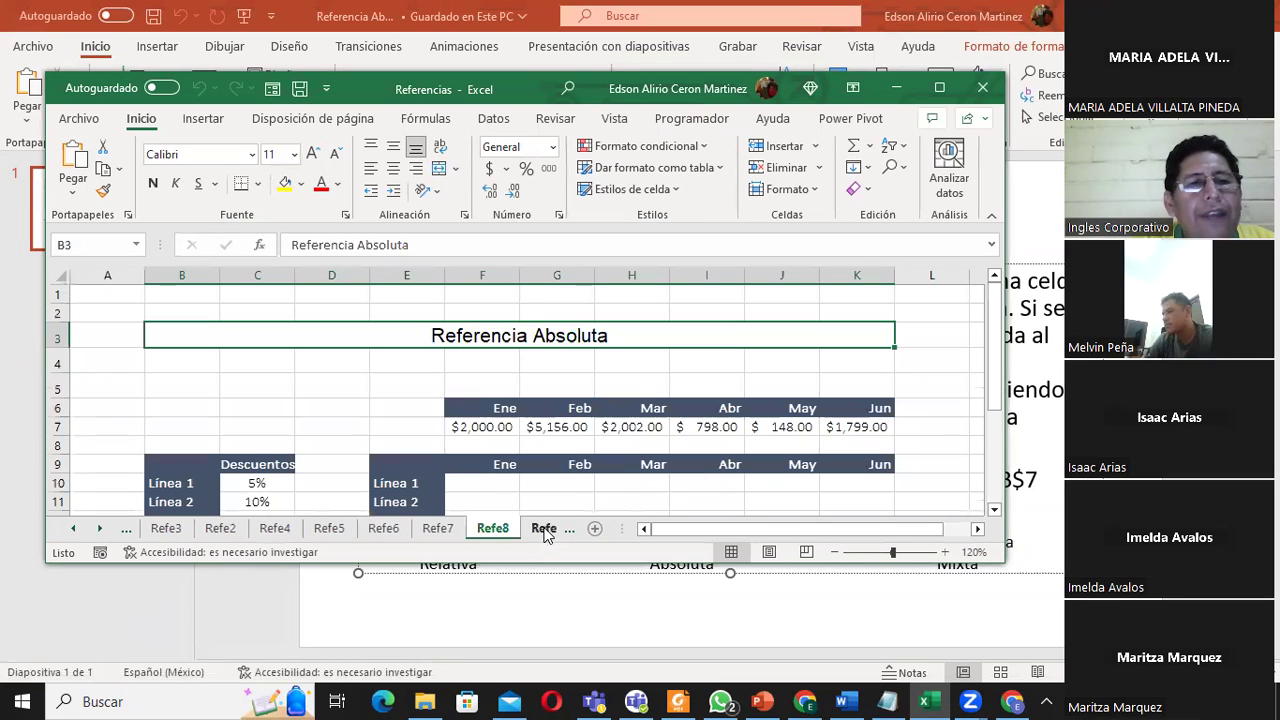
- Scroll through the sheet tabs back to Refe1 and maximize the Excel window
{"action": "left_click", "coordinate": [73, 529]}
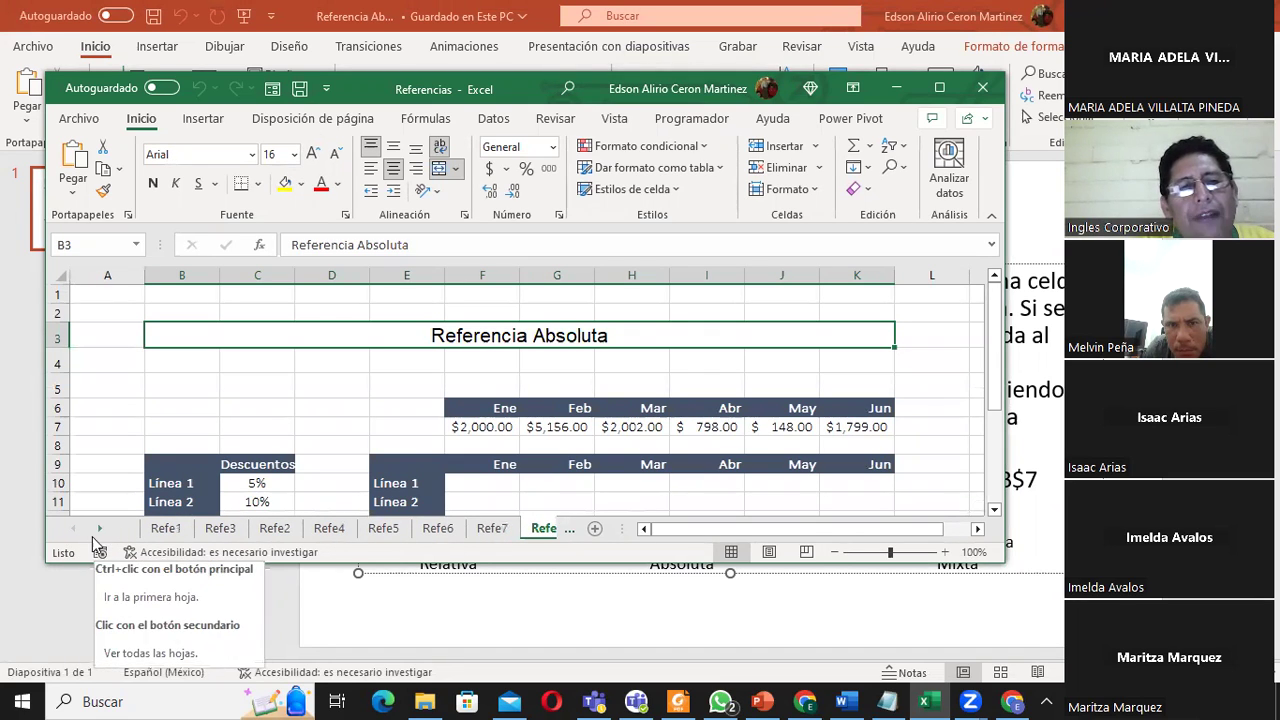
{"action": "left_click", "coordinate": [100, 528]}
{"action": "left_click", "coordinate": [100, 528]}
{"action": "left_click", "coordinate": [100, 528]}
{"action": "left_click", "coordinate": [100, 528]}
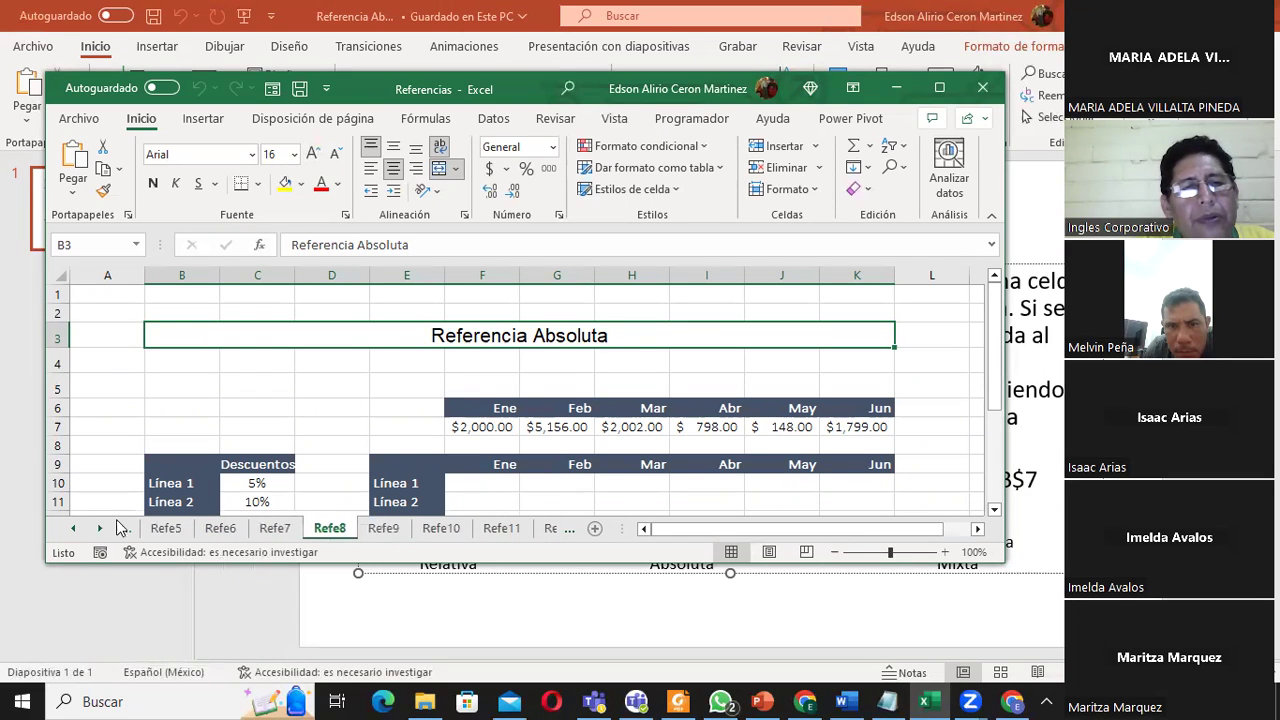
{"action": "left_click", "coordinate": [102, 530]}
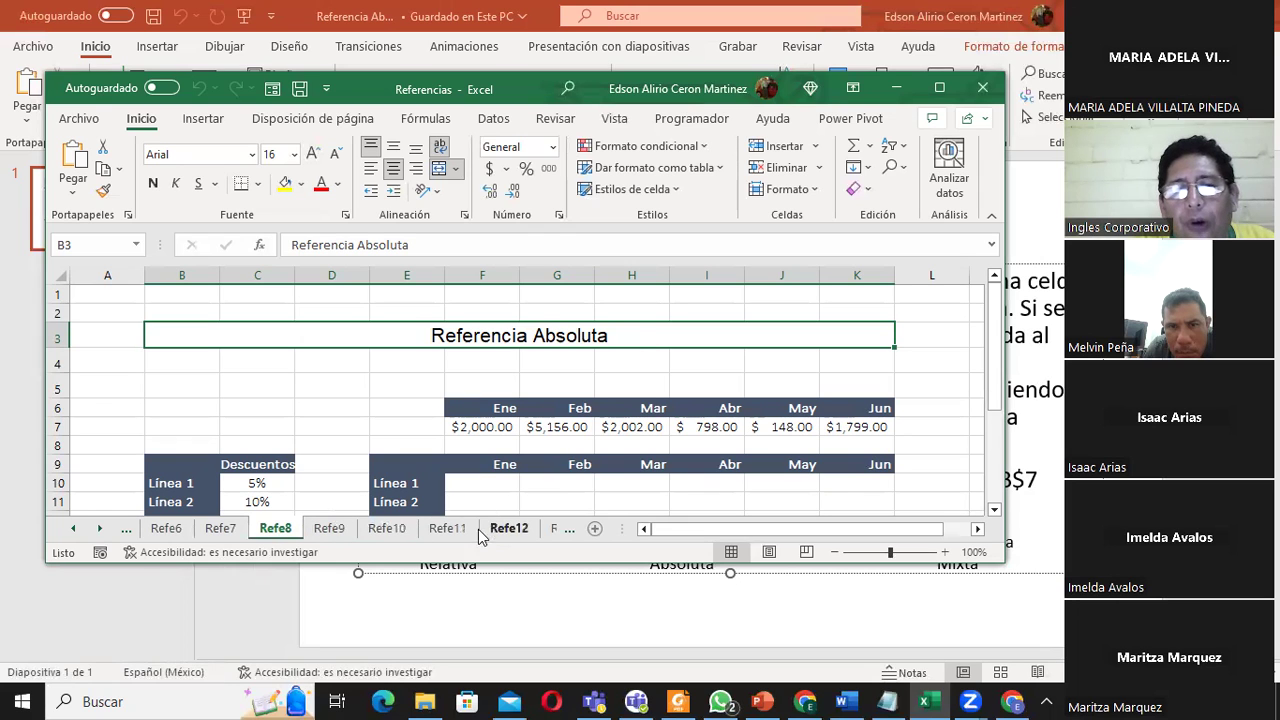
{"action": "left_click", "coordinate": [72, 537]}
{"action": "left_click", "coordinate": [72, 537]}
{"action": "left_click", "coordinate": [72, 537]}
{"action": "left_click", "coordinate": [72, 530]}
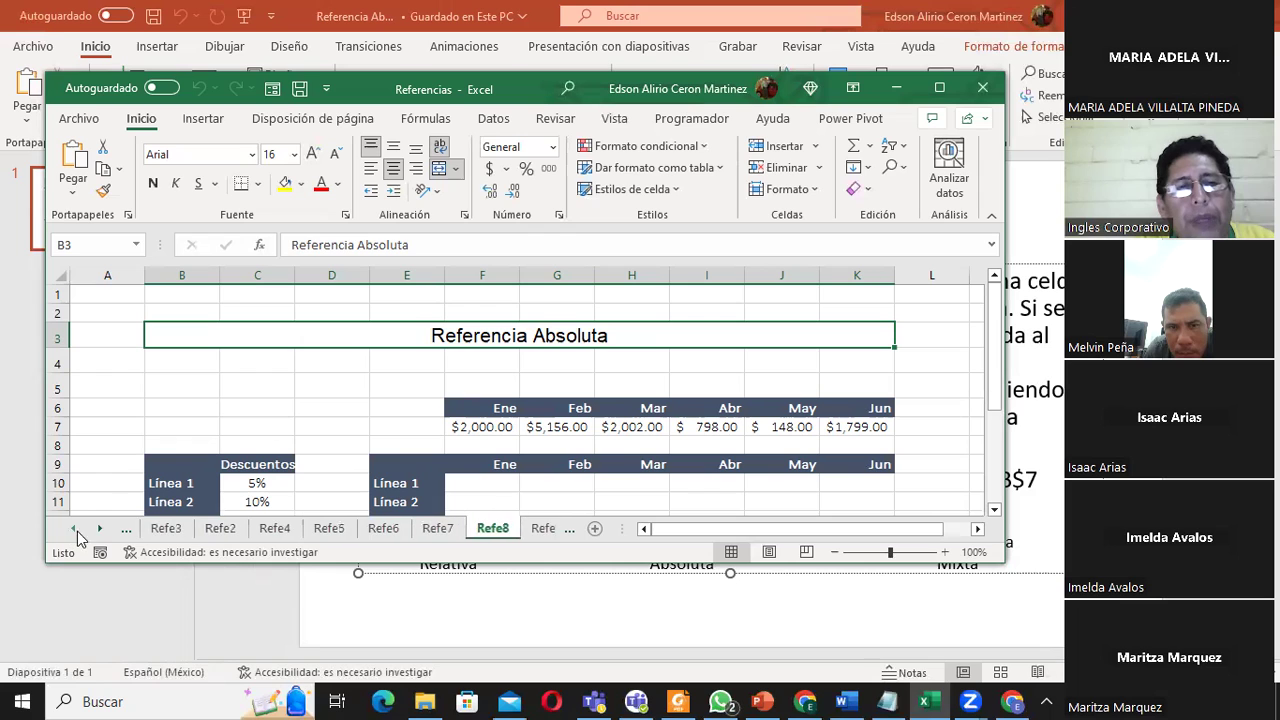
{"action": "left_click", "coordinate": [99, 530]}
{"action": "left_click", "coordinate": [99, 530]}
{"action": "left_click", "coordinate": [99, 530]}
{"action": "left_click", "coordinate": [99, 537]}
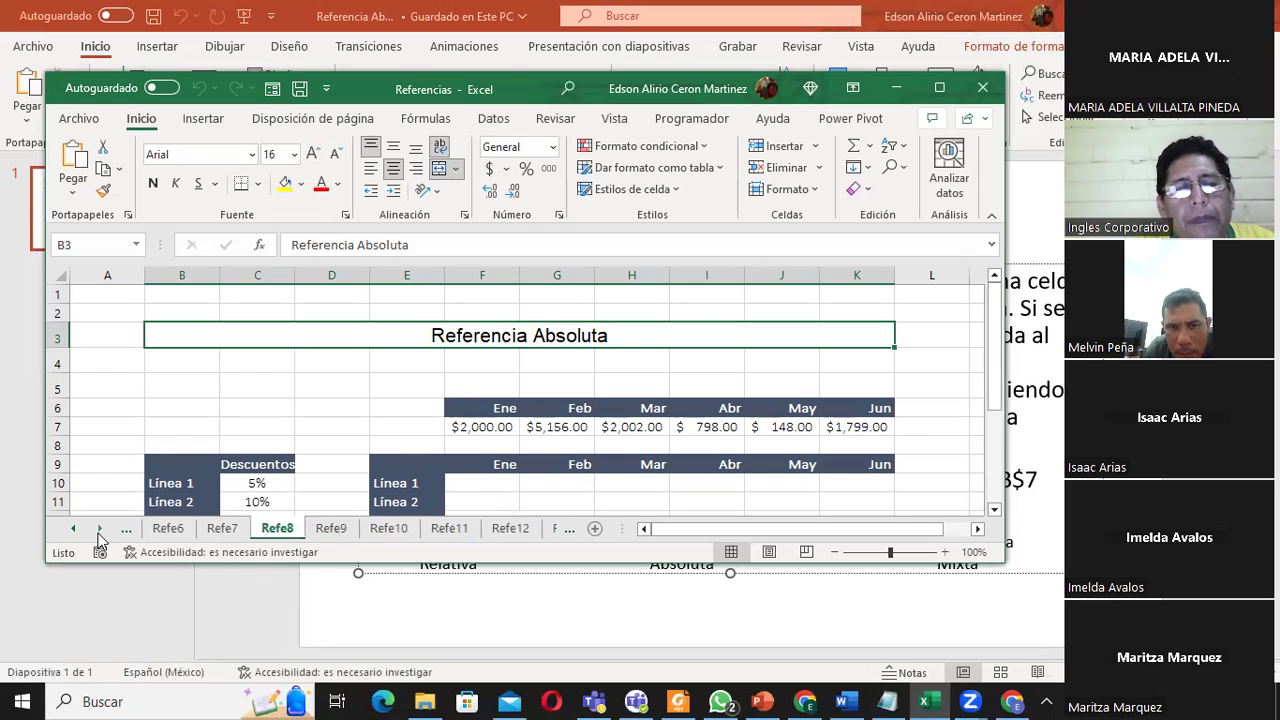
{"action": "left_click", "coordinate": [72, 537]}
{"action": "left_click", "coordinate": [72, 537]}
{"action": "left_click", "coordinate": [72, 537]}
{"action": "left_click", "coordinate": [72, 537]}
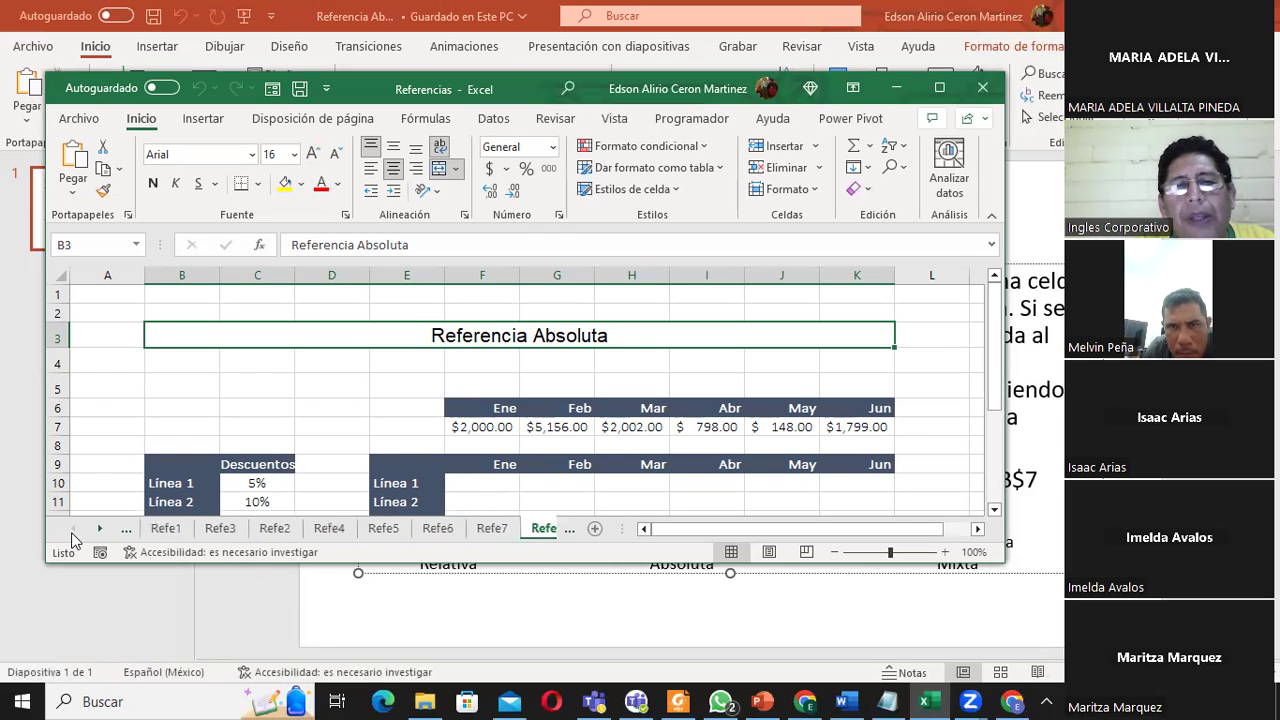
{"action": "left_click", "coordinate": [939, 88]}
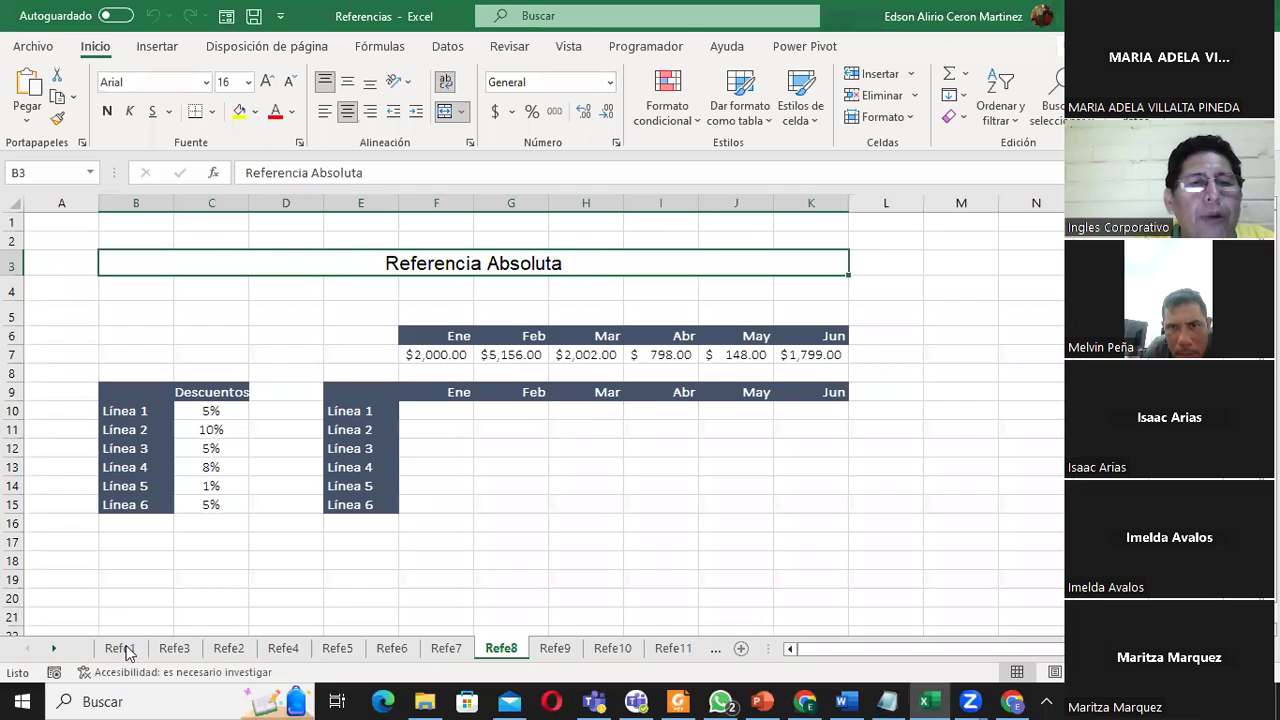
- Browse the sheets Refe1, Refe3, Refe2, Refe11, Refe12 and Refe13
{"action": "left_click", "coordinate": [122, 649]}
{"action": "left_click", "coordinate": [175, 649]}
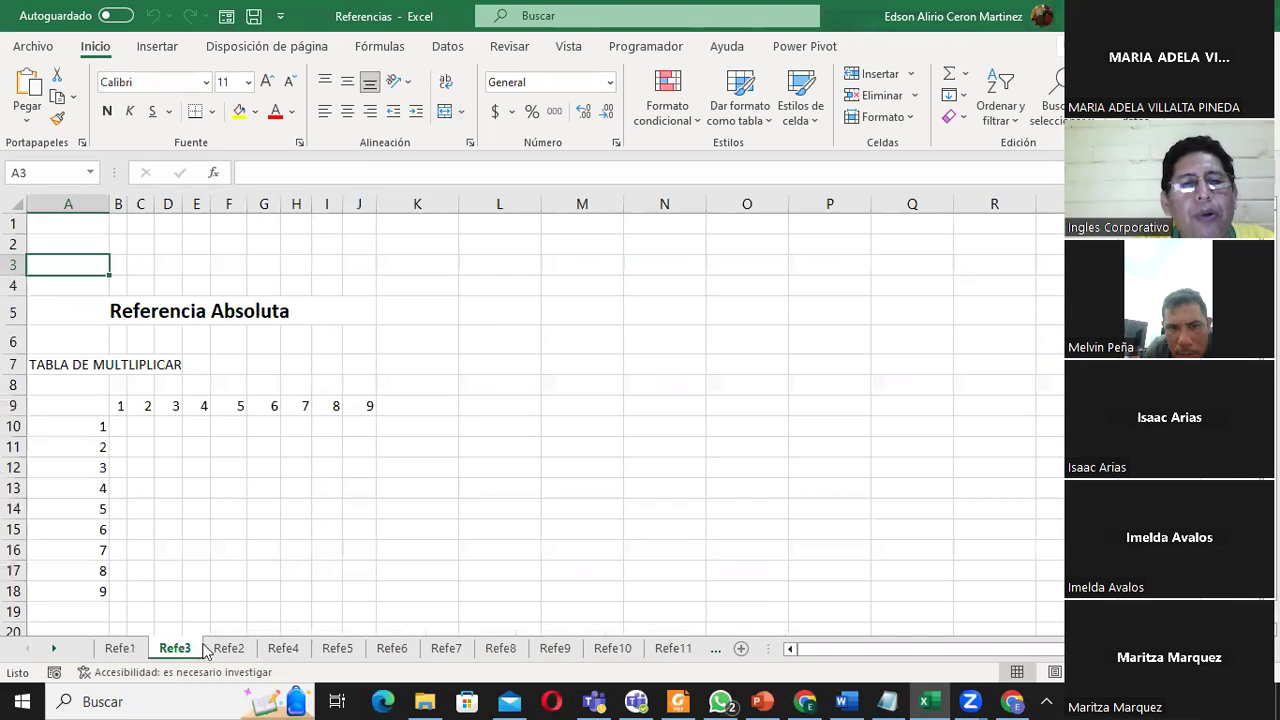
{"action": "left_click", "coordinate": [229, 649]}
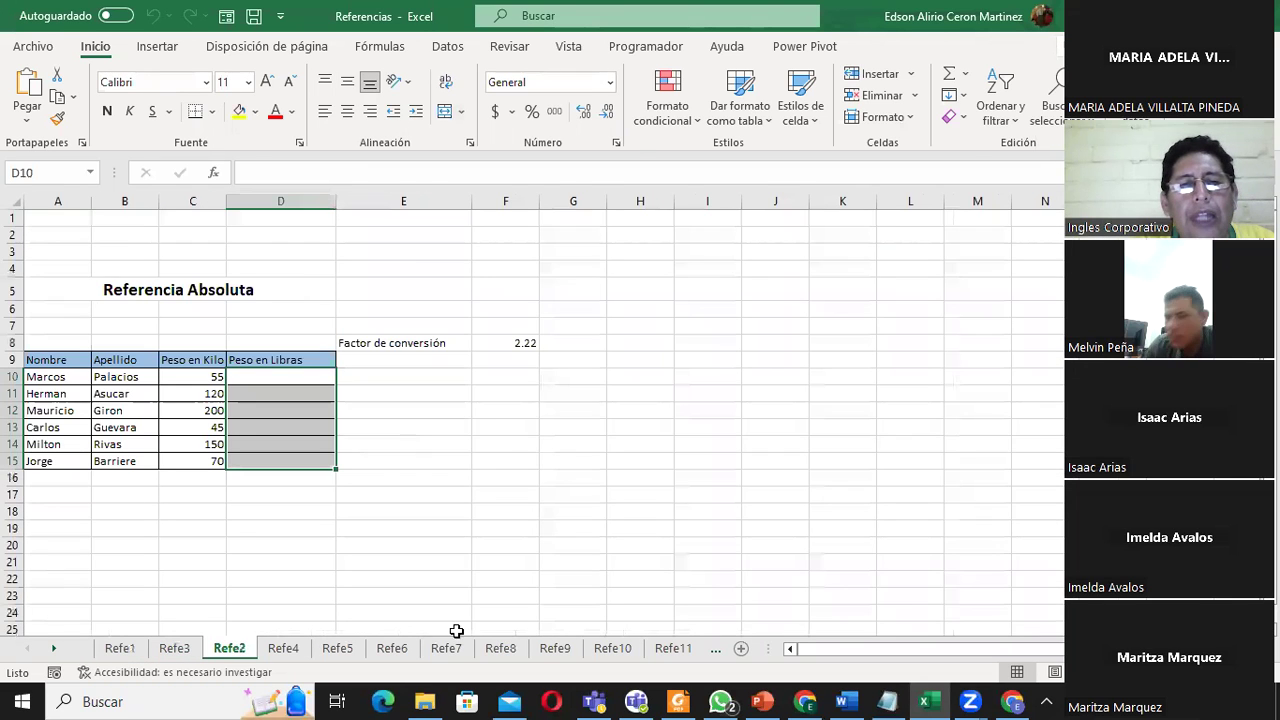
{"action": "left_click", "coordinate": [672, 649]}
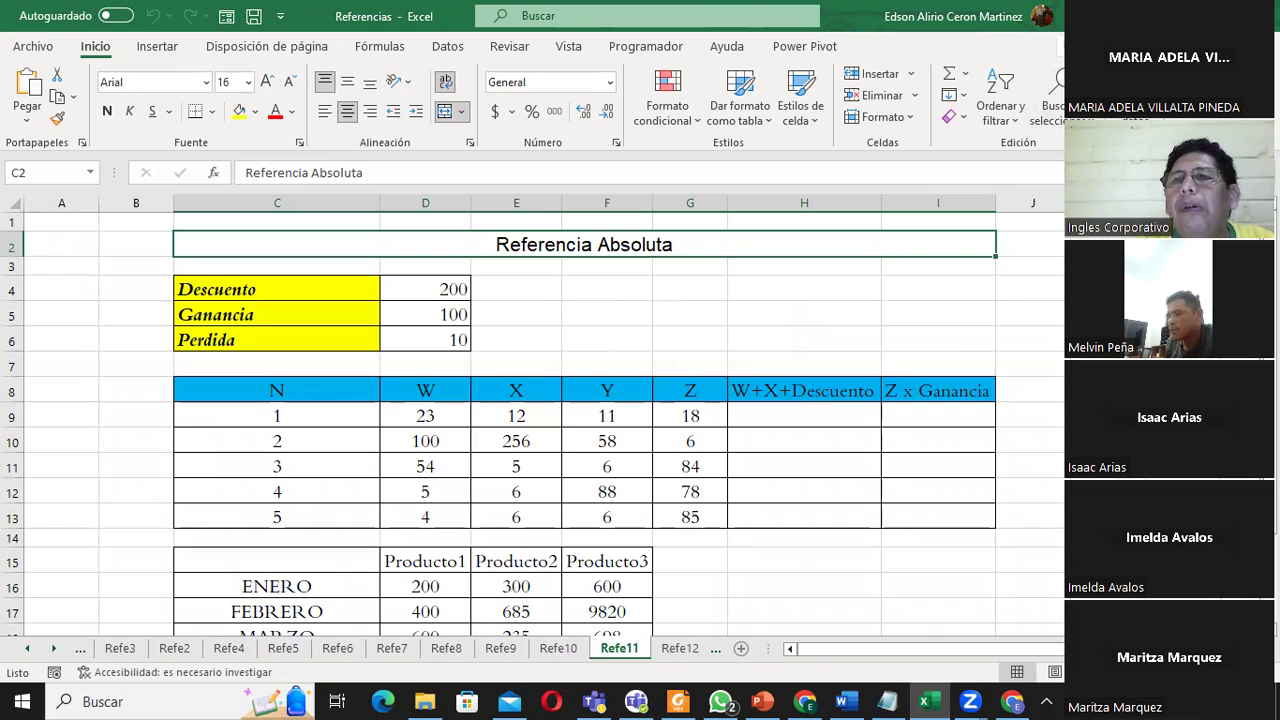
{"action": "key", "text": "super+Down"}
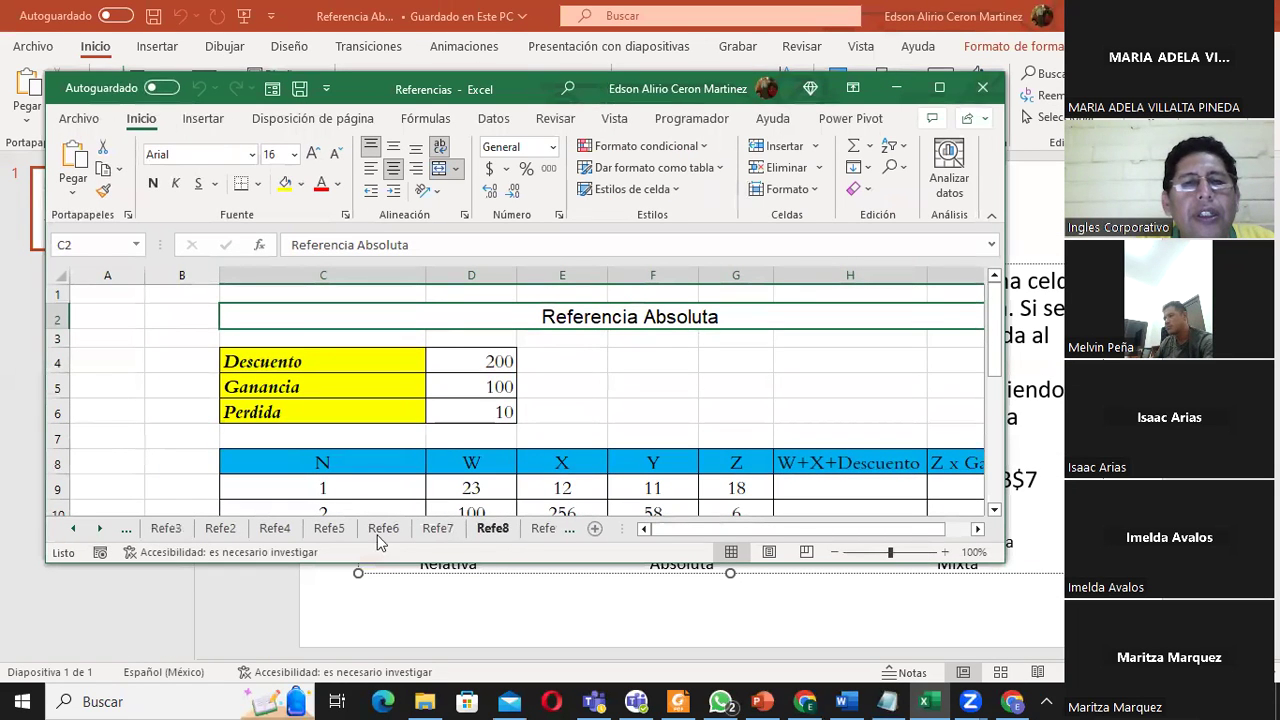
{"action": "left_click", "coordinate": [101, 535]}
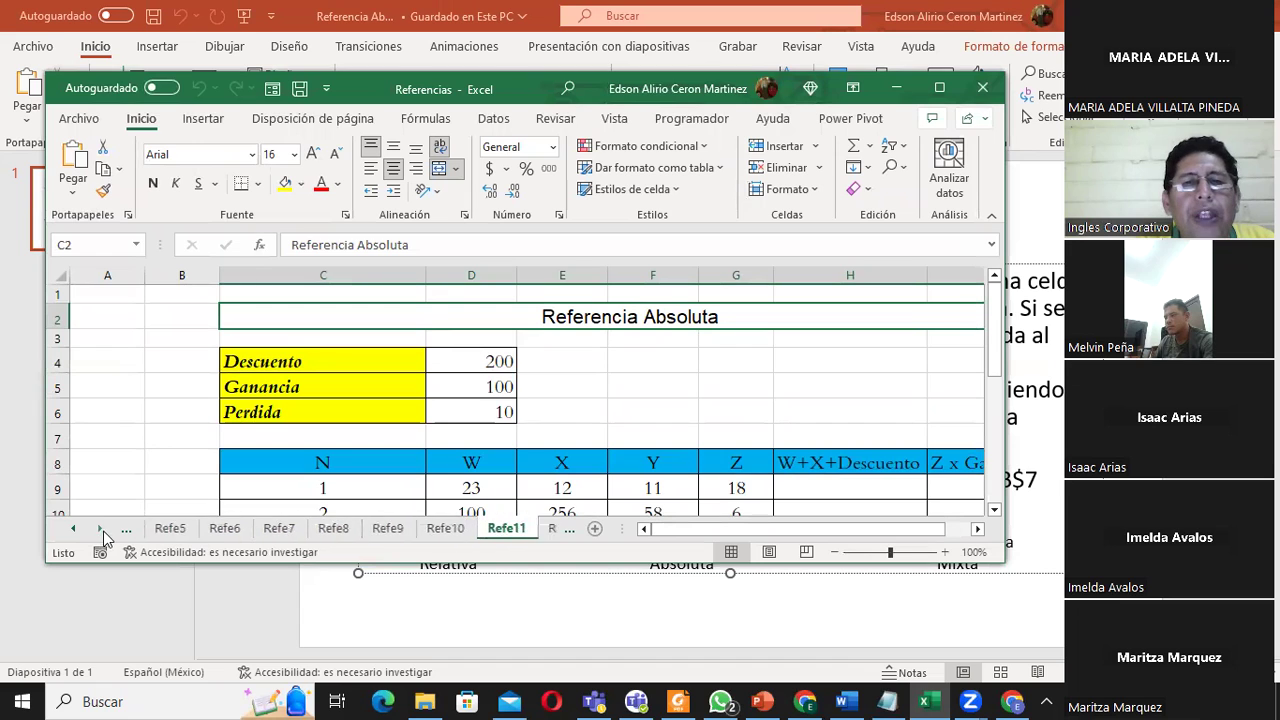
{"action": "left_click", "coordinate": [460, 529]}
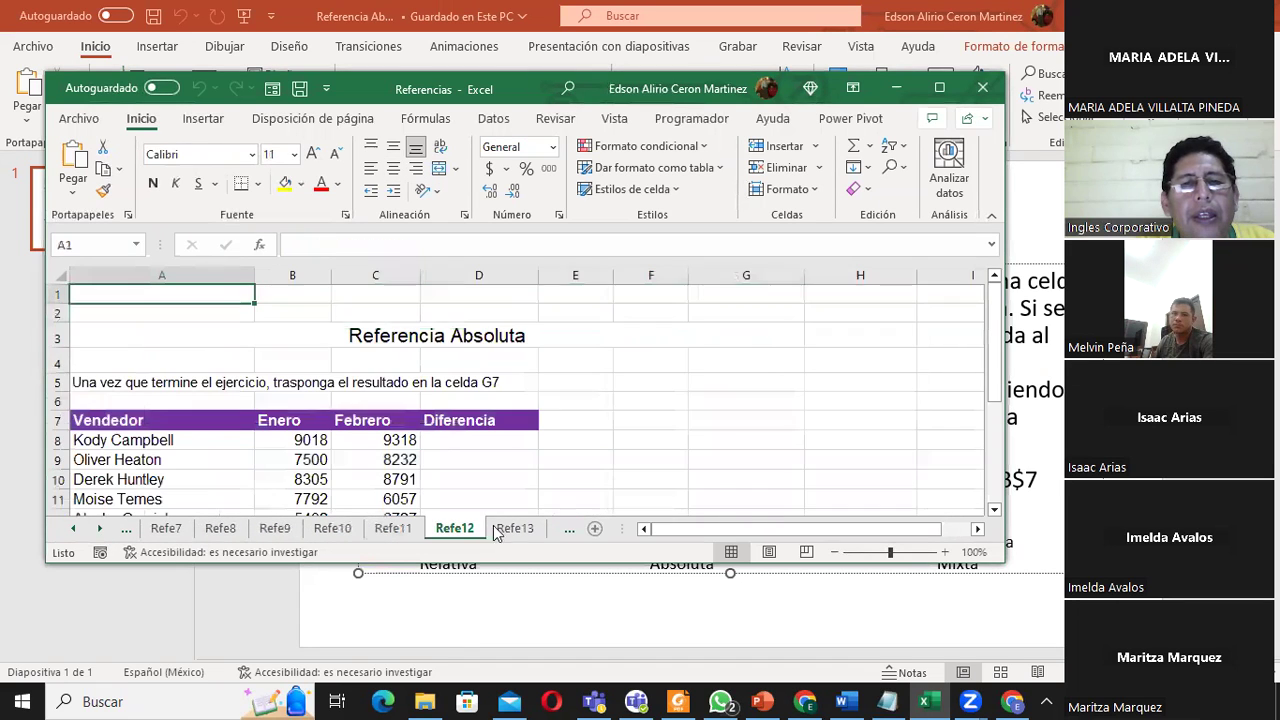
{"action": "left_click", "coordinate": [512, 530]}
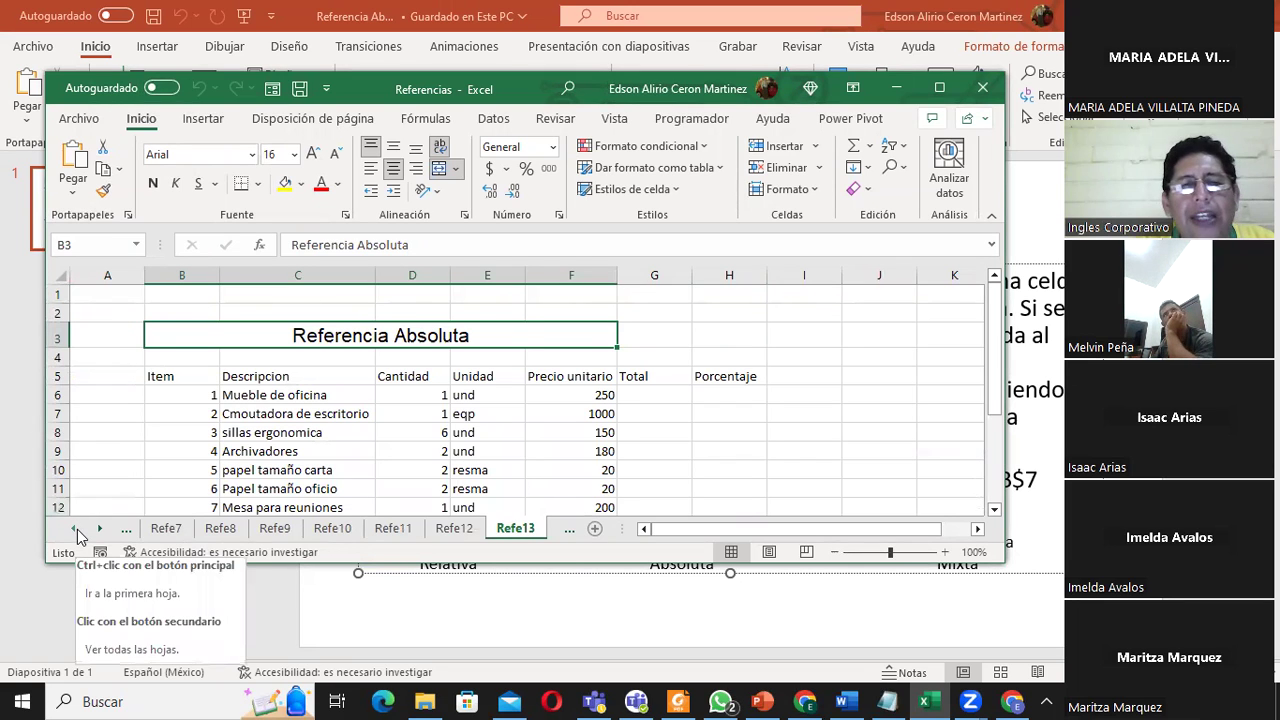
- Scroll the sheet tabs back to the first sheet and open Refe1
{"action": "left_click", "coordinate": [74, 528]}
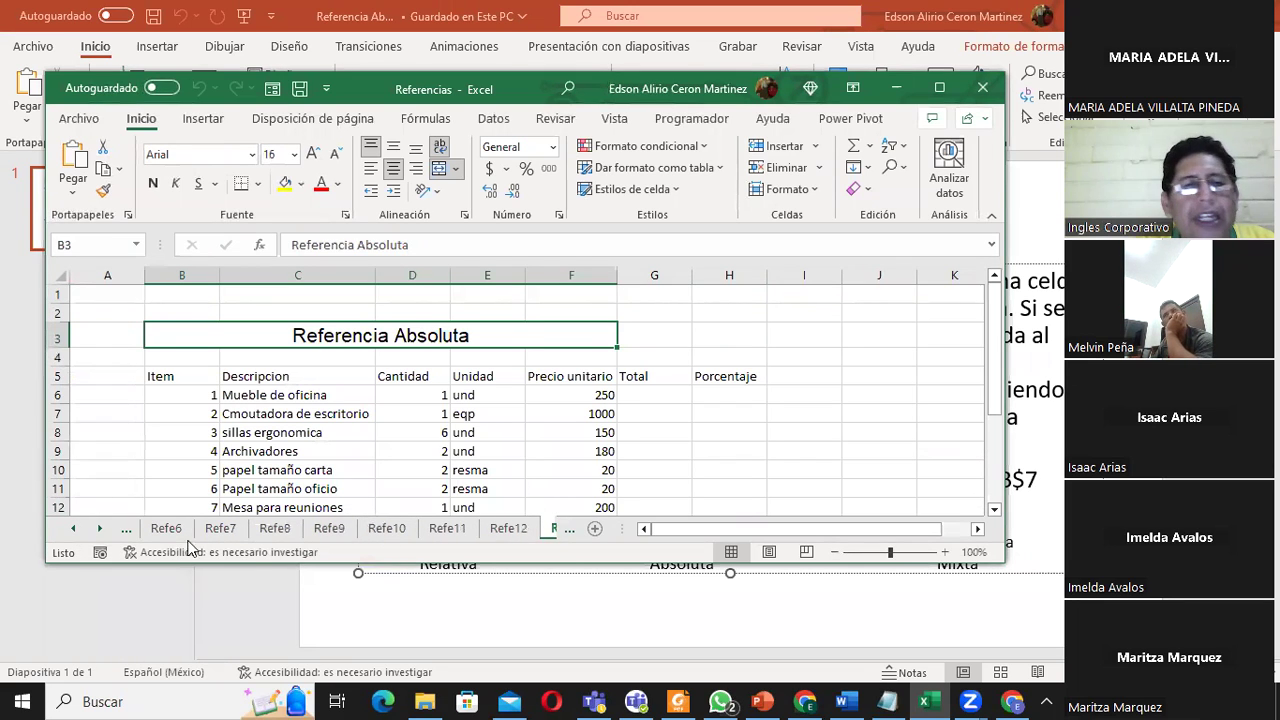
{"action": "left_click", "coordinate": [72, 530]}
{"action": "left_click", "coordinate": [72, 530]}
{"action": "left_click", "coordinate": [72, 530]}
{"action": "left_click", "coordinate": [72, 530]}
{"action": "left_click", "coordinate": [72, 530]}
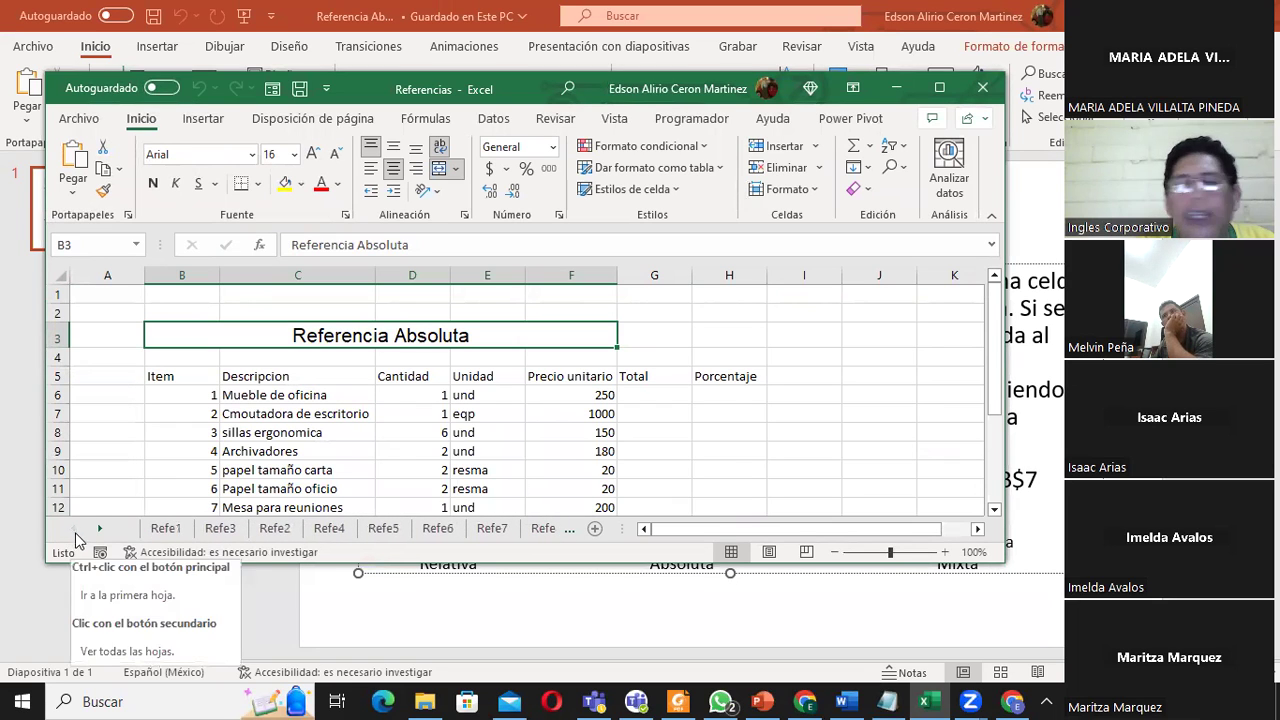
{"action": "left_click", "coordinate": [172, 533]}
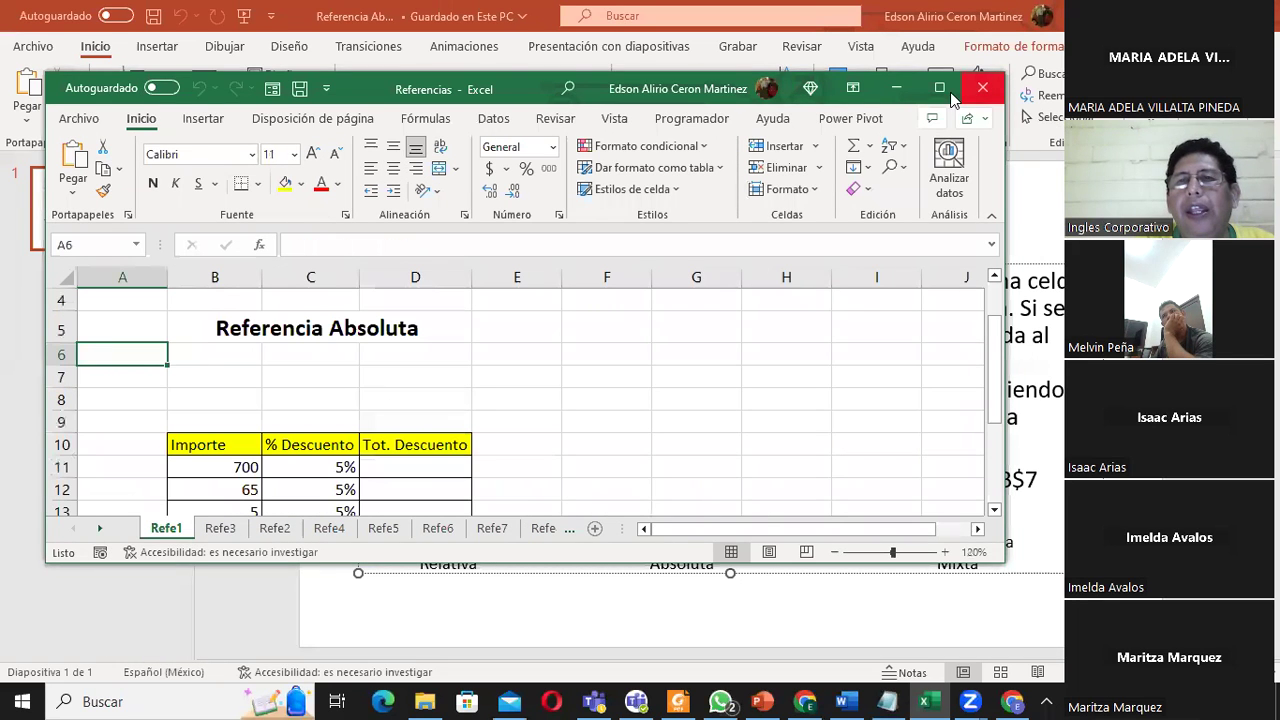
- Maximize the workbook and point out B11, C11 and D11 in the first table row
{"action": "left_click", "coordinate": [951, 92]}
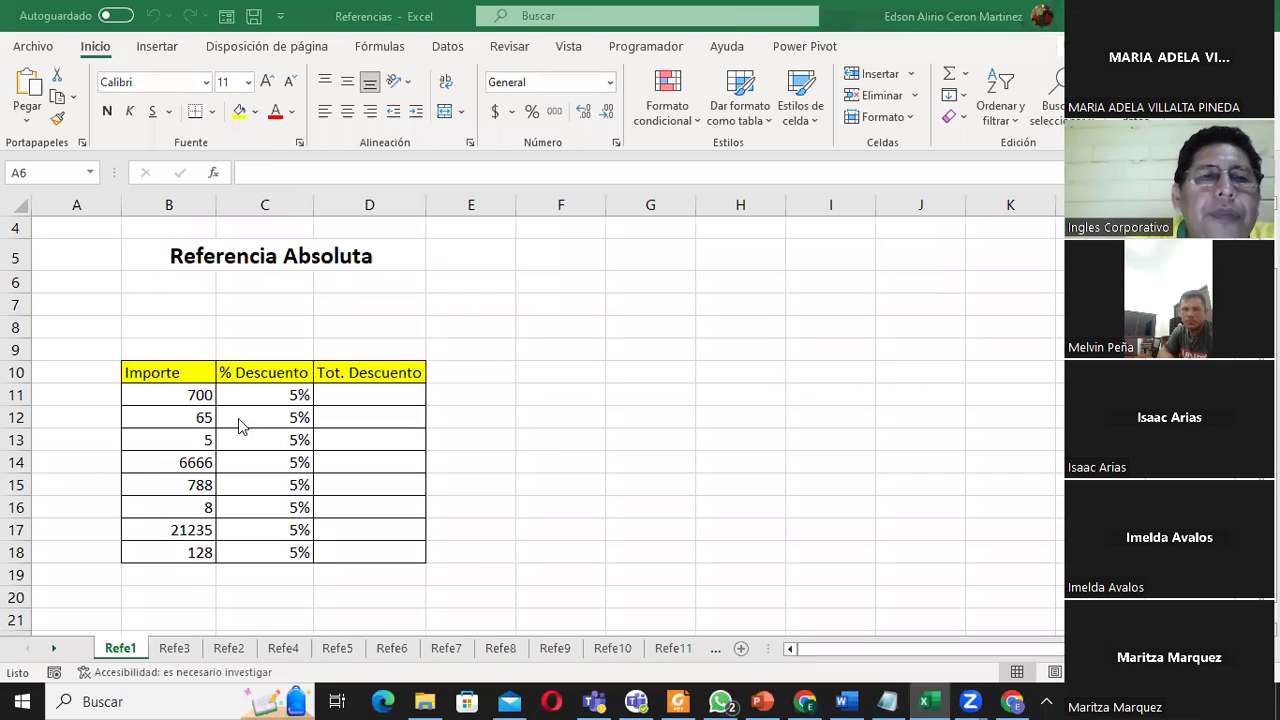
{"action": "left_click", "coordinate": [178, 394]}
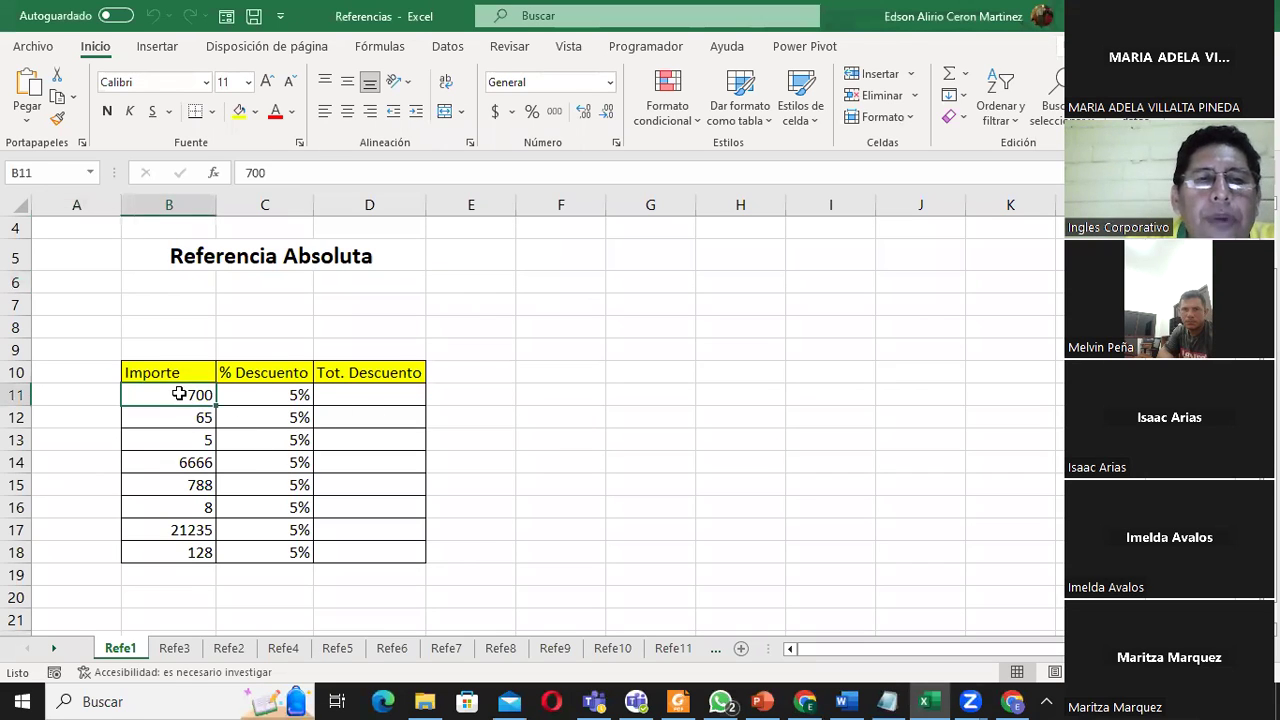
{"action": "left_click", "coordinate": [248, 392]}
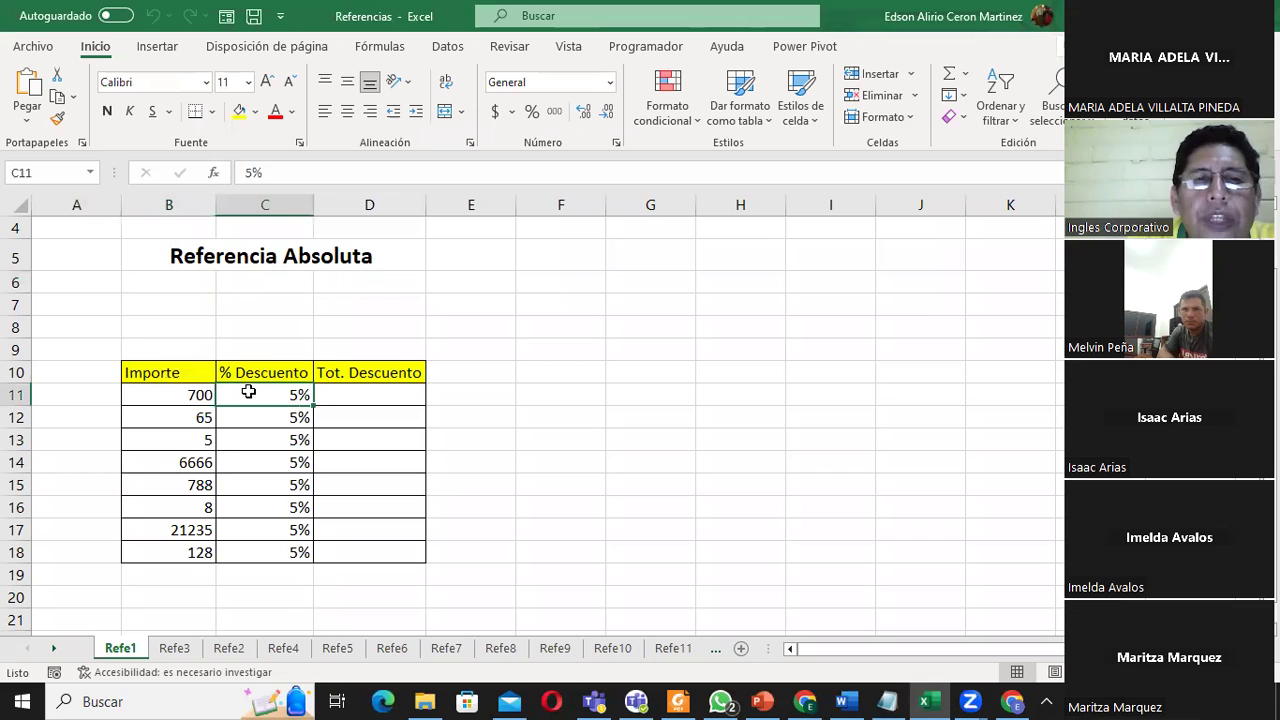
{"action": "left_click", "coordinate": [346, 392]}
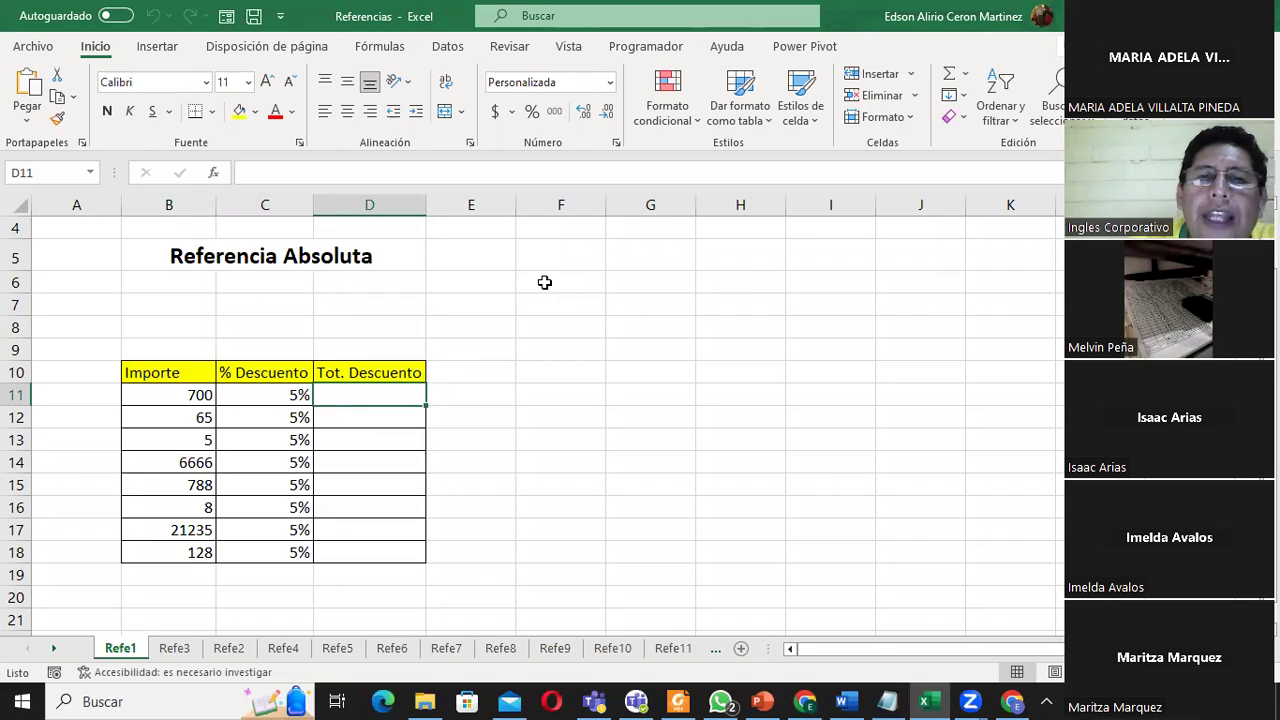
- Start a =( formula in cell F6, then cancel it
{"action": "left_click", "coordinate": [582, 279]}
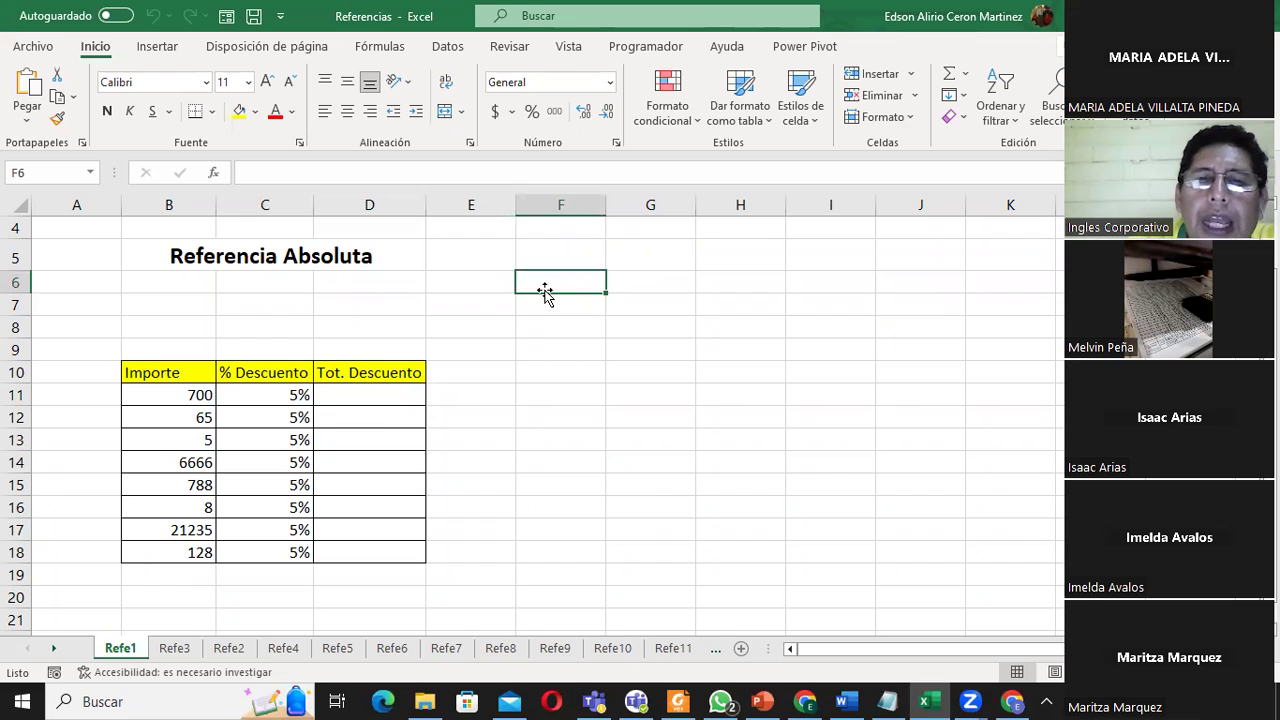
{"action": "double_click", "coordinate": [544, 286]}
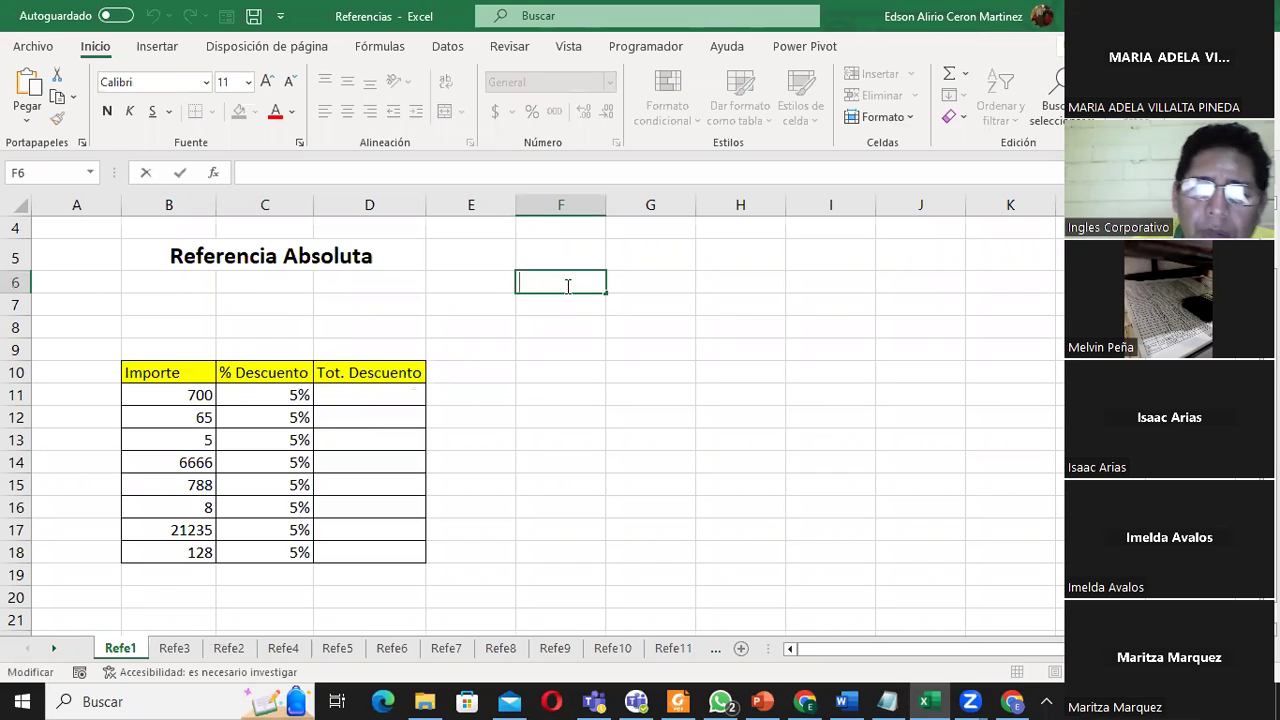
{"action": "type", "text": "=("}
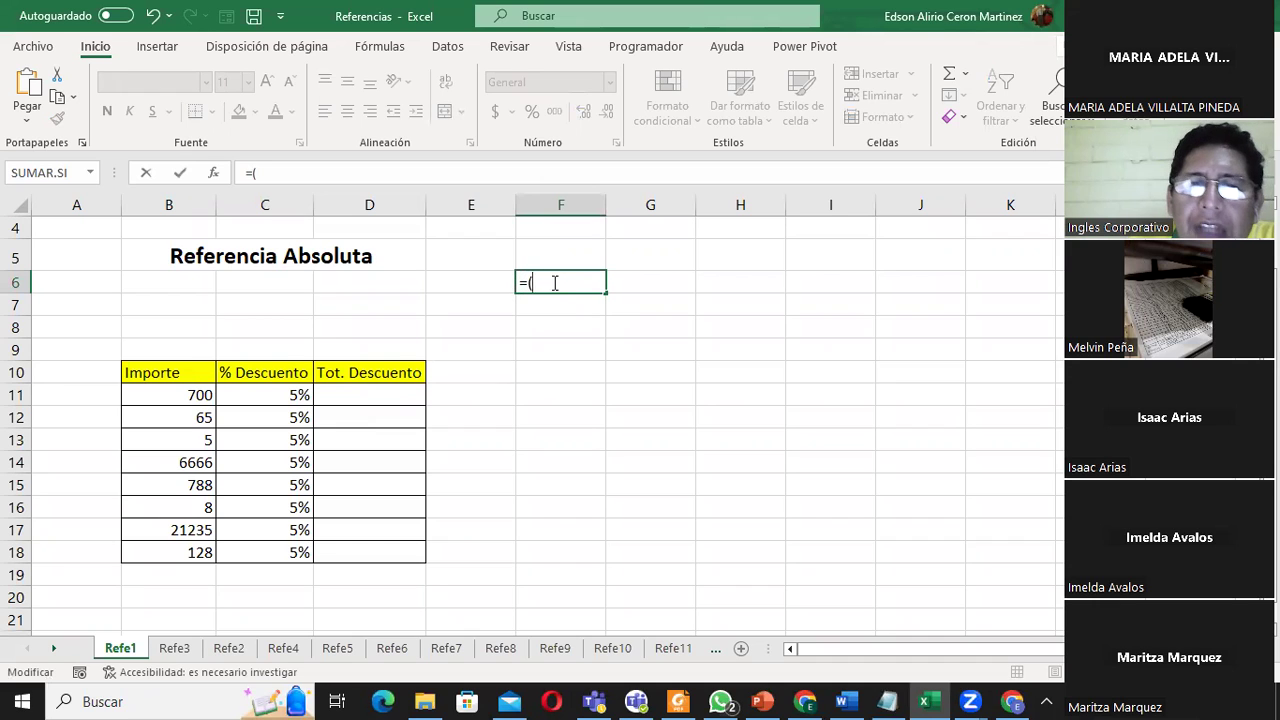
{"action": "key", "text": "Escape"}
- Enter 'sumar' in F5 and '+' in G5, after discarding a stray +G5 formula
{"action": "left_click", "coordinate": [560, 261]}
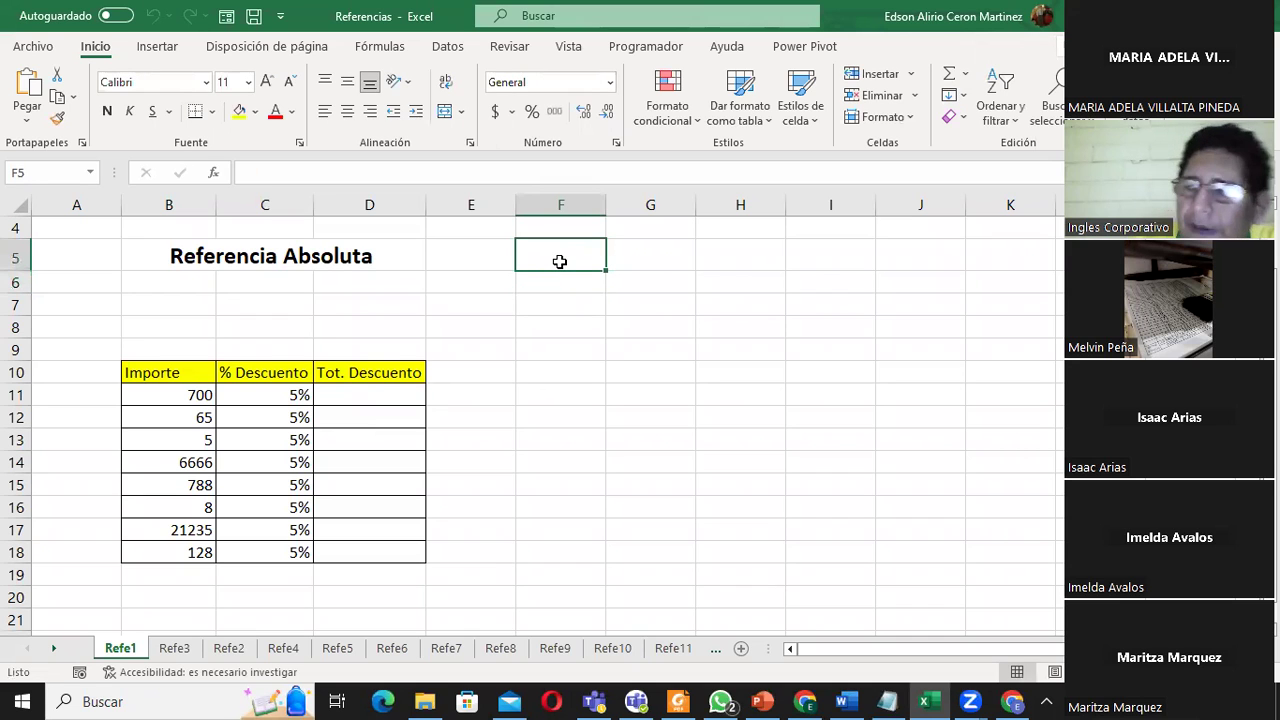
{"action": "type", "text": "+"}
{"action": "key", "text": "Right"}
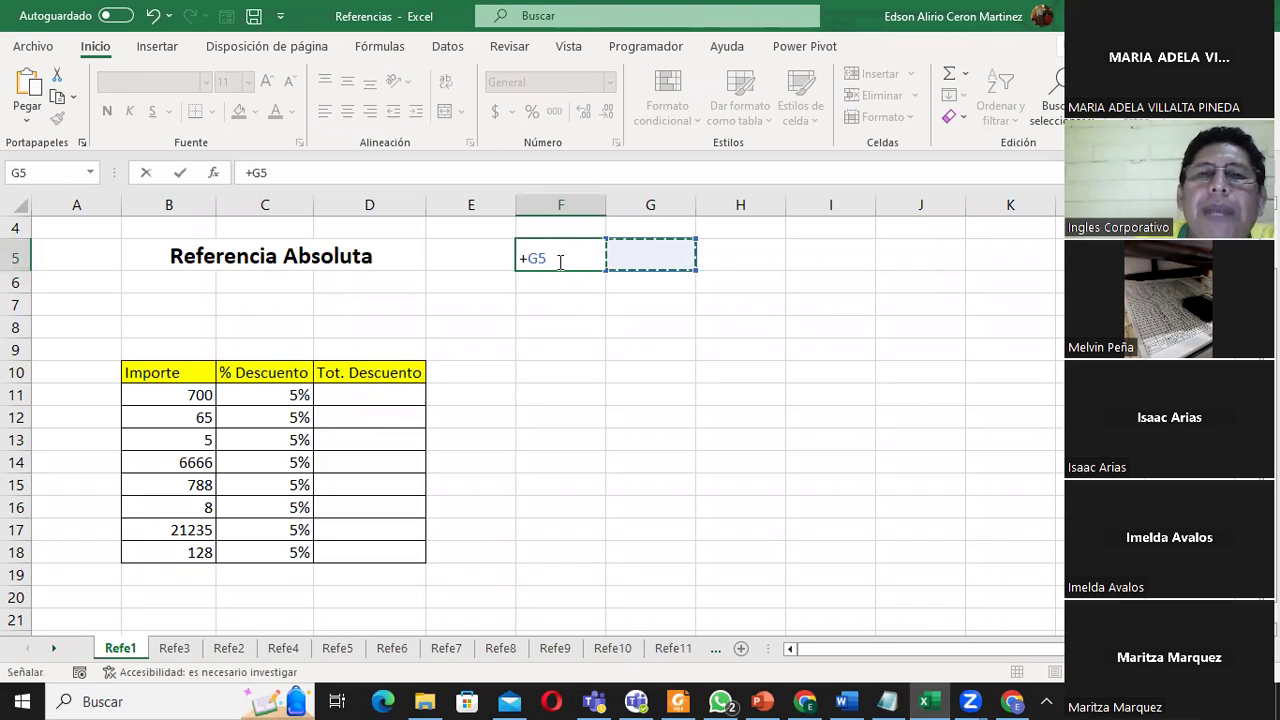
{"action": "key", "text": "Escape"}
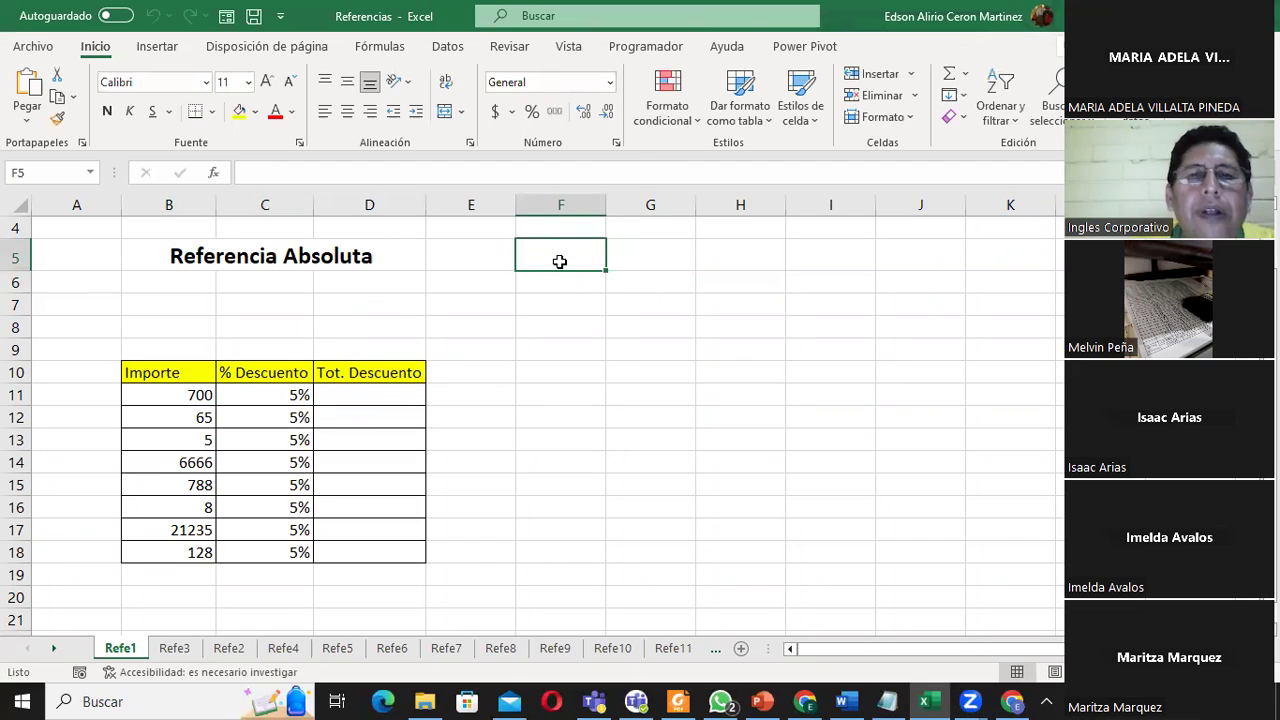
{"action": "type", "text": "sumar"}
{"action": "key", "text": "Tab"}
{"action": "type", "text": "+"}
{"action": "key", "text": "Return"}
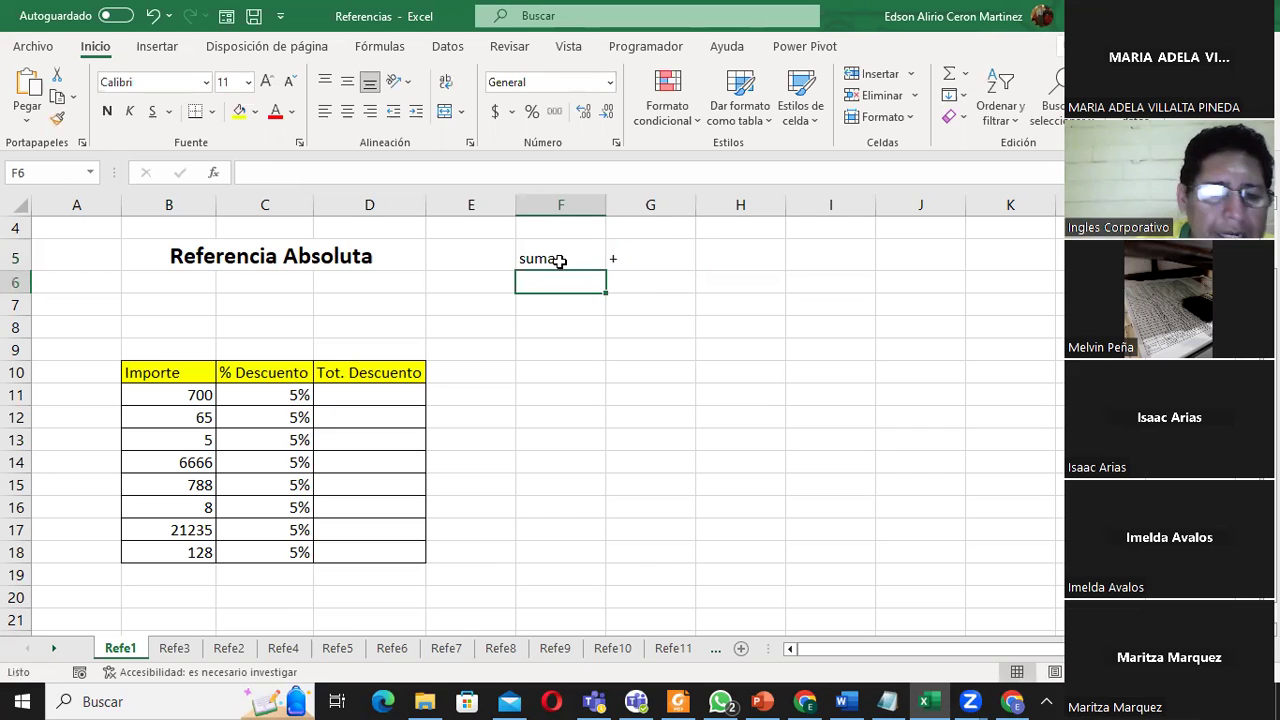
- Add 'Restar' with '-' in row 6 and 'Multiplicar' with '*' in row 7
{"action": "type", "text": "Res"}
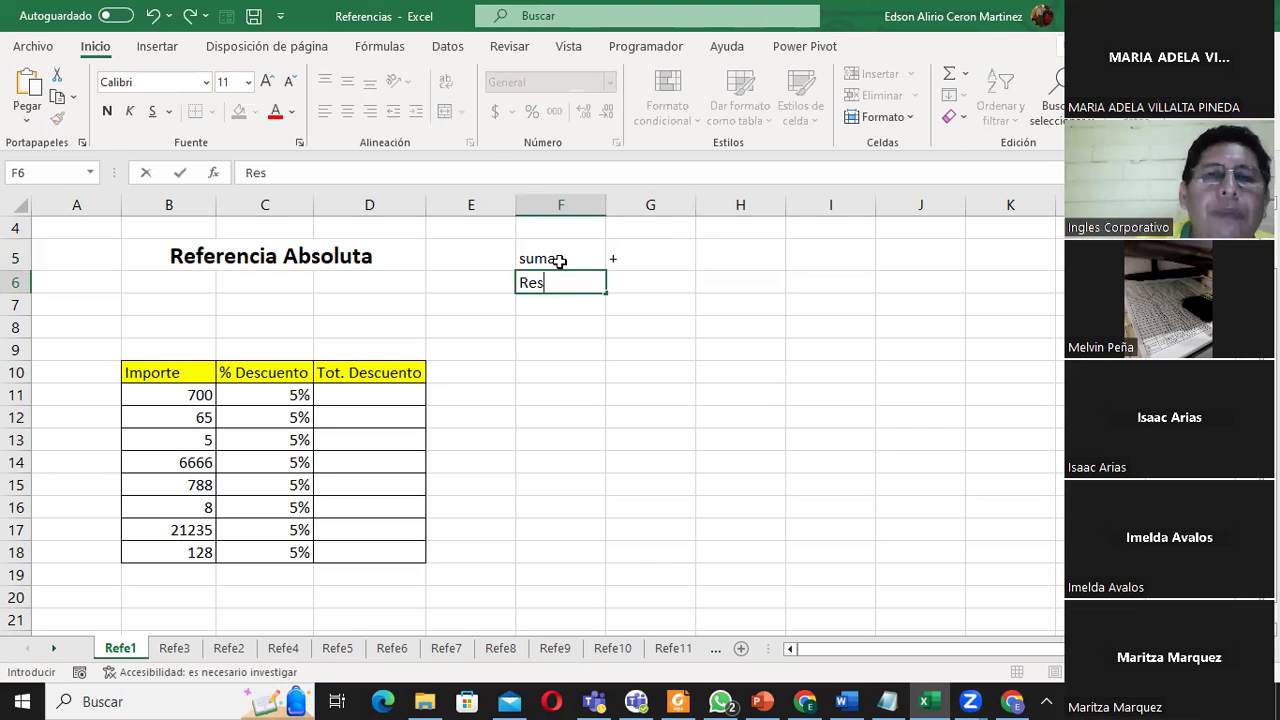
{"action": "type", "text": "tar"}
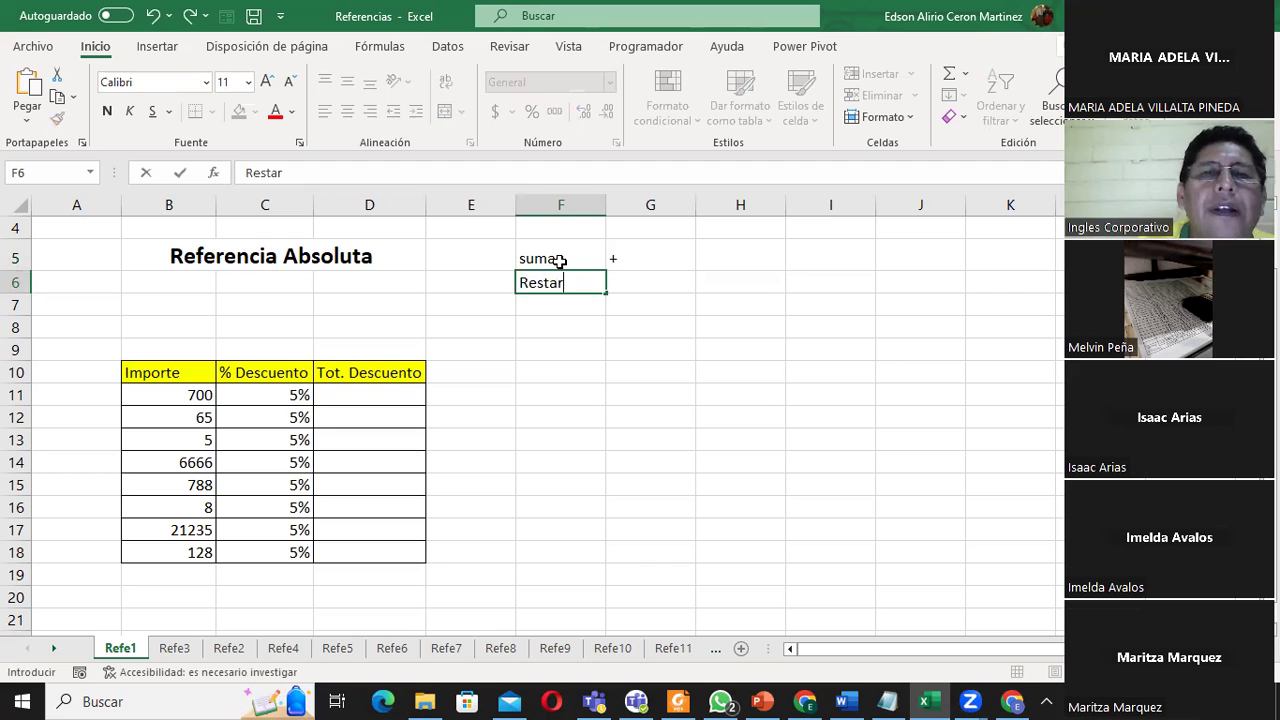
{"action": "key", "text": "Tab"}
{"action": "type", "text": "-"}
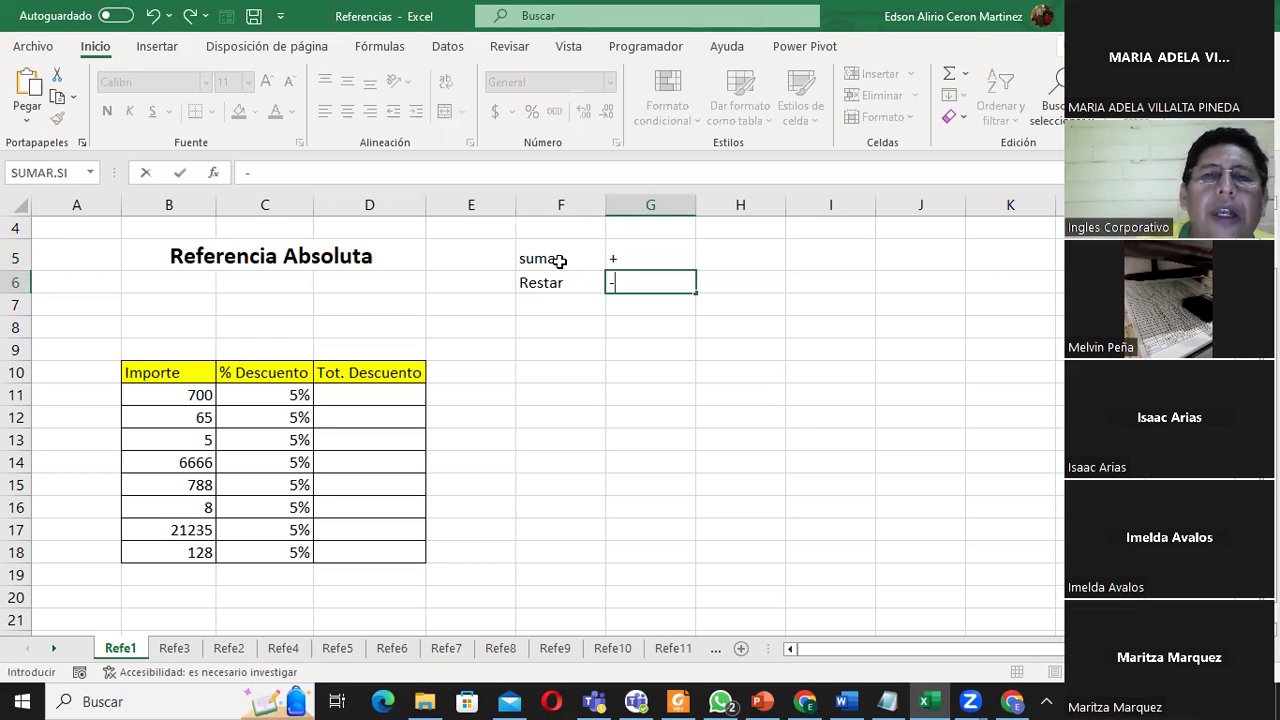
{"action": "key", "text": "Return"}
{"action": "type", "text": "Muktiplkicar"}
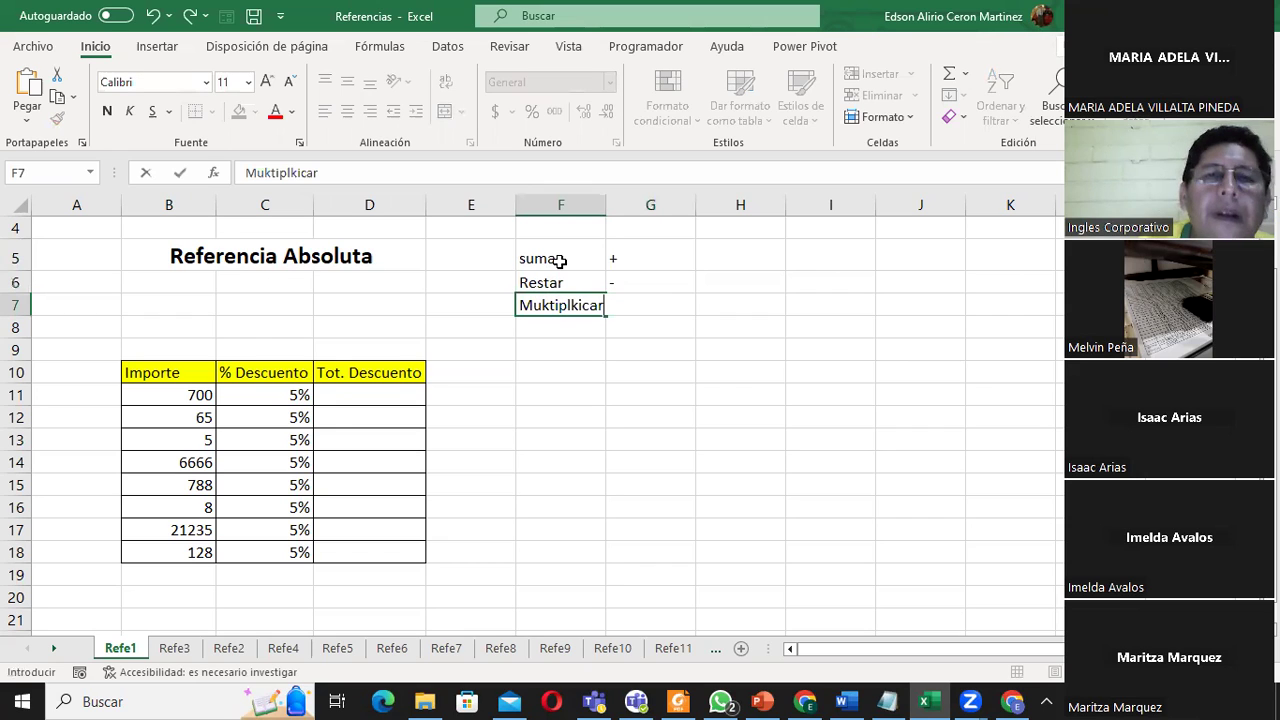
{"action": "key", "text": "BackSpace"}
{"action": "key", "text": "BackSpace"}
{"action": "key", "text": "BackSpace"}
{"action": "key", "text": "BackSpace"}
{"action": "key", "text": "BackSpace"}
{"action": "key", "text": "BackSpace"}
{"action": "key", "text": "BackSpace"}
{"action": "key", "text": "BackSpace"}
{"action": "type", "text": "ltiplicar"}
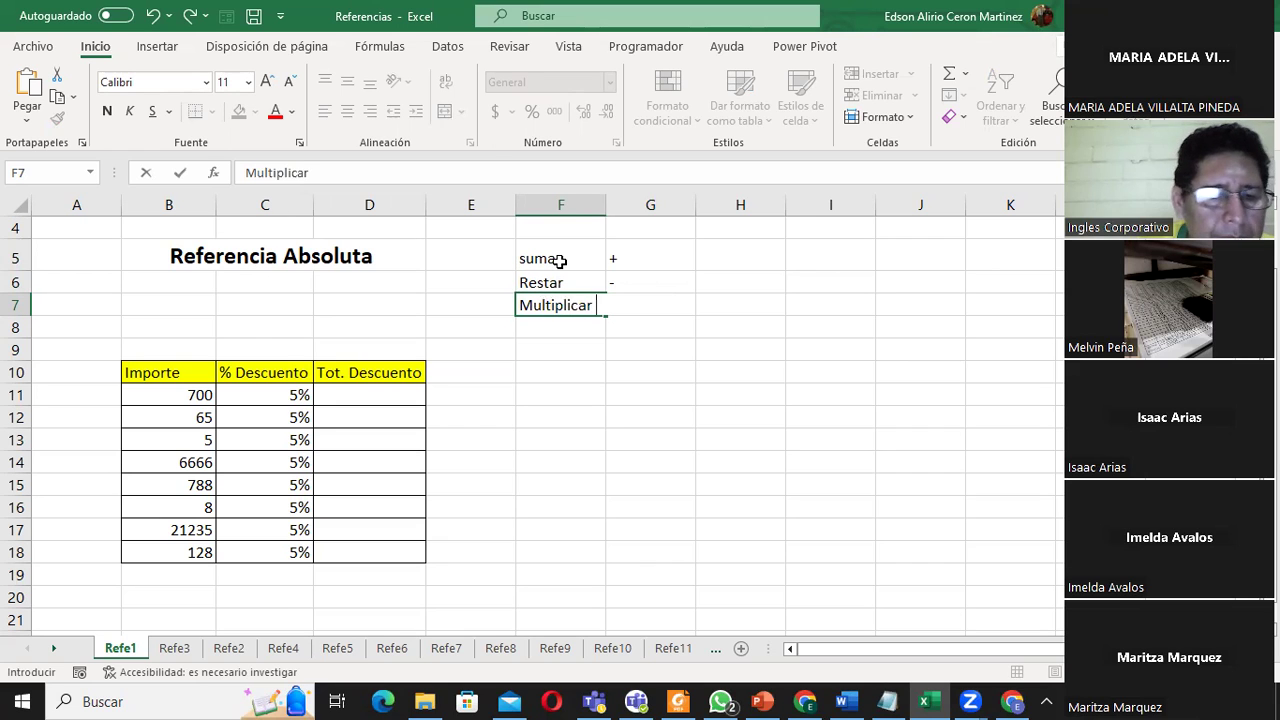
{"action": "key", "text": "Tab"}
{"action": "type", "text": "*"}
{"action": "key", "text": "Return"}
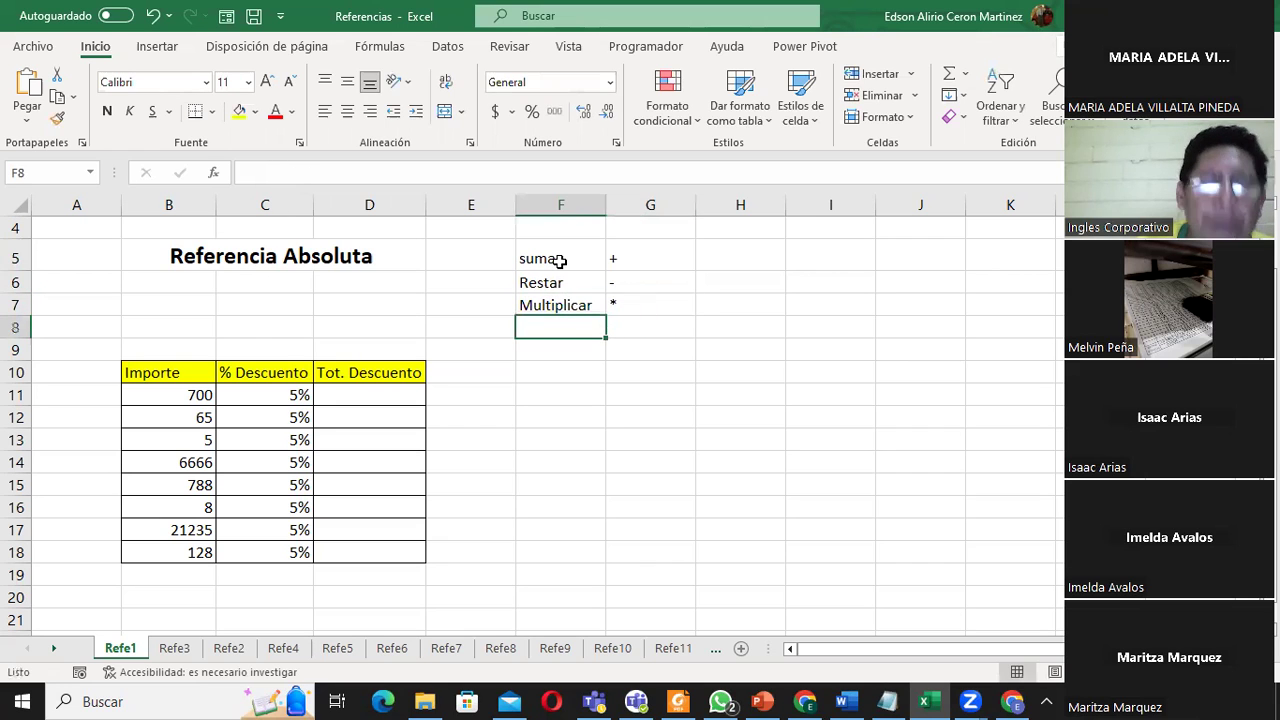
- Enter the 'Dividir' label in F8, leaving G8 still empty
{"action": "type", "text": "Dividir"}
{"action": "key", "text": "Tab"}
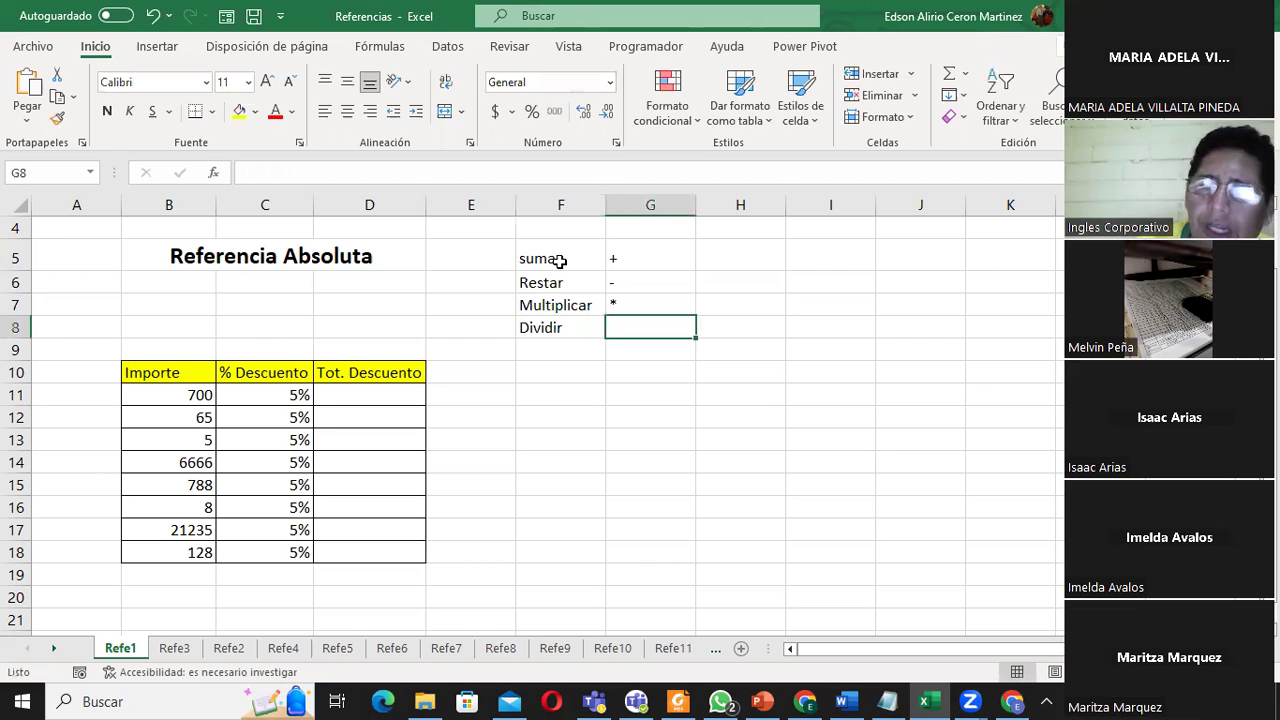
{"action": "key", "text": "slash"}
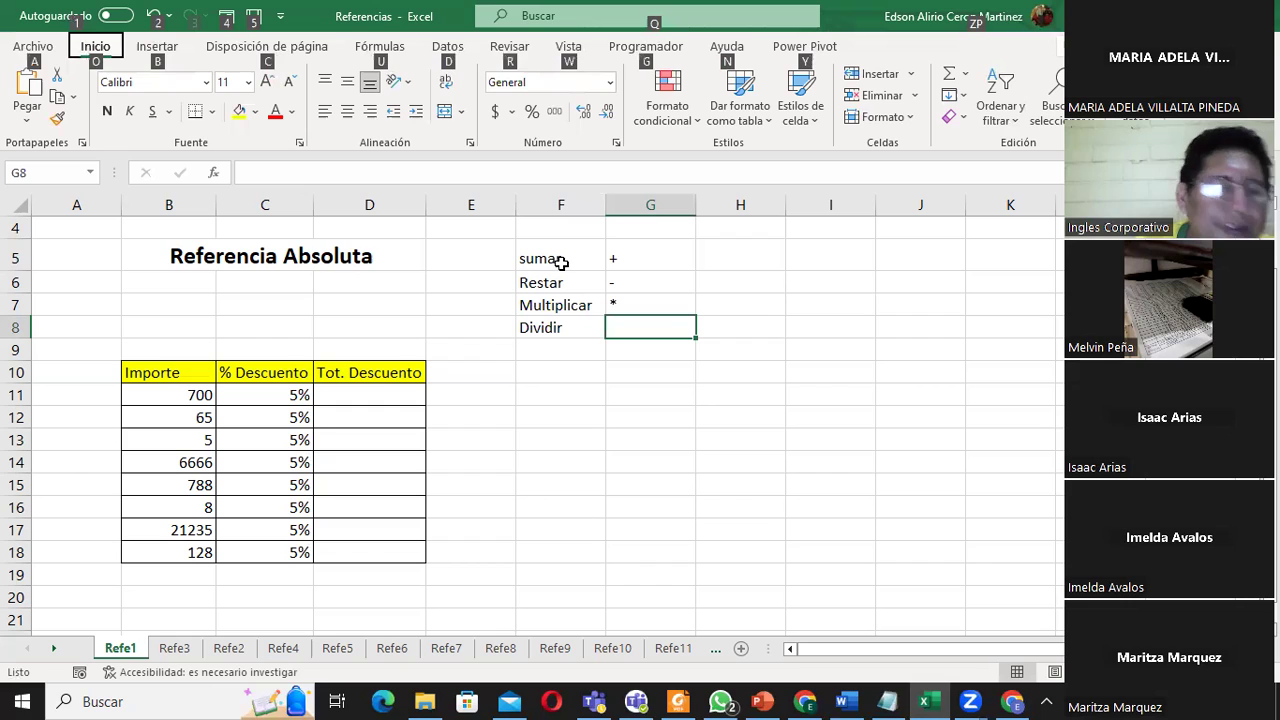
{"action": "key", "text": "Escape"}
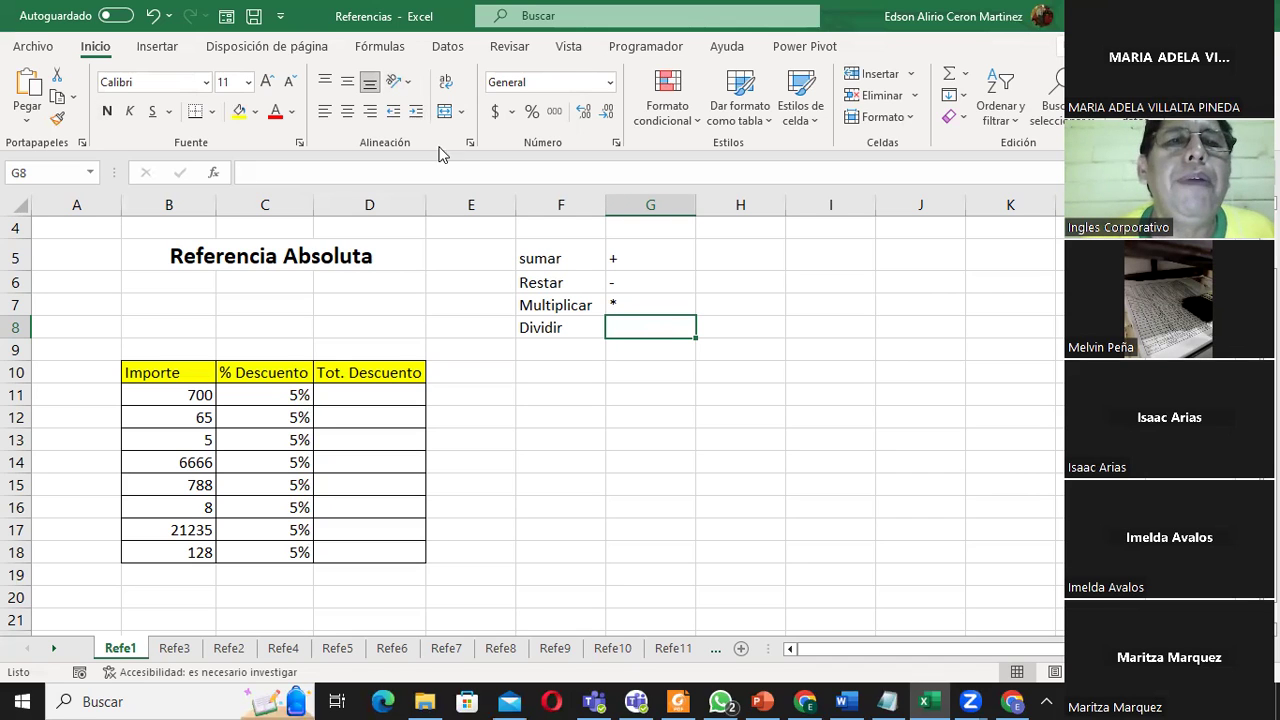
- Format cell G8 as Texto through Formato de celdas
{"action": "left_click", "coordinate": [470, 148]}
{"action": "left_click", "coordinate": [435, 52]}
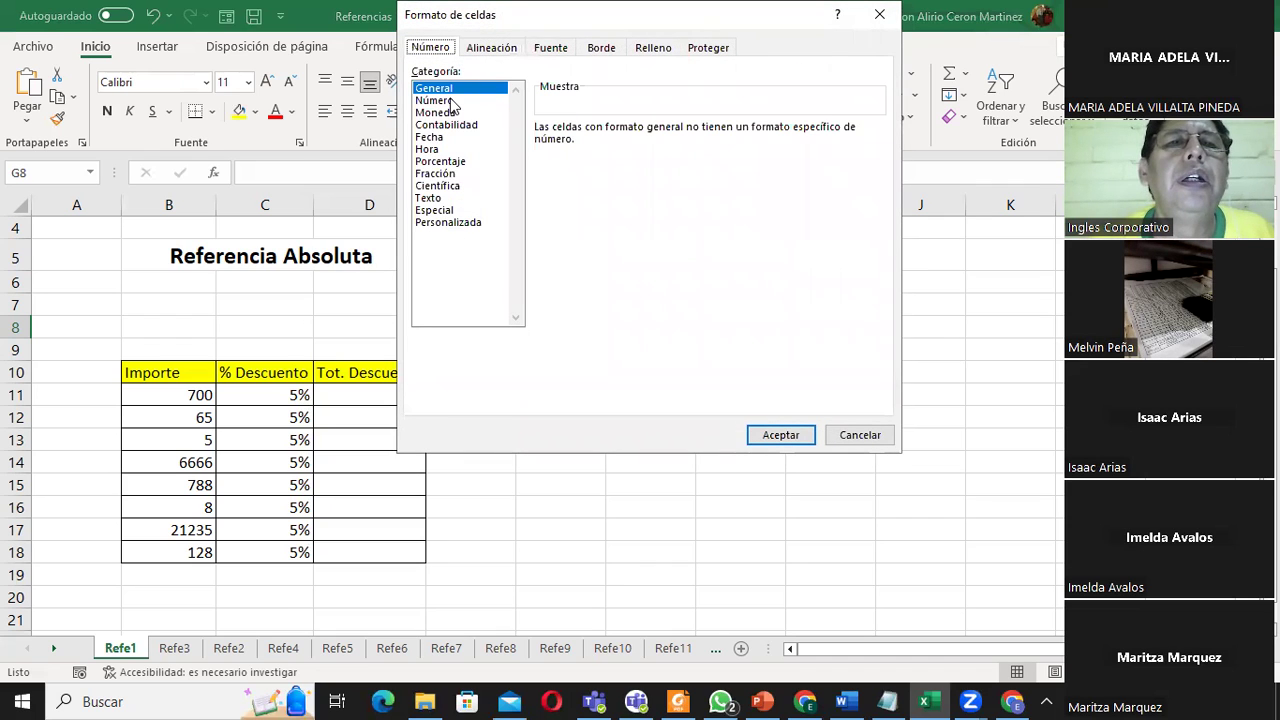
{"action": "left_click", "coordinate": [444, 199]}
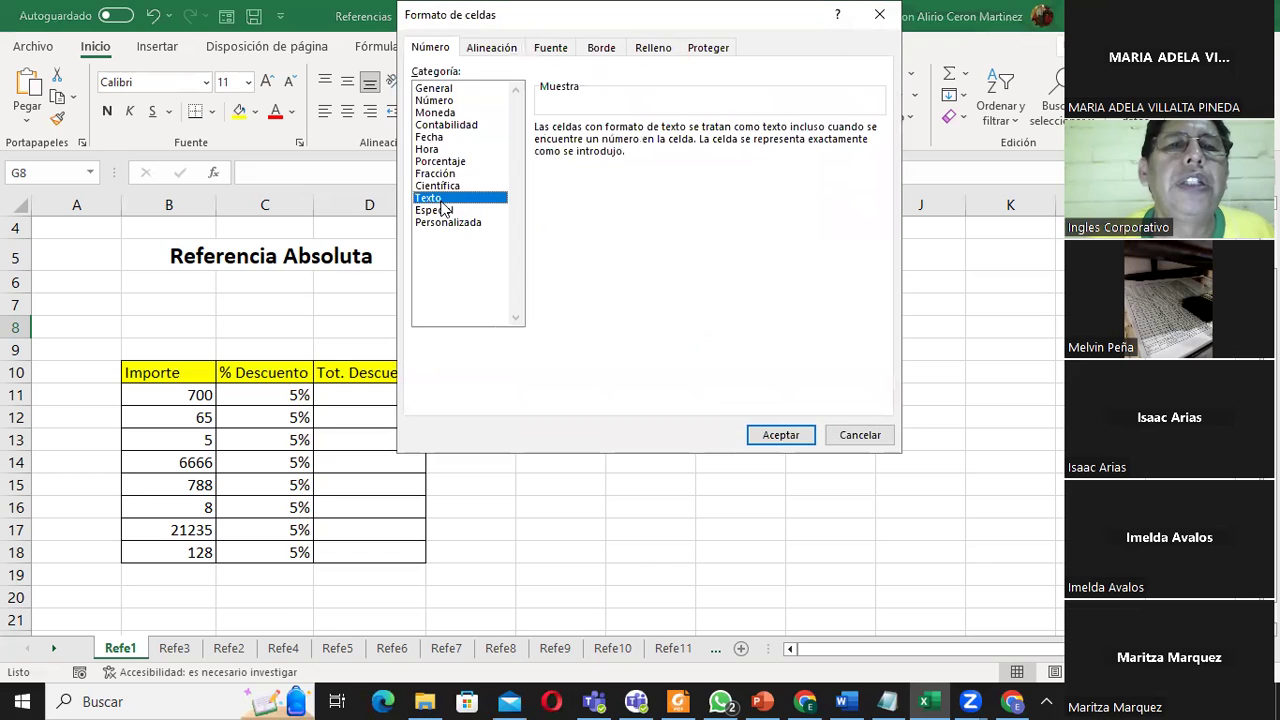
{"action": "left_click", "coordinate": [775, 443]}
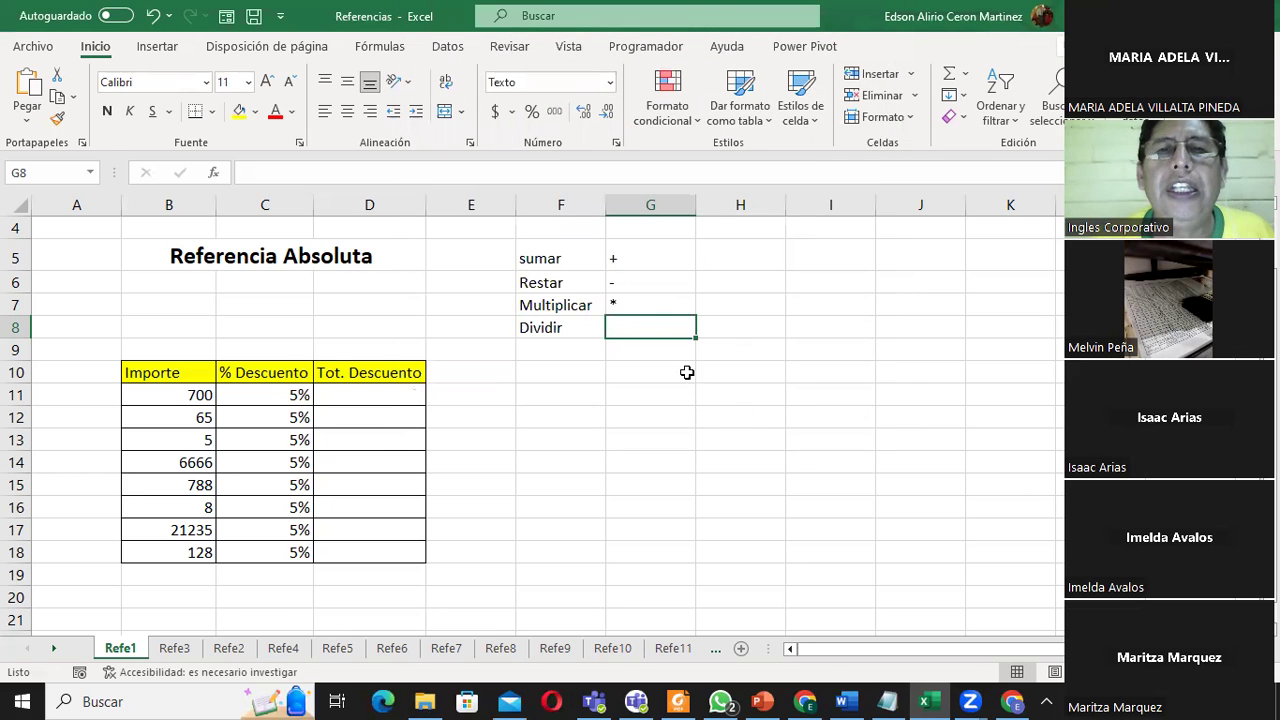
{"action": "key", "text": "alt"}
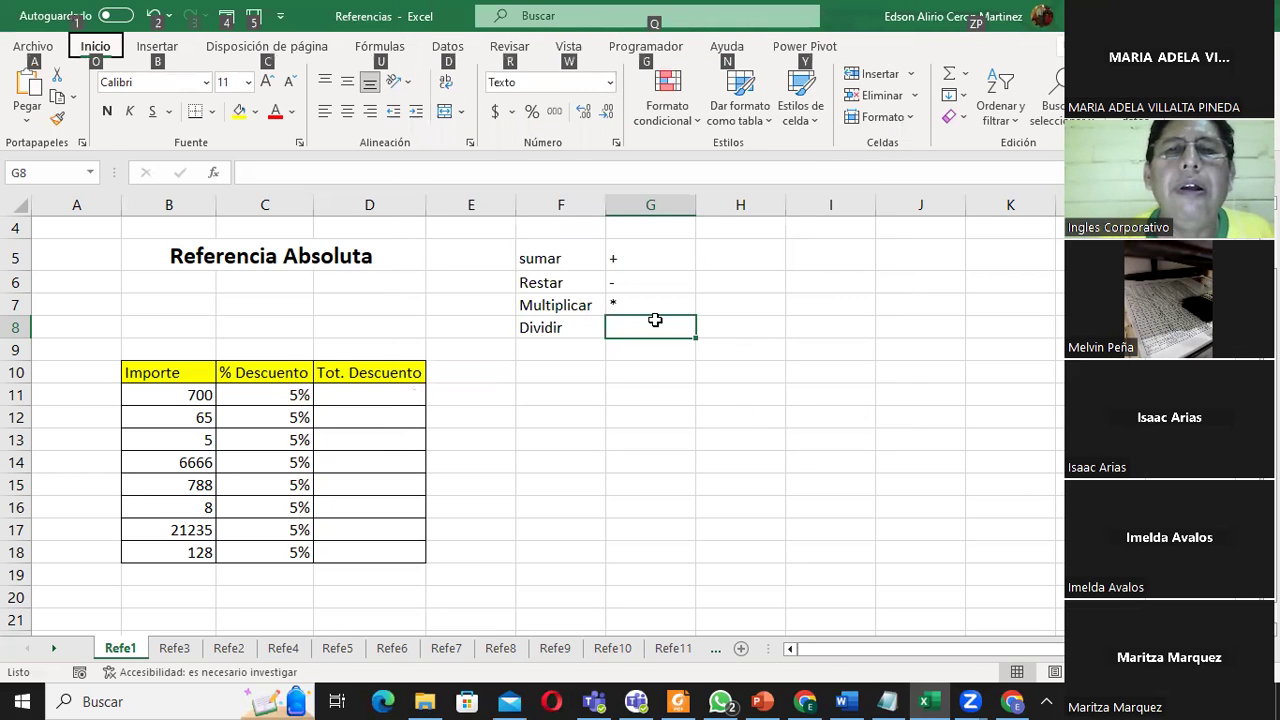
{"action": "key", "text": "alt"}
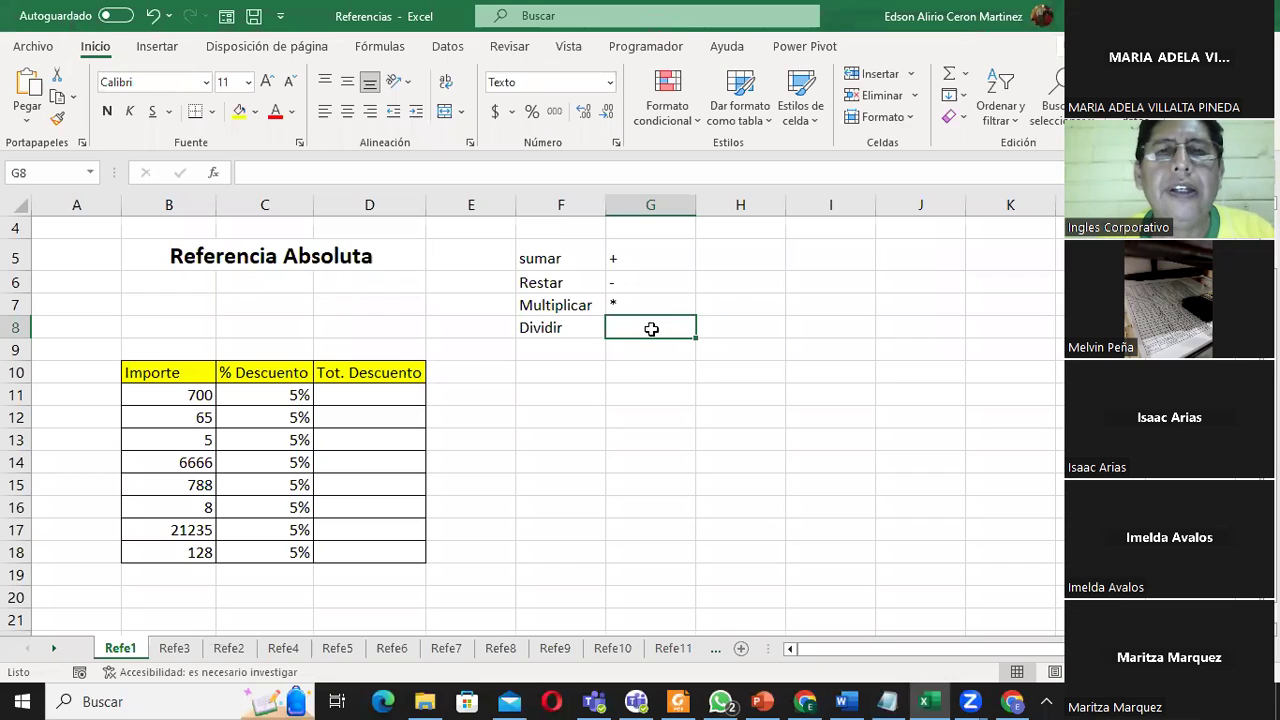
- Enter the division symbol / in G8 beside Dividir
{"action": "double_click", "coordinate": [651, 329]}
{"action": "type", "text": "/"}
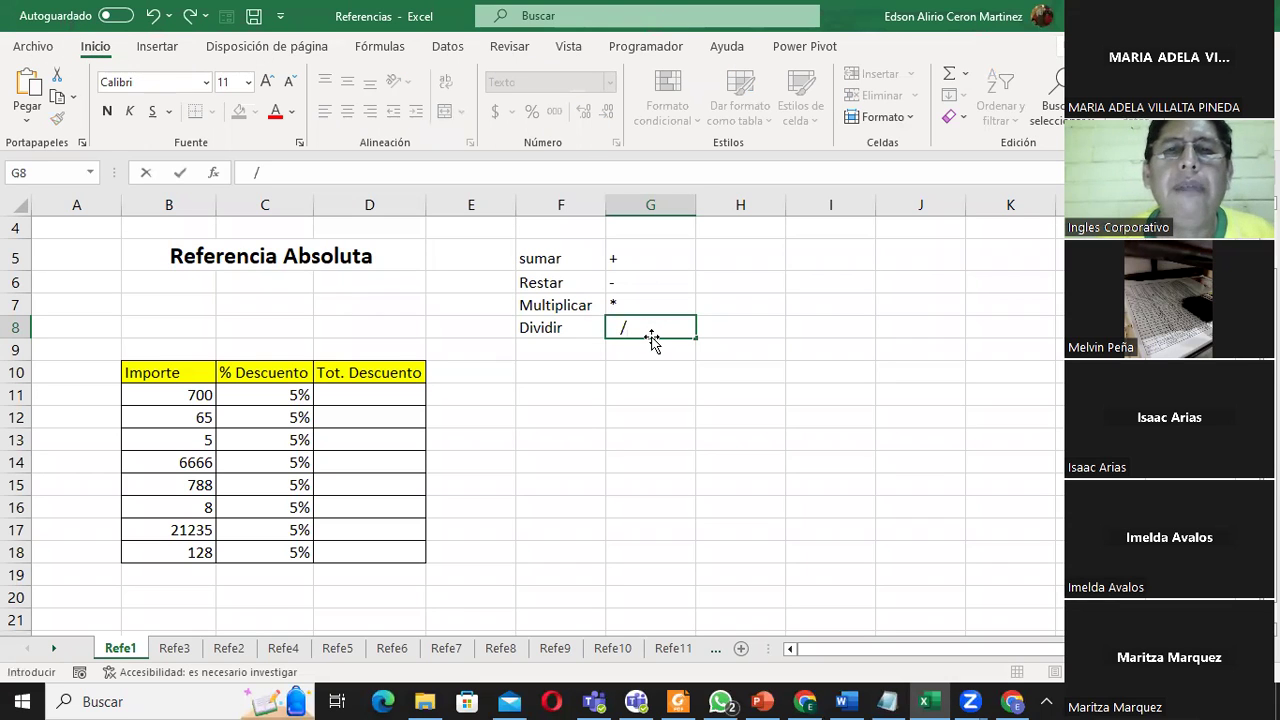
{"action": "key", "text": "Return"}
{"action": "left_click", "coordinate": [646, 331]}
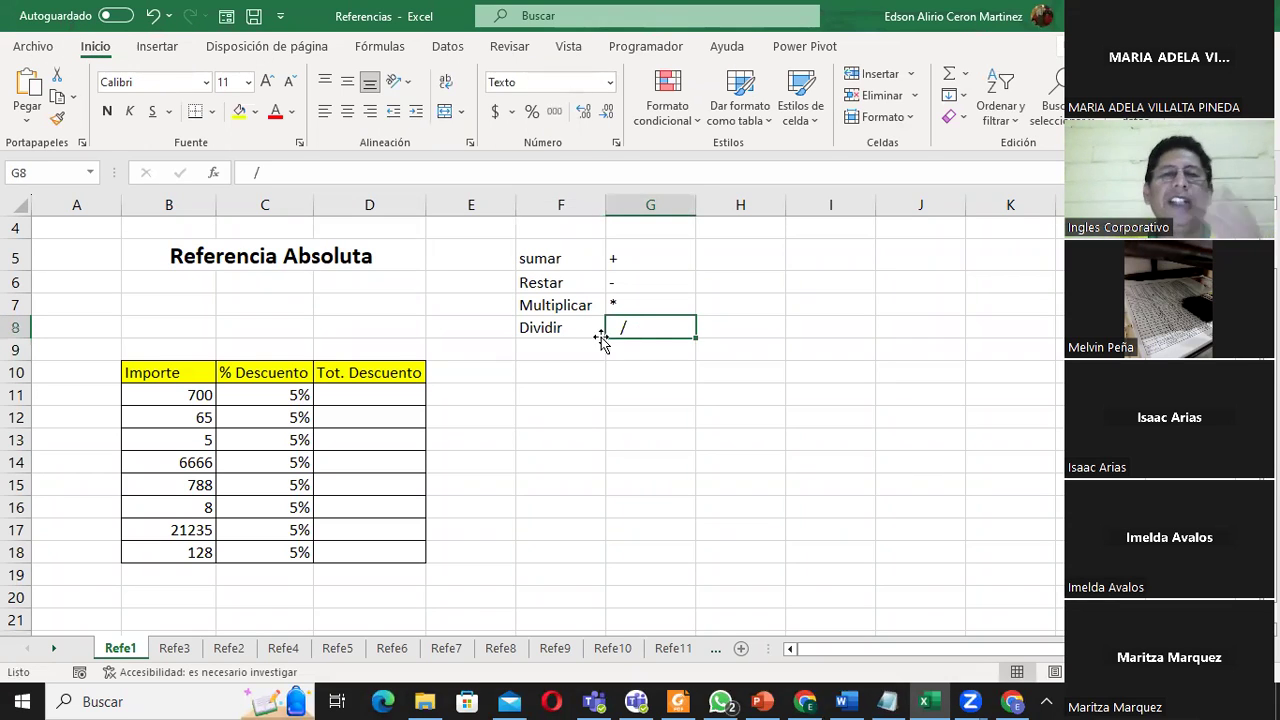
{"action": "left_click", "coordinate": [622, 261]}
{"action": "left_click_drag", "start_coordinate": [622, 261], "coordinate": [625, 328]}
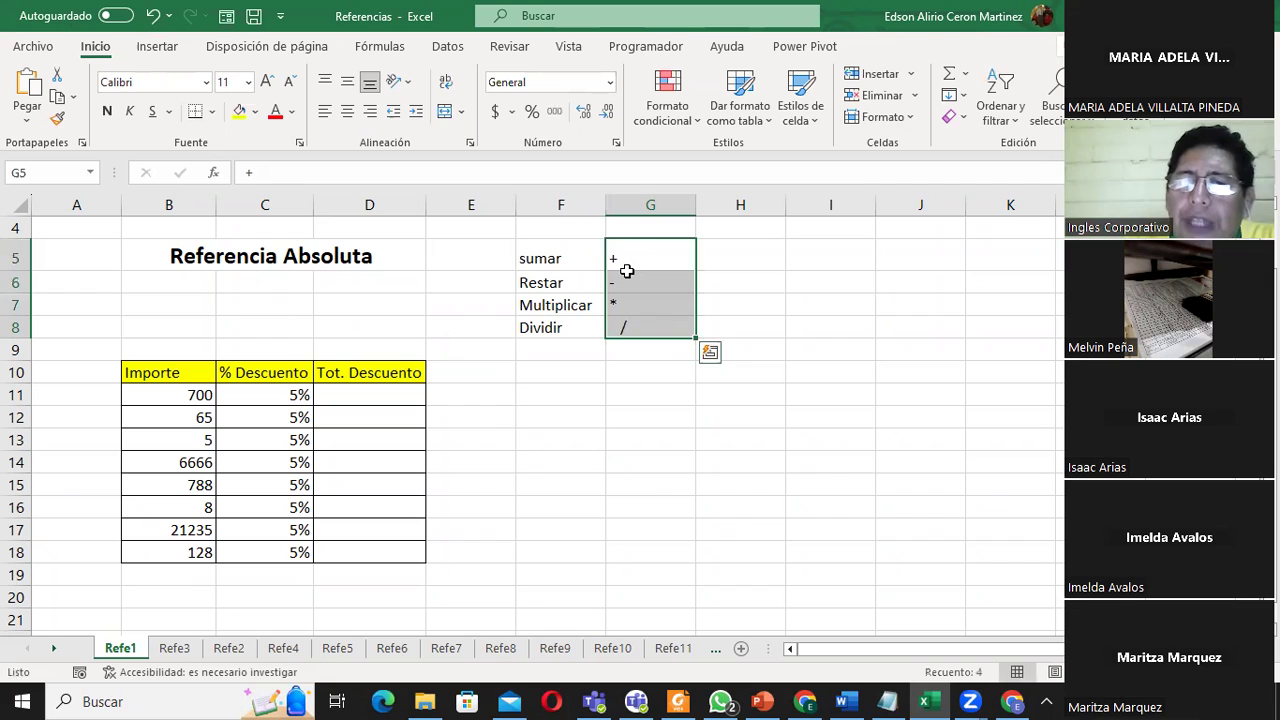
{"action": "left_click", "coordinate": [617, 258]}
{"action": "left_click_drag", "start_coordinate": [622, 283], "coordinate": [630, 327]}
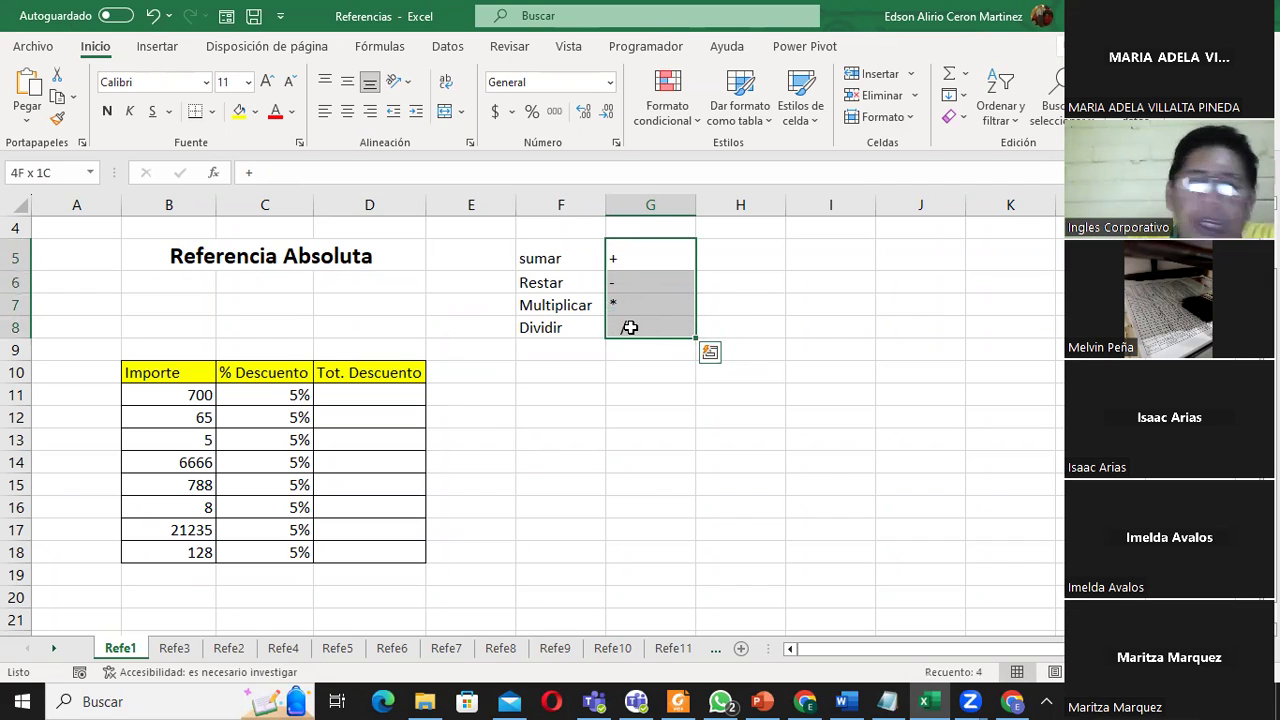
{"action": "left_click_drag", "start_coordinate": [634, 269], "coordinate": [644, 328]}
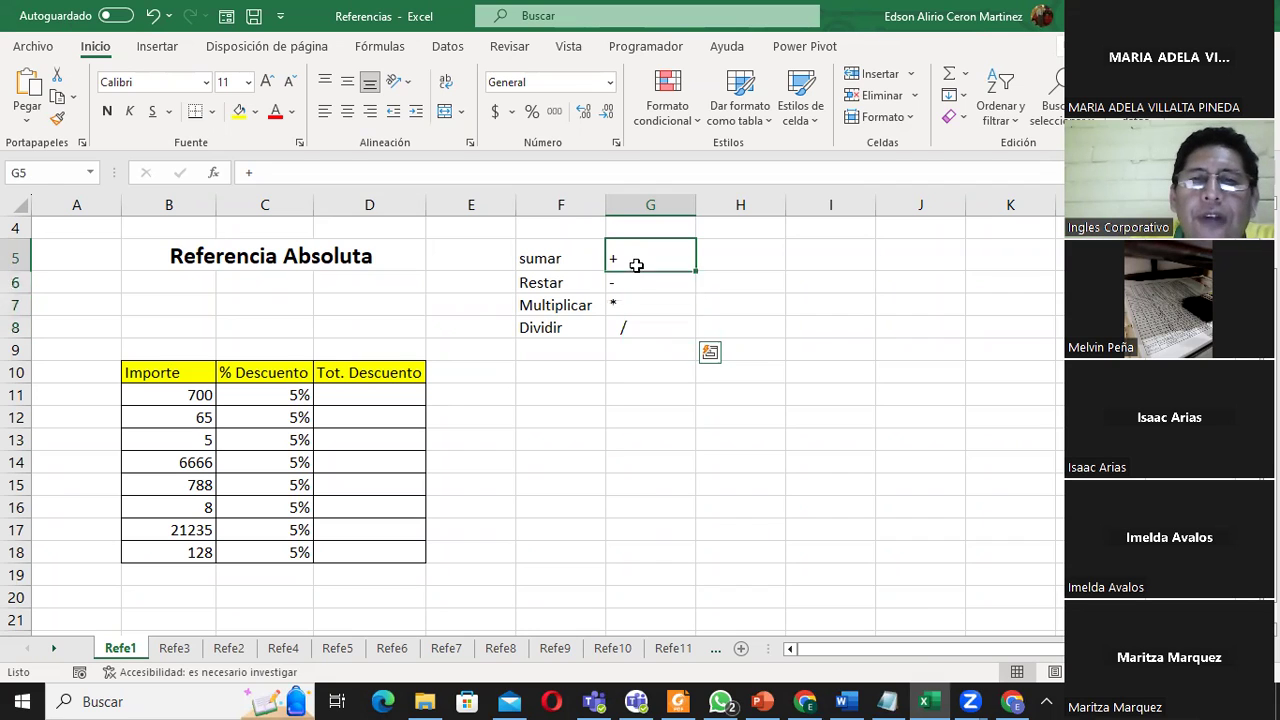
{"action": "left_click", "coordinate": [551, 347]}
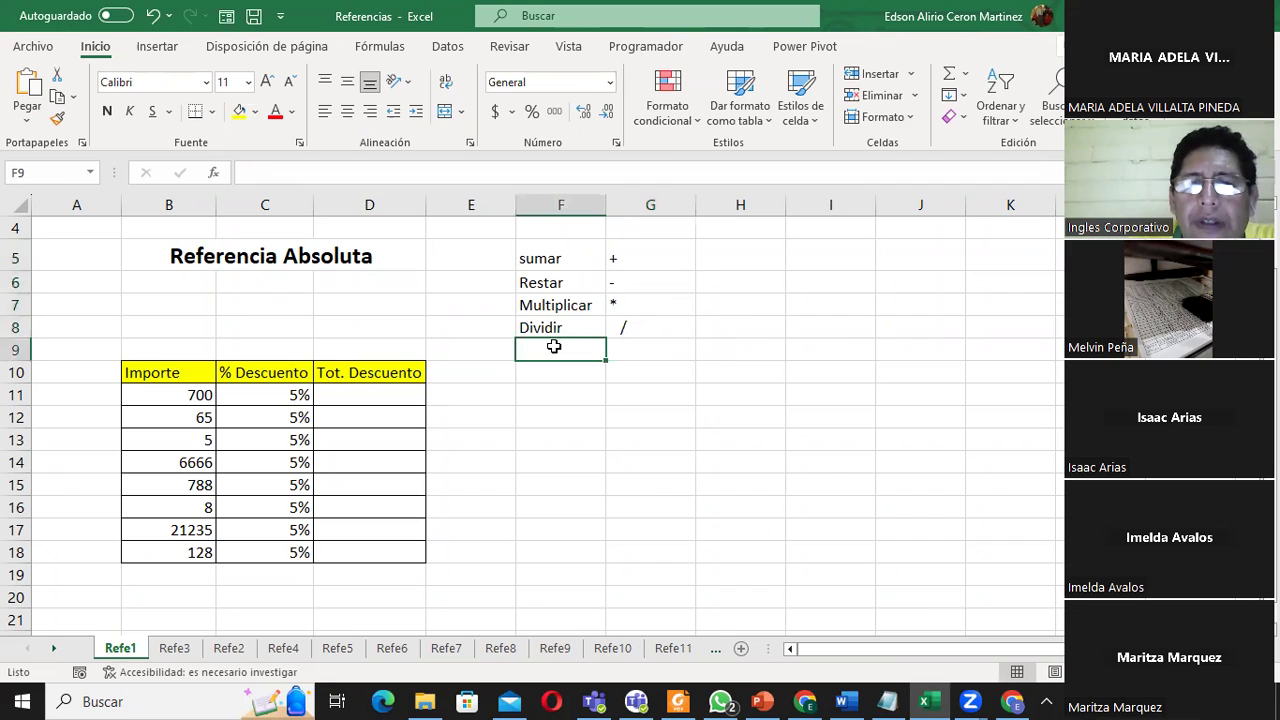
{"action": "left_click_drag", "start_coordinate": [612, 264], "coordinate": [627, 329]}
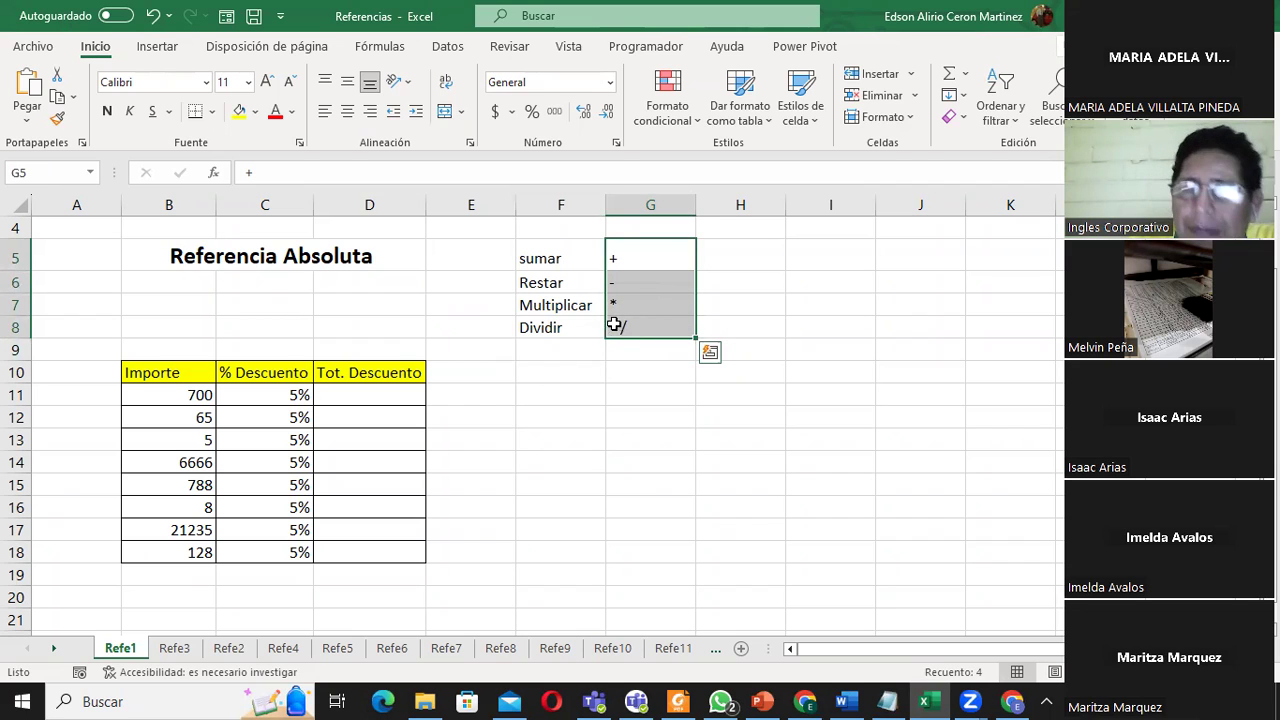
{"action": "left_click", "coordinate": [565, 347]}
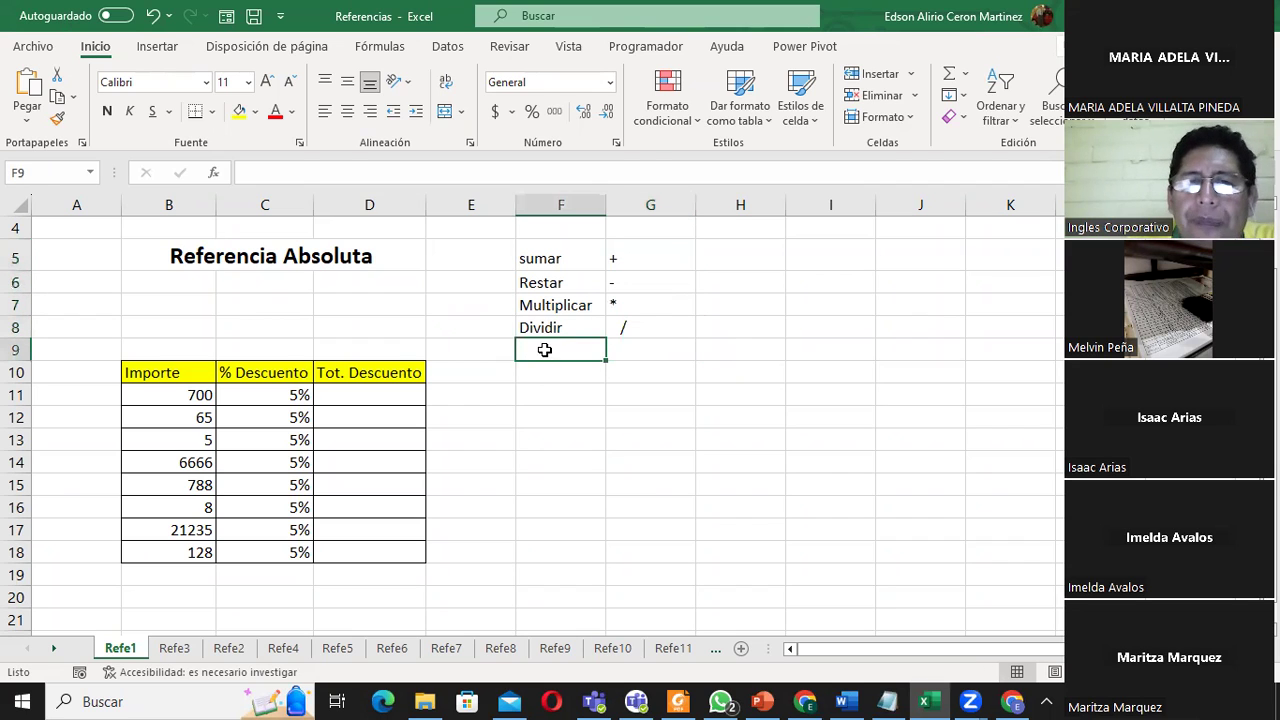
{"action": "left_click", "coordinate": [177, 391]}
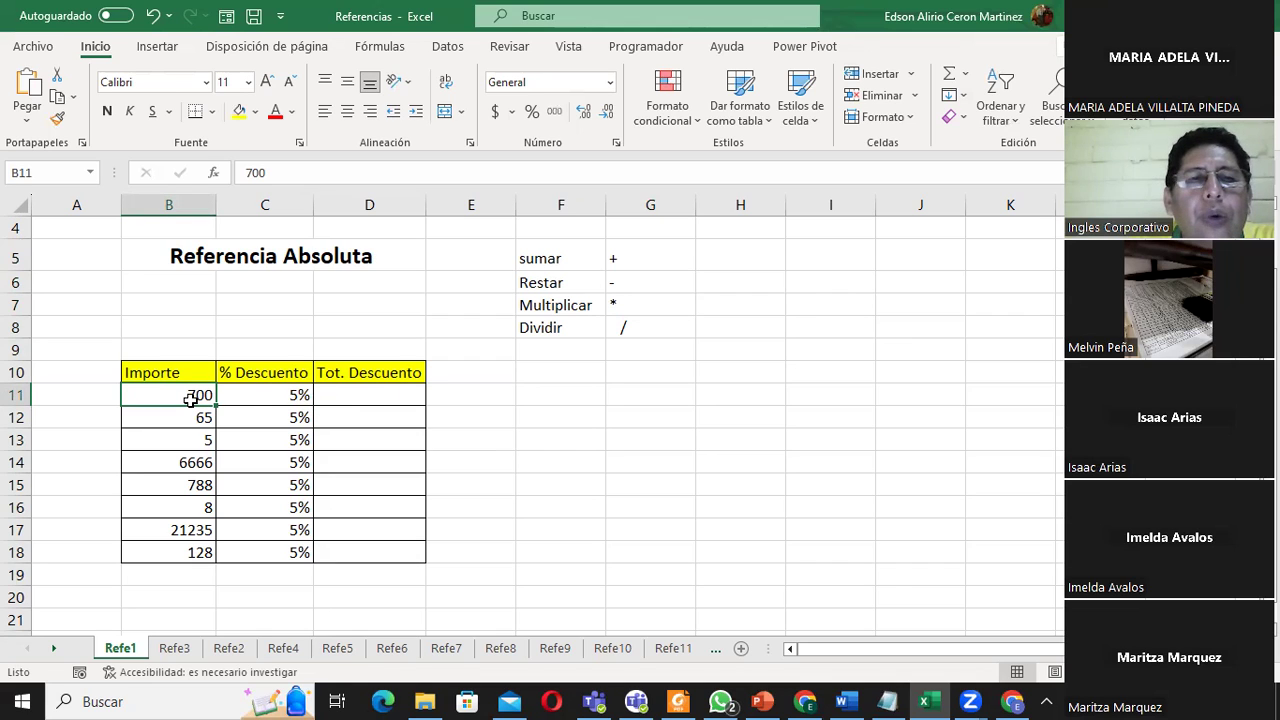
{"action": "left_click", "coordinate": [274, 396]}
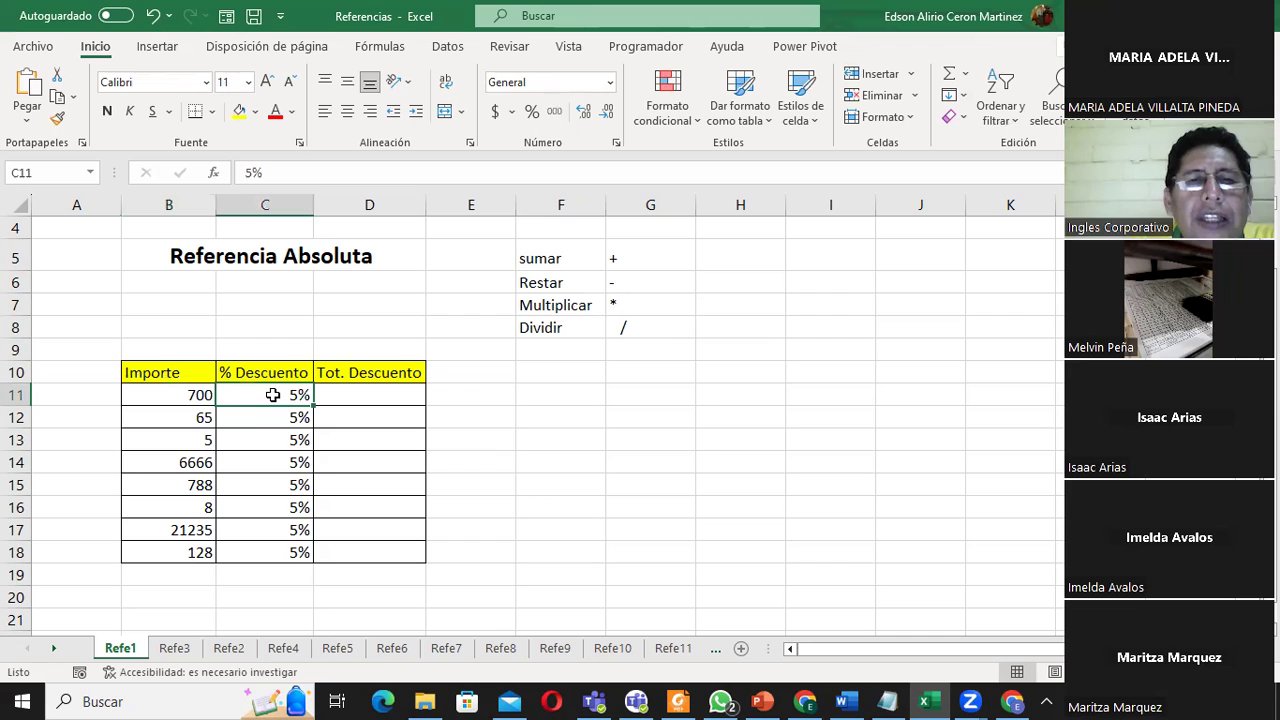
{"action": "left_click", "coordinate": [197, 395]}
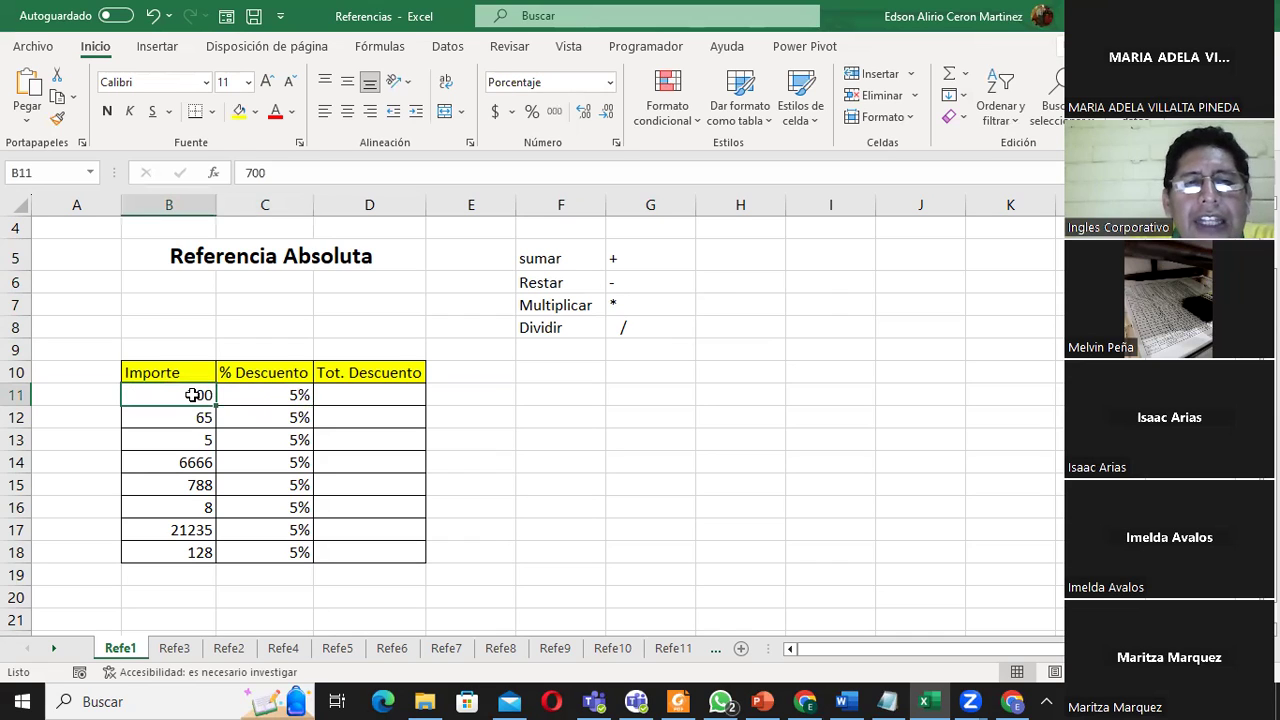
{"action": "left_click", "coordinate": [267, 396]}
{"action": "left_click", "coordinate": [348, 395]}
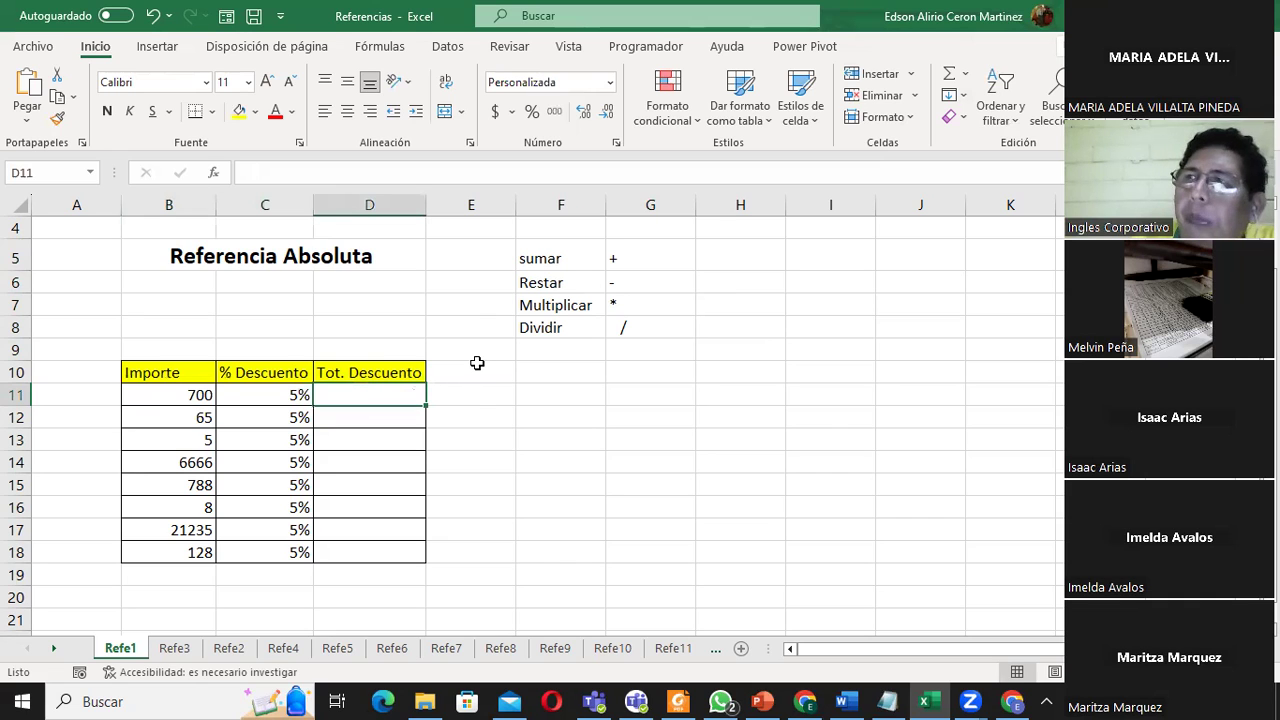
{"action": "left_click", "coordinate": [180, 395]}
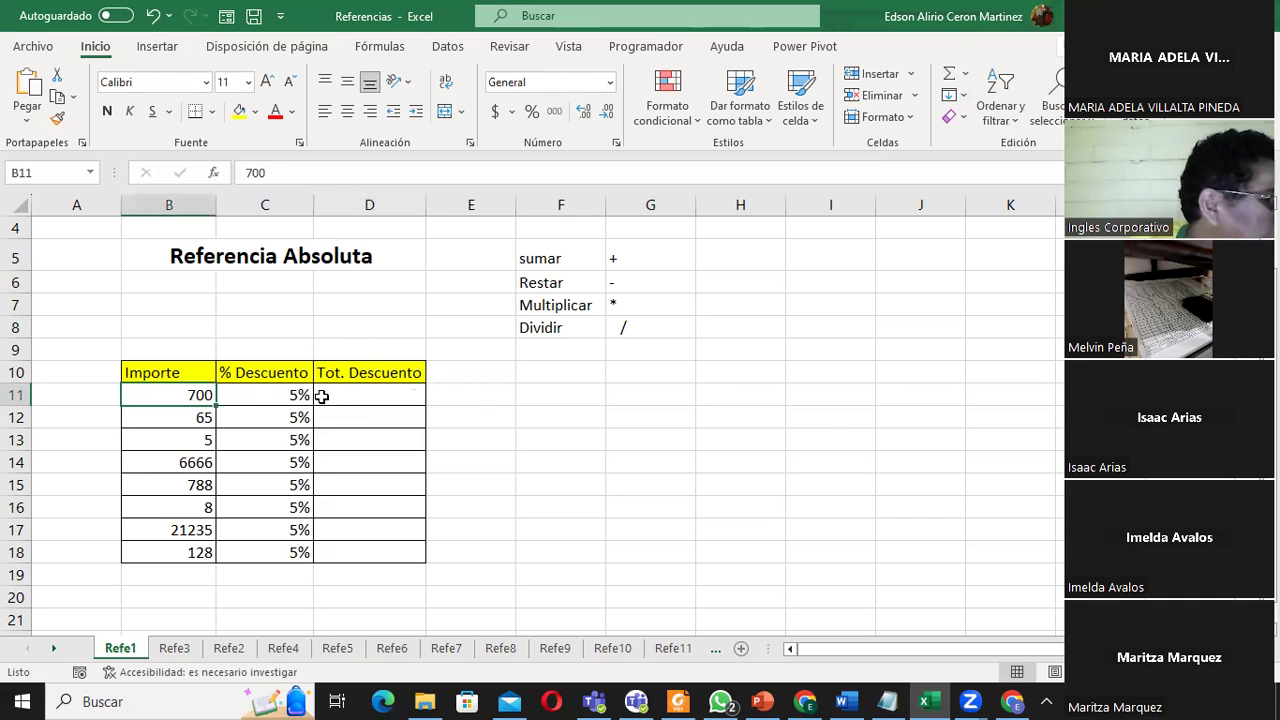
{"action": "left_click", "coordinate": [290, 396]}
{"action": "left_click", "coordinate": [368, 393]}
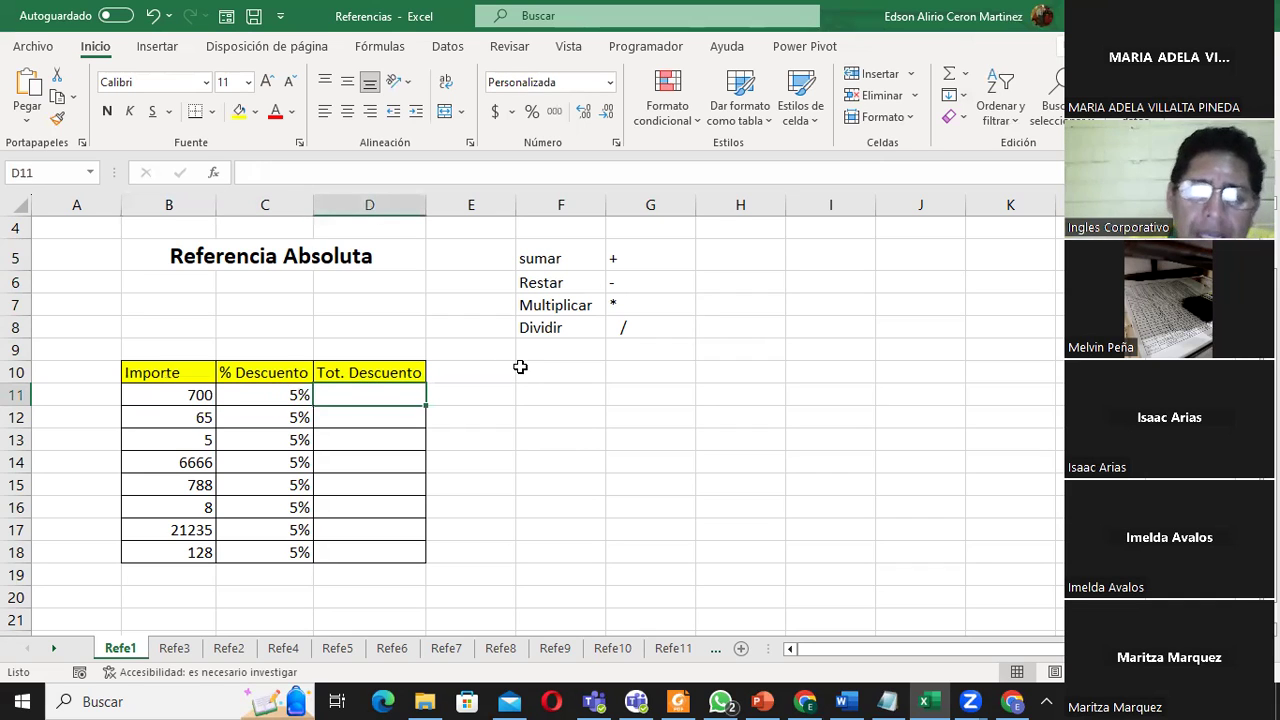
- Enter the formula =B11*C11 in D11, giving $35.00 for 700 at 5%
{"action": "type", "text": "=("}
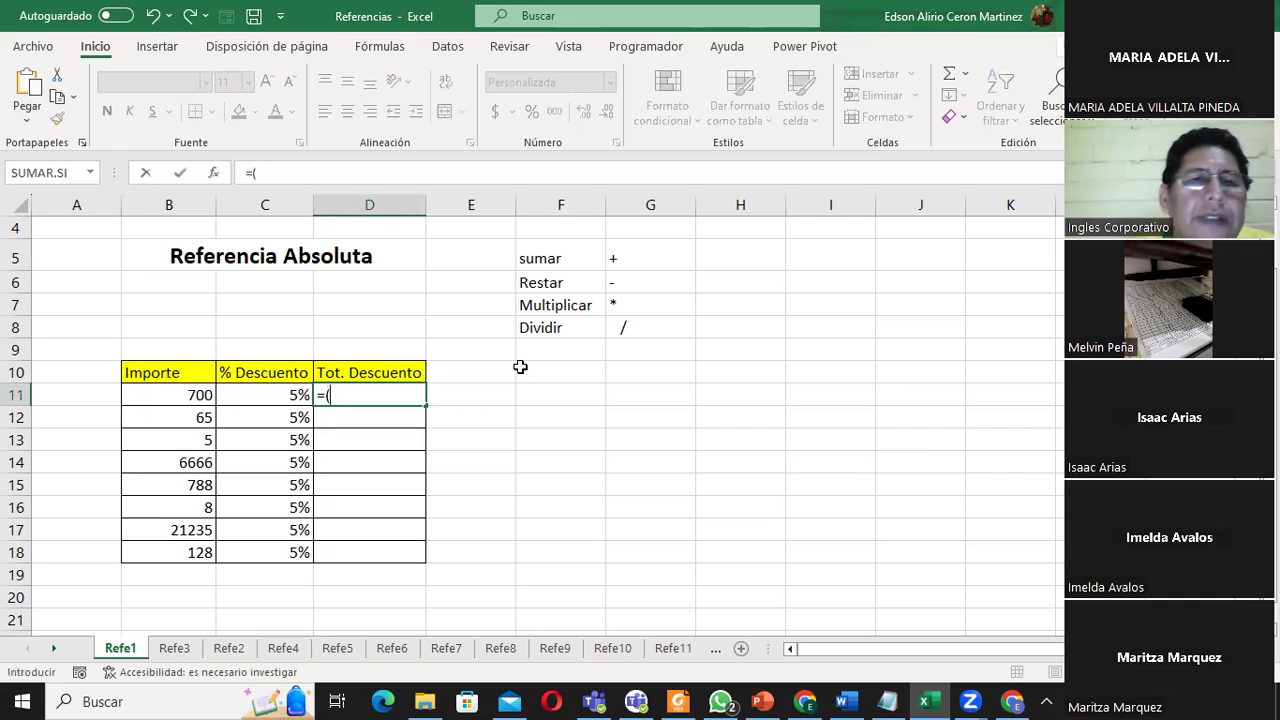
{"action": "left_click", "coordinate": [178, 398]}
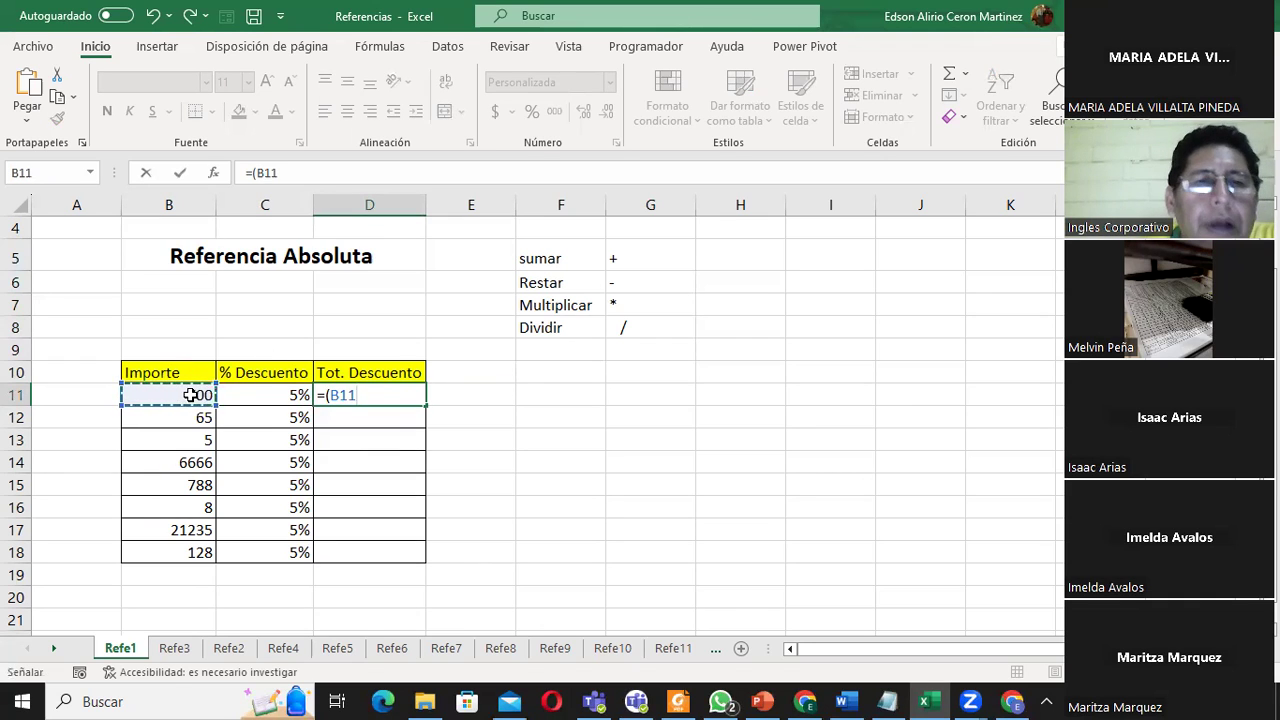
{"action": "type", "text": "*"}
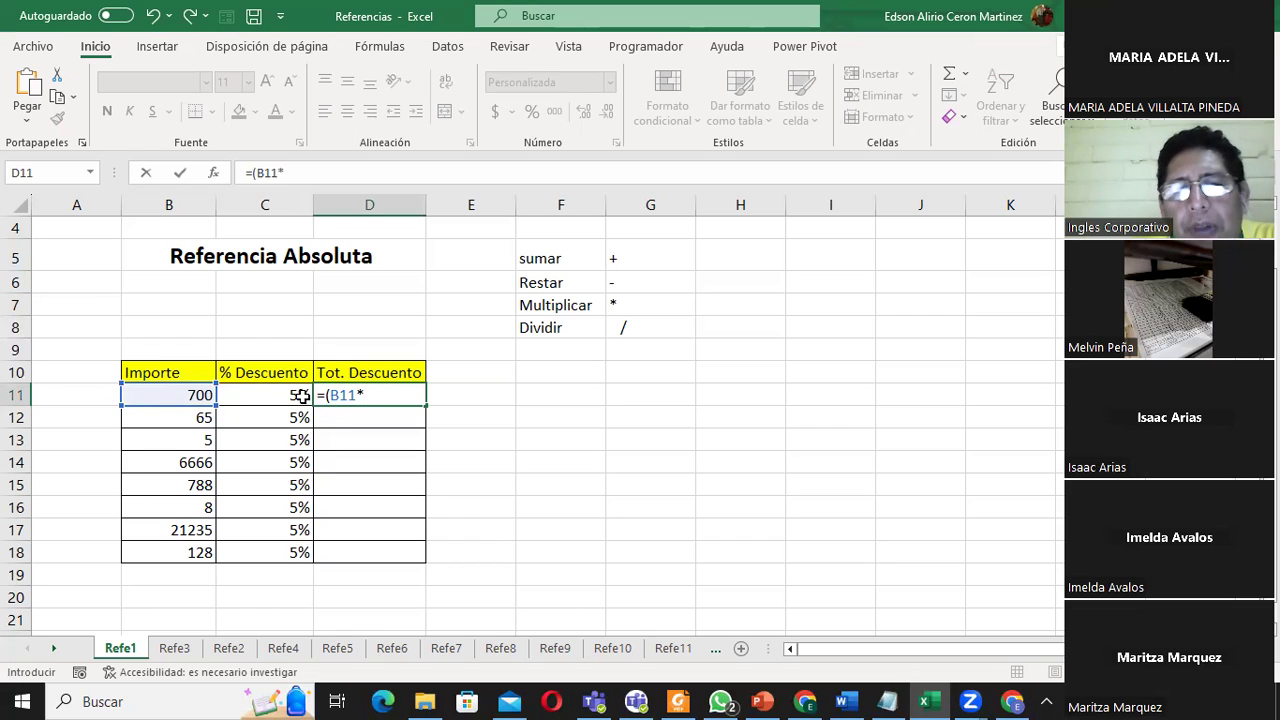
{"action": "left_click", "coordinate": [281, 398]}
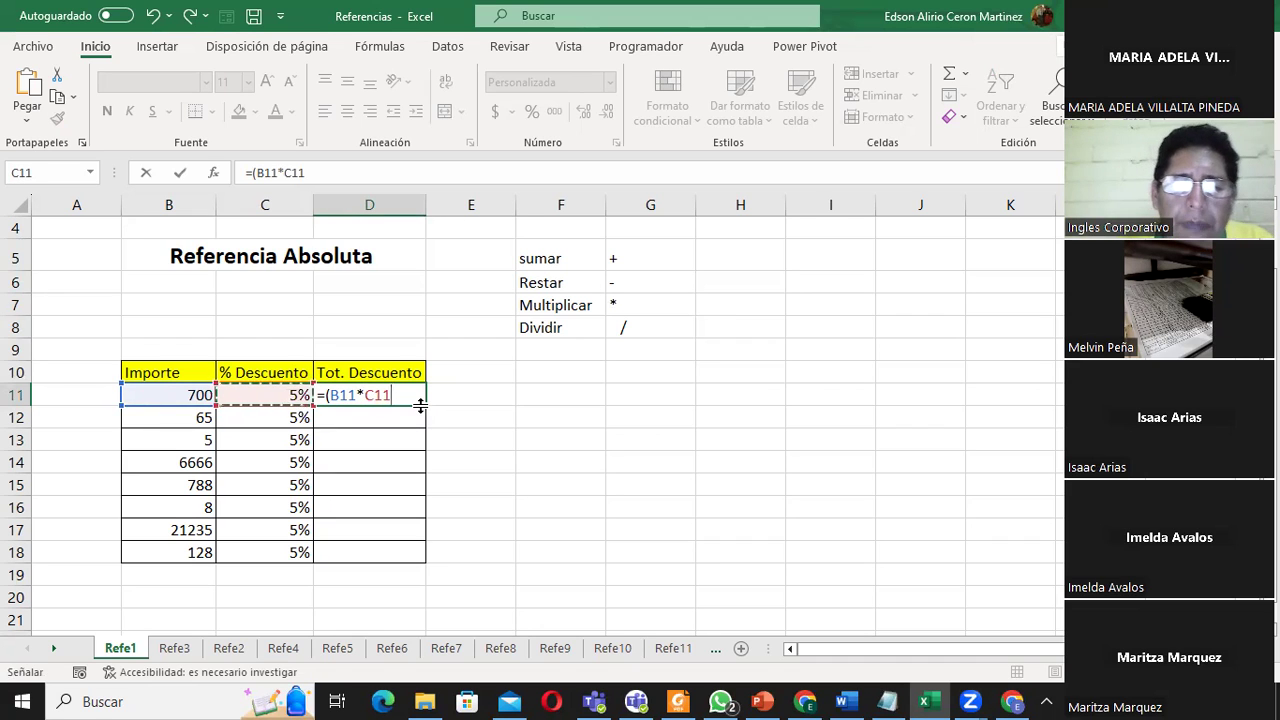
{"action": "type", "text": ")"}
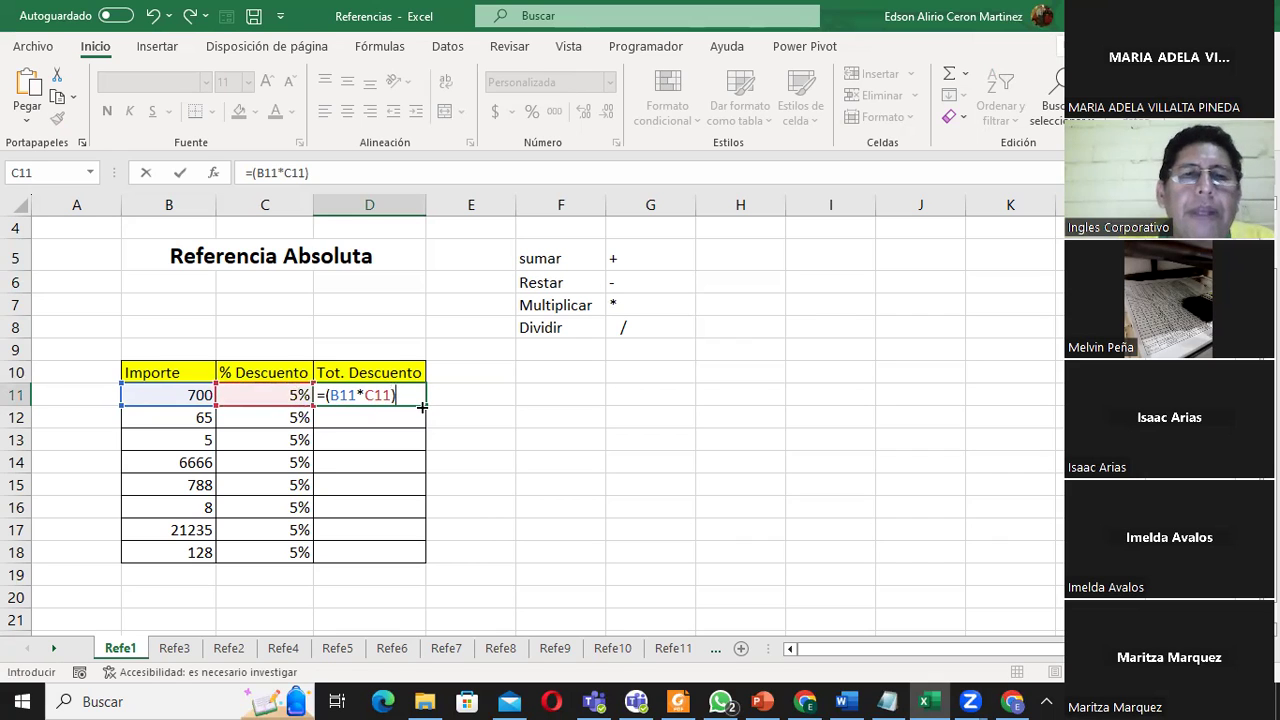
{"action": "key", "text": "Return"}
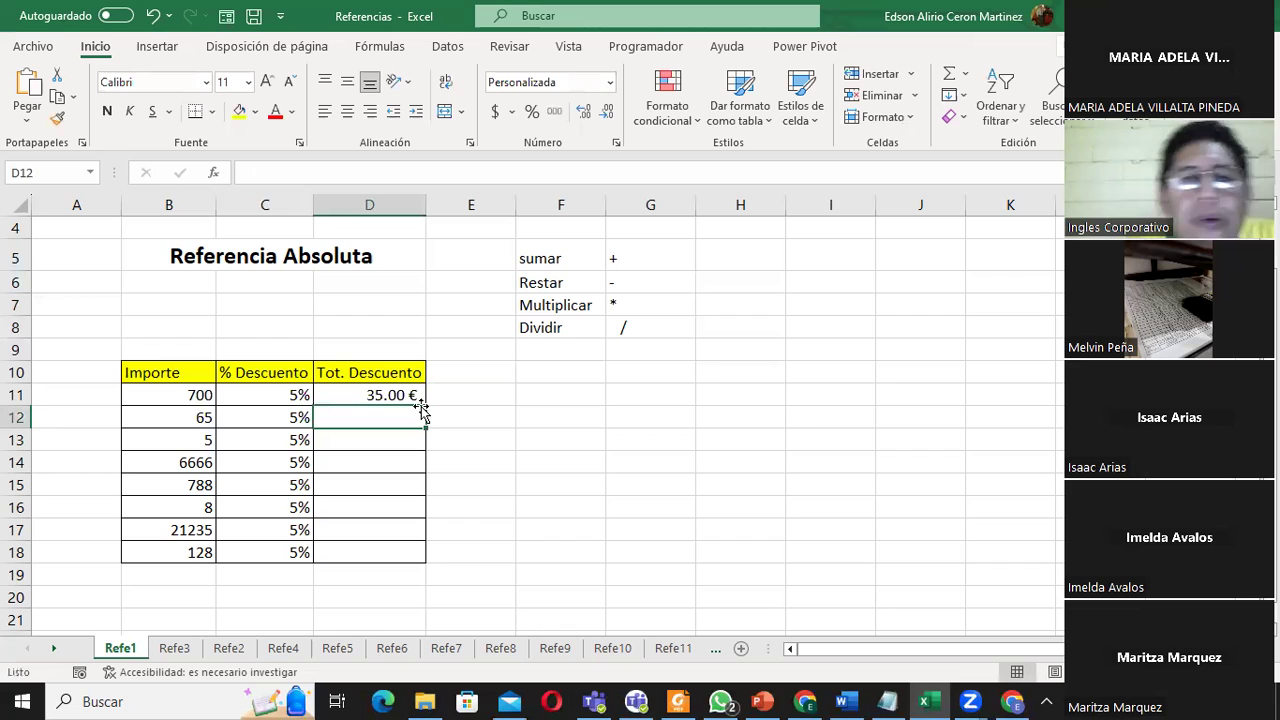
- Apply the accounting number format to the Tot. Descuento cells D11:D18
{"action": "left_click_drag", "start_coordinate": [378, 395], "coordinate": [371, 552]}
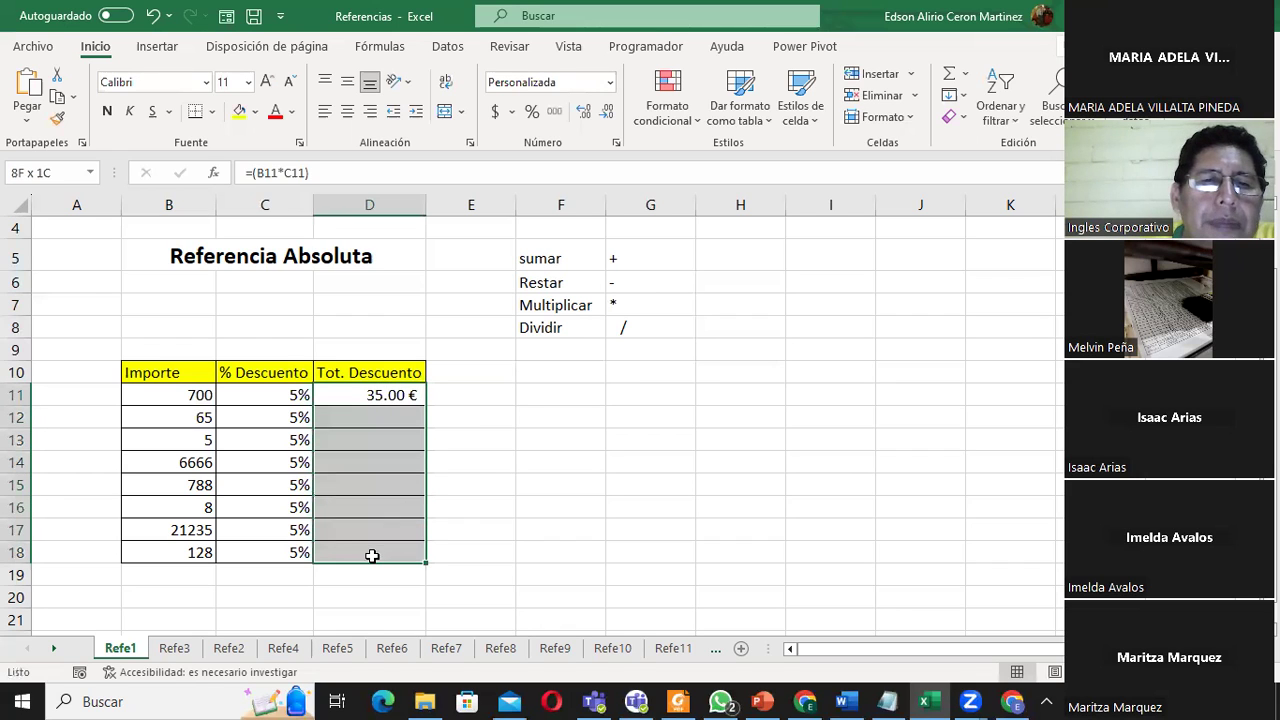
{"action": "left_click", "coordinate": [609, 82]}
{"action": "left_click", "coordinate": [578, 250]}
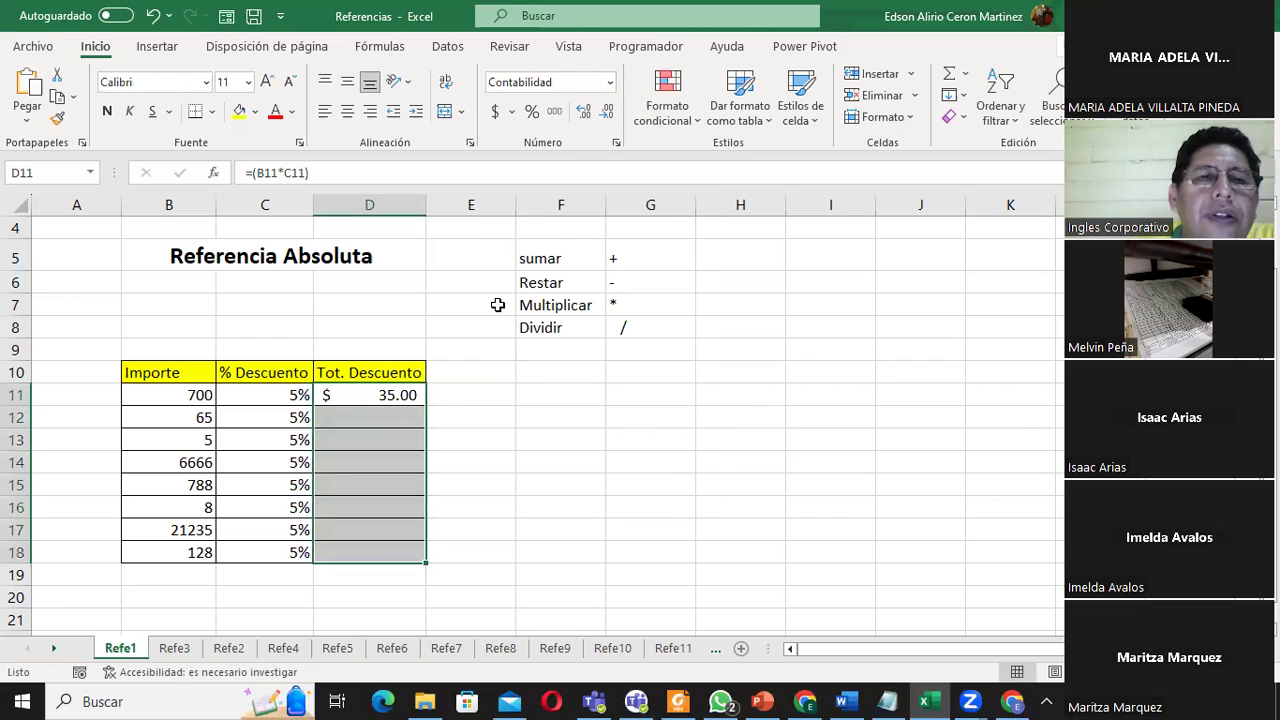
{"action": "left_click", "coordinate": [369, 416]}
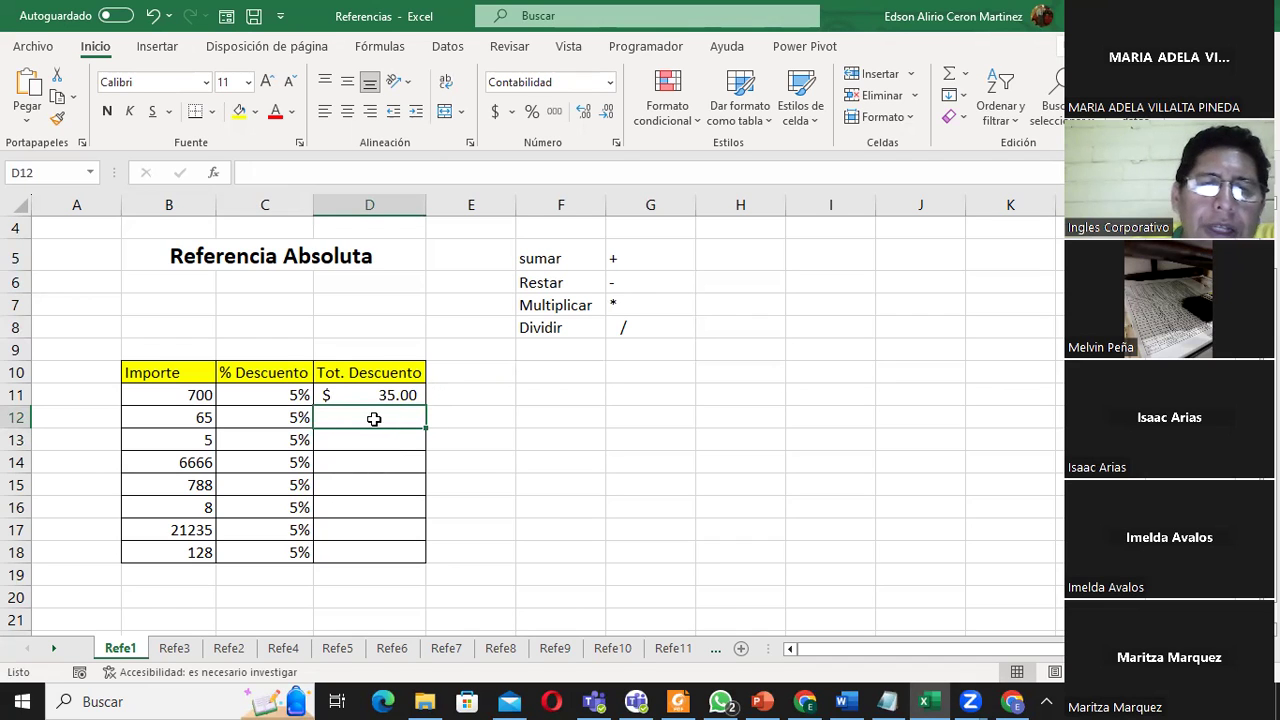
- Enter =B12*C12 in D12, giving $3.25 for 65
{"action": "type", "text": "=("}
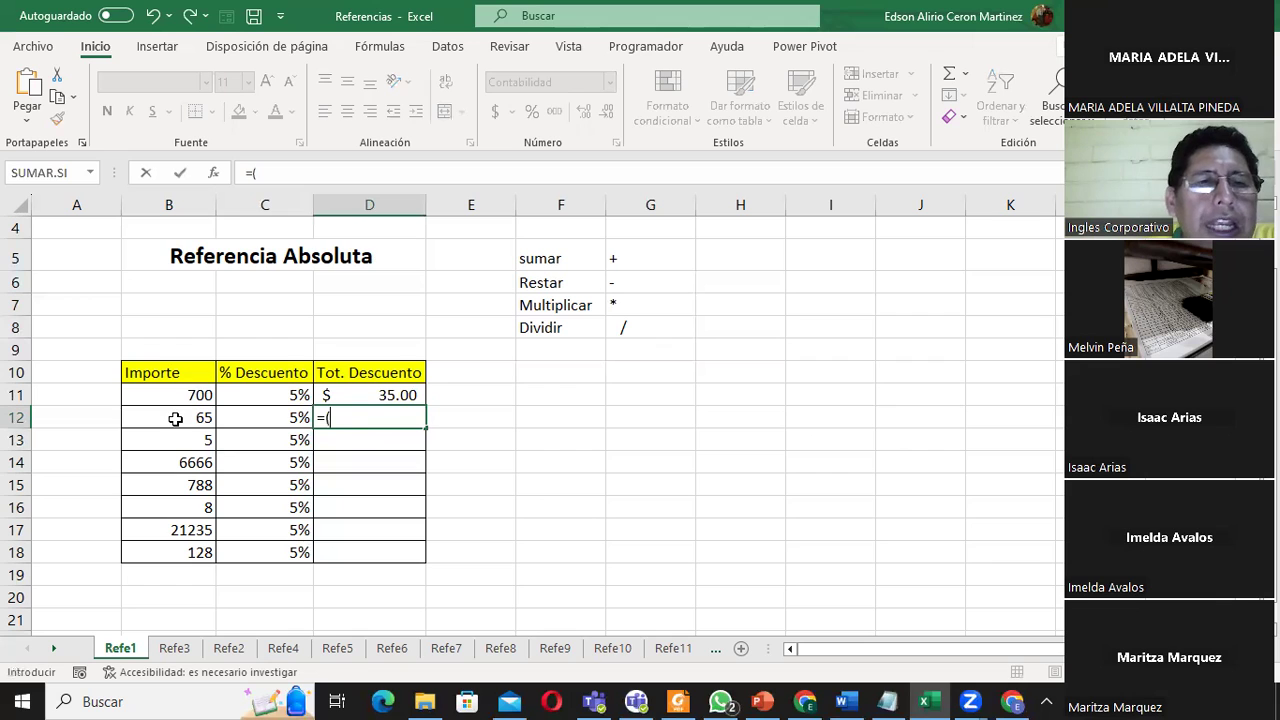
{"action": "left_click", "coordinate": [174, 416]}
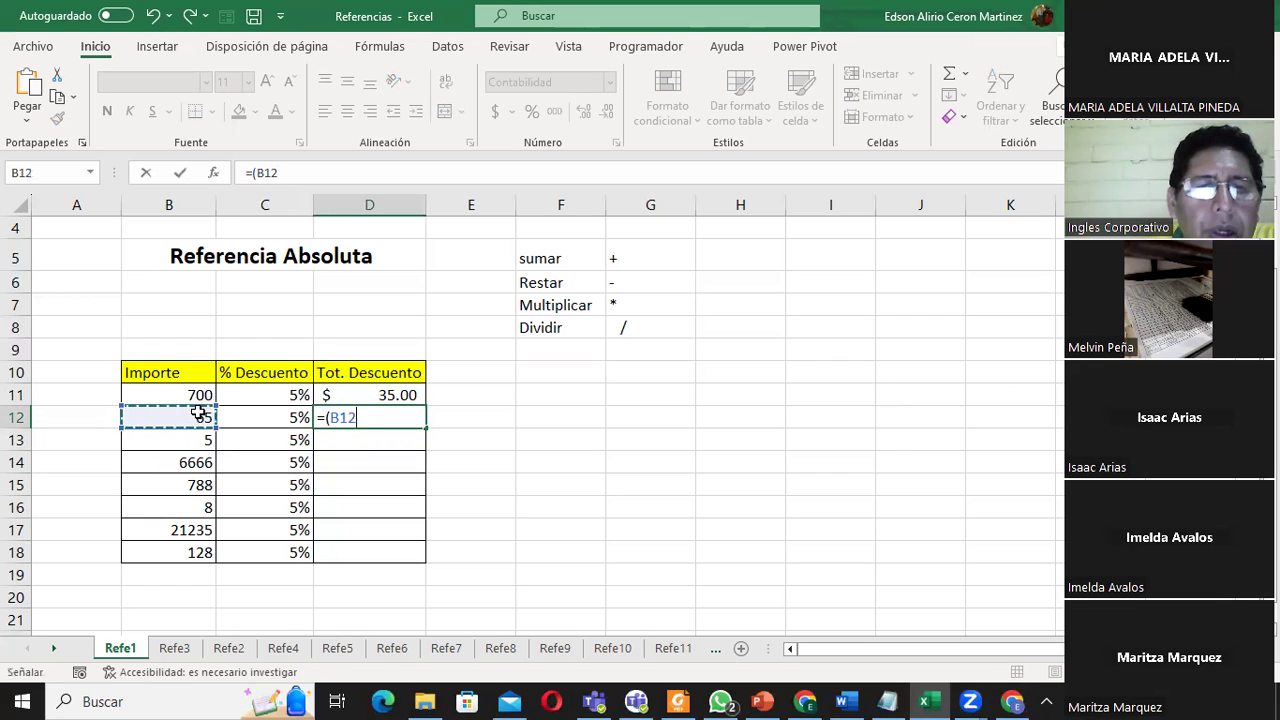
{"action": "type", "text": "*"}
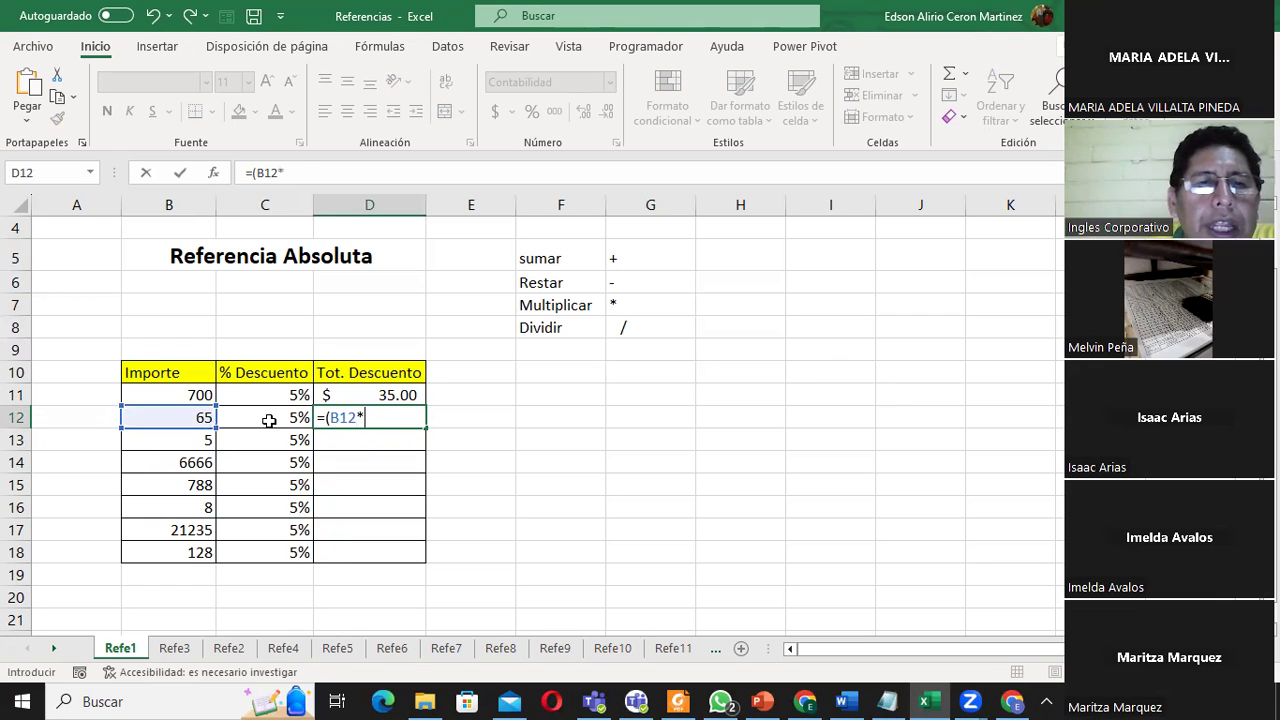
{"action": "left_click", "coordinate": [268, 419]}
{"action": "type", "text": ")"}
{"action": "key", "text": "Return"}
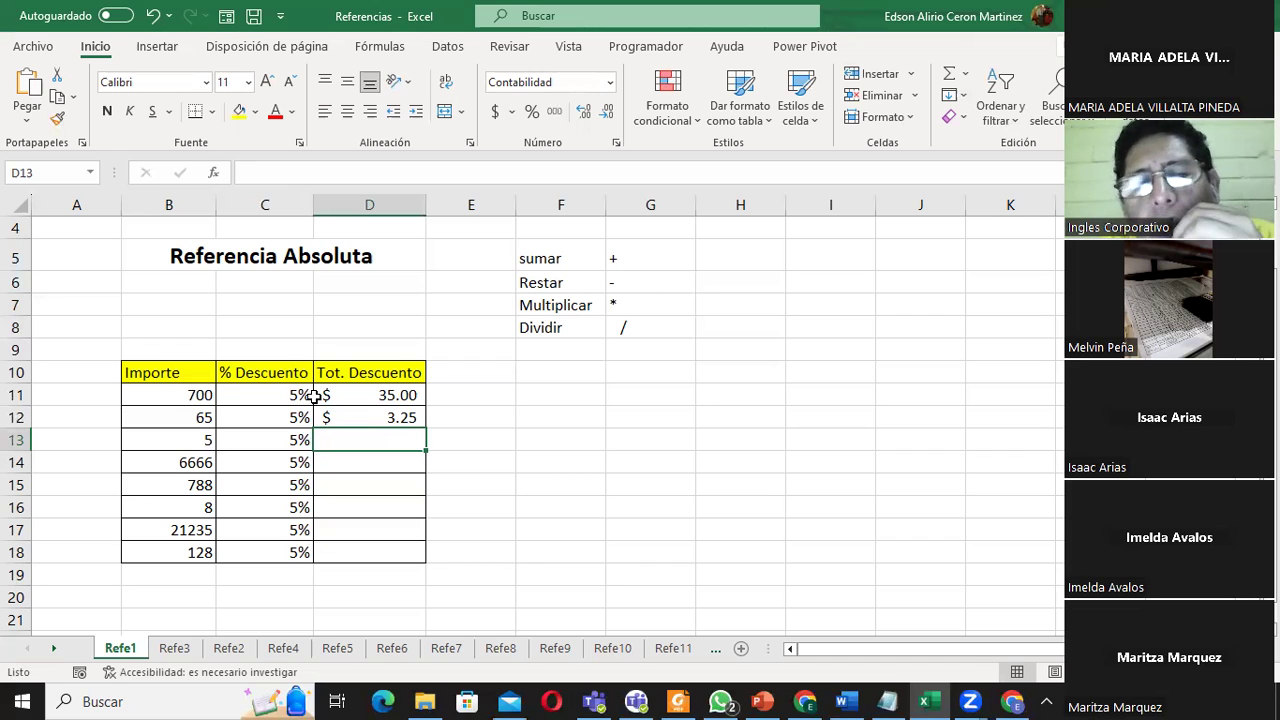
{"action": "key", "text": "Up"}
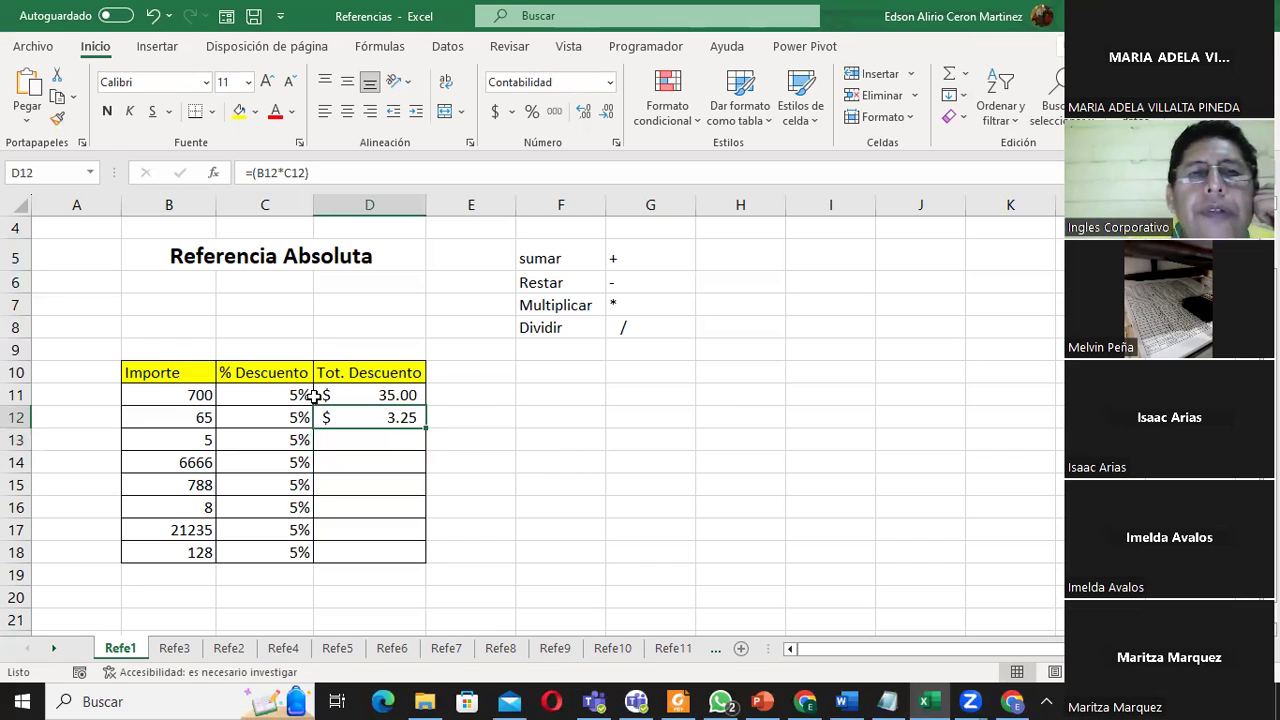
{"action": "left_click", "coordinate": [280, 173]}
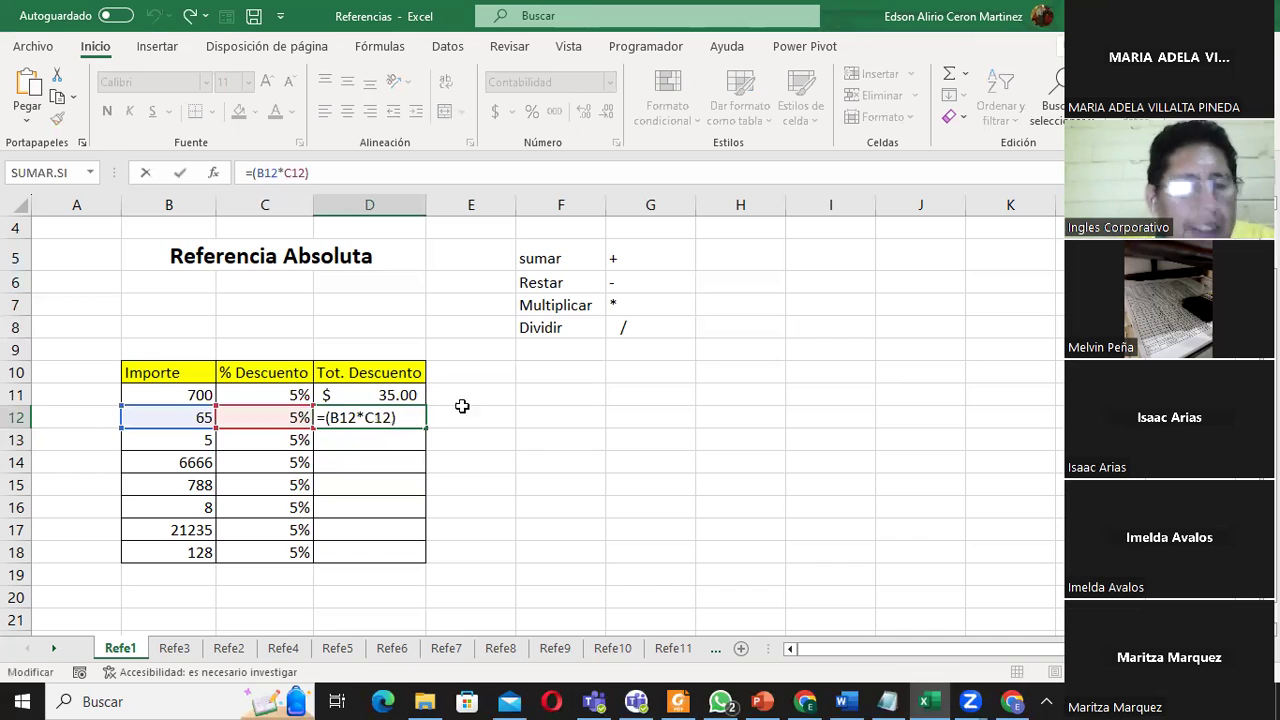
{"action": "key", "text": "ctrl+Return"}
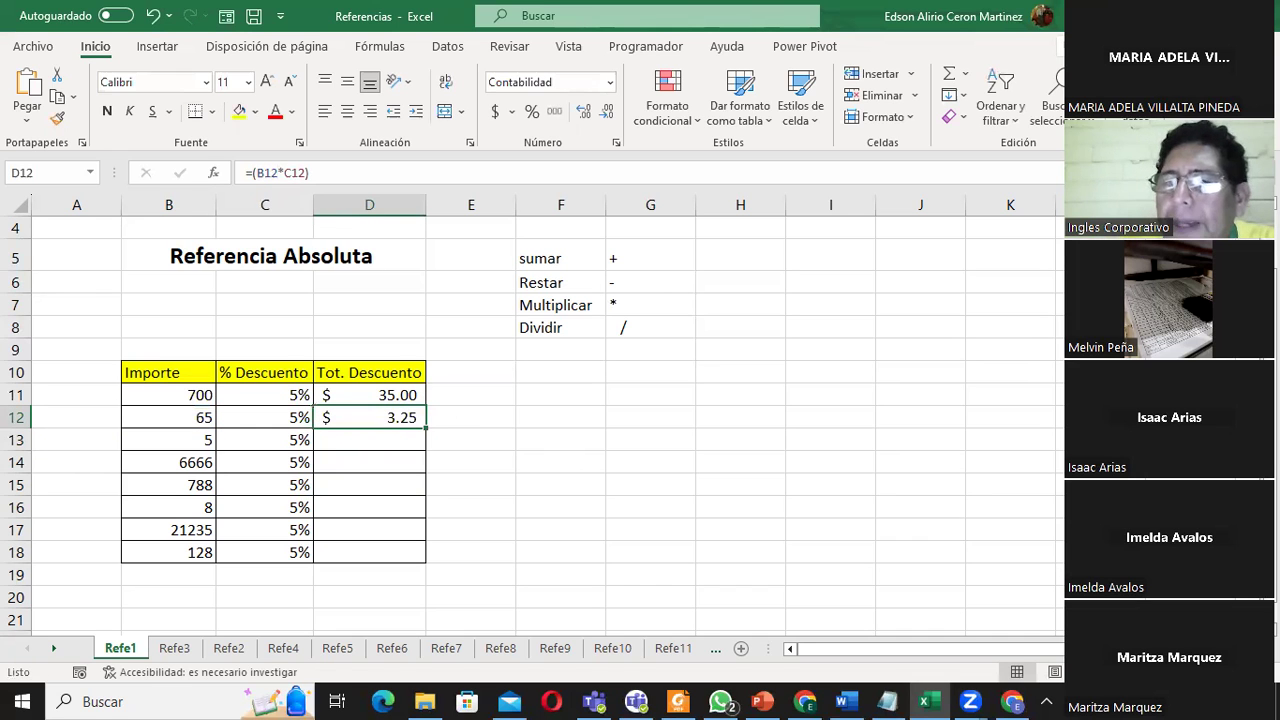
{"action": "scroll", "coordinate": [532, 415], "scroll_direction": "up", "scroll_amount": 1}
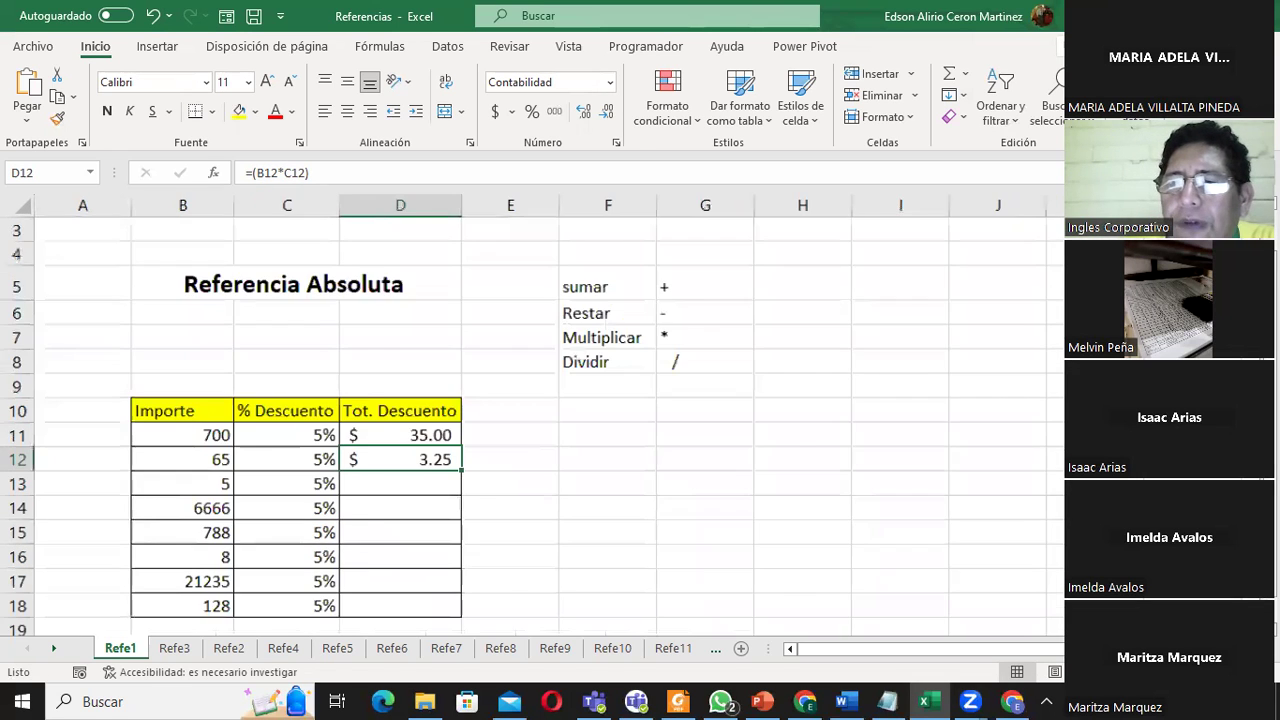
{"action": "scroll", "coordinate": [532, 415], "scroll_direction": "up", "scroll_amount": 1}
{"action": "scroll", "coordinate": [532, 415], "scroll_direction": "up", "scroll_amount": 1}
{"action": "scroll", "coordinate": [532, 415], "scroll_direction": "up", "scroll_amount": 1}
{"action": "scroll", "coordinate": [951, 553], "scroll_direction": "up", "scroll_amount": 1}
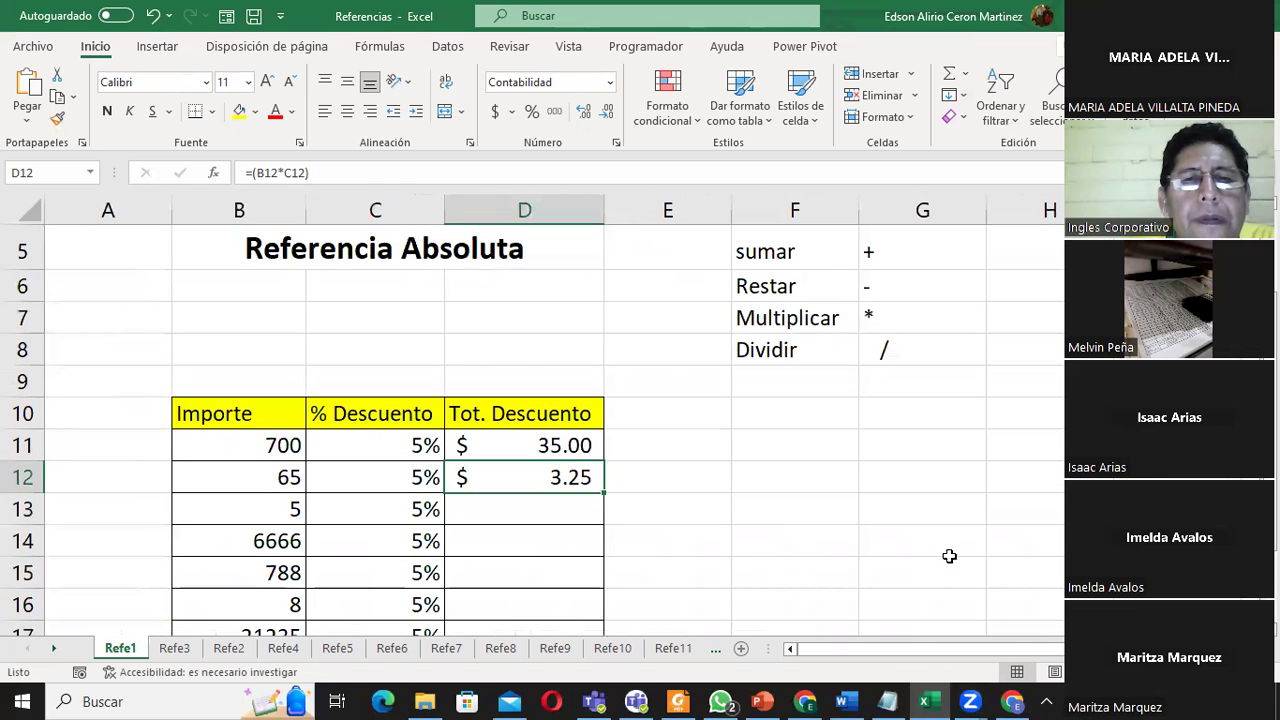
{"action": "double_click", "coordinate": [540, 470]}
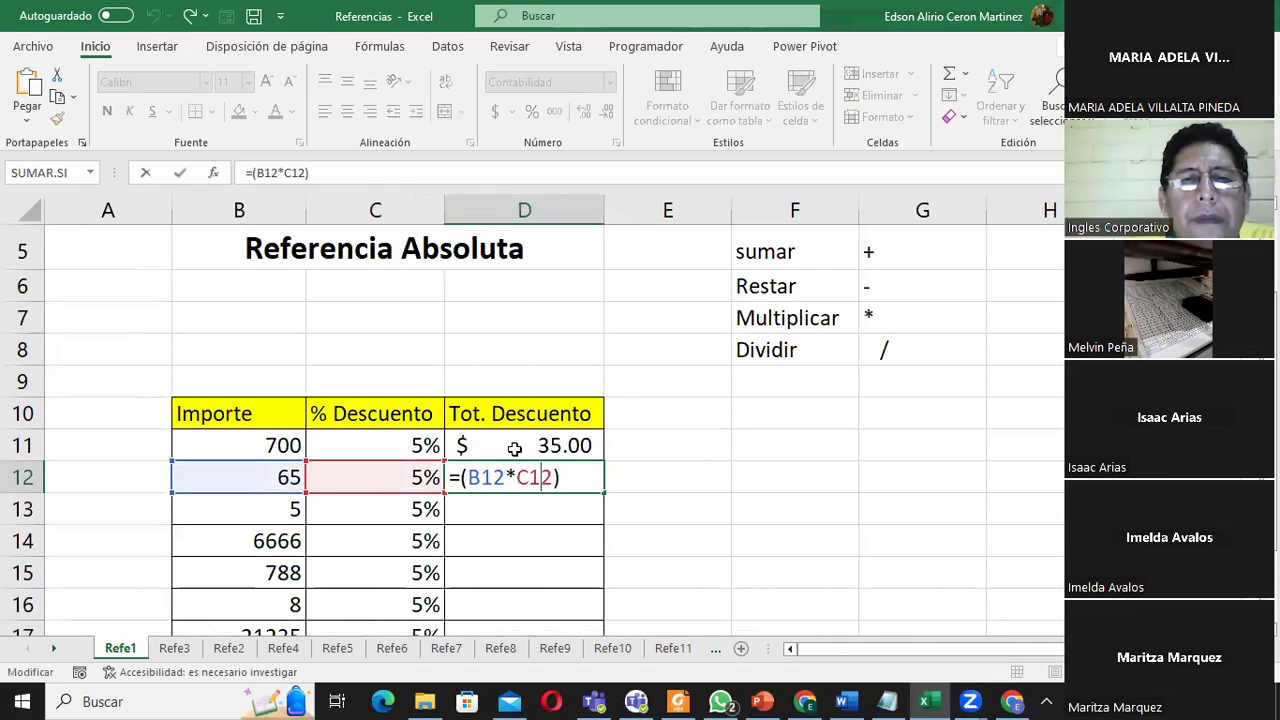
{"action": "left_click", "coordinate": [257, 172]}
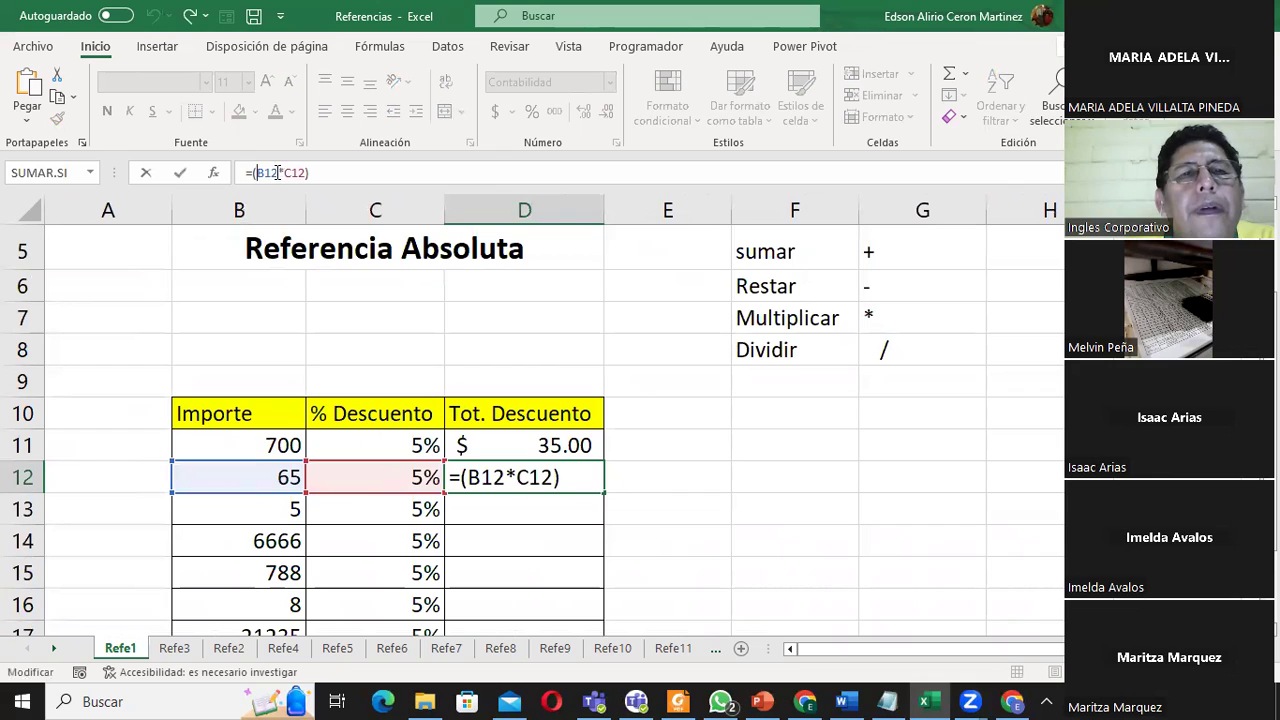
{"action": "left_click_drag", "start_coordinate": [278, 174], "coordinate": [258, 174]}
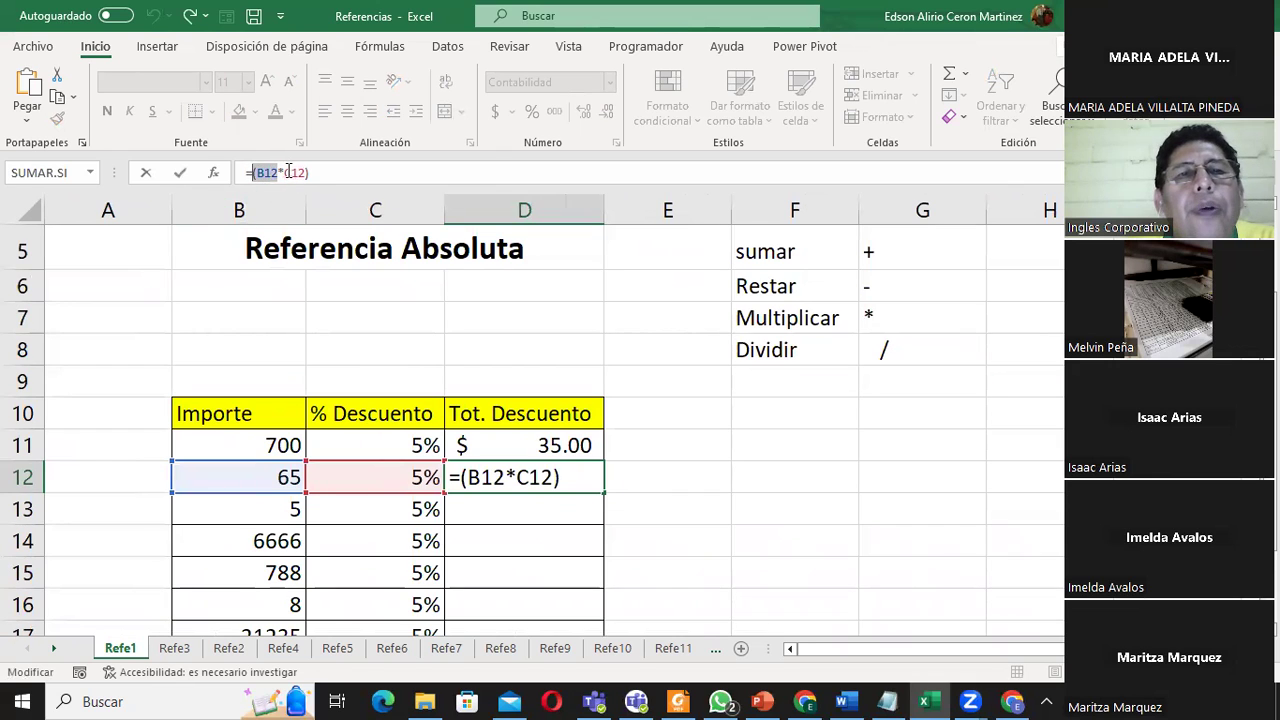
{"action": "left_click_drag", "start_coordinate": [284, 172], "coordinate": [305, 172]}
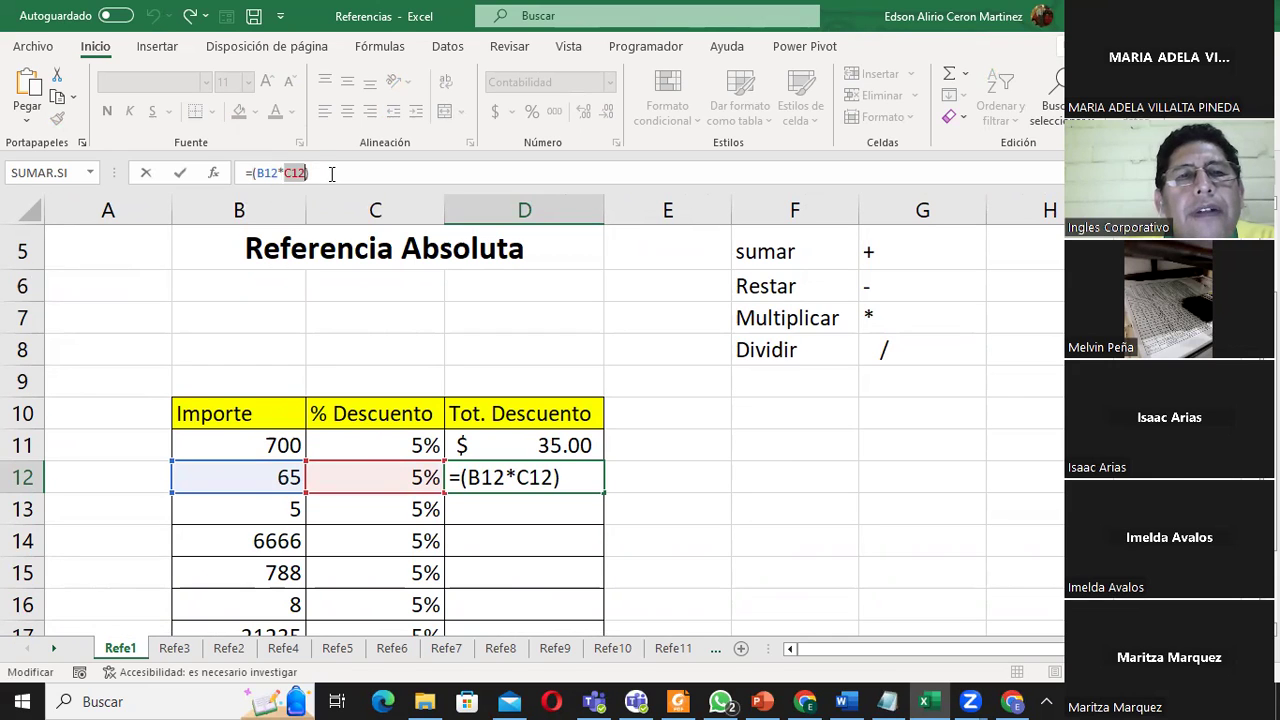
{"action": "left_click", "coordinate": [570, 477]}
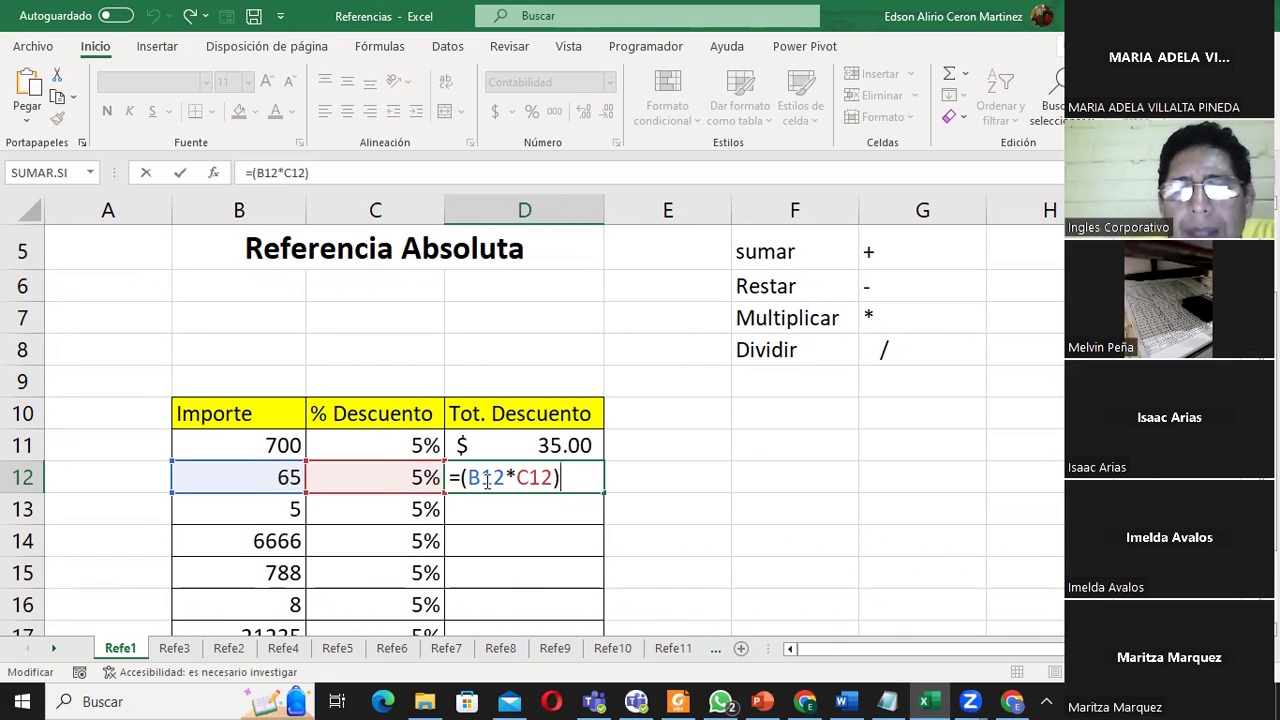
{"action": "left_click_drag", "start_coordinate": [462, 477], "coordinate": [556, 478]}
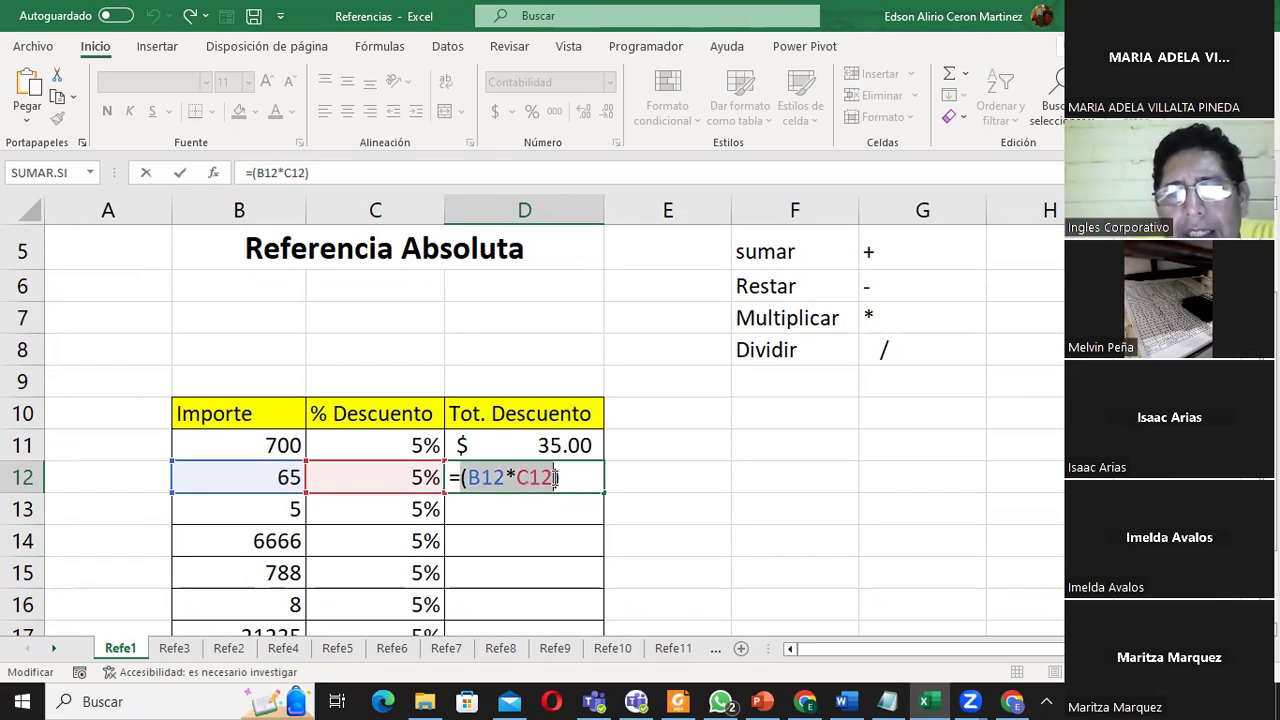
{"action": "left_click", "coordinate": [648, 479]}
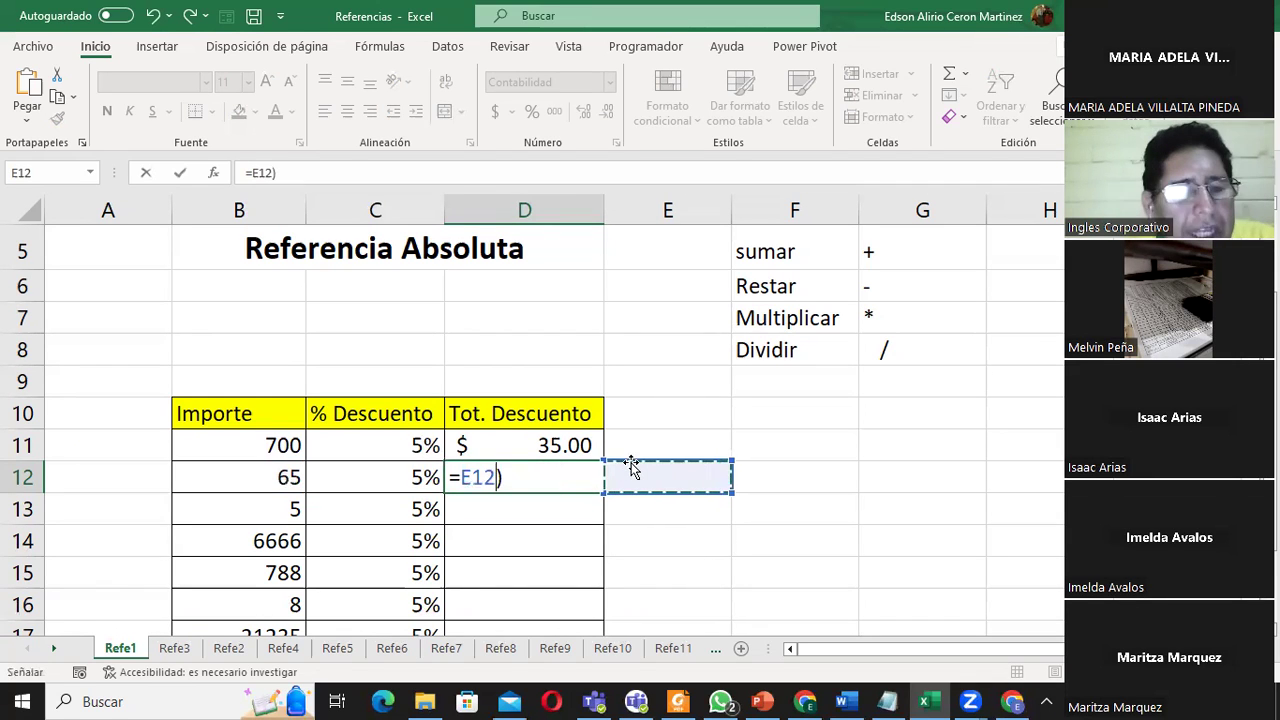
{"action": "key", "text": "Escape"}
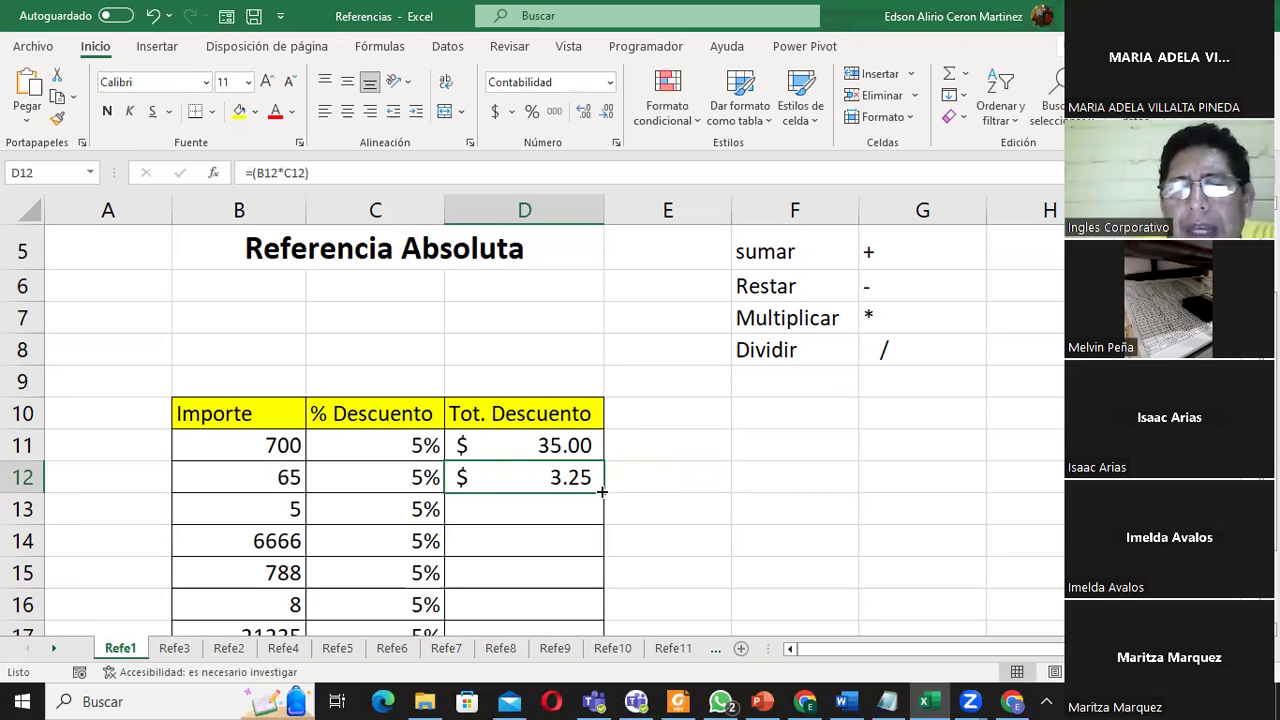
- Copy D12's discount formula into D13:D18, yielding $0.25 through $6.40
{"action": "mouse_move", "coordinate": [602, 491]}
{"action": "left_mouse_down"}
{"action": "mouse_move", "coordinate": [601, 650]}
{"action": "mouse_move", "coordinate": [594, 578]}
{"action": "left_mouse_up"}
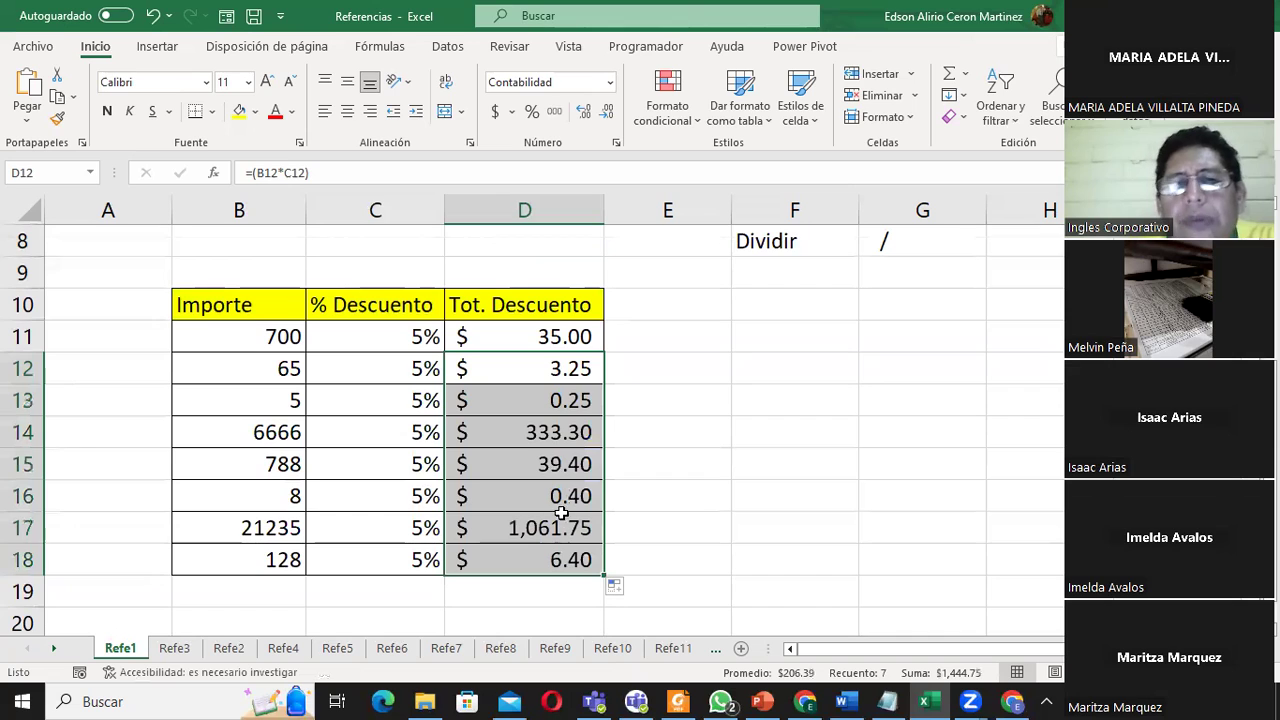
{"action": "key", "text": "ctrl+z"}
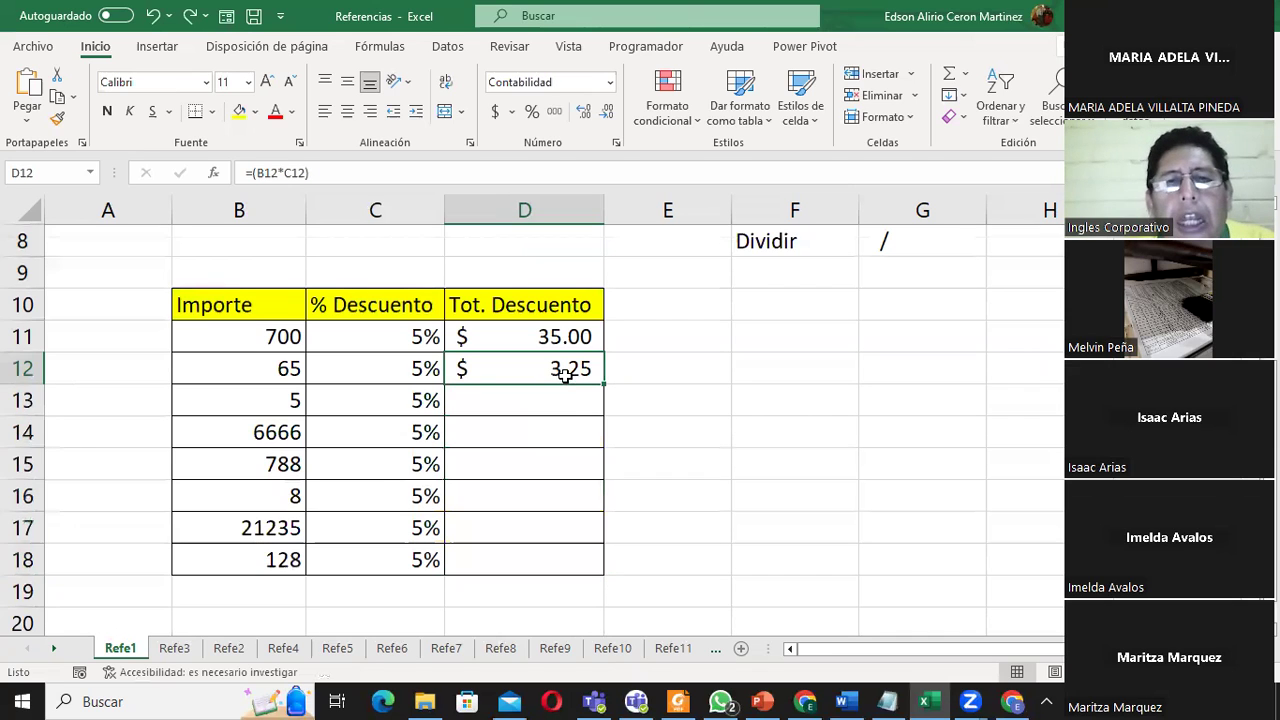
{"action": "key", "text": "ctrl+c"}
{"action": "left_click_drag", "start_coordinate": [550, 400], "coordinate": [527, 550]}
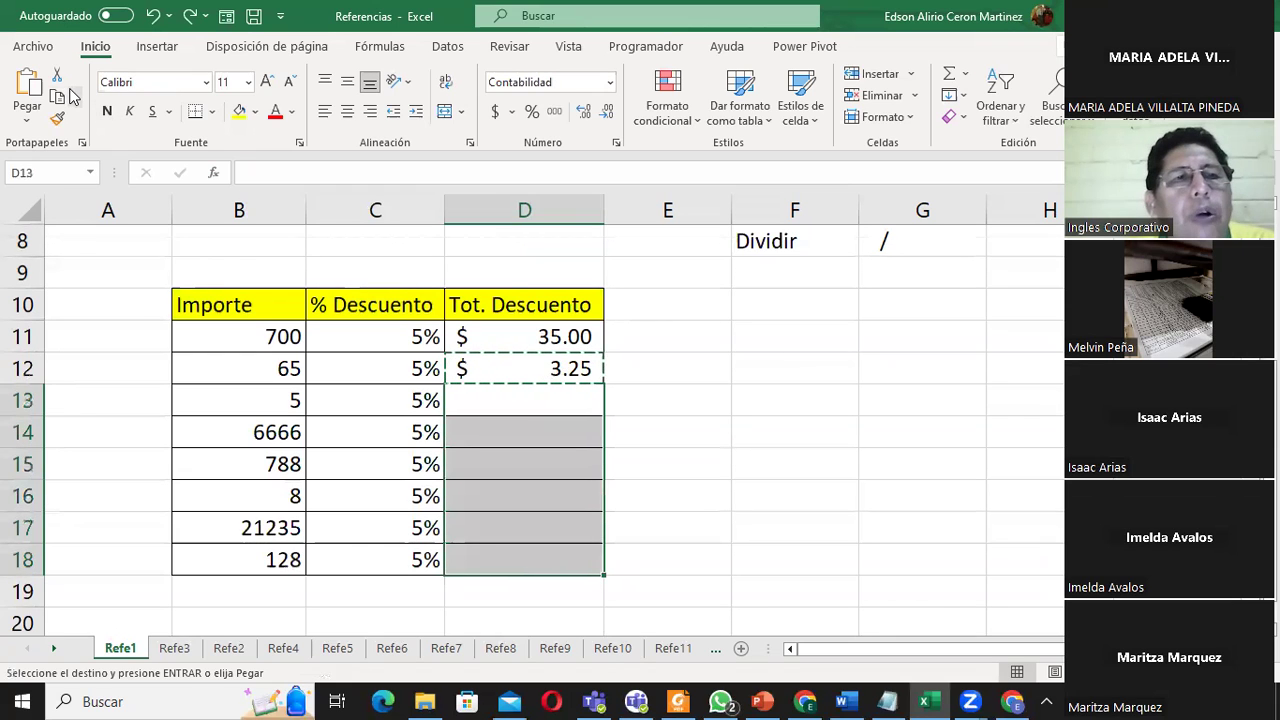
{"action": "left_click", "coordinate": [27, 119]}
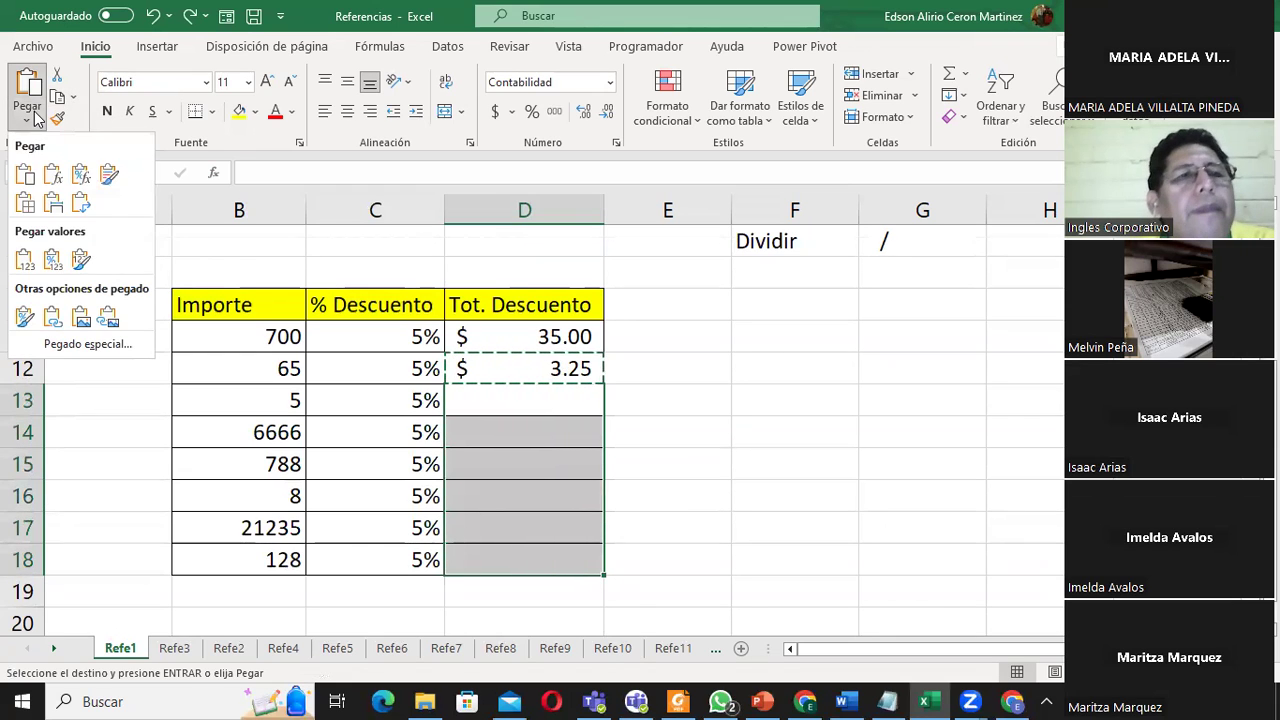
{"action": "left_click", "coordinate": [25, 176]}
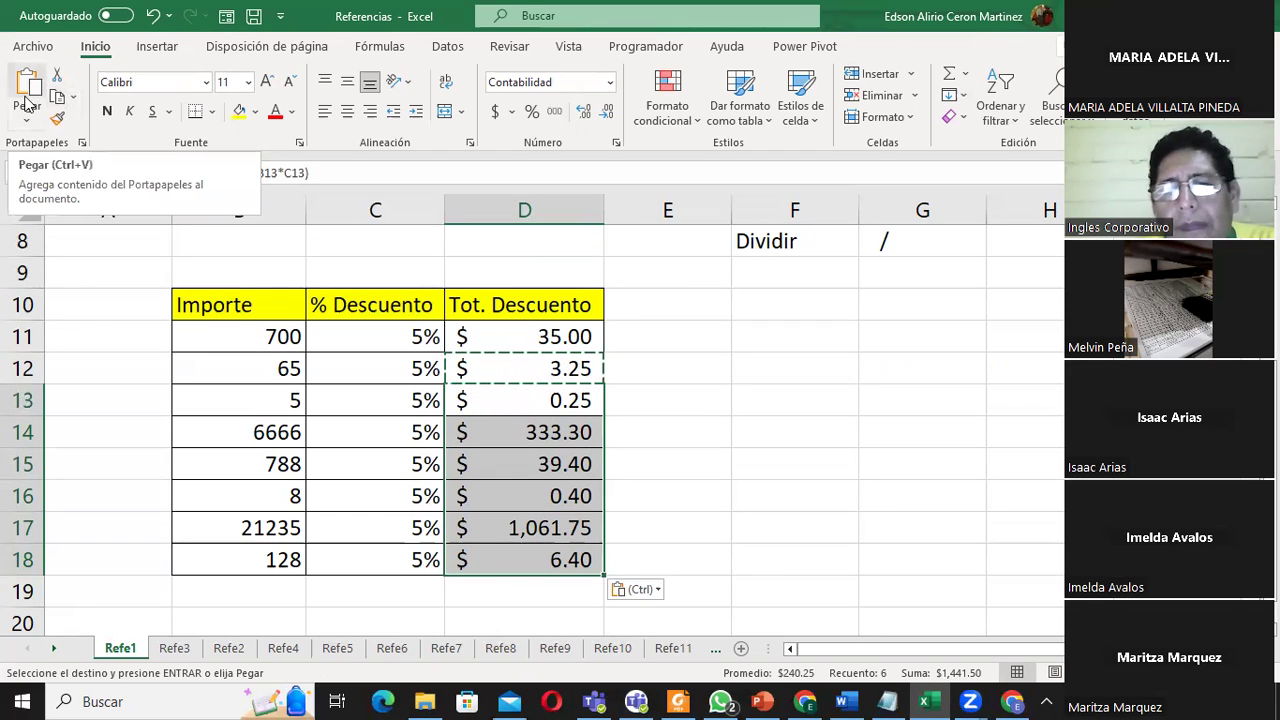
{"action": "key", "text": "Escape"}
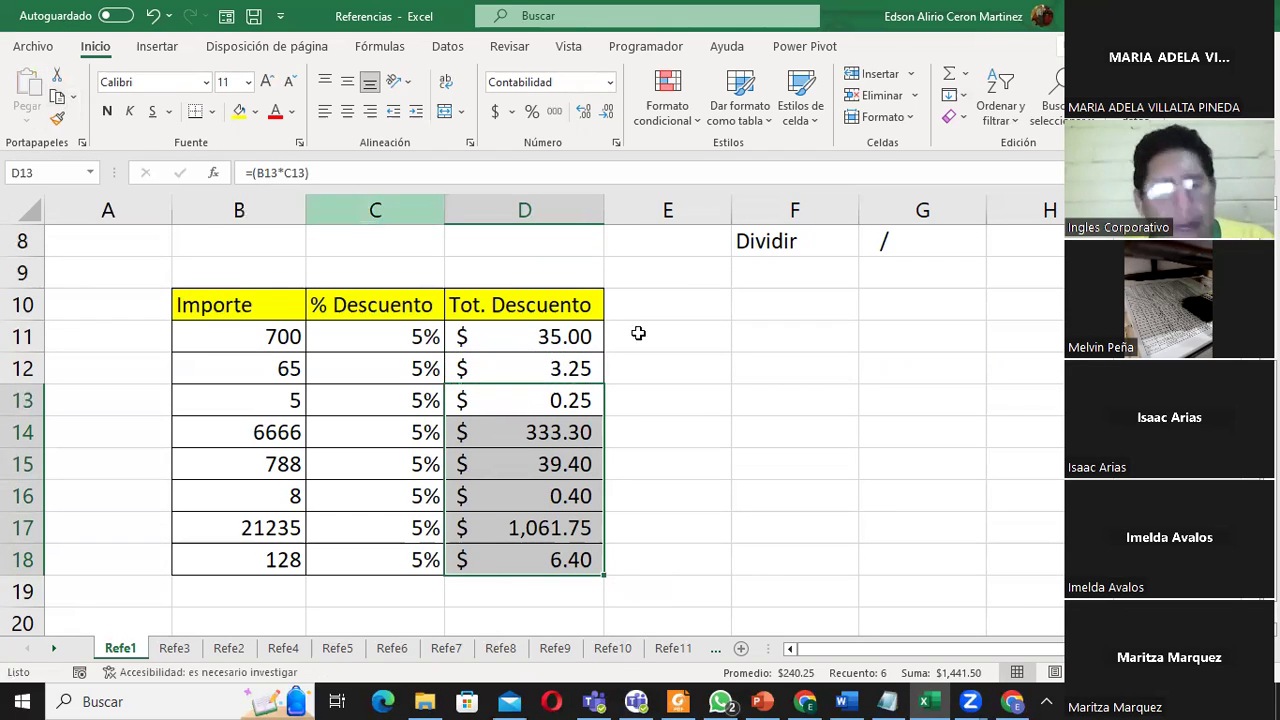
- Inspect the =(B*C) discount formulas in D13, D14 and D15 without changing them
{"action": "left_click", "coordinate": [560, 400]}
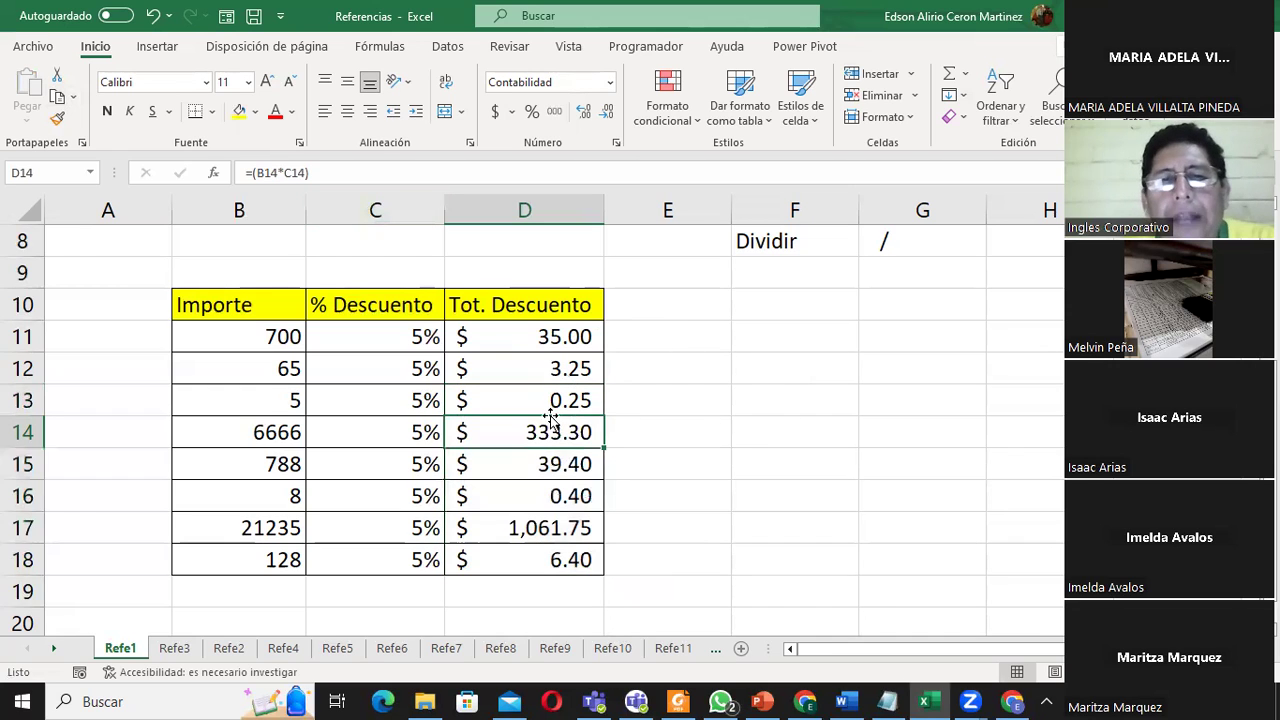
{"action": "double_click", "coordinate": [554, 400]}
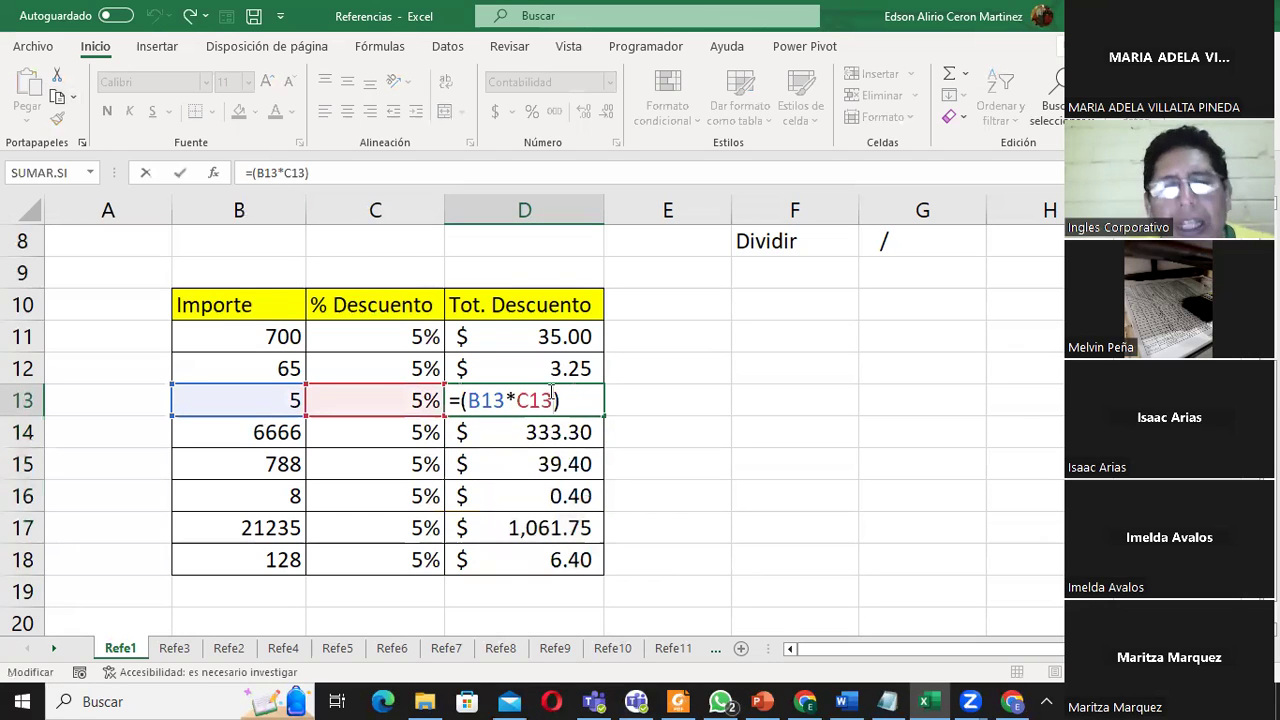
{"action": "key", "text": "Return"}
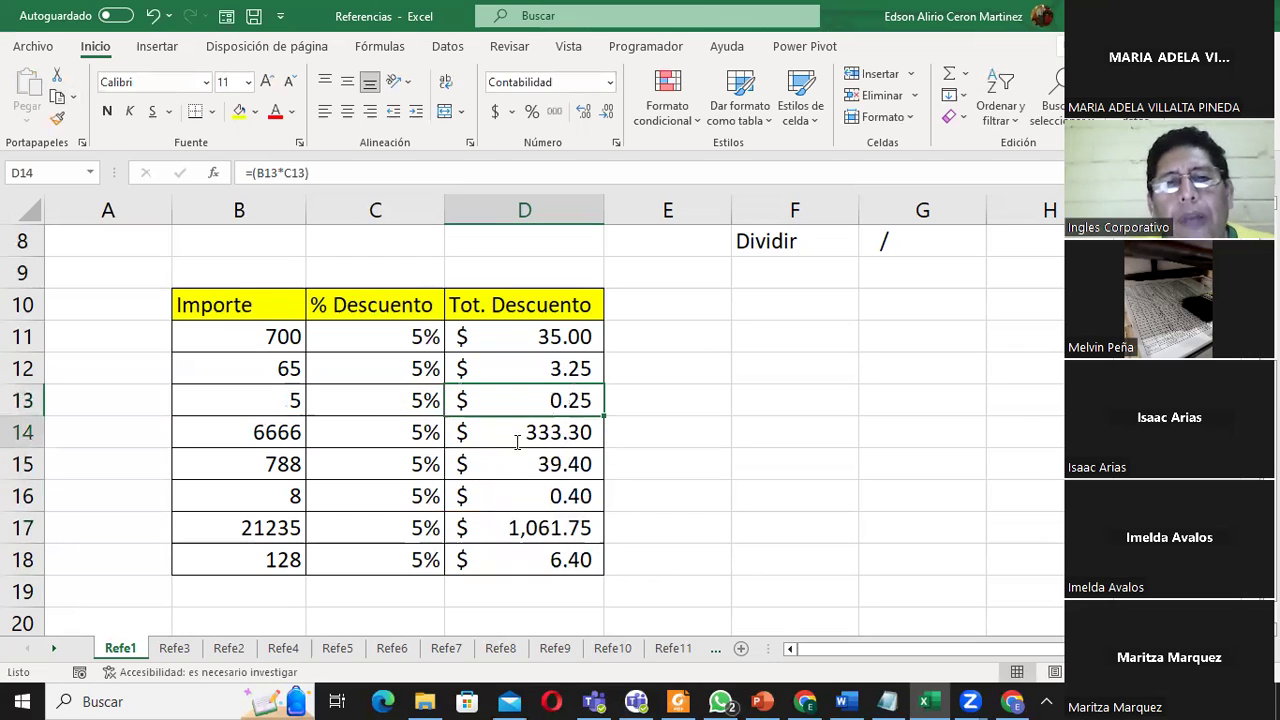
{"action": "double_click", "coordinate": [474, 432]}
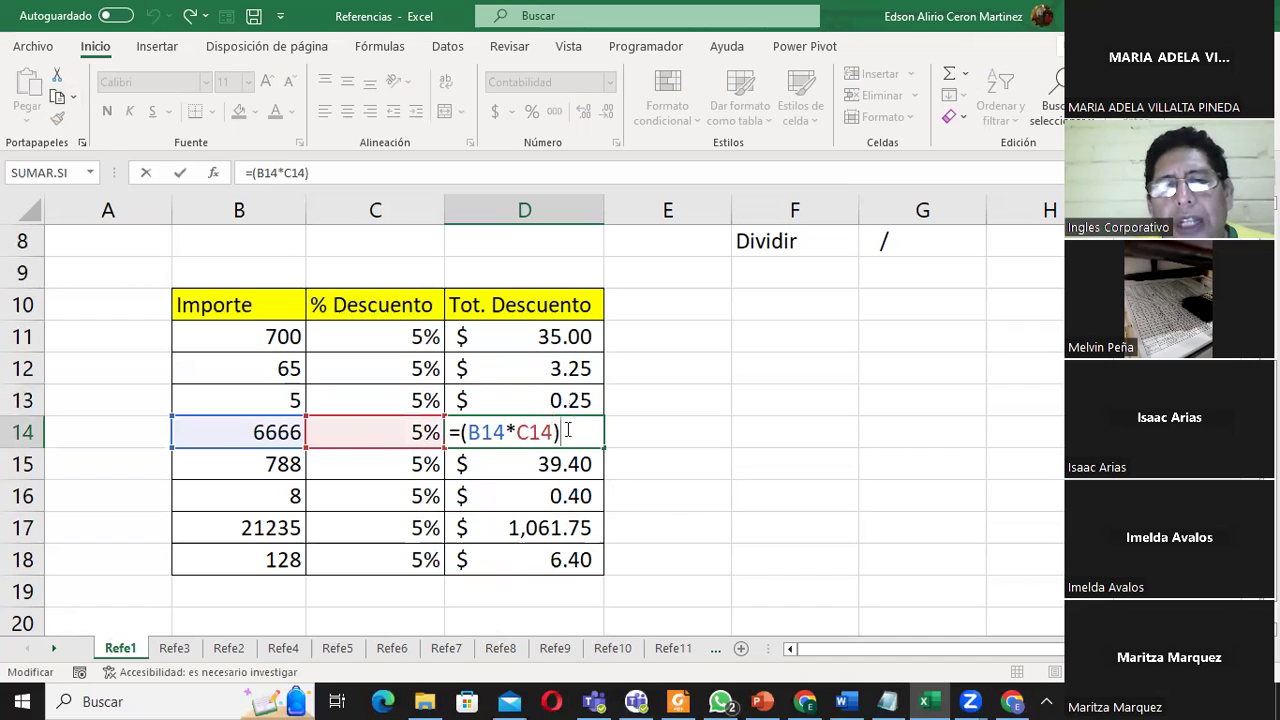
{"action": "key", "text": "Return"}
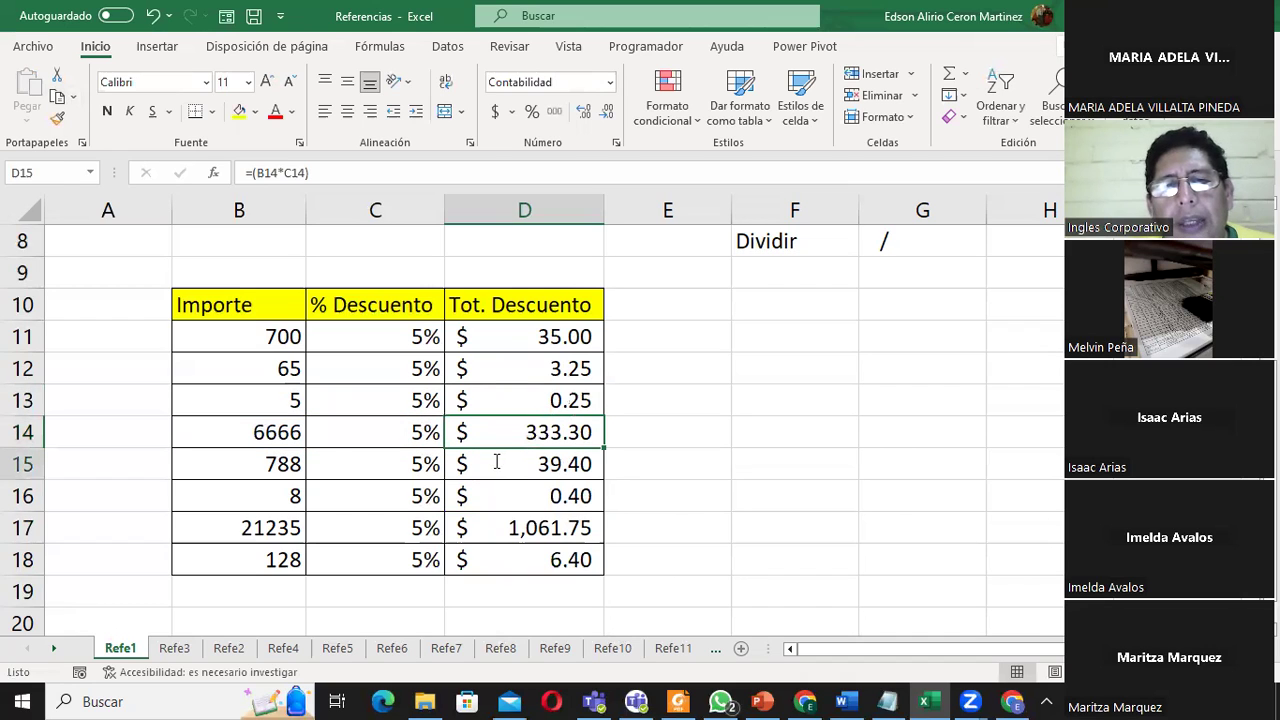
{"action": "double_click", "coordinate": [496, 461]}
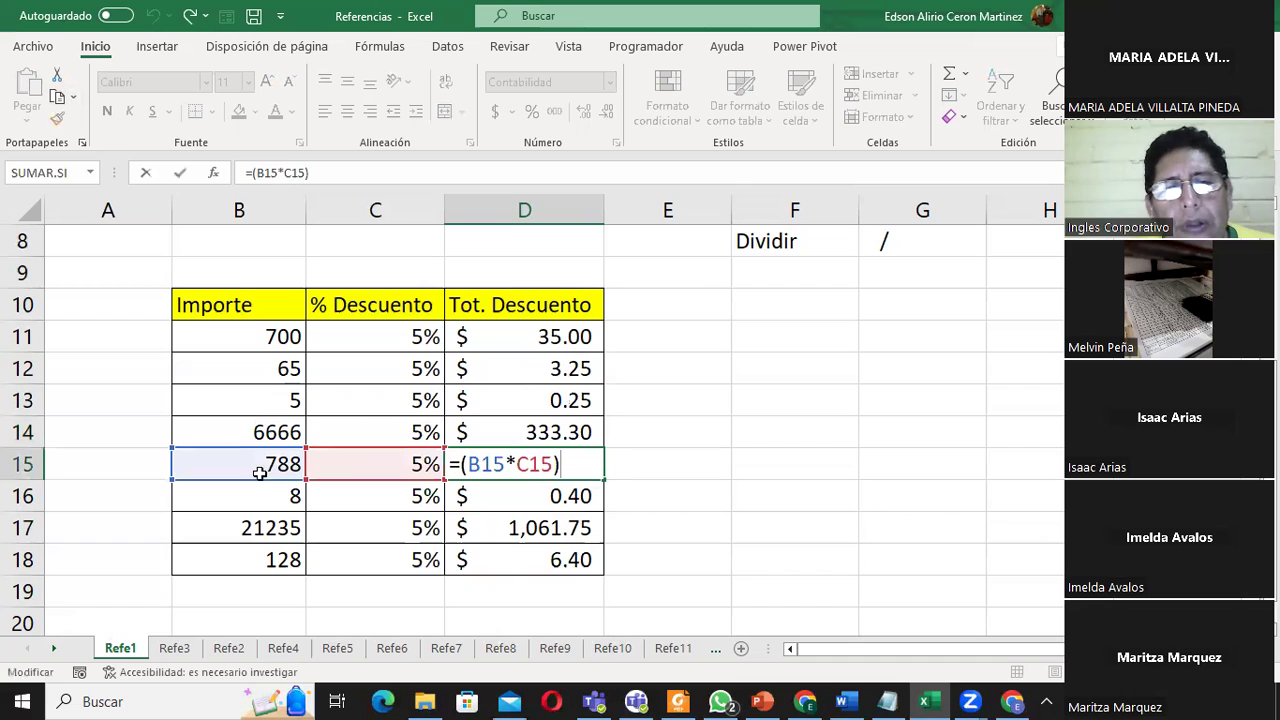
{"action": "key", "text": "Escape"}
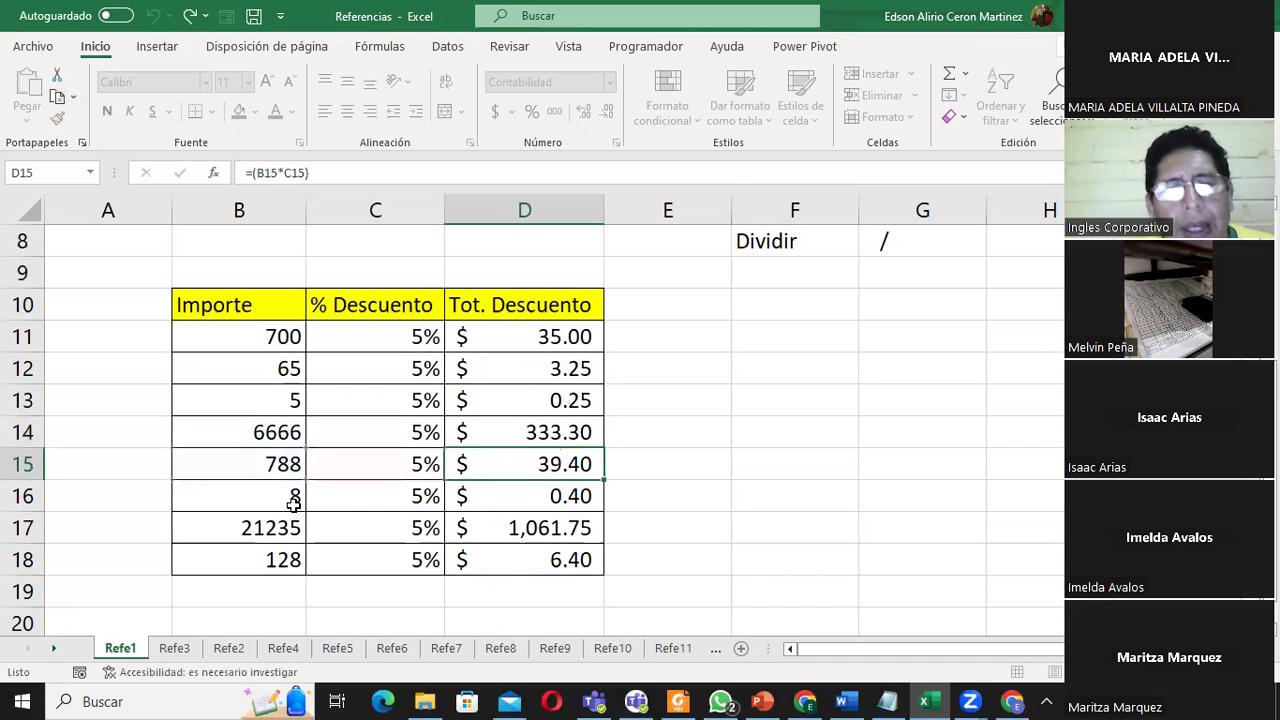
- Recheck D16's =(B16*C16) formula, then bring up the Referencia Absoluta slide in PowerPoint
{"action": "double_click", "coordinate": [524, 498]}
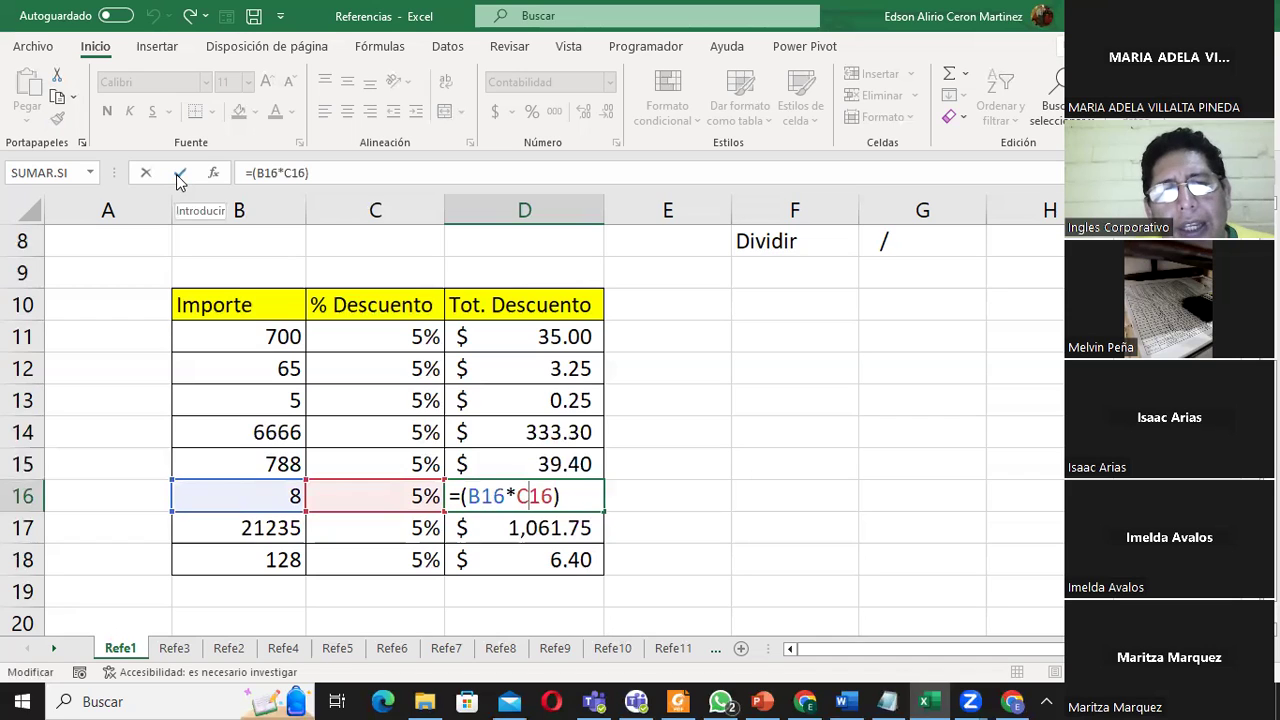
{"action": "left_click", "coordinate": [177, 174]}
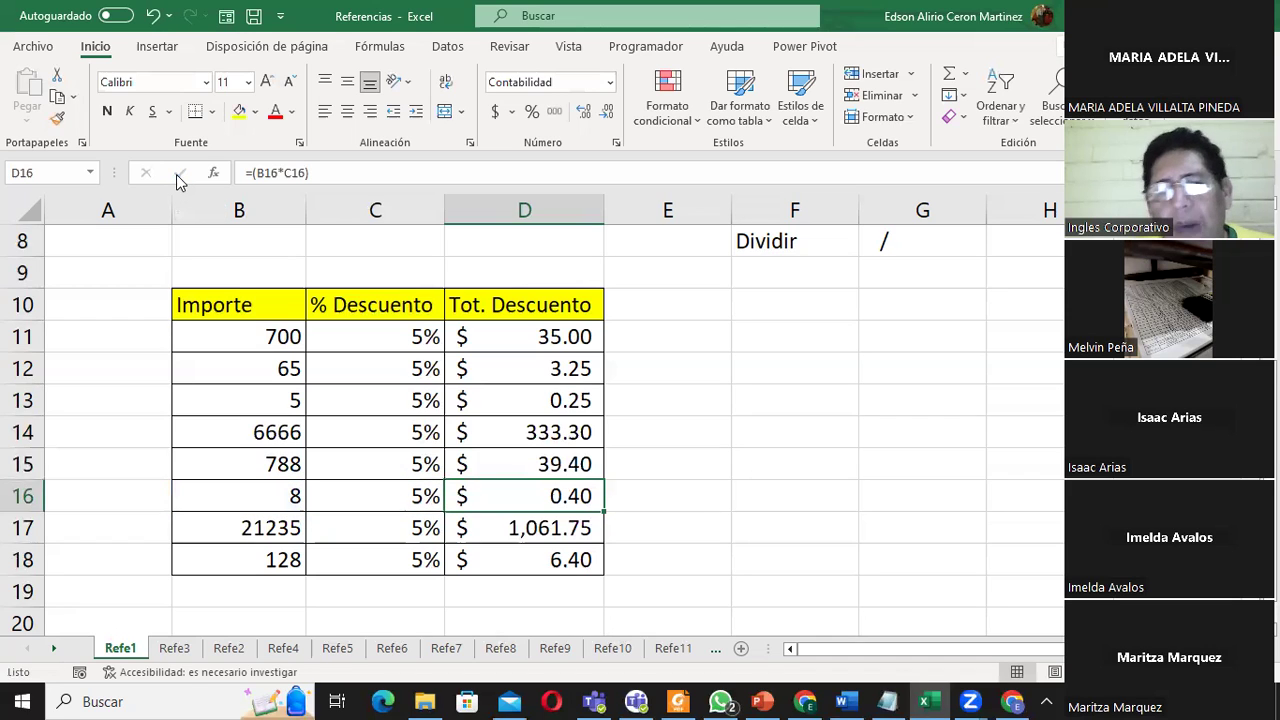
{"action": "double_click", "coordinate": [551, 489]}
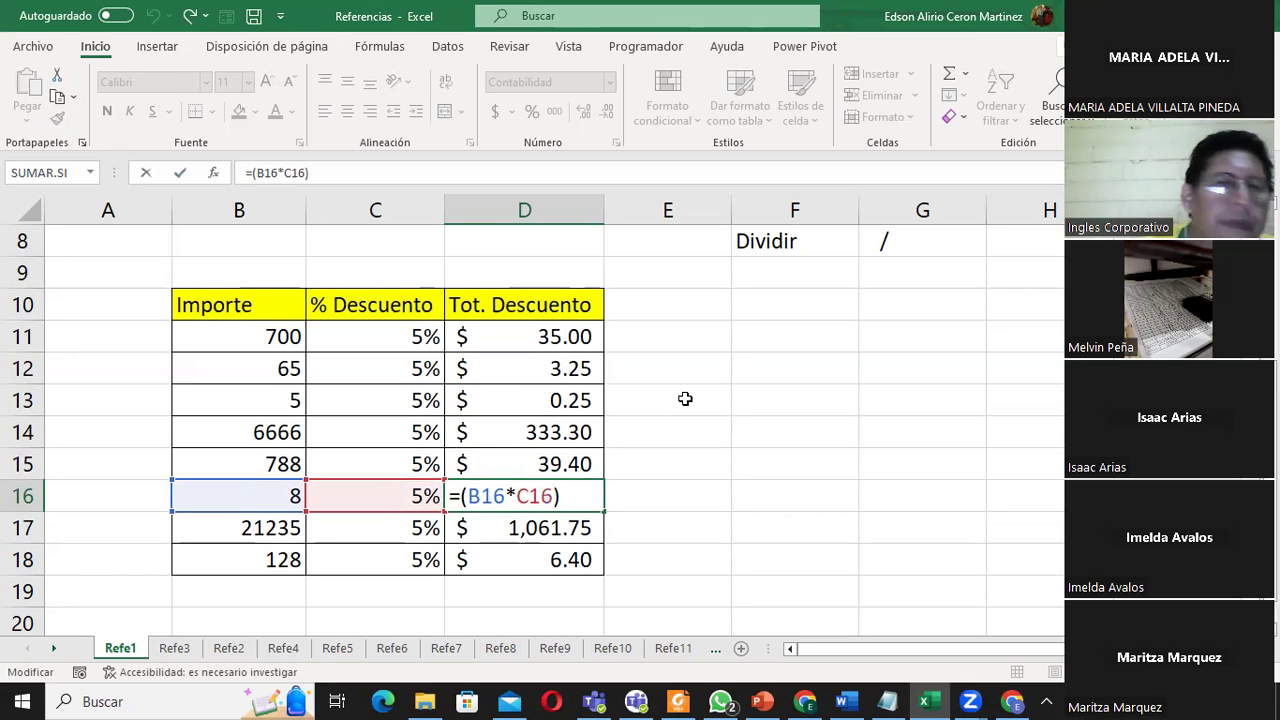
{"action": "key", "text": "ctrl+Return"}
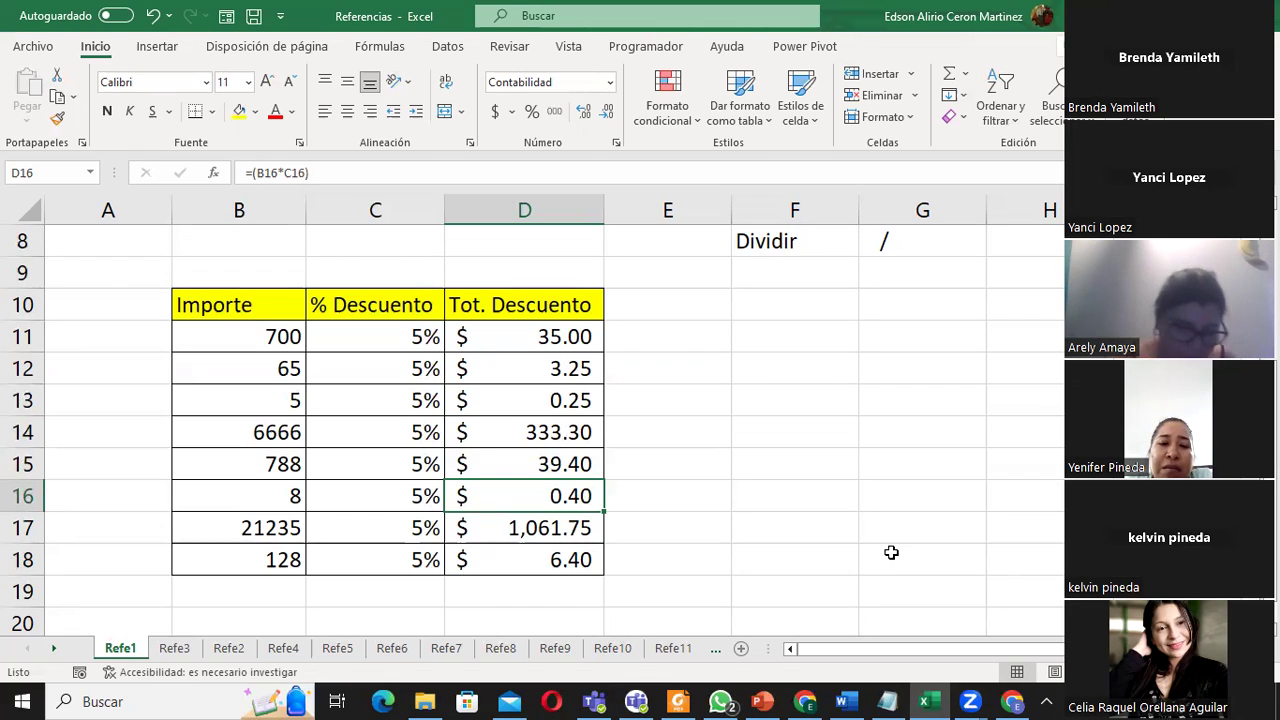
{"action": "left_click", "coordinate": [765, 700]}
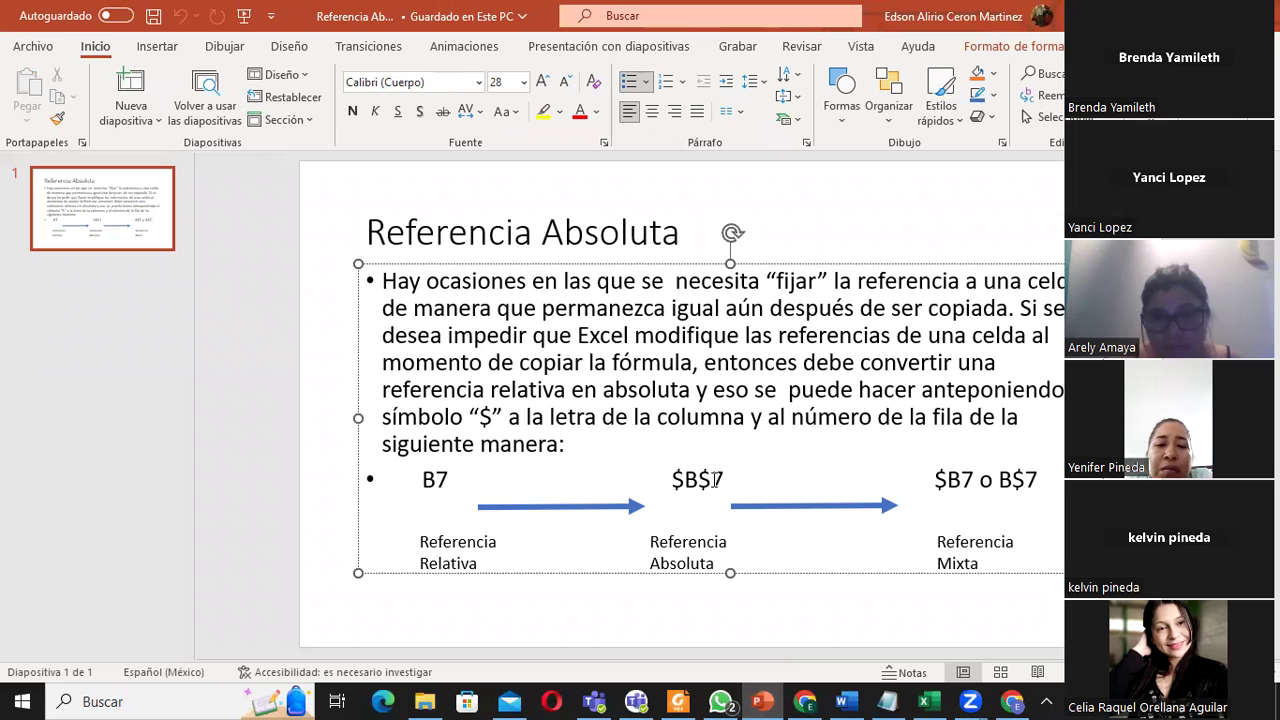
- Highlight $B$ in $B$7 and point out the mixed, absolute and relative reference examples
{"action": "left_click_drag", "start_coordinate": [672, 479], "coordinate": [716, 486]}
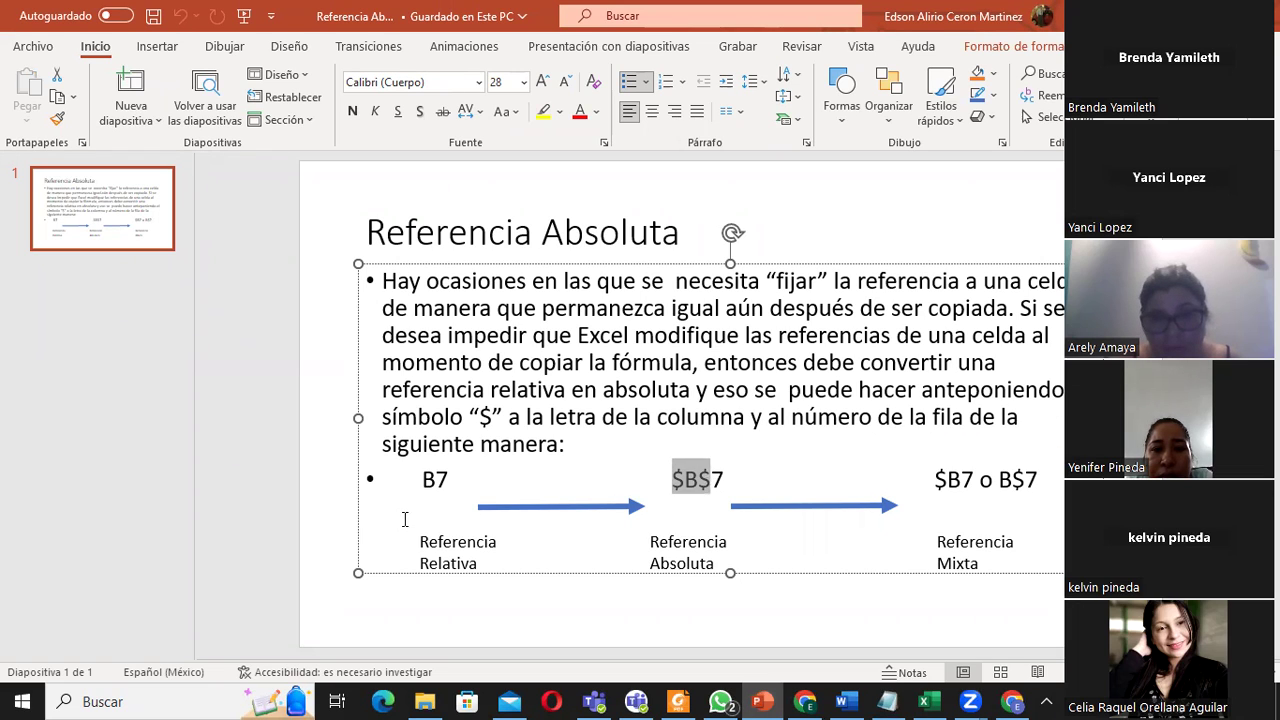
{"action": "left_click", "coordinate": [421, 483]}
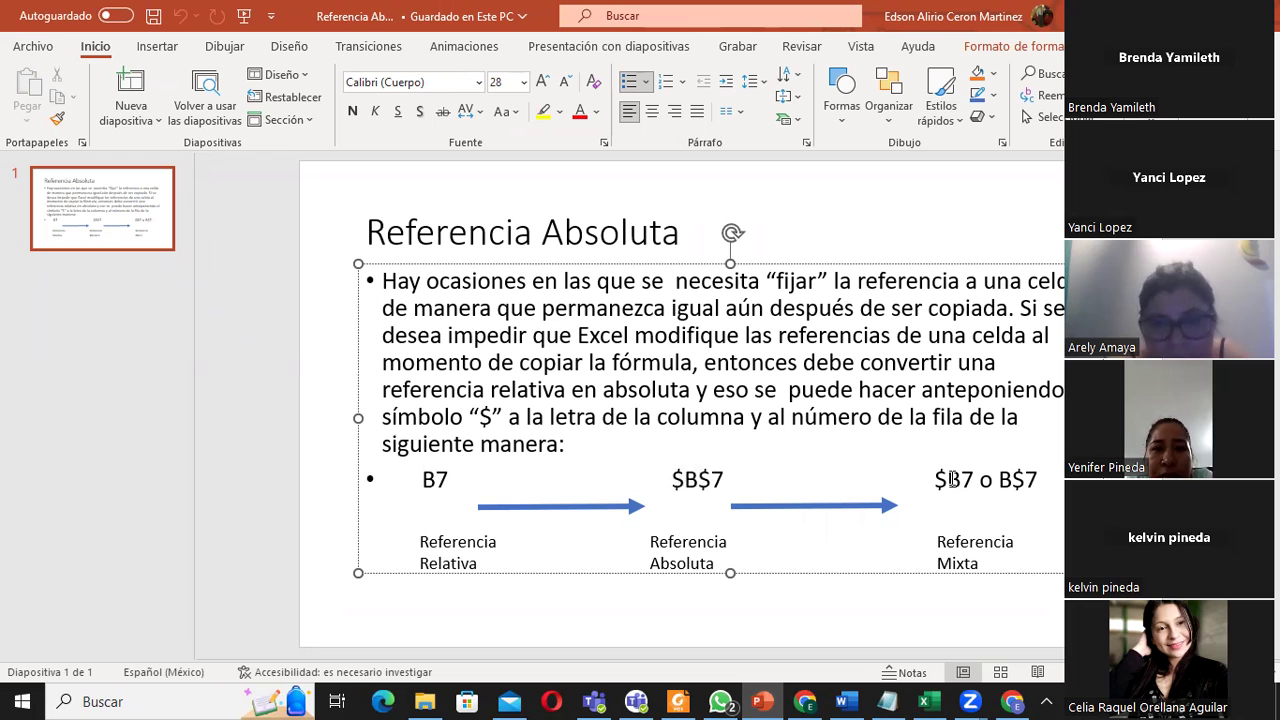
{"action": "left_click", "coordinate": [952, 479]}
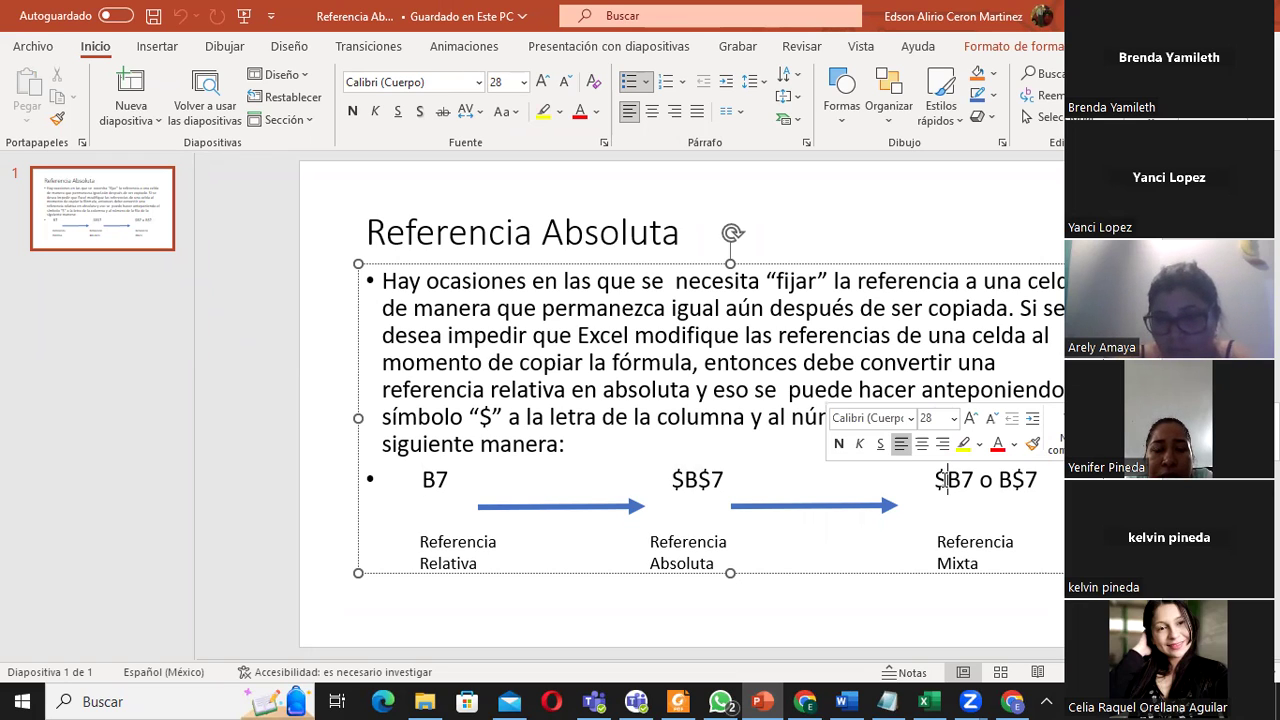
{"action": "left_click", "coordinate": [943, 480]}
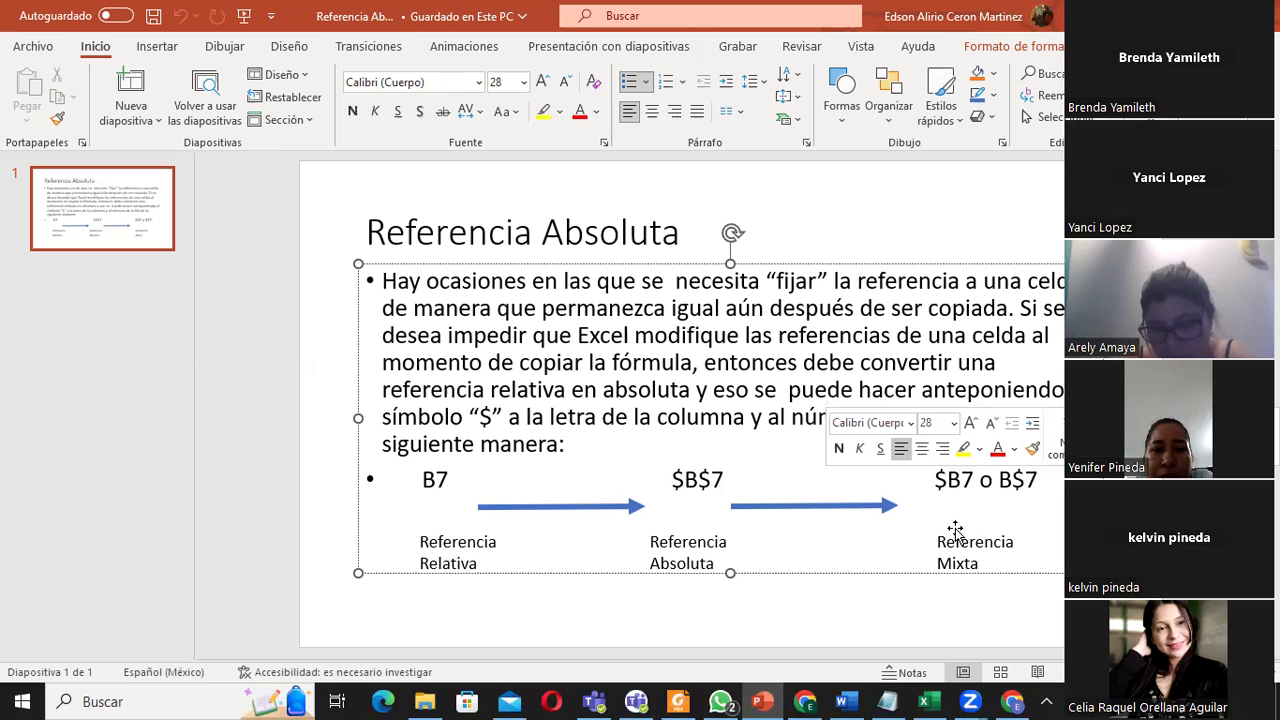
{"action": "left_click", "coordinate": [693, 485]}
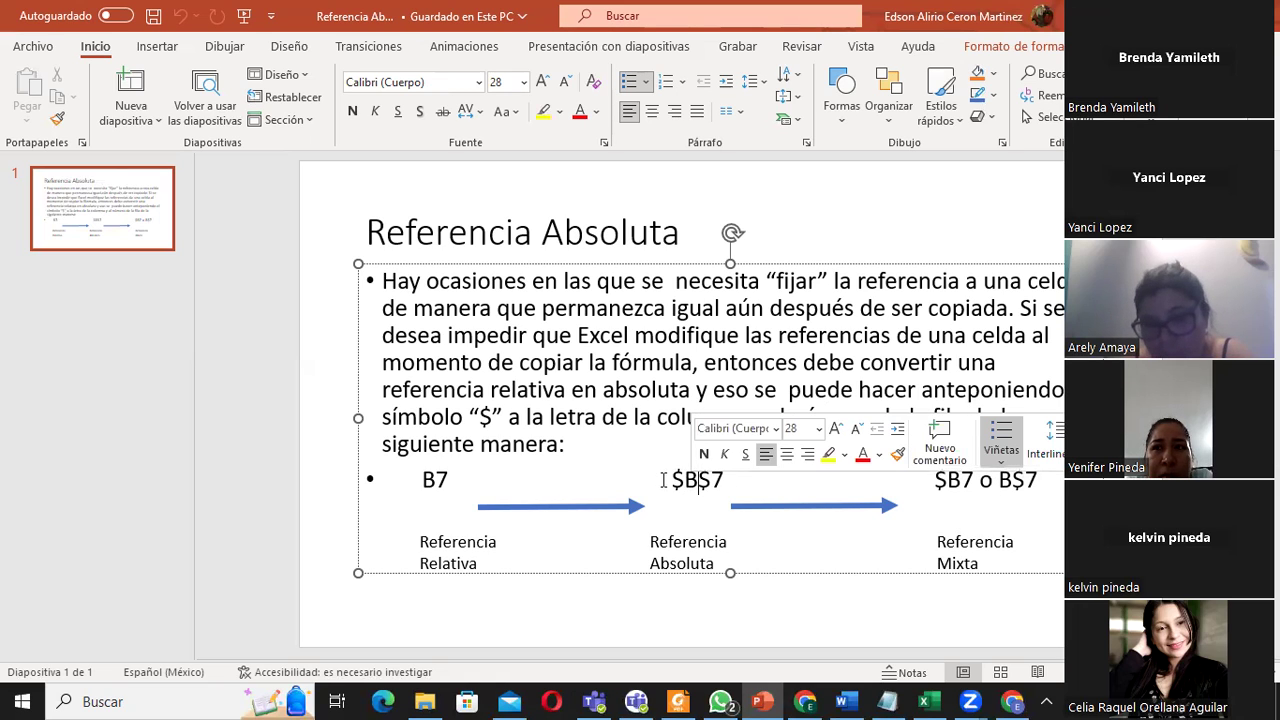
{"action": "left_click", "coordinate": [430, 480]}
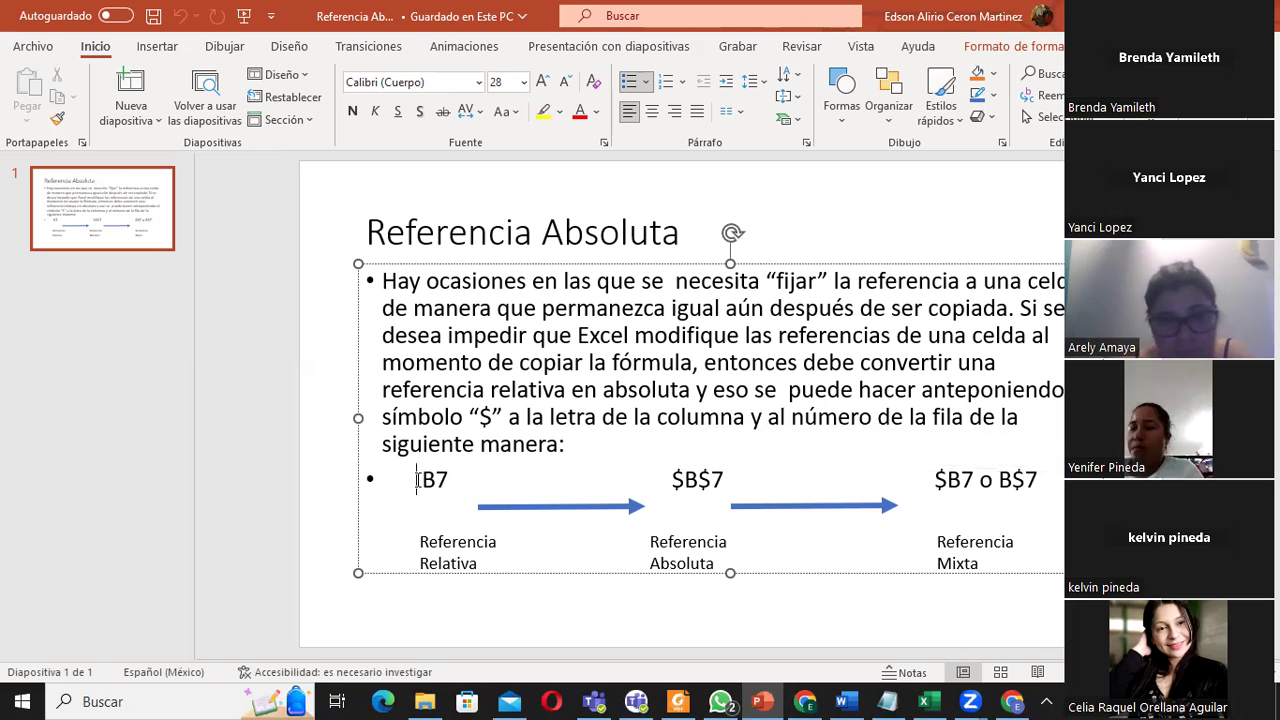
- Highlight the $B$ in $B$7 again, then return to the Referencias workbook in Excel
{"action": "key", "text": "shift+Home"}
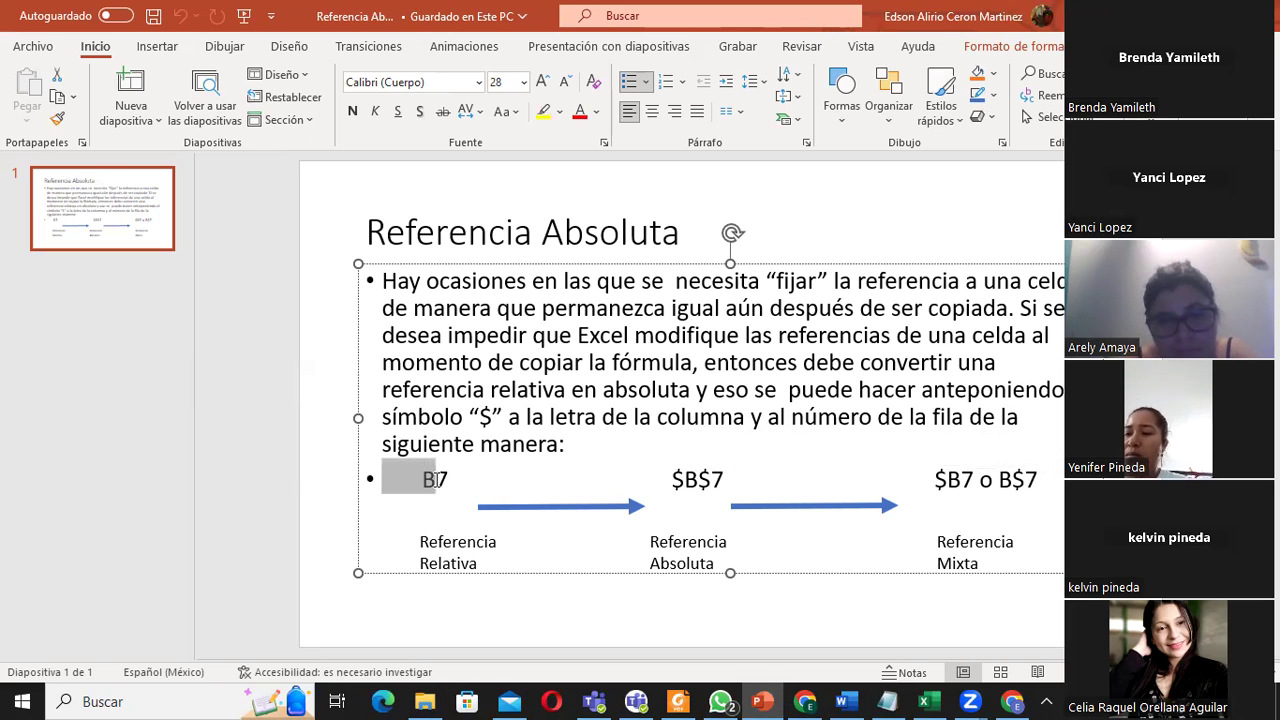
{"action": "left_click_drag", "start_coordinate": [672, 481], "coordinate": [724, 490]}
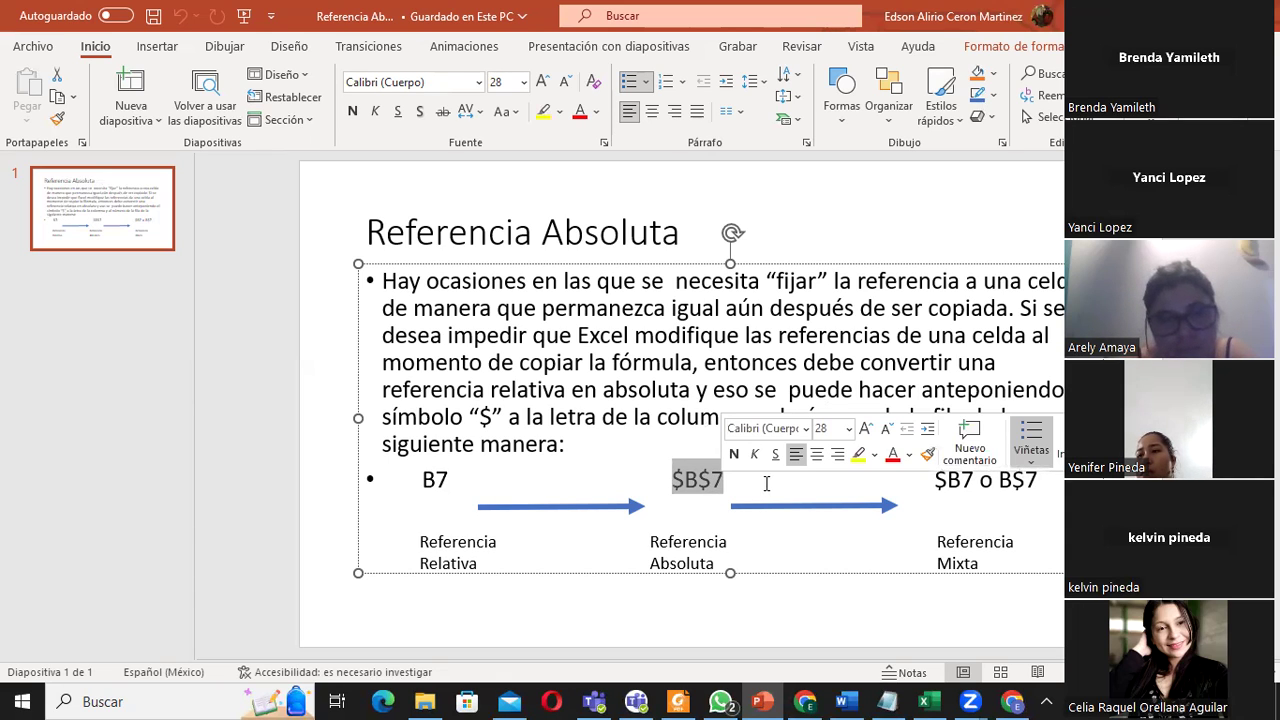
{"action": "left_click", "coordinate": [698, 479]}
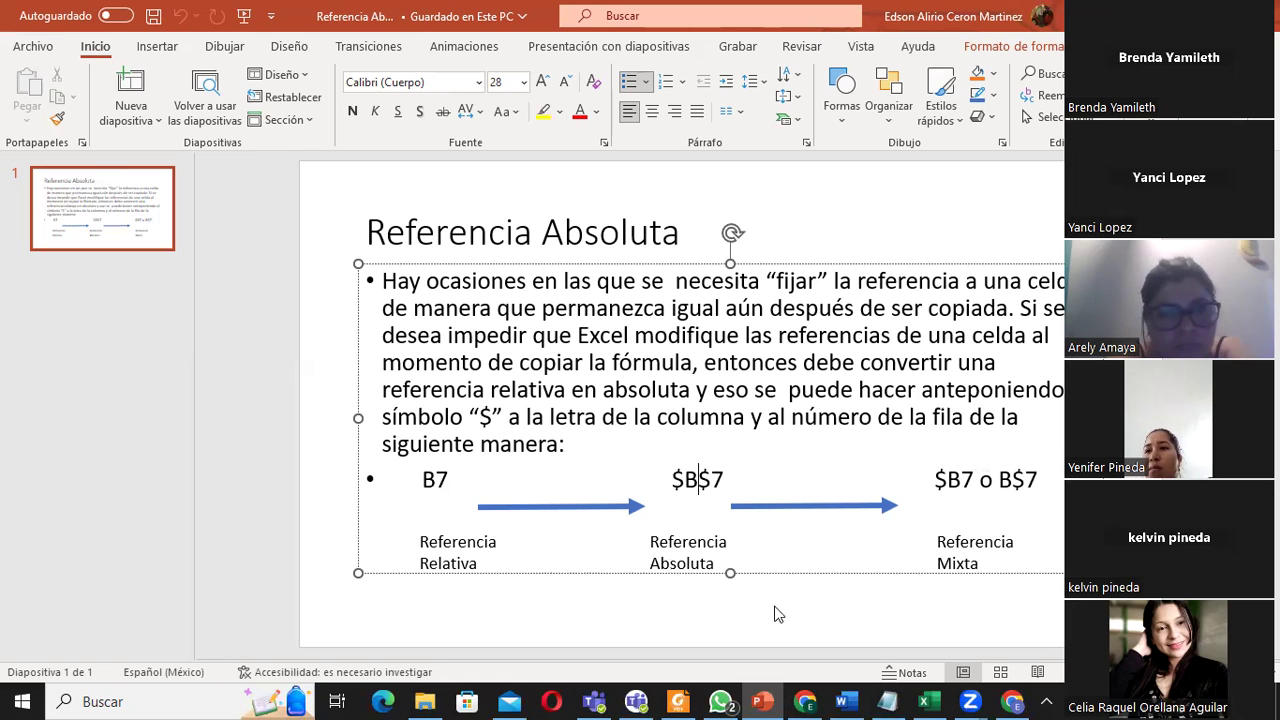
{"action": "left_click", "coordinate": [927, 701]}
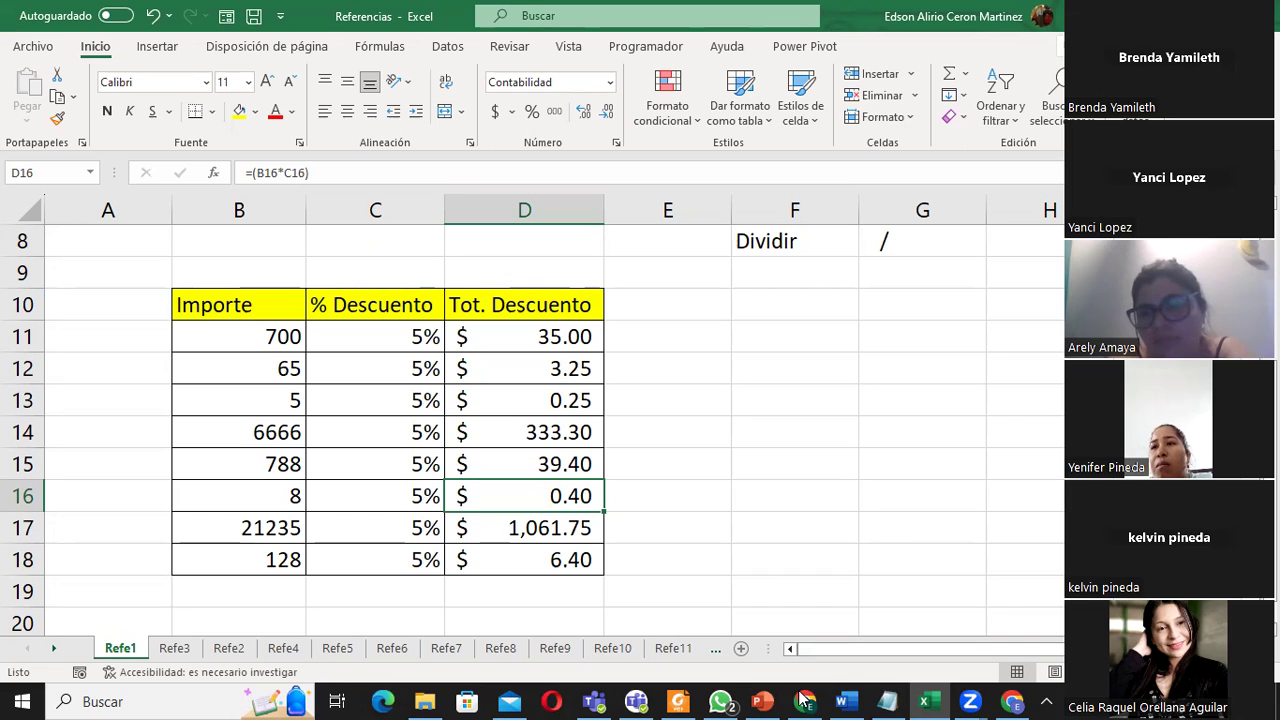
{"action": "mouse_move", "coordinate": [773, 698]}
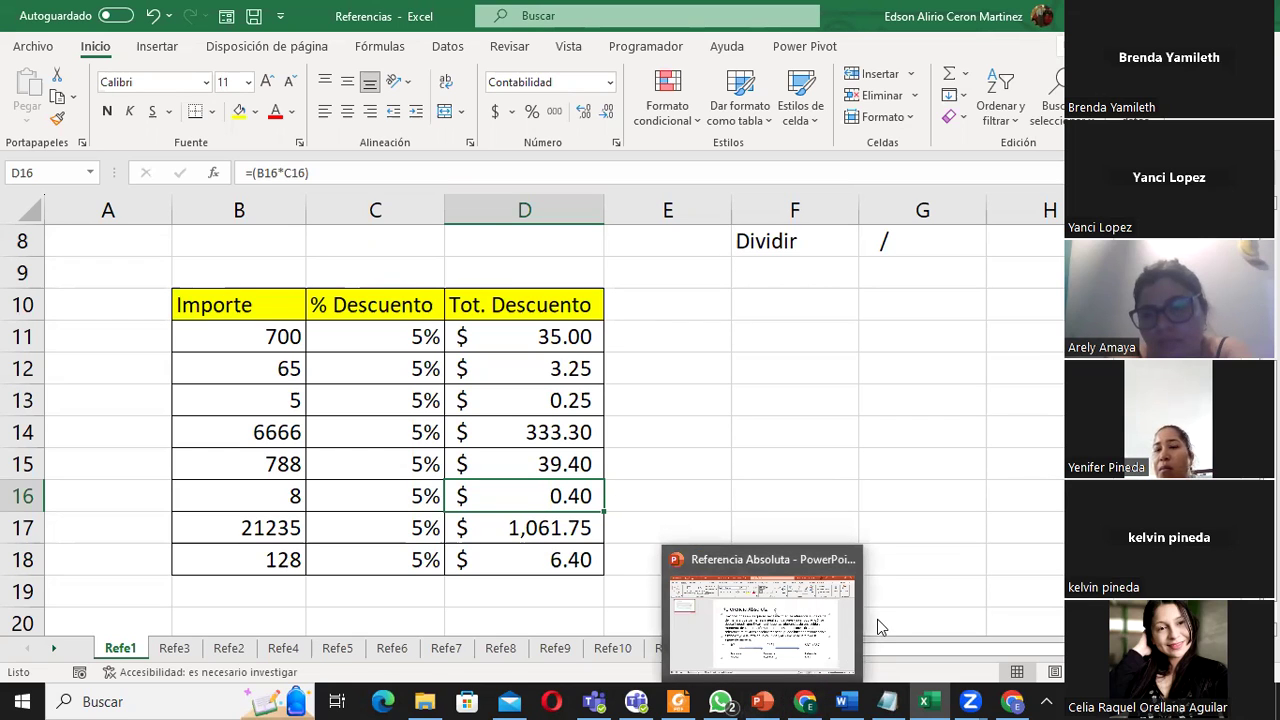
{"action": "left_click", "coordinate": [777, 628]}
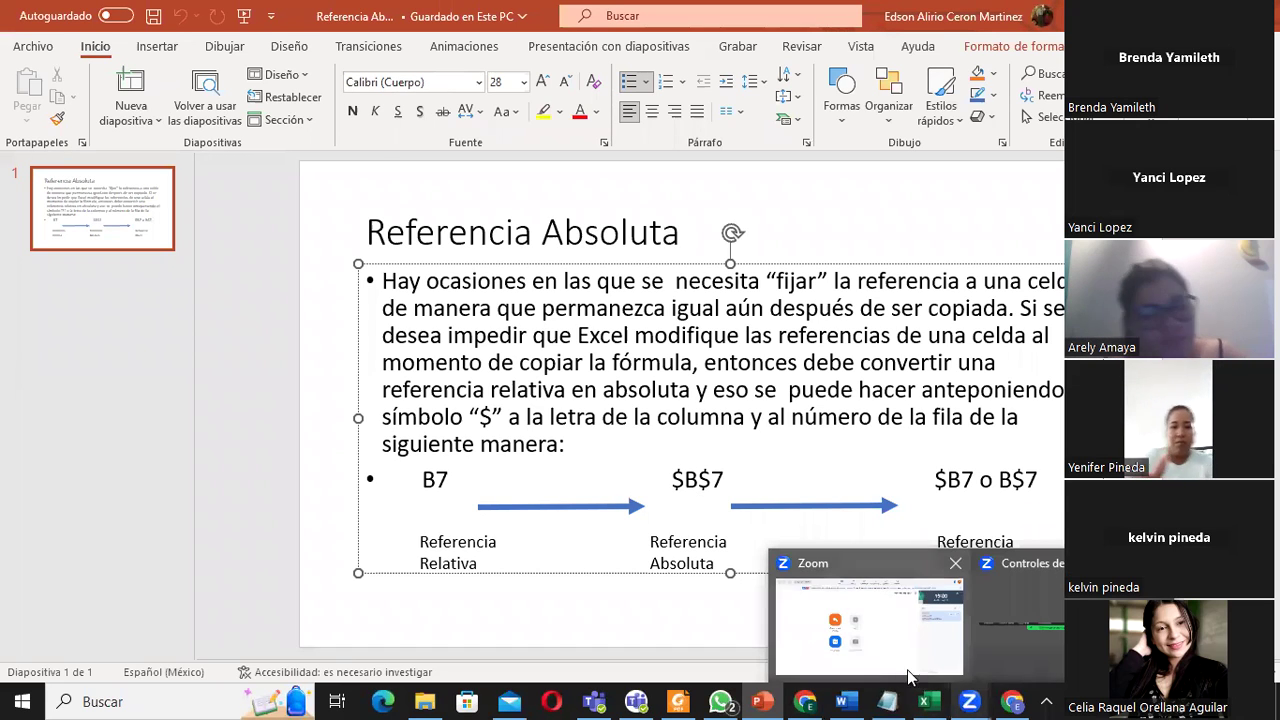
{"action": "left_click", "coordinate": [928, 701]}
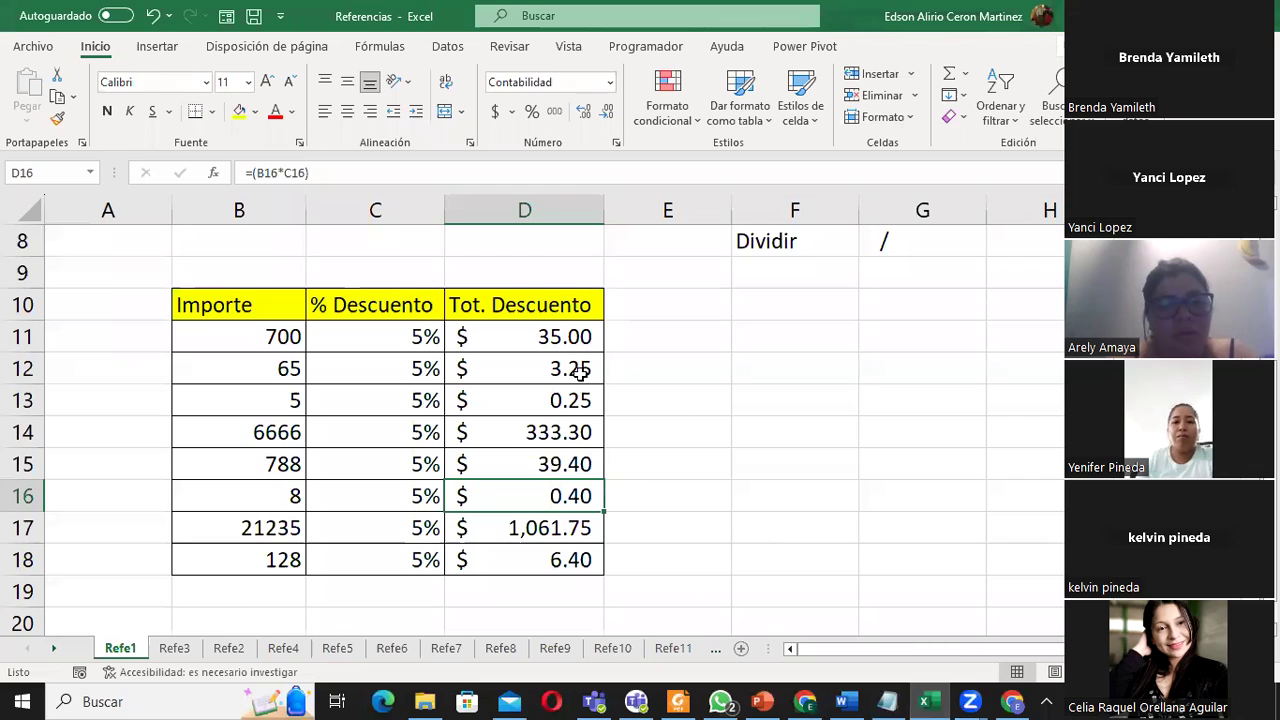
{"action": "left_click", "coordinate": [549, 367]}
{"action": "left_click", "coordinate": [345, 335]}
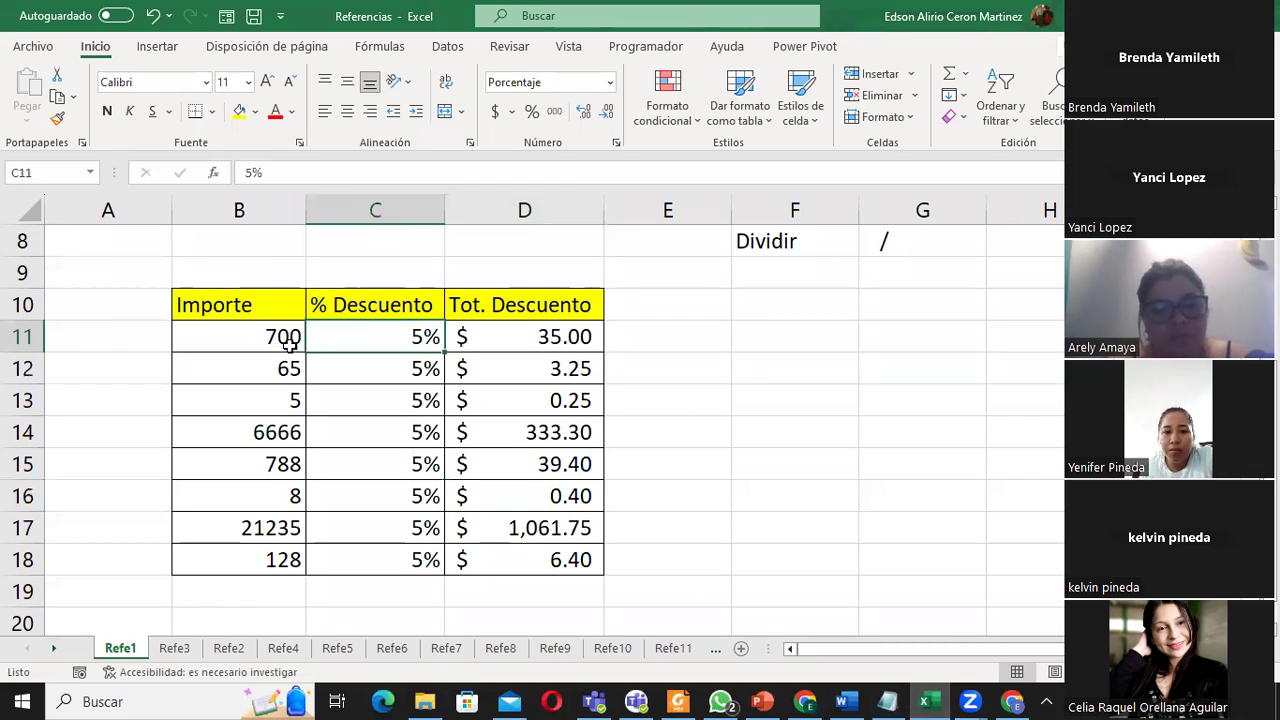
{"action": "left_click", "coordinate": [282, 339]}
{"action": "left_click", "coordinate": [349, 337]}
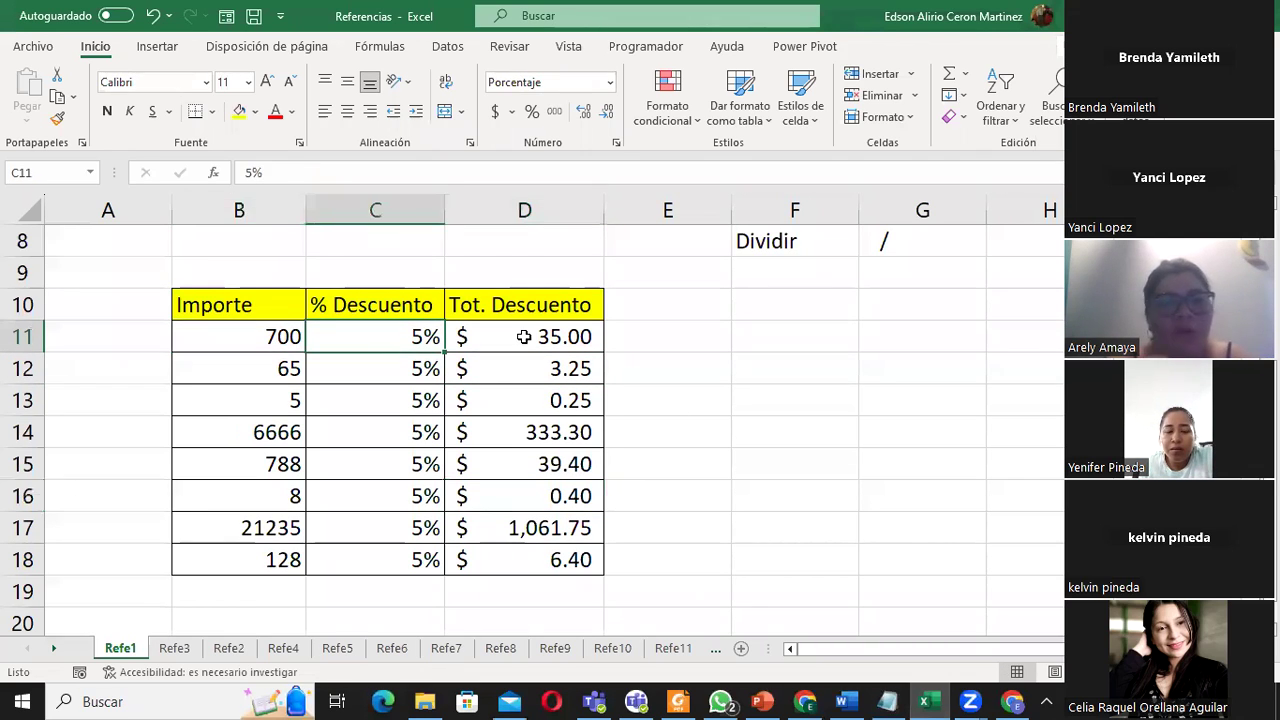
{"action": "left_click_drag", "start_coordinate": [520, 336], "coordinate": [530, 558]}
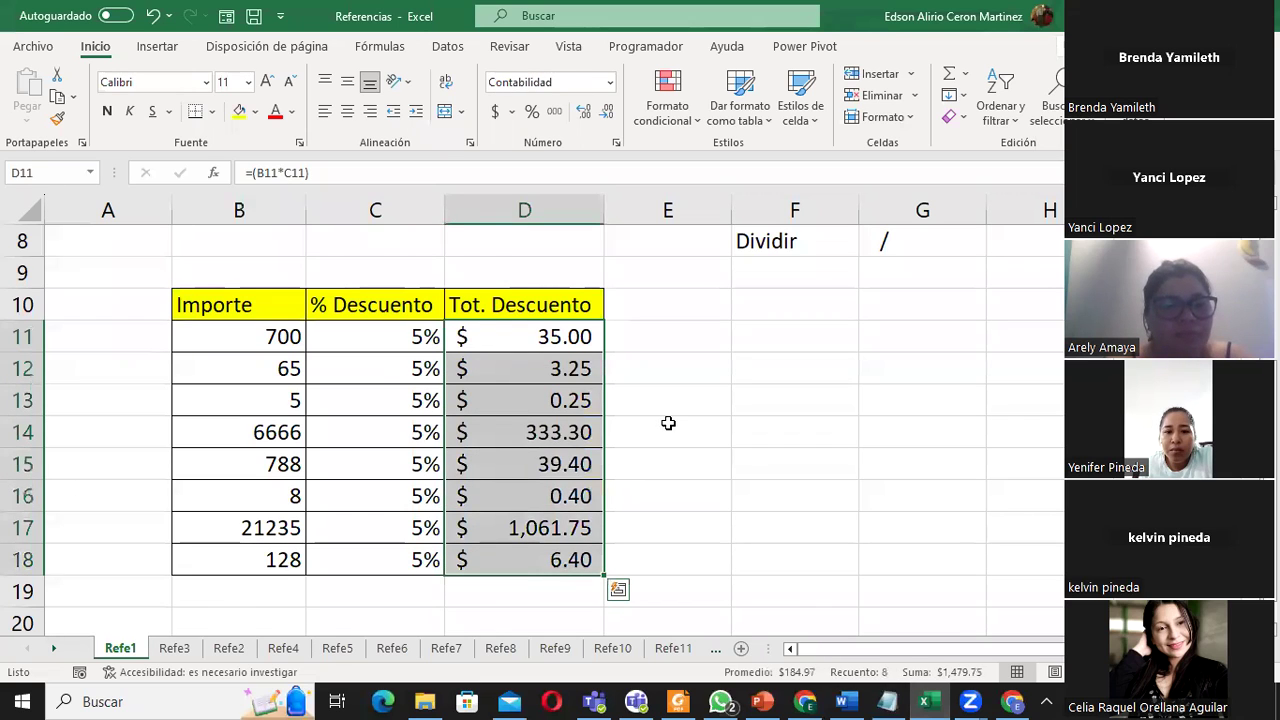
- Clear D11:D18 and enter =(B11*C11) in D11, giving $35.00
{"action": "key", "text": "Delete"}
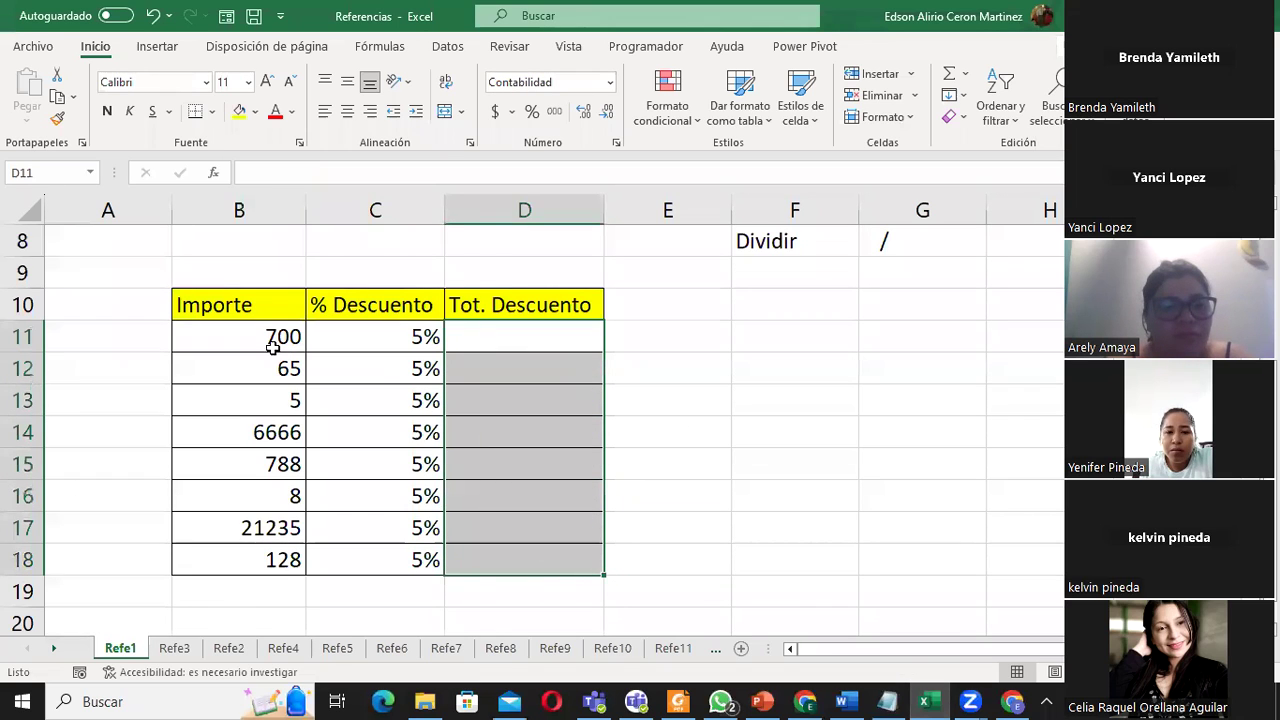
{"action": "left_click", "coordinate": [269, 339]}
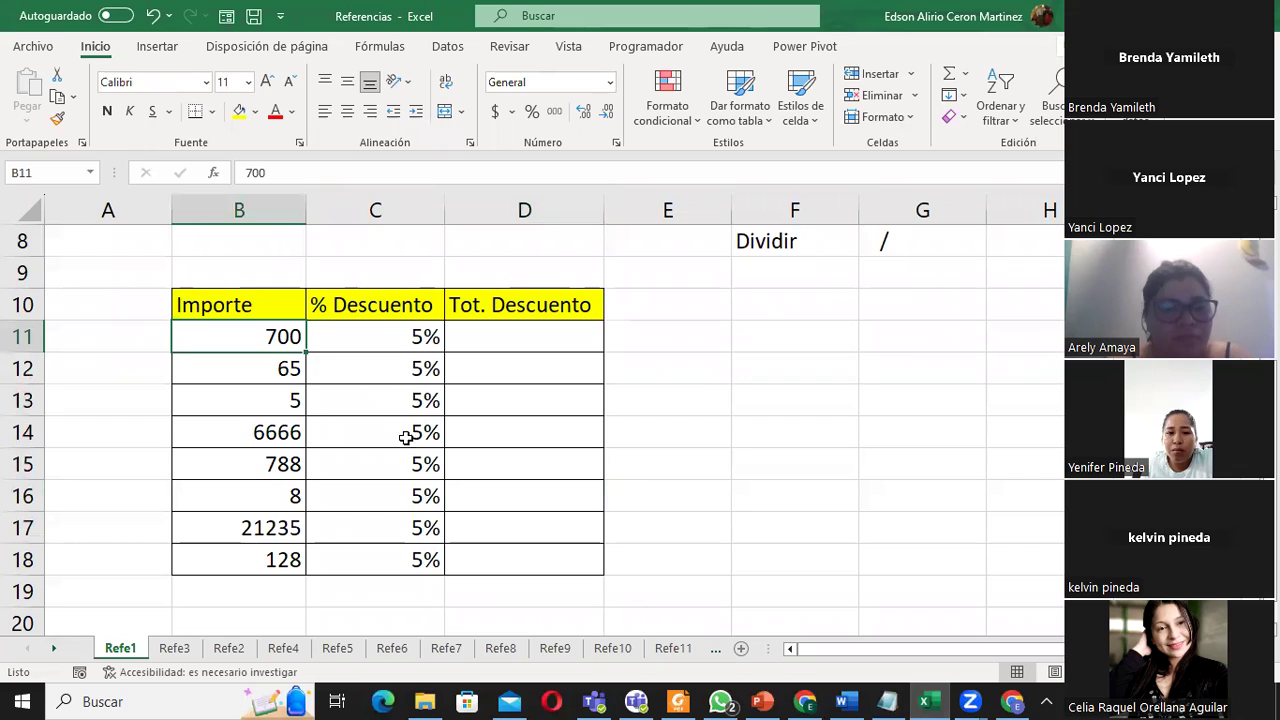
{"action": "left_click", "coordinate": [500, 338]}
{"action": "double_click", "coordinate": [497, 336]}
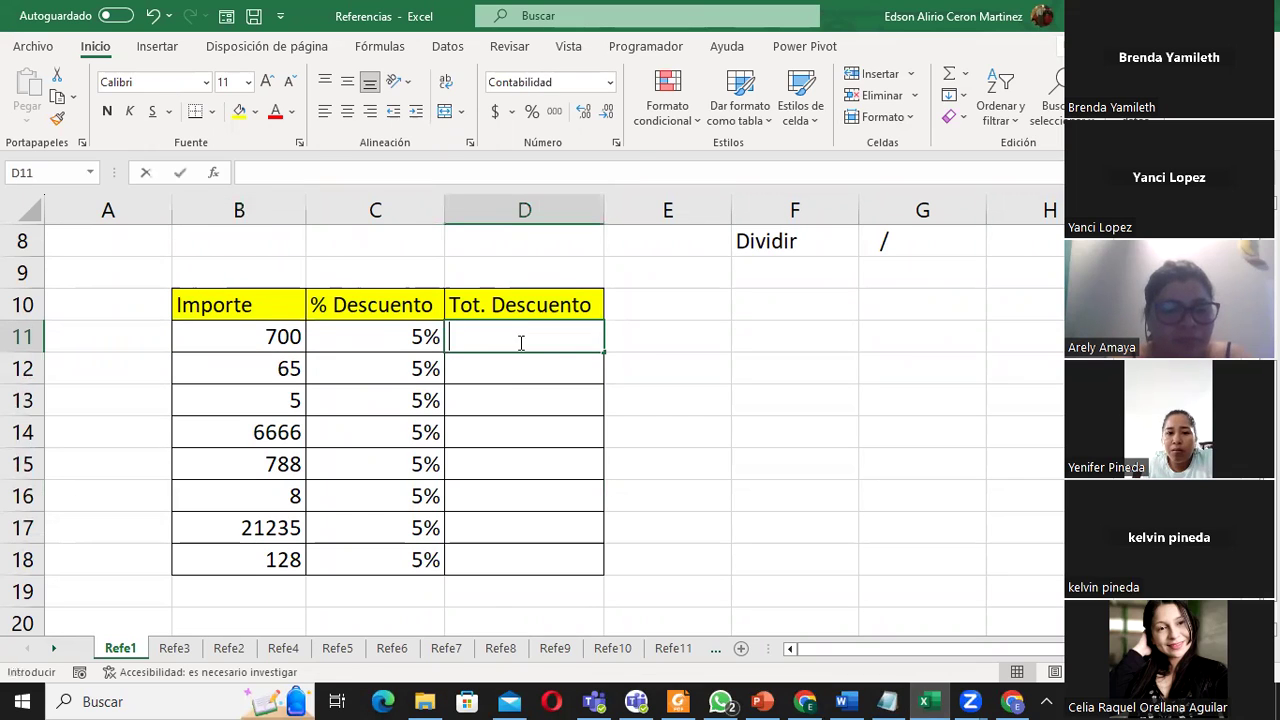
{"action": "type", "text": "=("}
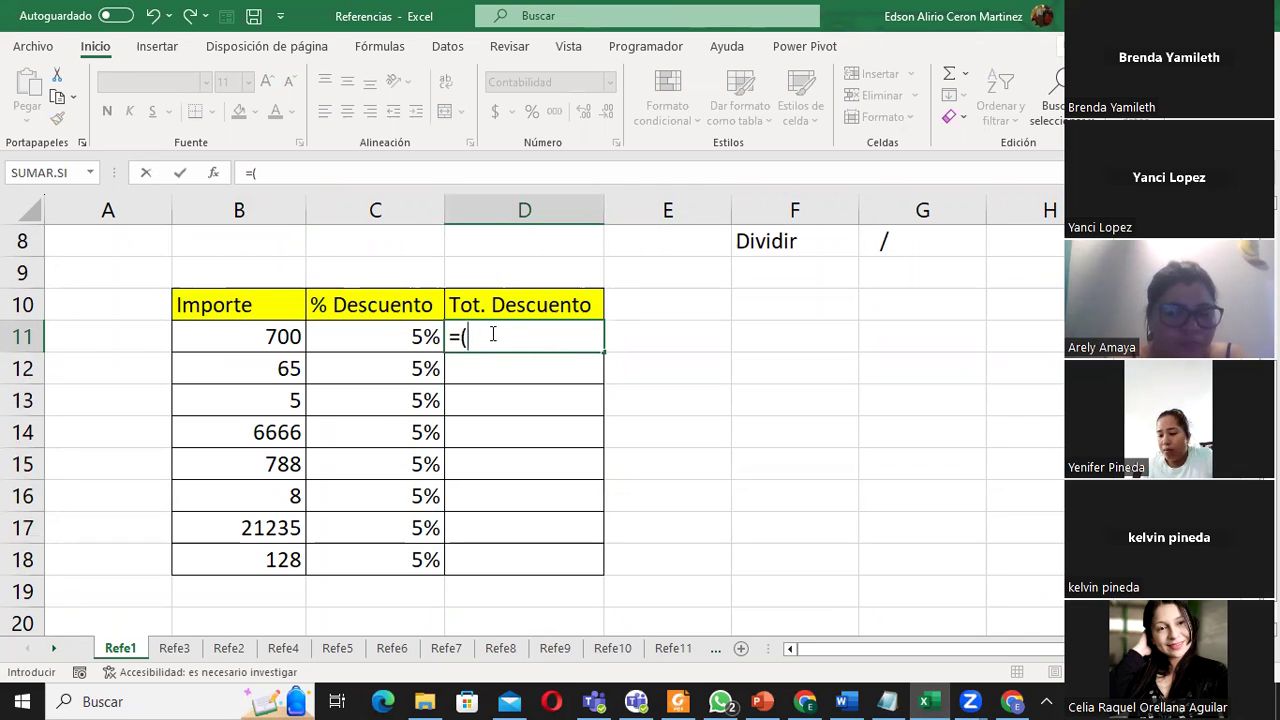
{"action": "left_click", "coordinate": [258, 336]}
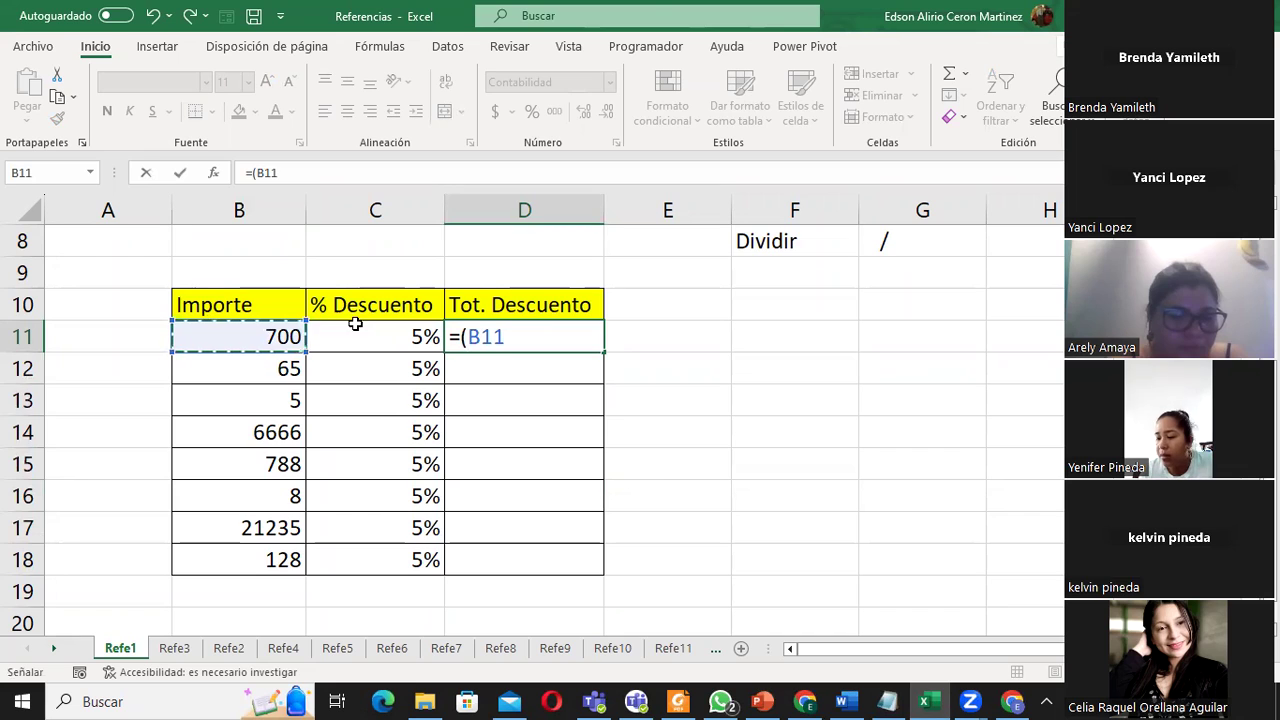
{"action": "type", "text": "*"}
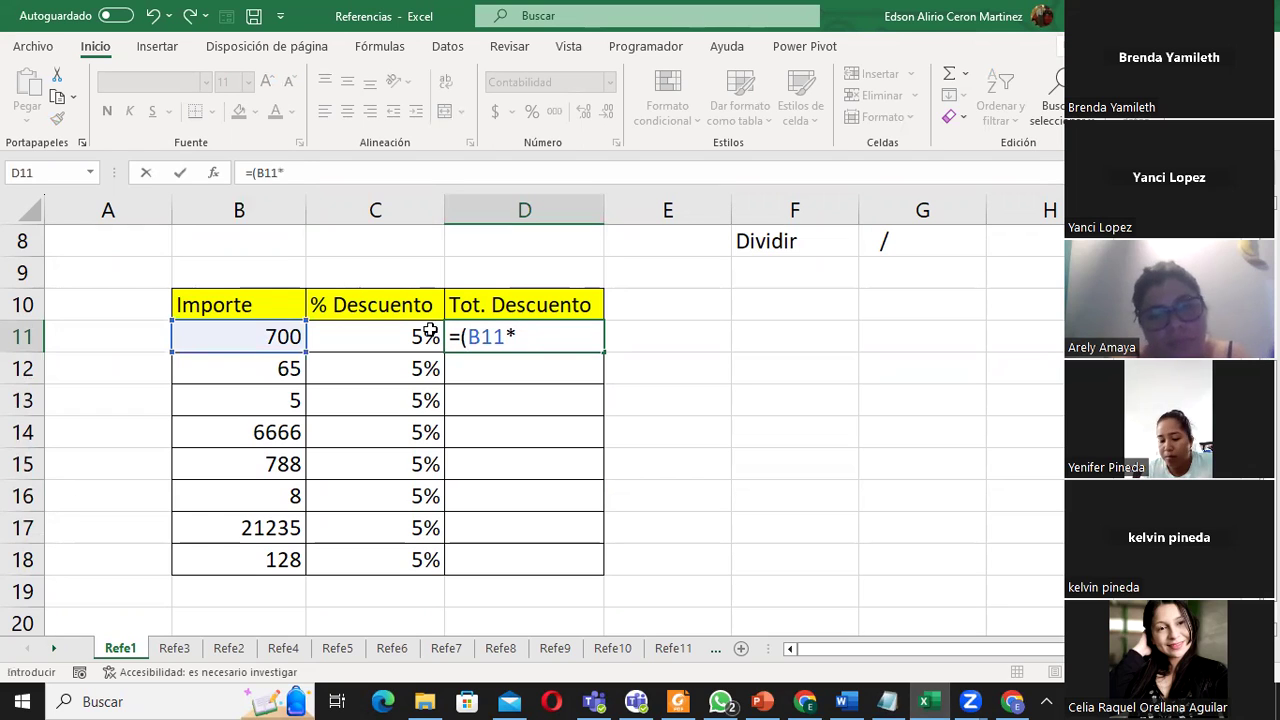
{"action": "left_click", "coordinate": [398, 337]}
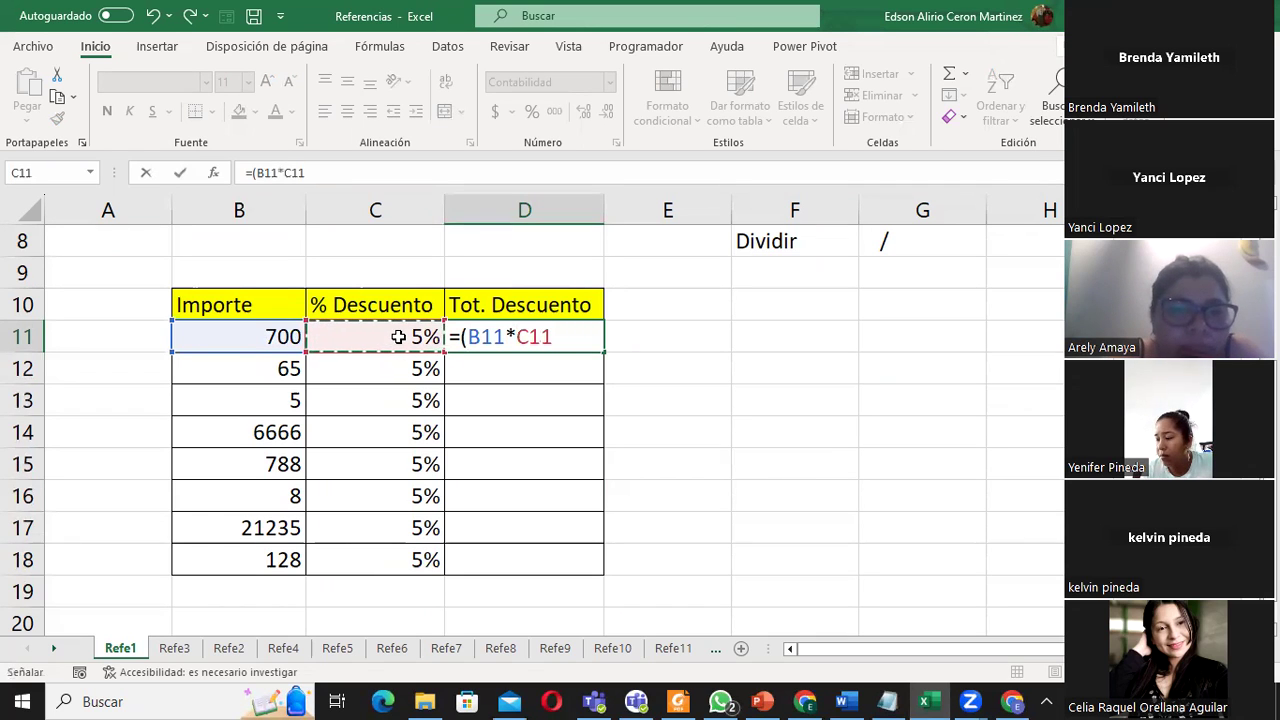
{"action": "type", "text": ")"}
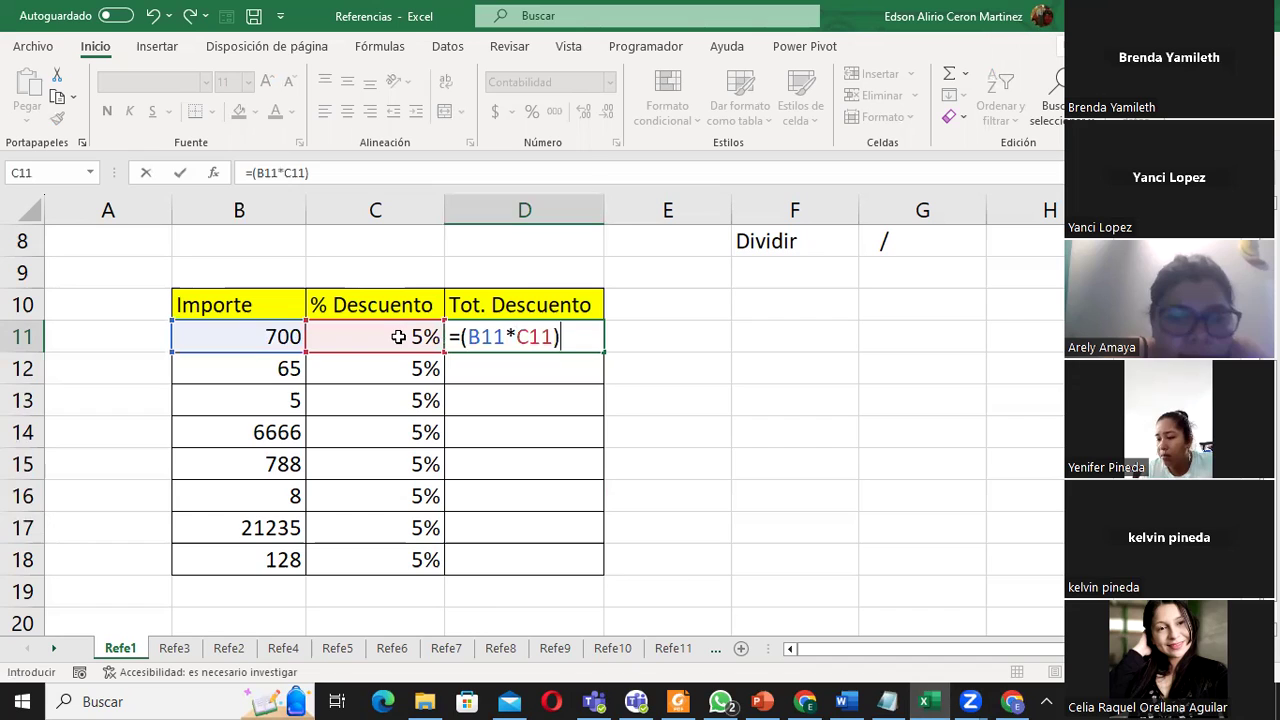
{"action": "key", "text": "Return"}
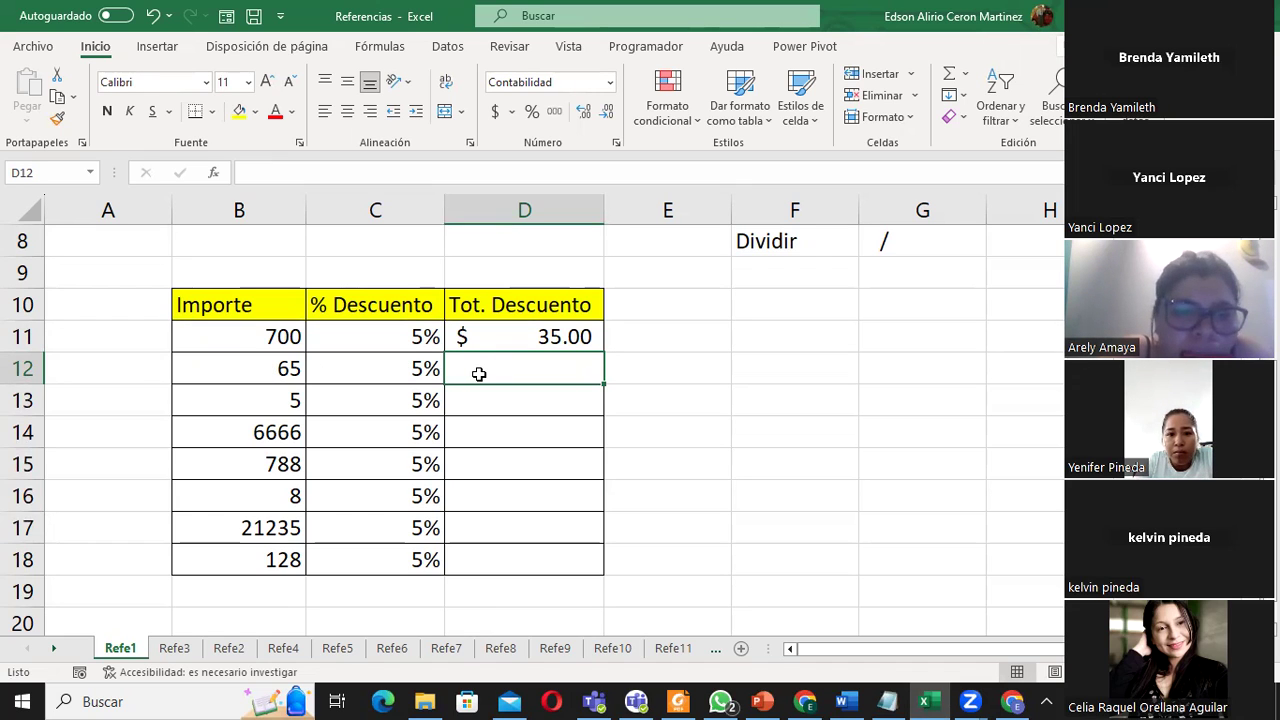
- Enter =(B12*C12) in D12, giving $3.25, and reselect it to check
{"action": "type", "text": "=("}
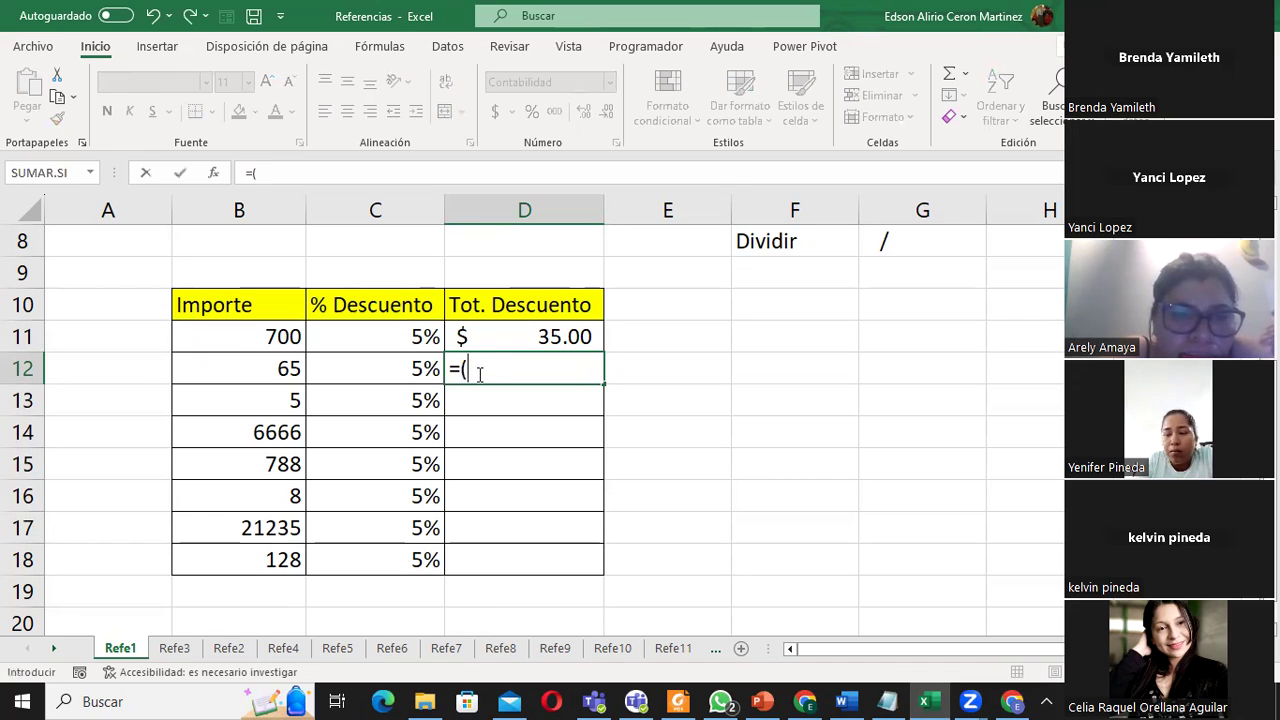
{"action": "left_click", "coordinate": [276, 370]}
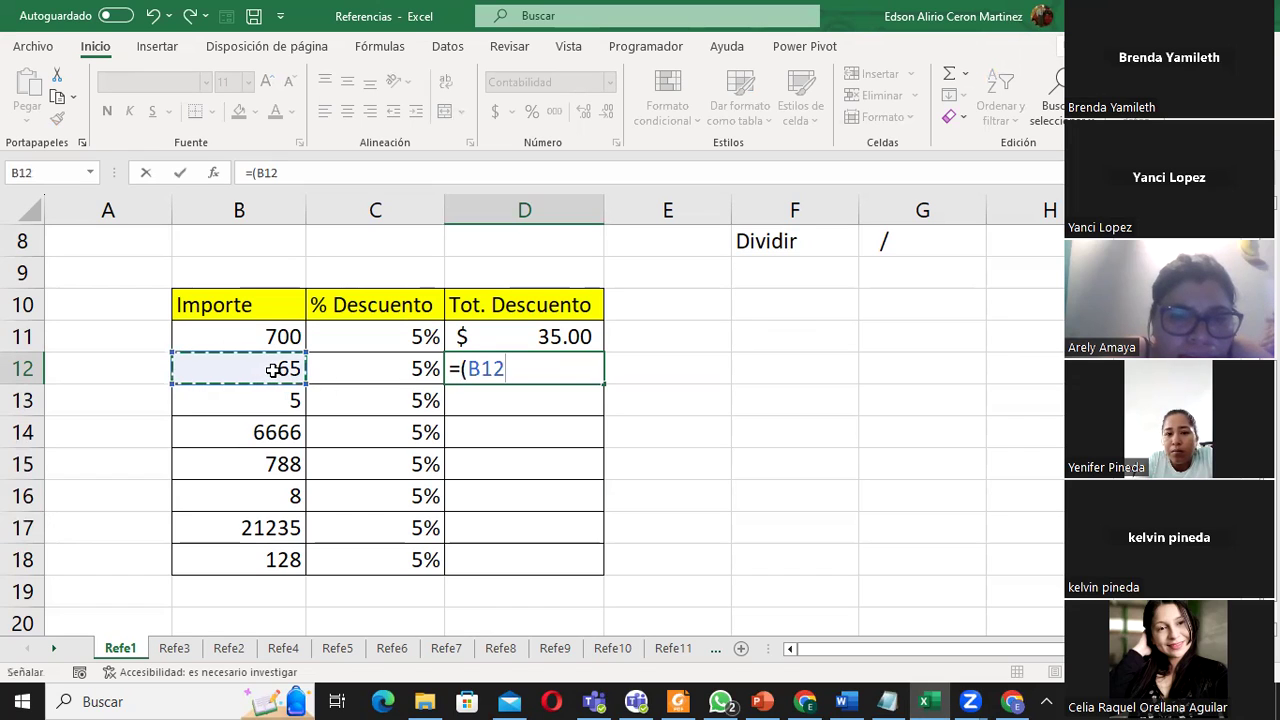
{"action": "type", "text": "*"}
{"action": "left_click", "coordinate": [365, 370]}
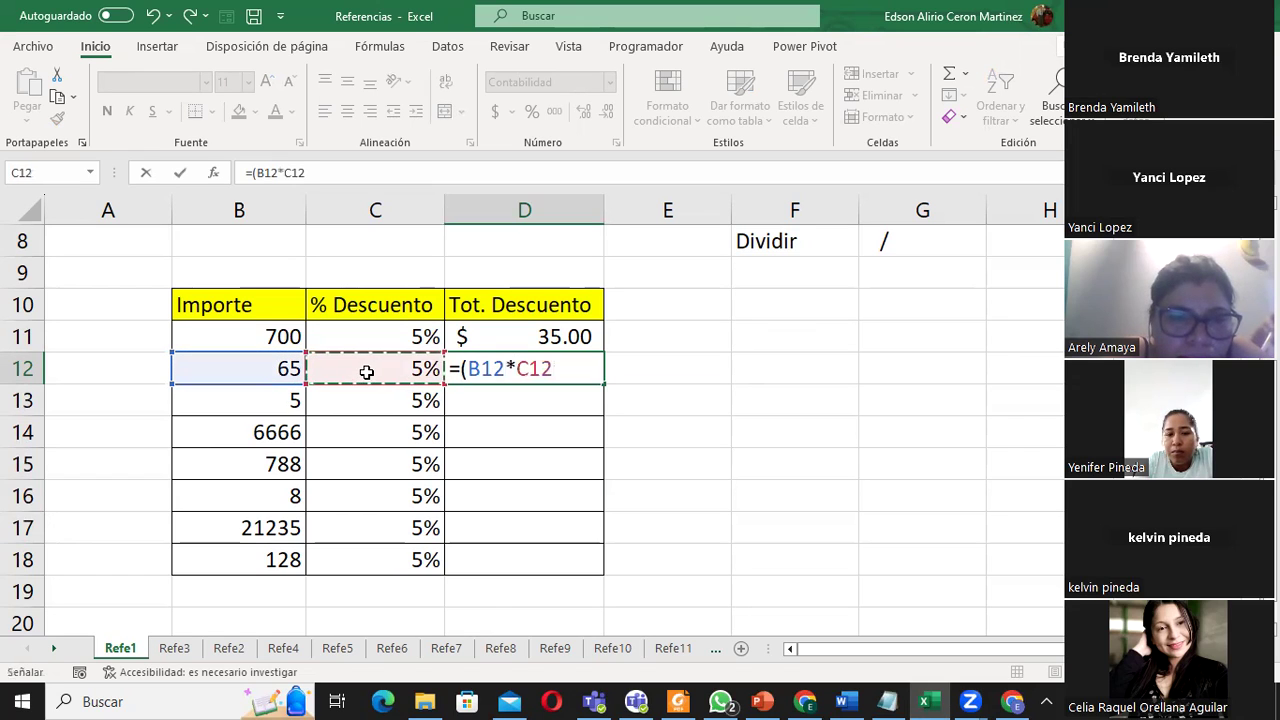
{"action": "type", "text": ")"}
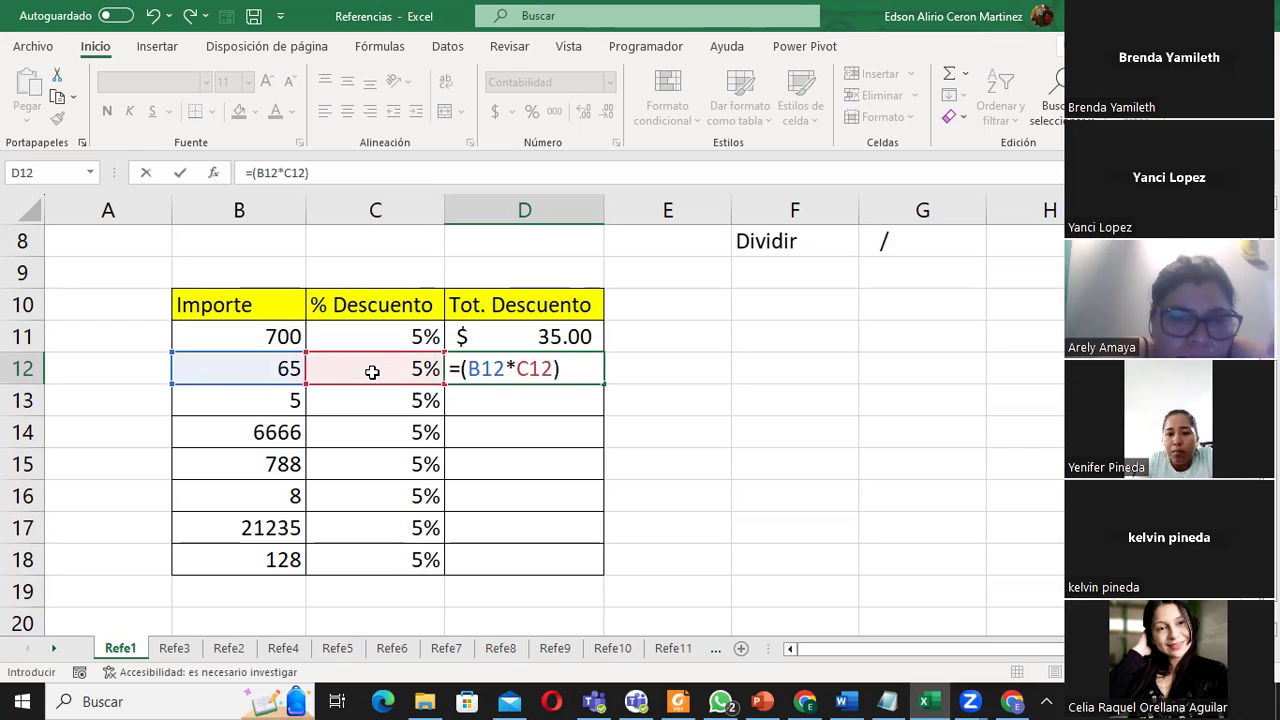
{"action": "key", "text": "Return"}
{"action": "left_click", "coordinate": [510, 368]}
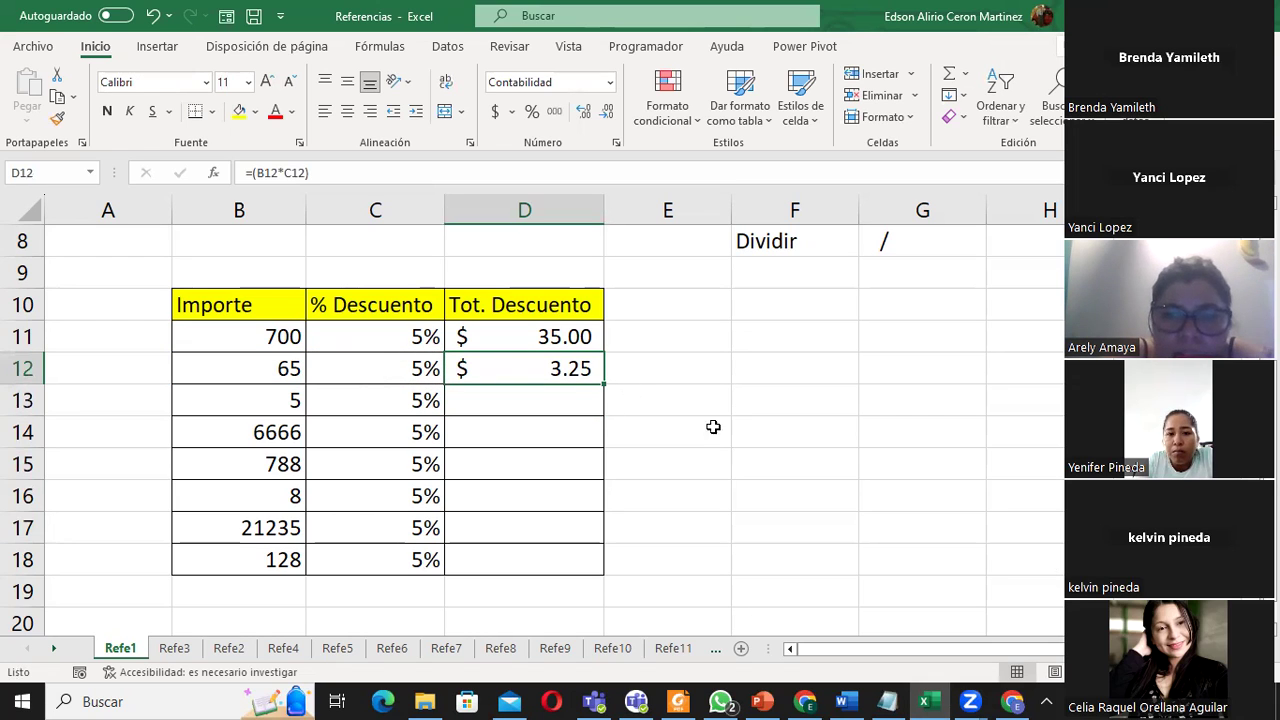
{"action": "scroll", "coordinate": [533, 415], "scroll_direction": "up", "scroll_amount": 1}
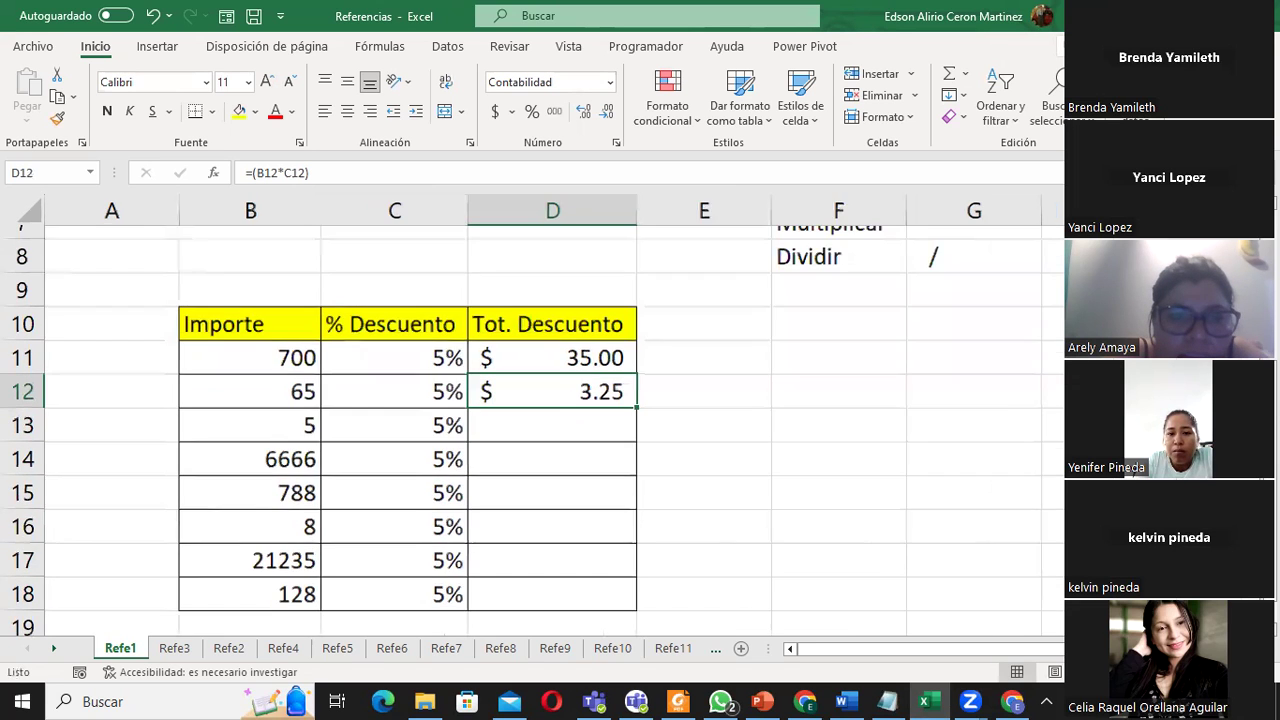
{"action": "scroll", "coordinate": [533, 415], "scroll_direction": "up", "scroll_amount": 1}
{"action": "scroll", "coordinate": [533, 415], "scroll_direction": "up", "scroll_amount": 1}
{"action": "scroll", "coordinate": [533, 415], "scroll_direction": "up", "scroll_amount": 1}
{"action": "scroll", "coordinate": [756, 501], "scroll_direction": "up", "scroll_amount": 1}
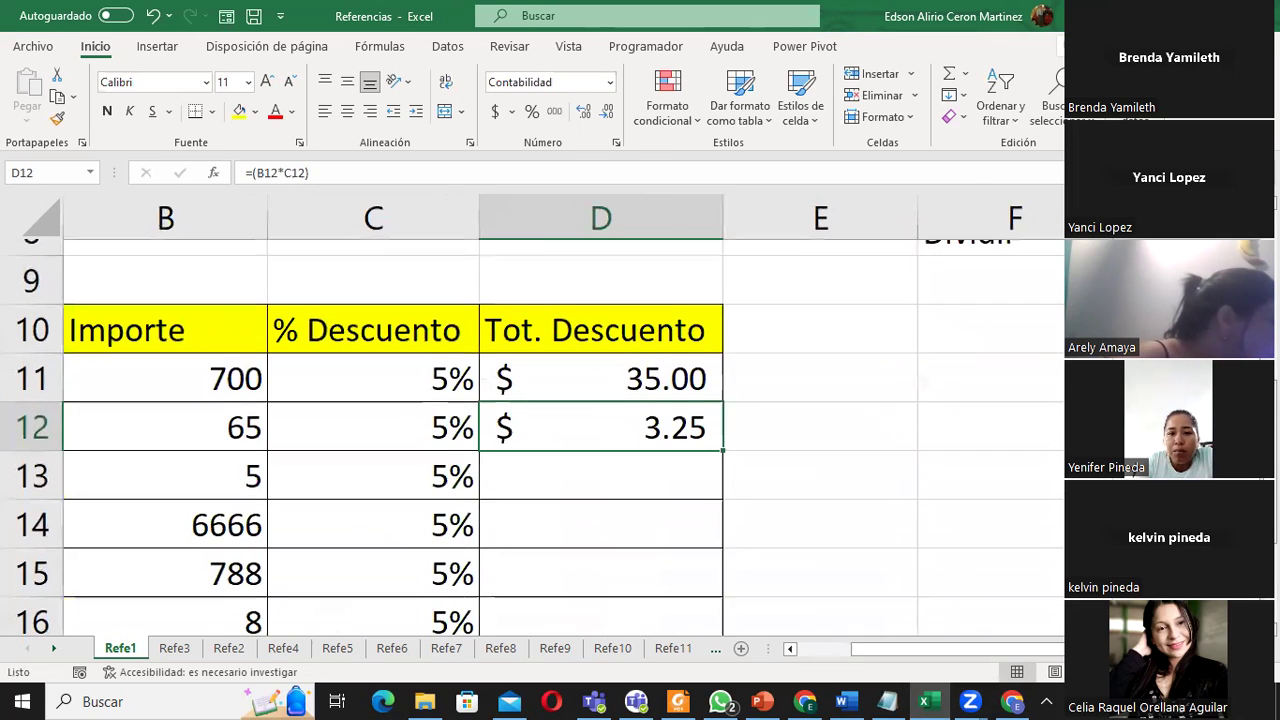
{"action": "scroll", "coordinate": [756, 501], "scroll_direction": "up", "scroll_amount": 1}
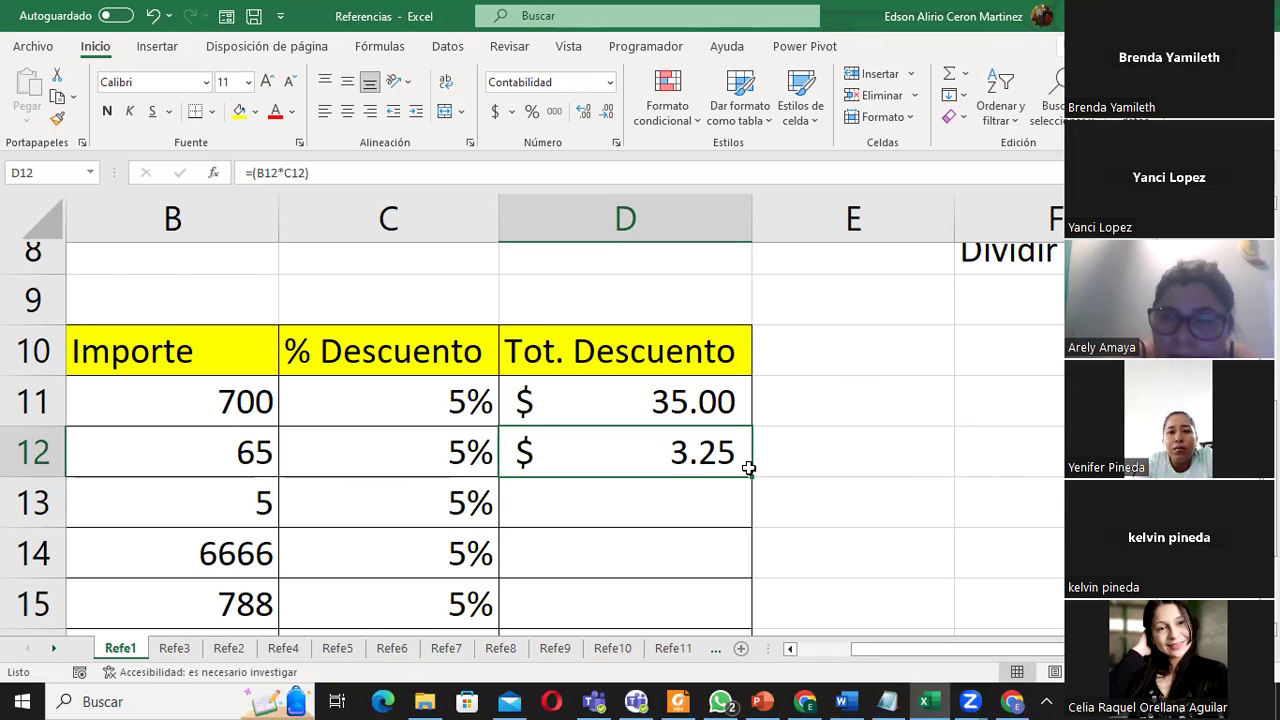
{"action": "key", "text": "Down"}
{"action": "key", "text": "Down"}
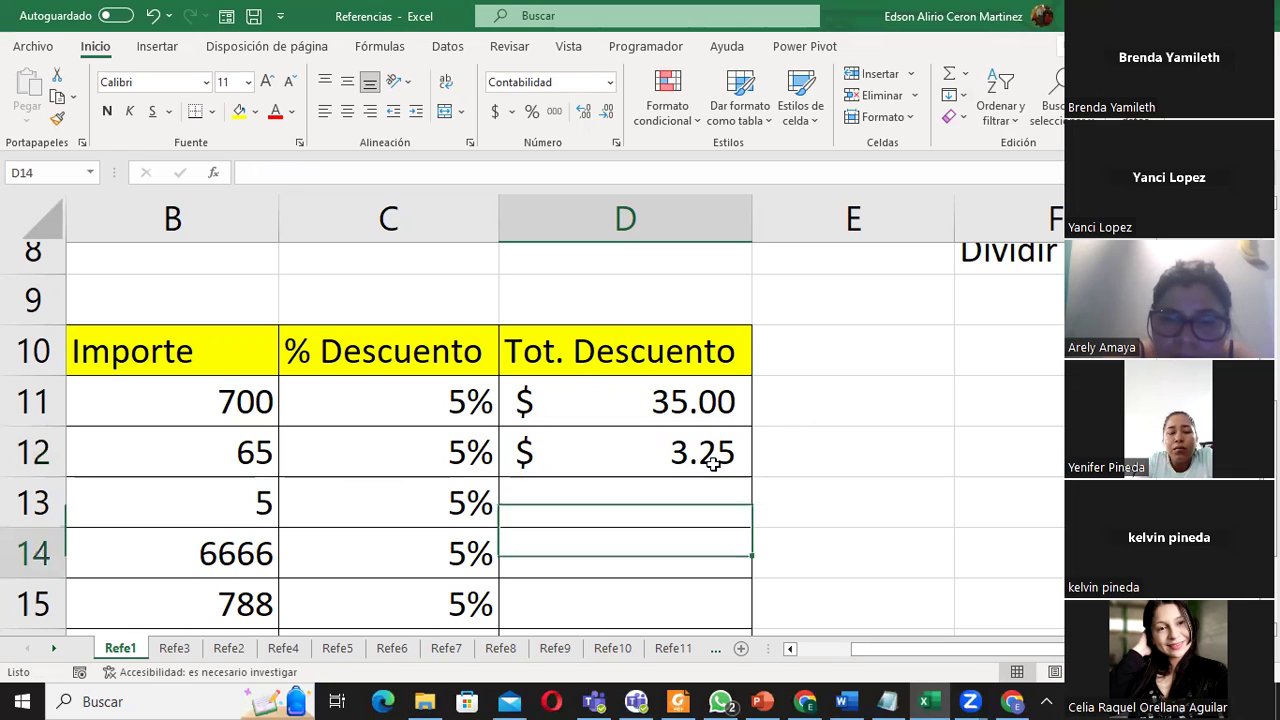
{"action": "key", "text": "Right"}
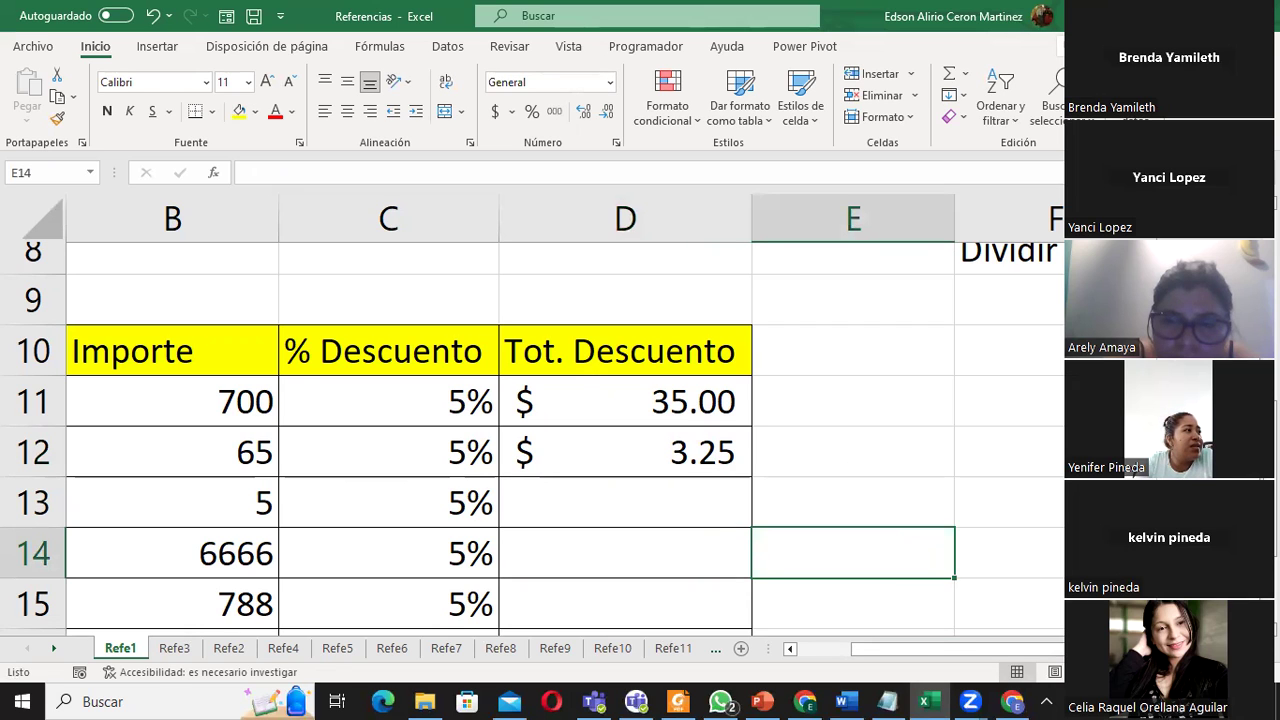
{"action": "scroll", "coordinate": [806, 503], "scroll_direction": "down", "scroll_amount": 1}
{"action": "scroll", "coordinate": [806, 503], "scroll_direction": "down", "scroll_amount": 1}
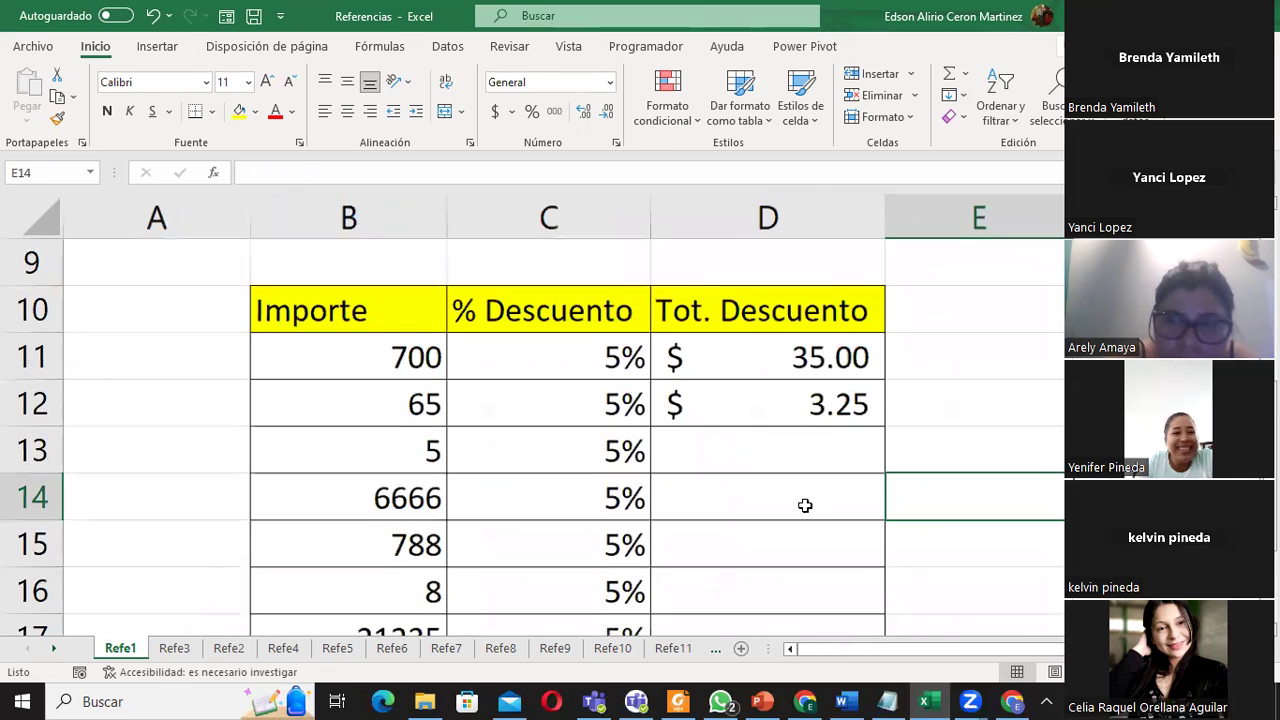
{"action": "left_click", "coordinate": [771, 406]}
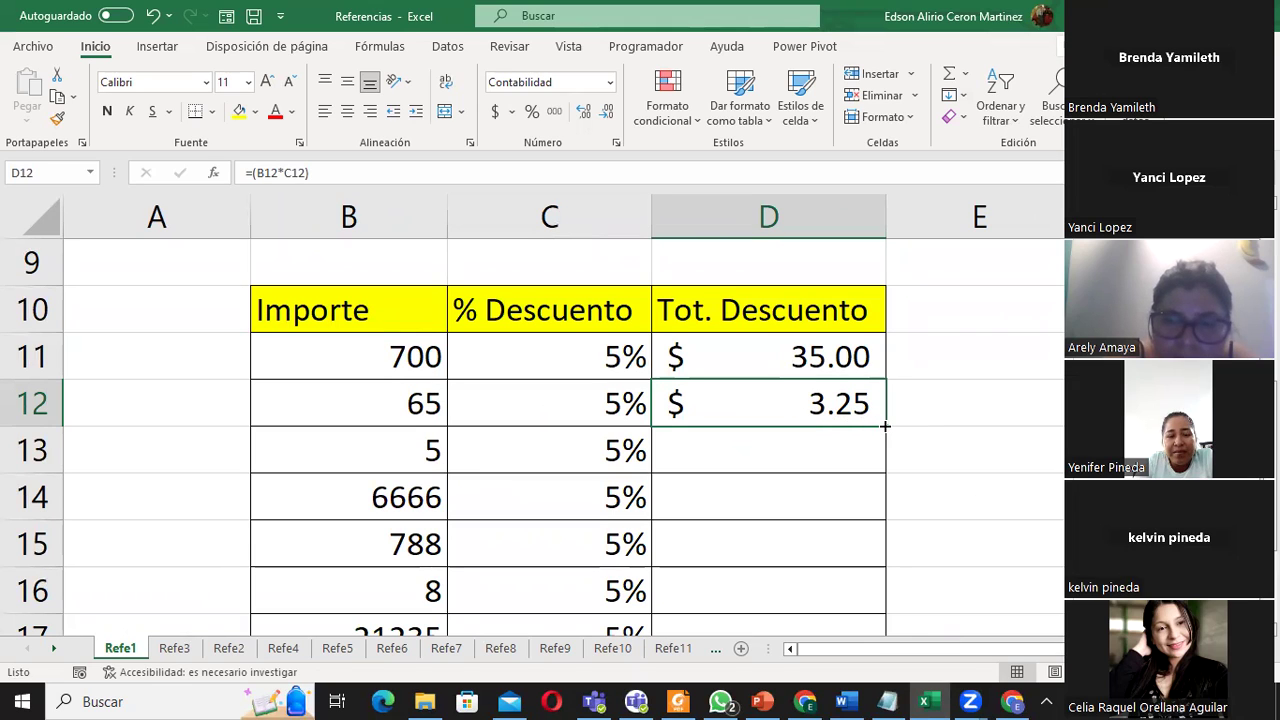
{"action": "mouse_move", "coordinate": [885, 426]}
{"action": "left_mouse_down"}
{"action": "mouse_move", "coordinate": [893, 648]}
{"action": "mouse_move", "coordinate": [849, 560]}
{"action": "left_mouse_up"}
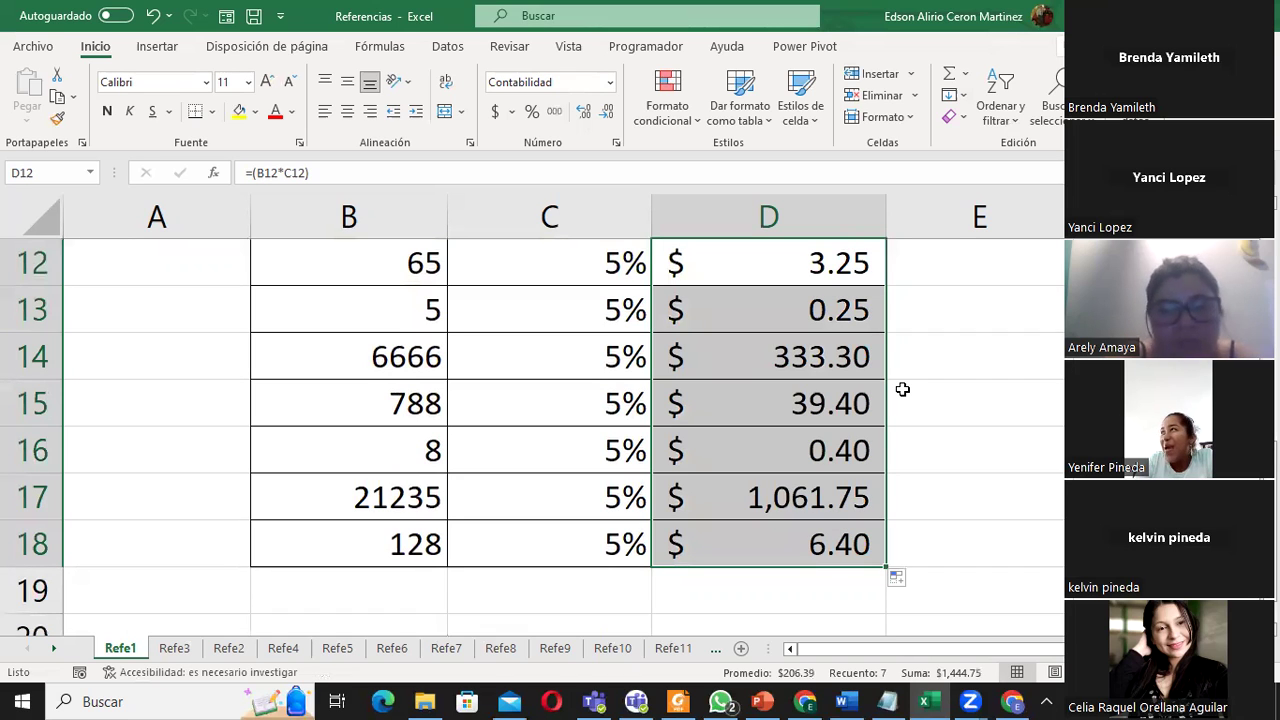
{"action": "key", "text": "ctrl+z"}
{"action": "scroll", "coordinate": [904, 389], "scroll_direction": "up", "scroll_amount": 2}
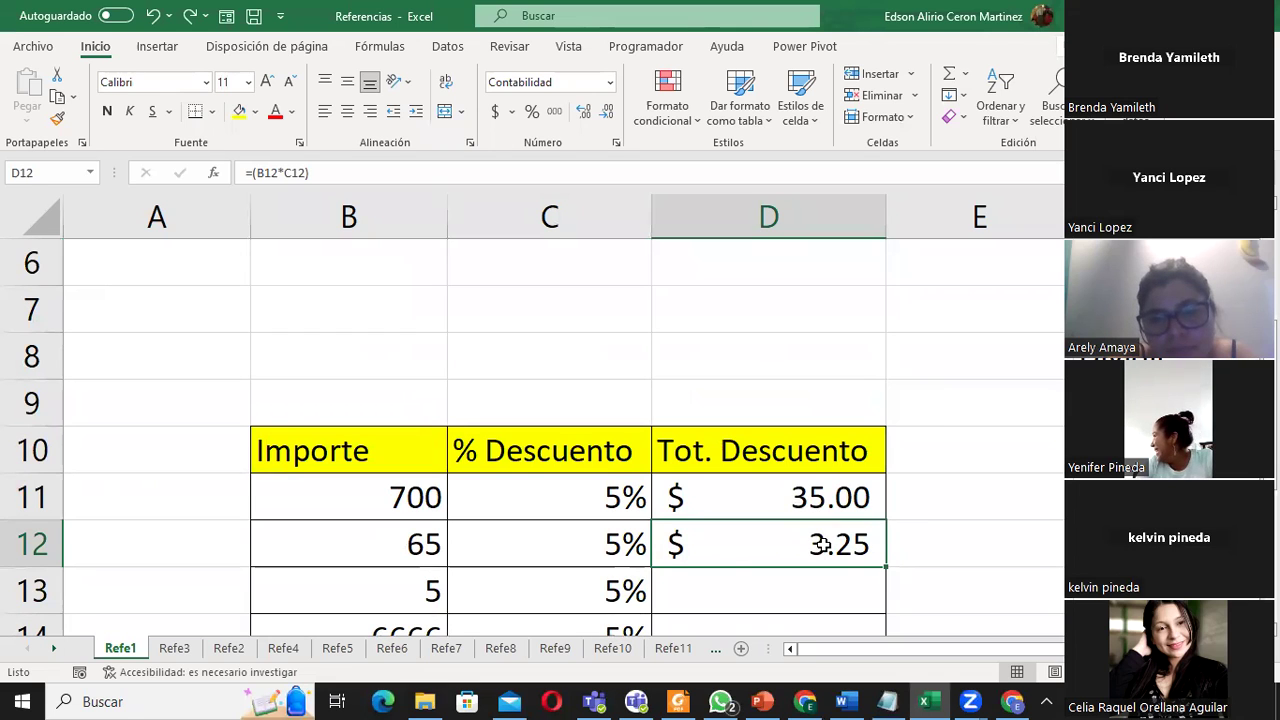
- Copy D12's formula and try pasting into D13:D18, then undo and cancel the paste
{"action": "key", "text": "ctrl+c"}
{"action": "scroll", "coordinate": [917, 531], "scroll_direction": "down", "scroll_amount": 2}
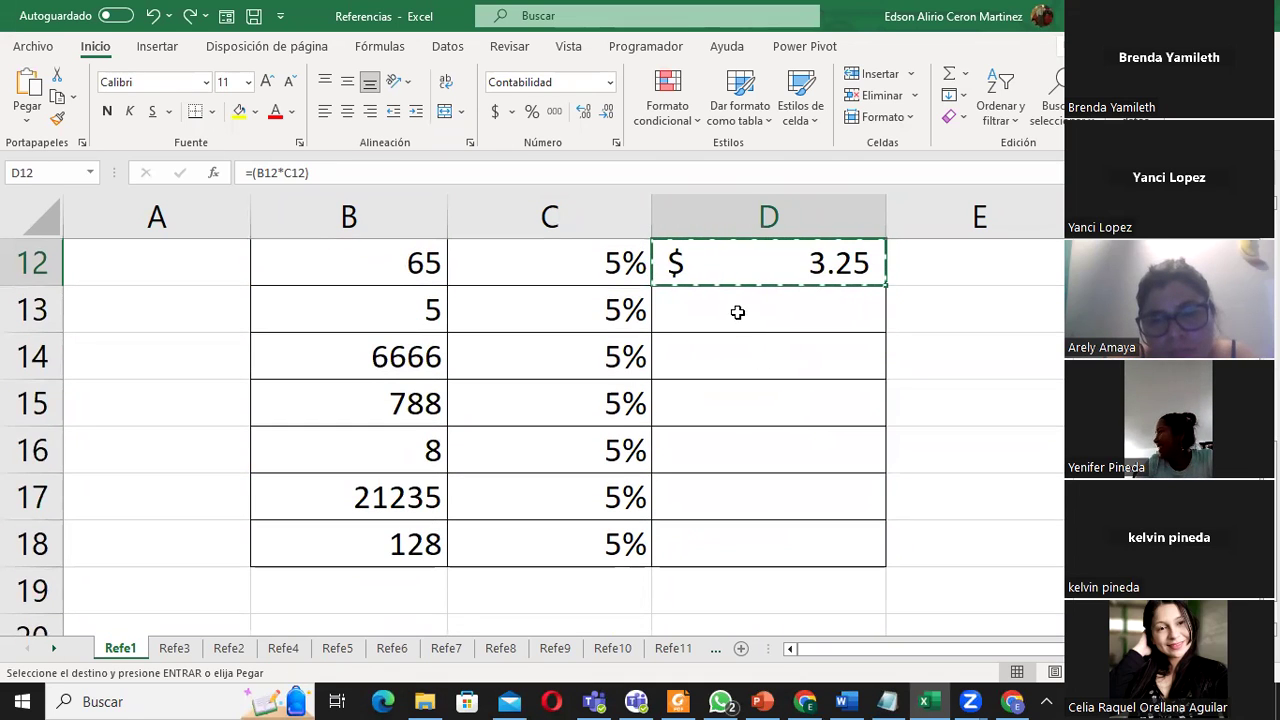
{"action": "left_click_drag", "start_coordinate": [737, 312], "coordinate": [743, 531]}
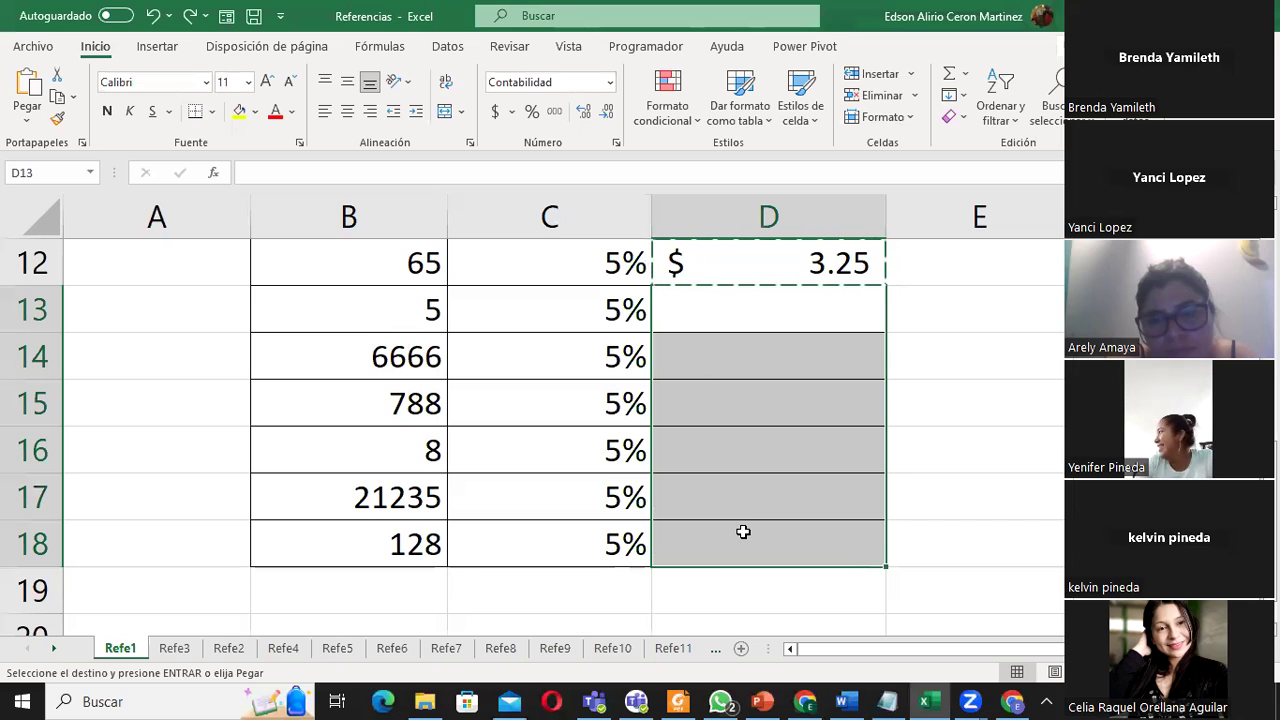
{"action": "key", "text": "ctrl+v"}
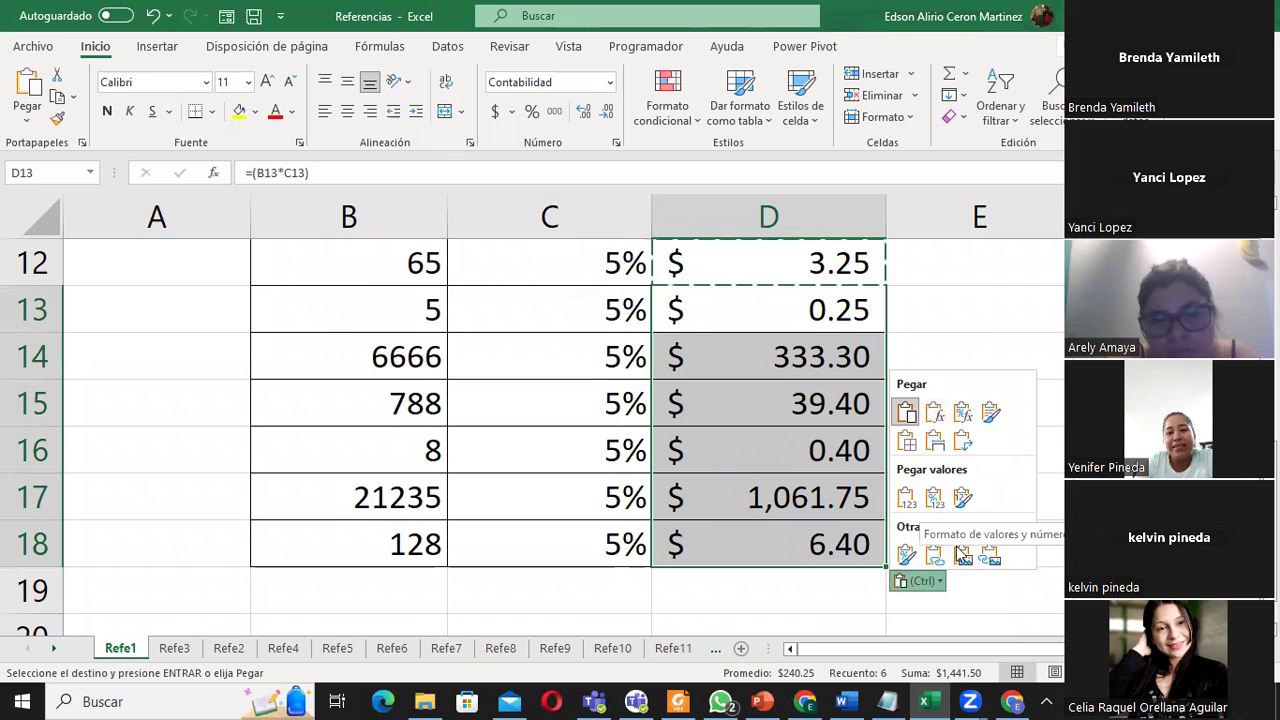
{"action": "key", "text": "Escape"}
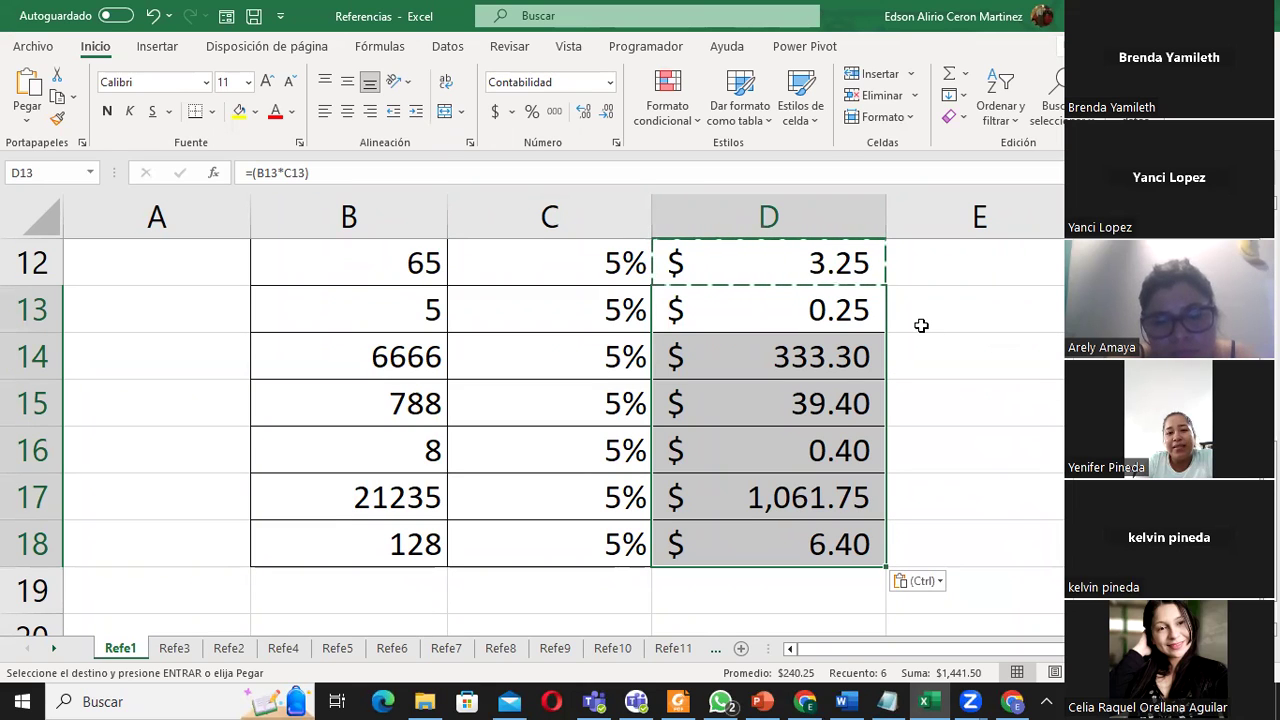
{"action": "key", "text": "ctrl+z"}
{"action": "left_click", "coordinate": [801, 262]}
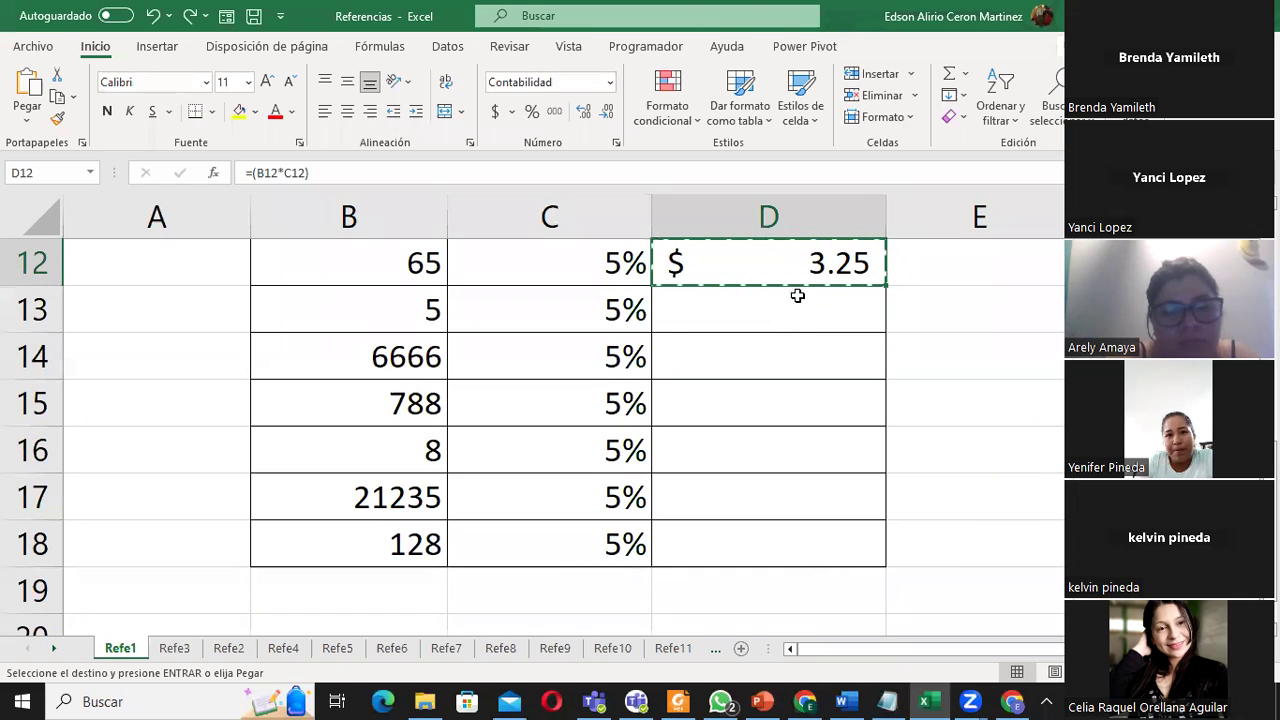
{"action": "left_click_drag", "start_coordinate": [795, 312], "coordinate": [806, 543]}
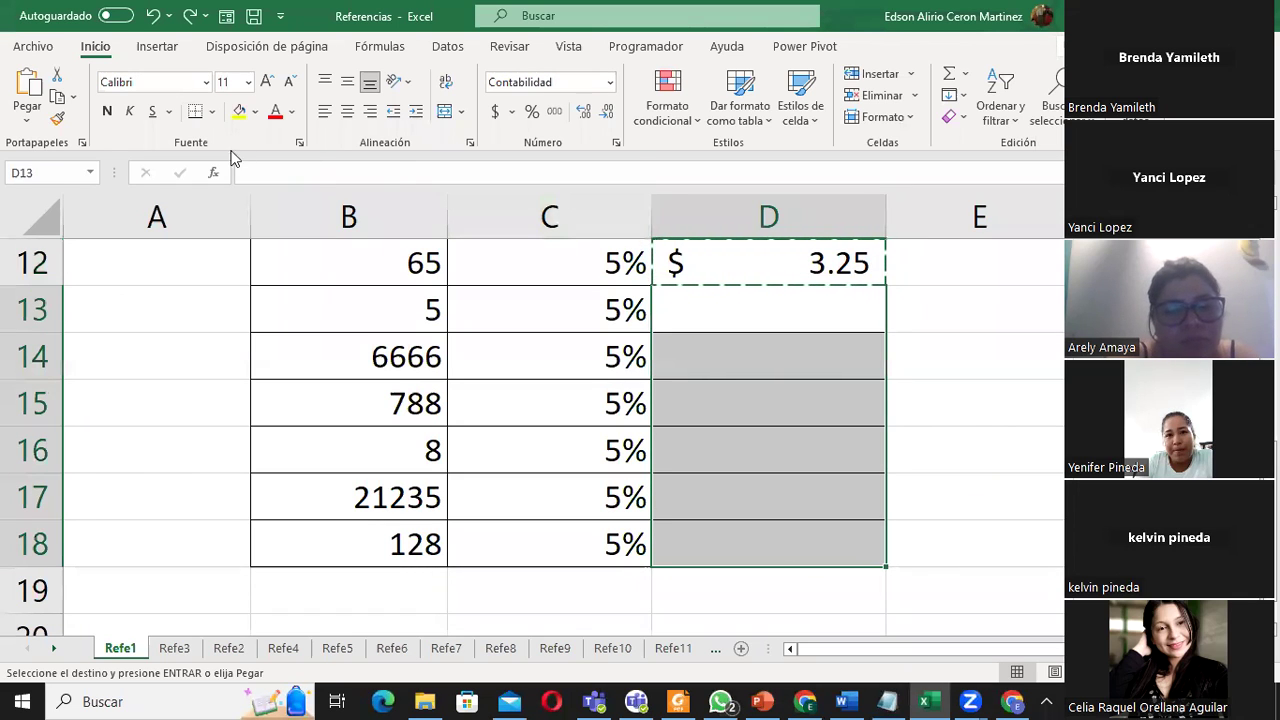
{"action": "left_click", "coordinate": [27, 116]}
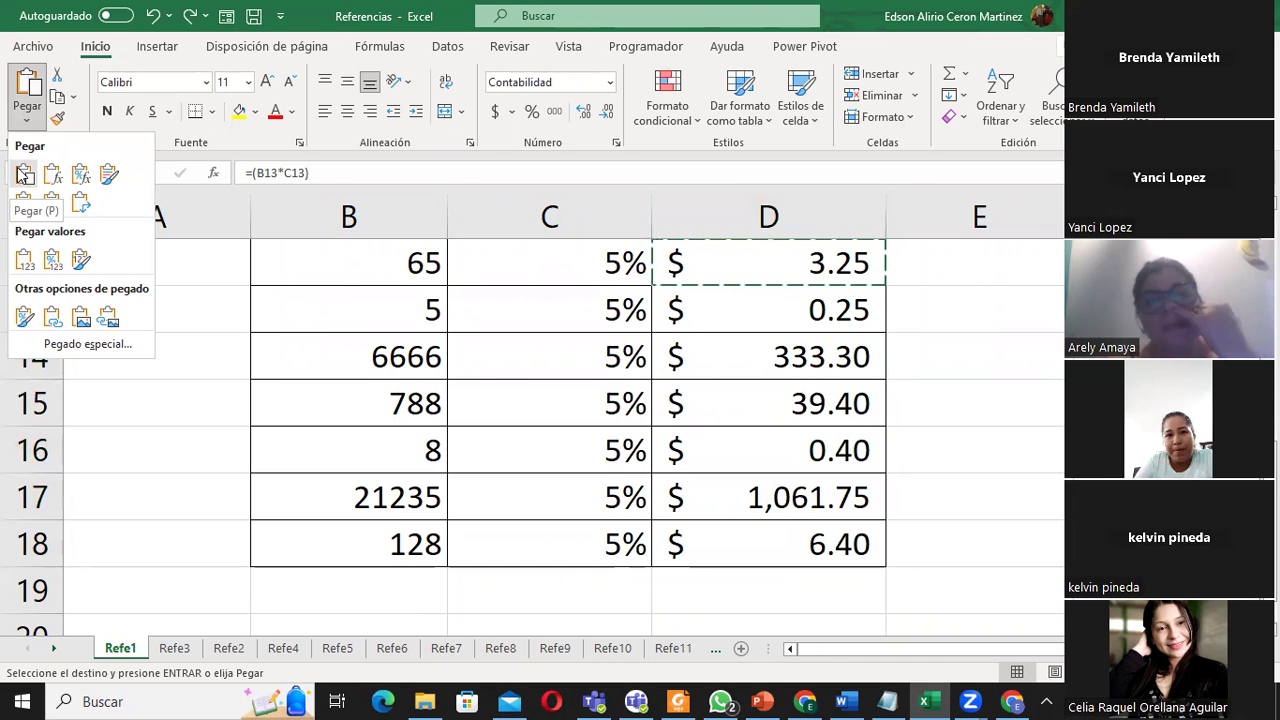
{"action": "key", "text": "Escape"}
- Recopy D12 and try pasting into D13:D18 via the right-click paste options, then cancel
{"action": "left_click_drag", "start_coordinate": [794, 314], "coordinate": [795, 540]}
{"action": "left_click", "coordinate": [741, 271]}
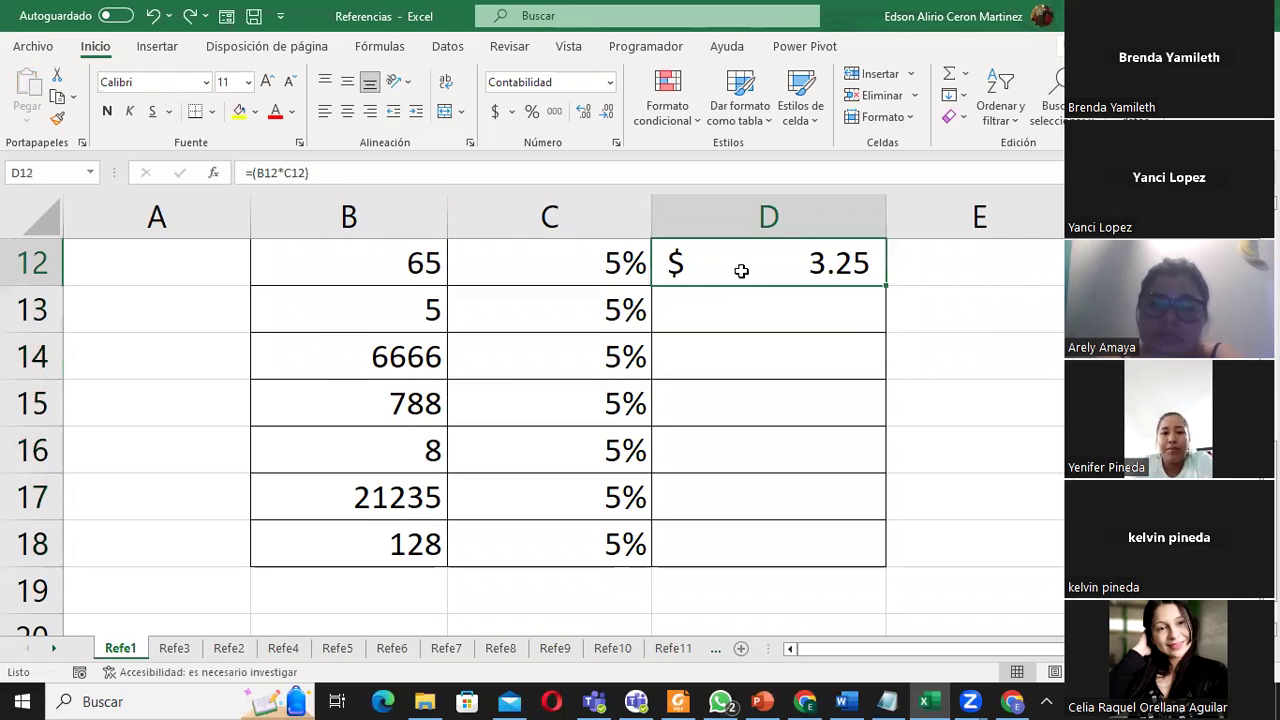
{"action": "key", "text": "ctrl+c"}
{"action": "left_click_drag", "start_coordinate": [748, 305], "coordinate": [766, 540]}
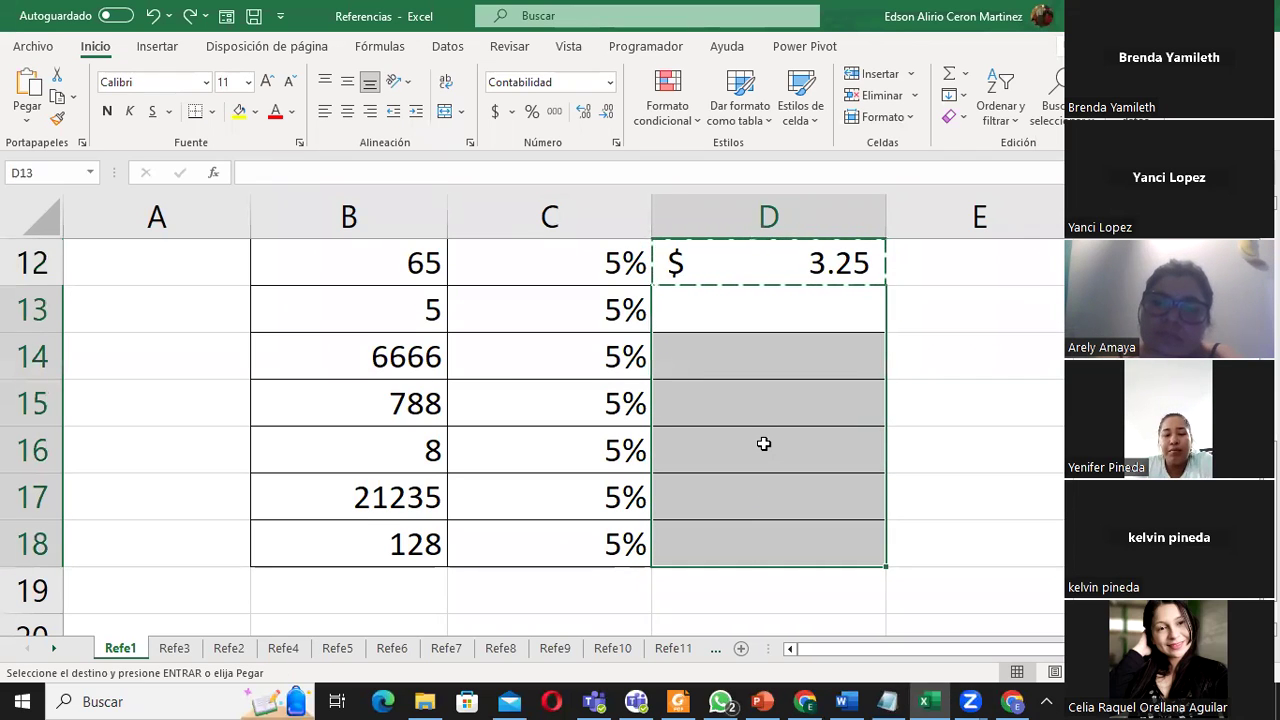
{"action": "right_click", "coordinate": [765, 448]}
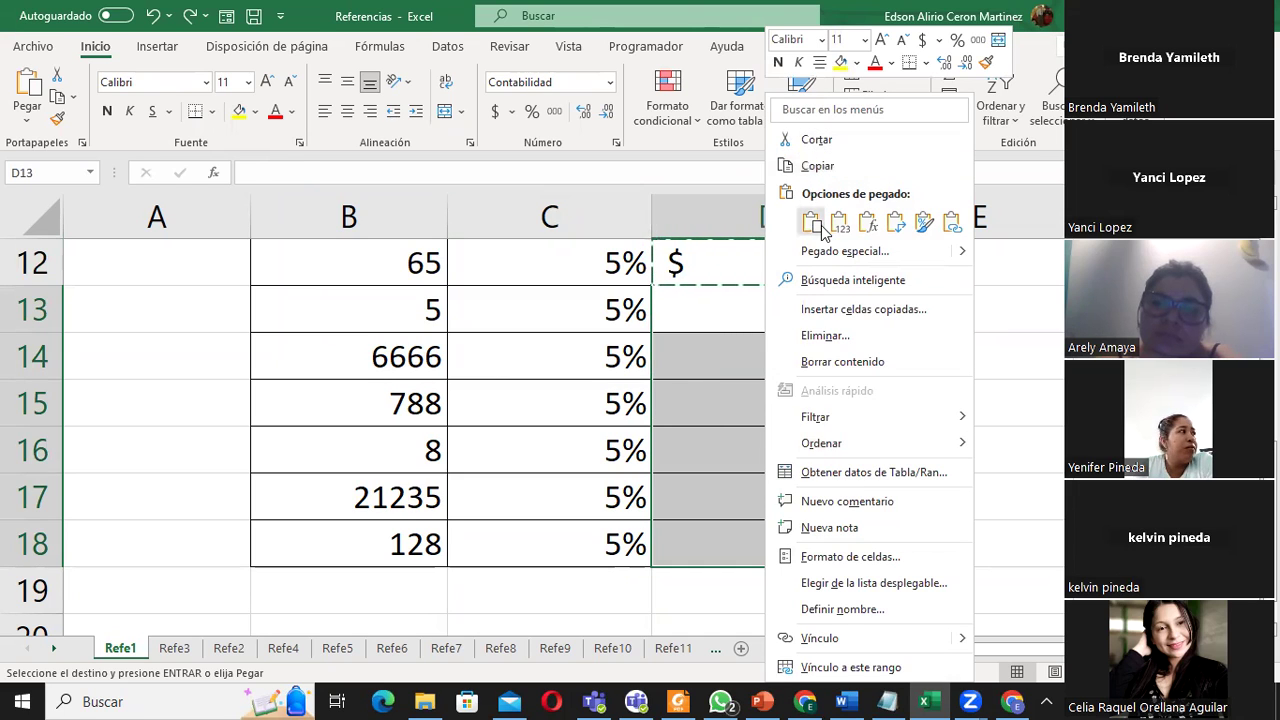
{"action": "left_click", "coordinate": [820, 226]}
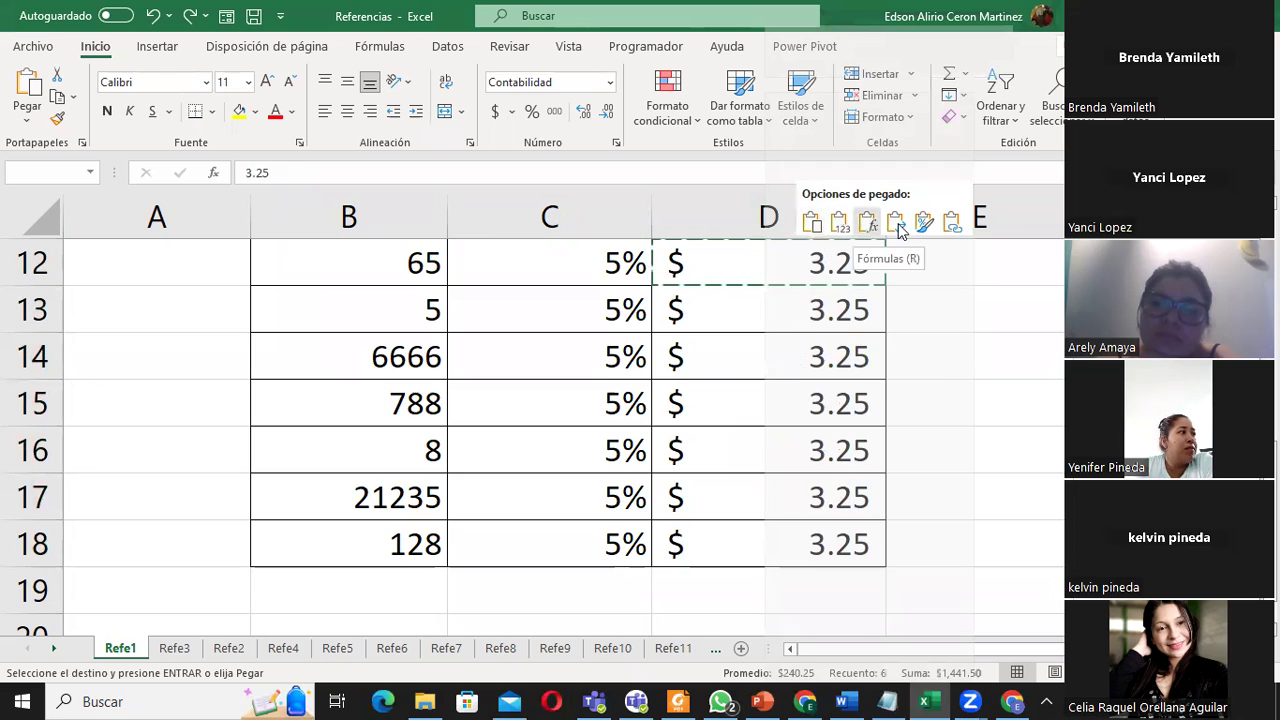
{"action": "right_click", "coordinate": [765, 405]}
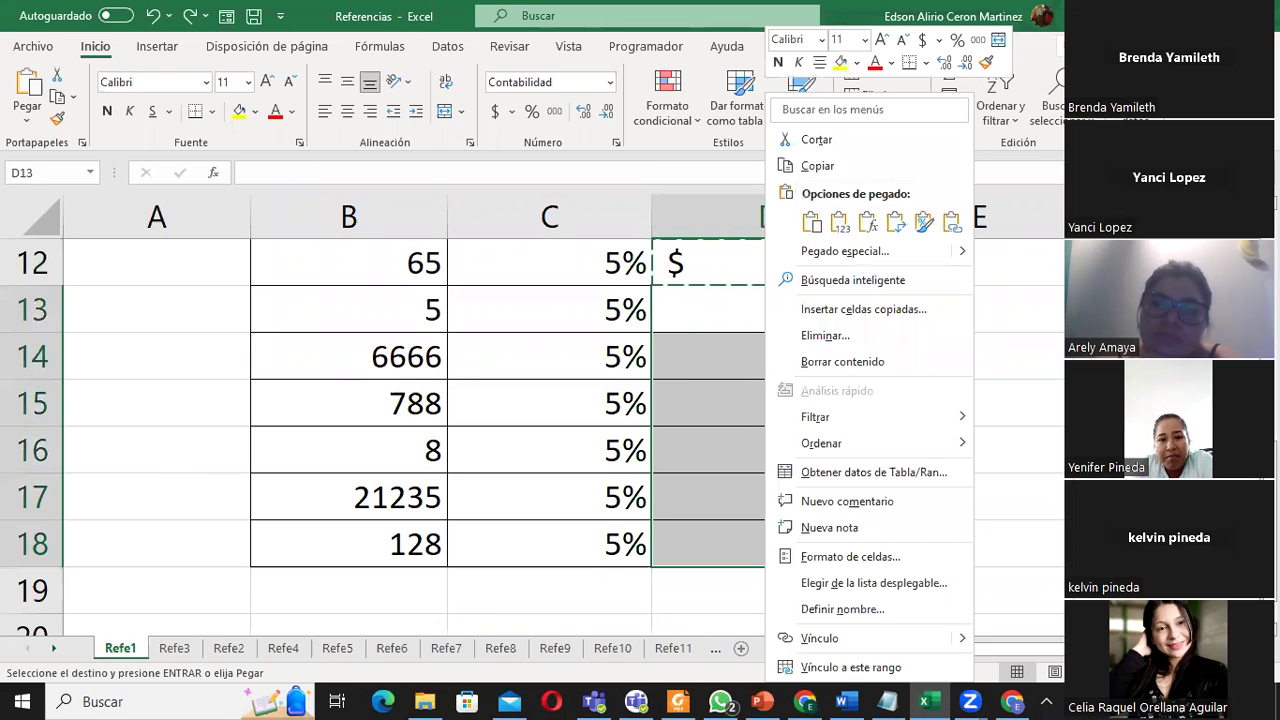
{"action": "key", "text": "Escape"}
{"action": "key", "text": "Escape"}
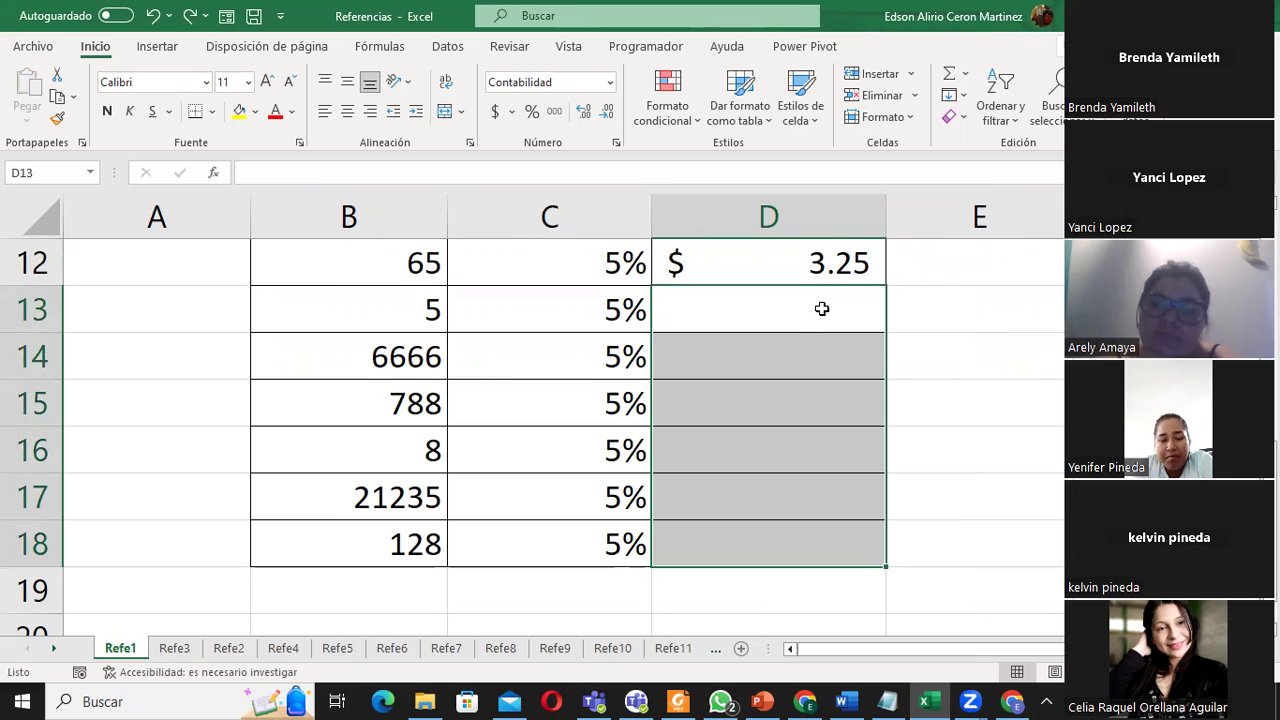
- Paste D12's formula into D13:D18, showing $0.25 through $6.40, and check D13
{"action": "key", "text": "Up"}
{"action": "key", "text": "ctrl+c"}
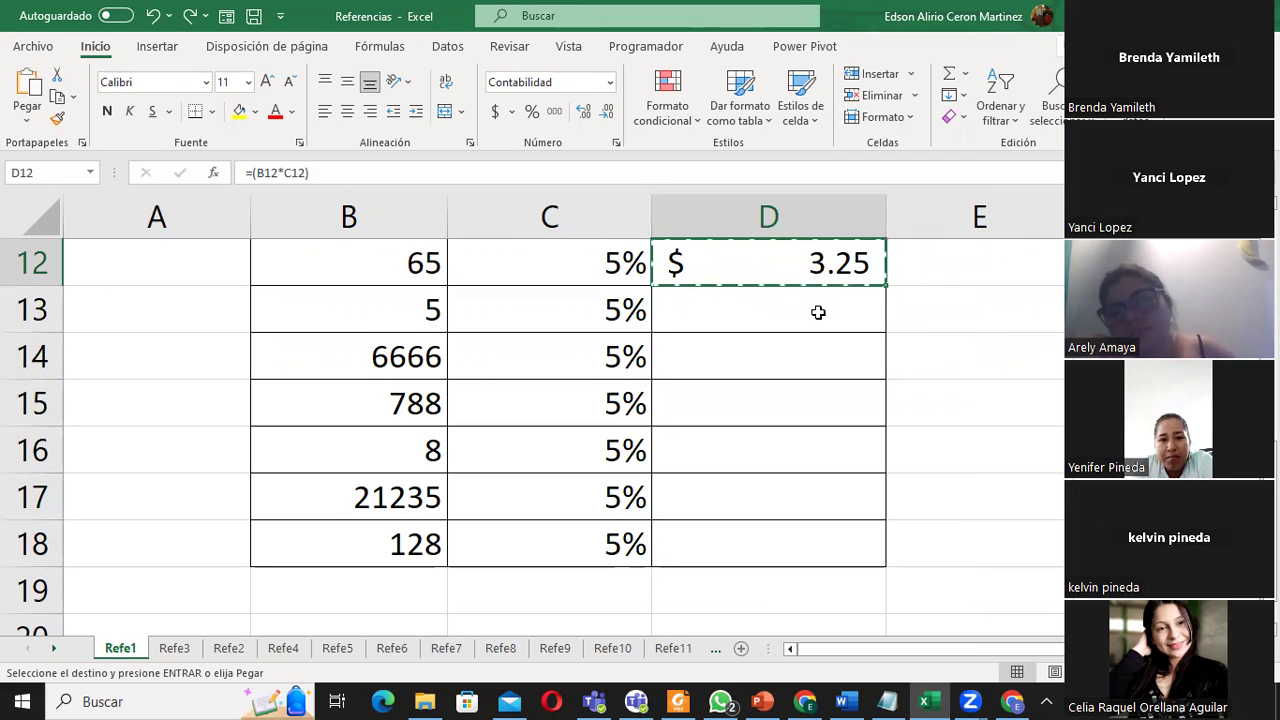
{"action": "left_click_drag", "start_coordinate": [818, 313], "coordinate": [817, 537]}
{"action": "key", "text": "ctrl+v"}
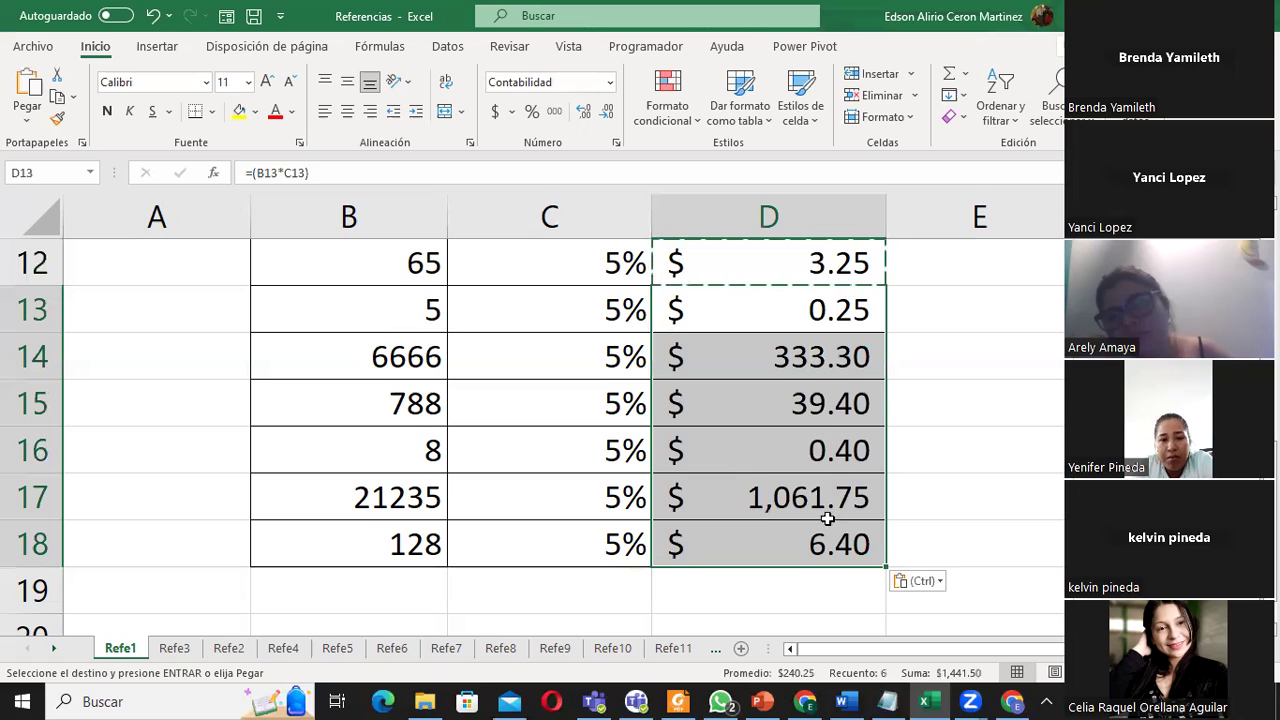
{"action": "key", "text": "Escape"}
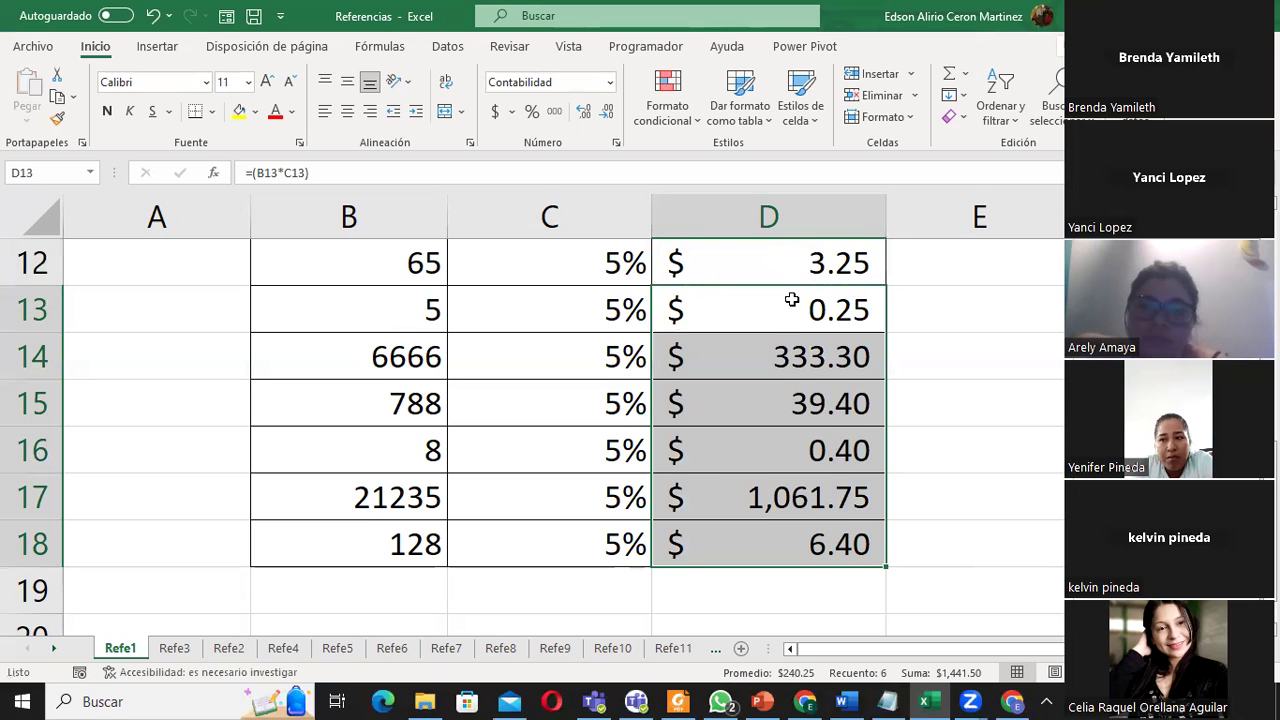
{"action": "left_click", "coordinate": [787, 306]}
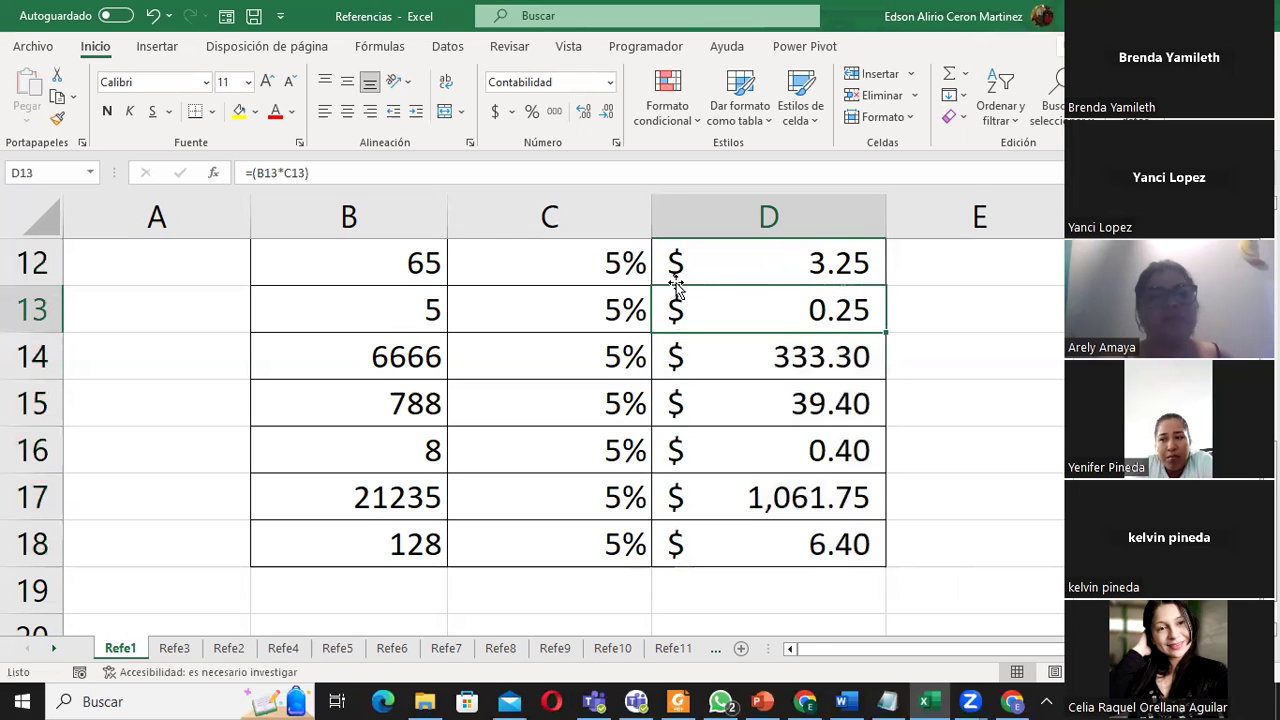
{"action": "double_click", "coordinate": [765, 303]}
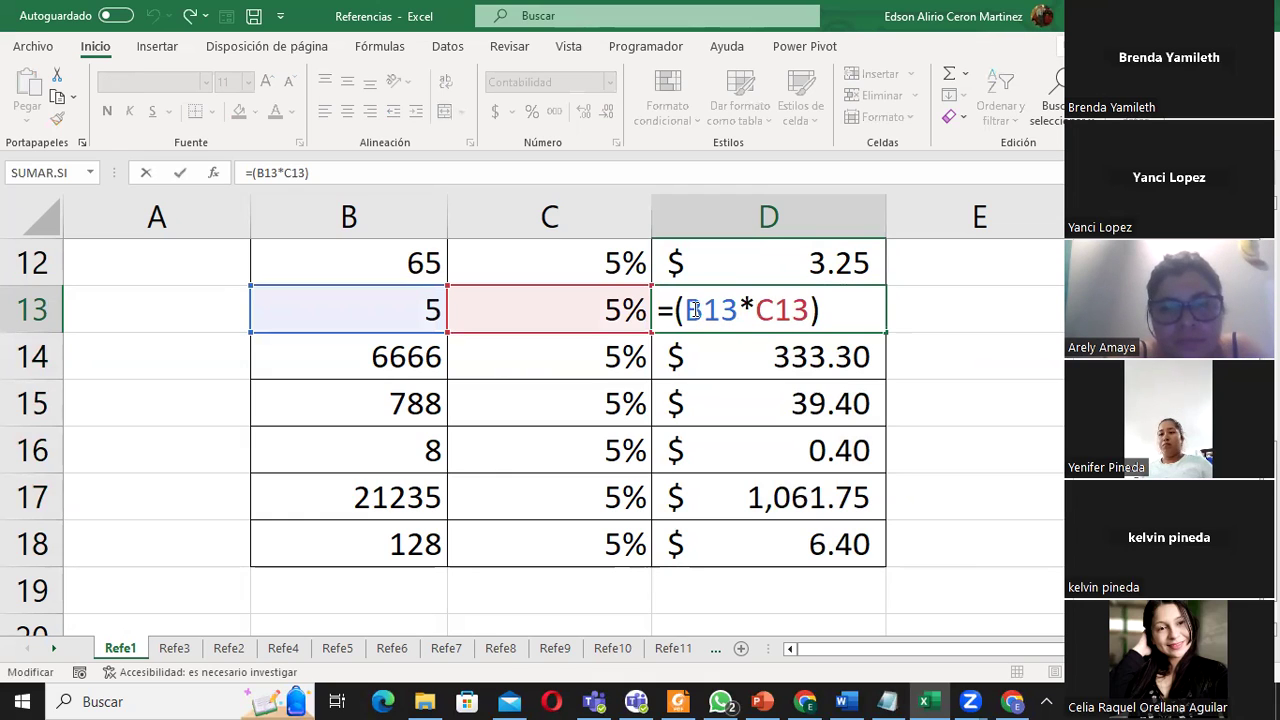
{"action": "left_click_drag", "start_coordinate": [686, 310], "coordinate": [817, 310]}
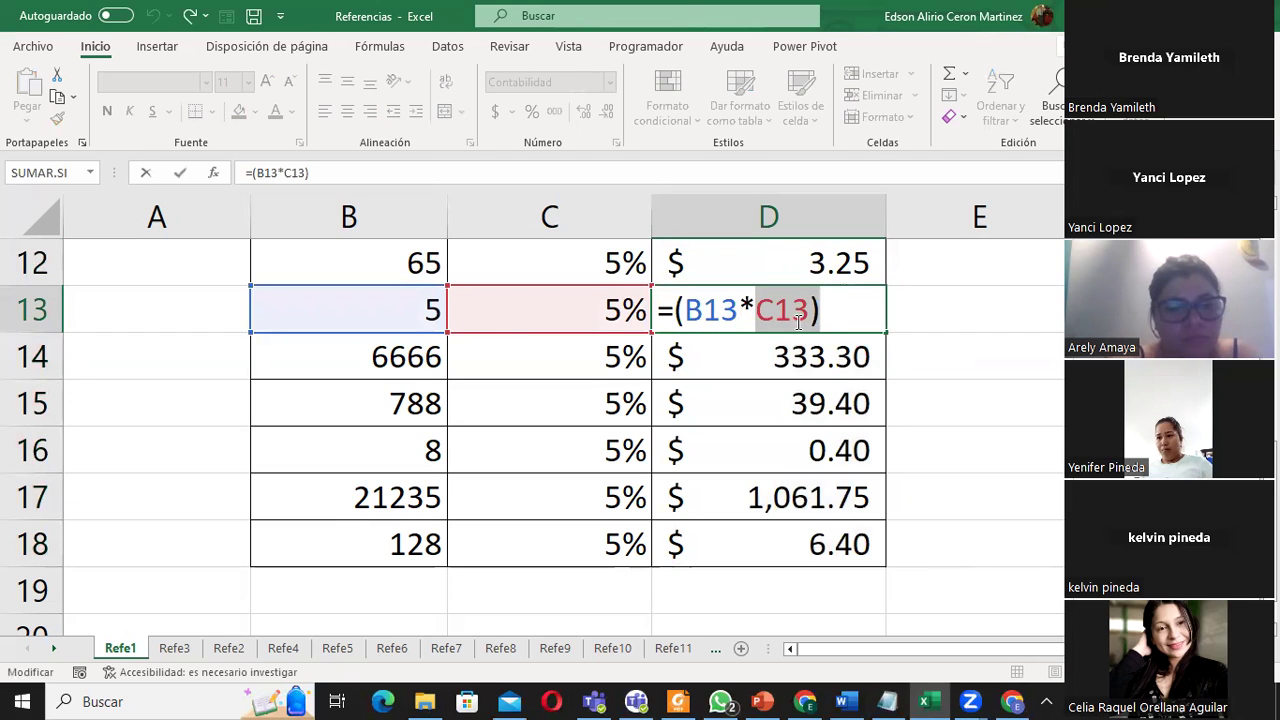
{"action": "key", "text": "Return"}
{"action": "double_click", "coordinate": [747, 358]}
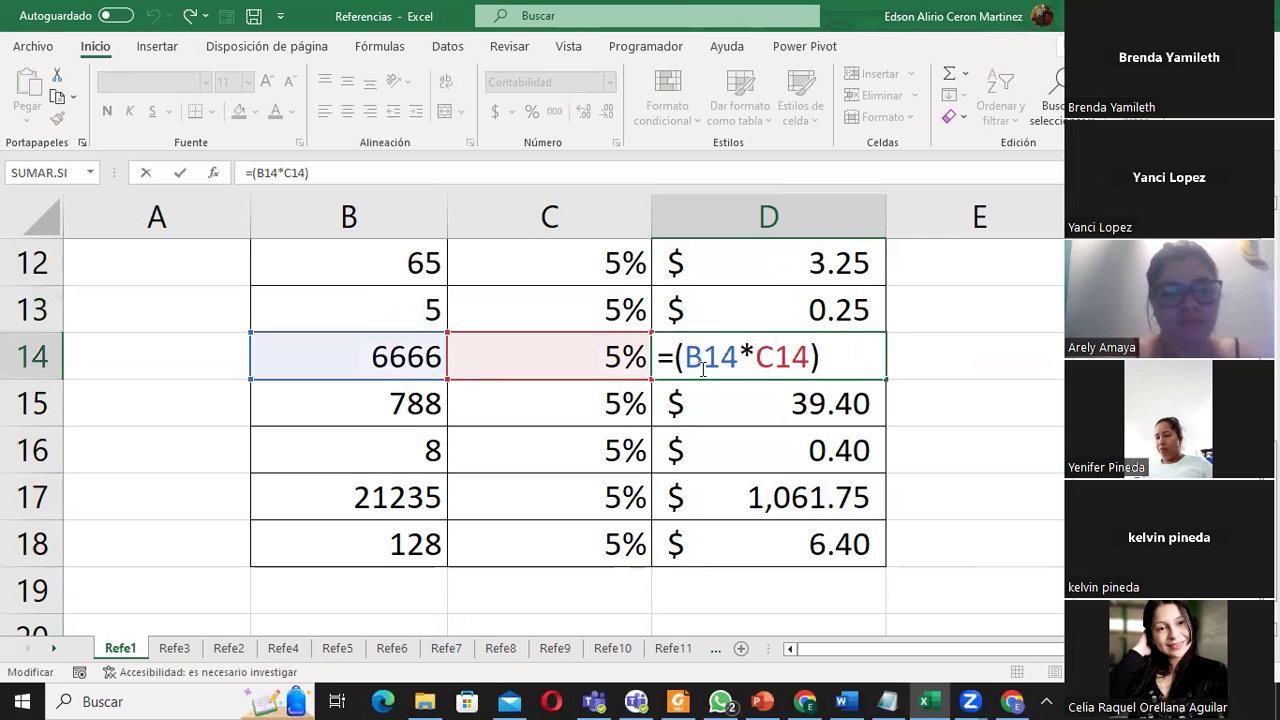
{"action": "key", "text": "Return"}
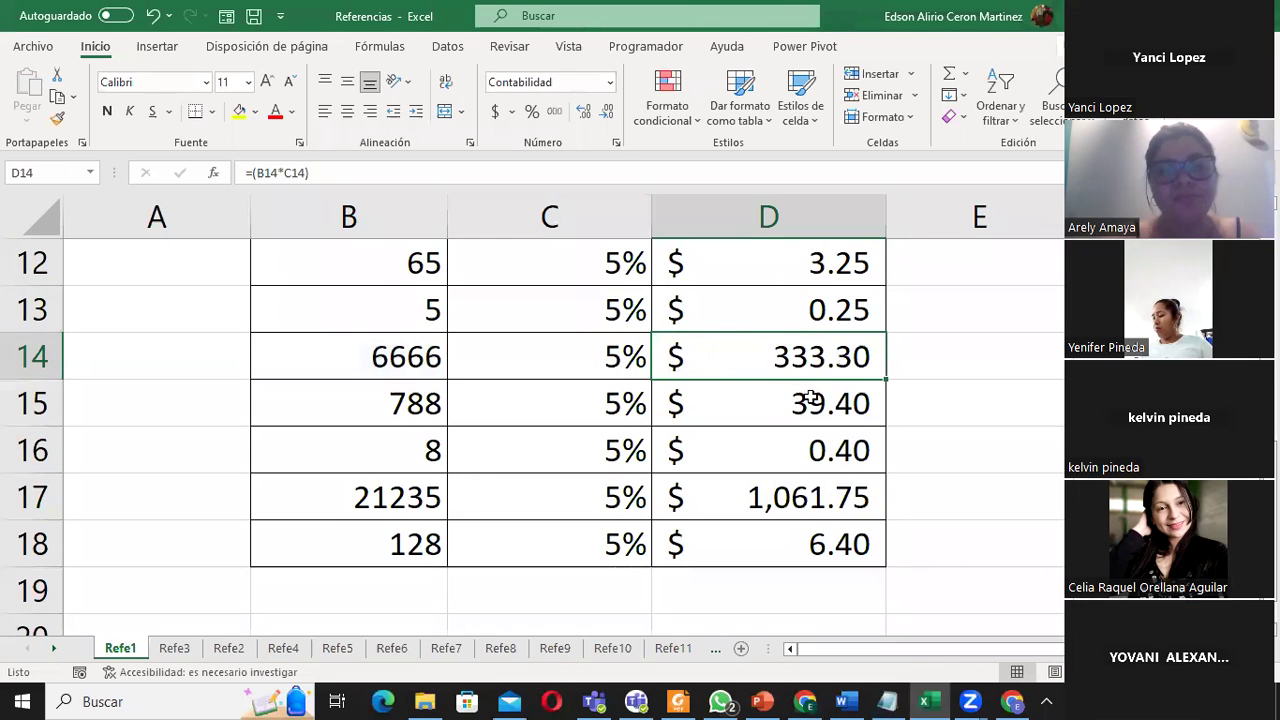
{"action": "double_click", "coordinate": [812, 400]}
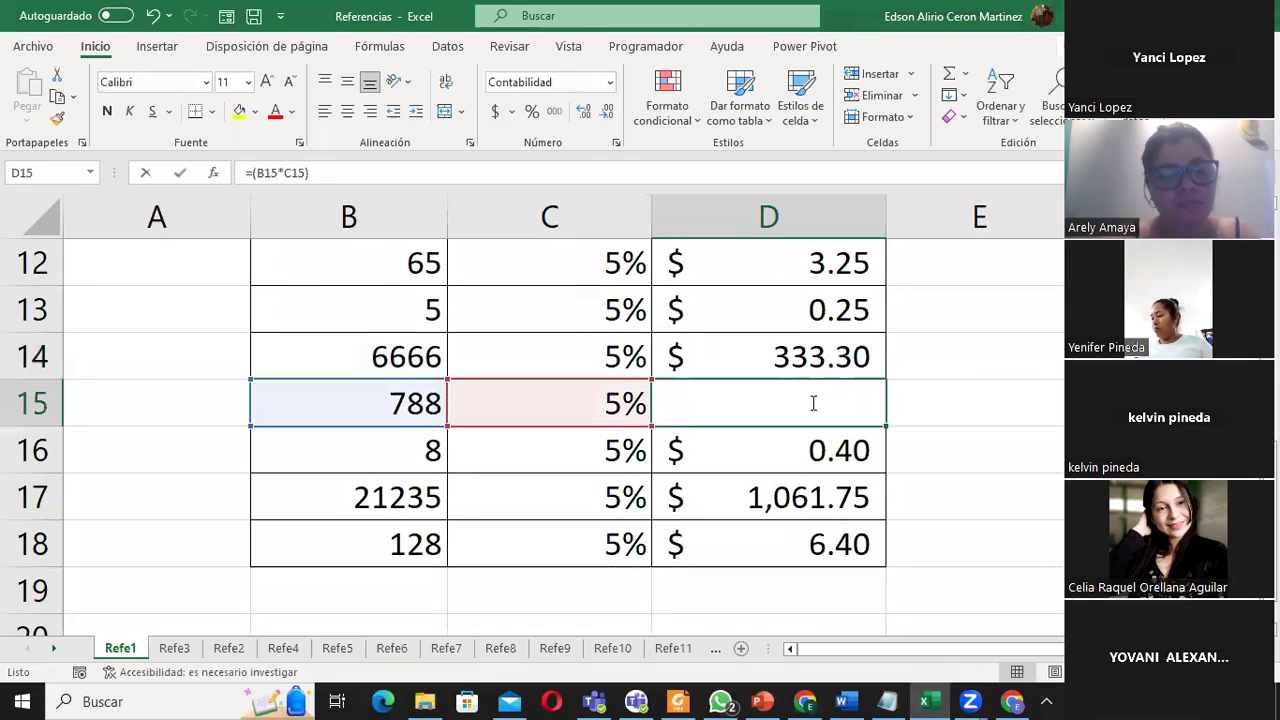
{"action": "key", "text": "Return"}
{"action": "double_click", "coordinate": [813, 452]}
{"action": "key", "text": "Return"}
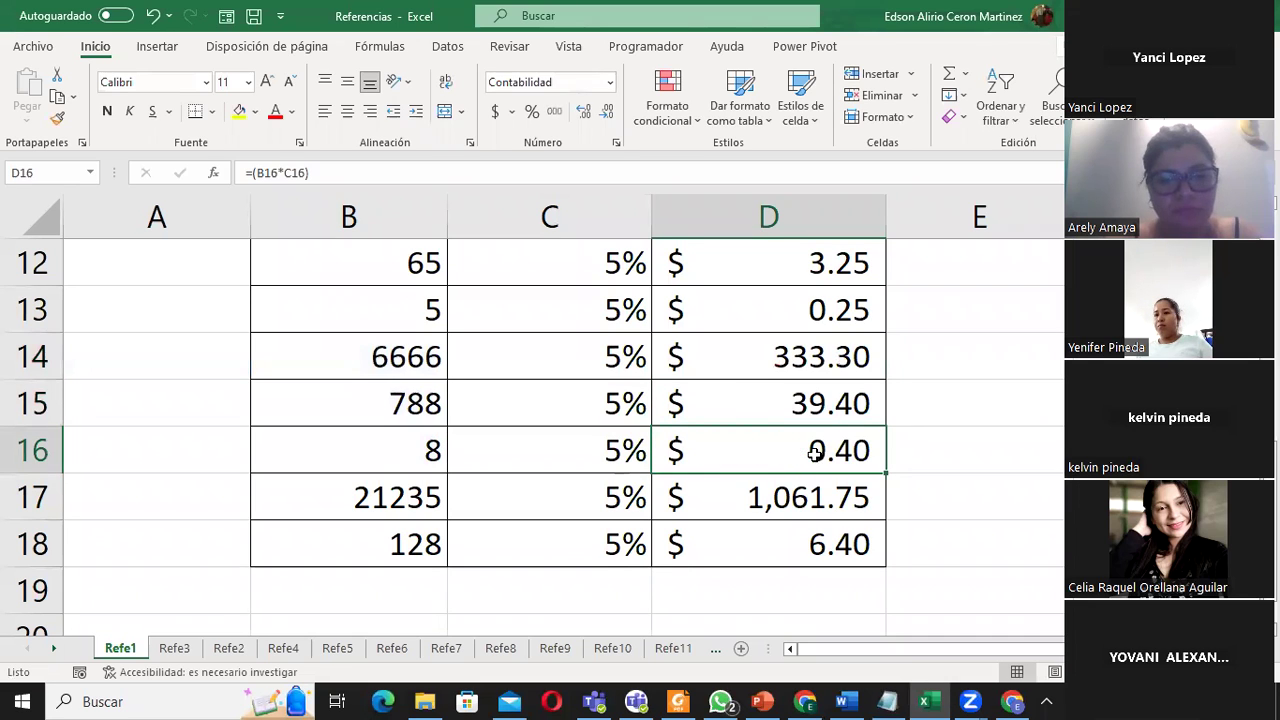
{"action": "double_click", "coordinate": [847, 497]}
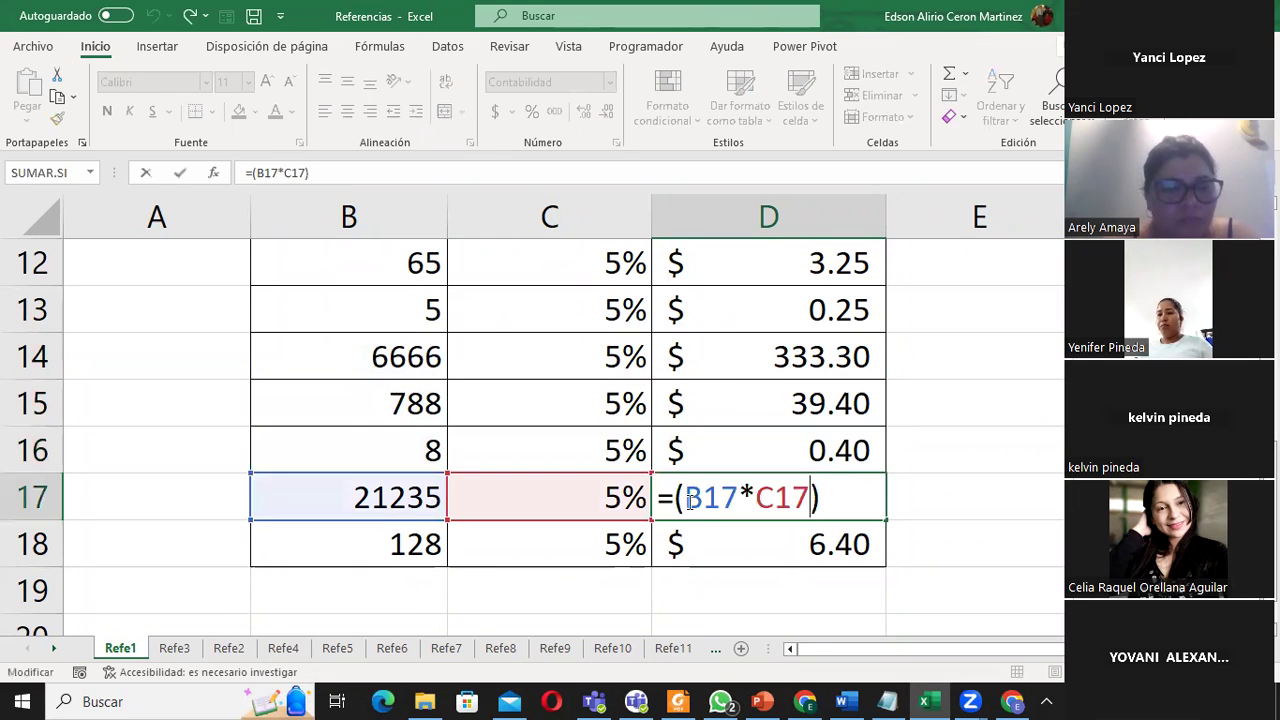
{"action": "left_click_drag", "start_coordinate": [689, 500], "coordinate": [811, 493]}
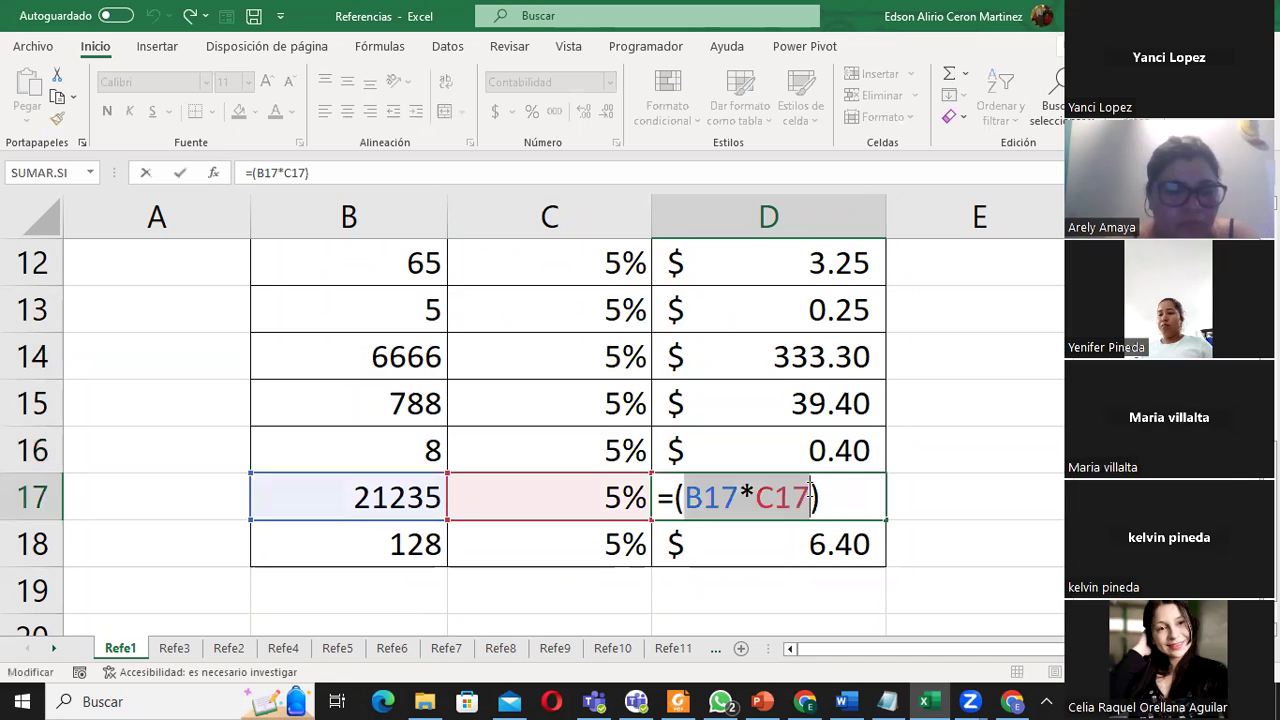
{"action": "mouse_move", "coordinate": [703, 497]}
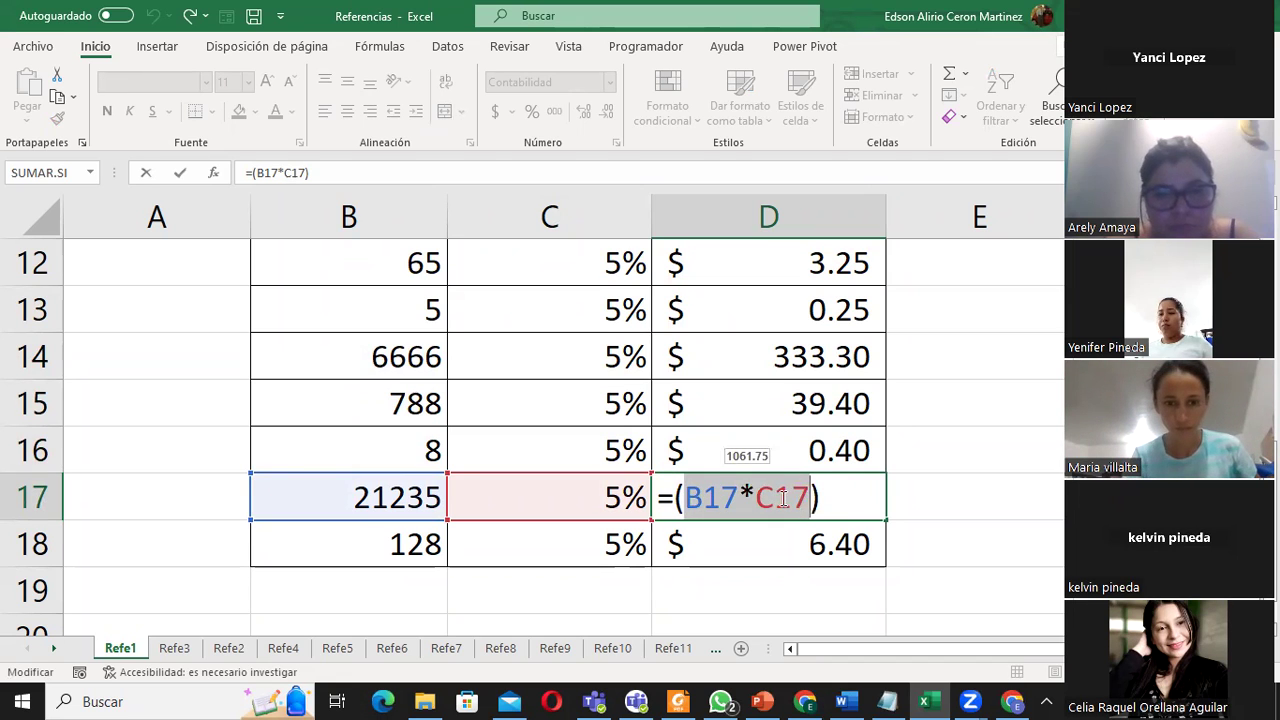
{"action": "key", "text": "Escape"}
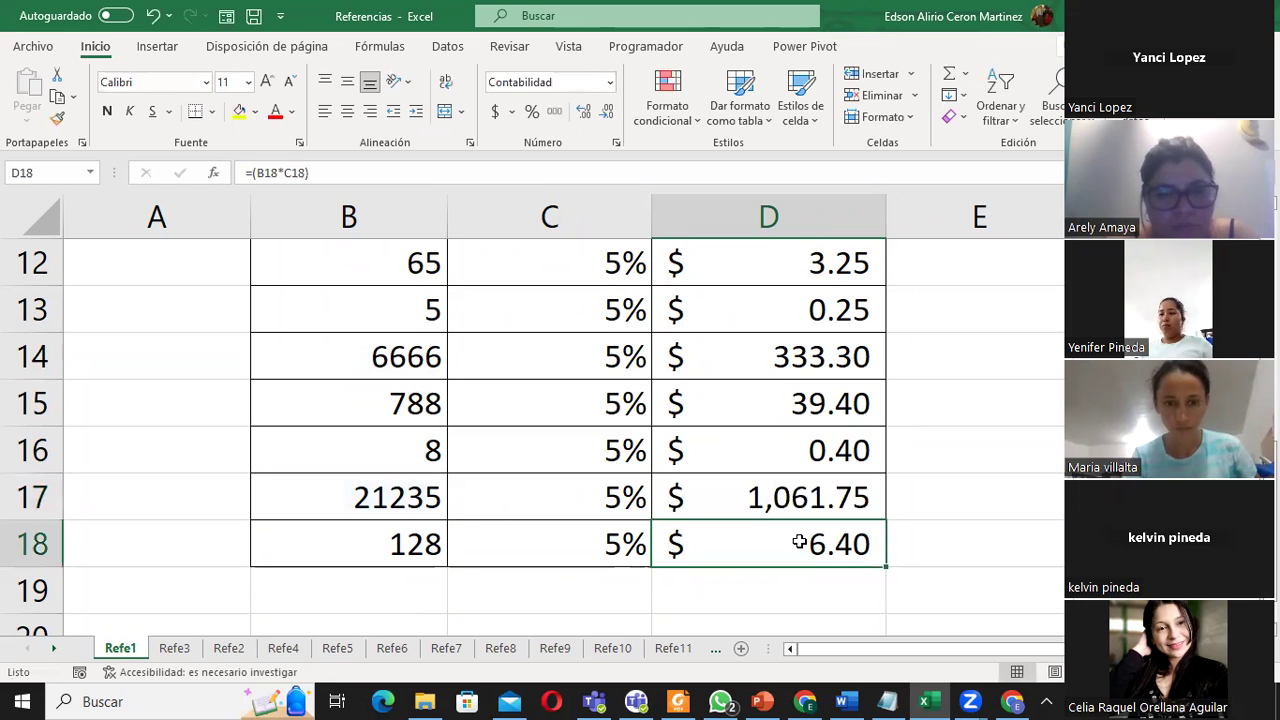
{"action": "double_click", "coordinate": [793, 542]}
{"action": "key", "text": "ctrl+Return"}
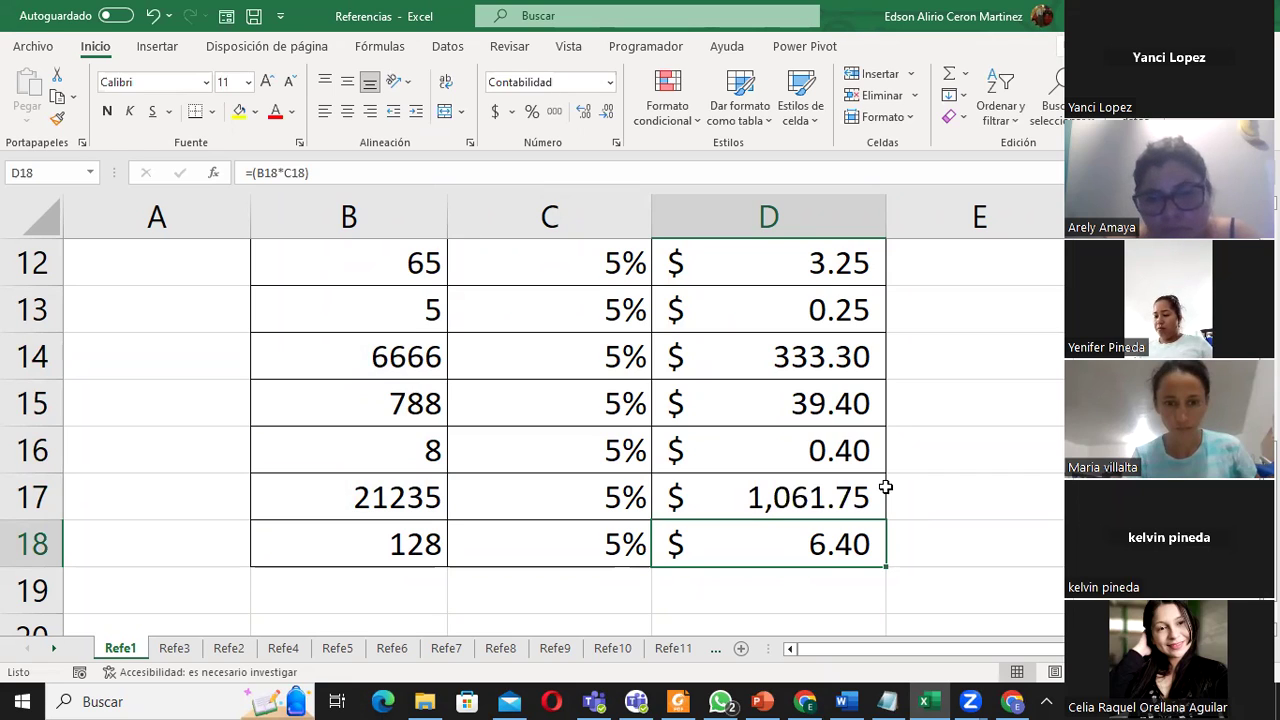
{"action": "left_click", "coordinate": [175, 648]}
{"action": "left_click", "coordinate": [230, 650]}
{"action": "left_click", "coordinate": [175, 648]}
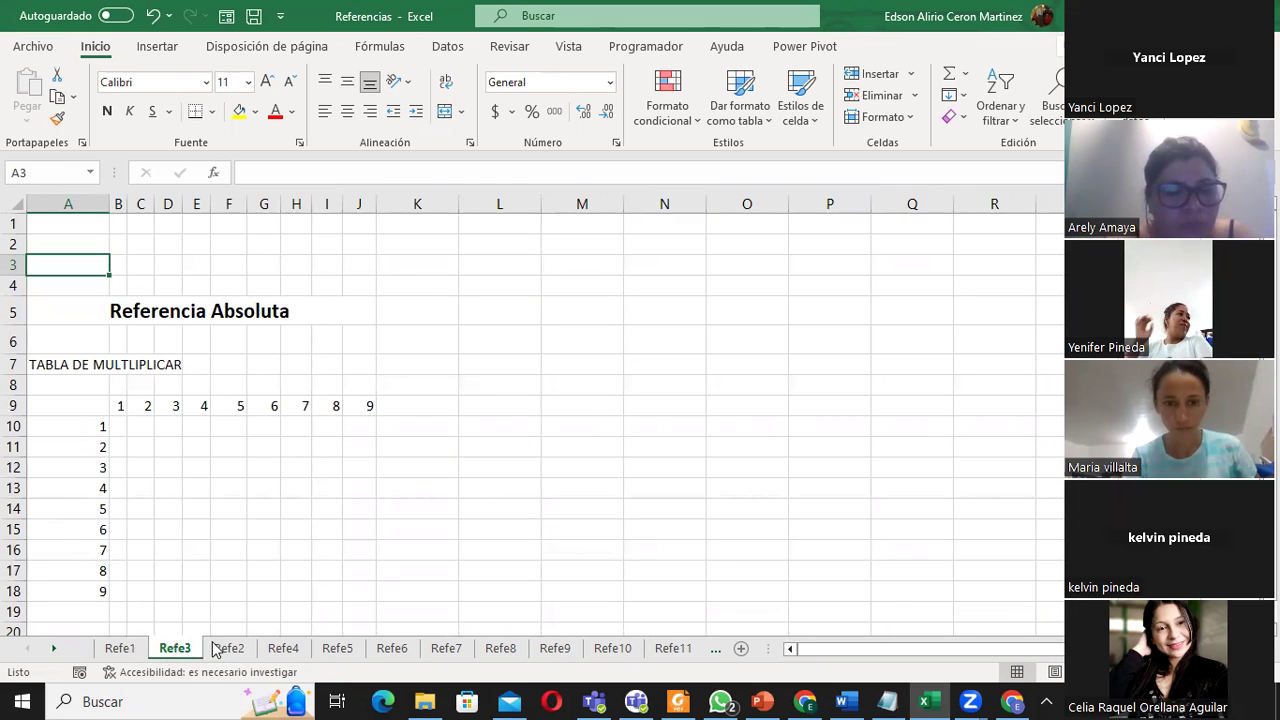
{"action": "left_click", "coordinate": [237, 649]}
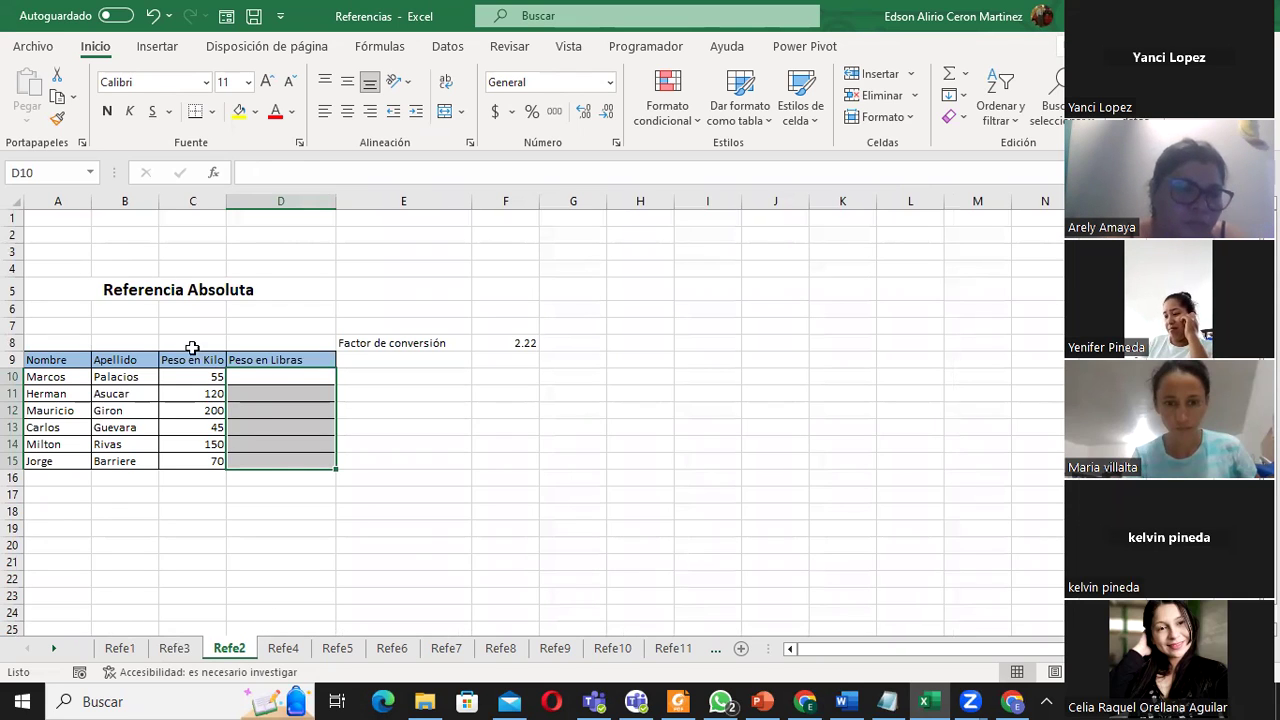
{"action": "left_click", "coordinate": [192, 345]}
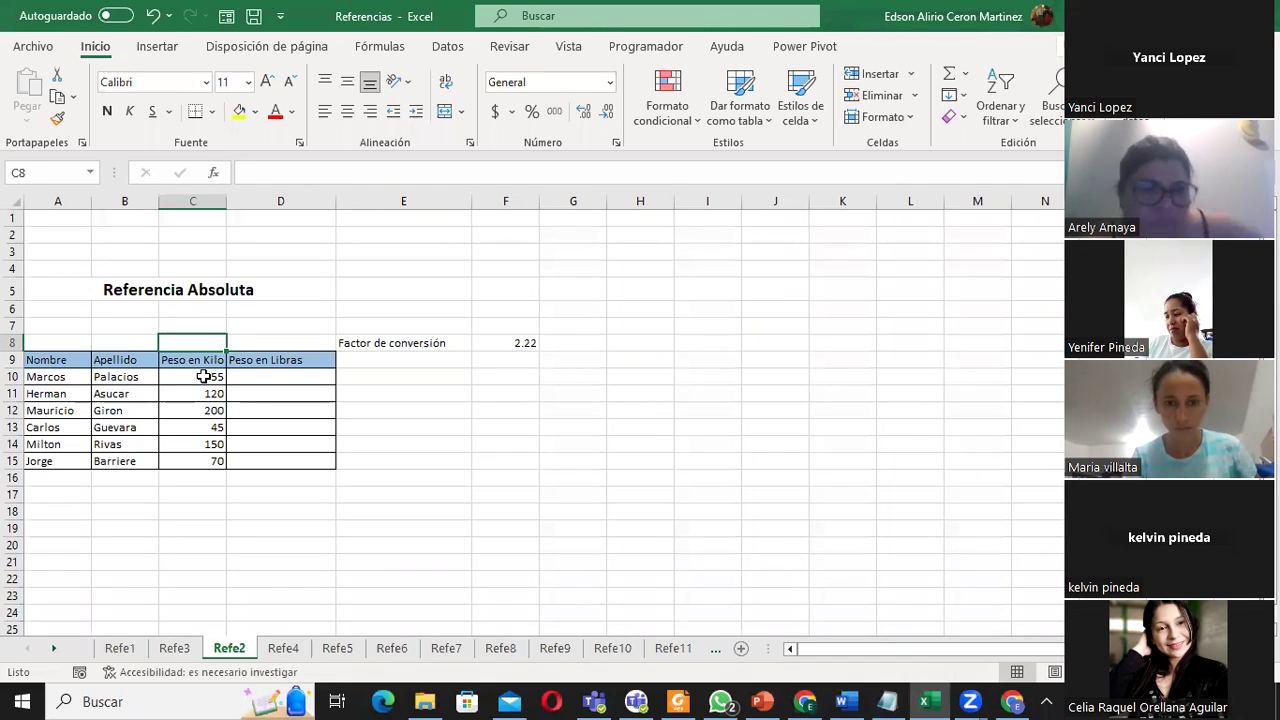
{"action": "left_click", "coordinate": [203, 376]}
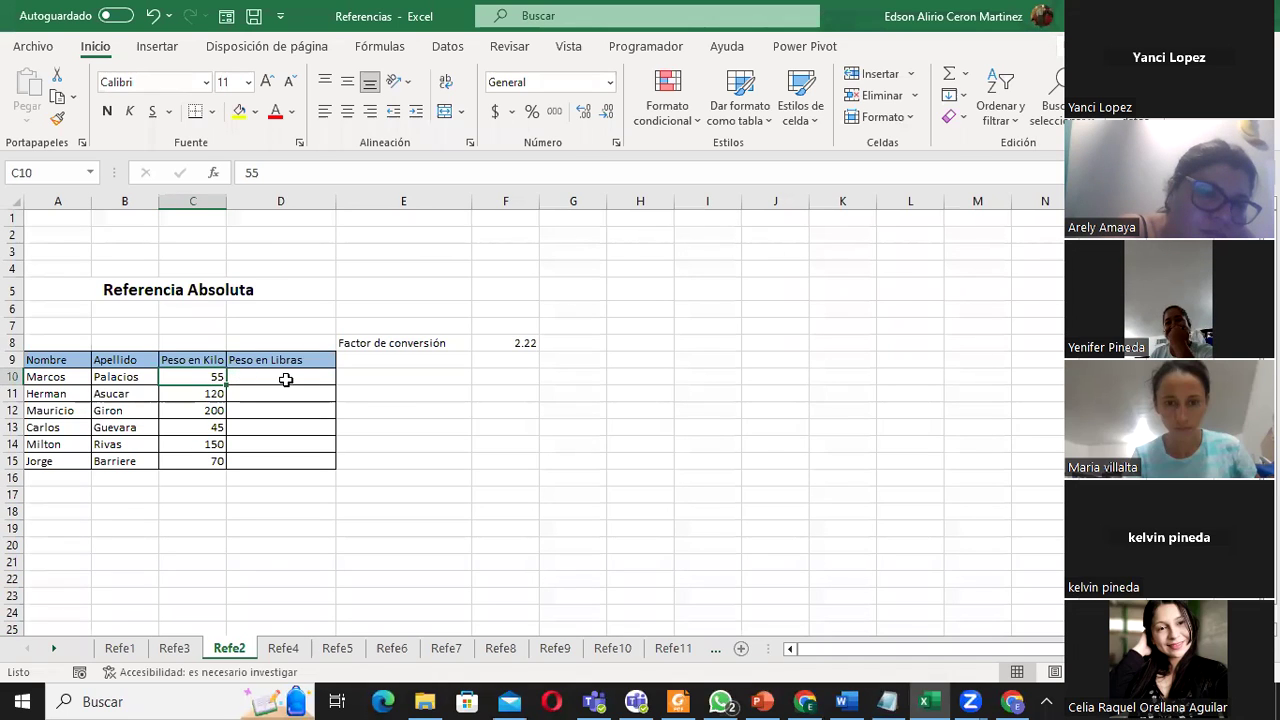
{"action": "left_click", "coordinate": [286, 379]}
{"action": "left_click", "coordinate": [200, 394]}
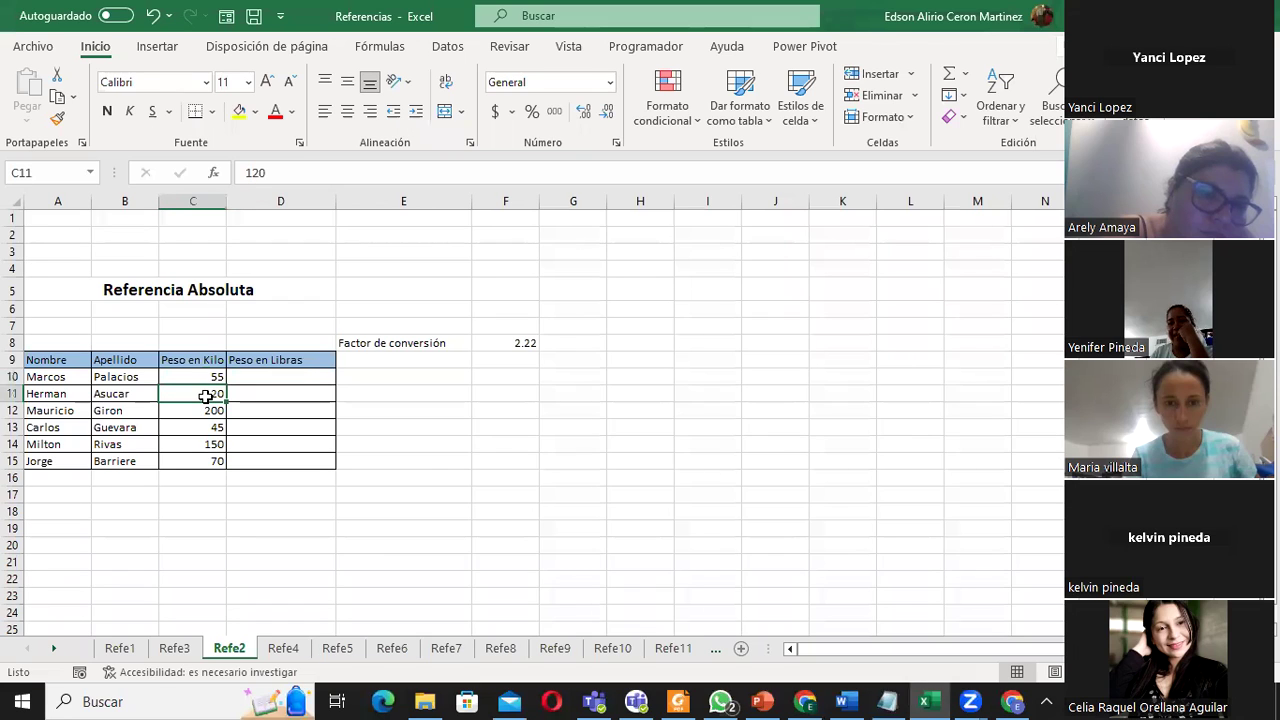
{"action": "left_click", "coordinate": [302, 394]}
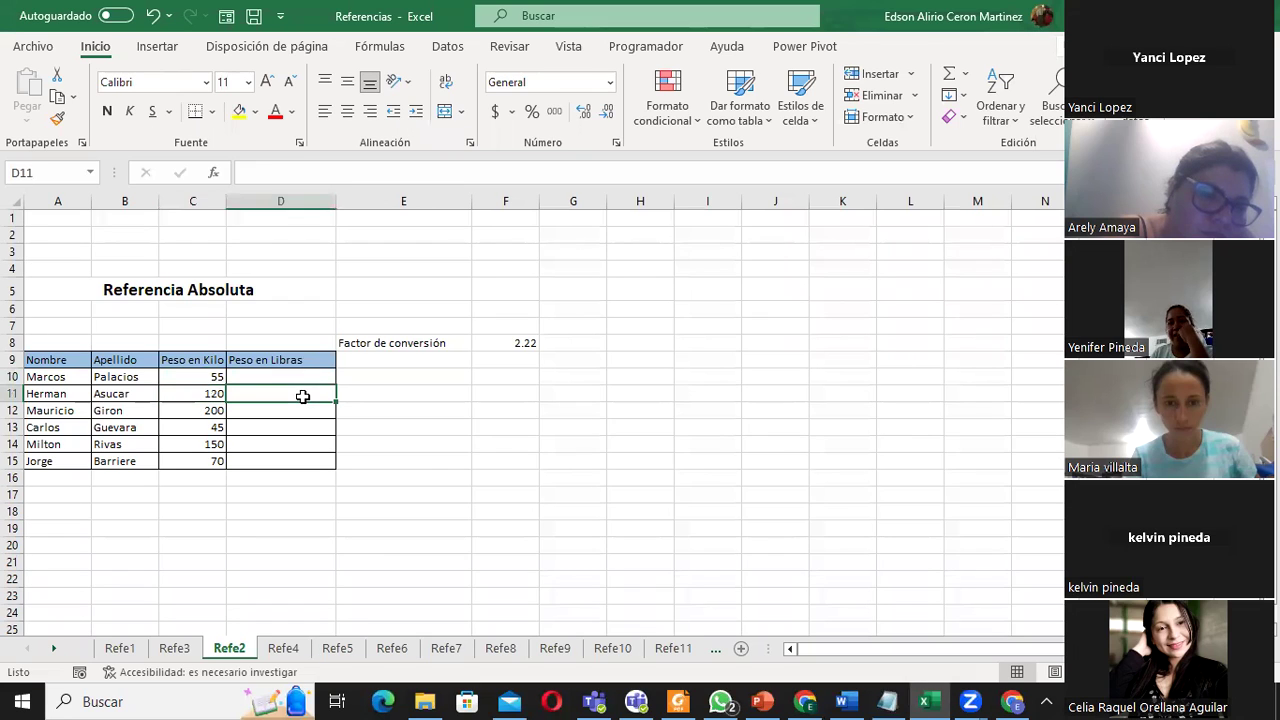
- Zoom in on Refe2 and point out the 2.22 factor in F8 and the 55-kilo weight in C10
{"action": "scroll", "coordinate": [786, 422], "scroll_direction": "up", "scroll_amount": 1}
{"action": "scroll", "coordinate": [786, 422], "scroll_direction": "up", "scroll_amount": 1}
{"action": "scroll", "coordinate": [786, 422], "scroll_direction": "up", "scroll_amount": 2}
{"action": "left_click", "coordinate": [786, 422]}
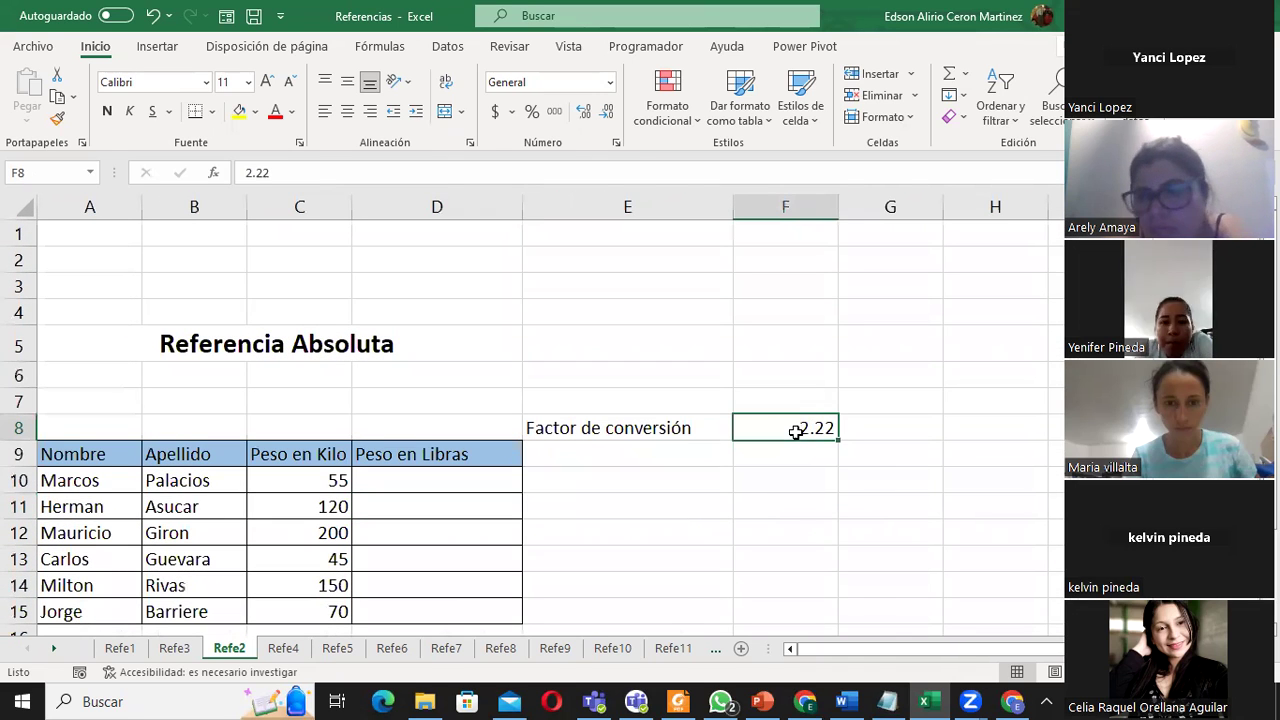
{"action": "left_click", "coordinate": [305, 484]}
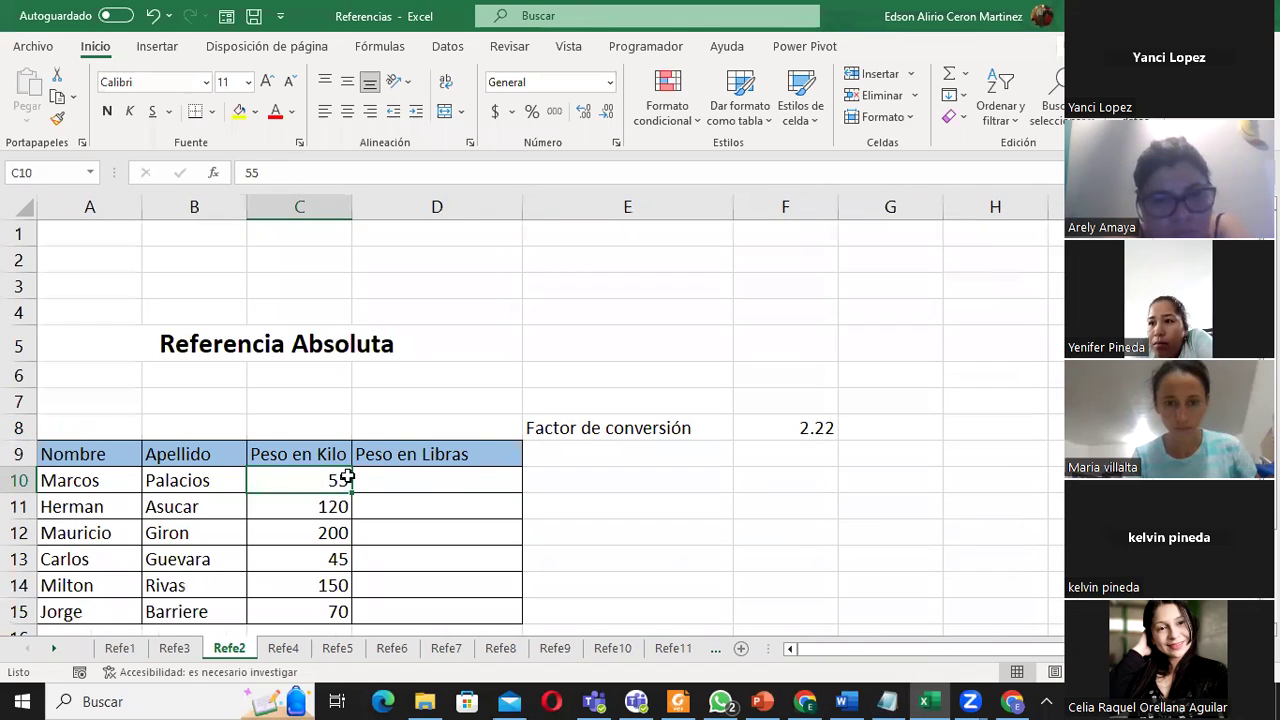
{"action": "left_click", "coordinate": [805, 428]}
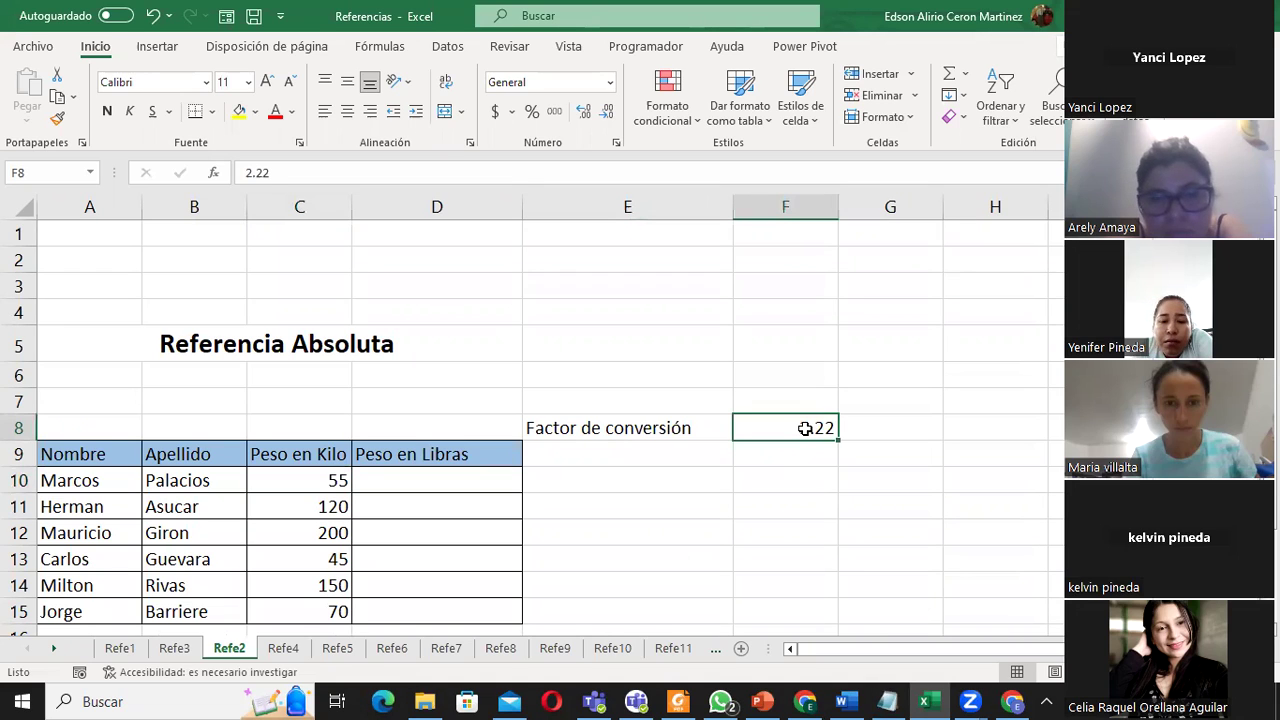
{"action": "left_click", "coordinate": [403, 483]}
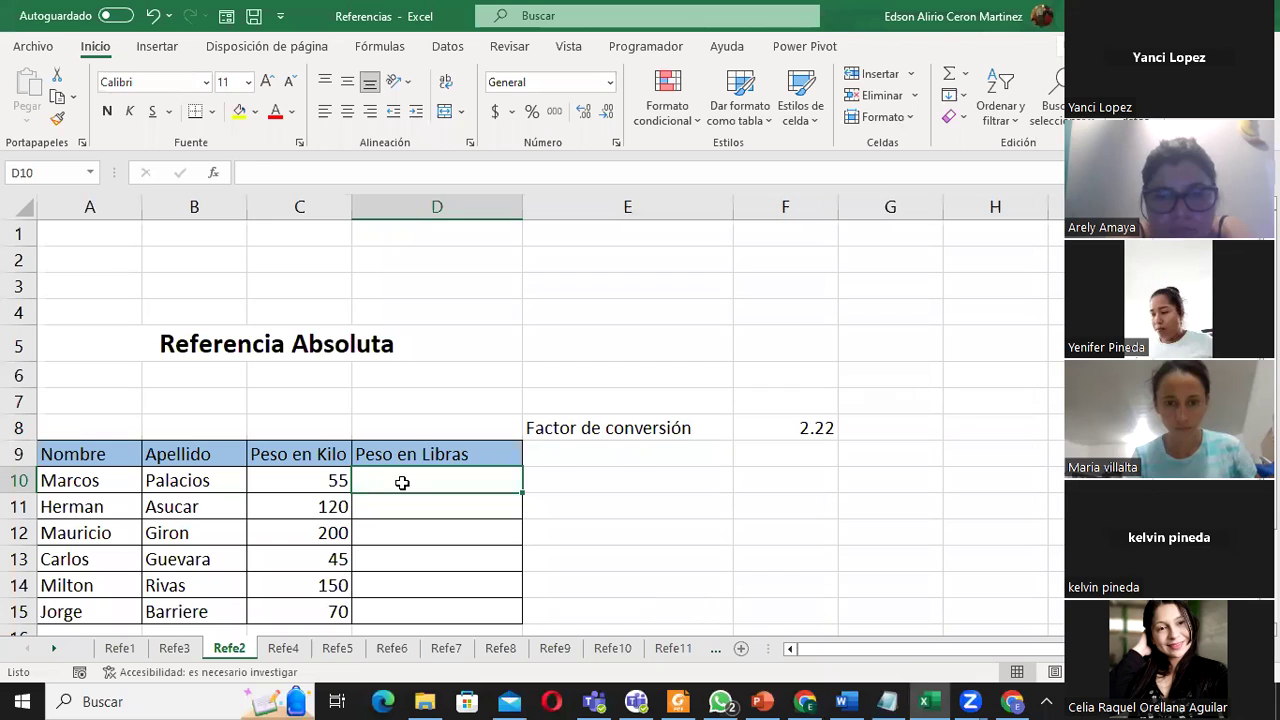
- Enter =(C10*F8) in D10 to convert 55 kilos to 122.1 pounds, then recheck the formula
{"action": "type", "text": "=("}
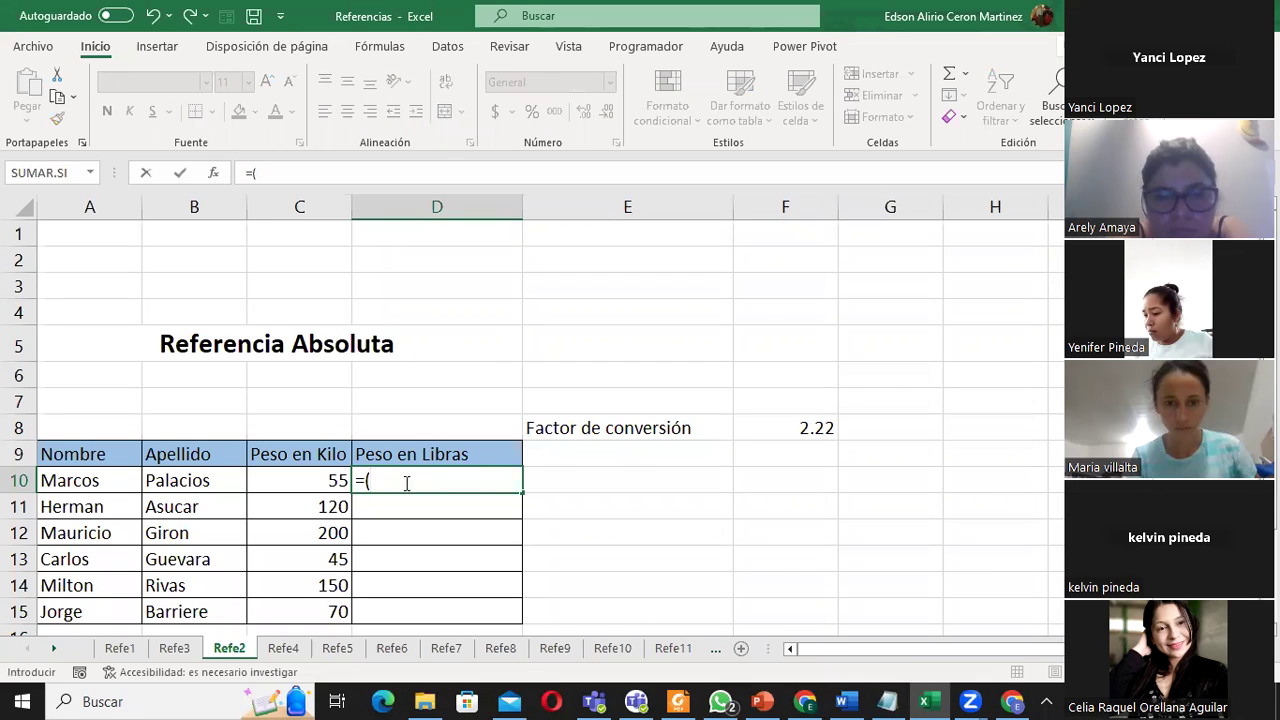
{"action": "left_click", "coordinate": [296, 484]}
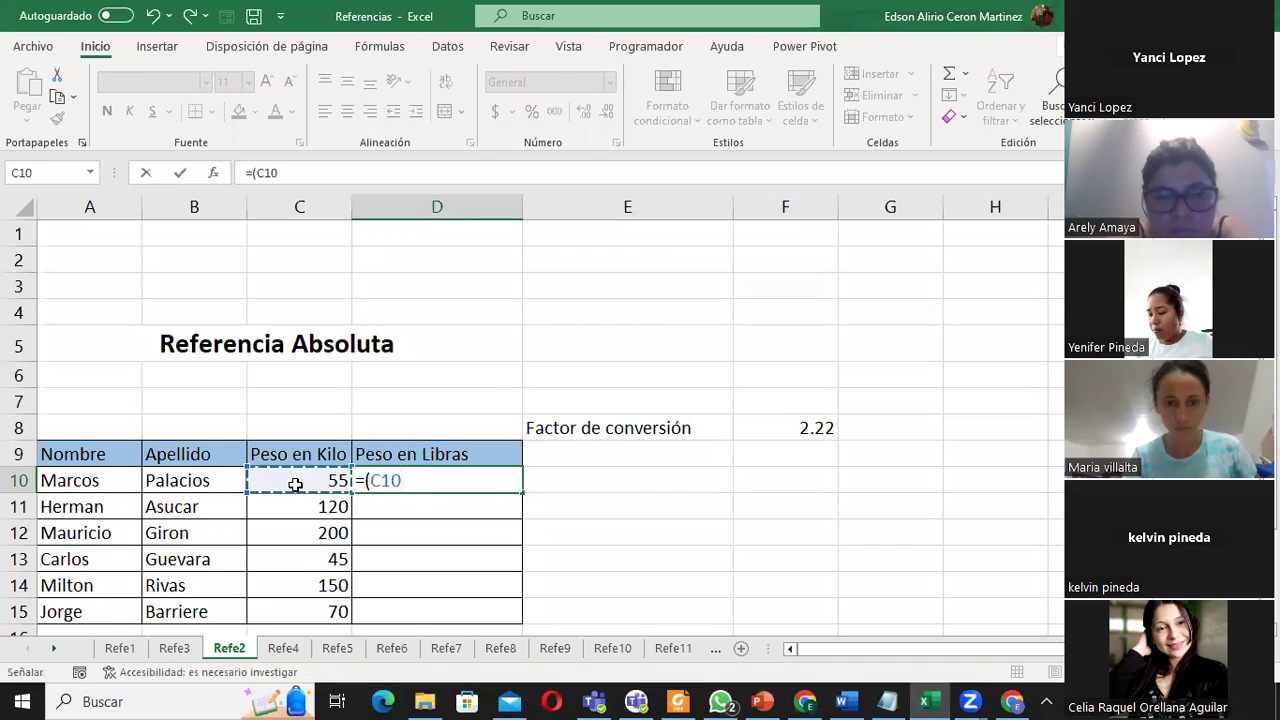
{"action": "type", "text": "*"}
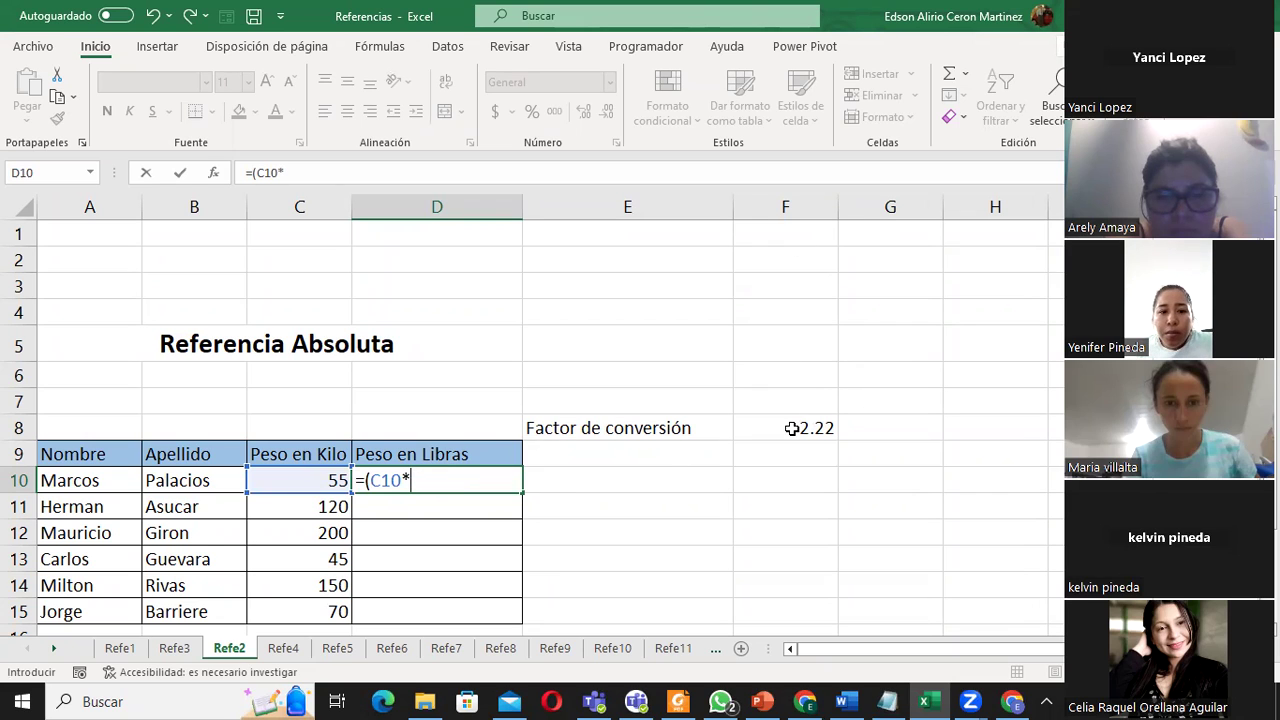
{"action": "left_click", "coordinate": [791, 428]}
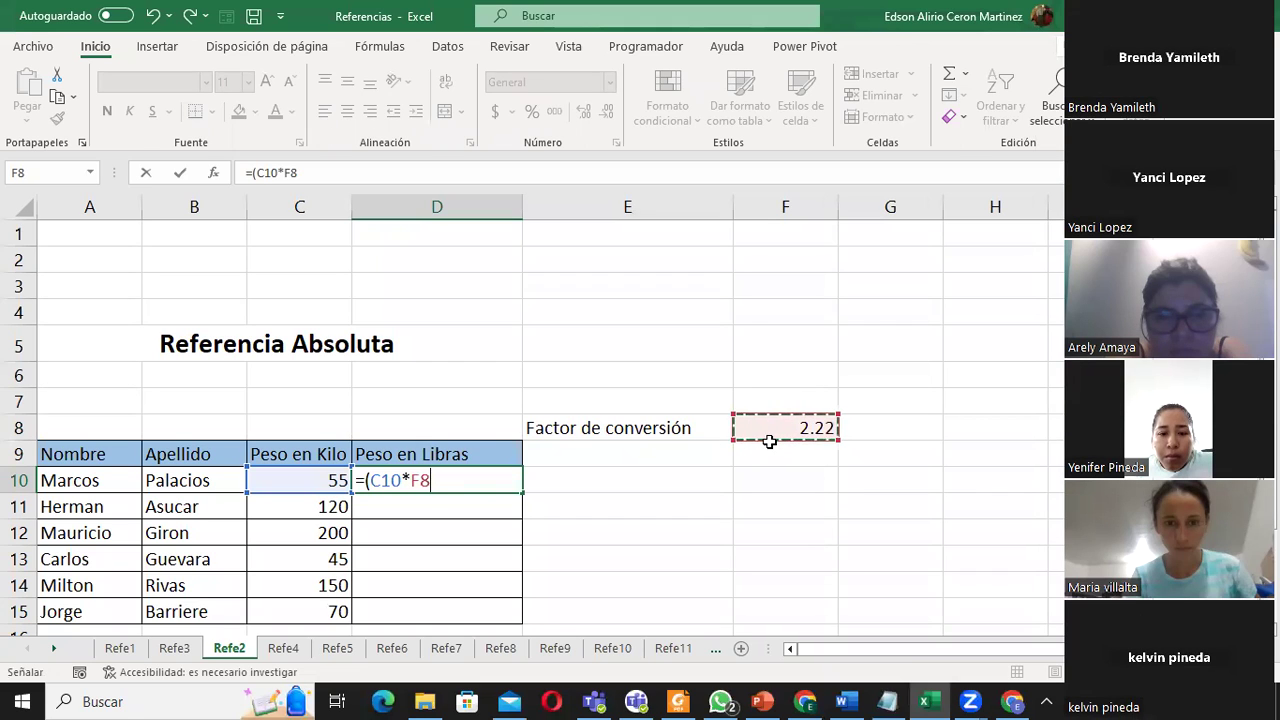
{"action": "type", "text": ")"}
{"action": "key", "text": "Return"}
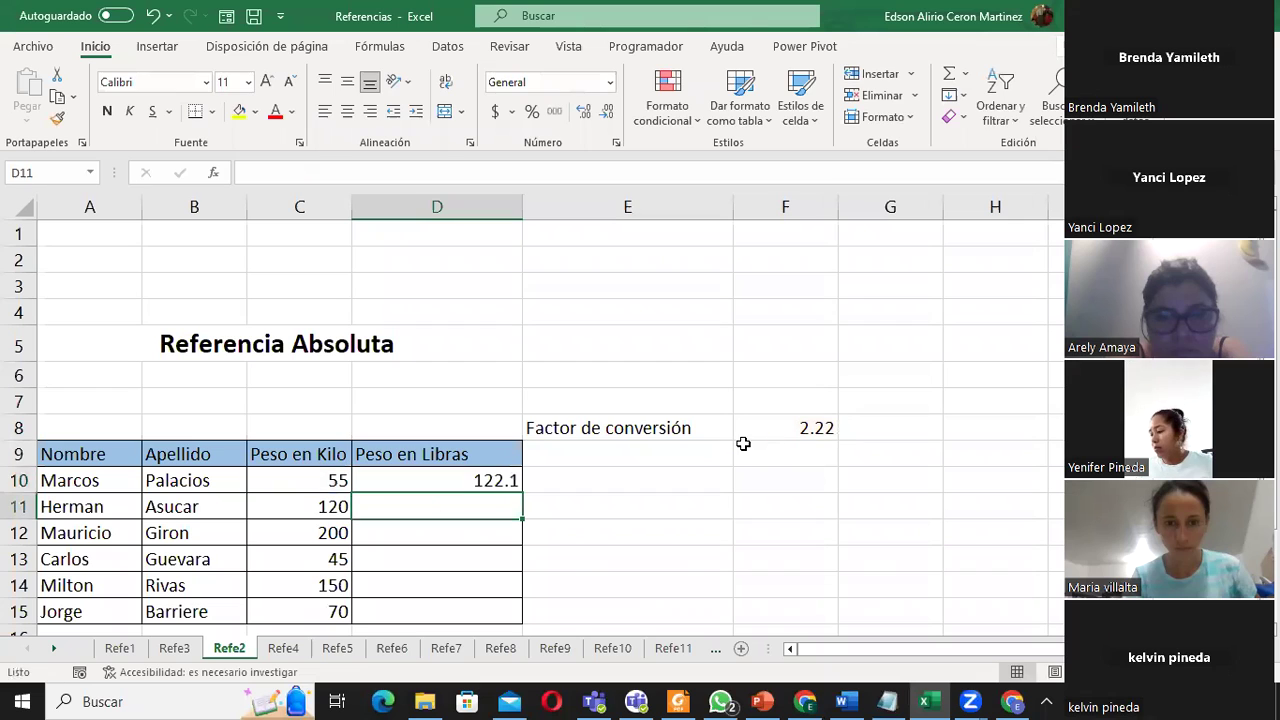
{"action": "scroll", "coordinate": [681, 515], "scroll_direction": "down", "scroll_amount": 1}
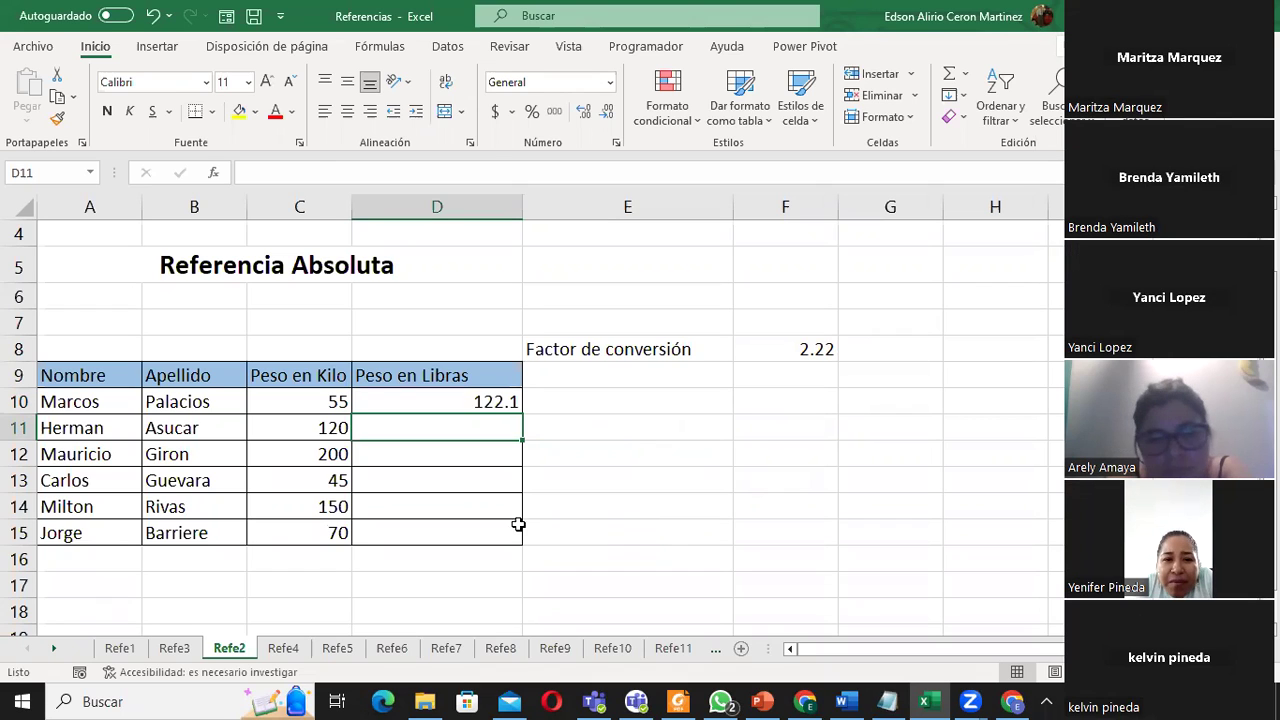
{"action": "left_click", "coordinate": [495, 385]}
{"action": "left_click", "coordinate": [466, 400]}
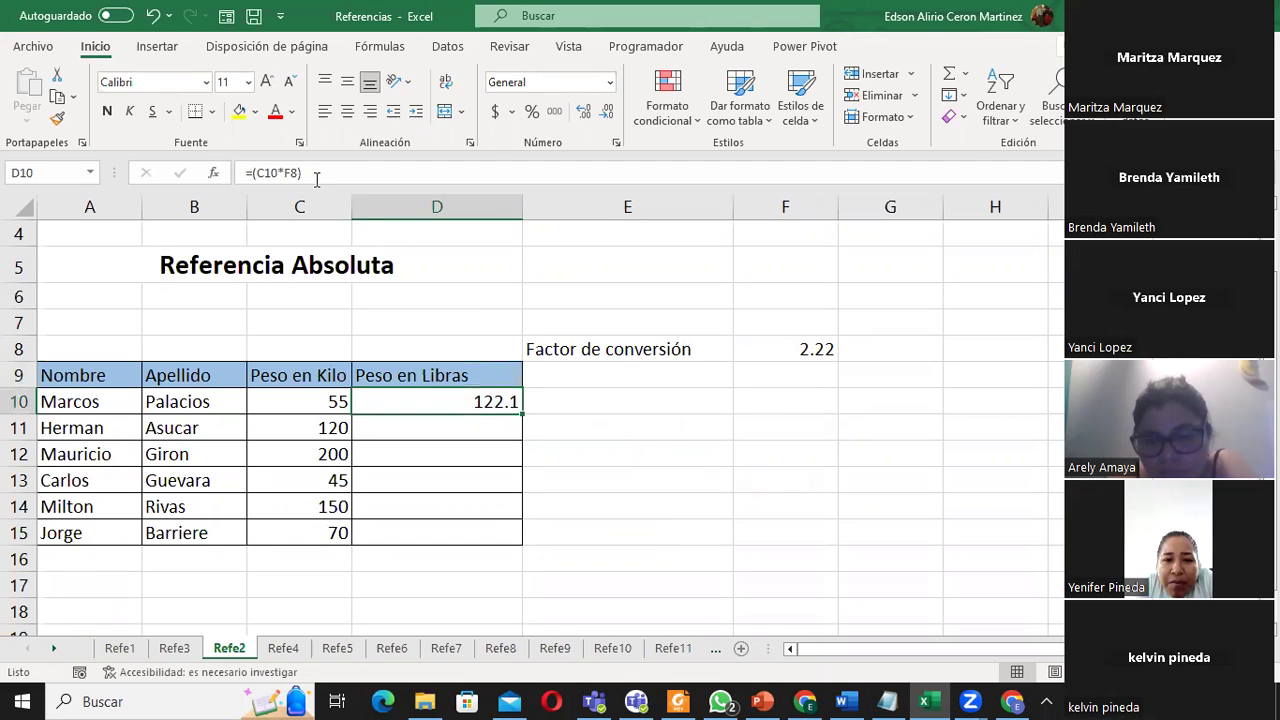
{"action": "left_click", "coordinate": [316, 173]}
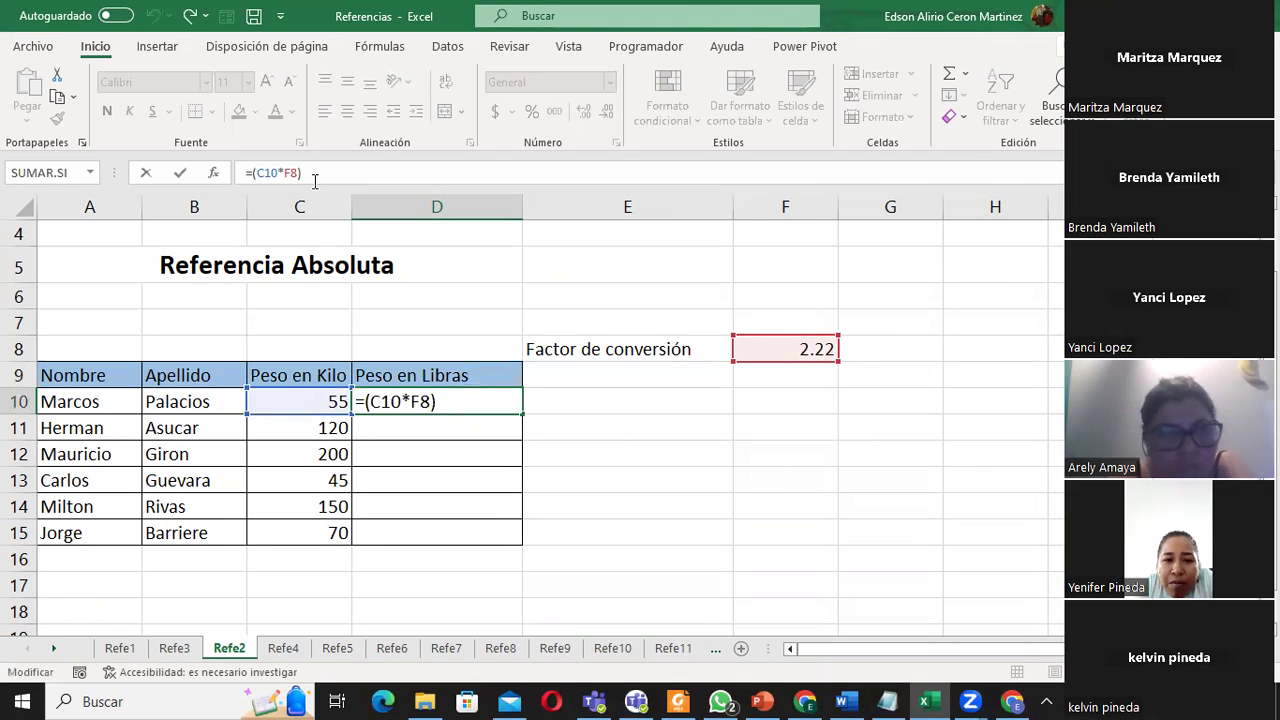
{"action": "key", "text": "ctrl+Return"}
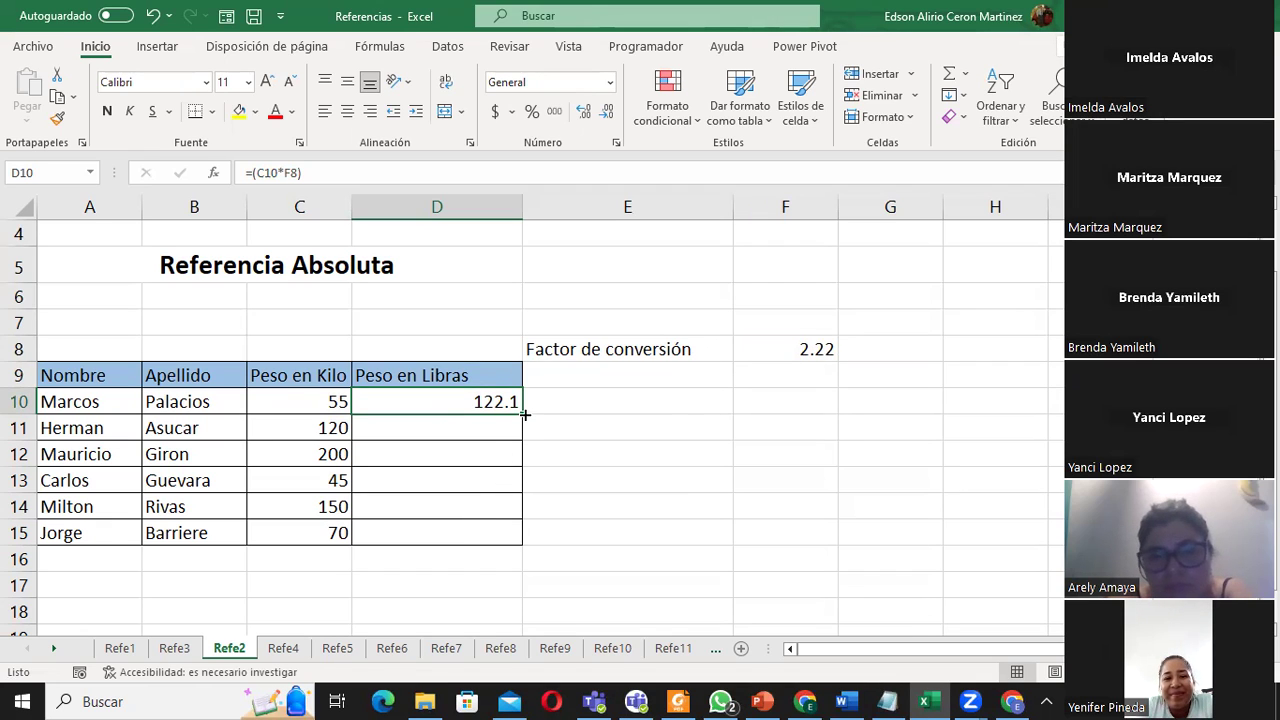
- Fill D10's formula down to D15 and inspect D11's shifted =(C11*F9) showing 0
{"action": "left_click_drag", "start_coordinate": [525, 413], "coordinate": [524, 542]}
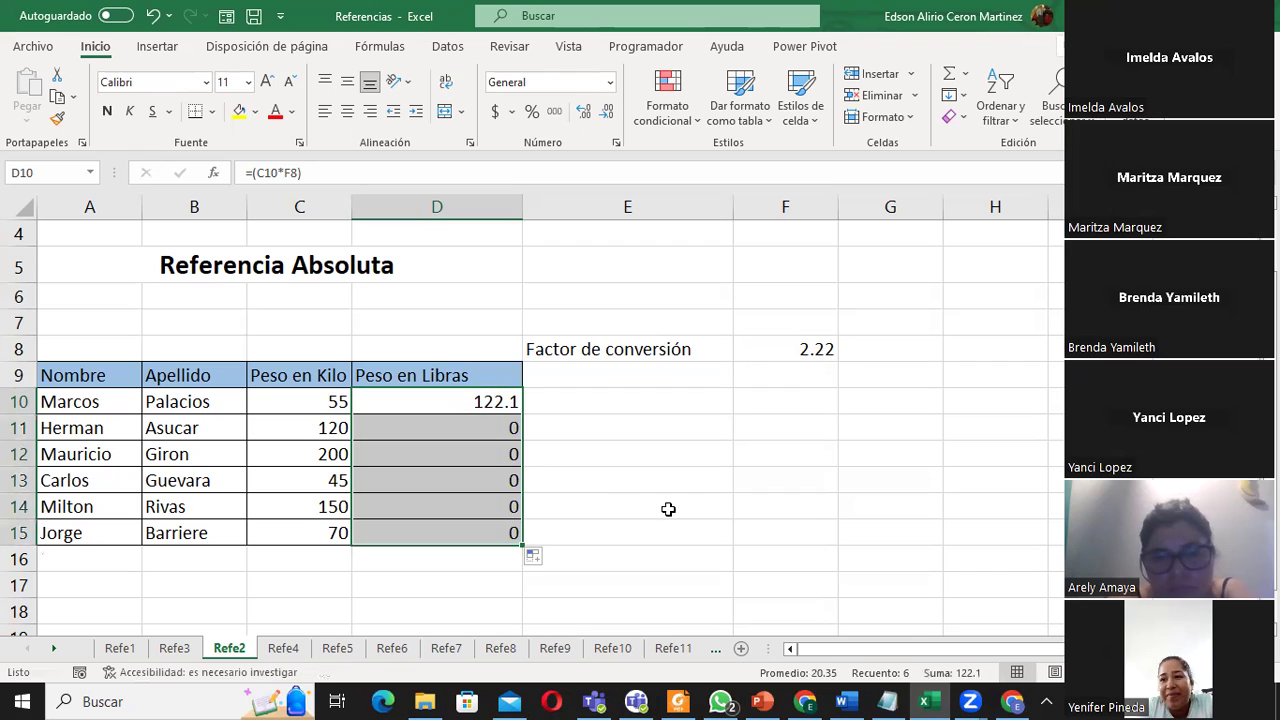
{"action": "left_click", "coordinate": [479, 436]}
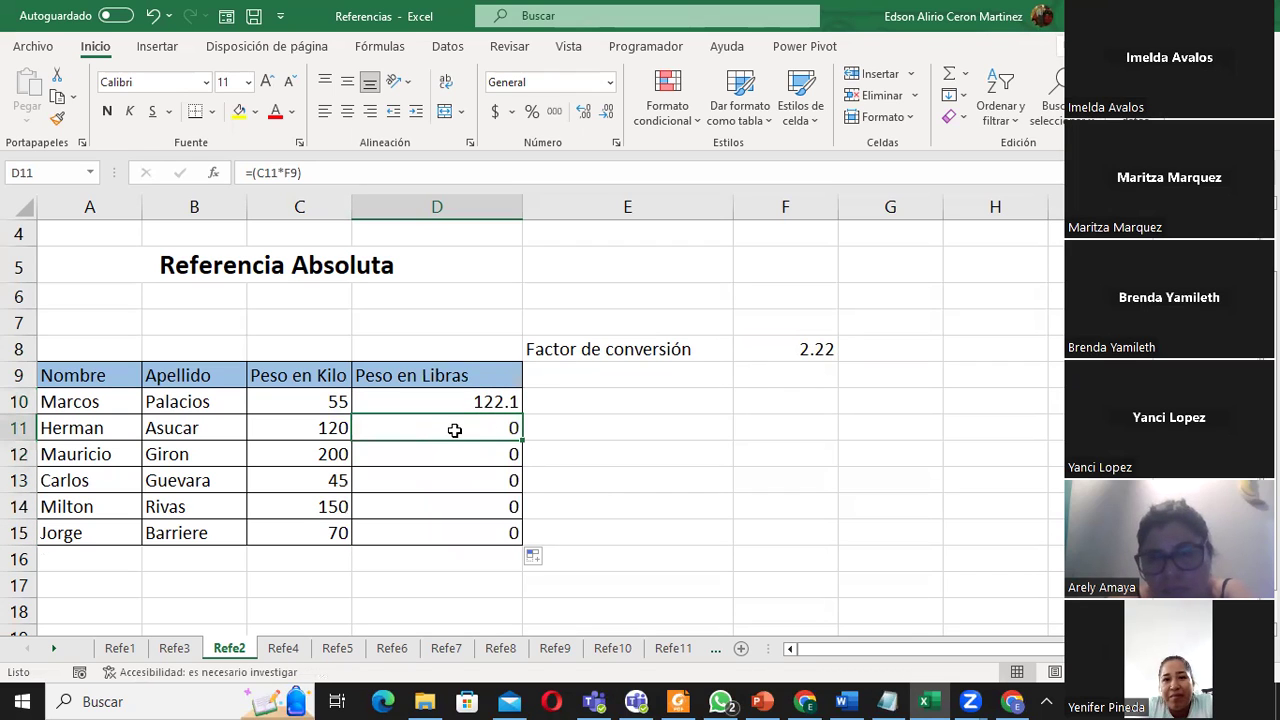
{"action": "double_click", "coordinate": [455, 430]}
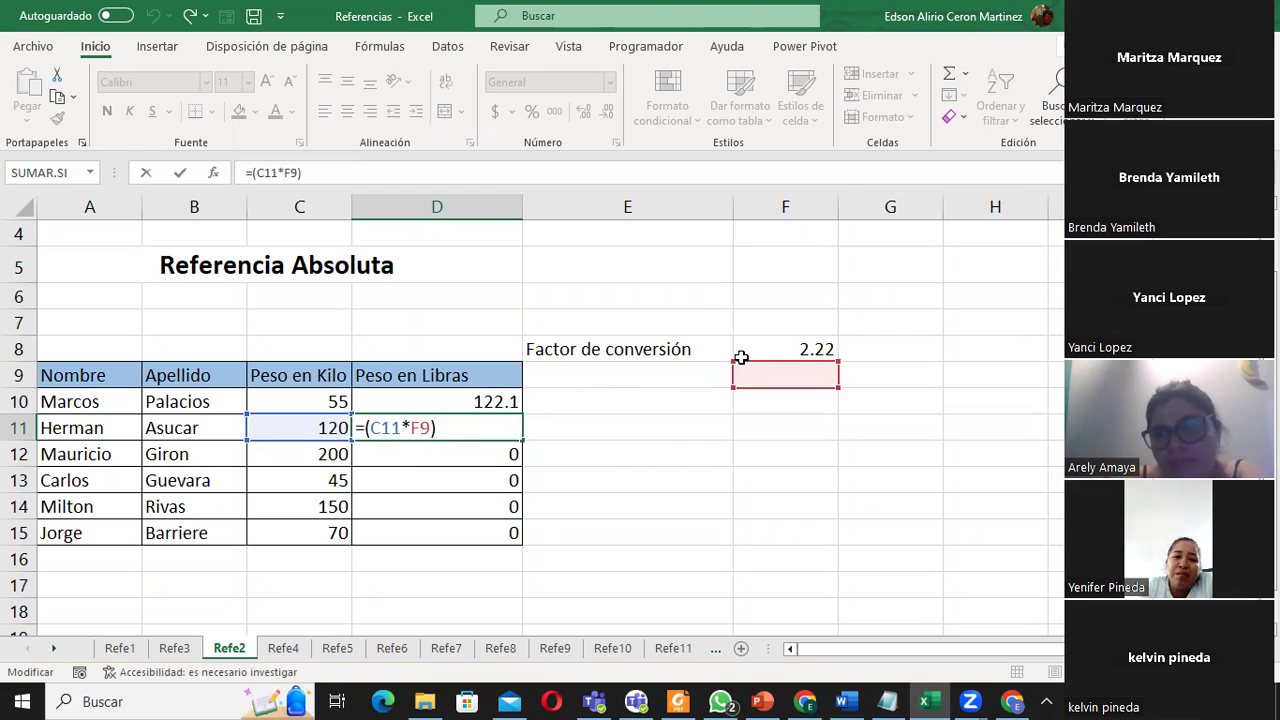
{"action": "key", "text": "Escape"}
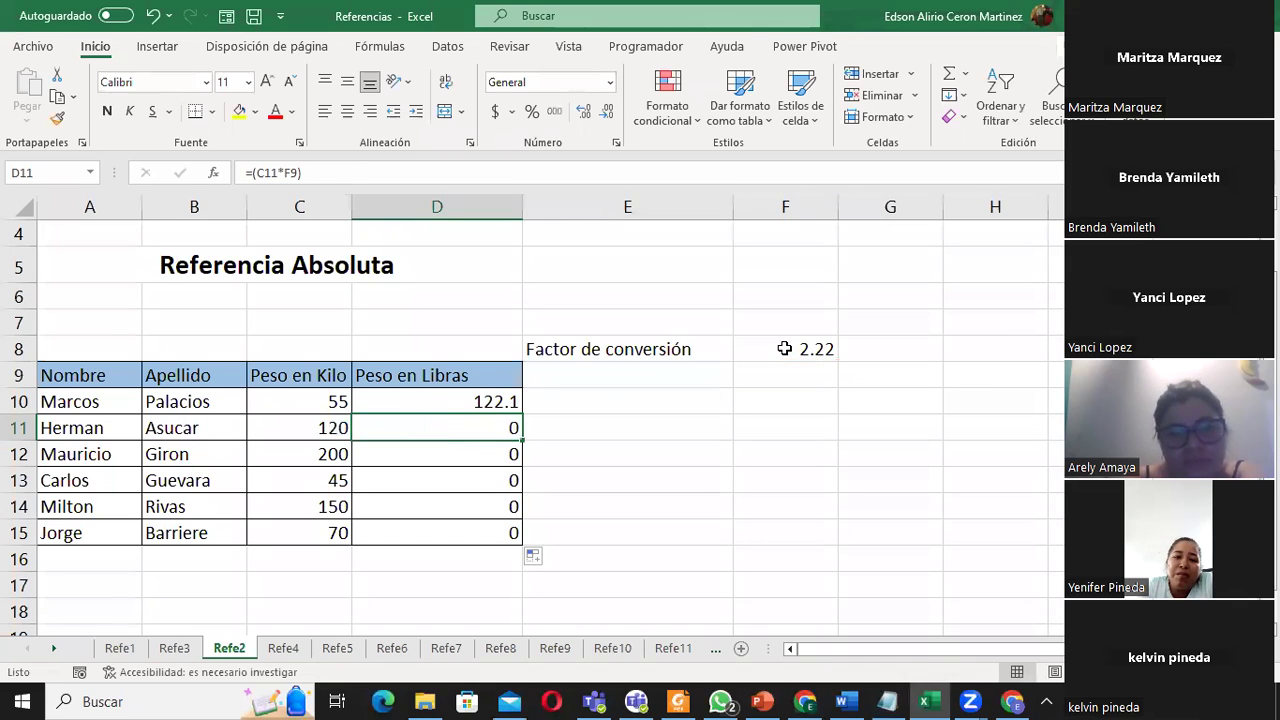
{"action": "left_click", "coordinate": [490, 401]}
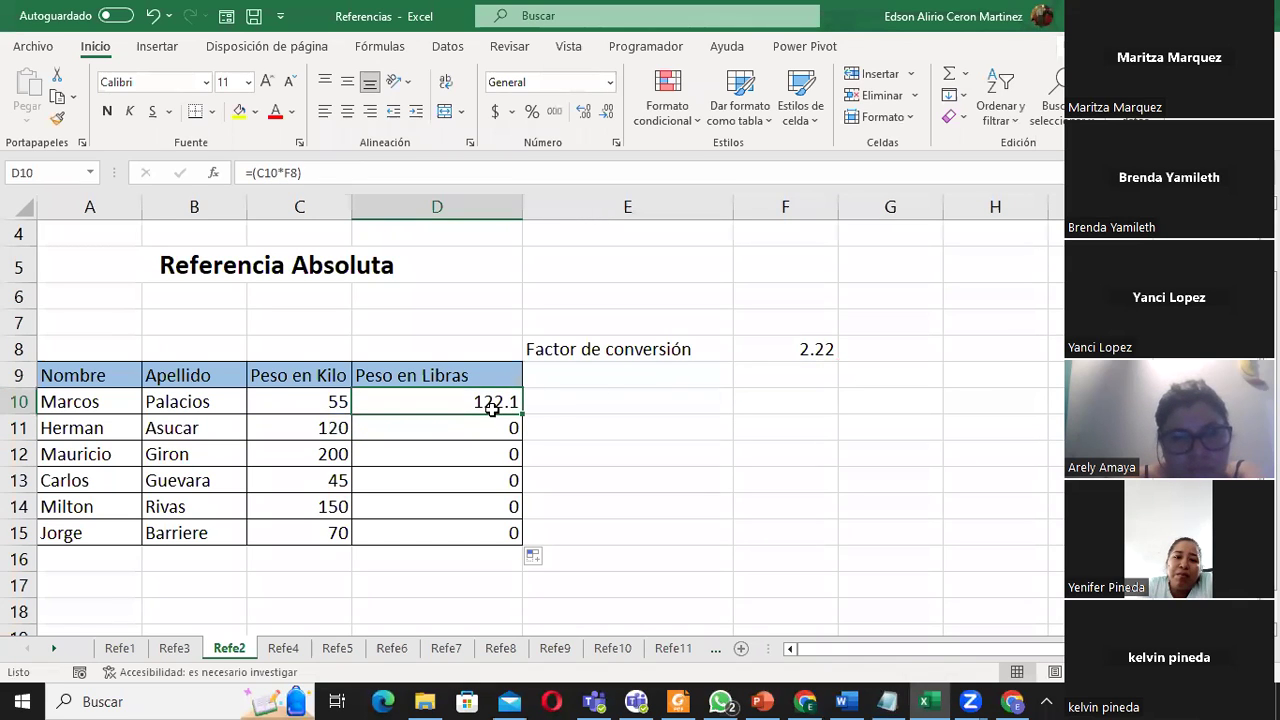
{"action": "double_click", "coordinate": [488, 401]}
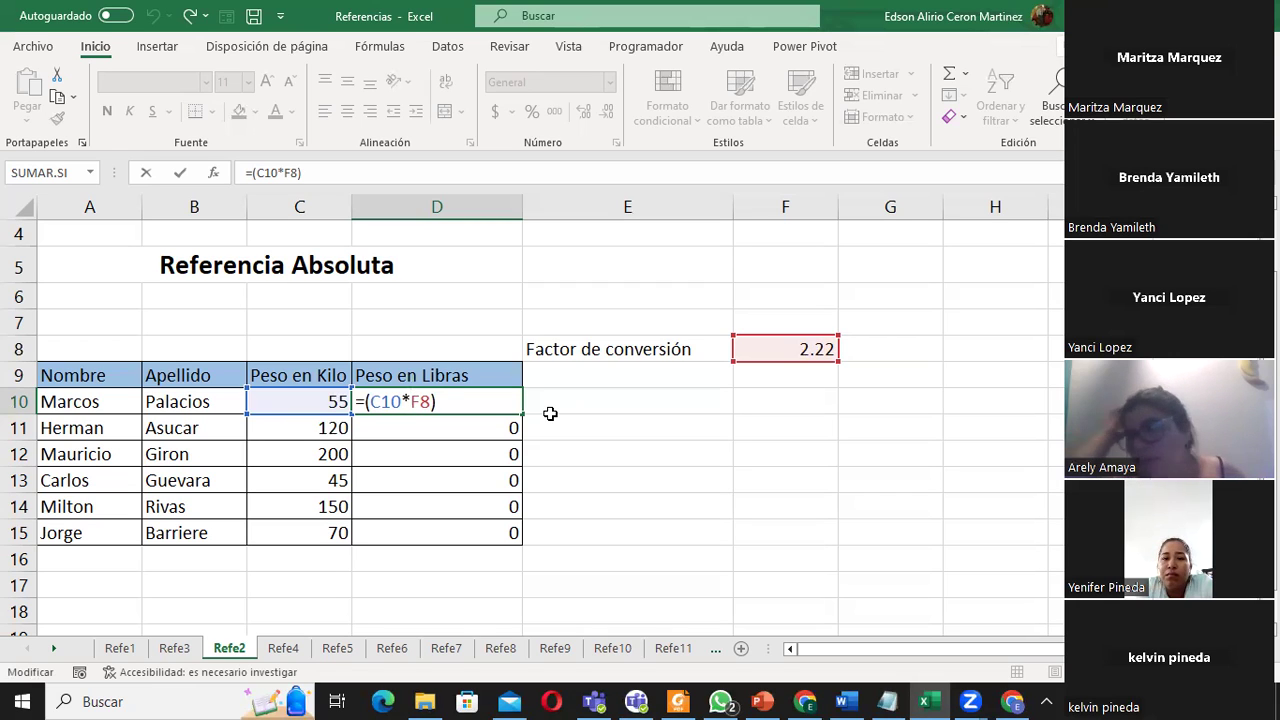
{"action": "type", "text": "$"}
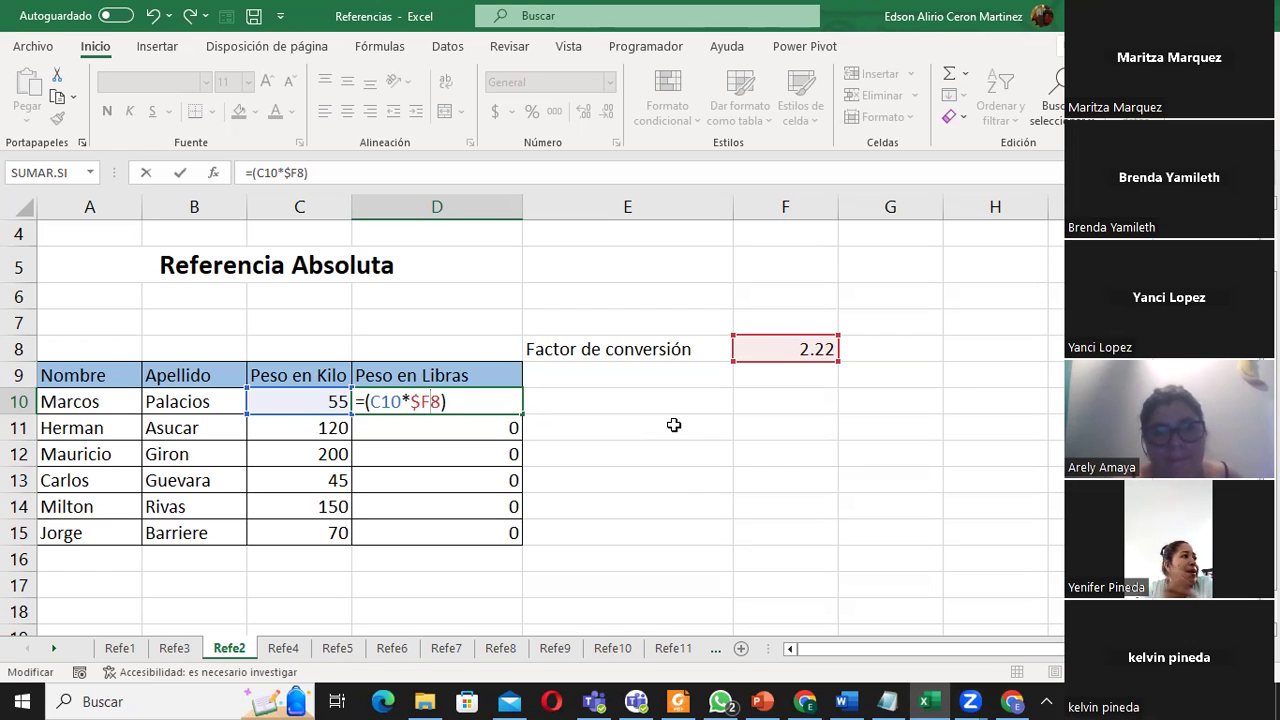
{"action": "type", "text": "$"}
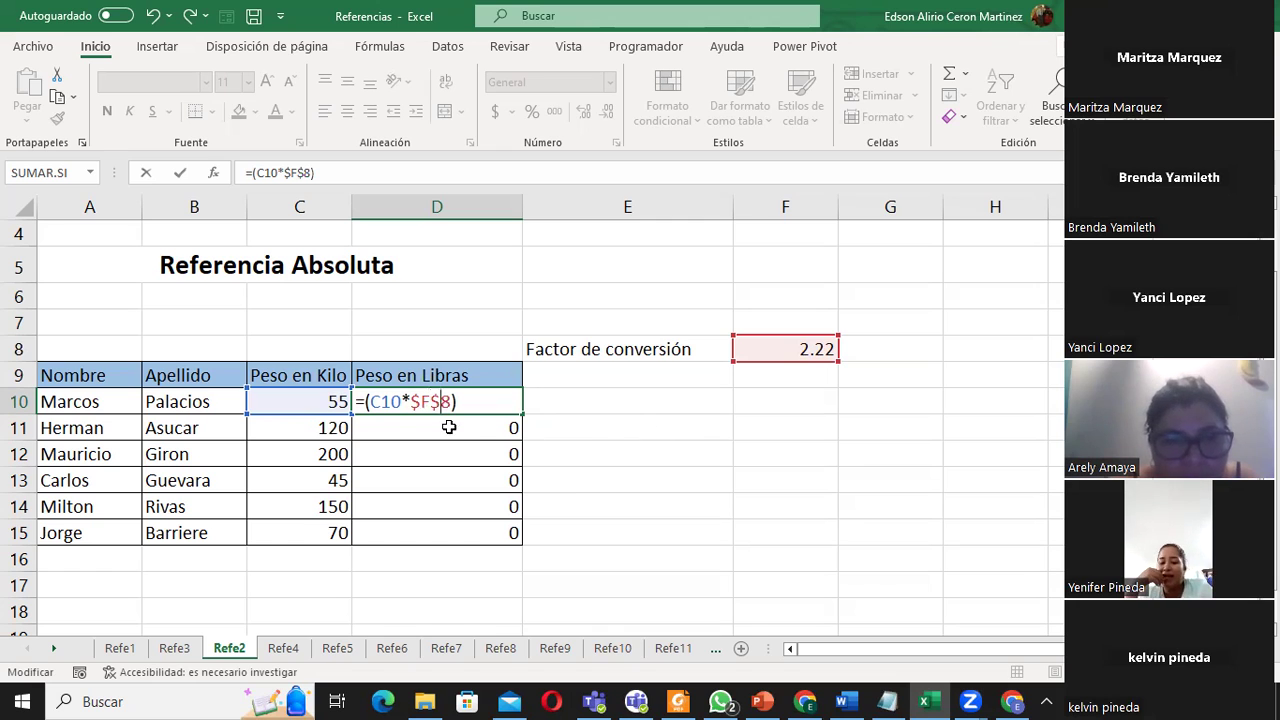
{"action": "mouse_move", "coordinate": [890, 649]}
{"action": "left_mouse_down"}
{"action": "mouse_move", "coordinate": [942, 670]}
{"action": "mouse_move", "coordinate": [473, 472]}
{"action": "left_mouse_up"}
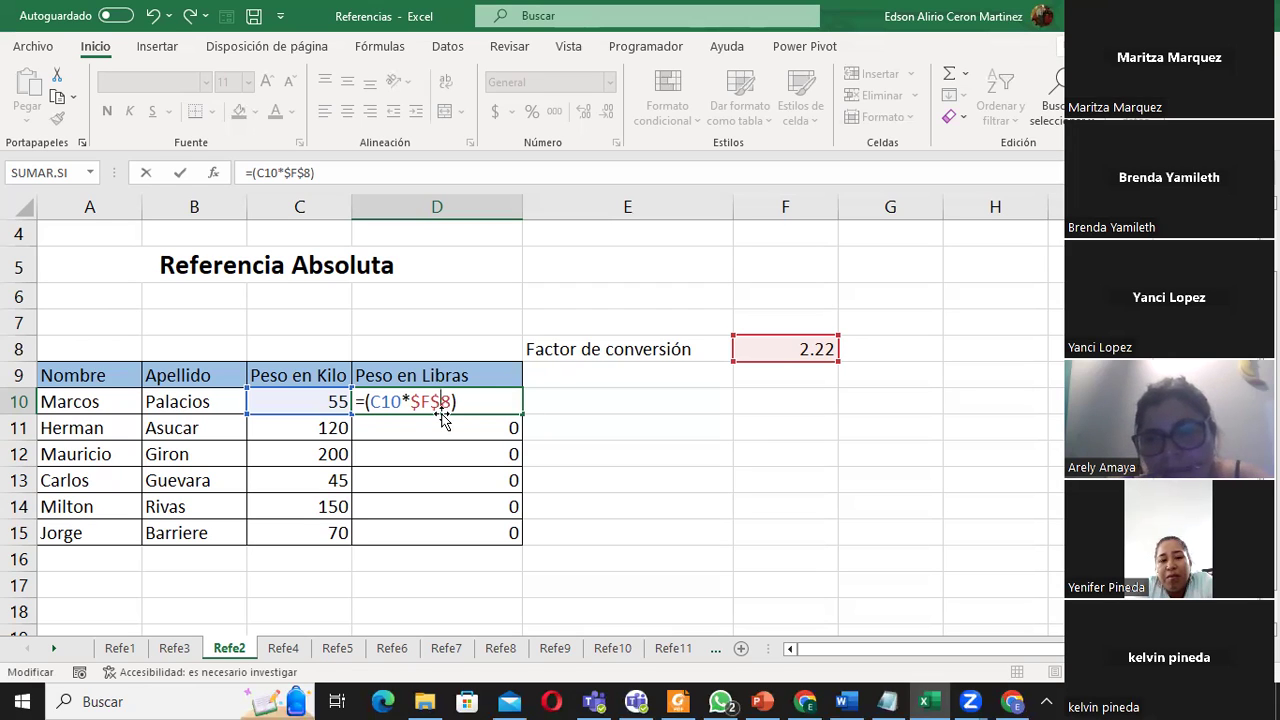
{"action": "key", "text": "Escape"}
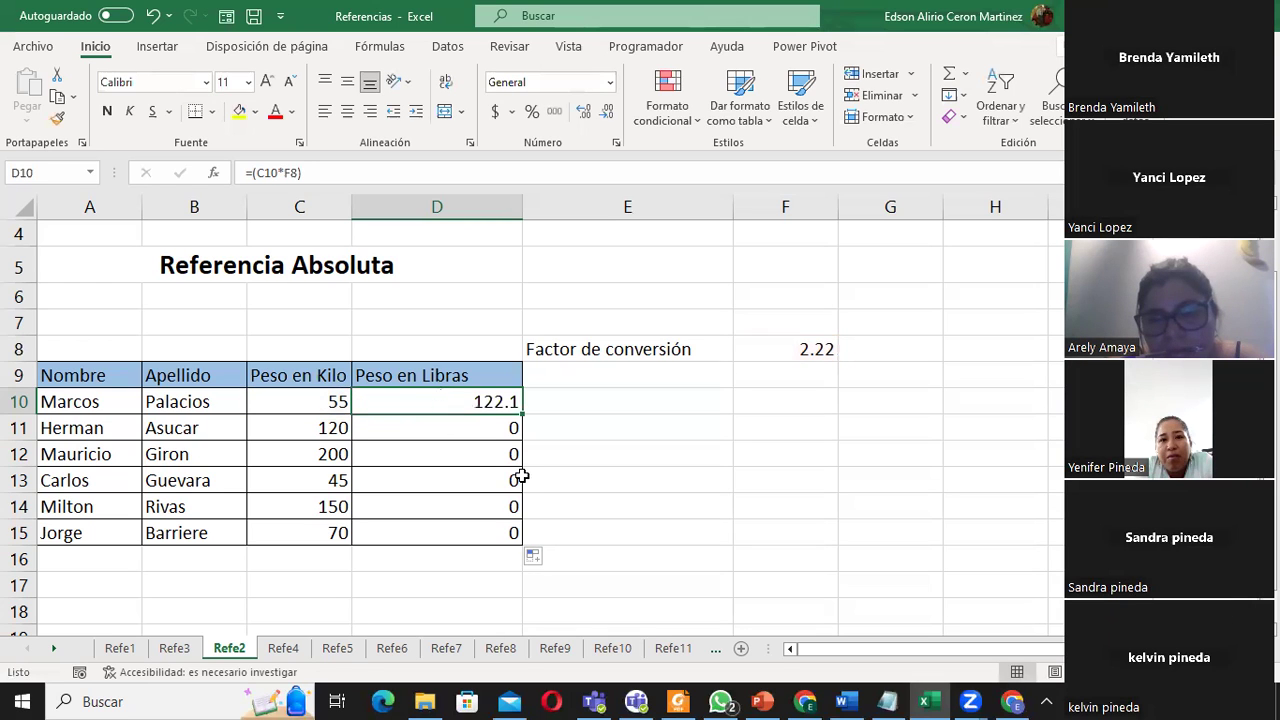
- Inspect the copied formulas in D11 and D12, whose factor reference has shifted to F10
{"action": "left_click", "coordinate": [487, 430]}
{"action": "left_click_drag", "start_coordinate": [490, 454], "coordinate": [490, 542]}
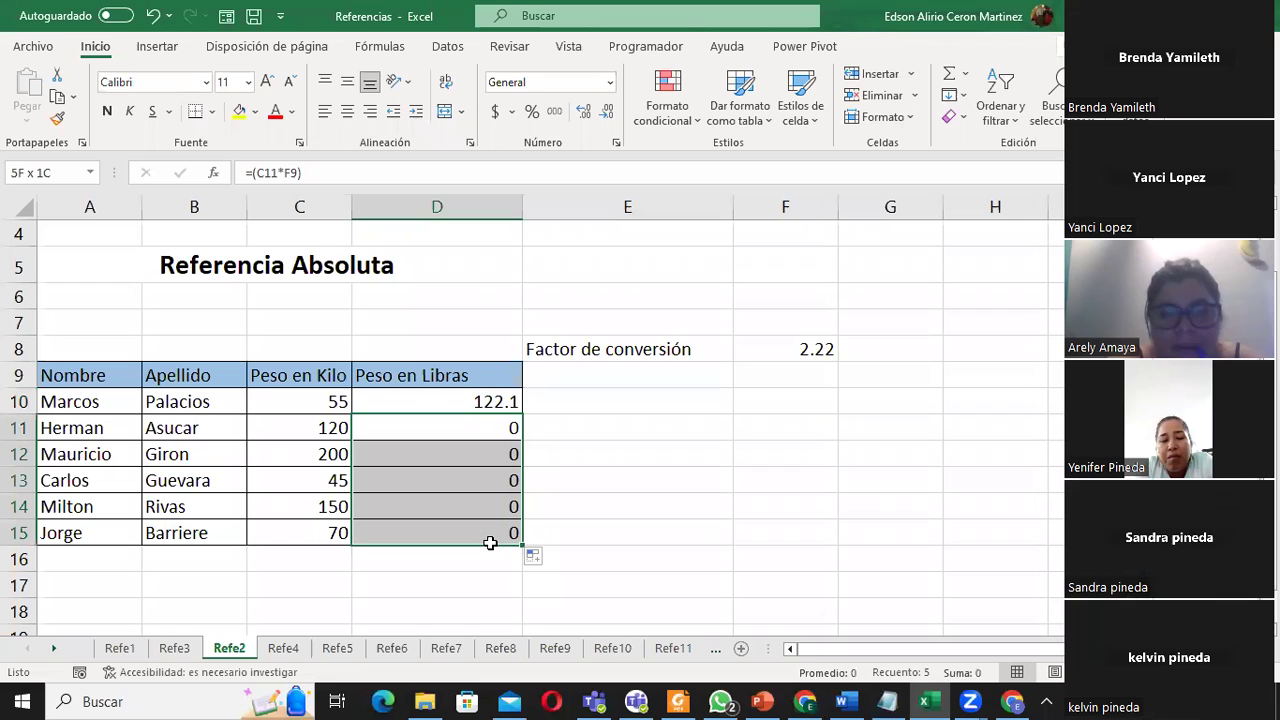
{"action": "double_click", "coordinate": [441, 428]}
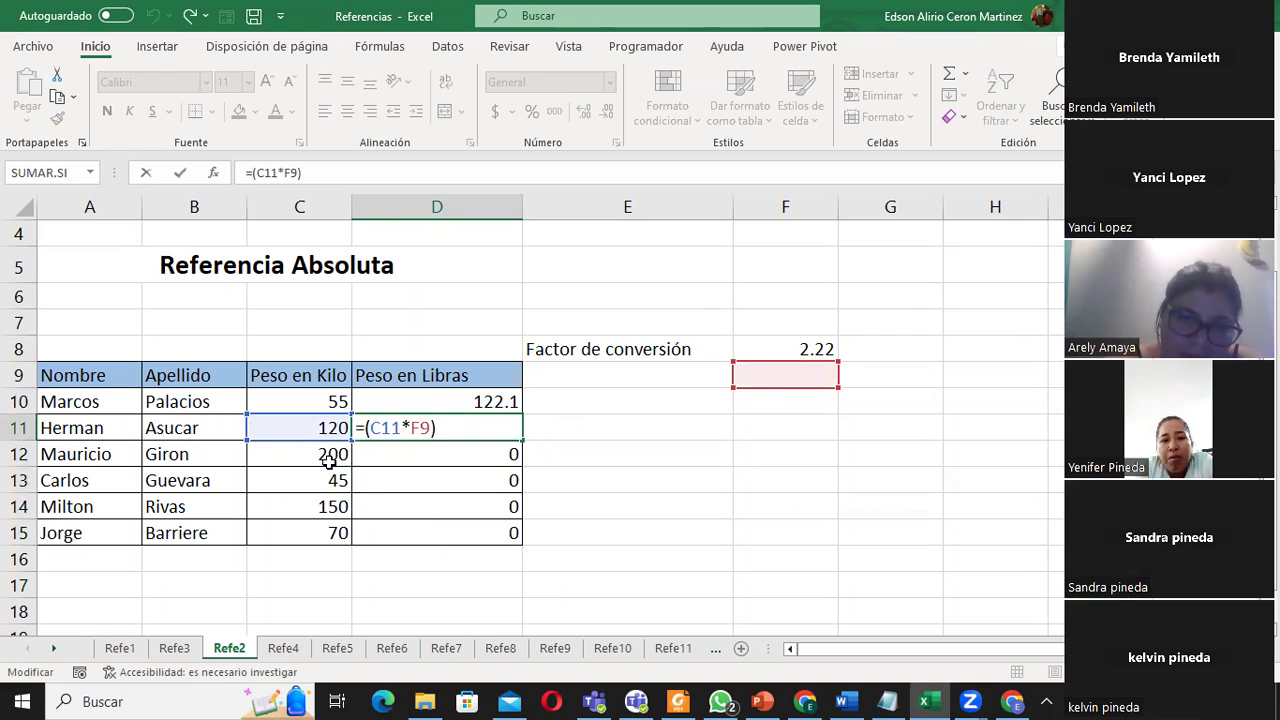
{"action": "left_click", "coordinate": [330, 460]}
{"action": "key", "text": "ctrl+Down"}
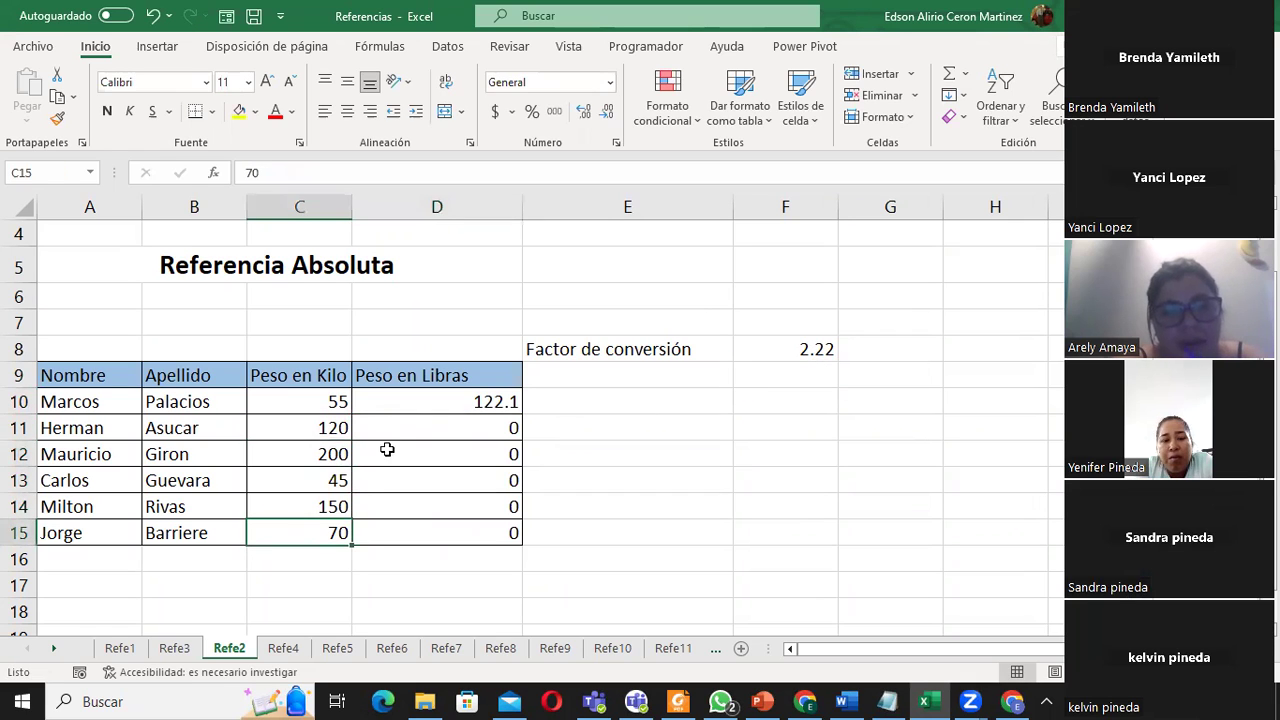
{"action": "left_click", "coordinate": [400, 449]}
{"action": "double_click", "coordinate": [390, 452]}
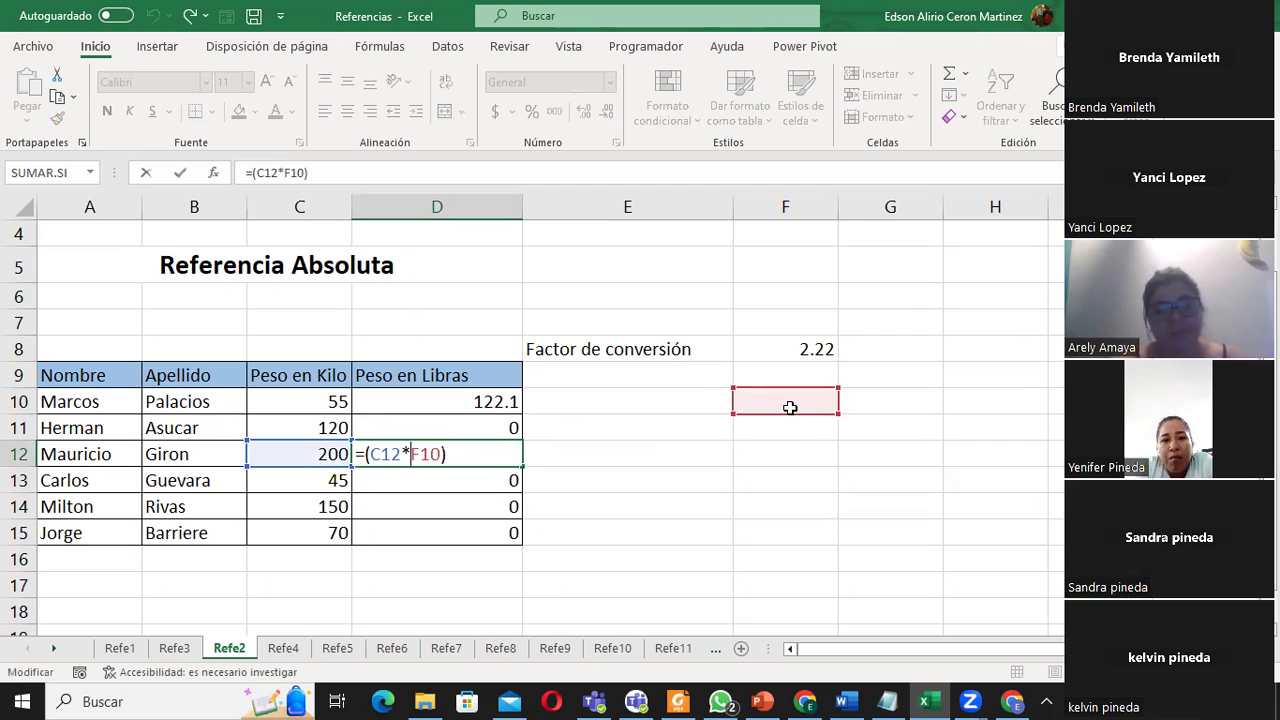
{"action": "left_click_drag", "start_coordinate": [782, 428], "coordinate": [795, 530]}
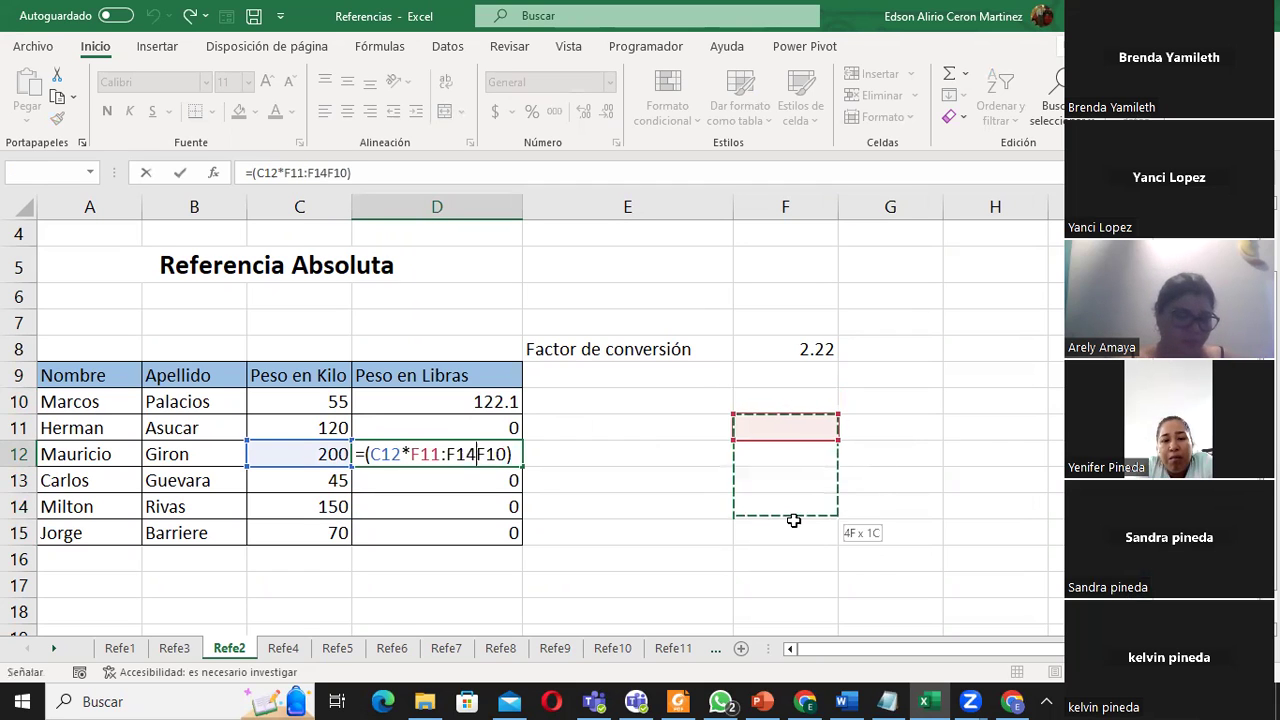
{"action": "key", "text": "Escape"}
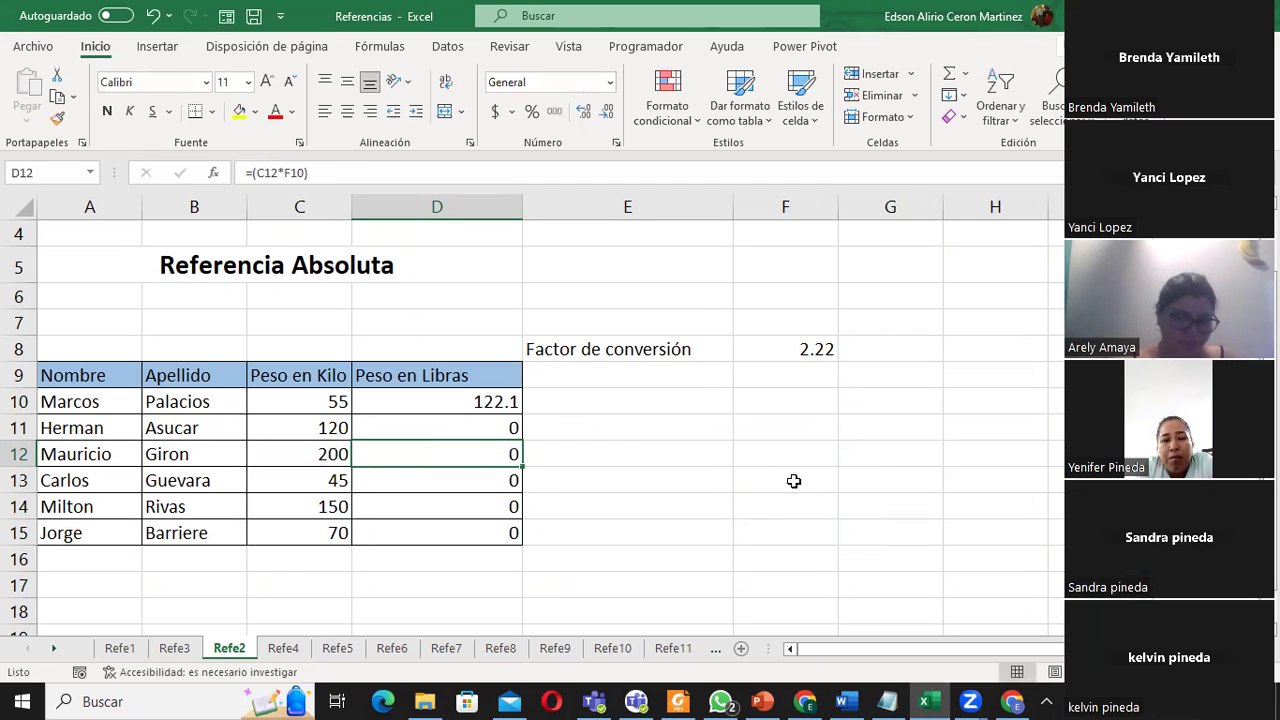
- Point out the kilo weights in column C and the 2.22 factor in F8, then edit D10's =(C10*F8)
{"action": "left_click", "coordinate": [338, 401]}
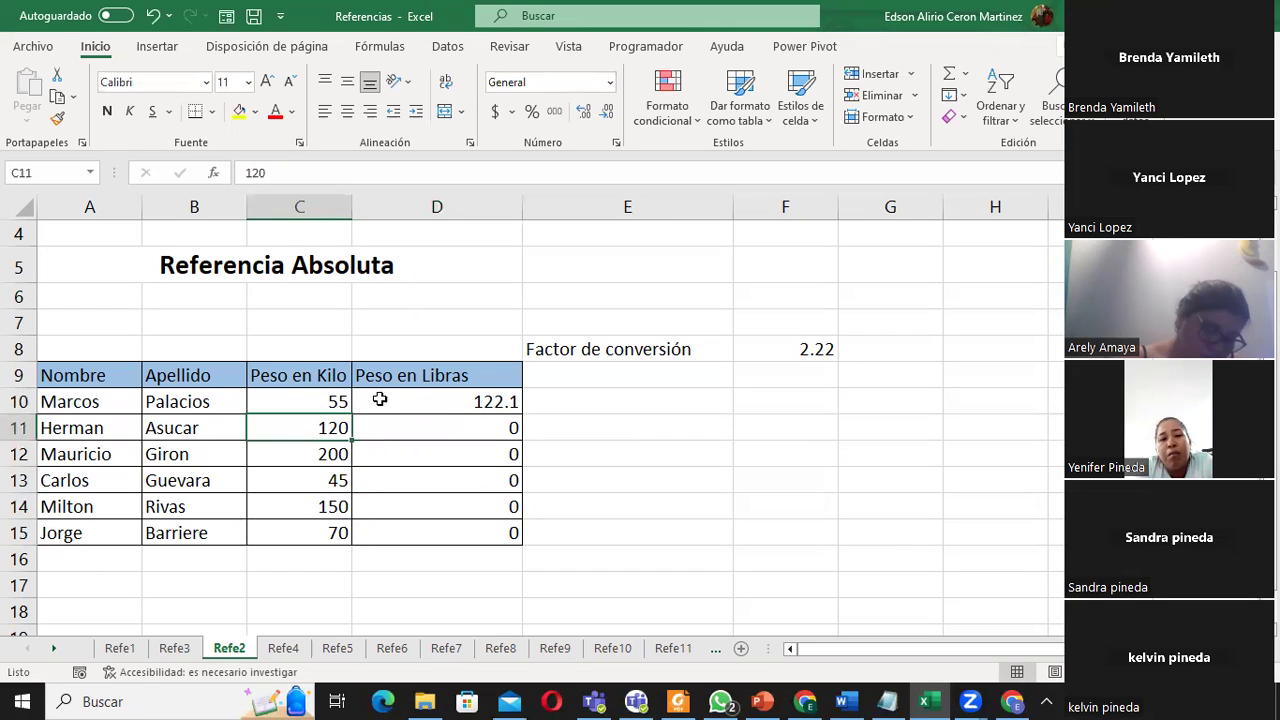
{"action": "left_click", "coordinate": [796, 341]}
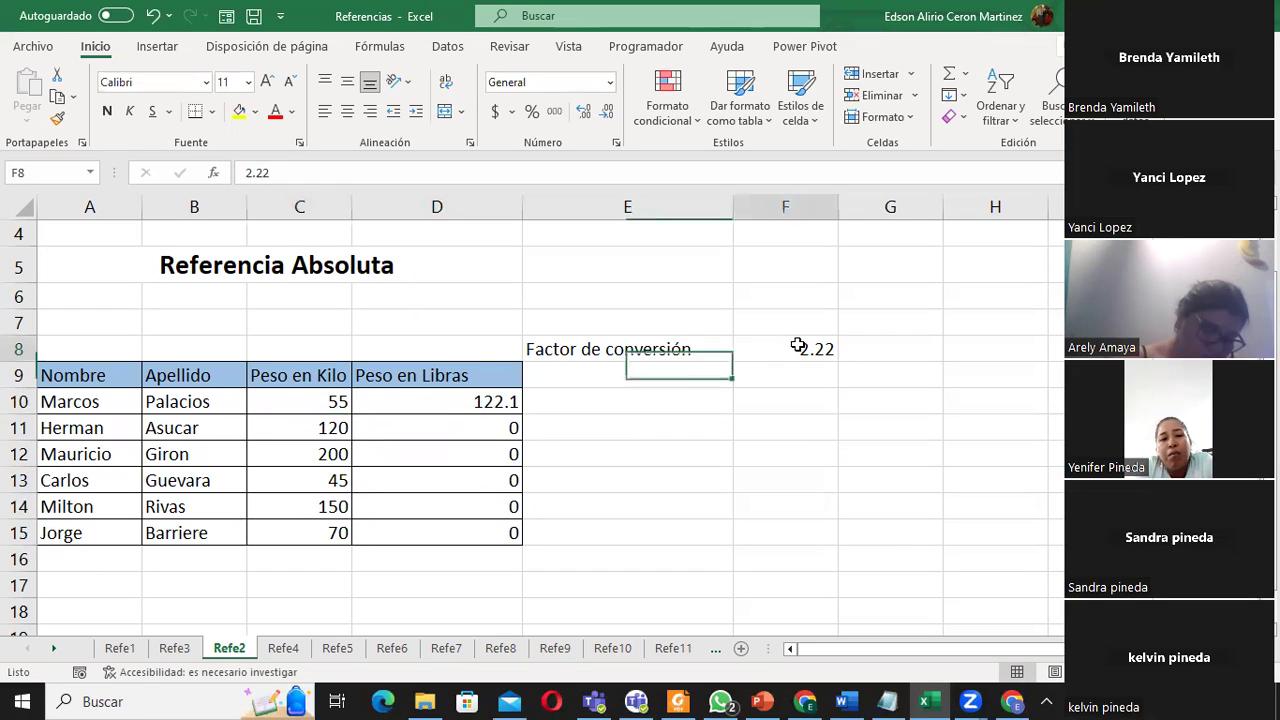
{"action": "left_click", "coordinate": [343, 450]}
{"action": "left_click", "coordinate": [805, 347]}
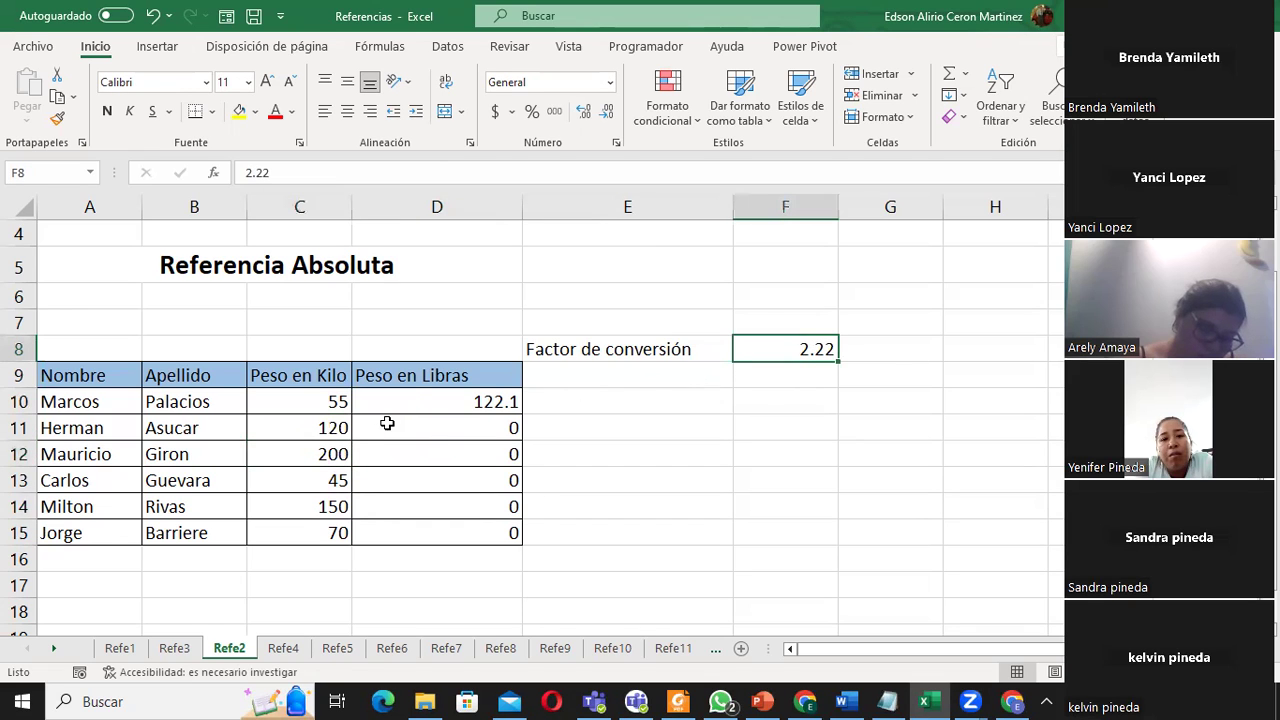
{"action": "double_click", "coordinate": [418, 402]}
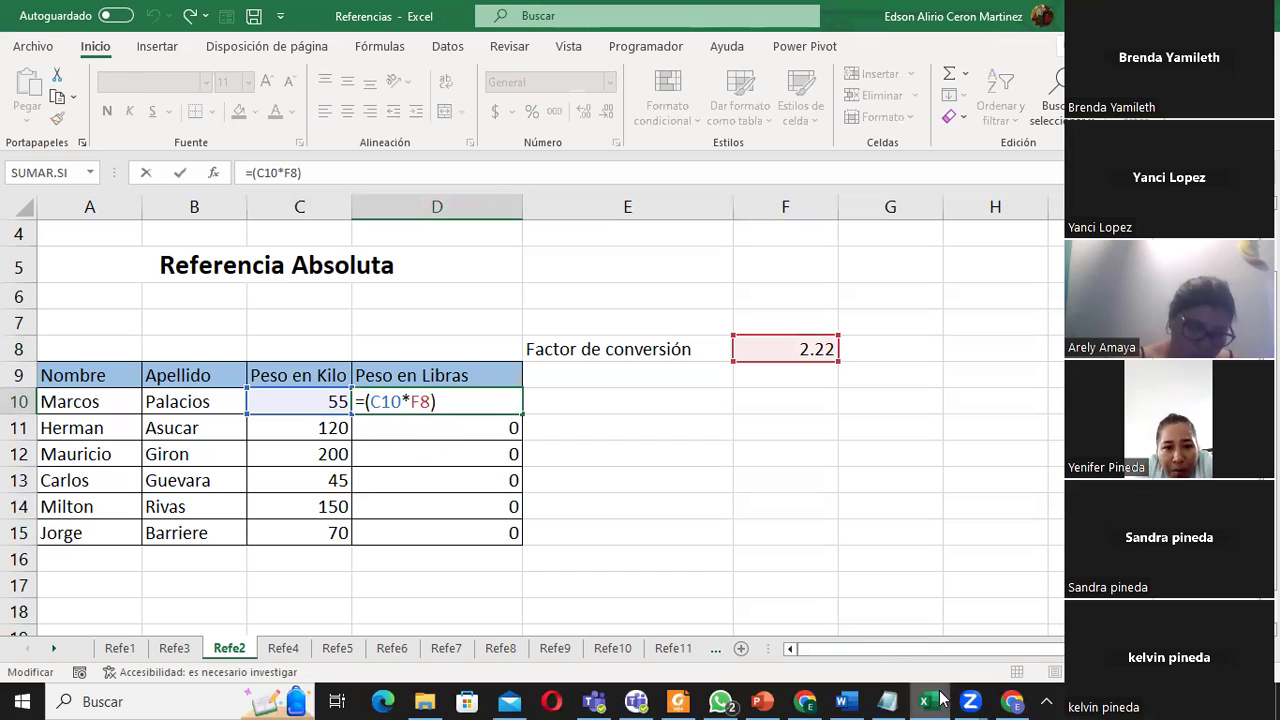
{"action": "left_click", "coordinate": [768, 700]}
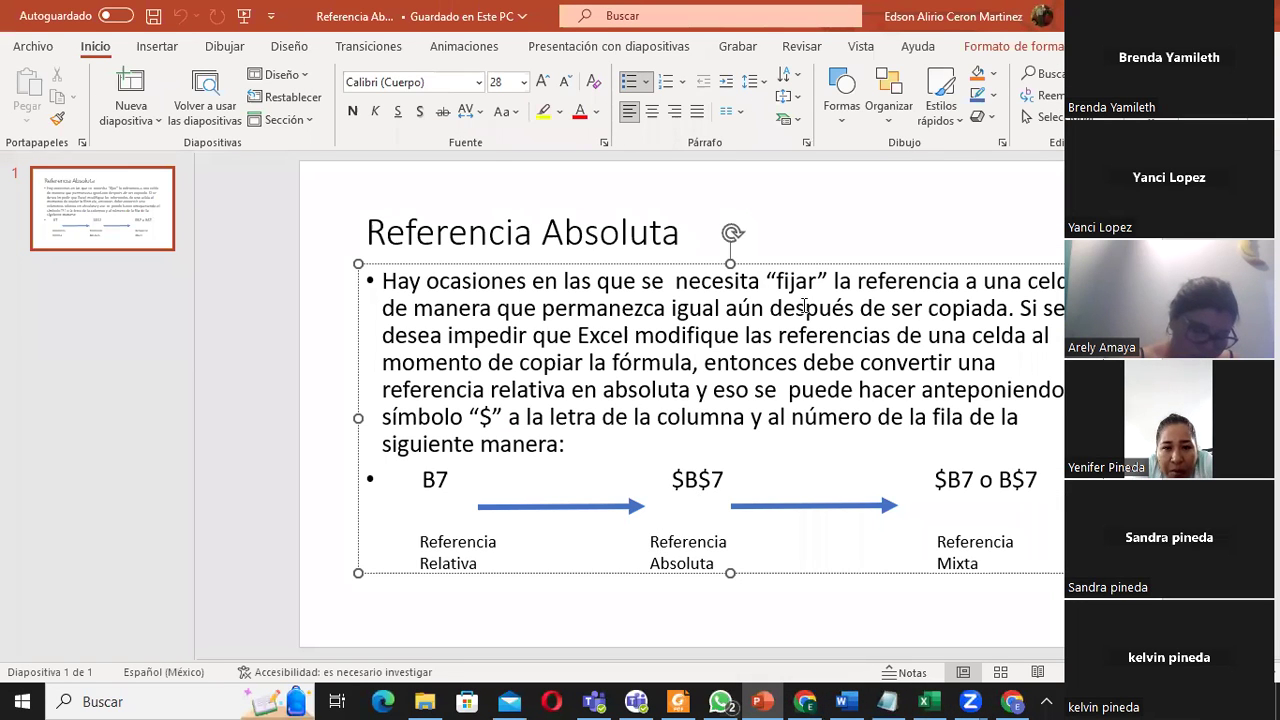
{"action": "left_click", "coordinate": [689, 544]}
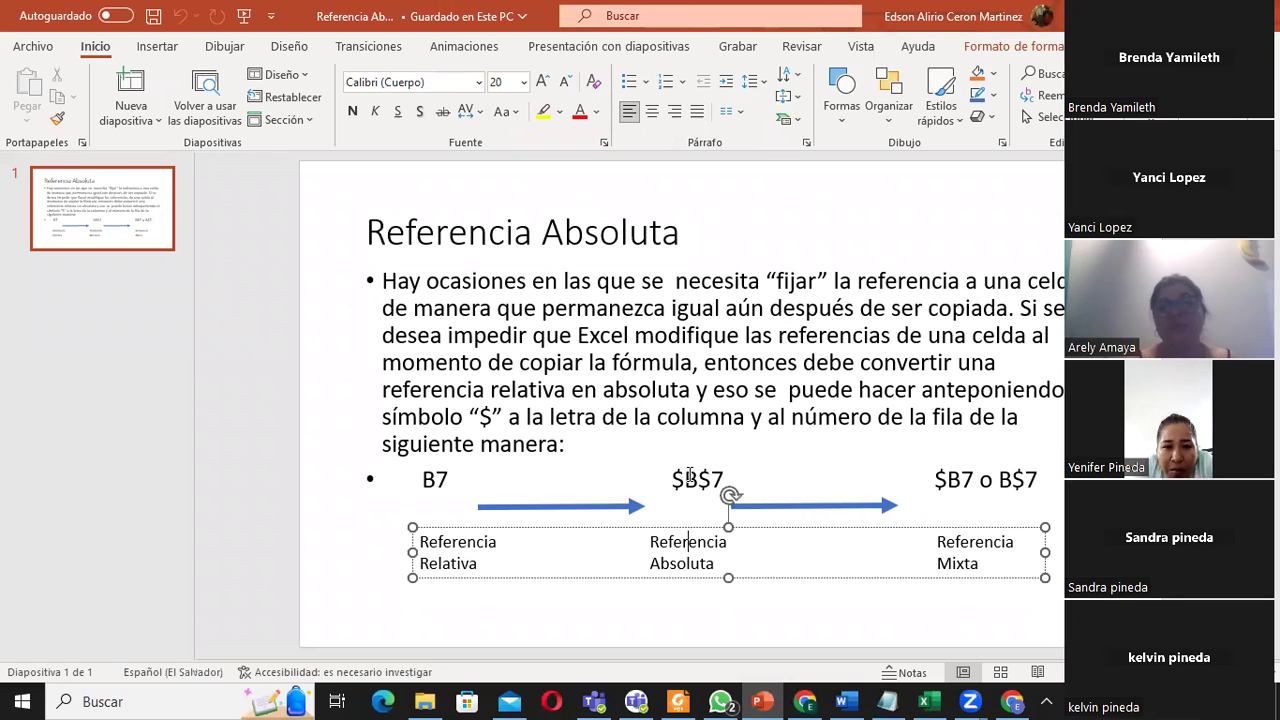
{"action": "left_click", "coordinate": [673, 480]}
{"action": "left_click", "coordinate": [698, 480]}
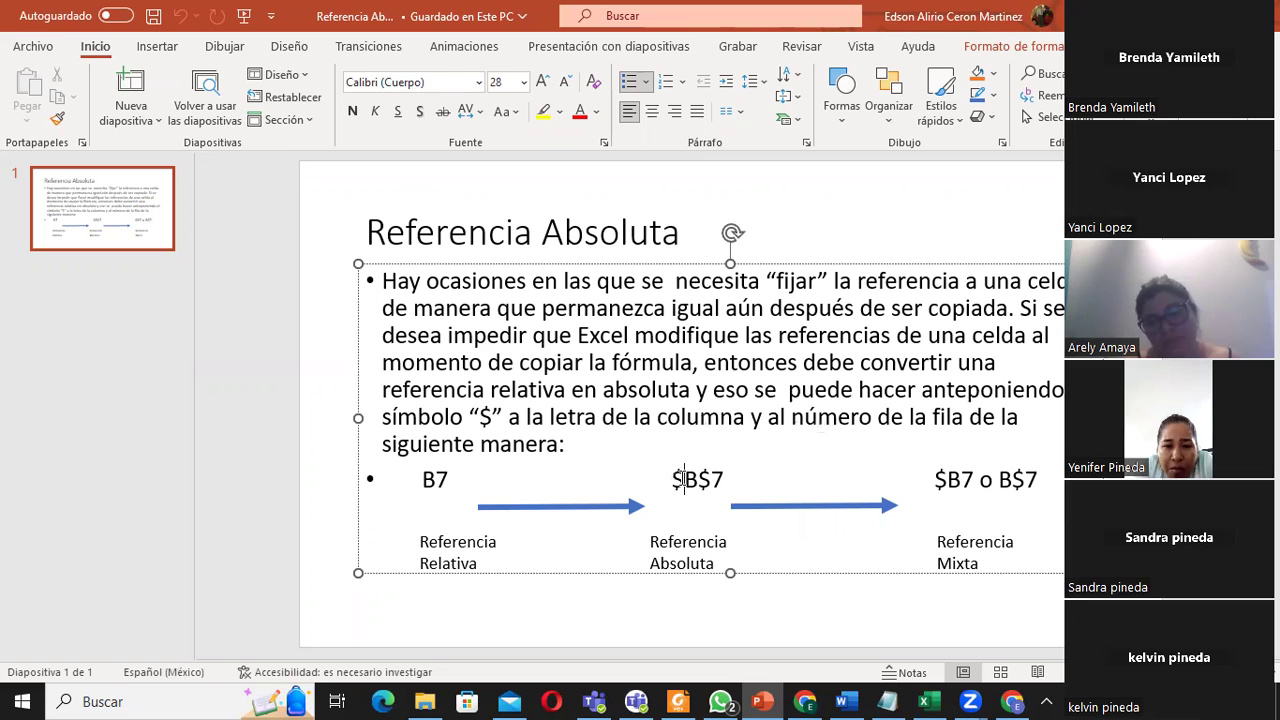
{"action": "left_click", "coordinate": [683, 480]}
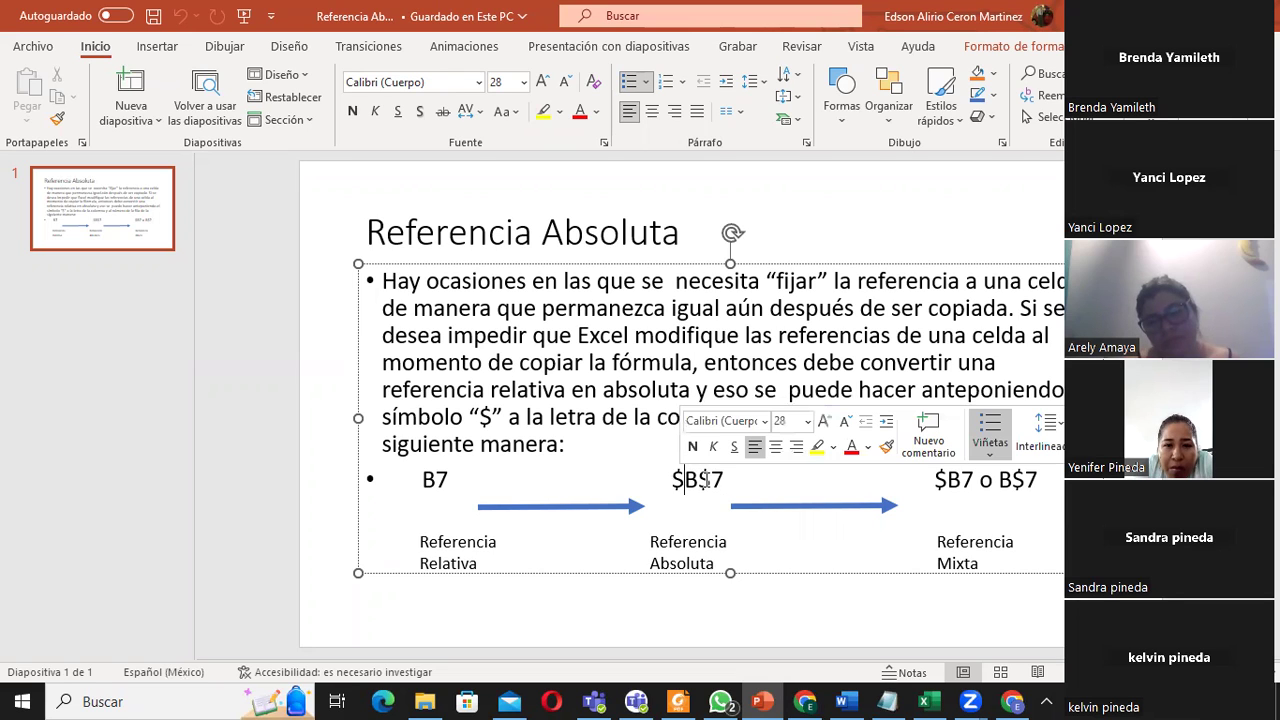
{"action": "left_click", "coordinate": [705, 481]}
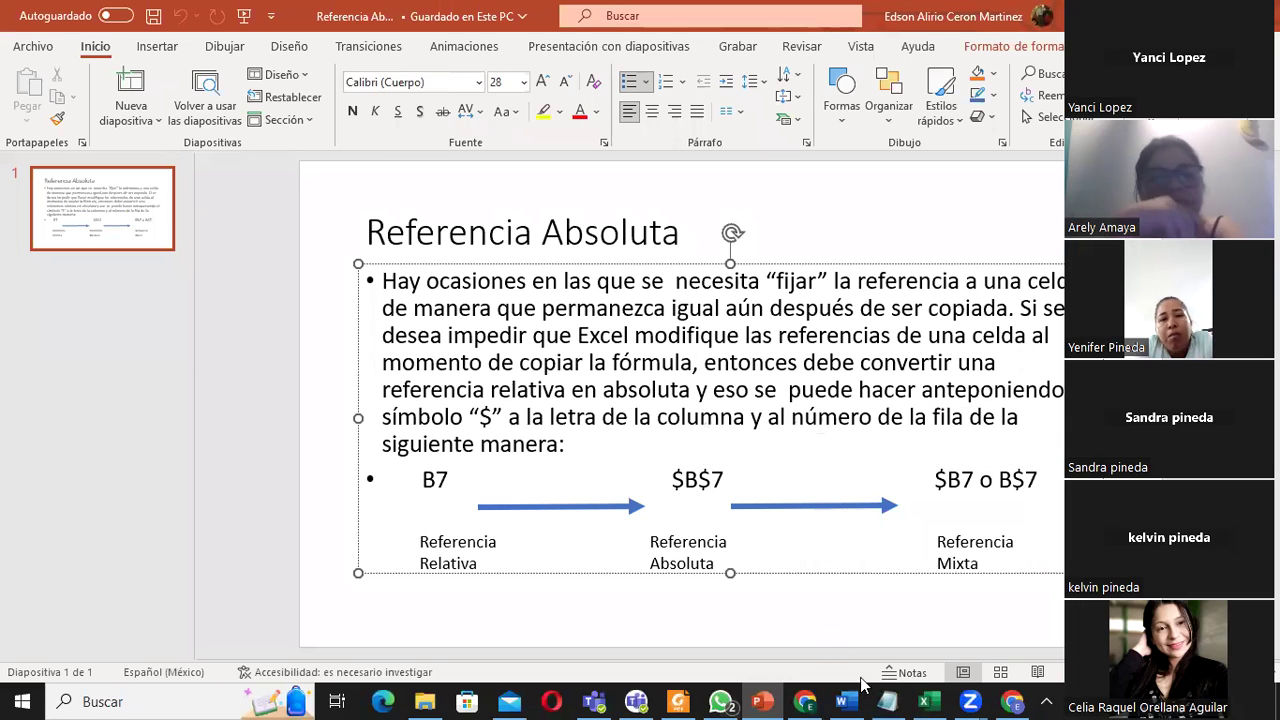
{"action": "left_click", "coordinate": [928, 701]}
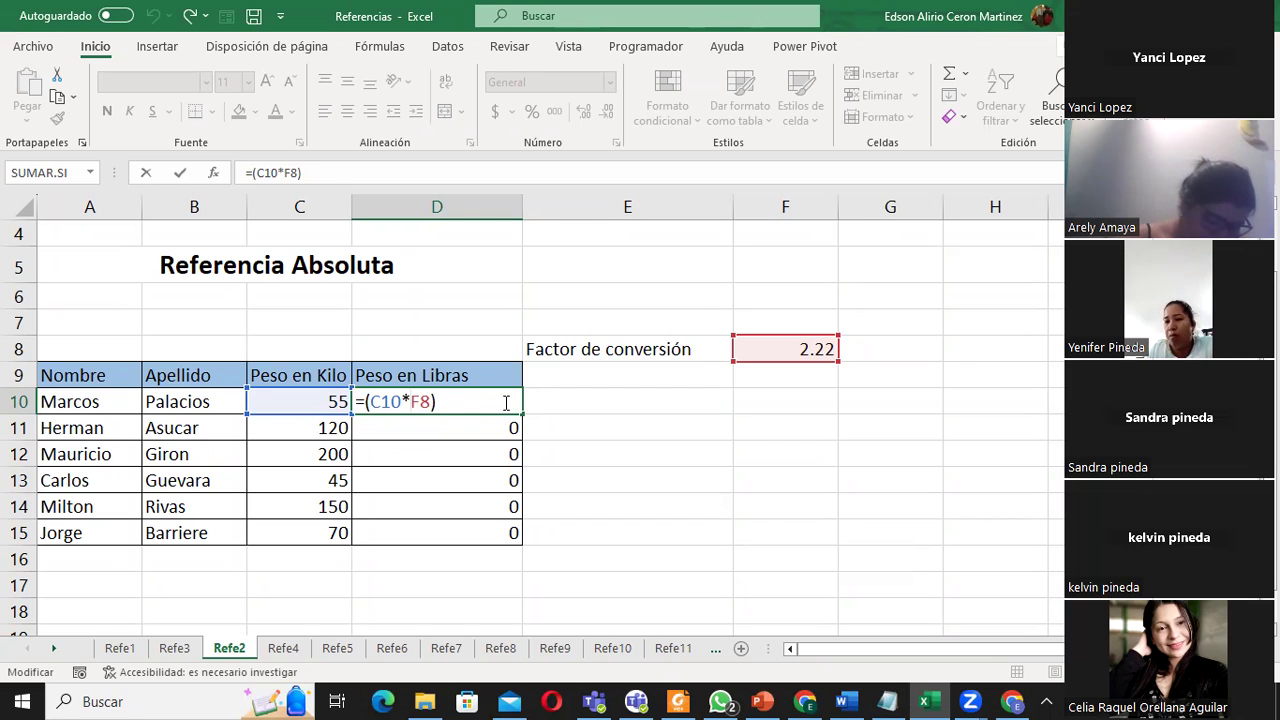
- Change D10 to =(C10*$F$8) and fill it down through D15
{"action": "type", "text": "$F"}
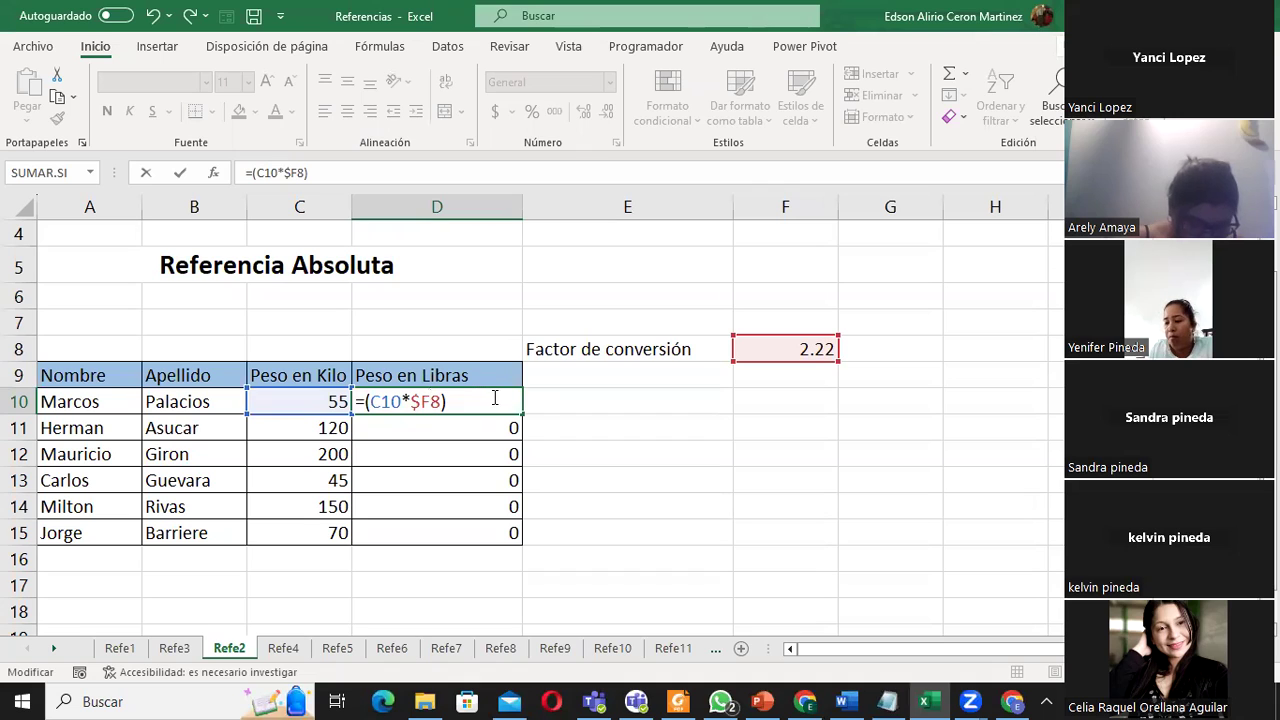
{"action": "type", "text": "$"}
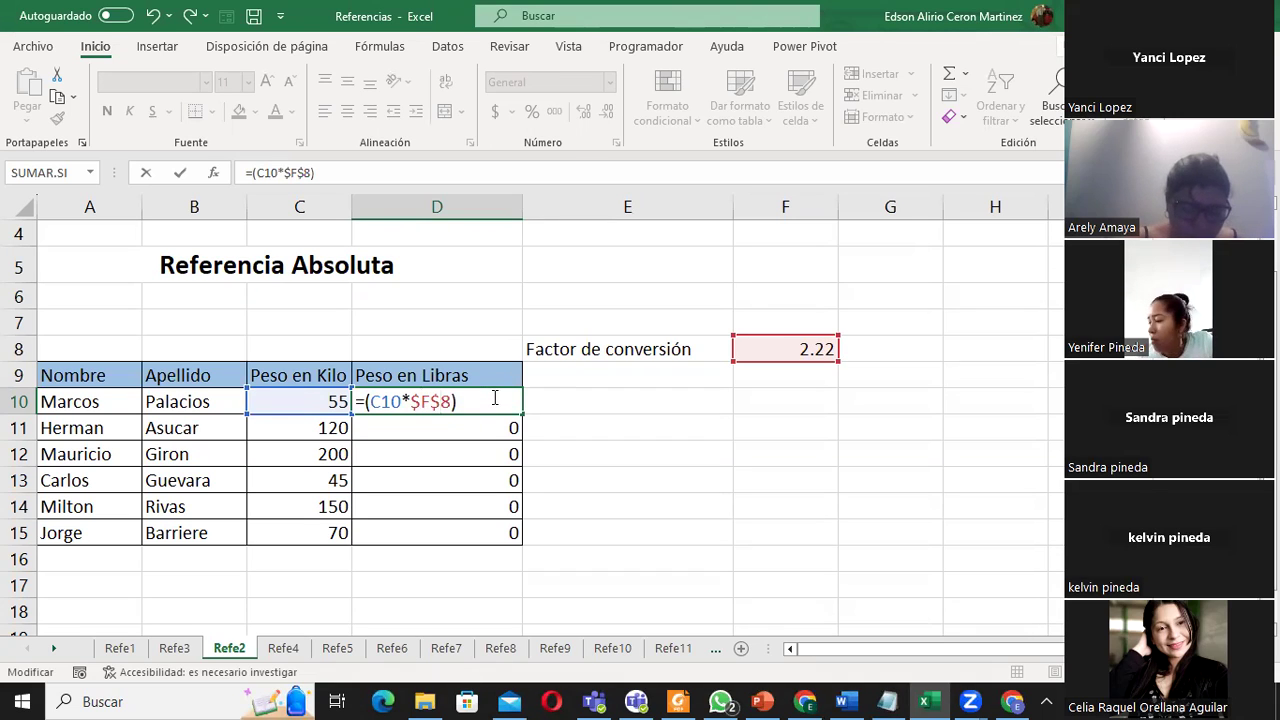
{"action": "key", "text": "Return"}
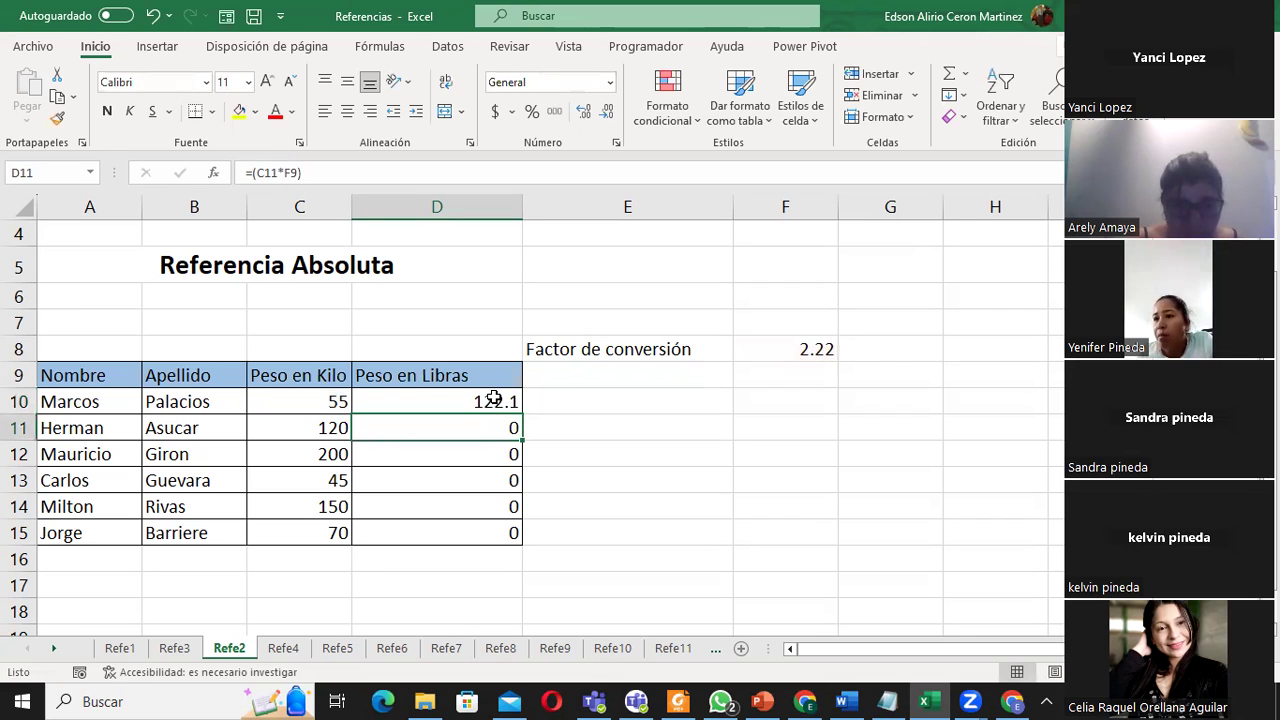
{"action": "left_click", "coordinate": [494, 398]}
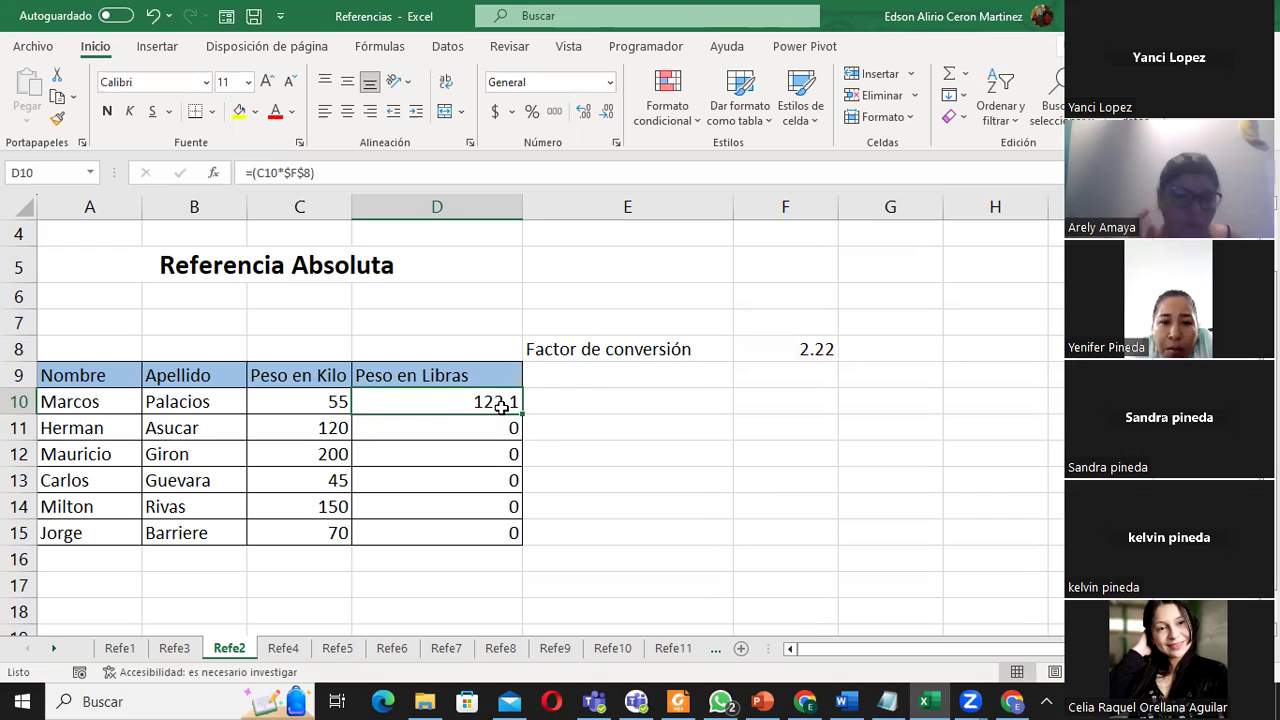
{"action": "left_click_drag", "start_coordinate": [521, 413], "coordinate": [527, 537]}
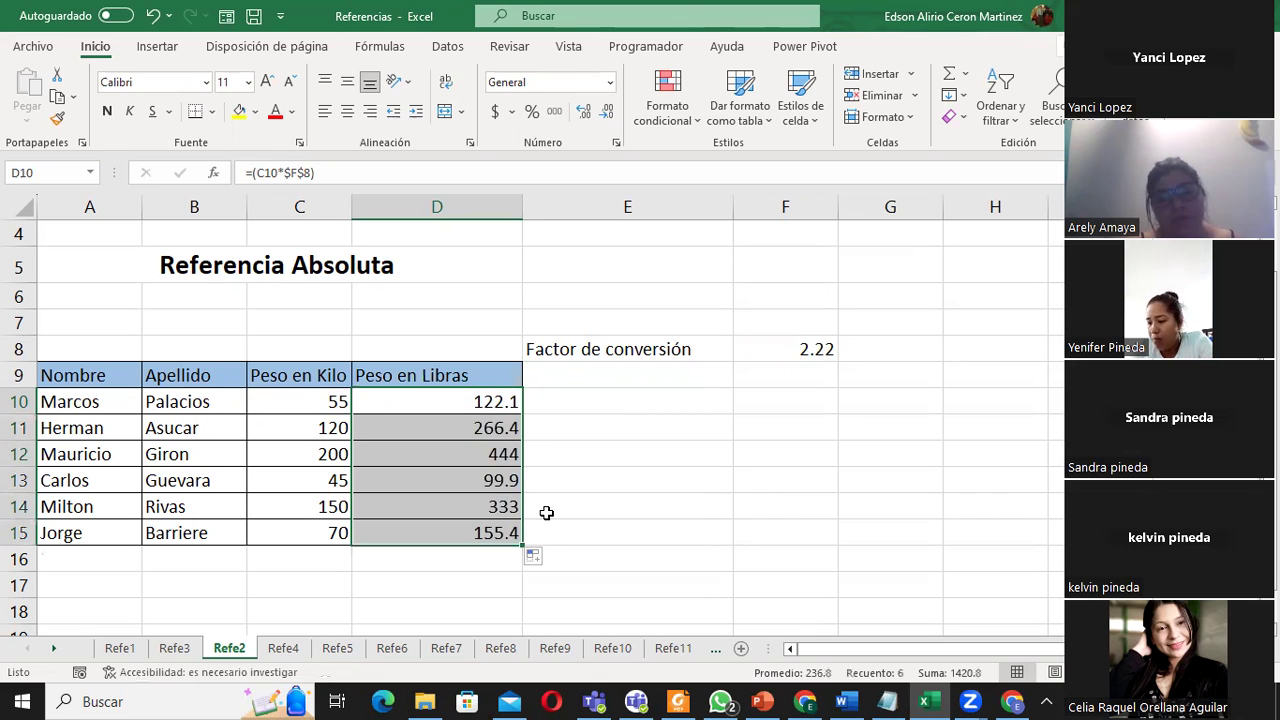
- Verify D11:D15 all still reference $F$8, giving 266.4, 444, 99.9, 333 and 155.4 pounds
{"action": "left_click_drag", "start_coordinate": [447, 427], "coordinate": [447, 454]}
{"action": "left_click", "coordinate": [448, 453]}
{"action": "left_click", "coordinate": [449, 480]}
{"action": "left_click", "coordinate": [456, 510]}
{"action": "left_click", "coordinate": [472, 523]}
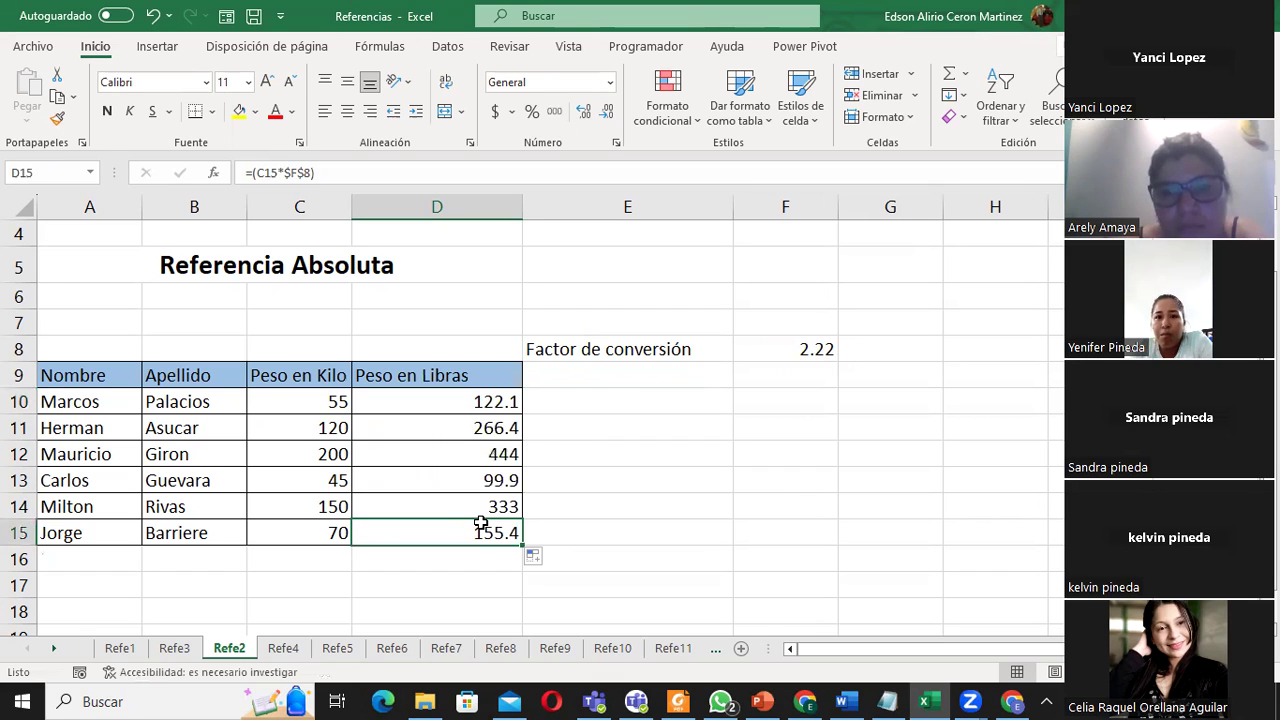
{"action": "double_click", "coordinate": [466, 422]}
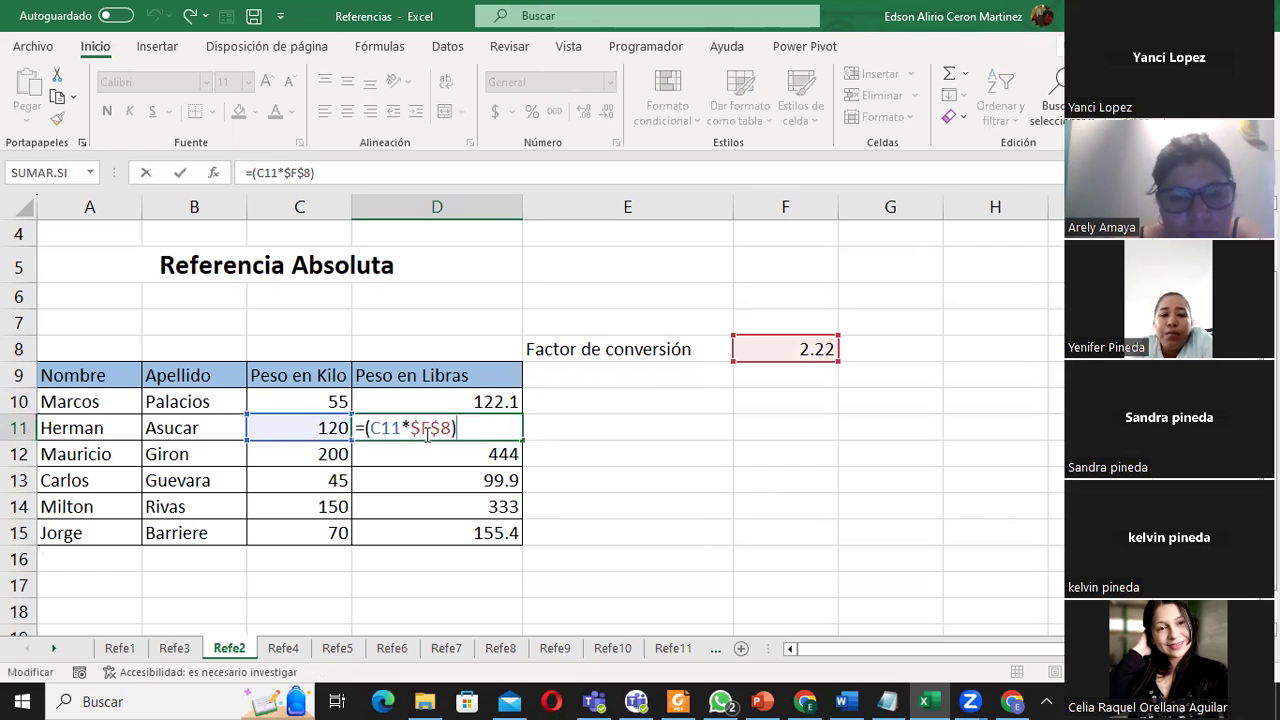
{"action": "double_click", "coordinate": [478, 457]}
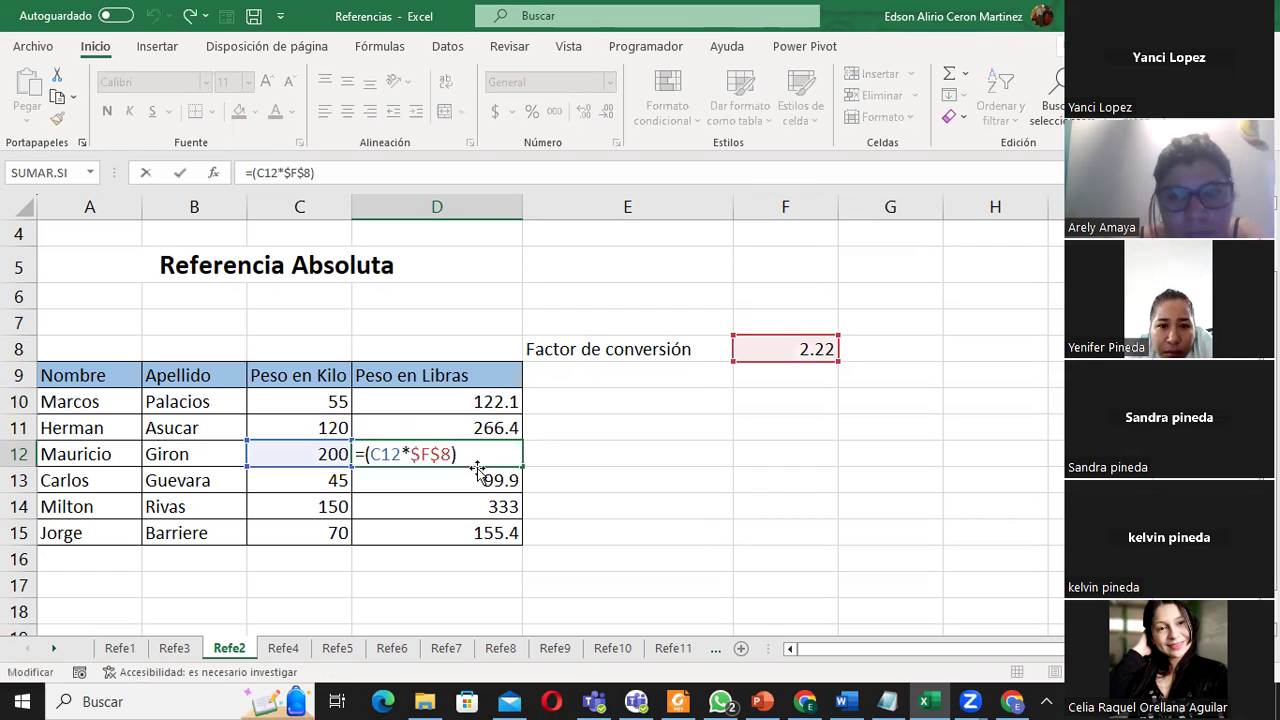
{"action": "double_click", "coordinate": [485, 482]}
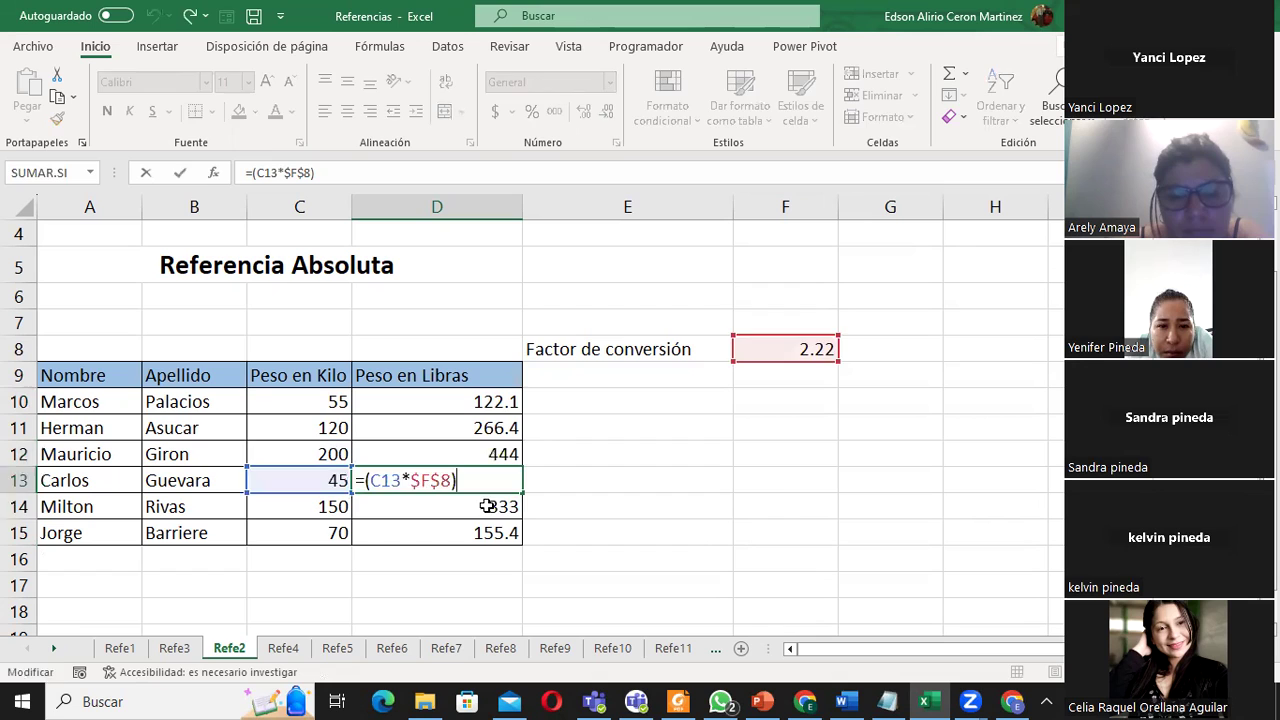
{"action": "double_click", "coordinate": [487, 507]}
{"action": "double_click", "coordinate": [487, 534]}
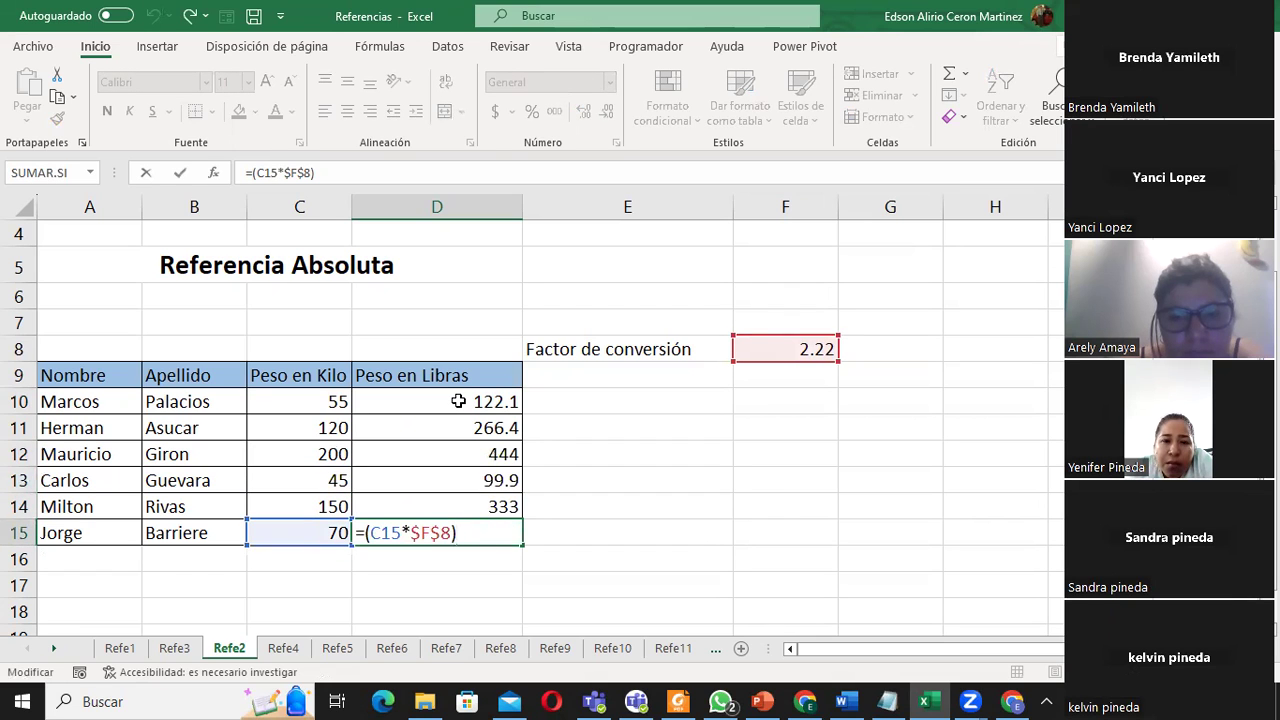
{"action": "key", "text": "ctrl+Return"}
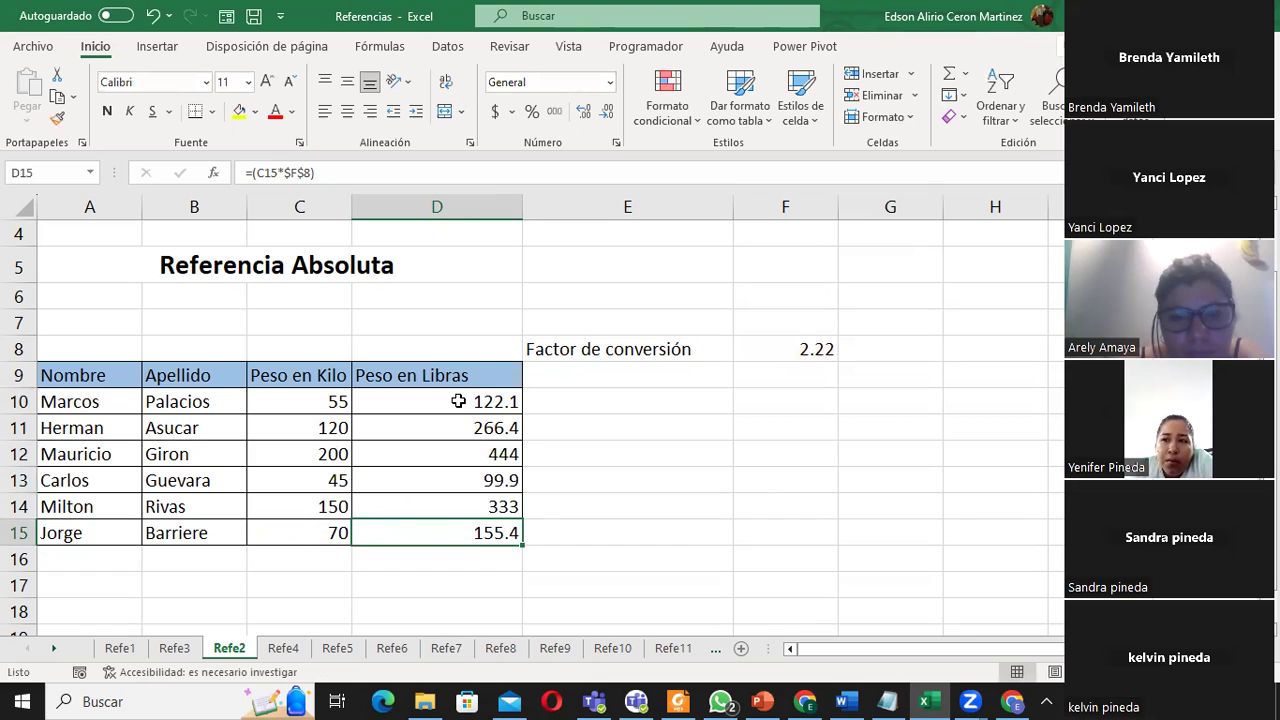
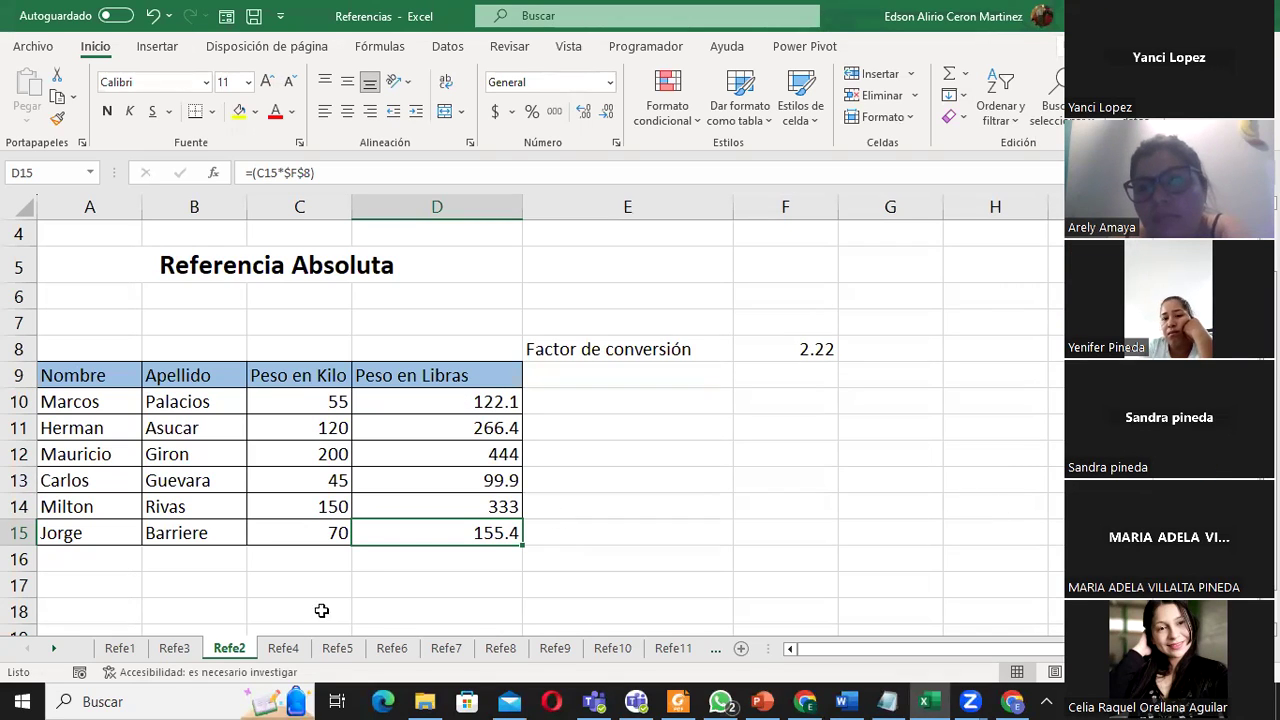
- Switch to the Refe4 sheet and highlight the train numbers in B10:B15
{"action": "left_click", "coordinate": [283, 650]}
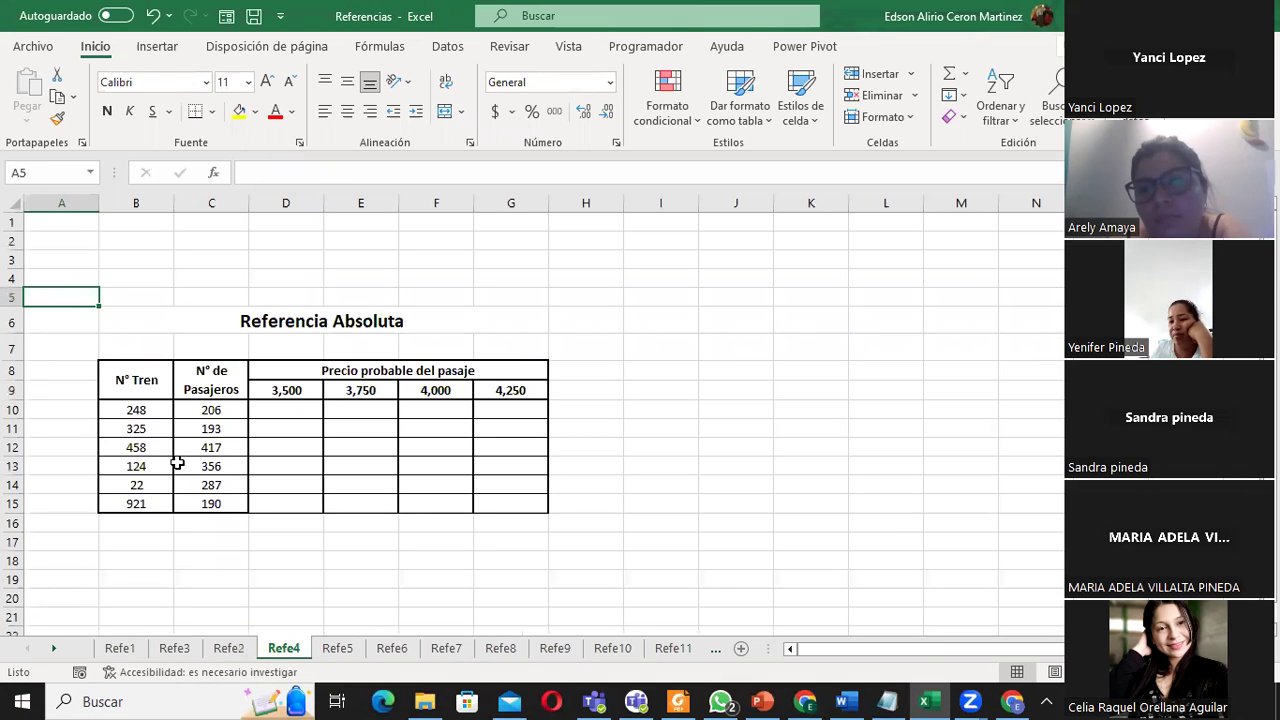
{"action": "left_click_drag", "start_coordinate": [143, 415], "coordinate": [139, 503]}
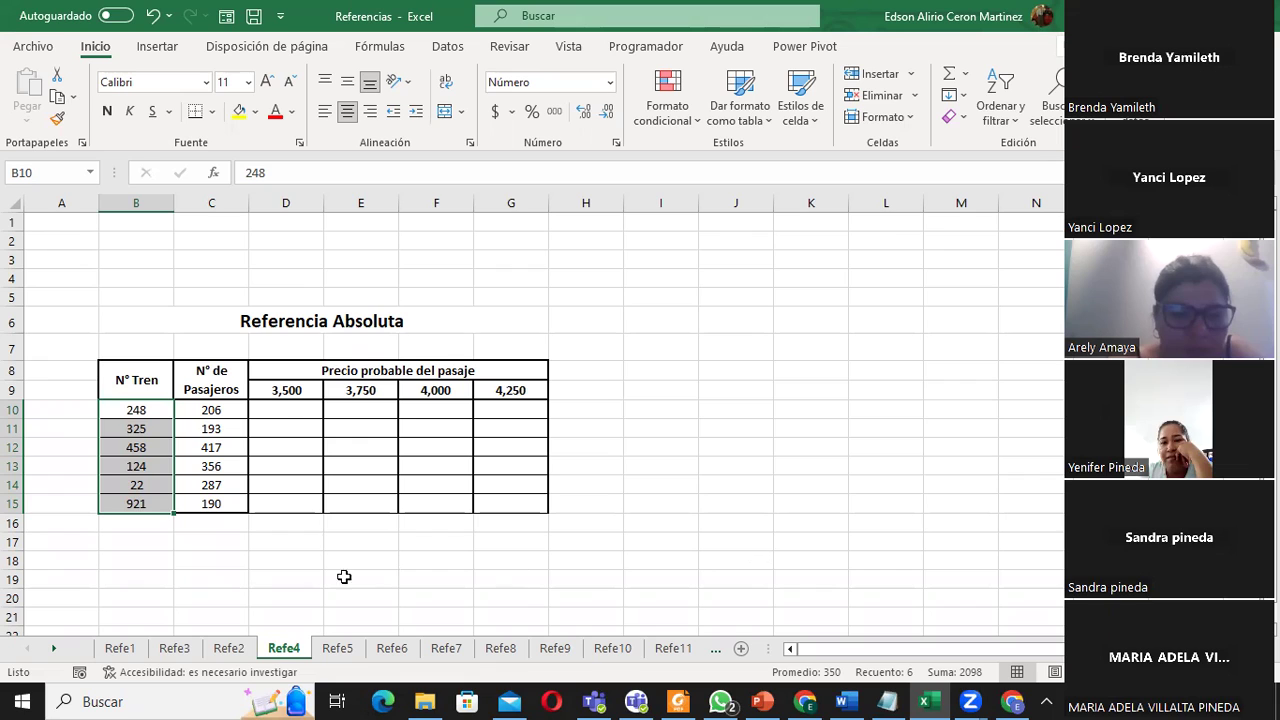
{"action": "left_click", "coordinate": [283, 411]}
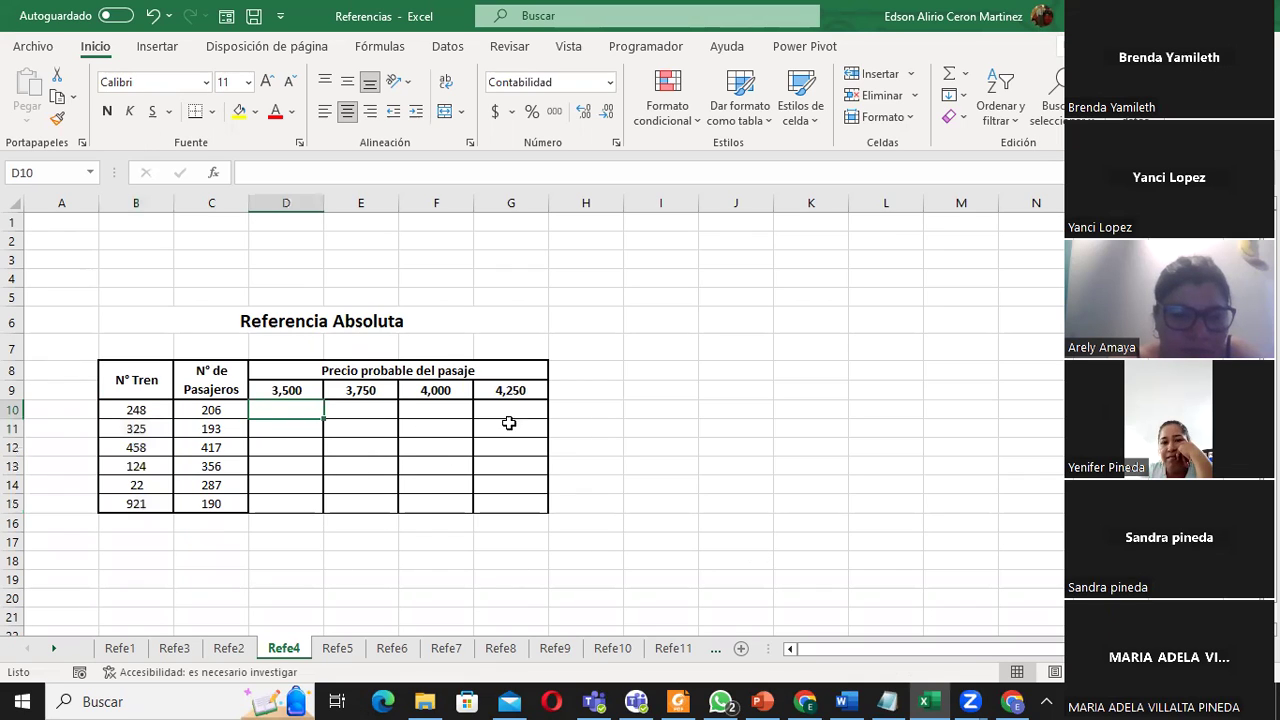
{"action": "left_click_drag", "start_coordinate": [124, 410], "coordinate": [128, 490]}
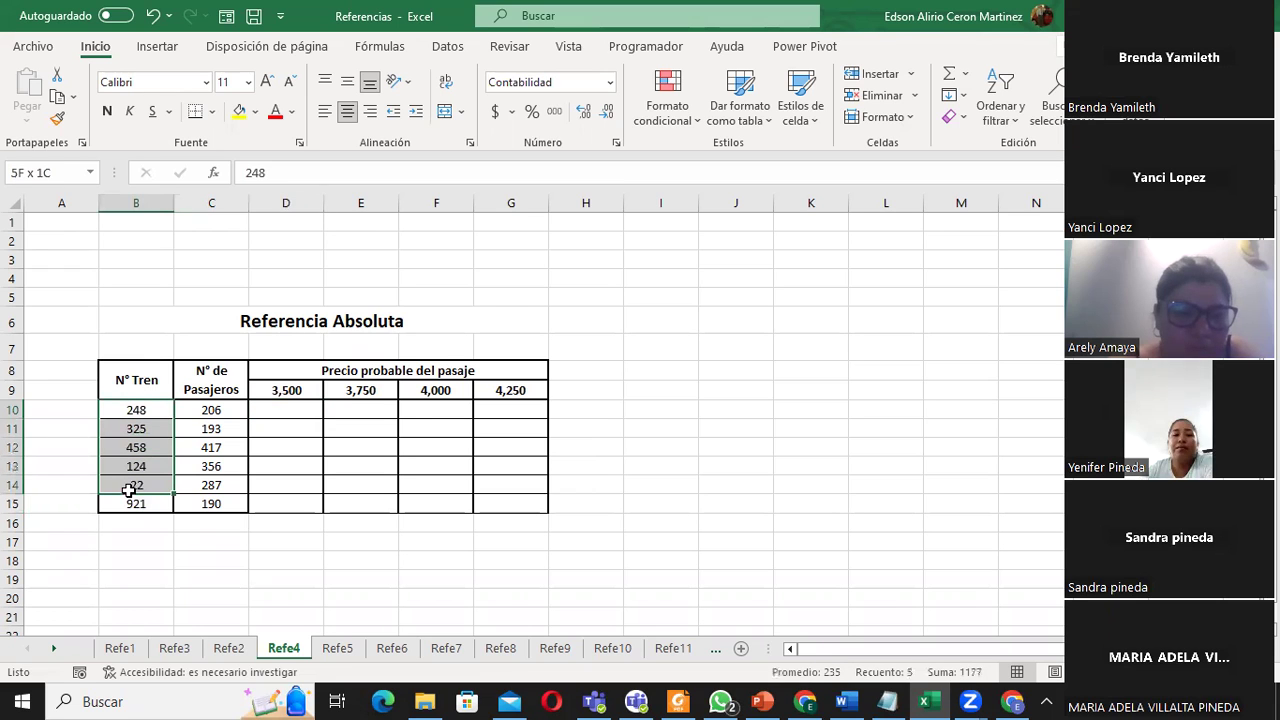
{"action": "scroll", "coordinate": [394, 486], "scroll_direction": "up", "scroll_amount": 1}
{"action": "scroll", "coordinate": [857, 463], "scroll_direction": "up", "scroll_amount": 1}
{"action": "scroll", "coordinate": [857, 463], "scroll_direction": "up", "scroll_amount": 1}
{"action": "scroll", "coordinate": [529, 403], "scroll_direction": "down", "scroll_amount": 1}
{"action": "left_click_drag", "start_coordinate": [210, 316], "coordinate": [200, 442]}
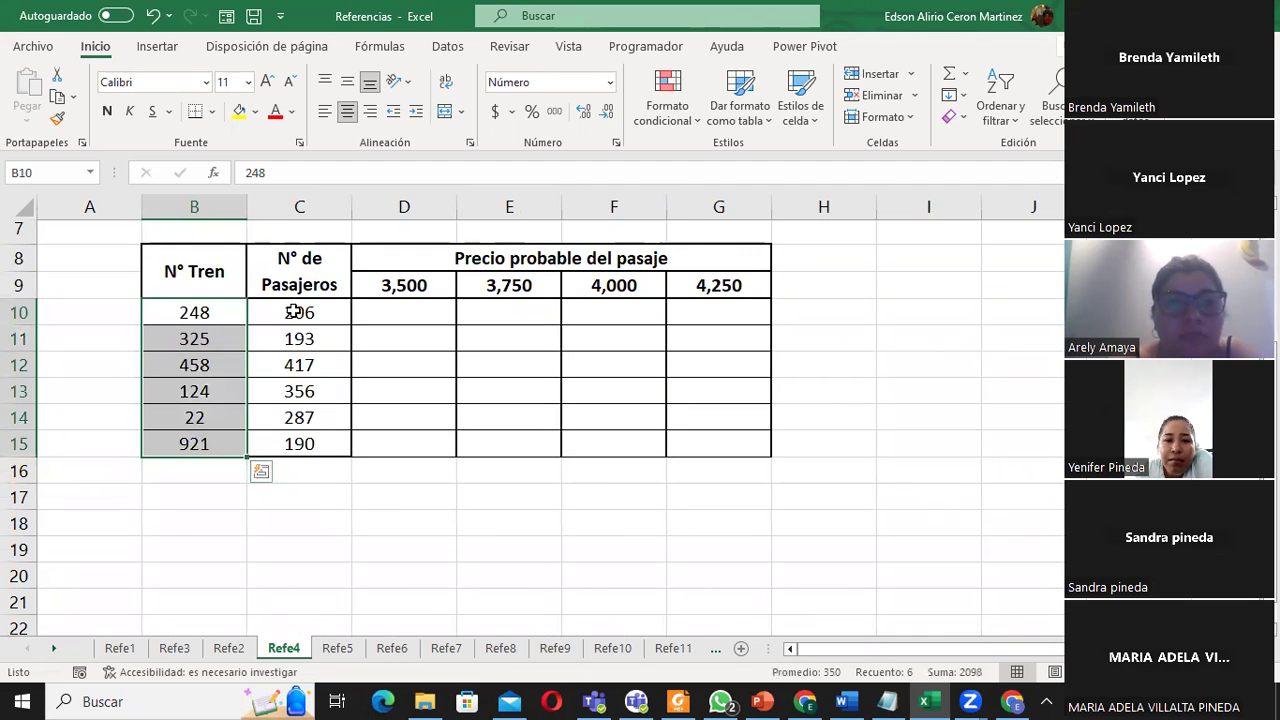
{"action": "left_click_drag", "start_coordinate": [293, 312], "coordinate": [297, 443]}
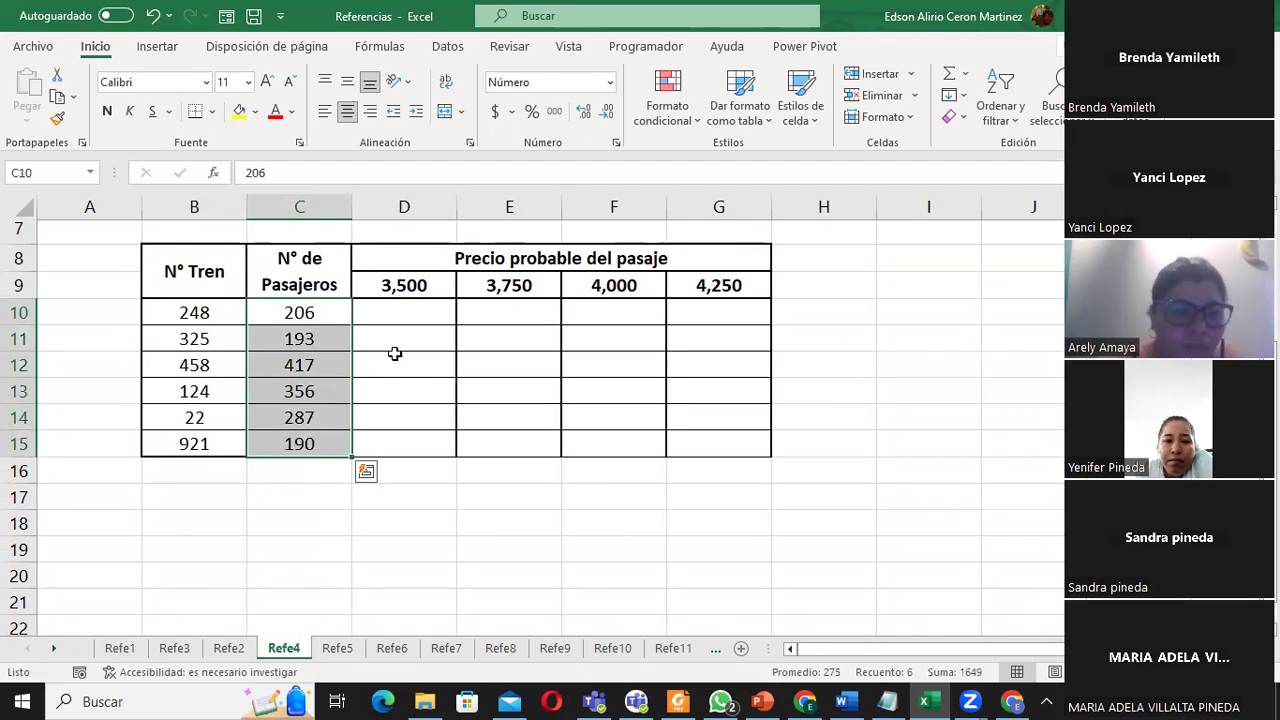
{"action": "left_click", "coordinate": [400, 287]}
{"action": "left_click", "coordinate": [506, 285]}
{"action": "left_click", "coordinate": [600, 285]}
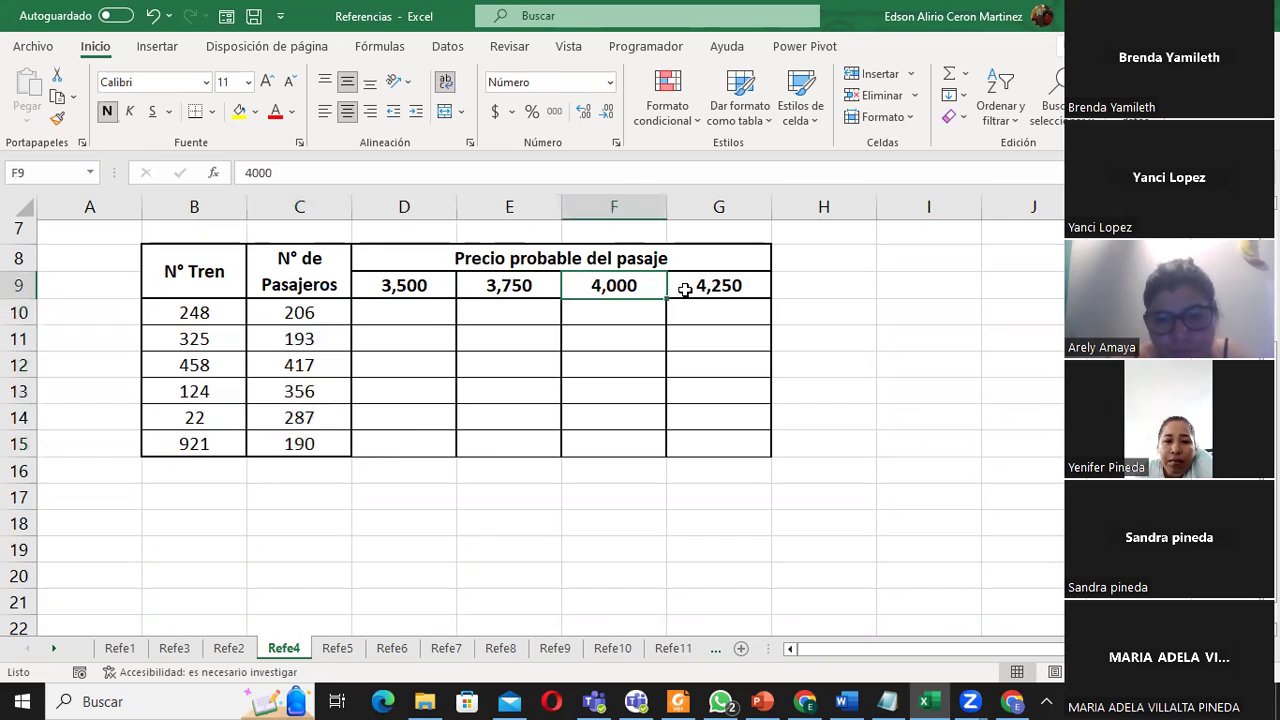
{"action": "left_click", "coordinate": [720, 298]}
{"action": "left_click", "coordinate": [400, 287]}
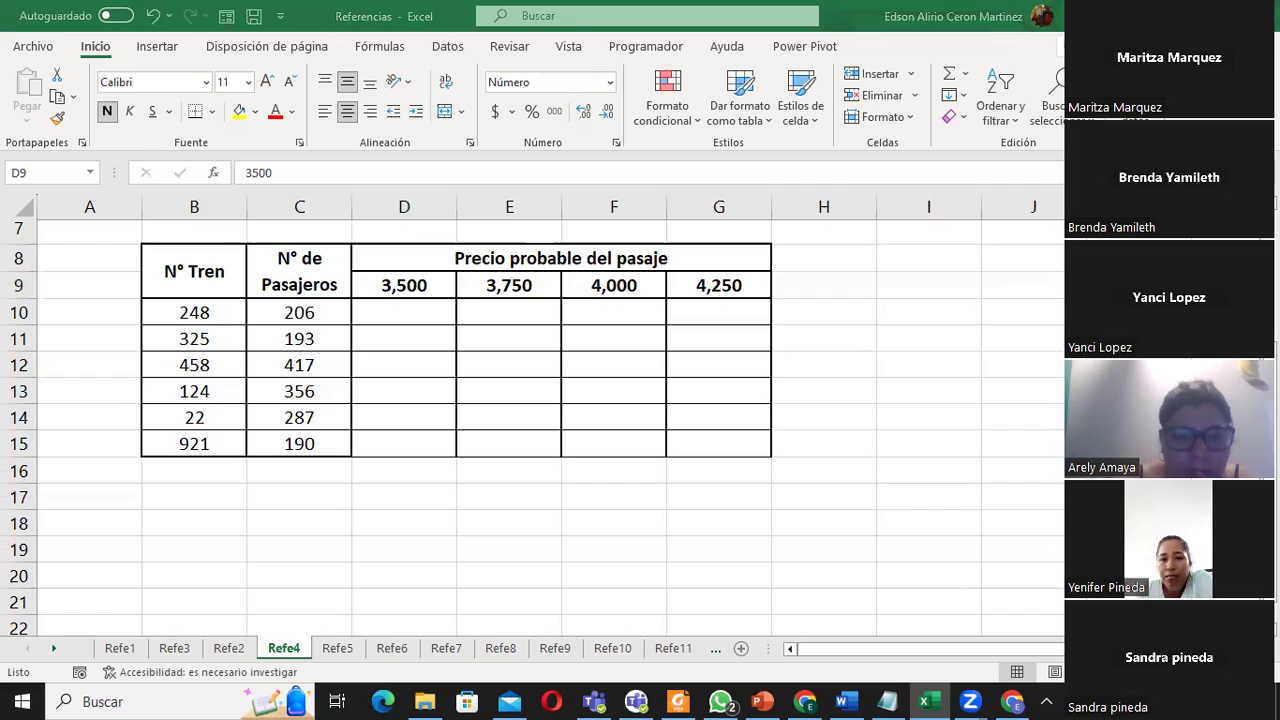
{"action": "left_click", "coordinate": [405, 313]}
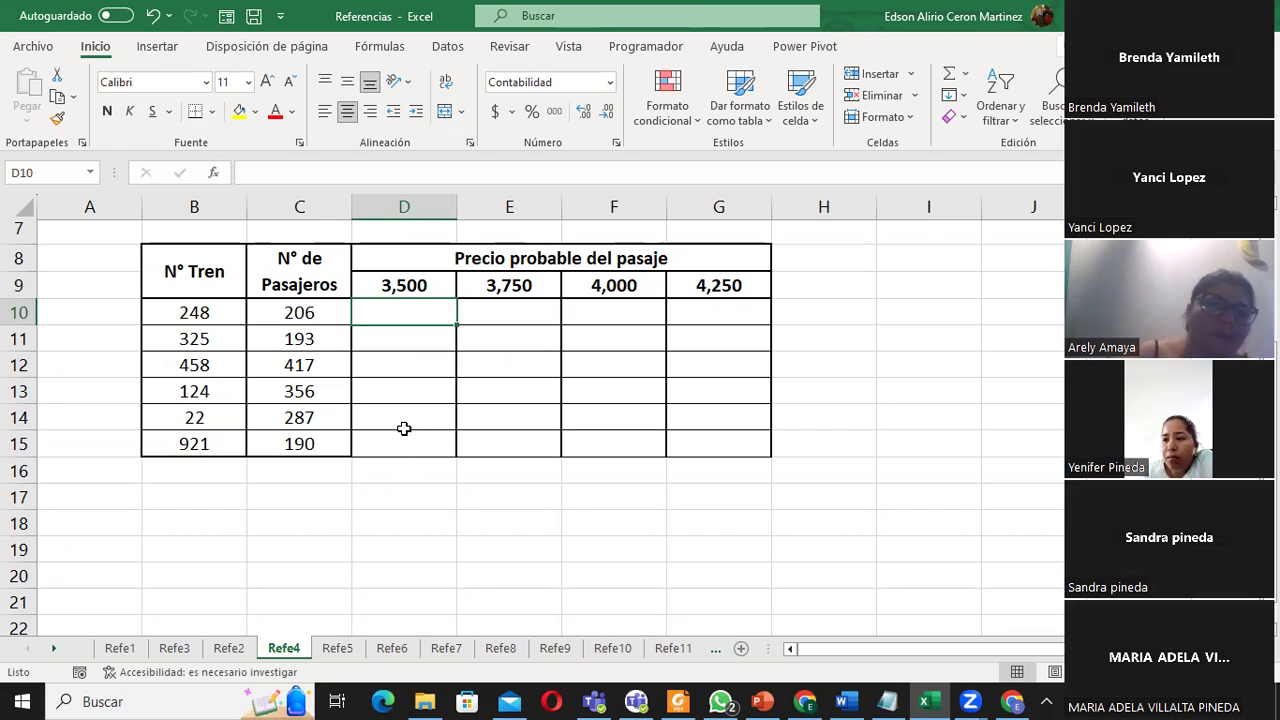
{"action": "left_click", "coordinate": [299, 318]}
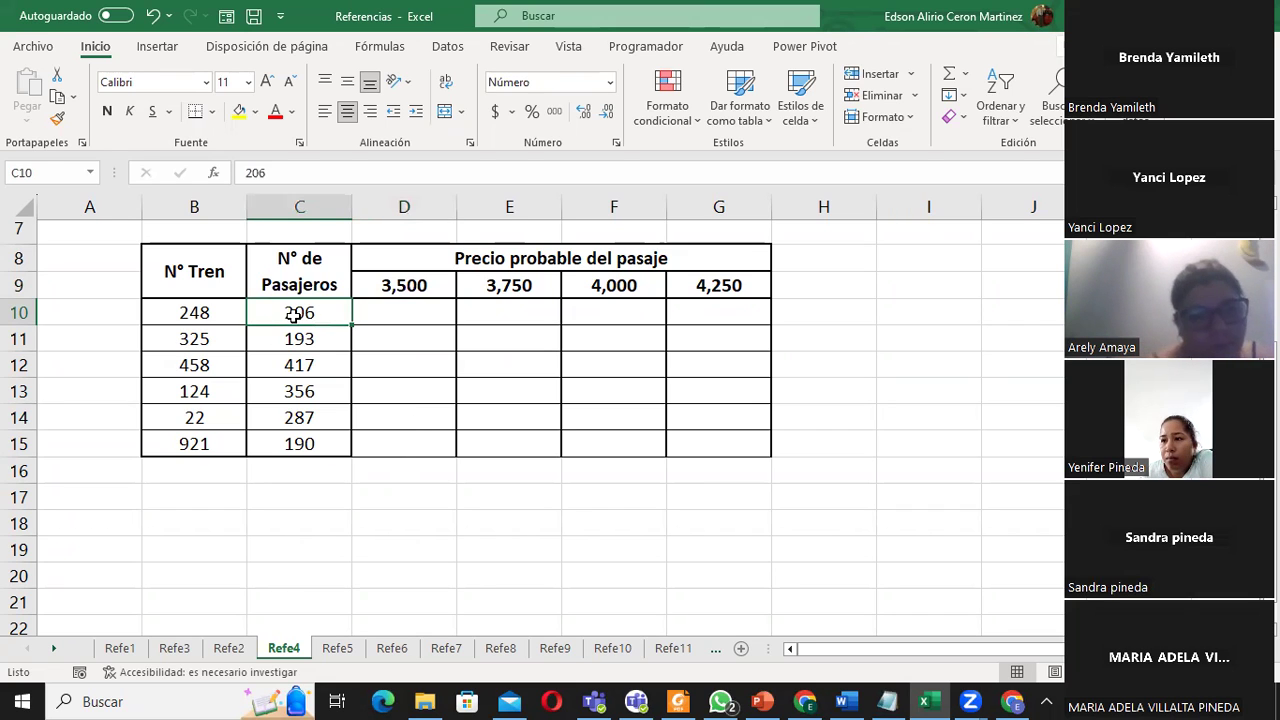
{"action": "left_click", "coordinate": [410, 285]}
{"action": "left_click", "coordinate": [335, 338]}
{"action": "left_click", "coordinate": [405, 285]}
{"action": "left_click", "coordinate": [330, 360]}
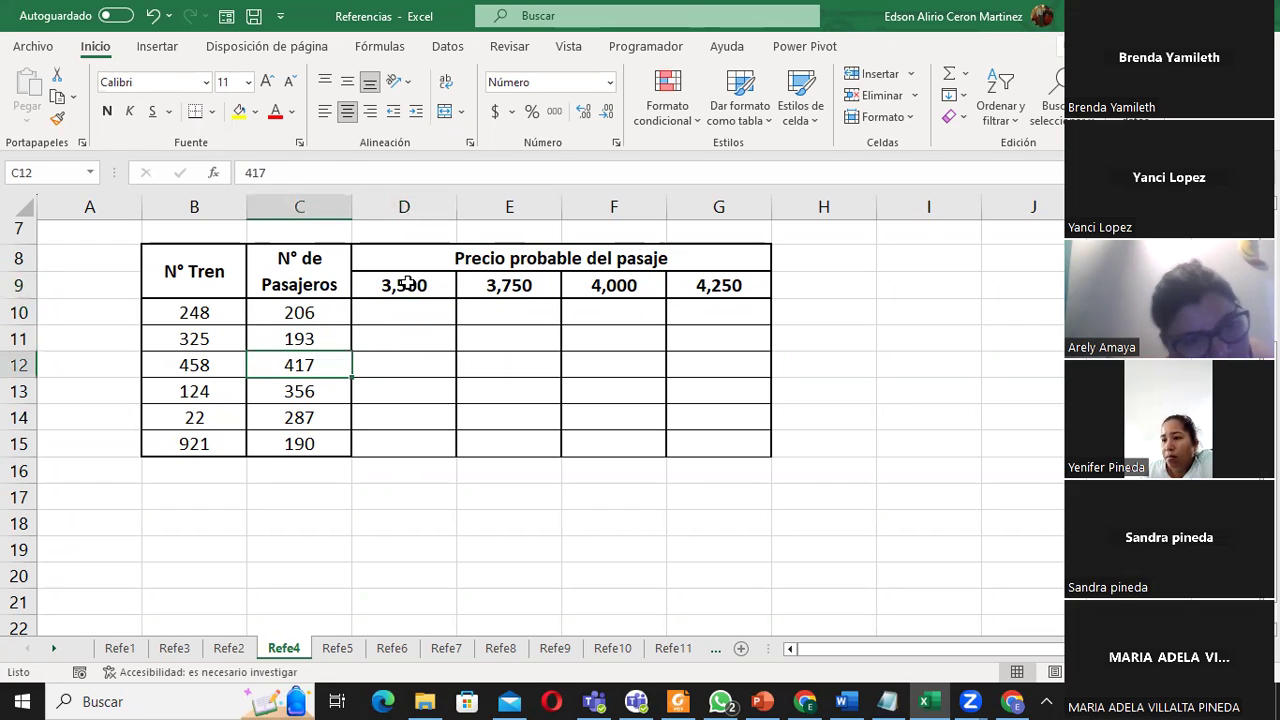
{"action": "left_click", "coordinate": [402, 285]}
{"action": "left_click", "coordinate": [328, 380]}
{"action": "left_click", "coordinate": [404, 285]}
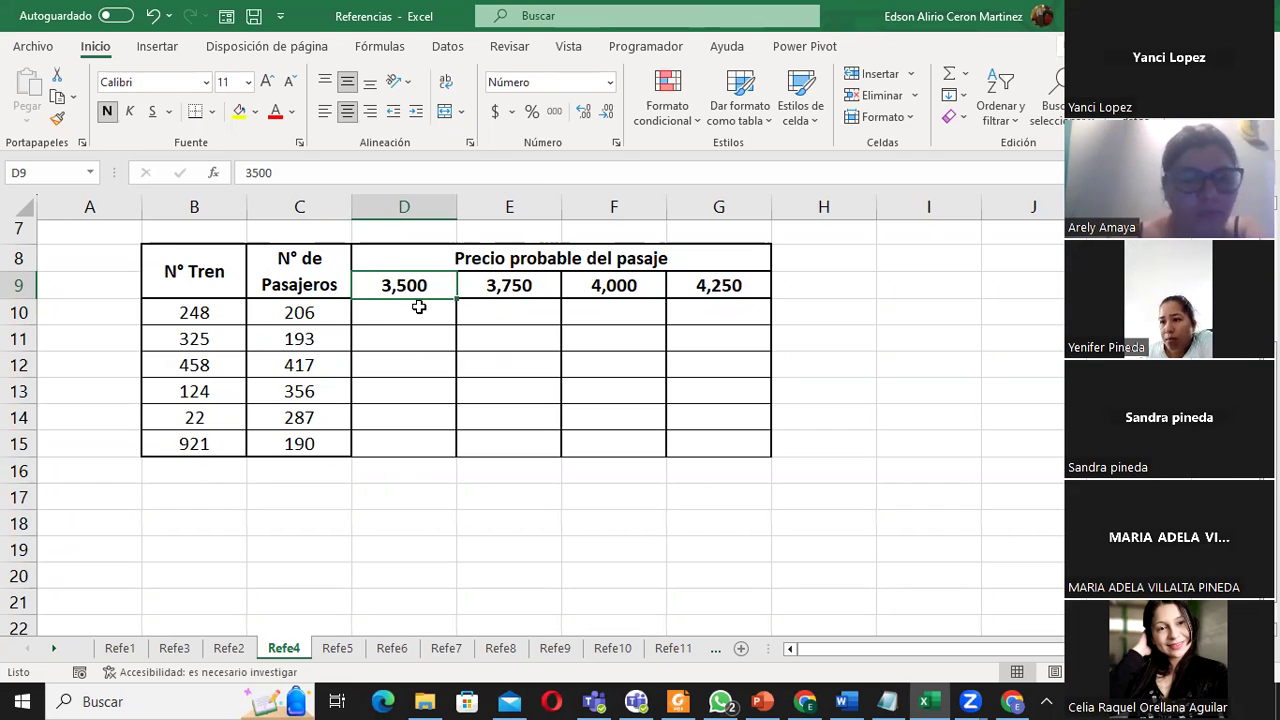
{"action": "left_click", "coordinate": [296, 312]}
{"action": "left_click", "coordinate": [378, 311]}
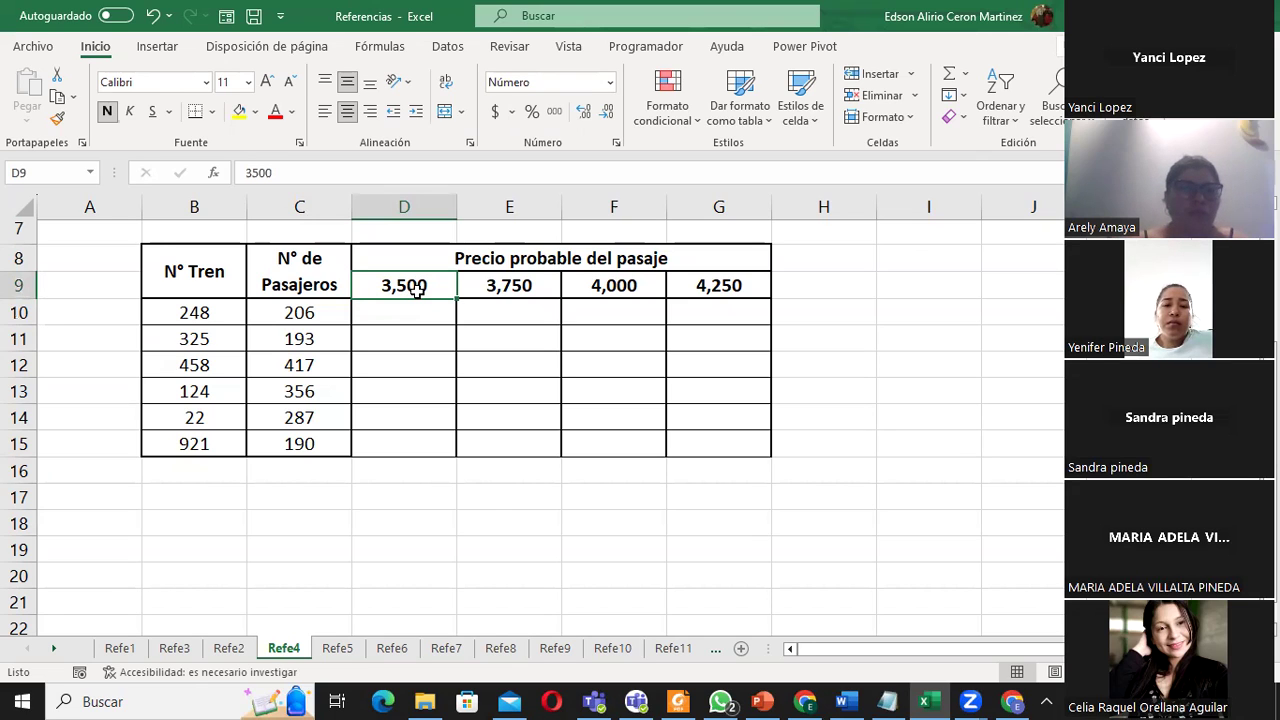
{"action": "left_click", "coordinate": [397, 316]}
- Enter =(C10*$D$9) in D10, locking the 3,500 fare, to get 721,000
{"action": "double_click", "coordinate": [403, 314]}
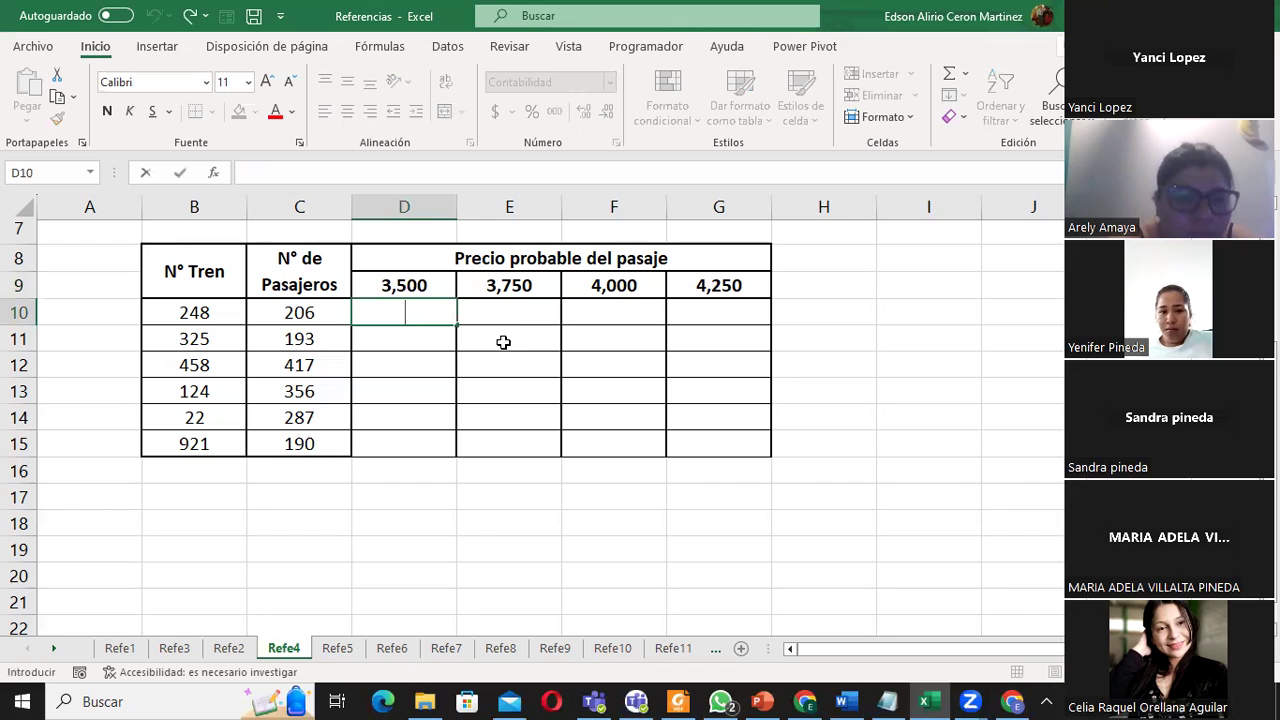
{"action": "type", "text": "=("}
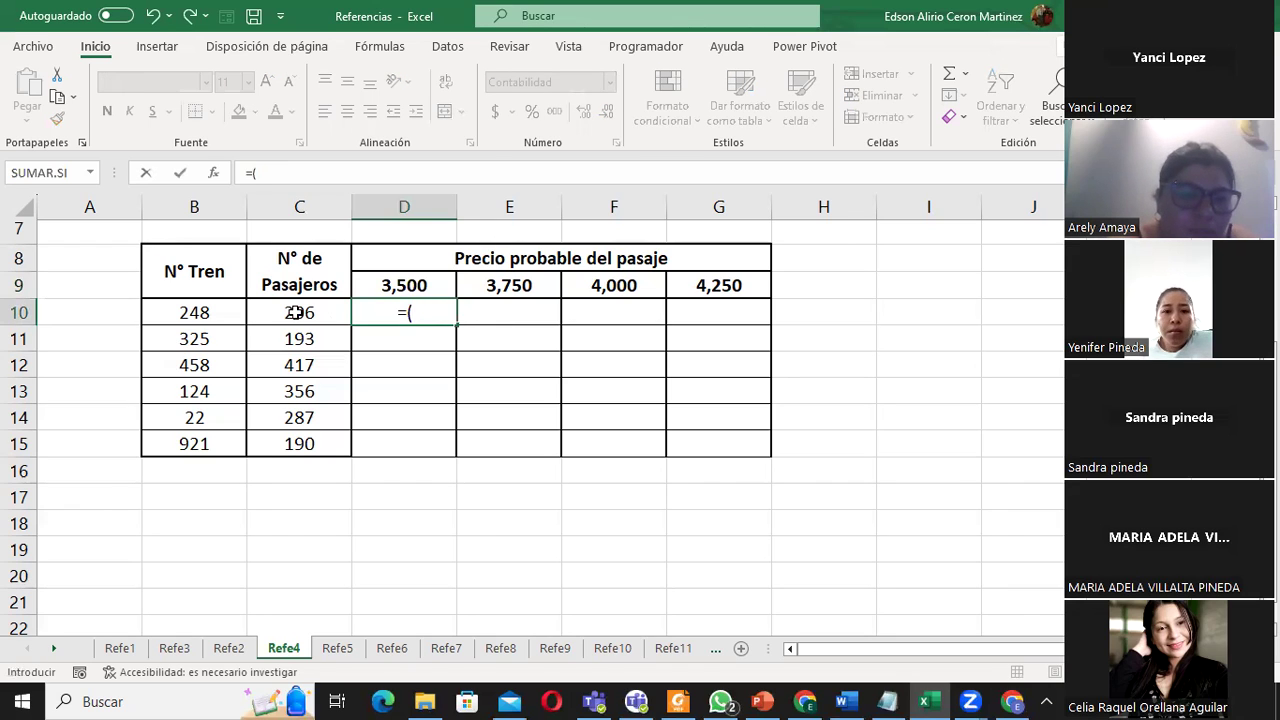
{"action": "left_click", "coordinate": [298, 314]}
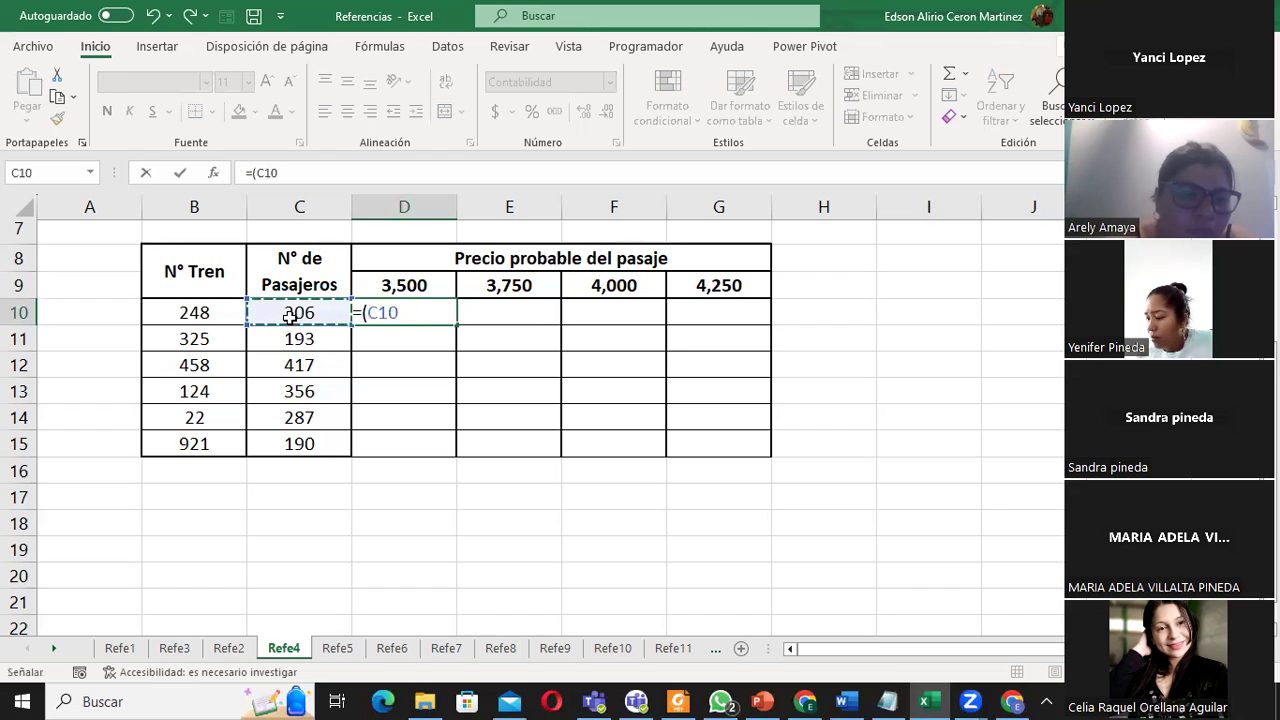
{"action": "type", "text": "*"}
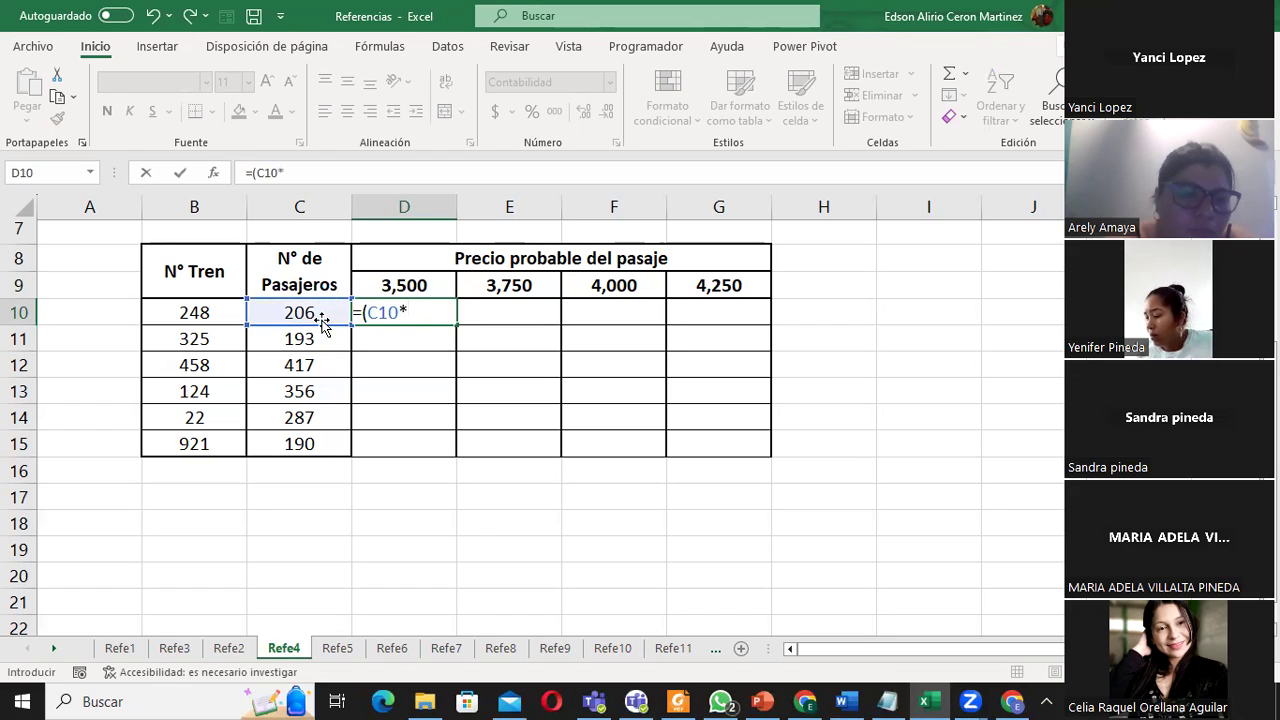
{"action": "left_click", "coordinate": [405, 286]}
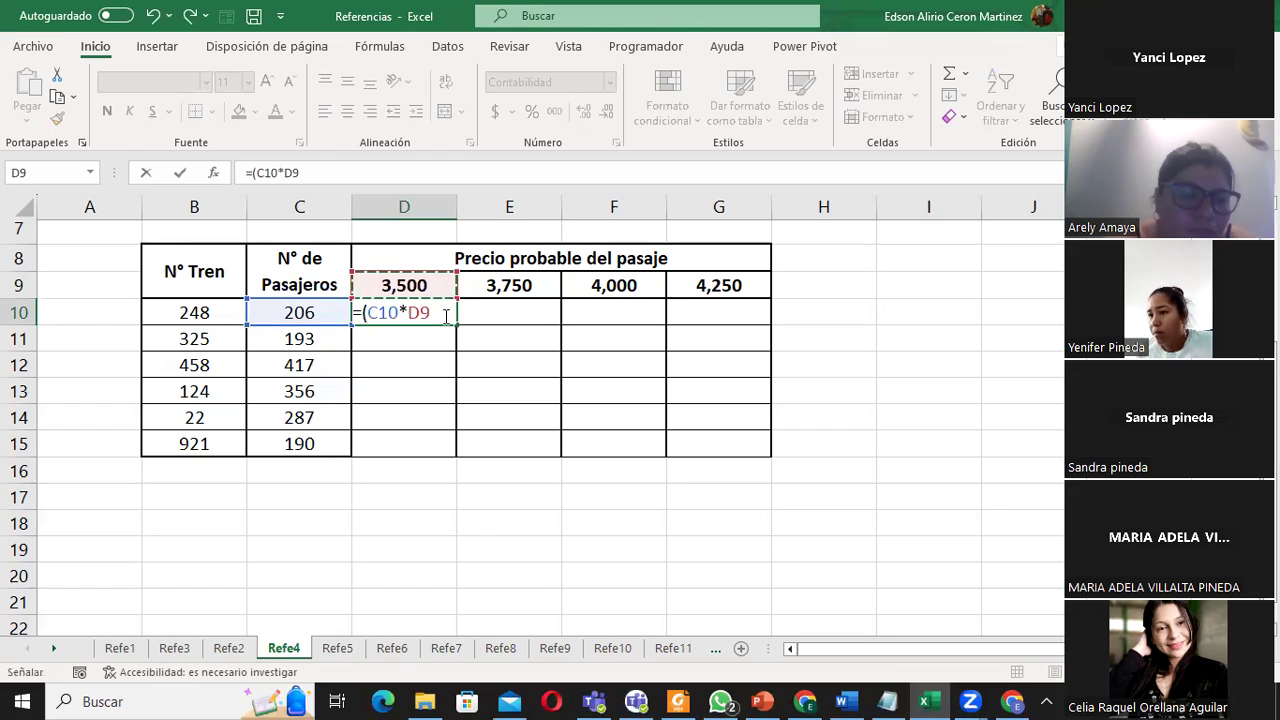
{"action": "type", "text": ")"}
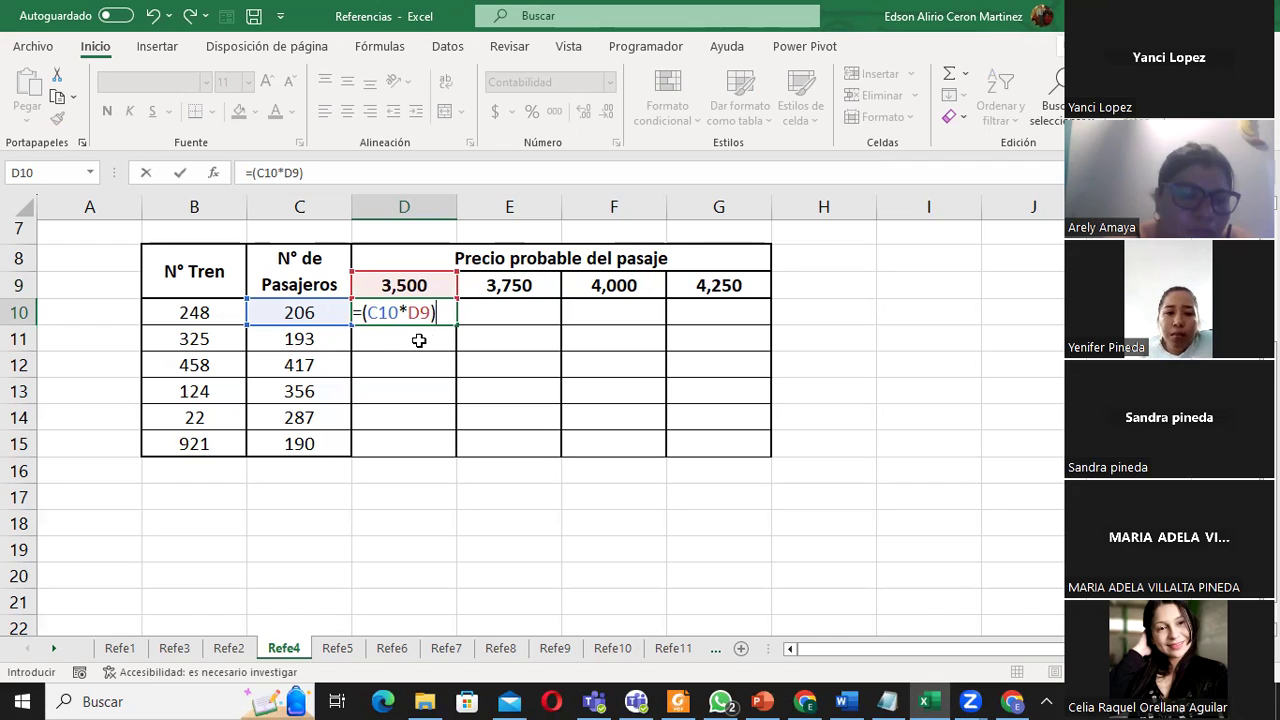
{"action": "key", "text": "F2"}
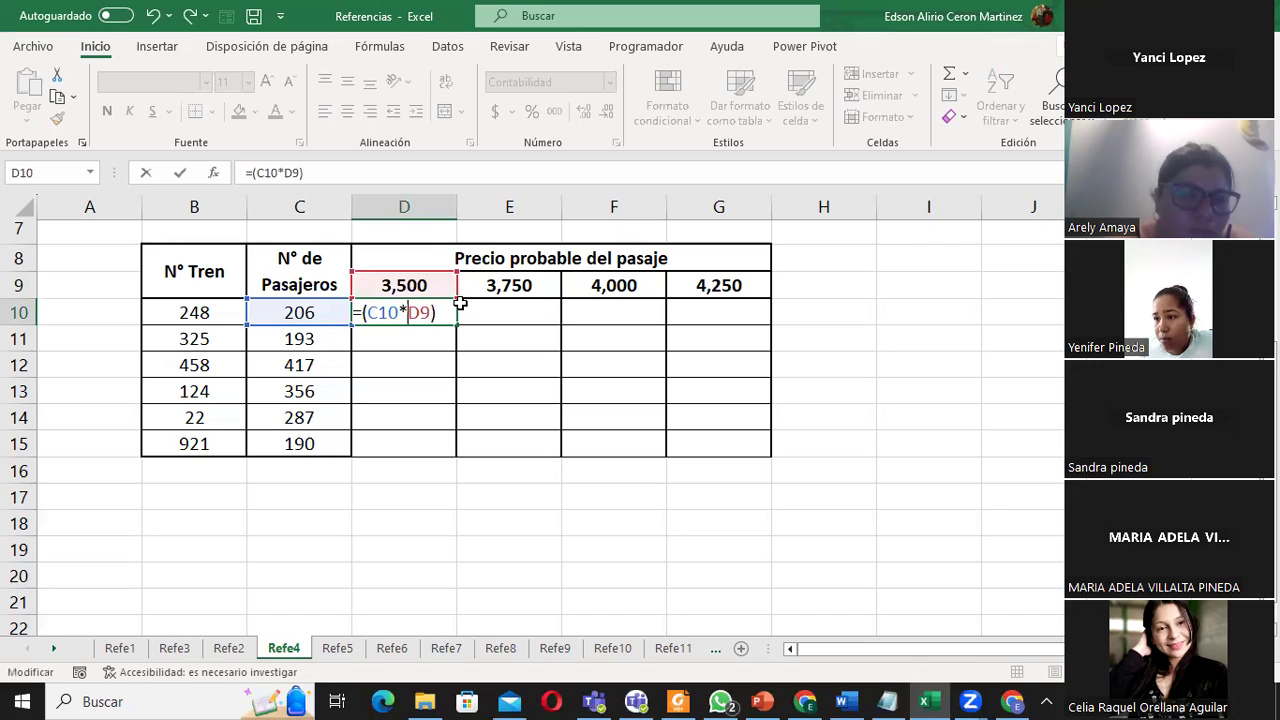
{"action": "key", "text": "Left"}
{"action": "key", "text": "Left"}
{"action": "key", "text": "Left"}
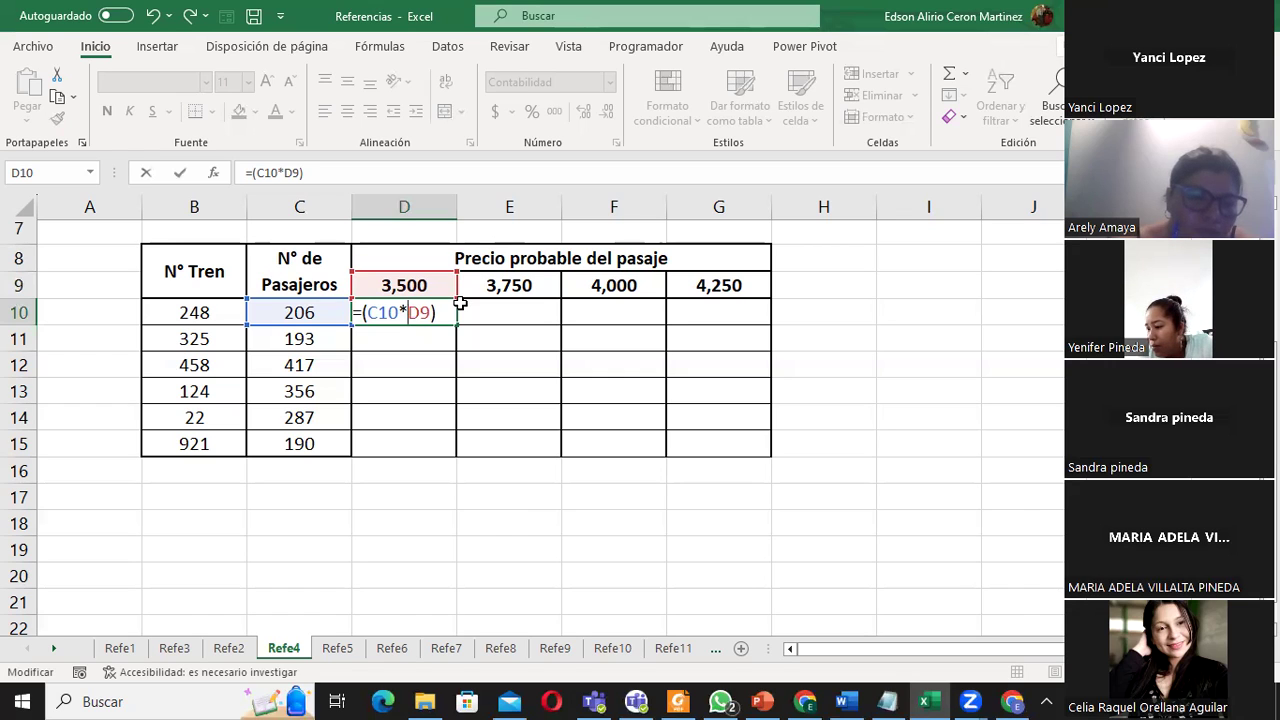
{"action": "type", "text": "$"}
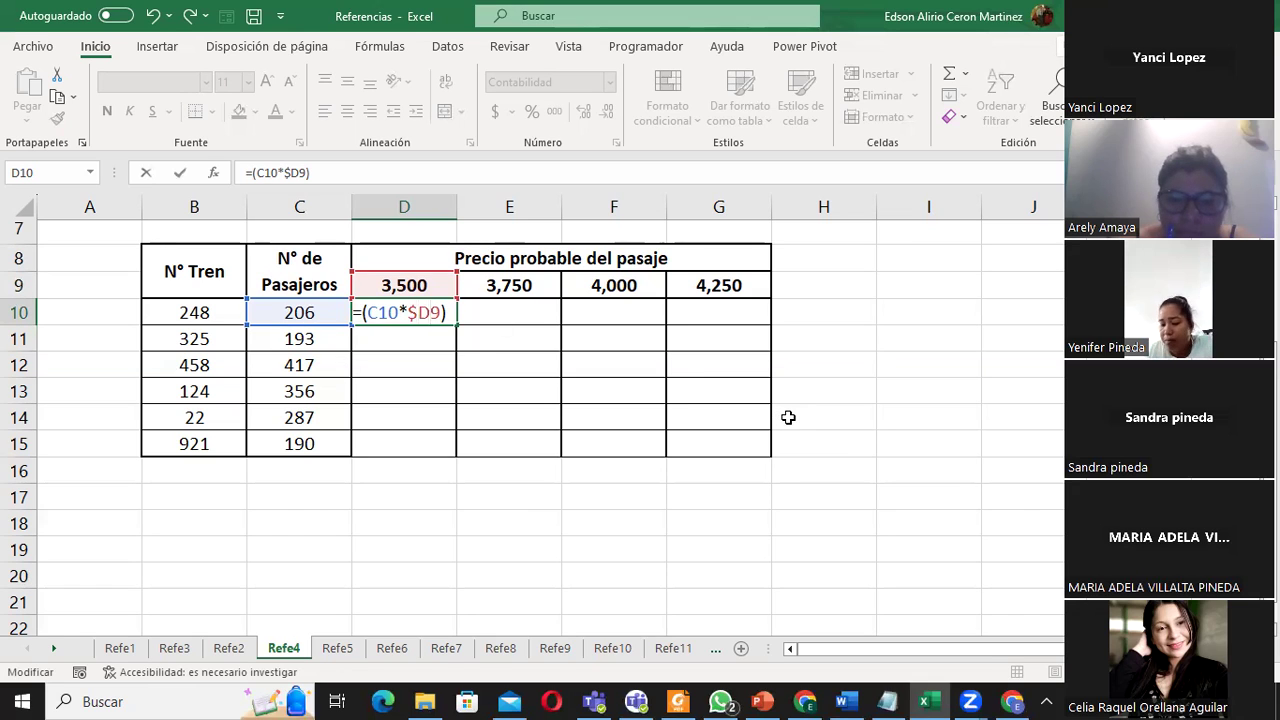
{"action": "type", "text": "$"}
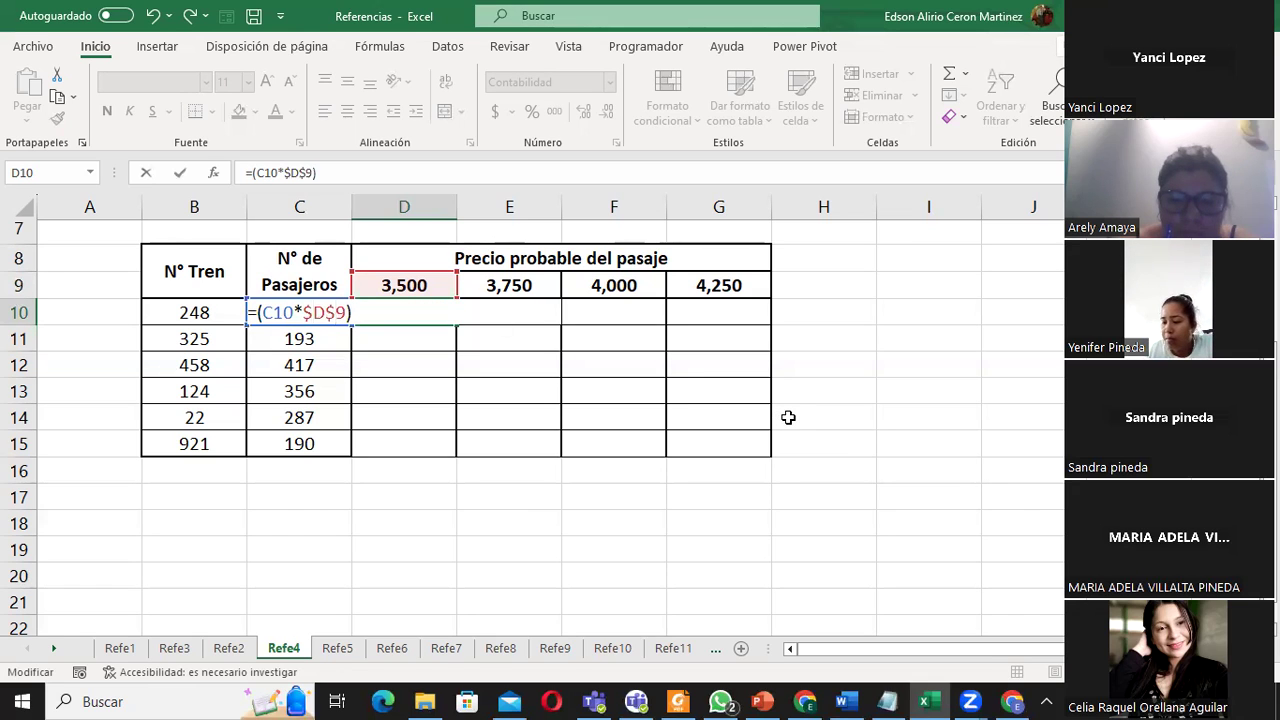
{"action": "key", "text": "Return"}
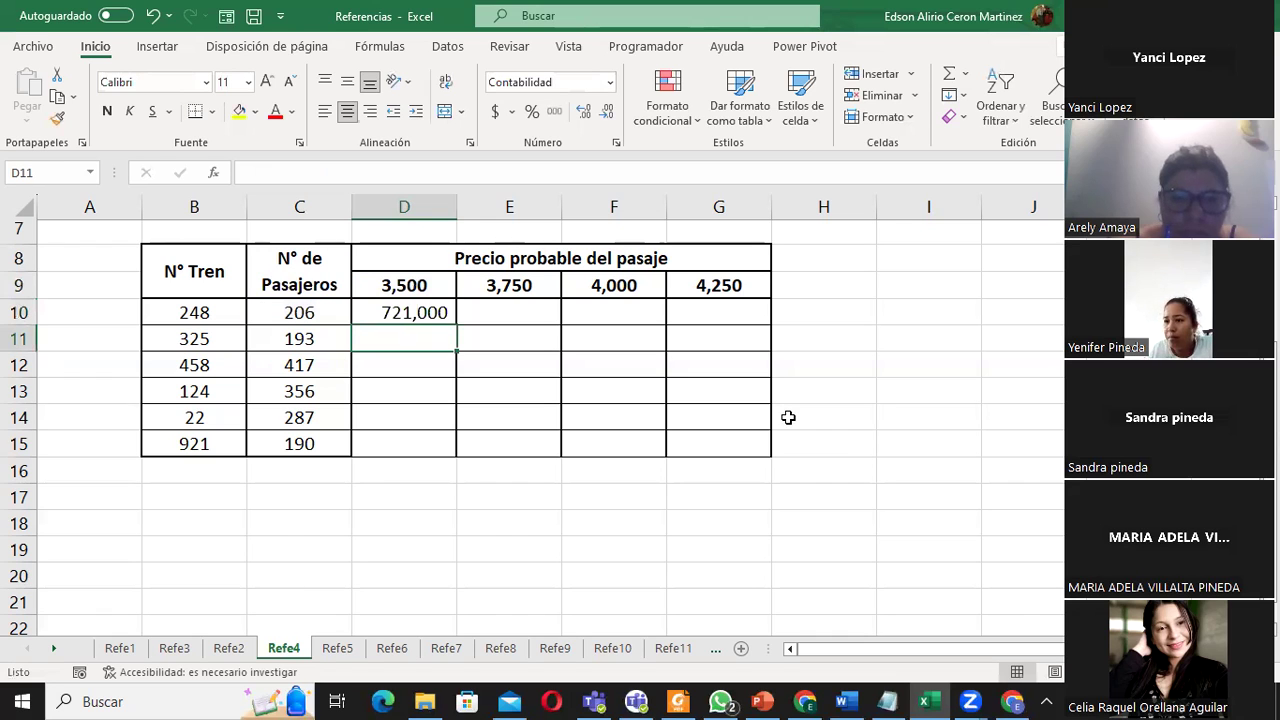
- Fill the D10 formula down to D15 and inspect D10's locked $D$9 reference
{"action": "left_click", "coordinate": [427, 314]}
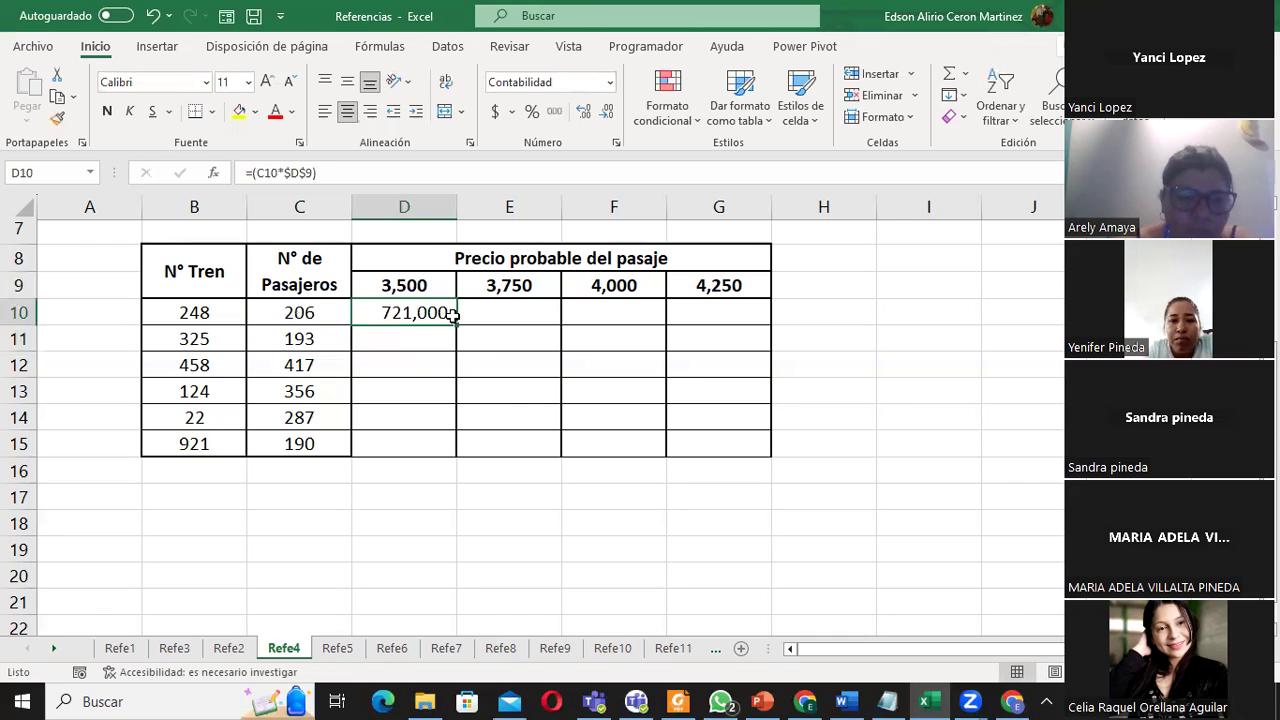
{"action": "left_click_drag", "start_coordinate": [457, 325], "coordinate": [458, 451]}
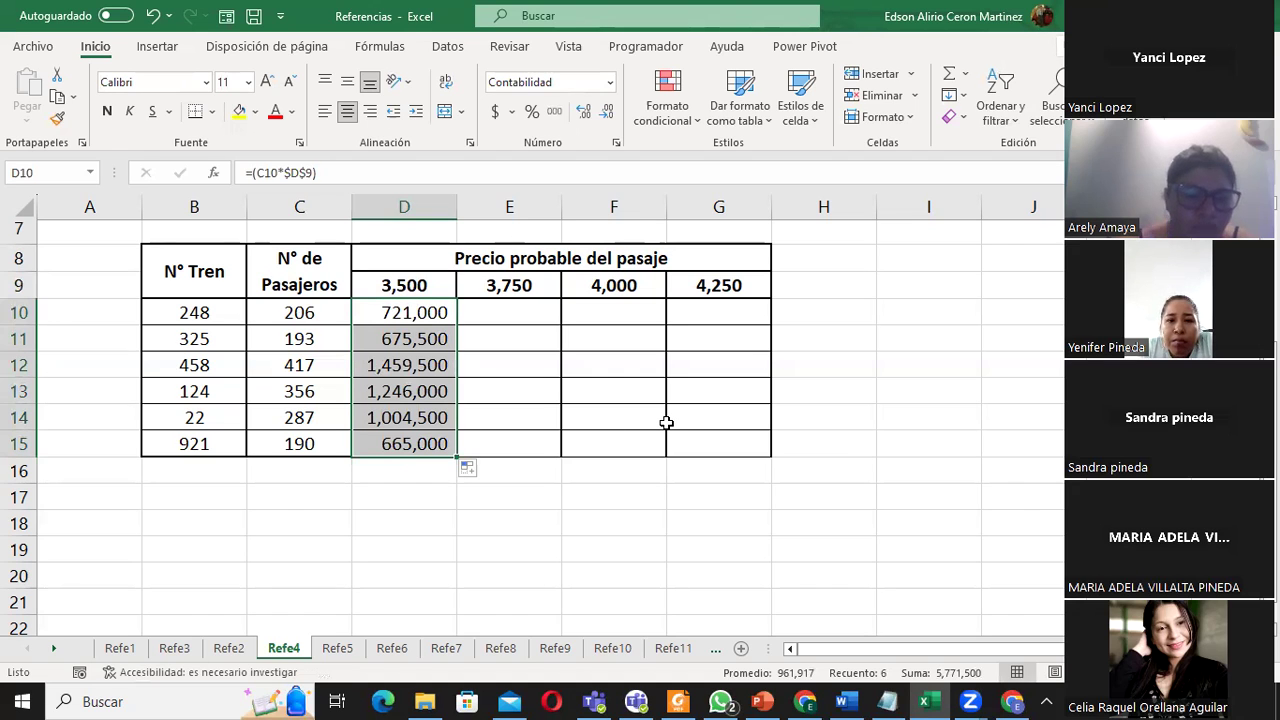
{"action": "left_click", "coordinate": [413, 308]}
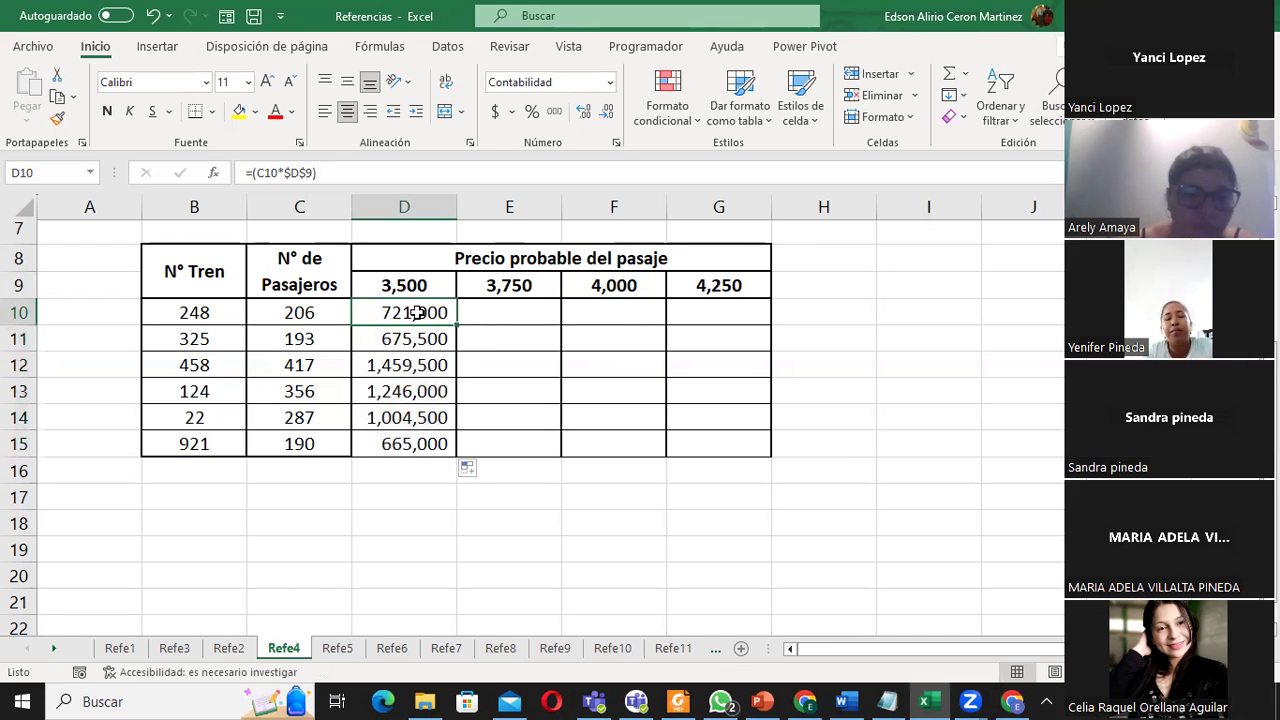
{"action": "double_click", "coordinate": [420, 311]}
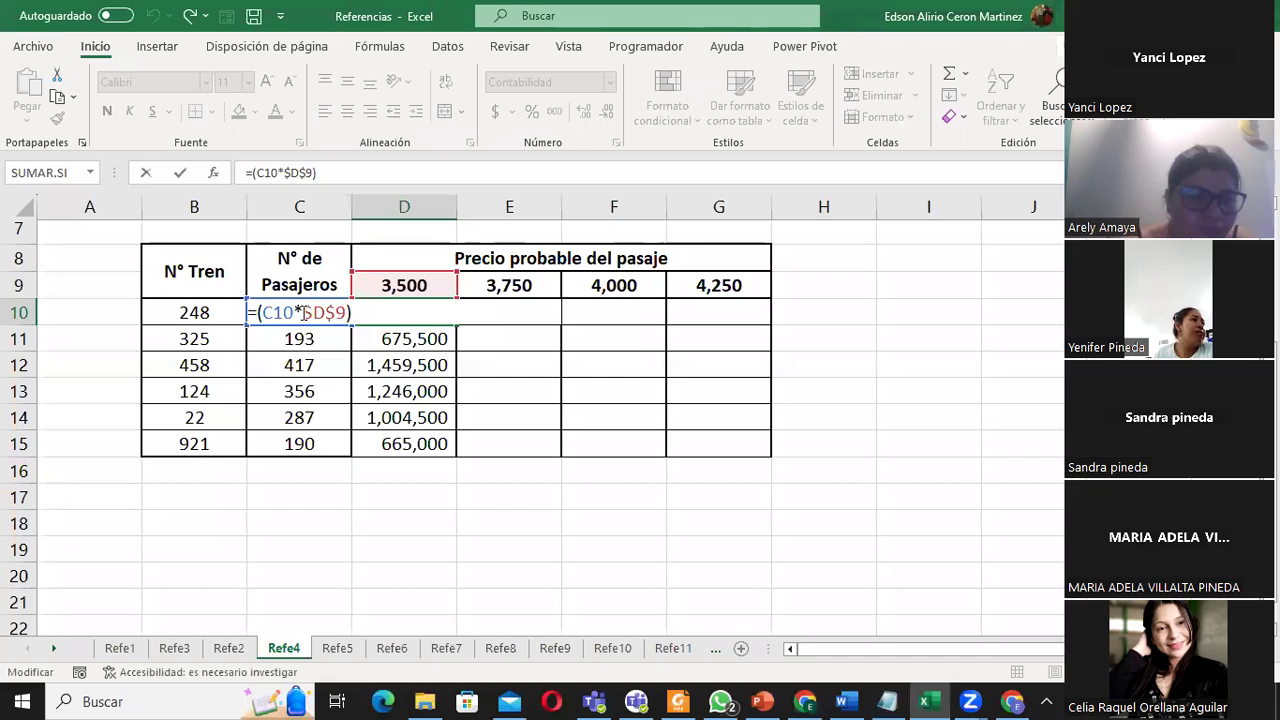
{"action": "left_click_drag", "start_coordinate": [303, 313], "coordinate": [349, 313]}
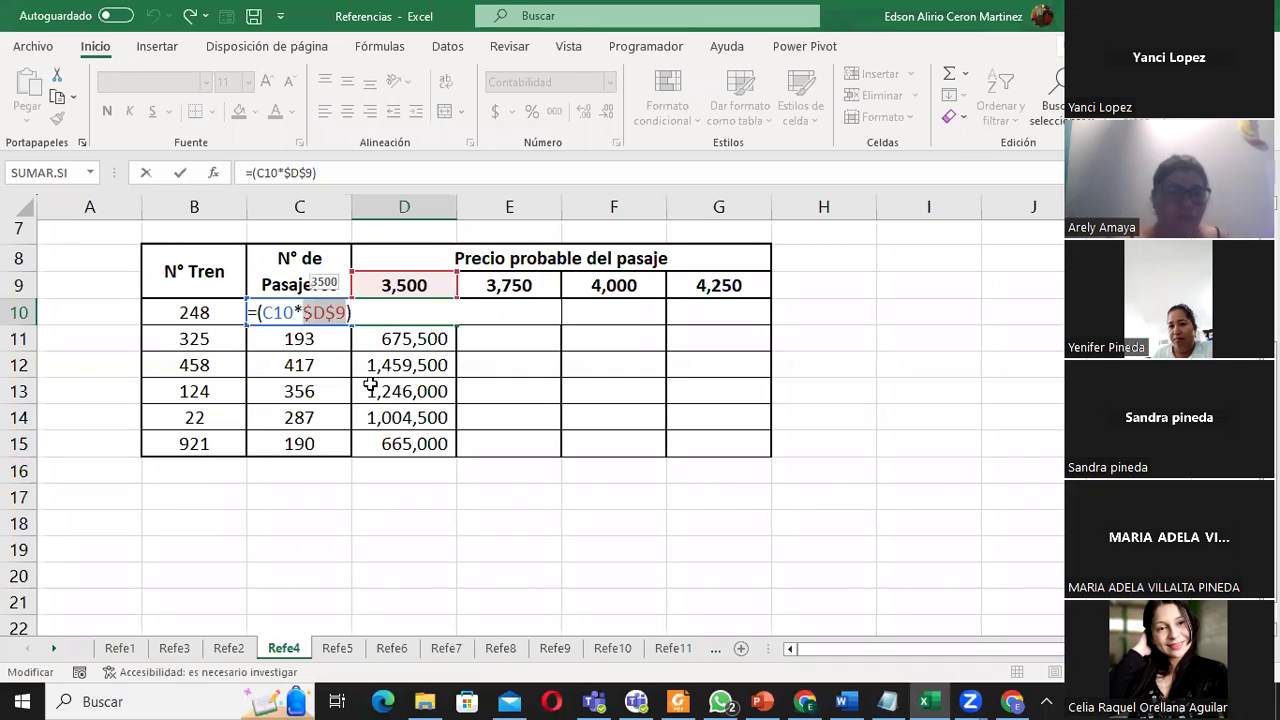
{"action": "key", "text": "Escape"}
- Inspect the D11, D12 and D15 formulas to confirm each still uses $D$9
{"action": "double_click", "coordinate": [383, 336]}
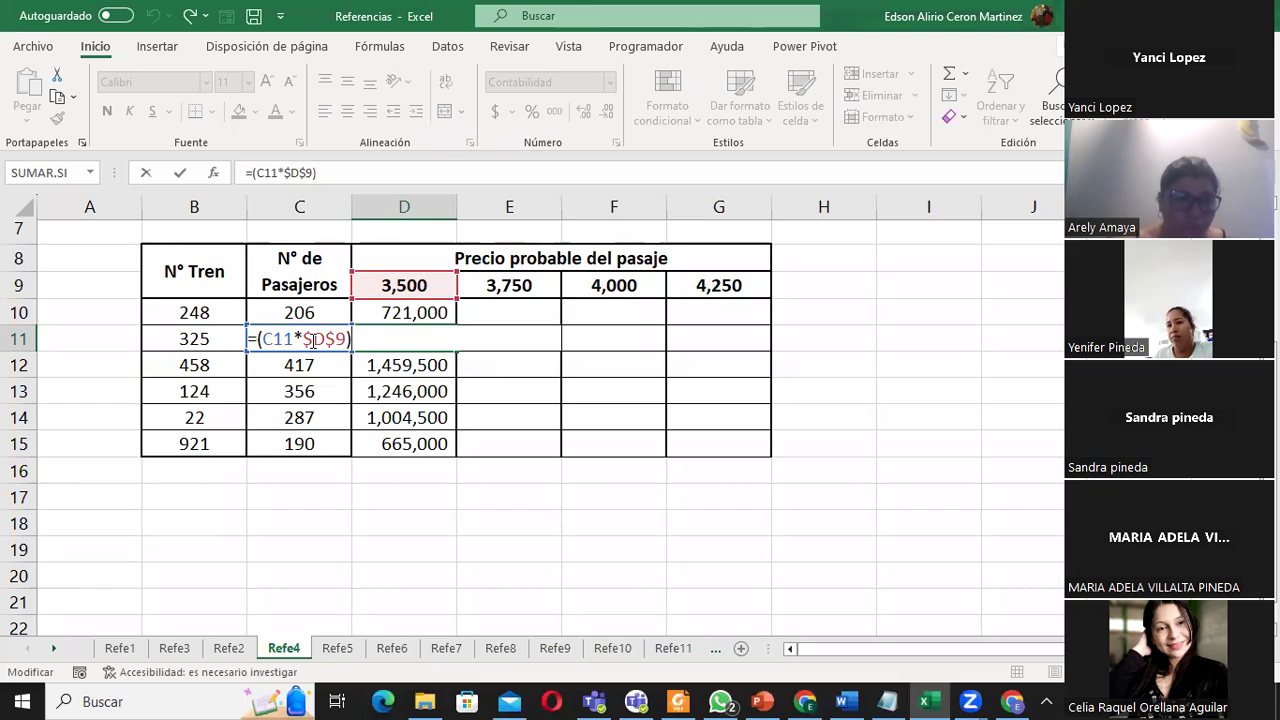
{"action": "key", "text": "Escape"}
{"action": "double_click", "coordinate": [410, 366]}
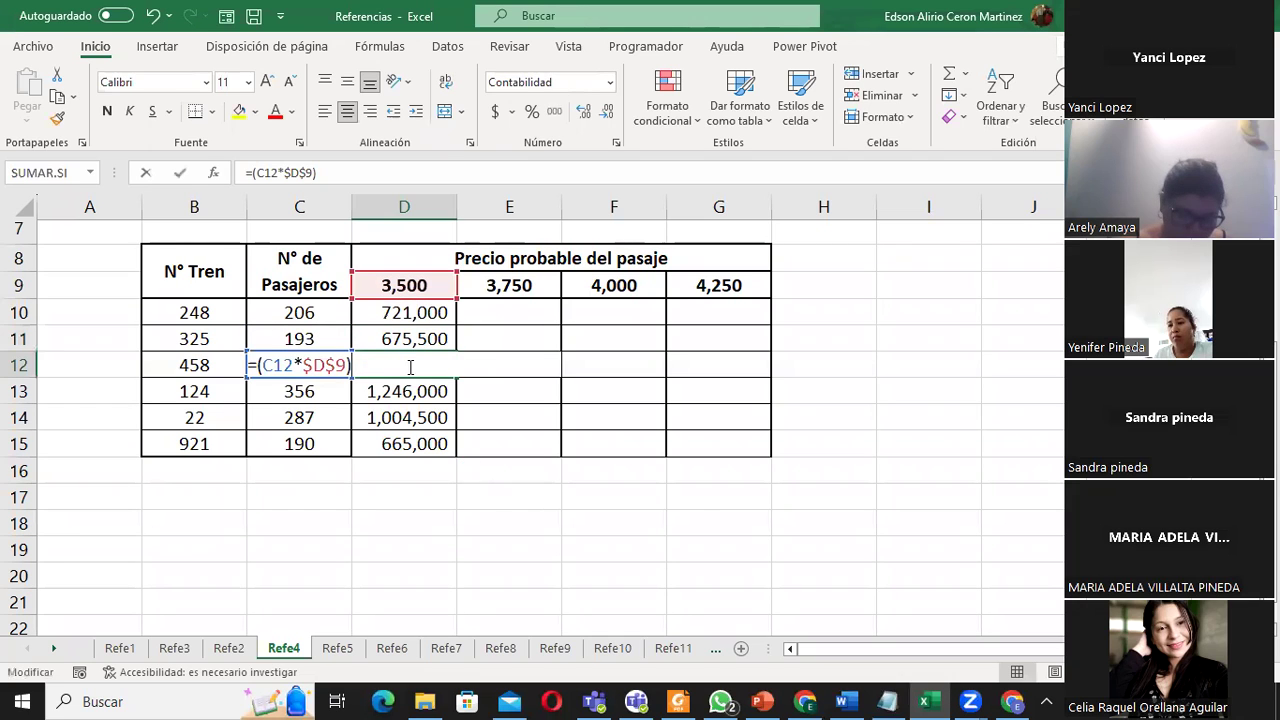
{"action": "key", "text": "Escape"}
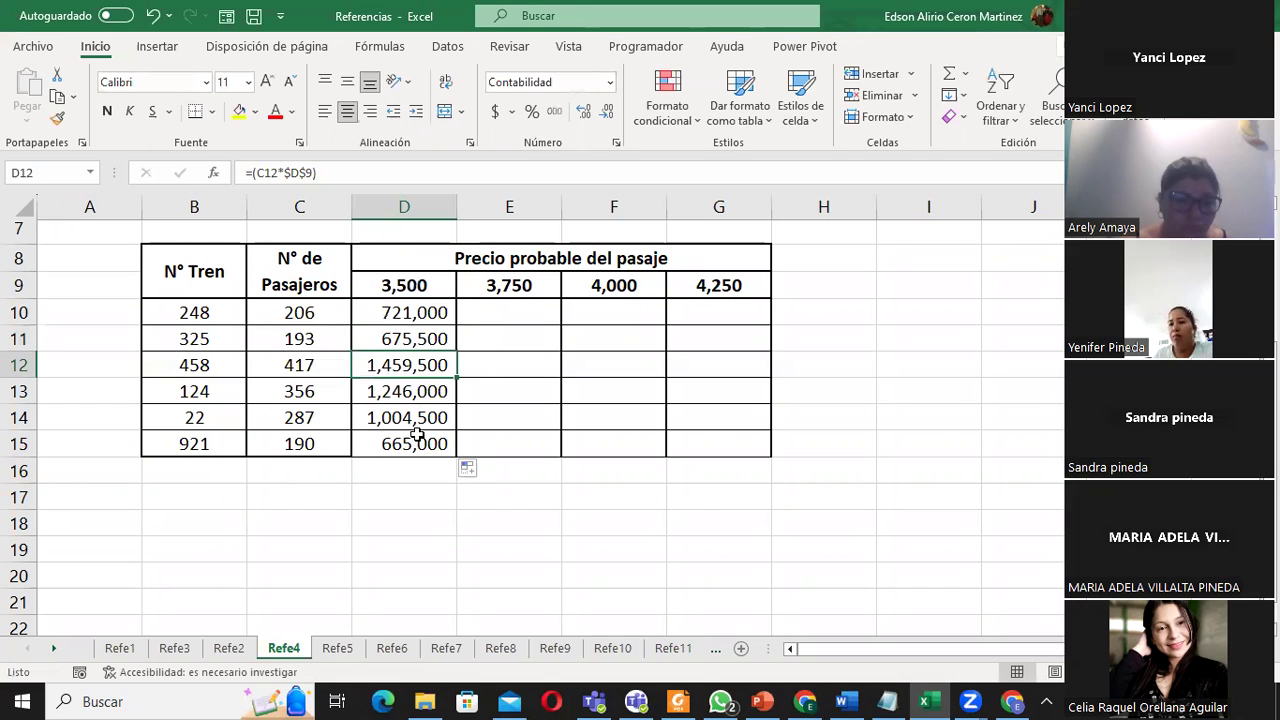
{"action": "double_click", "coordinate": [418, 444]}
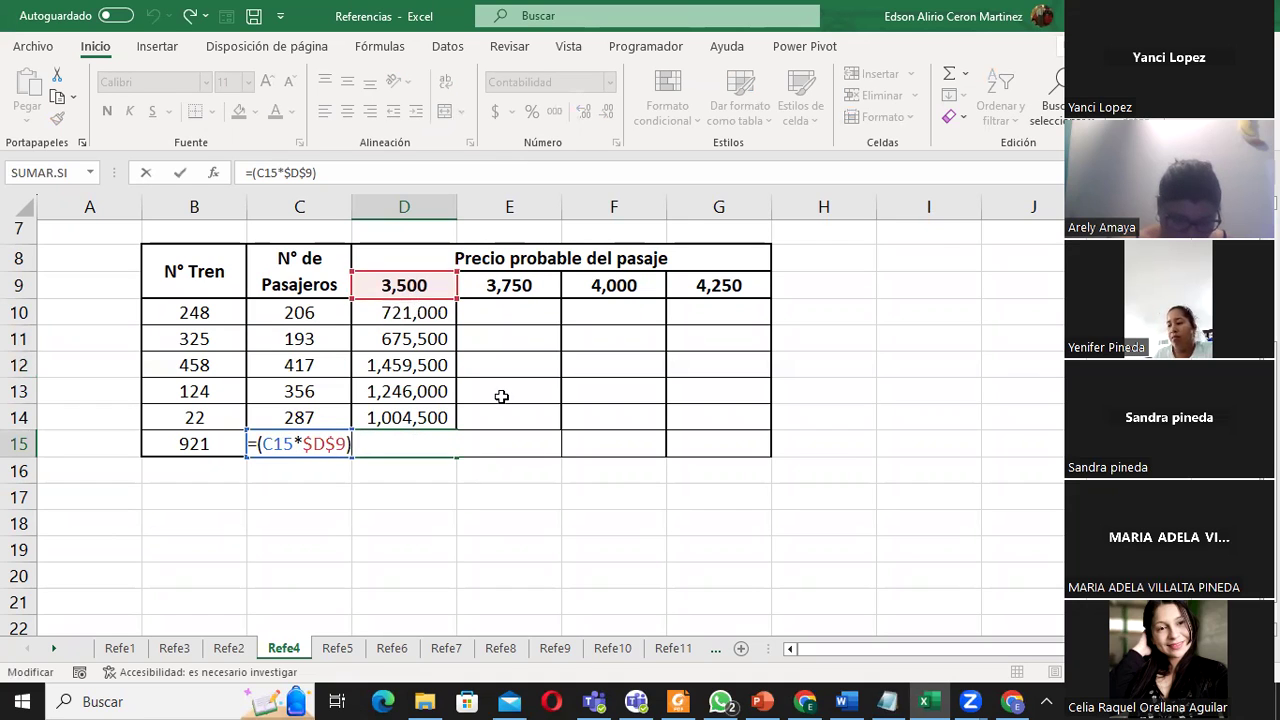
{"action": "key", "text": "ctrl+Return"}
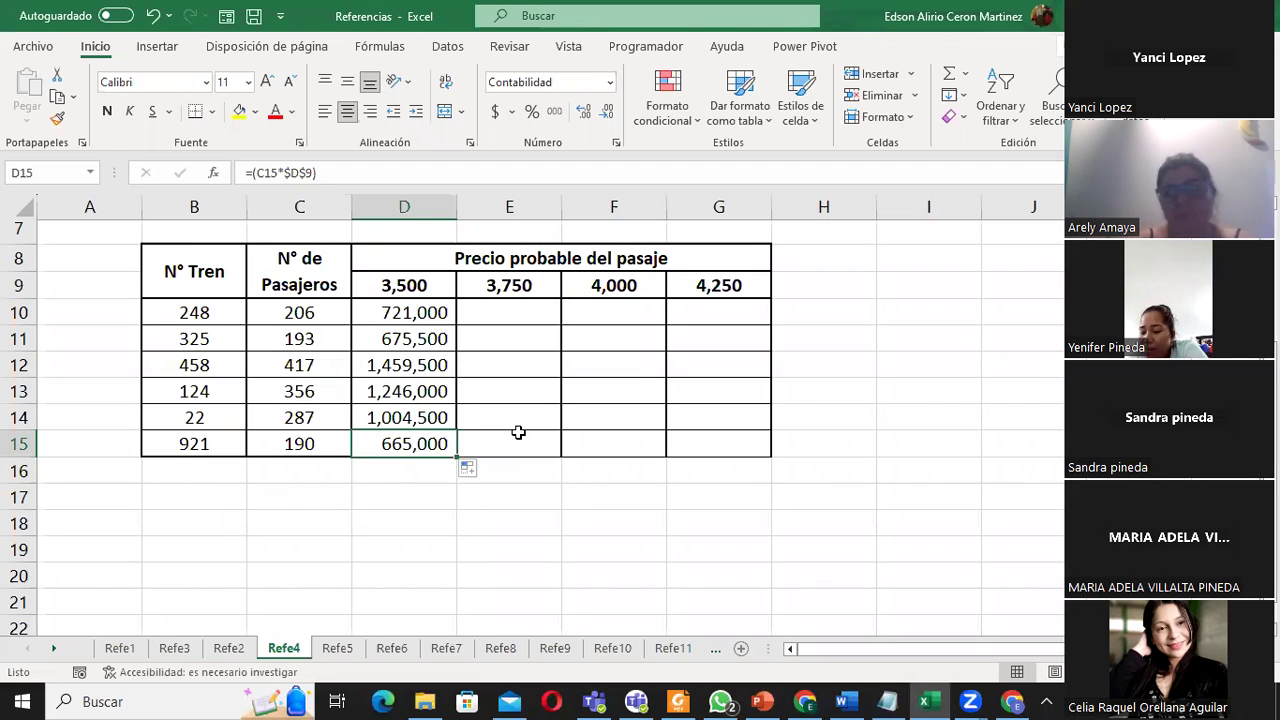
- Review D10's C10 reference, then clear the totals in D10:D15
{"action": "left_click", "coordinate": [305, 312]}
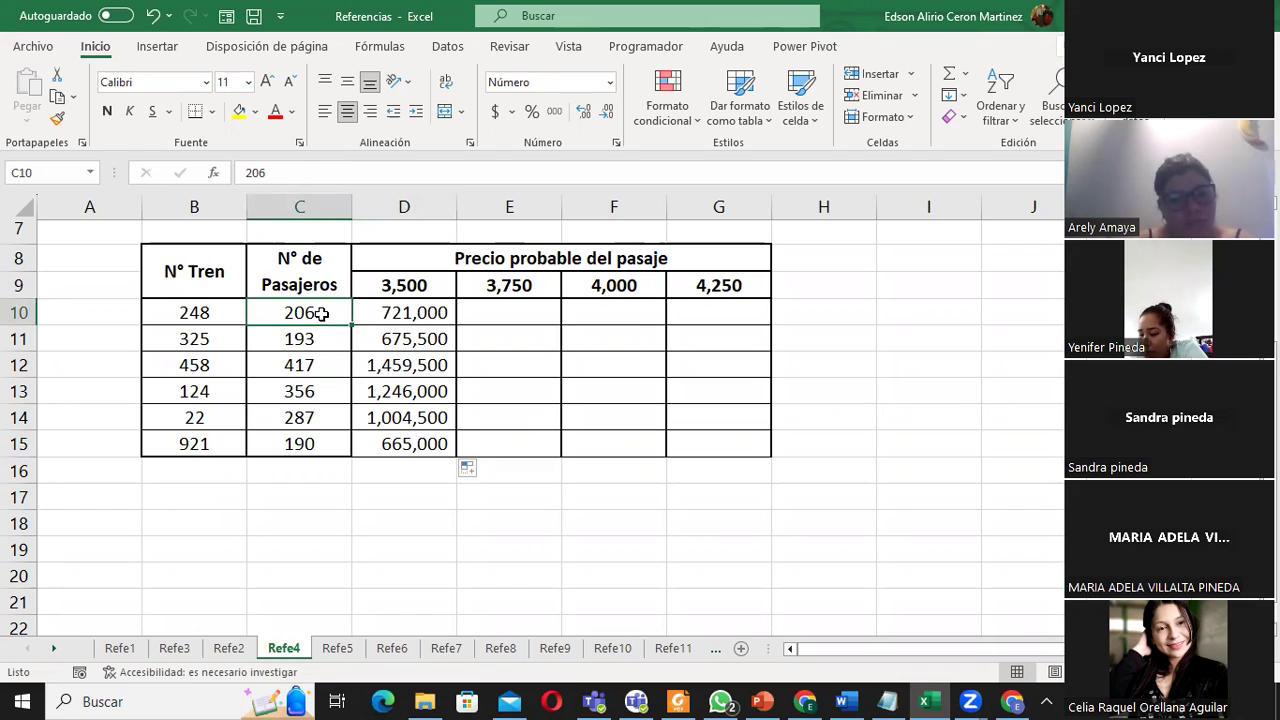
{"action": "double_click", "coordinate": [370, 312]}
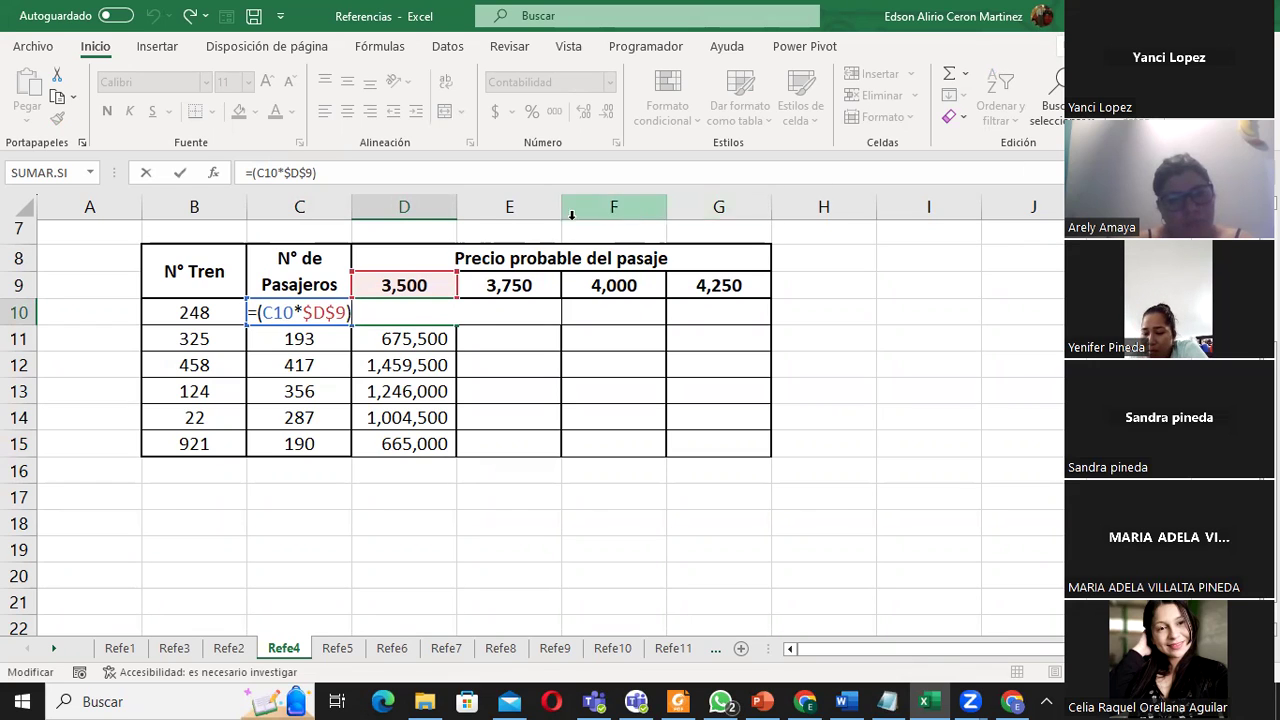
{"action": "left_click_drag", "start_coordinate": [263, 313], "coordinate": [292, 313]}
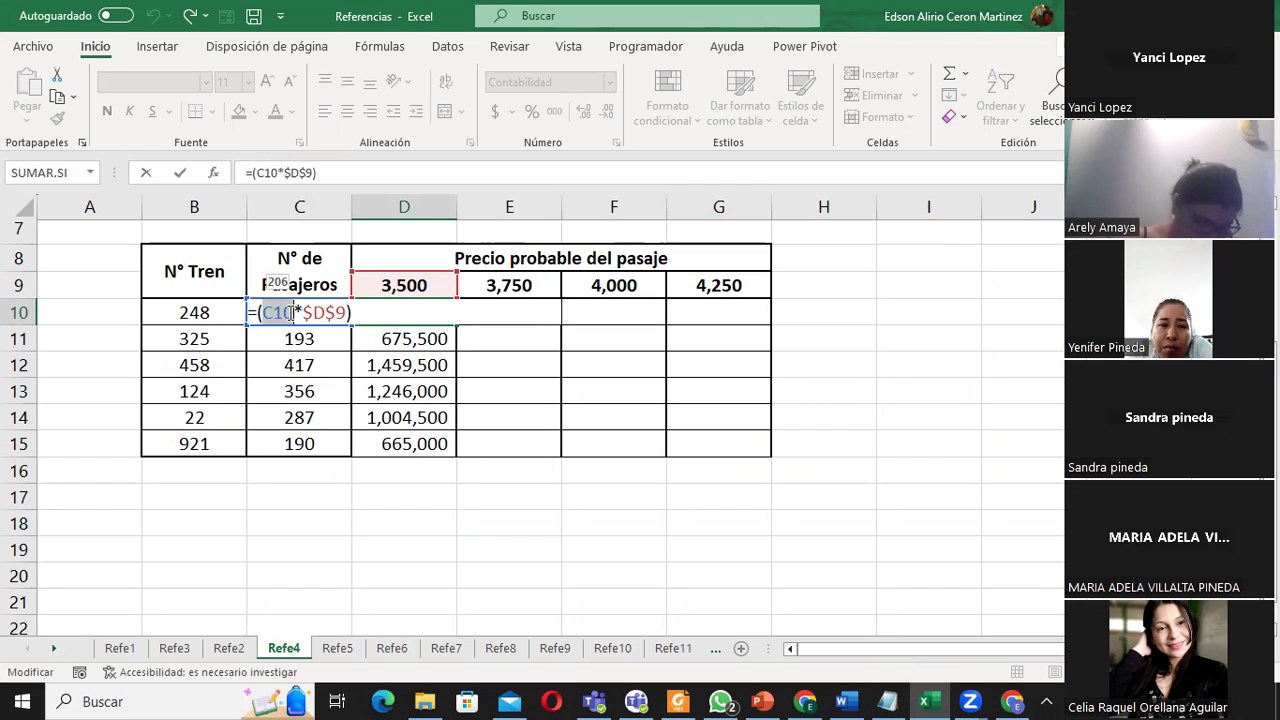
{"action": "key", "text": "ctrl+Return"}
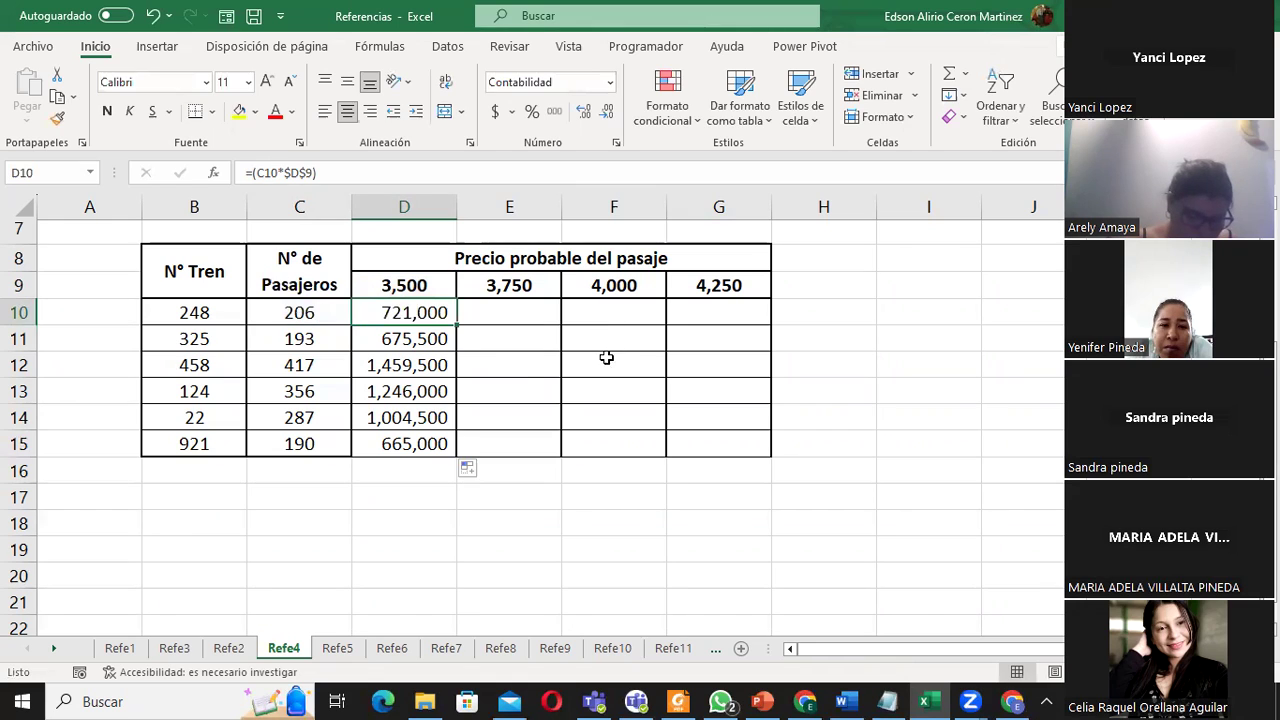
{"action": "left_click_drag", "start_coordinate": [405, 318], "coordinate": [428, 437]}
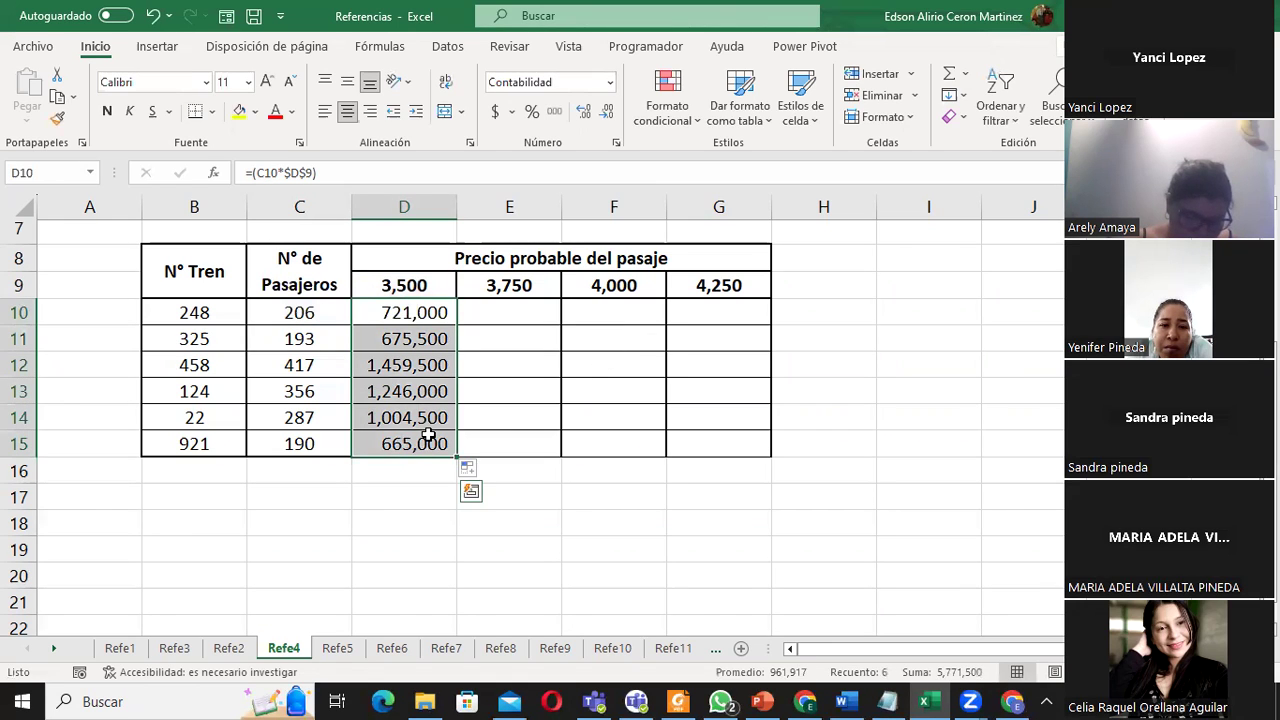
{"action": "key", "text": "Delete"}
- Enter =($C$10*$D$9) in D10 with both references fully locked
{"action": "left_click", "coordinate": [393, 313]}
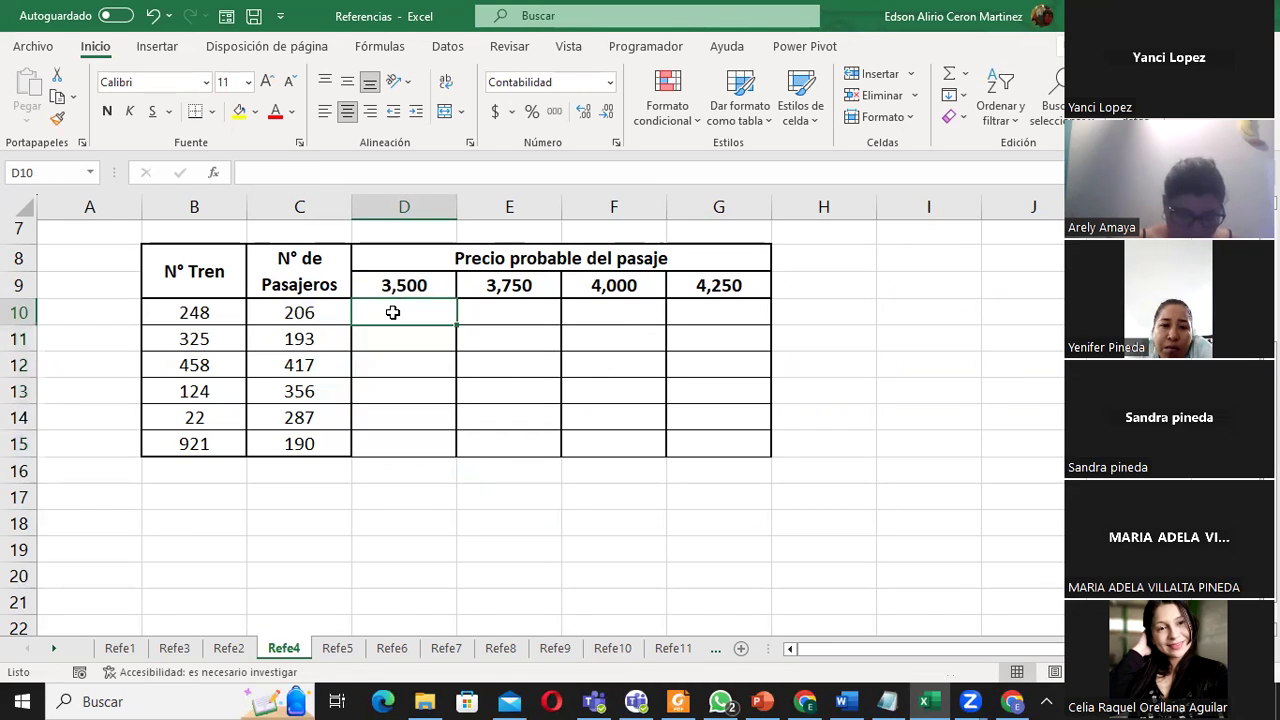
{"action": "double_click", "coordinate": [393, 313]}
{"action": "type", "text": "=("}
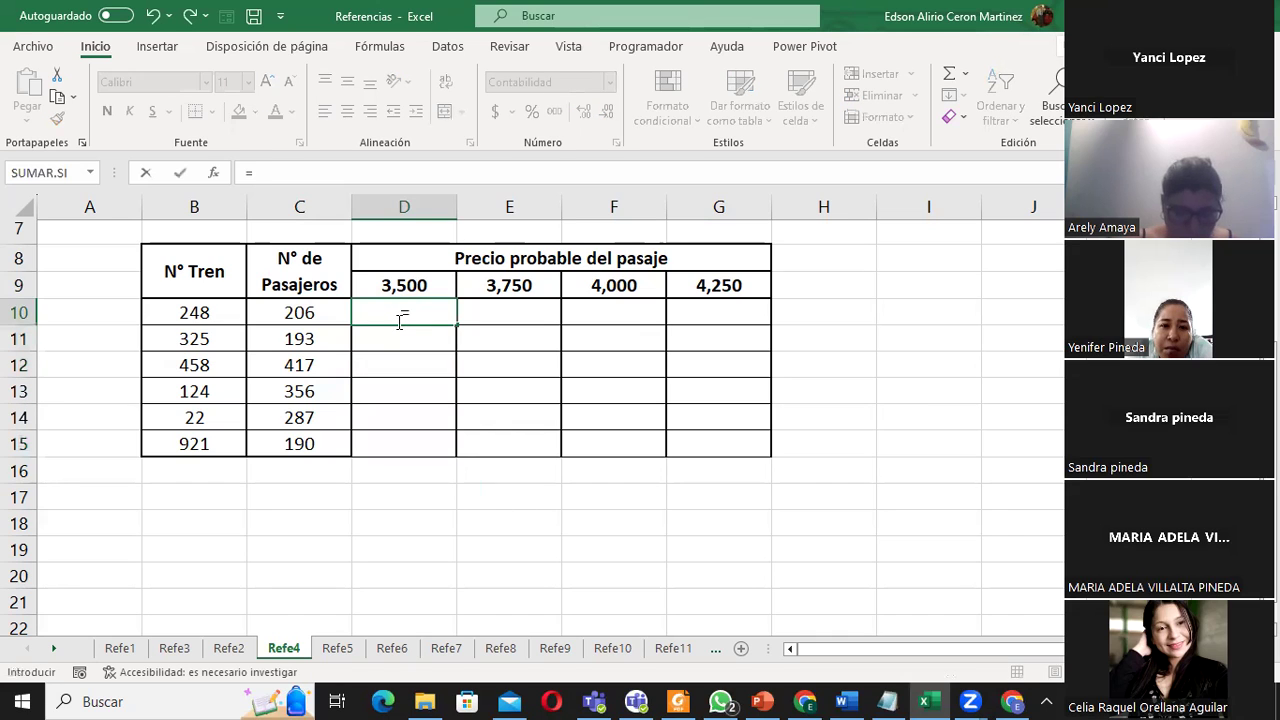
{"action": "left_click", "coordinate": [297, 312]}
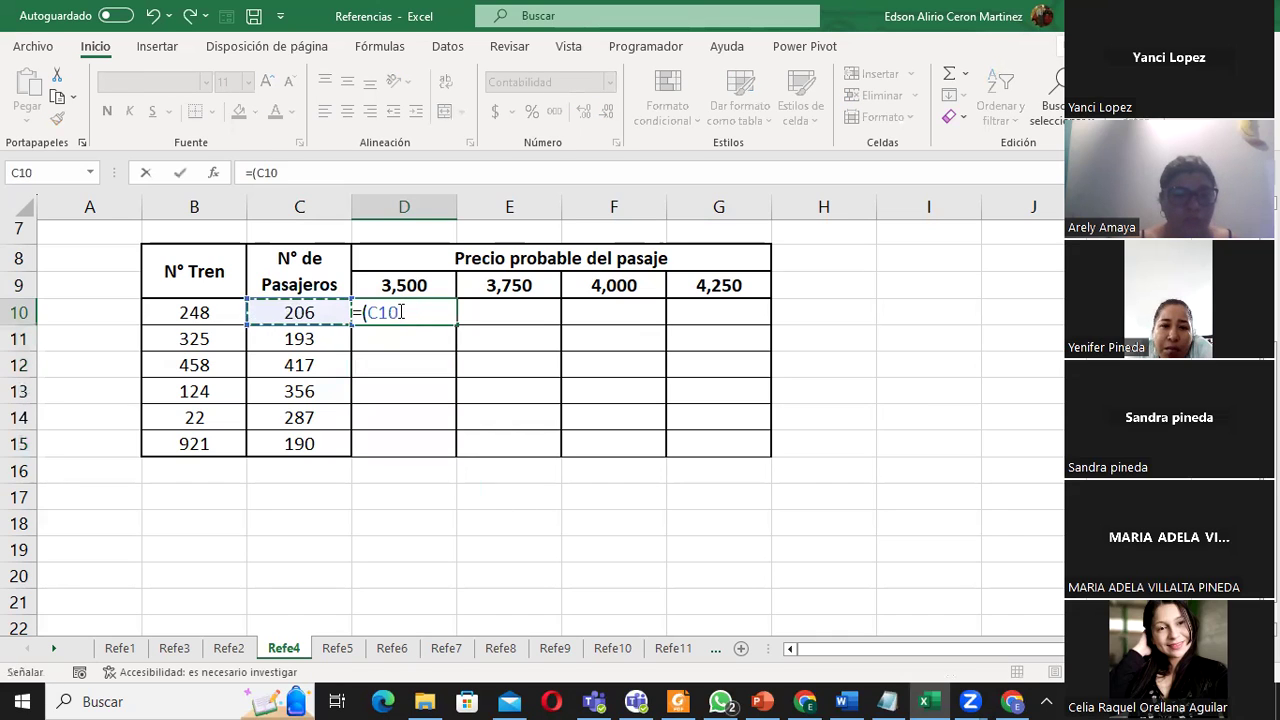
{"action": "left_click", "coordinate": [368, 313]}
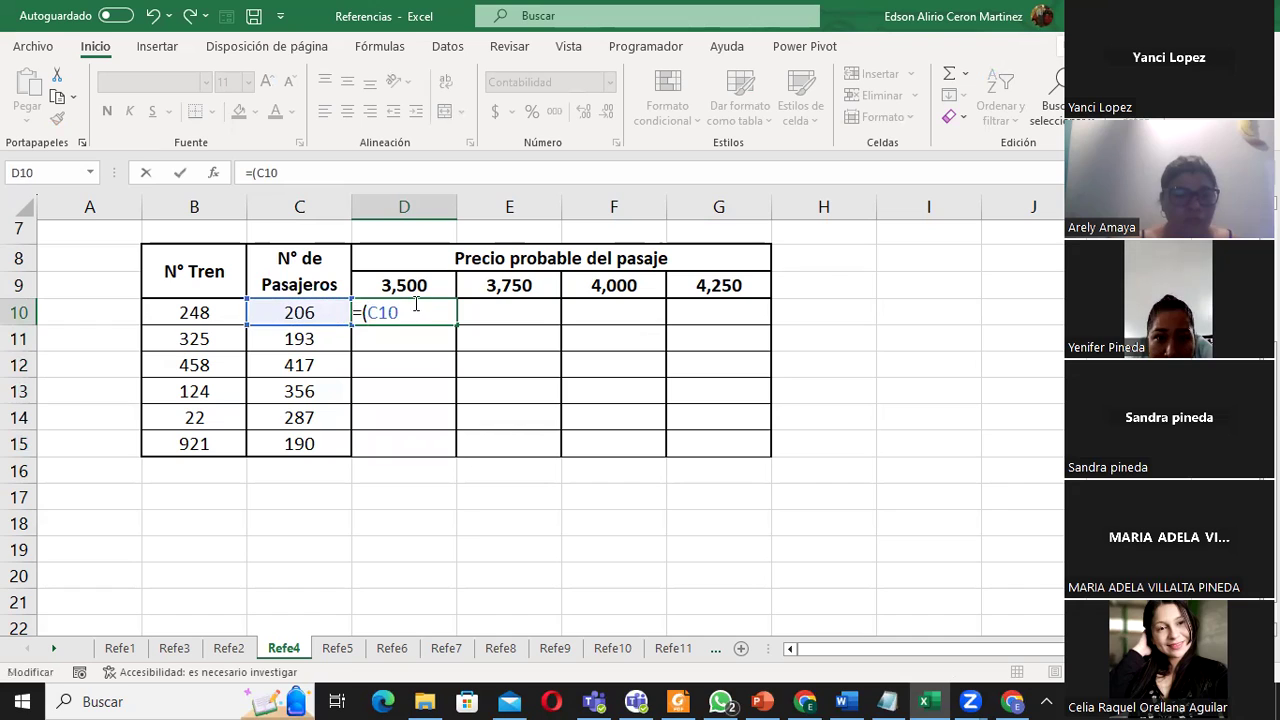
{"action": "type", "text": "$C"}
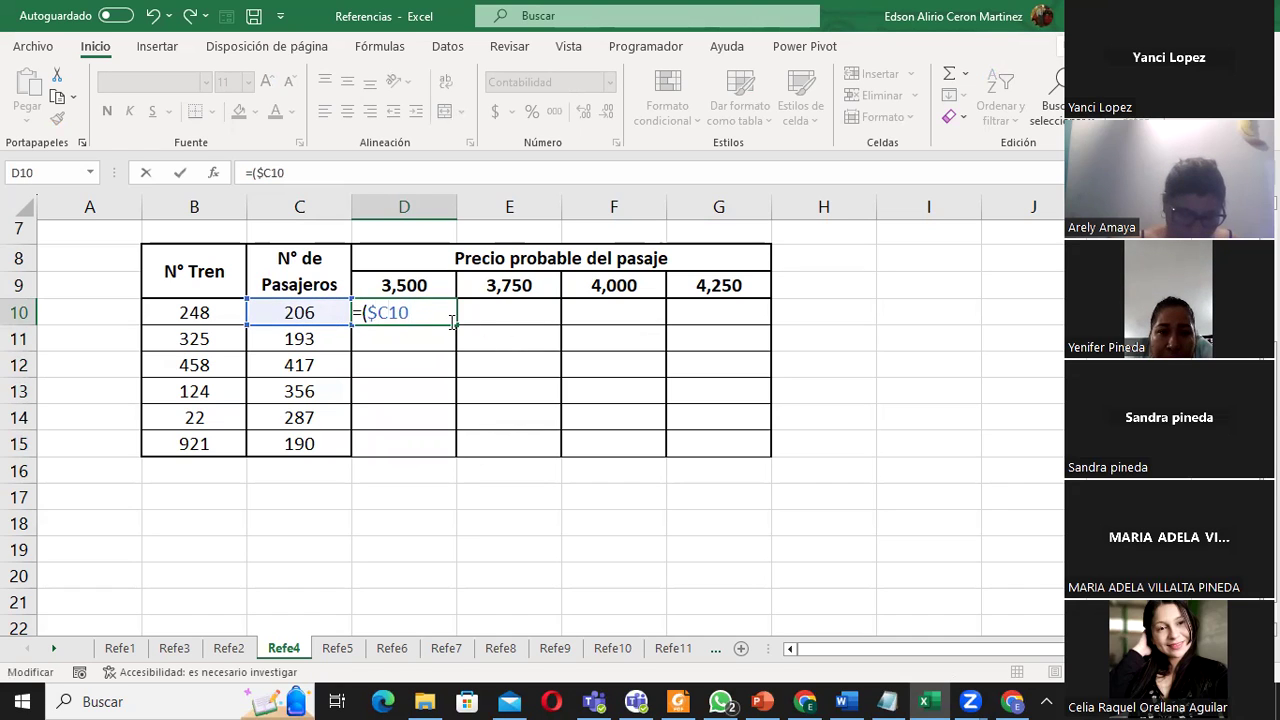
{"action": "type", "text": "$10*"}
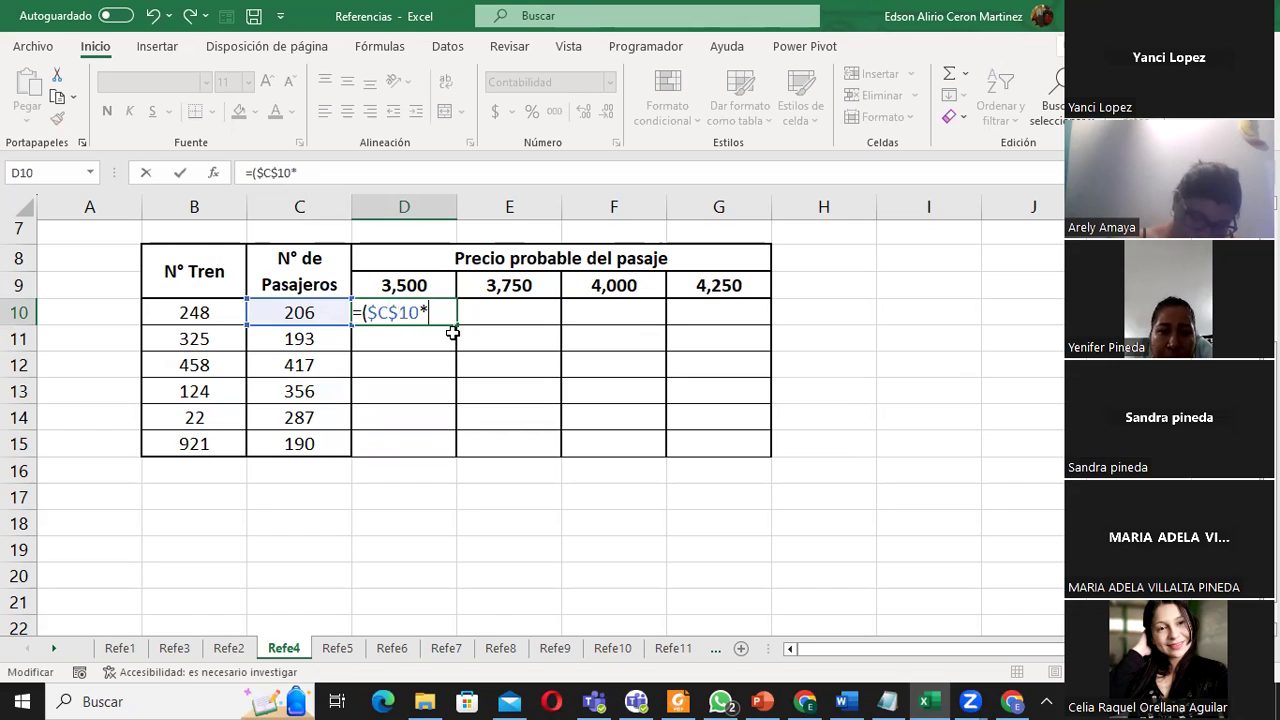
{"action": "left_click", "coordinate": [436, 287]}
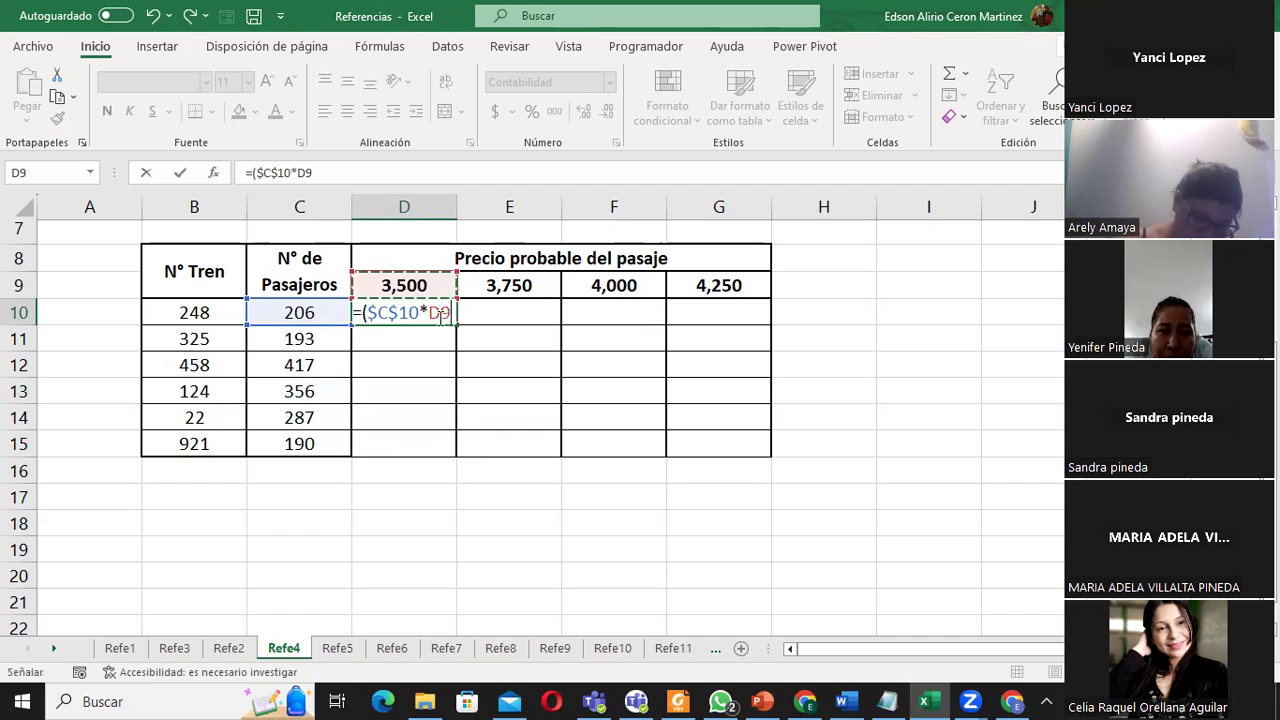
{"action": "left_click", "coordinate": [432, 313]}
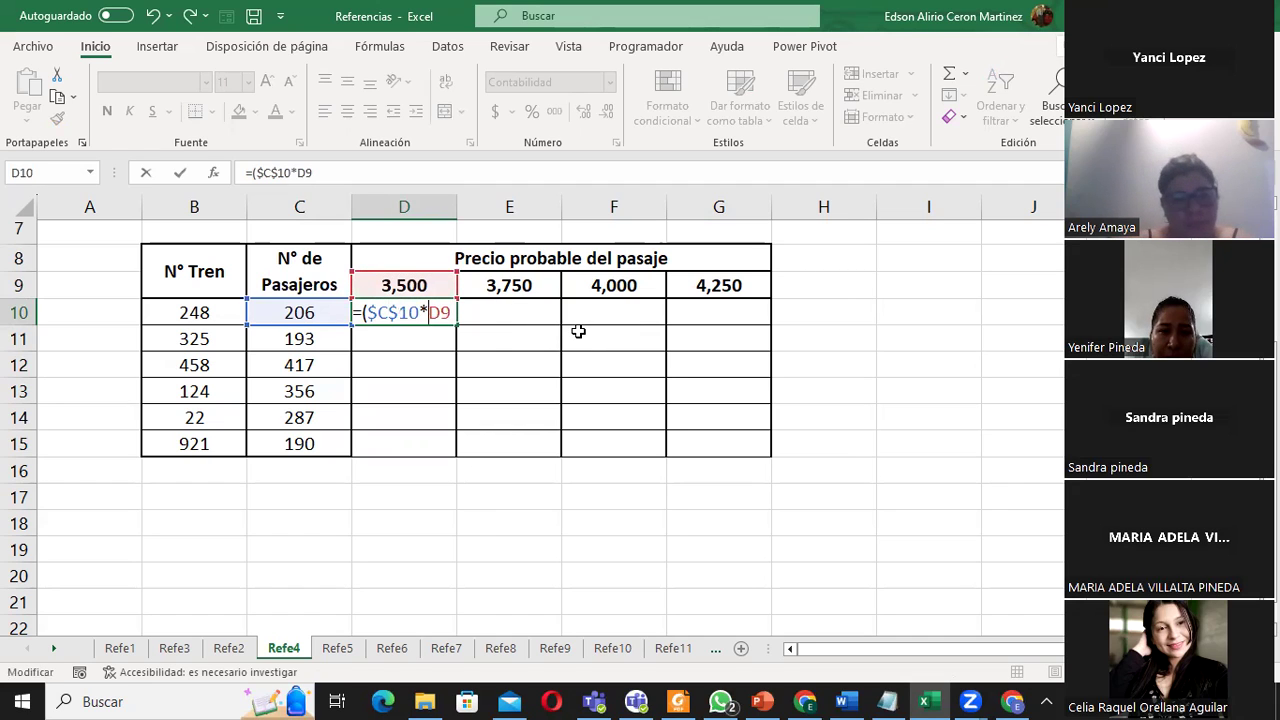
{"action": "key", "text": "F4"}
{"action": "key", "text": "F4"}
{"action": "key", "text": "F4"}
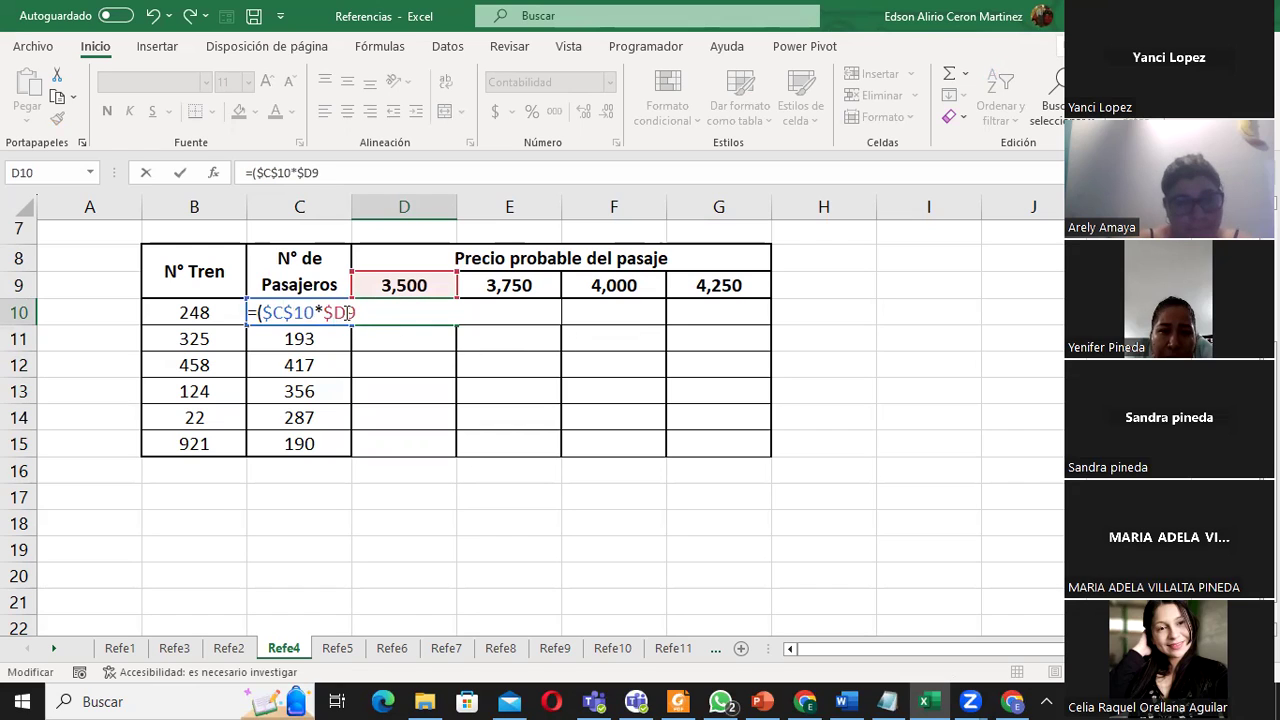
{"action": "type", "text": "$9"}
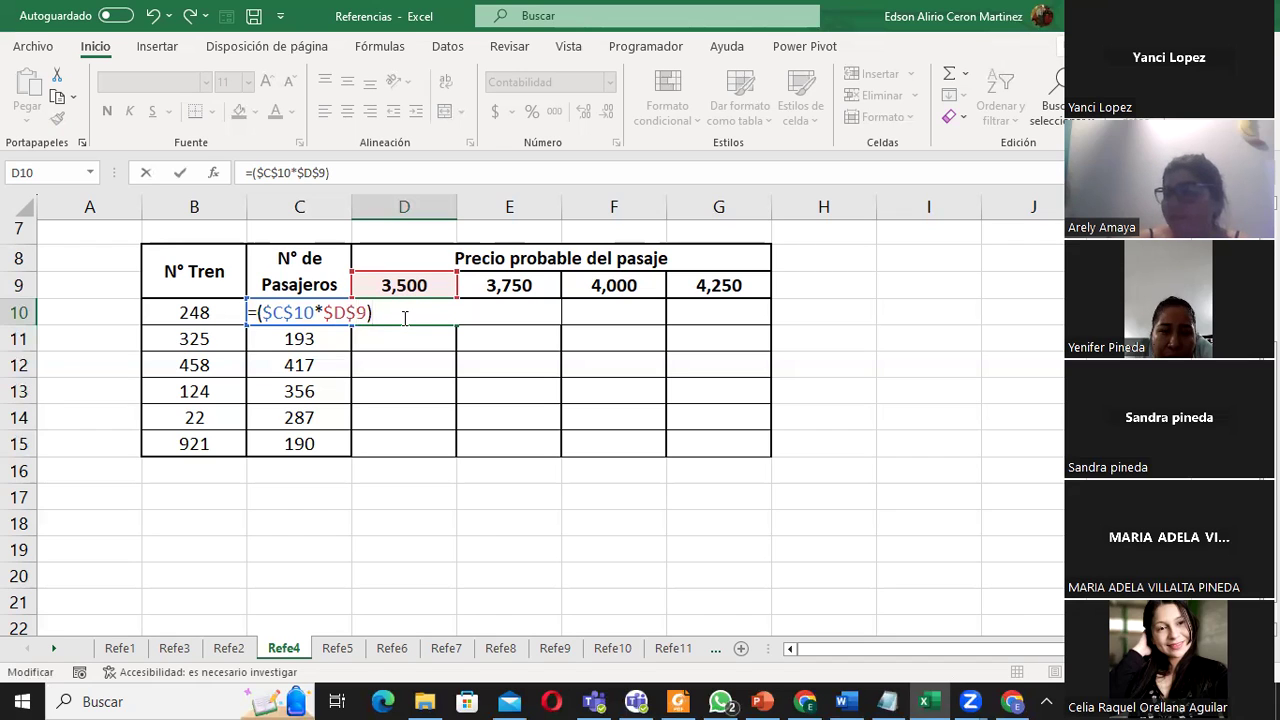
{"action": "key", "text": "Return"}
- Fill D10 down to D15, repeating 721,000 in every row
{"action": "left_click", "coordinate": [416, 315]}
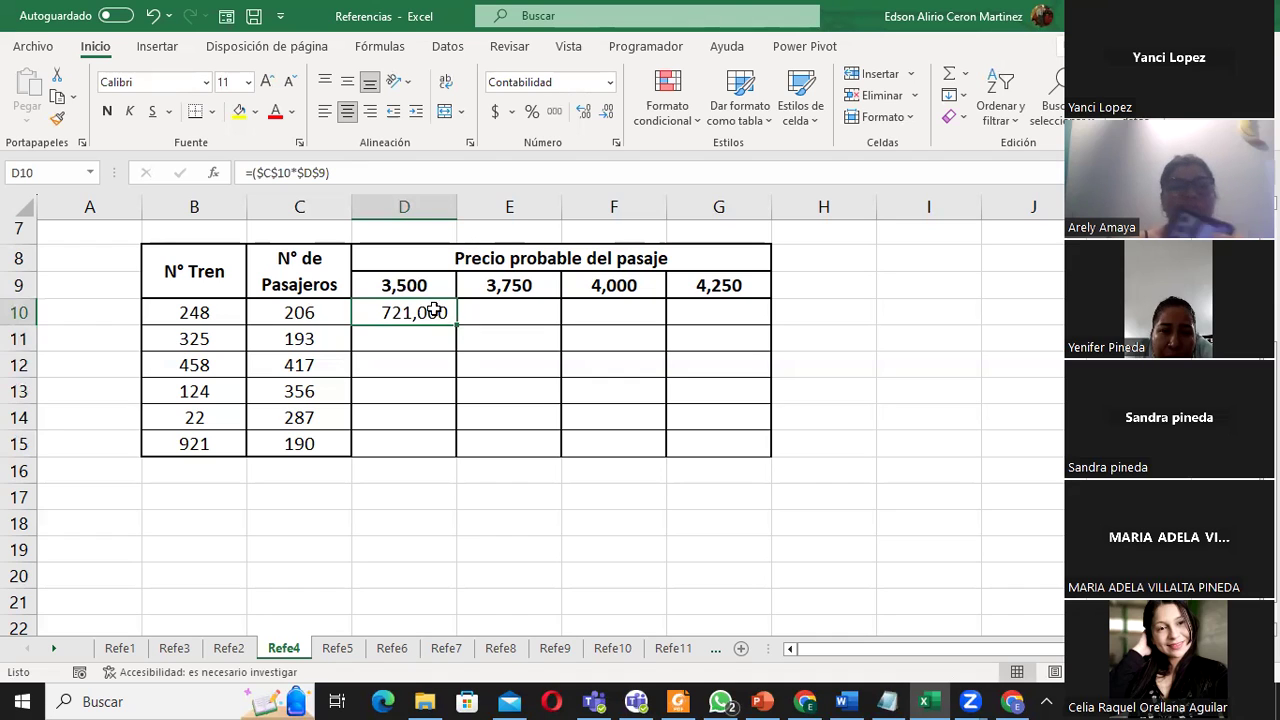
{"action": "left_click_drag", "start_coordinate": [457, 325], "coordinate": [459, 451]}
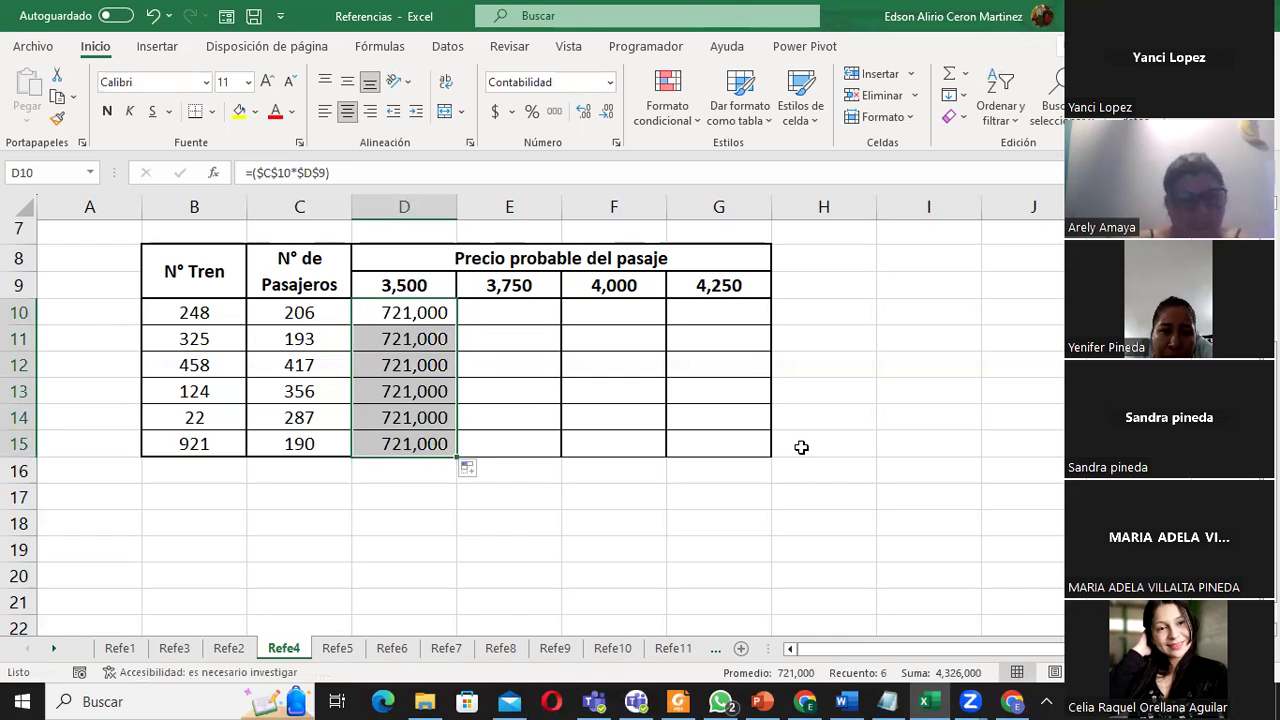
{"action": "left_click", "coordinate": [418, 316]}
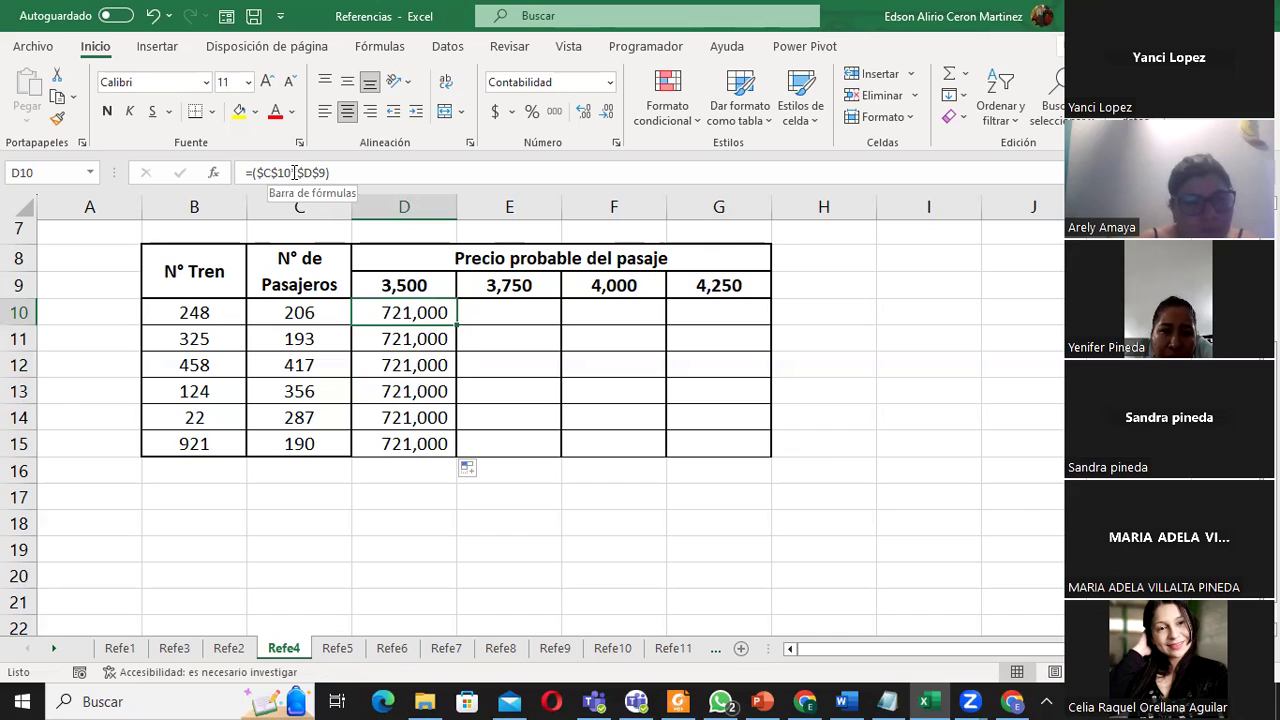
- Change D10 back to =(C10*$D$9) and fill it down to D15
{"action": "left_click_drag", "start_coordinate": [292, 172], "coordinate": [257, 172]}
{"action": "type", "text": "c10"}
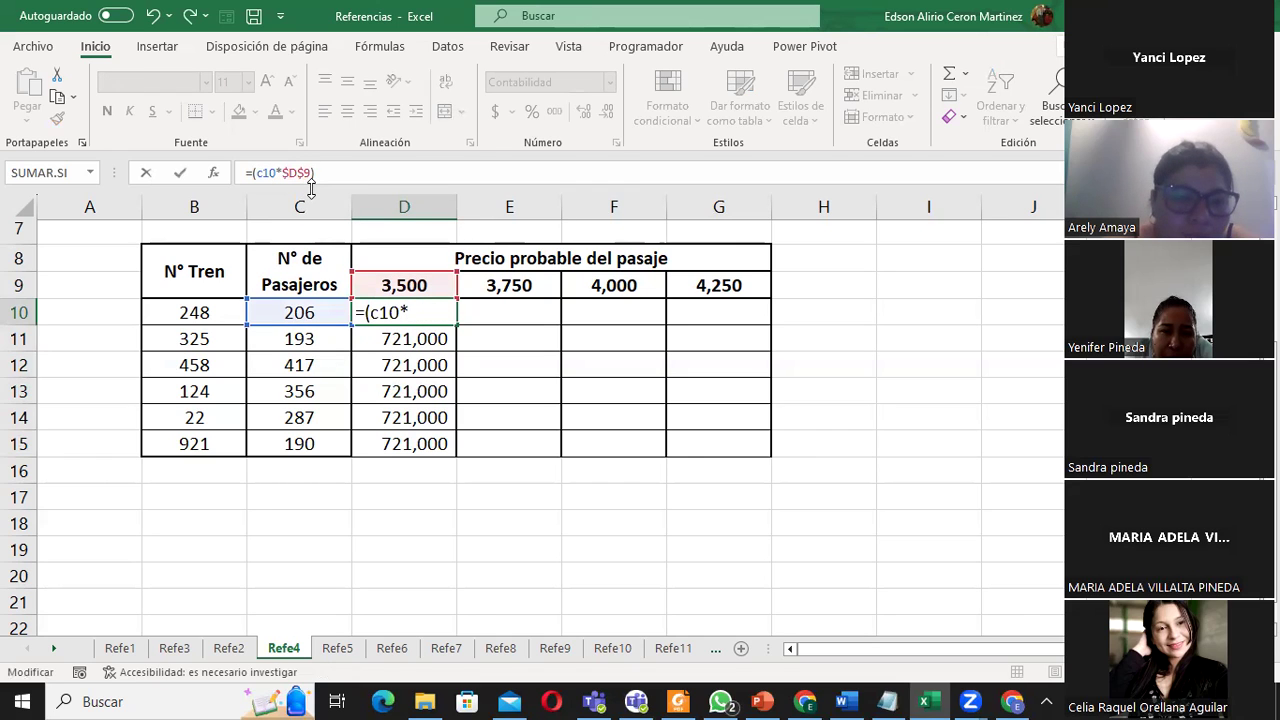
{"action": "key", "text": "Return"}
{"action": "left_click", "coordinate": [435, 314]}
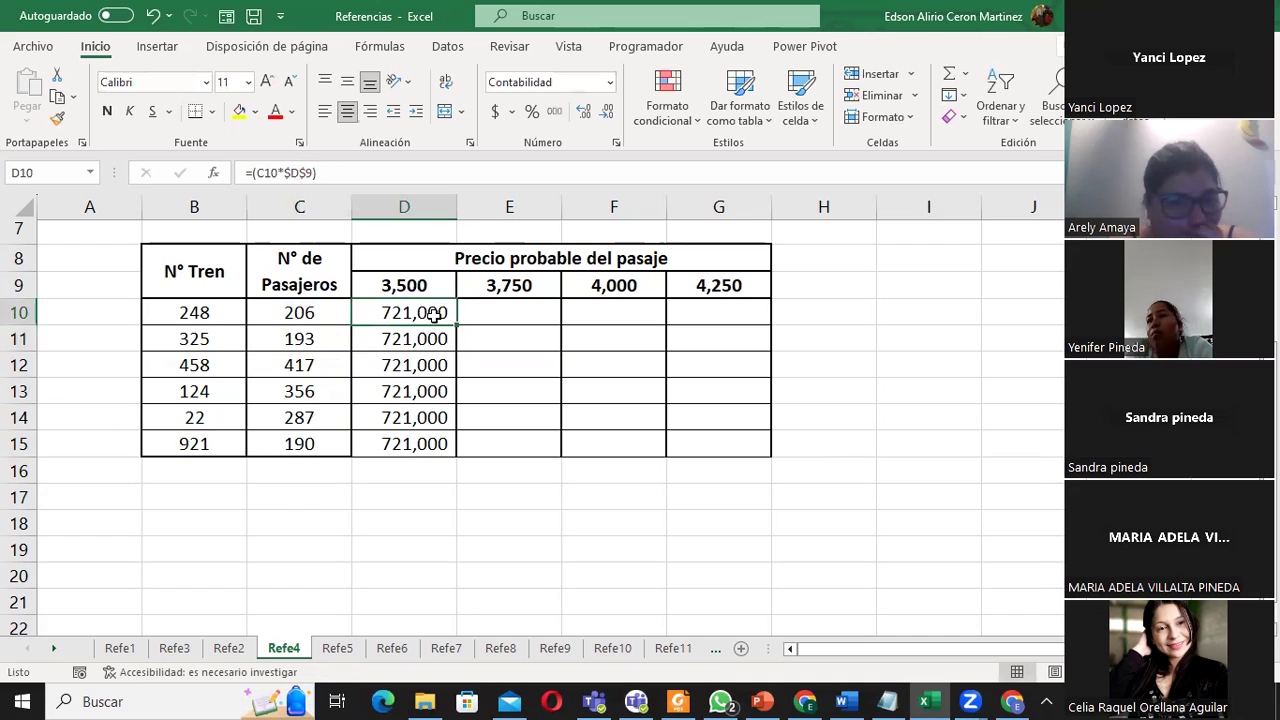
{"action": "left_click_drag", "start_coordinate": [456, 324], "coordinate": [466, 456]}
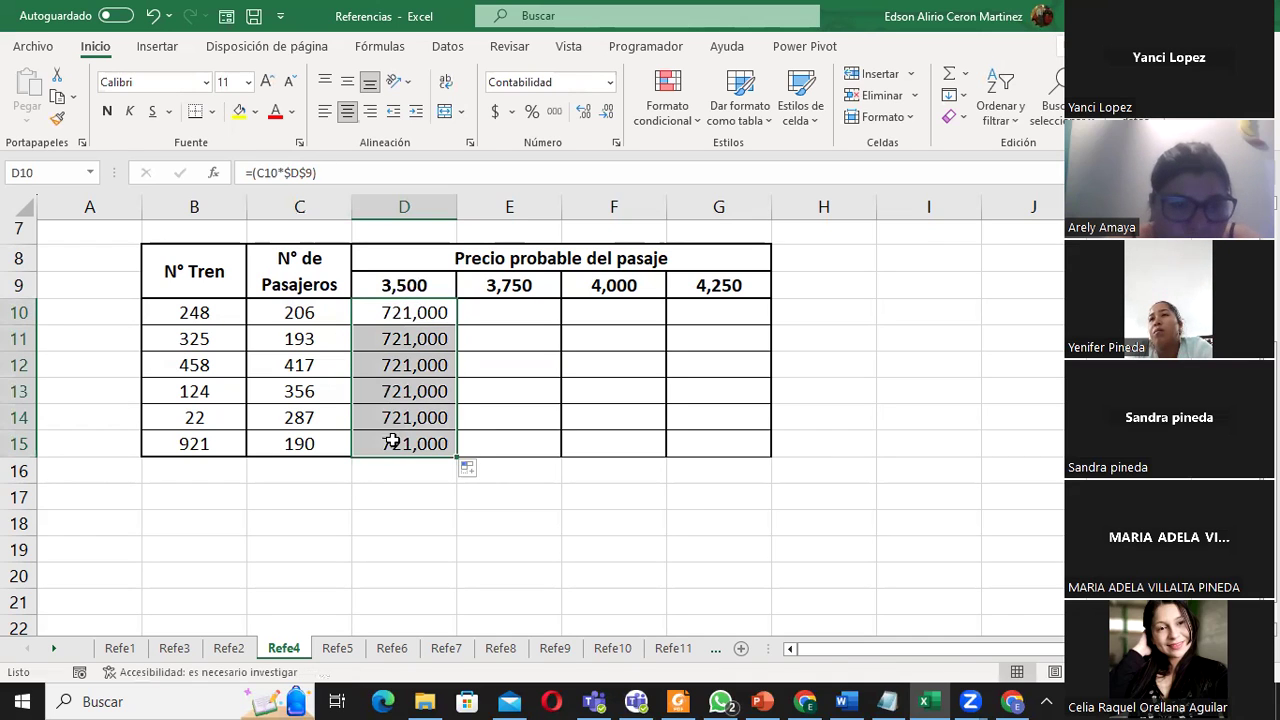
- Inspect the D11 and D12 formulas to confirm their relative passenger references
{"action": "double_click", "coordinate": [390, 338]}
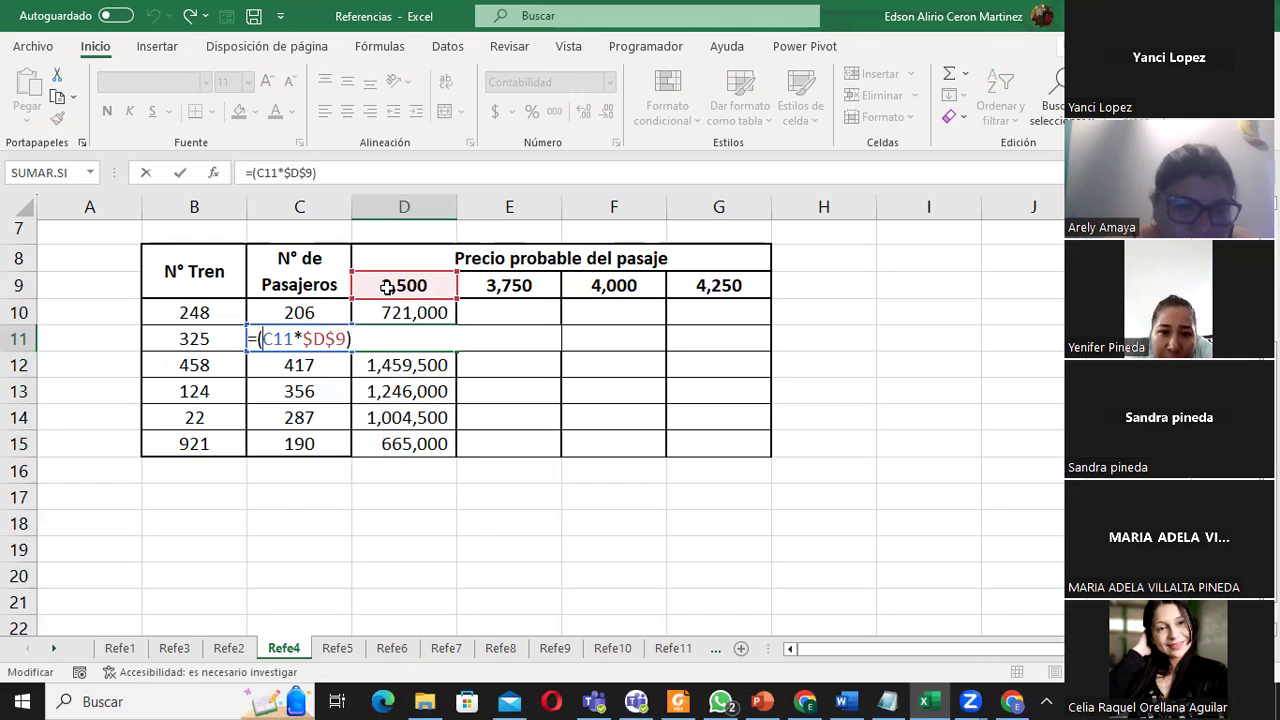
{"action": "left_click", "coordinate": [392, 365]}
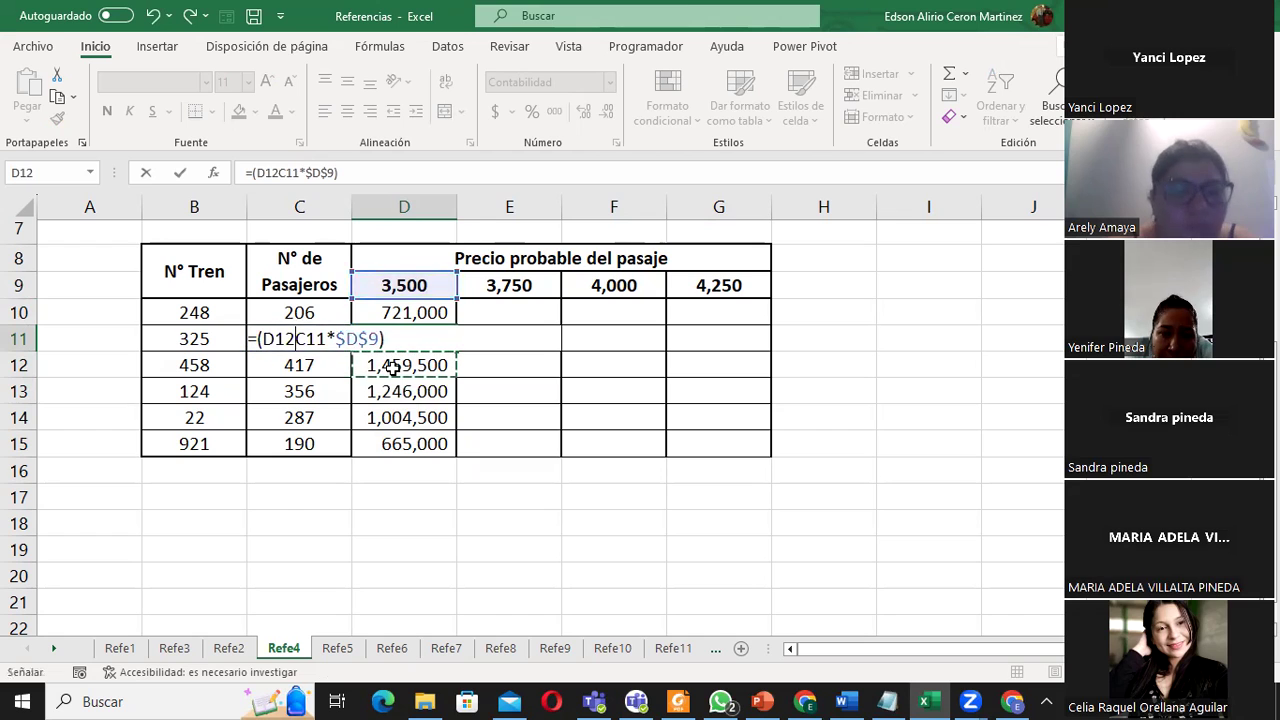
{"action": "key", "text": "Escape"}
{"action": "double_click", "coordinate": [399, 367]}
{"action": "key", "text": "ctrl+Return"}
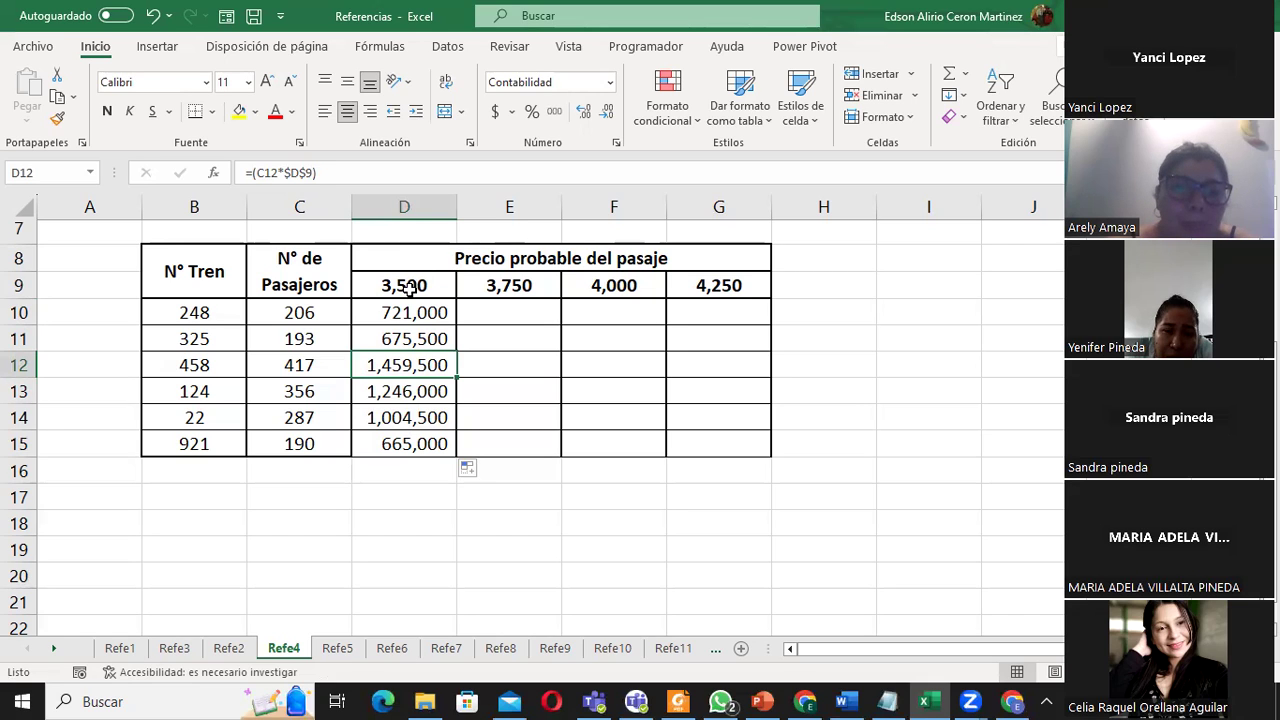
- Edit D10's price reference to the row-locked D$9
{"action": "left_click", "coordinate": [409, 289]}
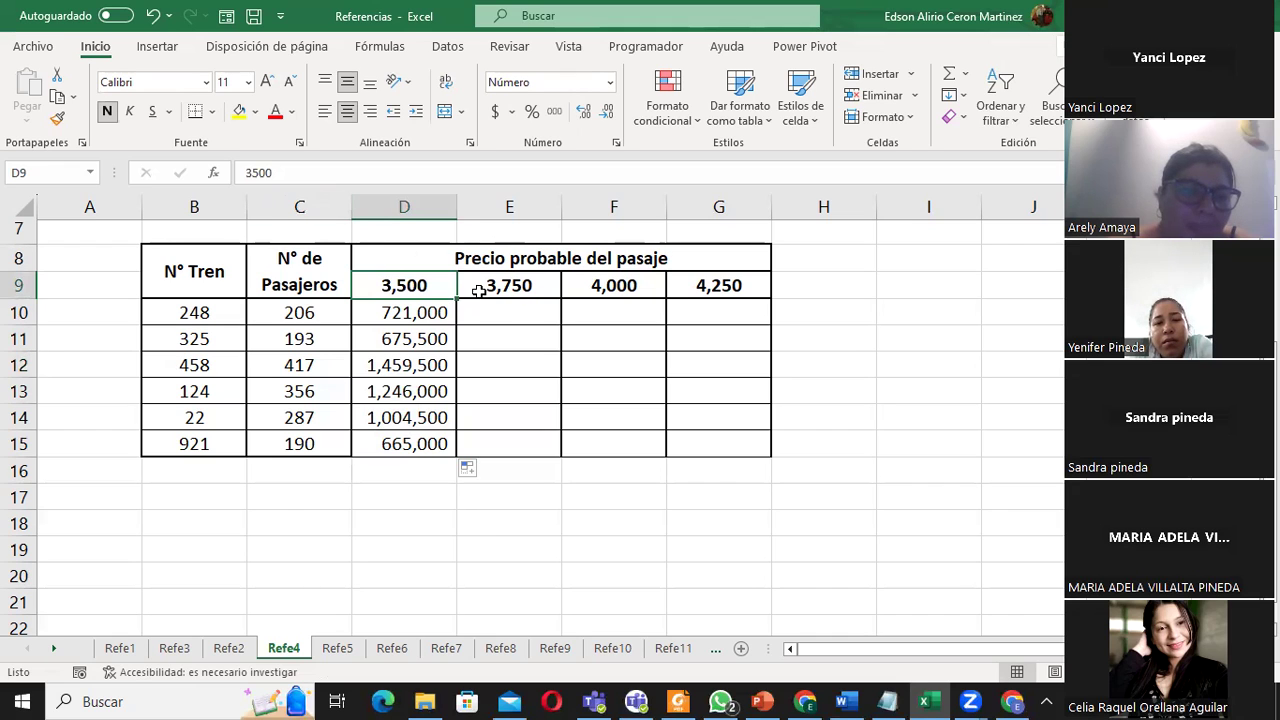
{"action": "left_click", "coordinate": [397, 315]}
{"action": "double_click", "coordinate": [397, 315]}
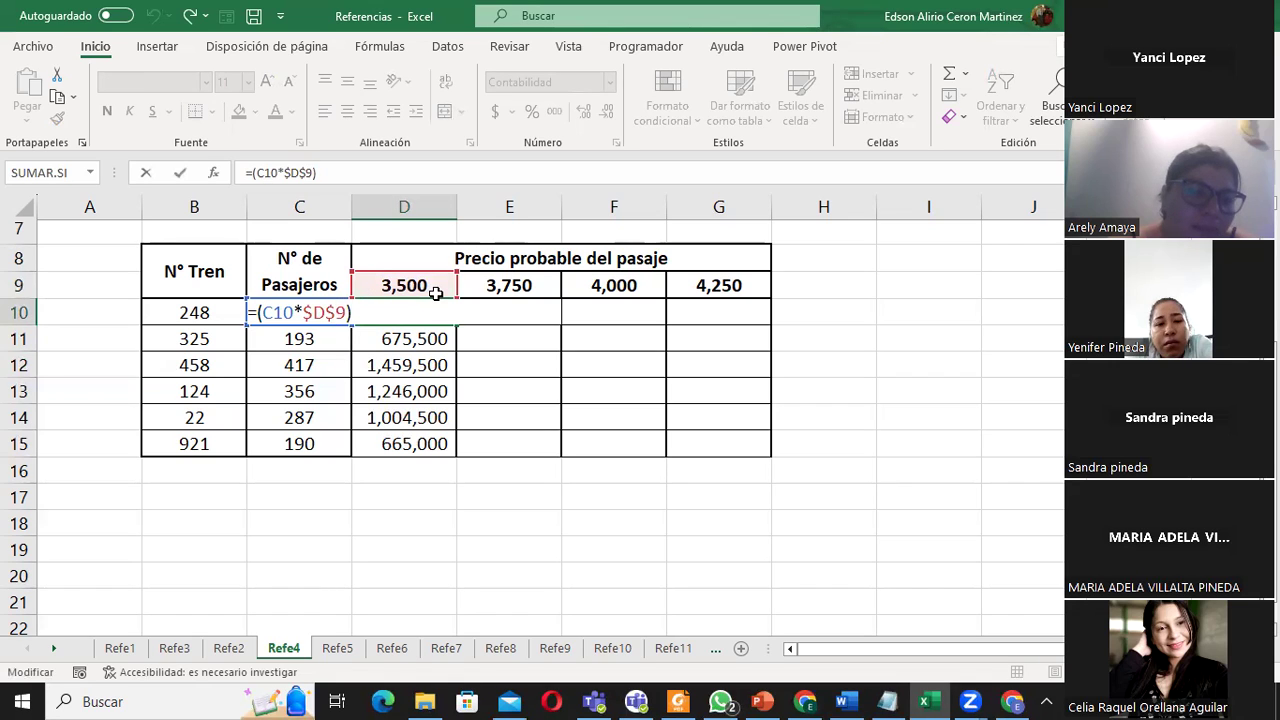
{"action": "key", "text": "BackSpace"}
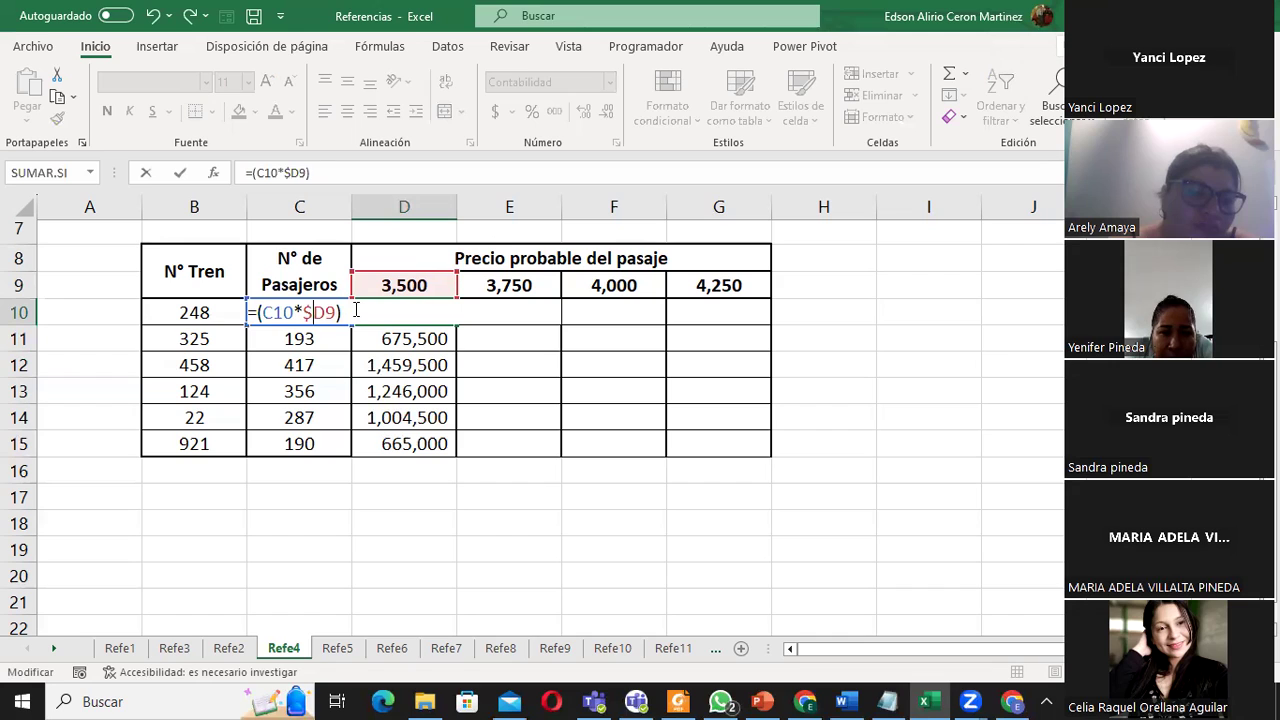
{"action": "key", "text": "BackSpace"}
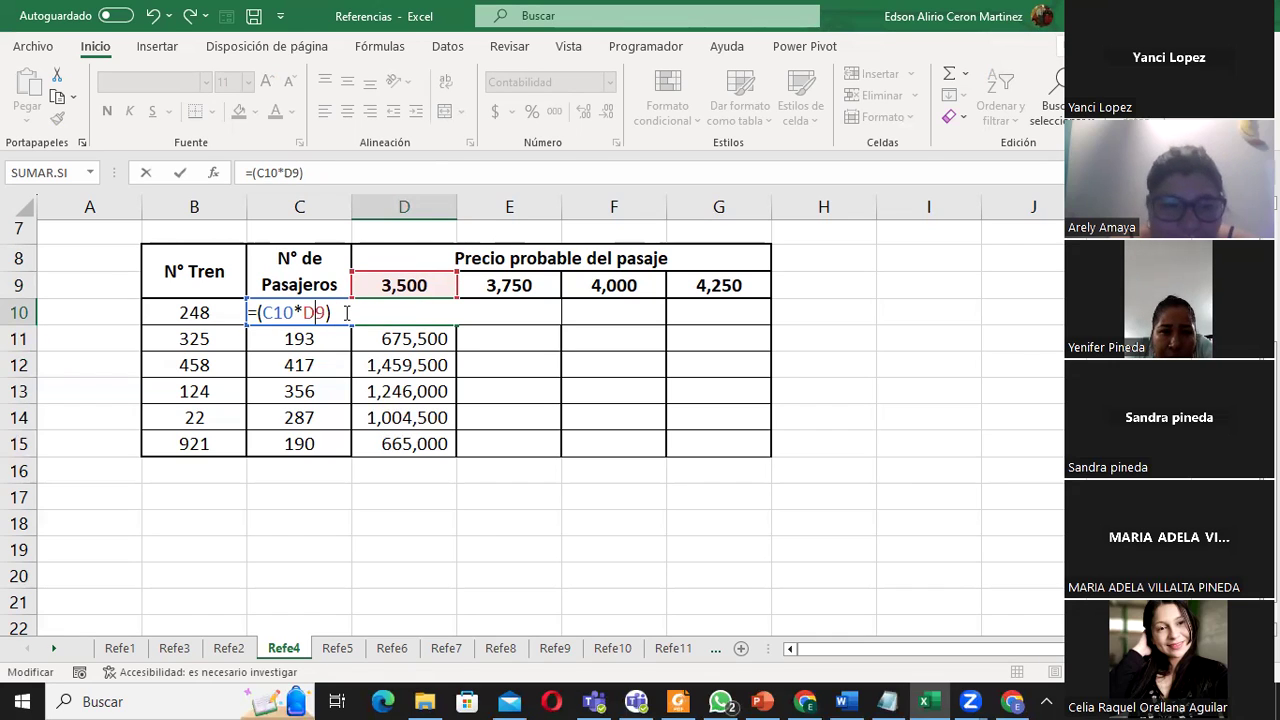
{"action": "key", "text": "Right"}
{"action": "type", "text": "$"}
{"action": "key", "text": "Return"}
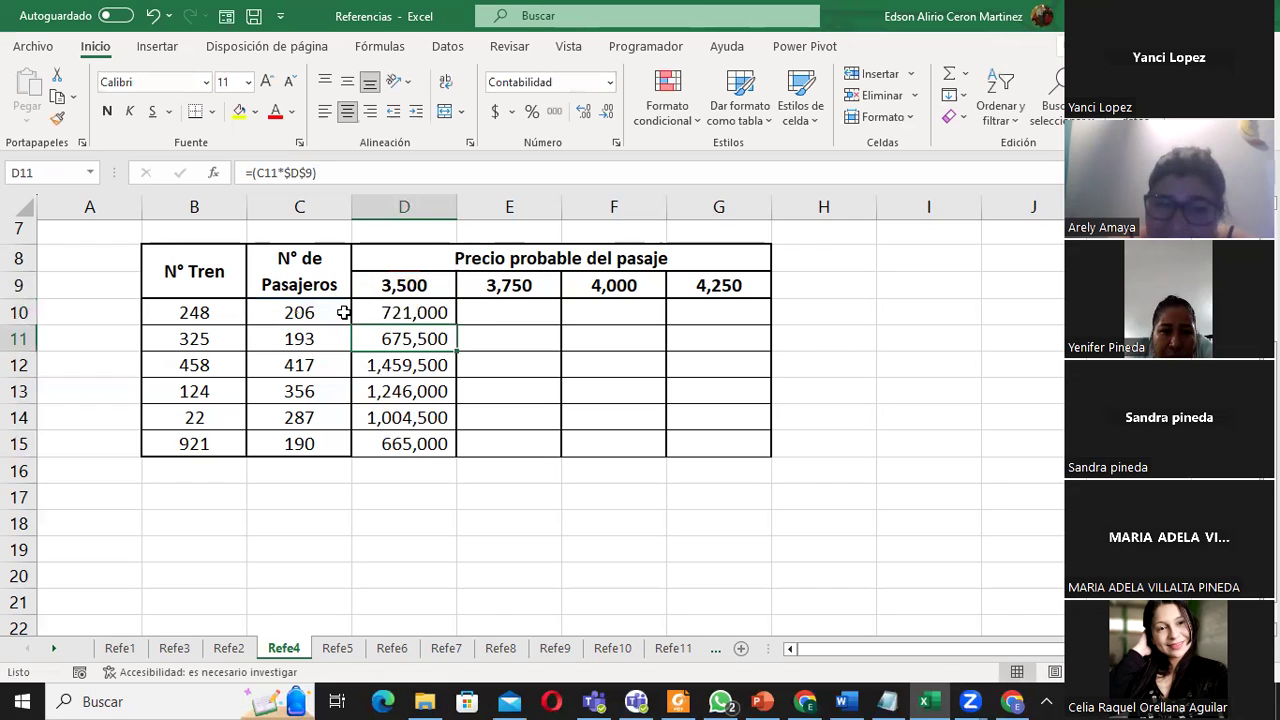
- Copy the D10 formula across to G10 and widen column E
{"action": "left_click", "coordinate": [375, 314]}
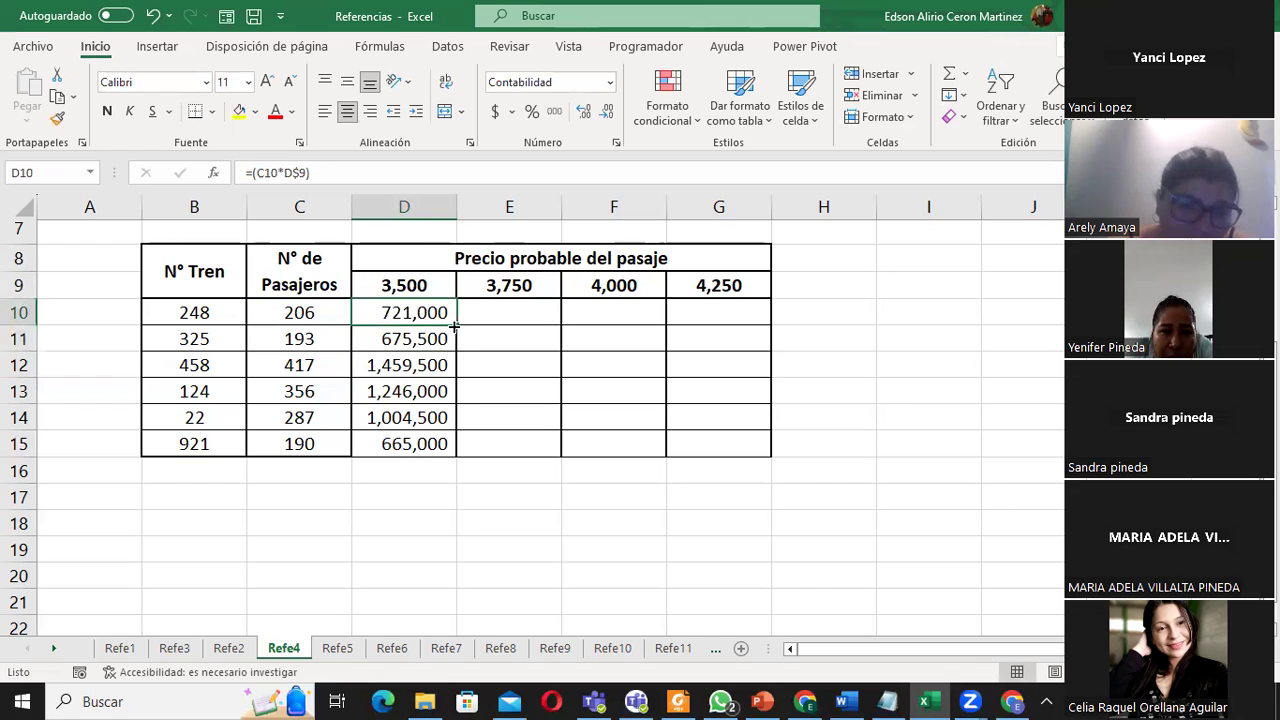
{"action": "left_click_drag", "start_coordinate": [454, 326], "coordinate": [458, 446]}
{"action": "left_click", "coordinate": [445, 313]}
{"action": "left_click_drag", "start_coordinate": [457, 325], "coordinate": [751, 333]}
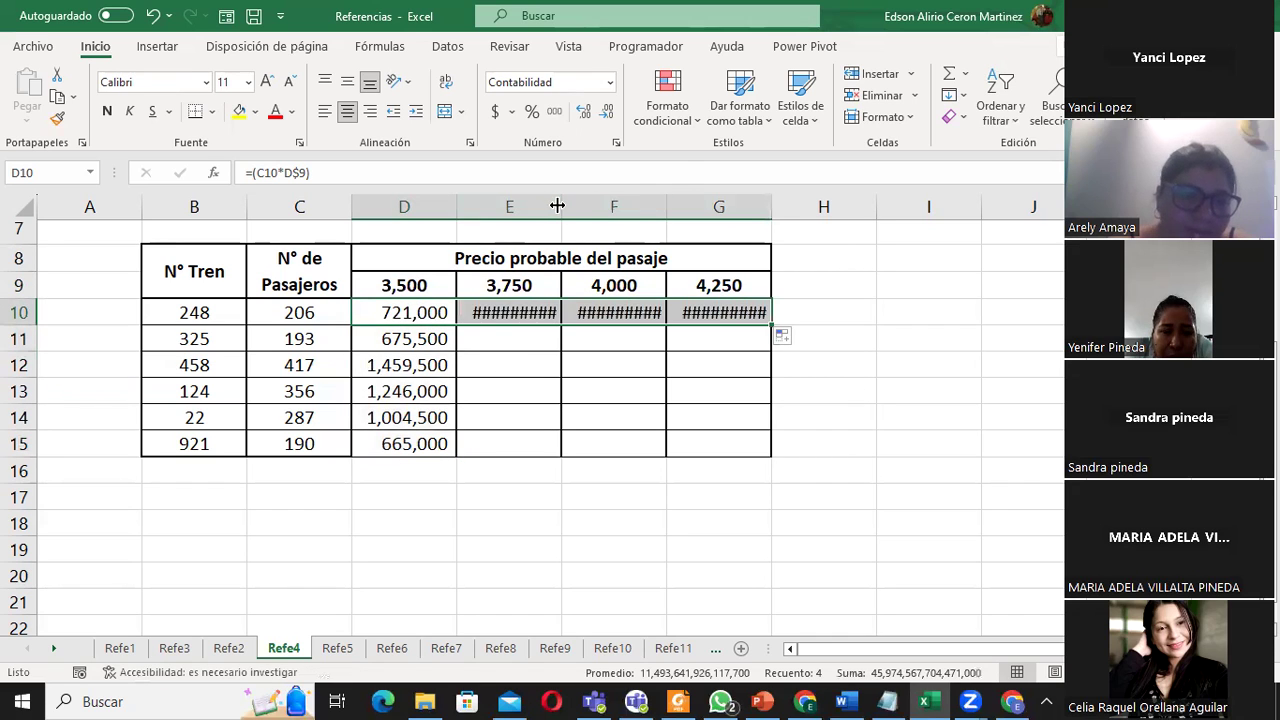
{"action": "left_click_drag", "start_coordinate": [557, 205], "coordinate": [584, 205]}
- Change E10's first reference to C10, giving 772,500
{"action": "left_click", "coordinate": [312, 310]}
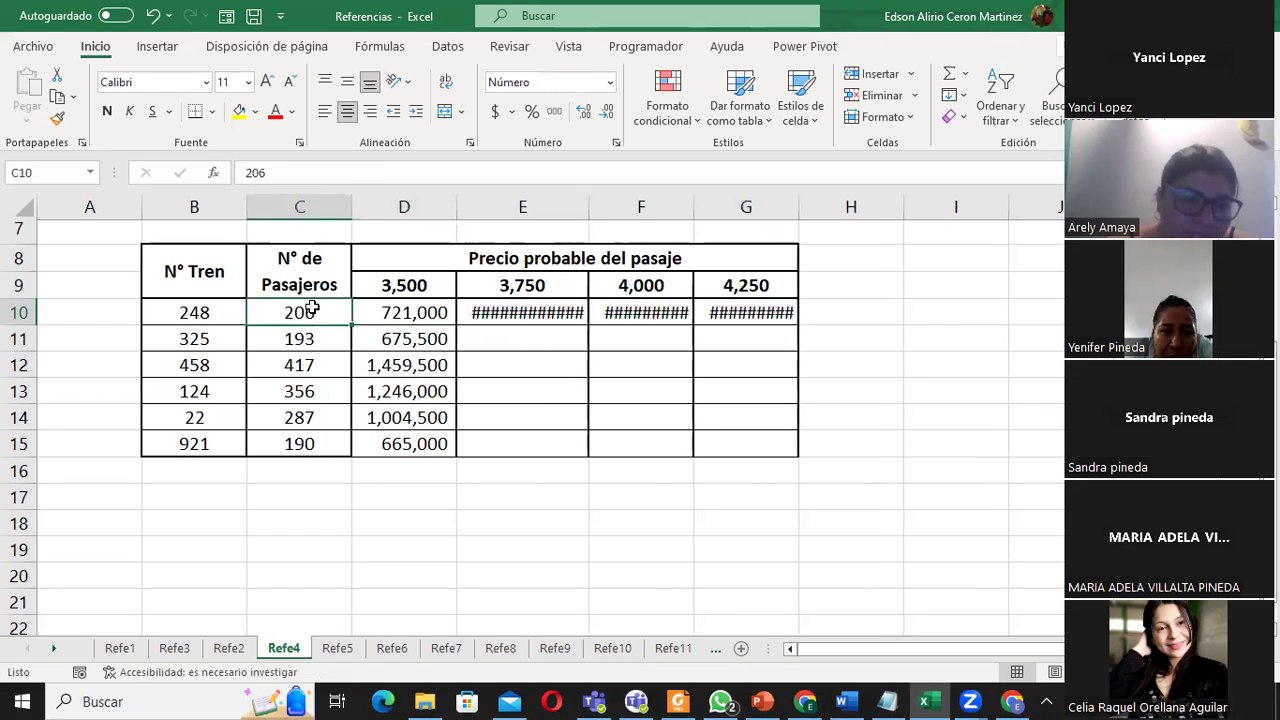
{"action": "left_click", "coordinate": [490, 312]}
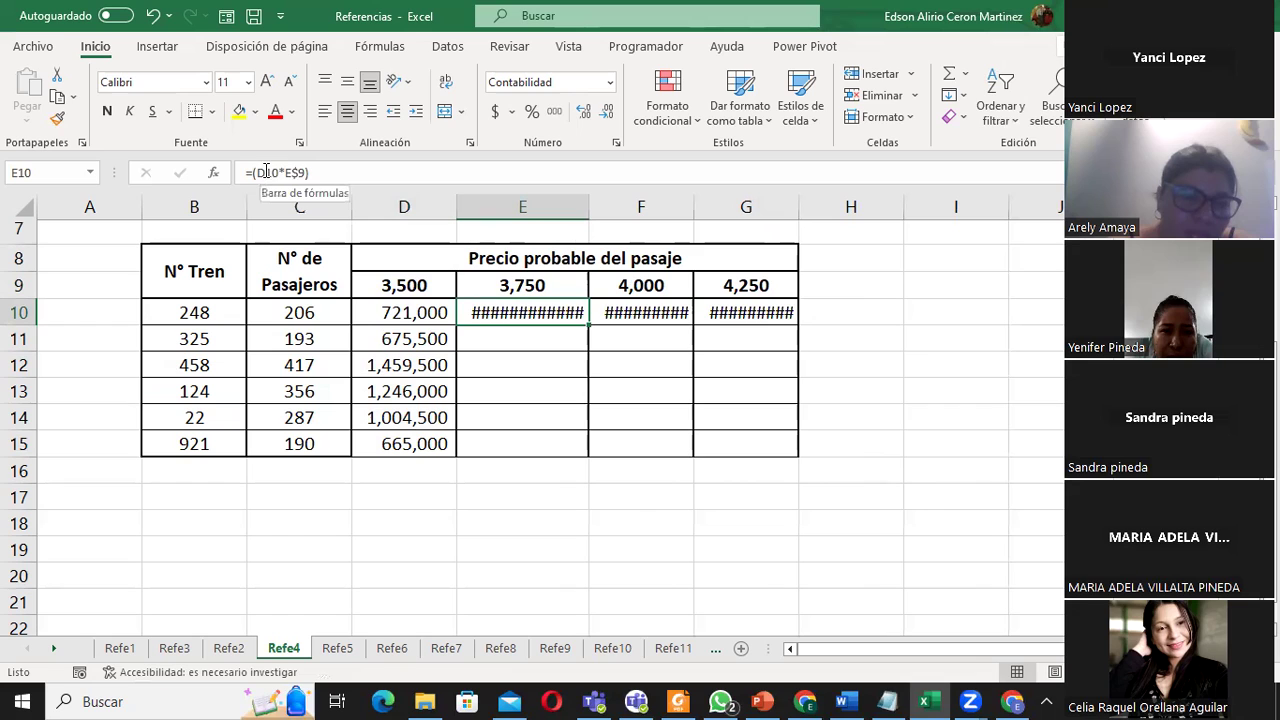
{"action": "left_click", "coordinate": [283, 172]}
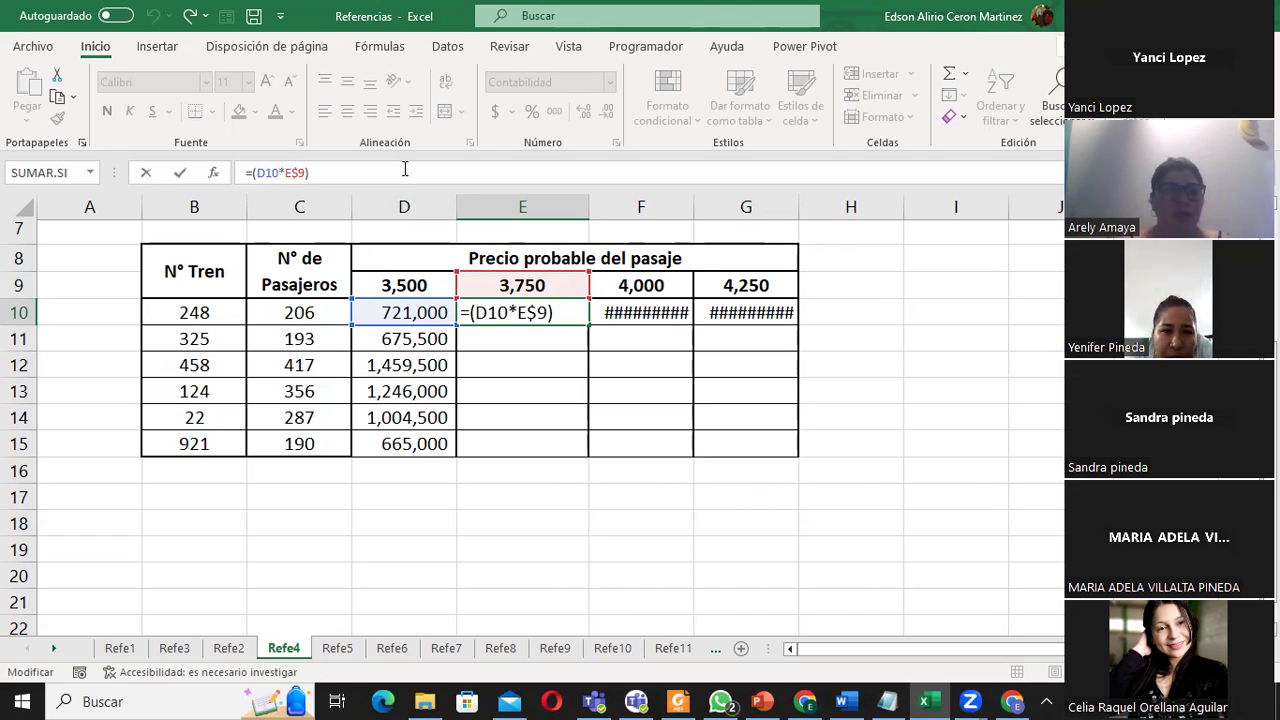
{"action": "key", "text": "BackSpace"}
{"action": "key", "text": "BackSpace"}
{"action": "key", "text": "BackSpace"}
{"action": "type", "text": "c"}
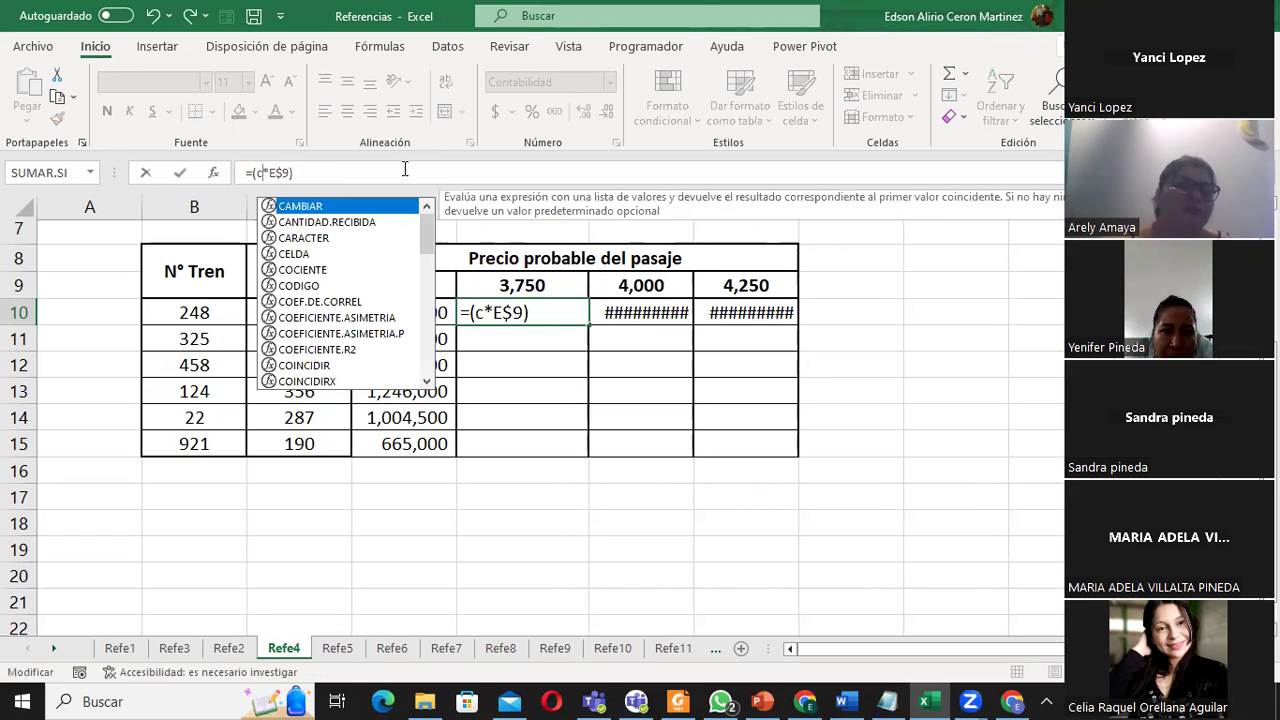
{"action": "type", "text": "10"}
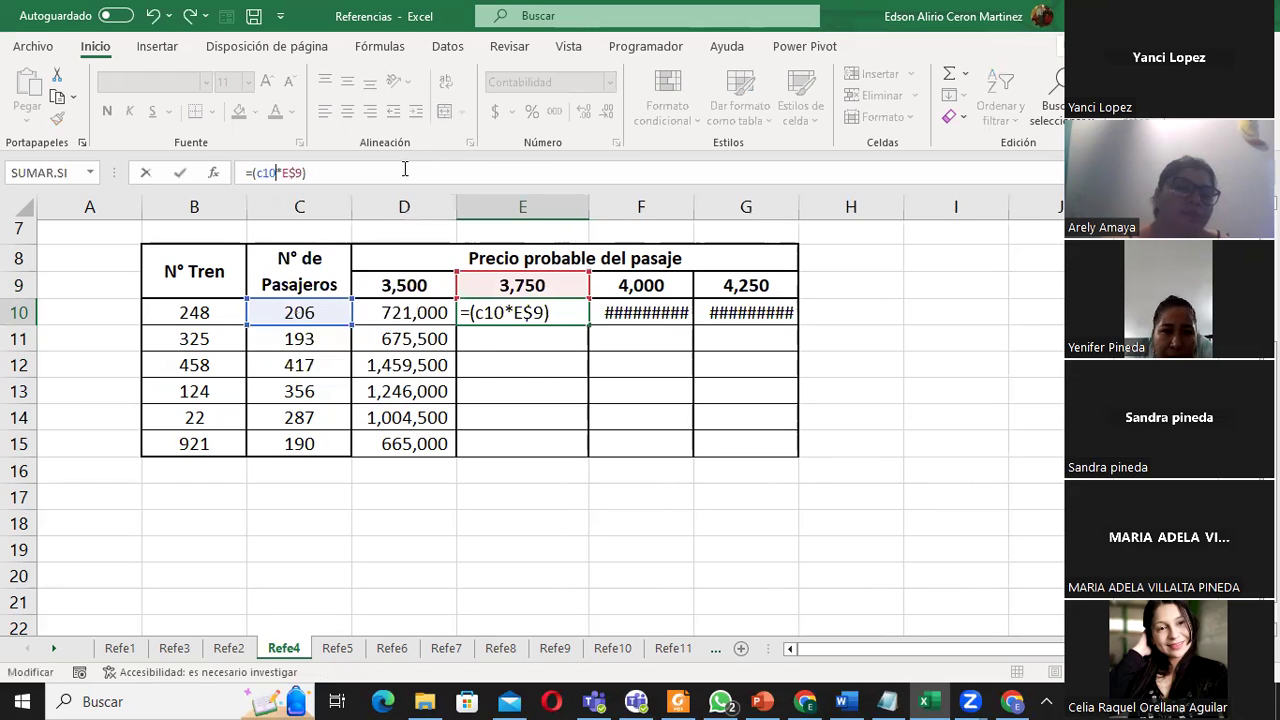
{"action": "key", "text": "Return"}
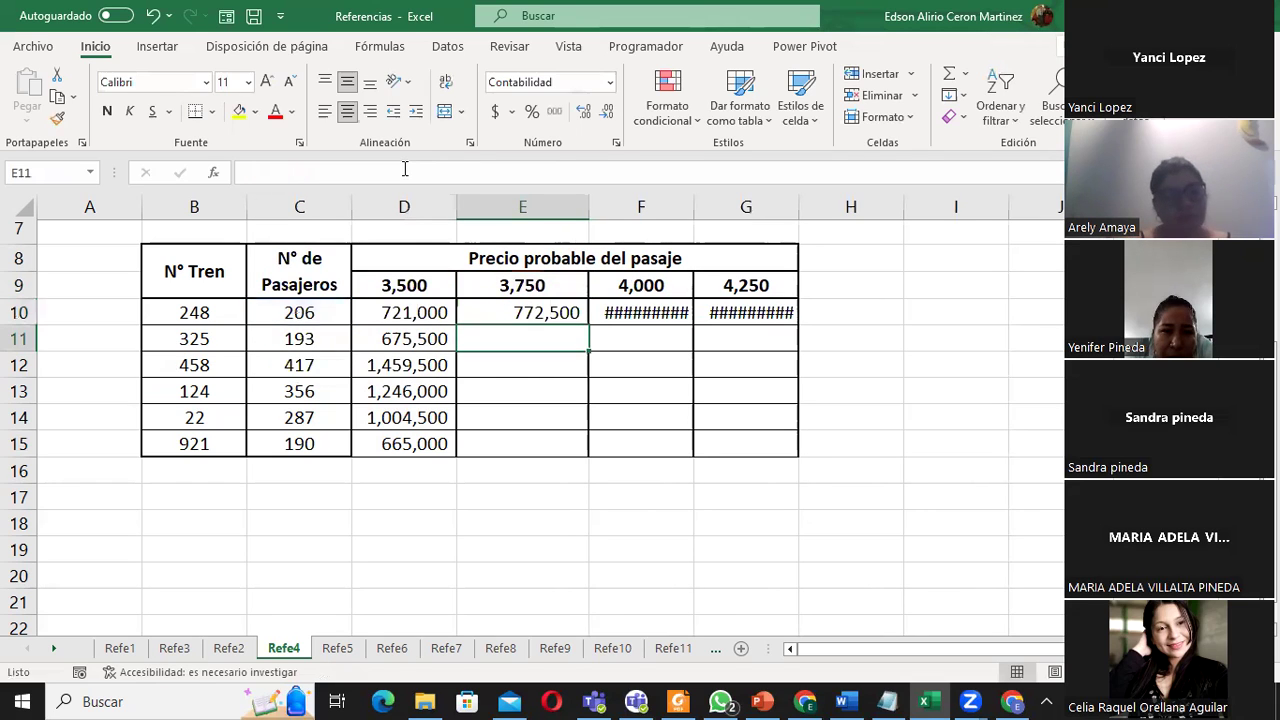
- Correct F10 and G10 to reference C10, giving 824,000 and 875,500
{"action": "left_click", "coordinate": [627, 310]}
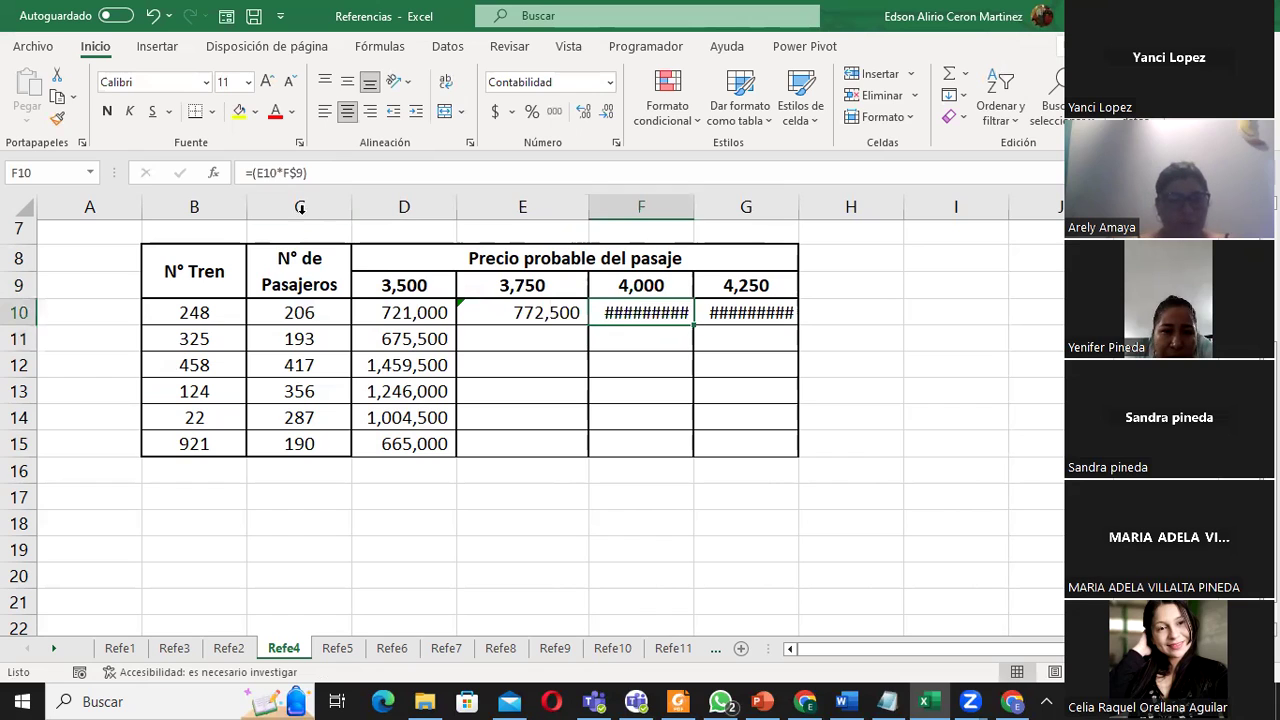
{"action": "left_click", "coordinate": [266, 172]}
{"action": "key", "text": "BackSpace"}
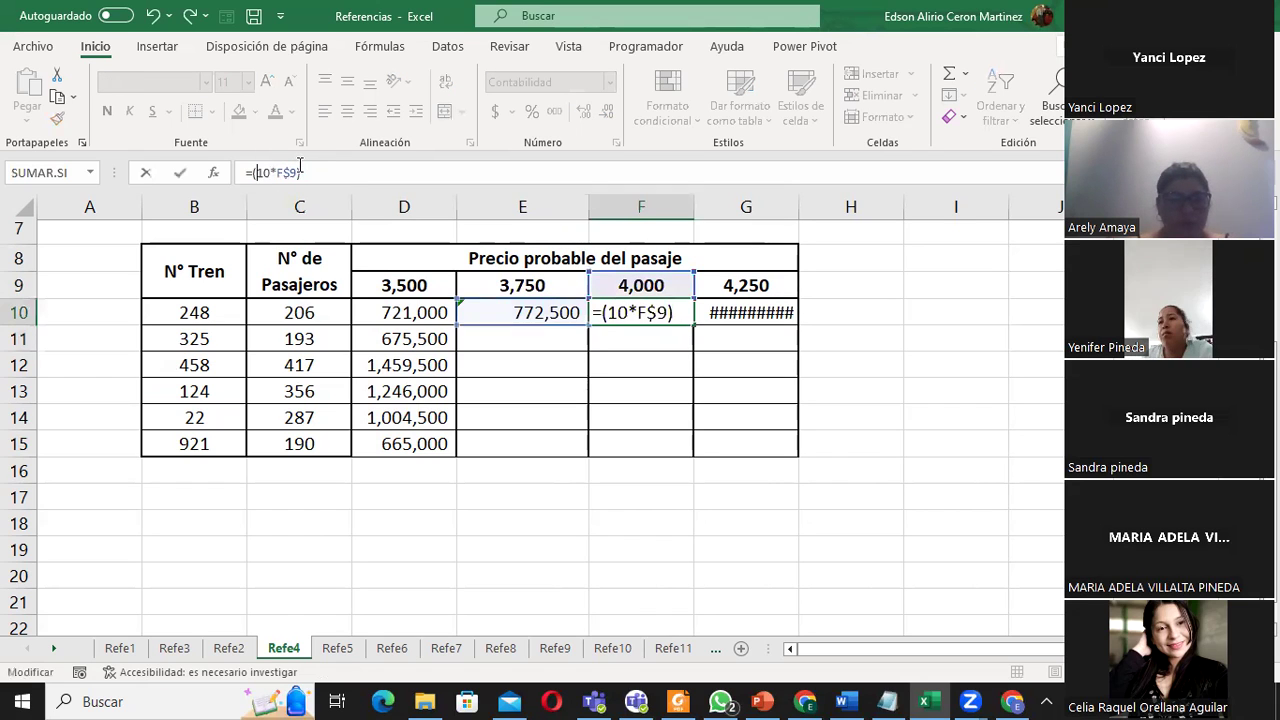
{"action": "type", "text": "c"}
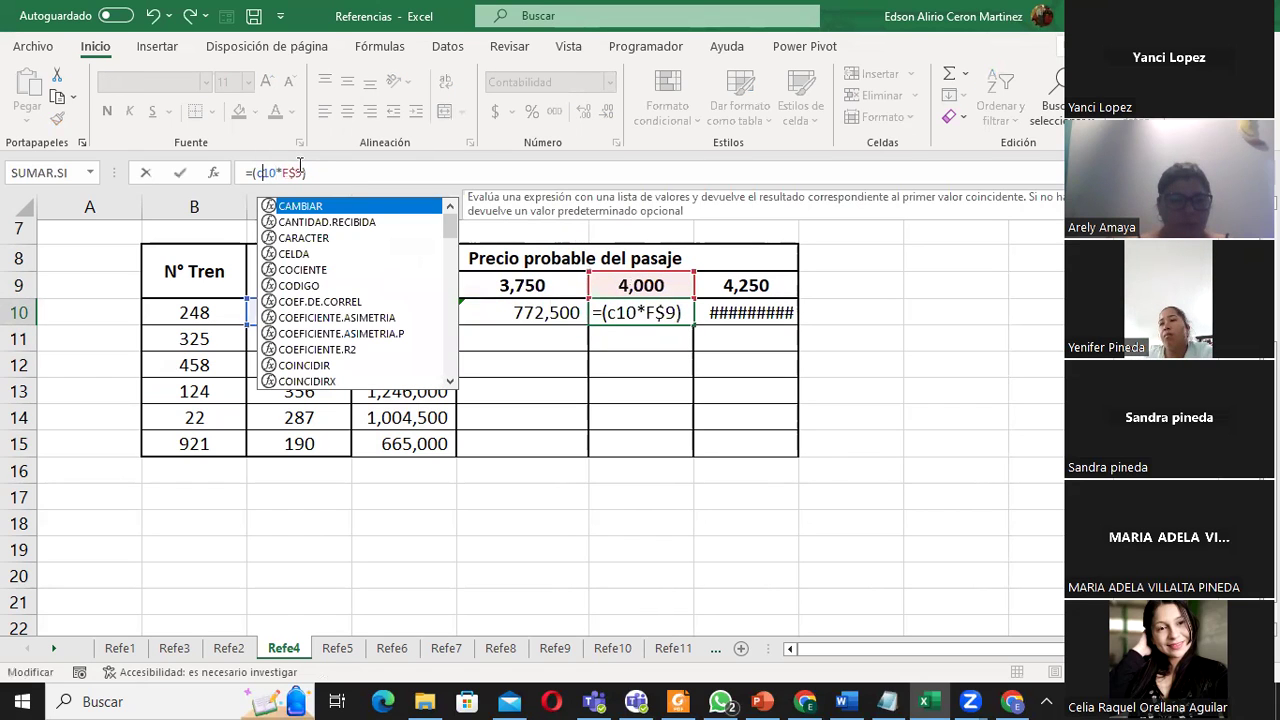
{"action": "key", "text": "Return"}
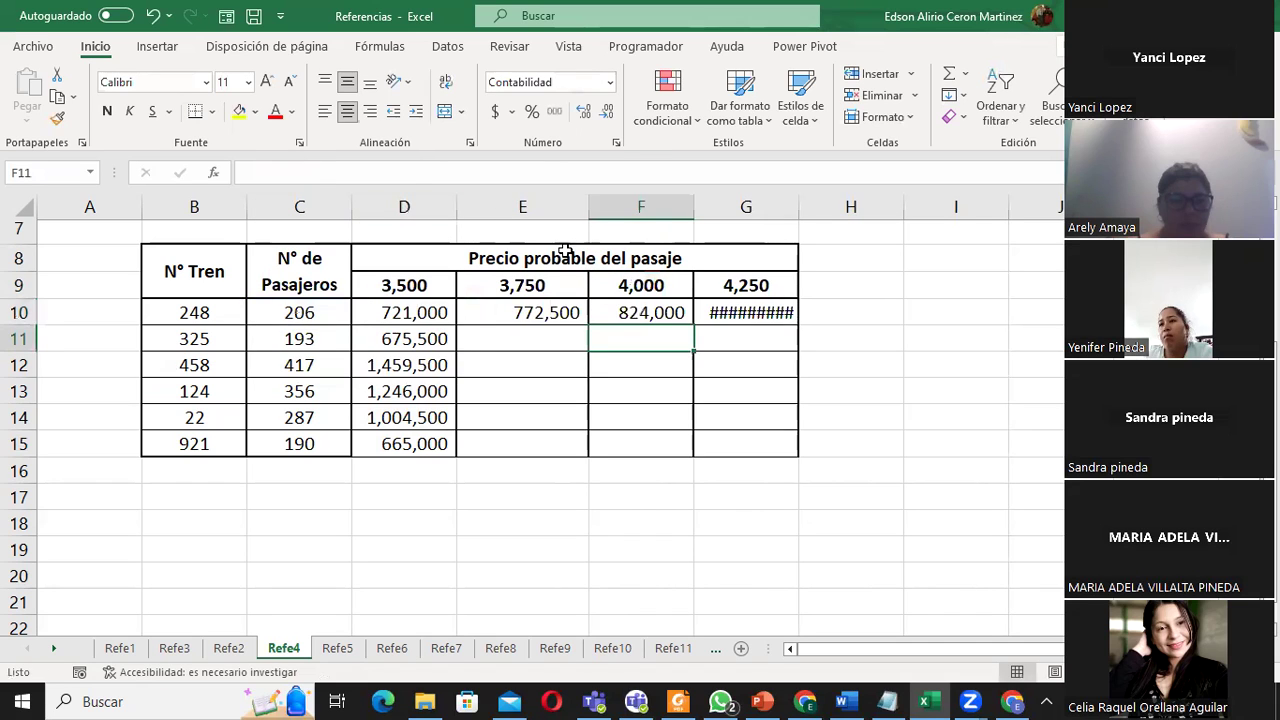
{"action": "left_click", "coordinate": [729, 310]}
{"action": "double_click", "coordinate": [729, 310]}
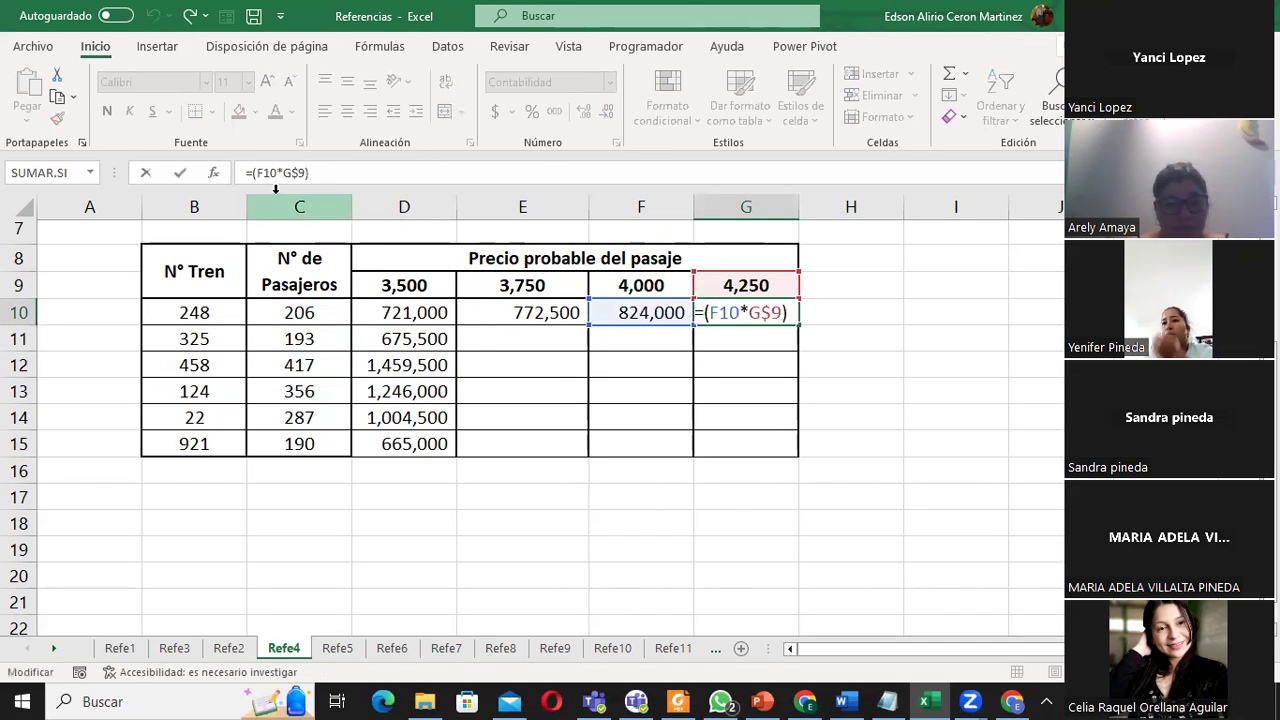
{"action": "key", "text": "BackSpace"}
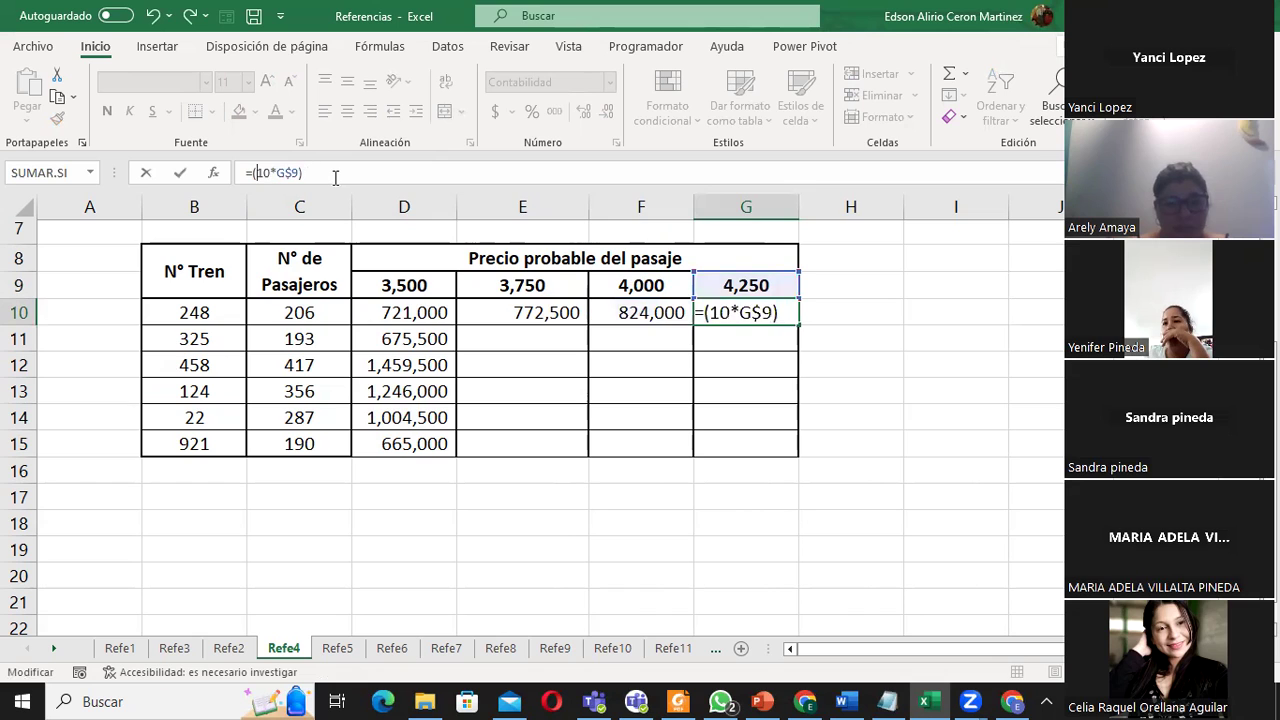
{"action": "type", "text": "c"}
{"action": "key", "text": "Return"}
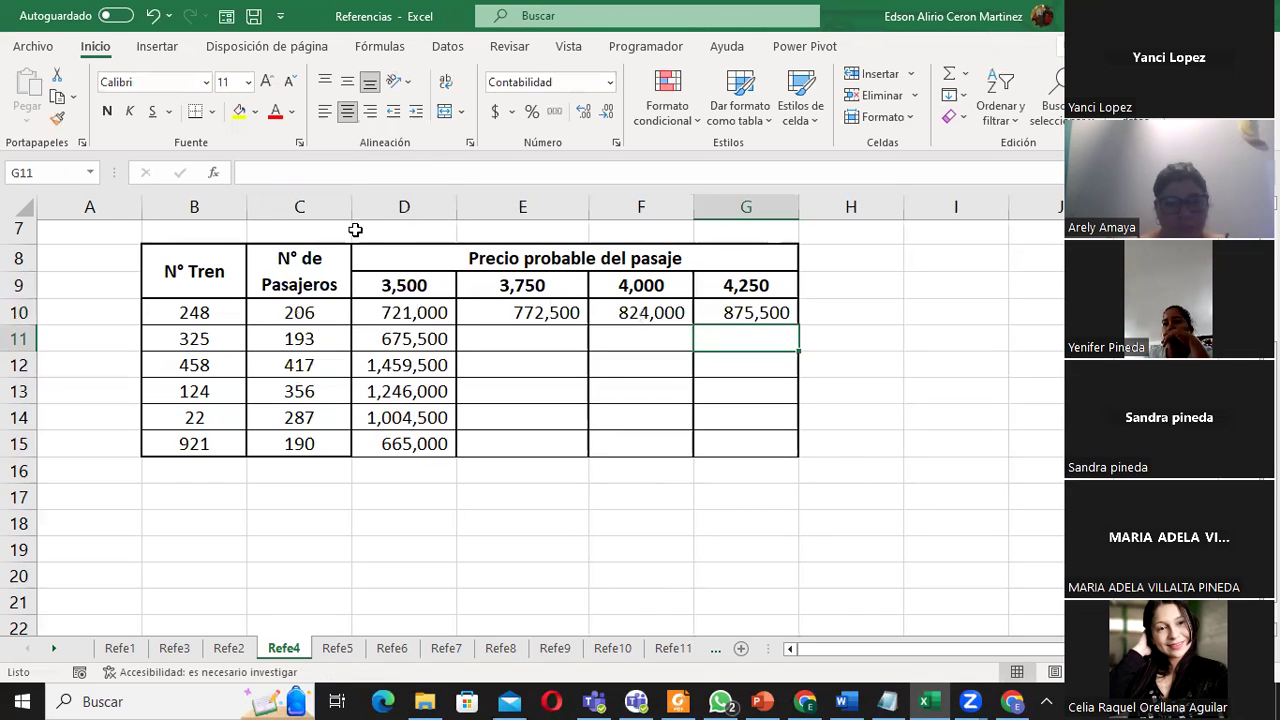
{"action": "left_click", "coordinate": [400, 312]}
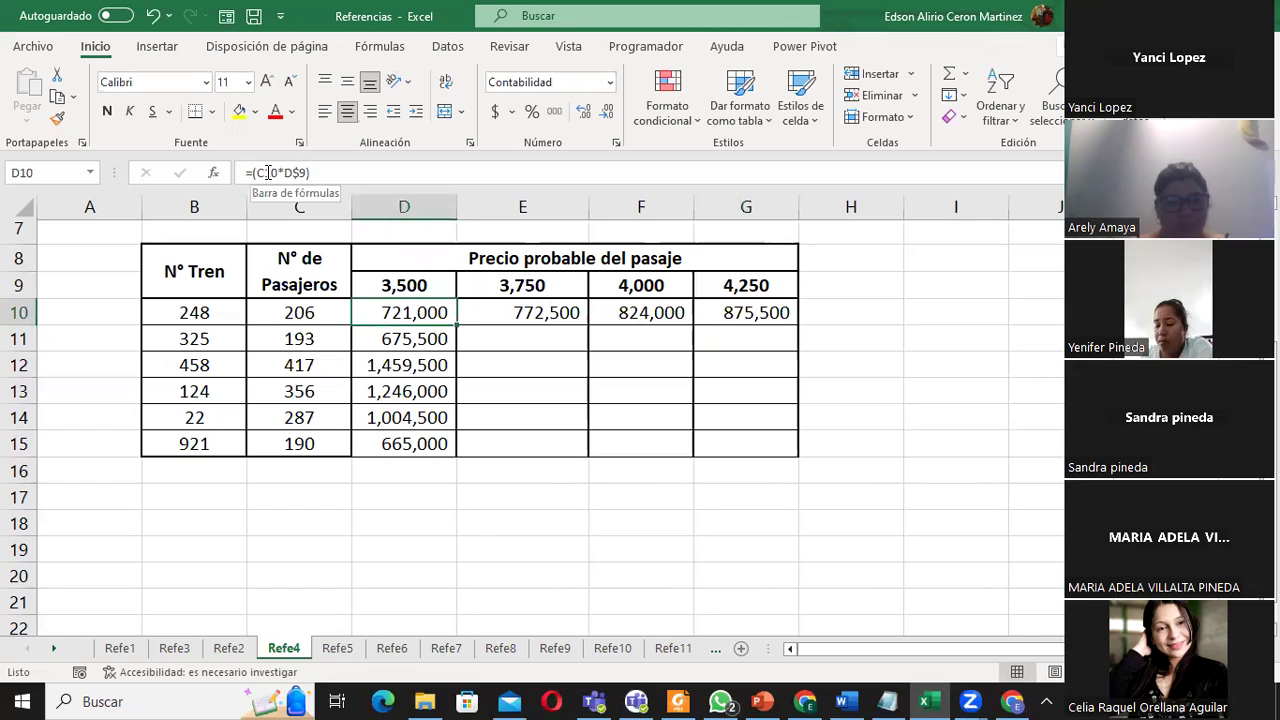
- Inspect E10's formula and its C10 reference, then reopen D10's formula for editing
{"action": "double_click", "coordinate": [515, 313]}
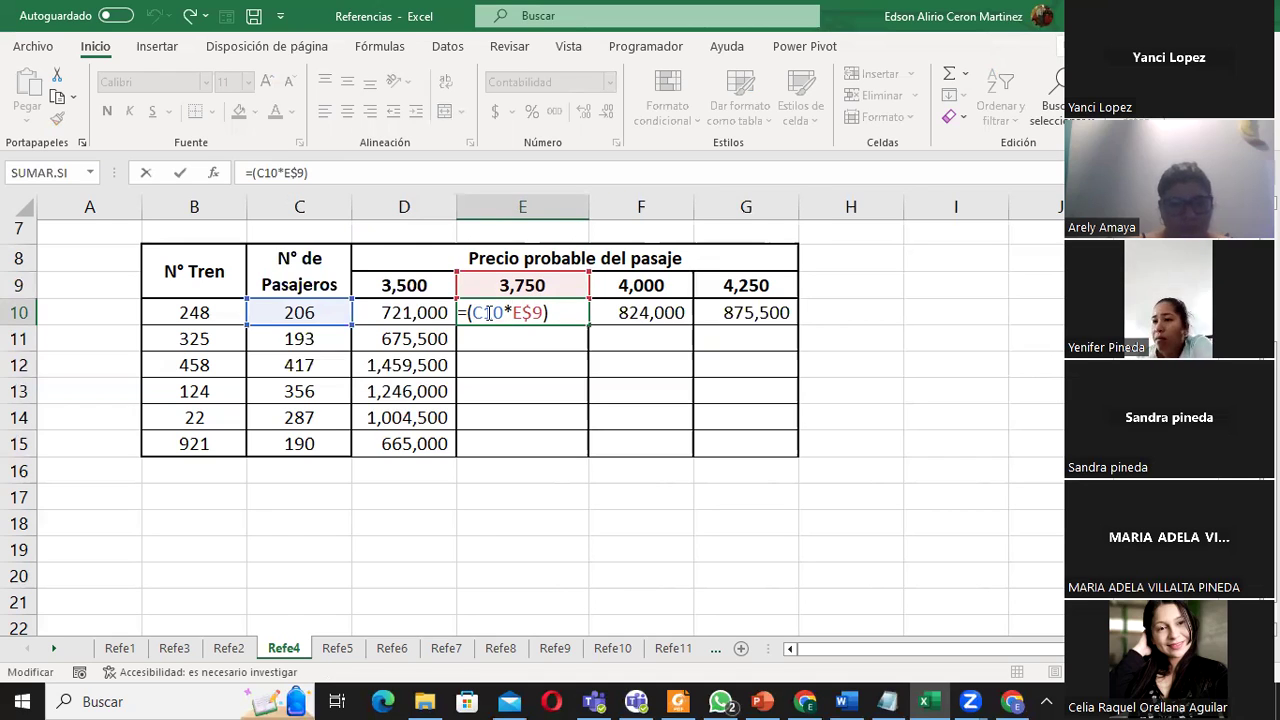
{"action": "left_click_drag", "start_coordinate": [475, 313], "coordinate": [502, 313]}
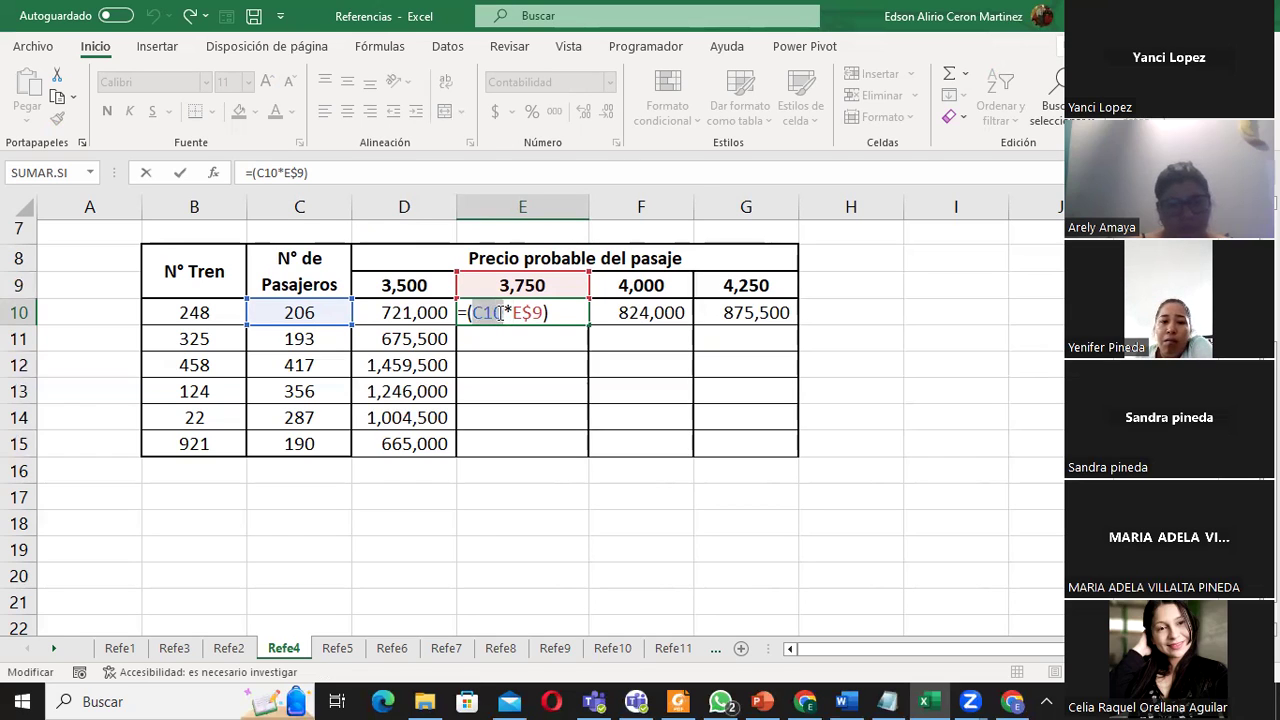
{"action": "left_click", "coordinate": [516, 312]}
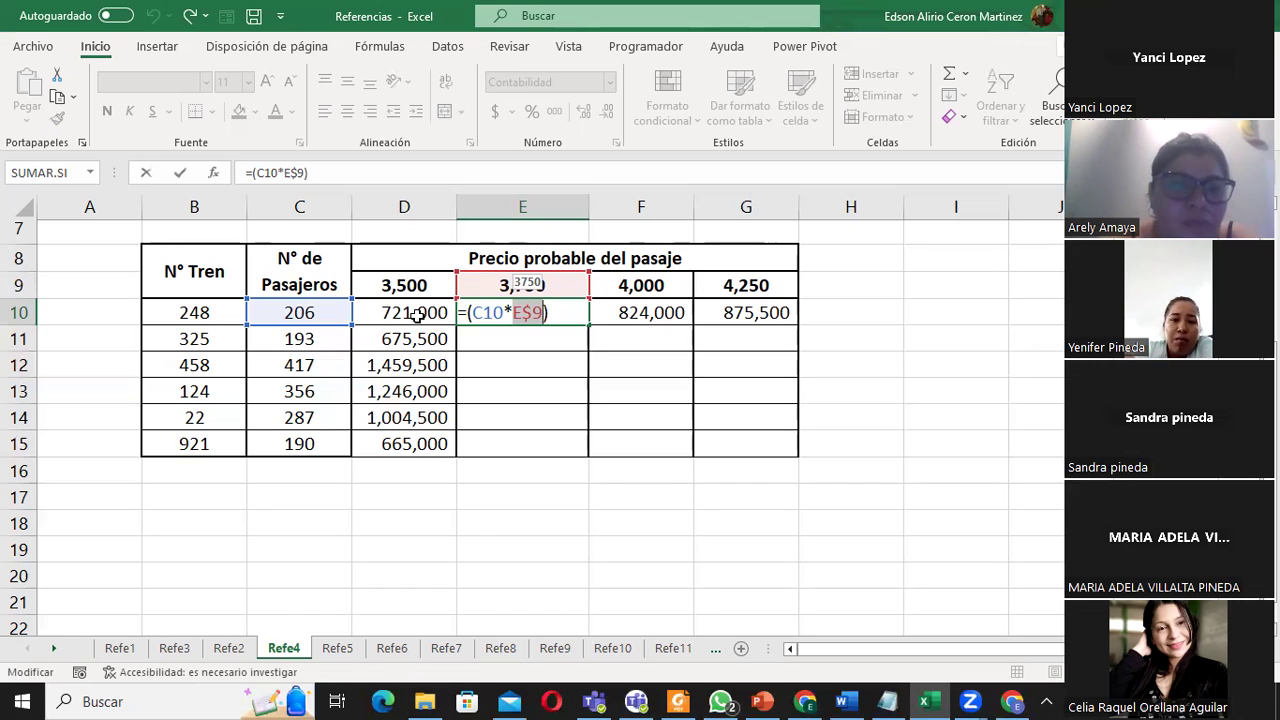
{"action": "key", "text": "Escape"}
{"action": "double_click", "coordinate": [402, 312]}
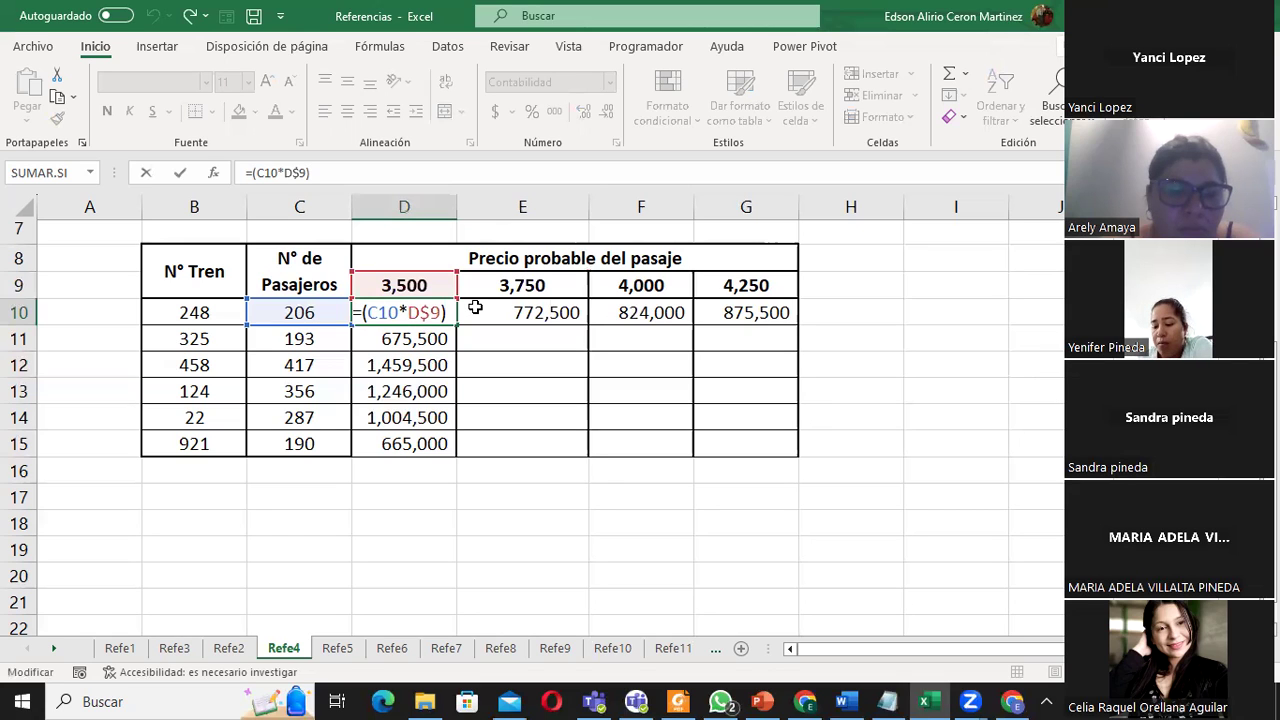
- Finish D10 as =(C10*$D$9) and copy it across to G10
{"action": "type", "text": "$"}
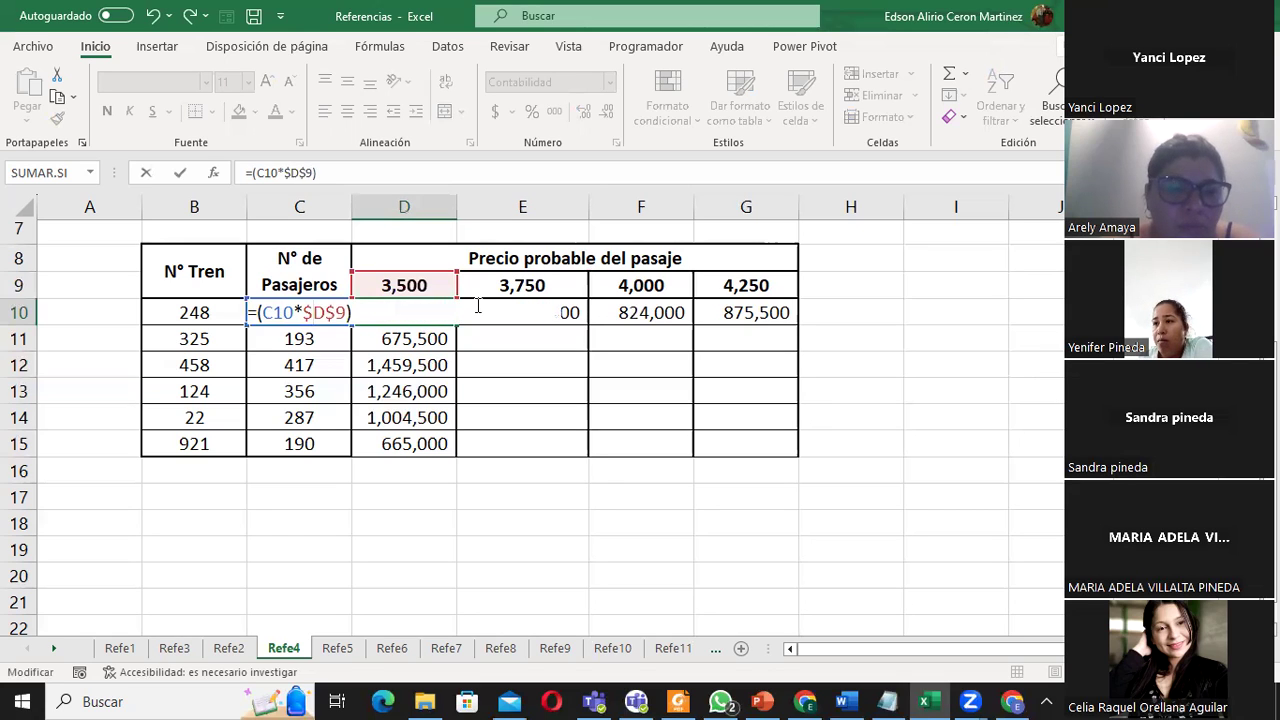
{"action": "key", "text": "Return"}
{"action": "left_click", "coordinate": [440, 313]}
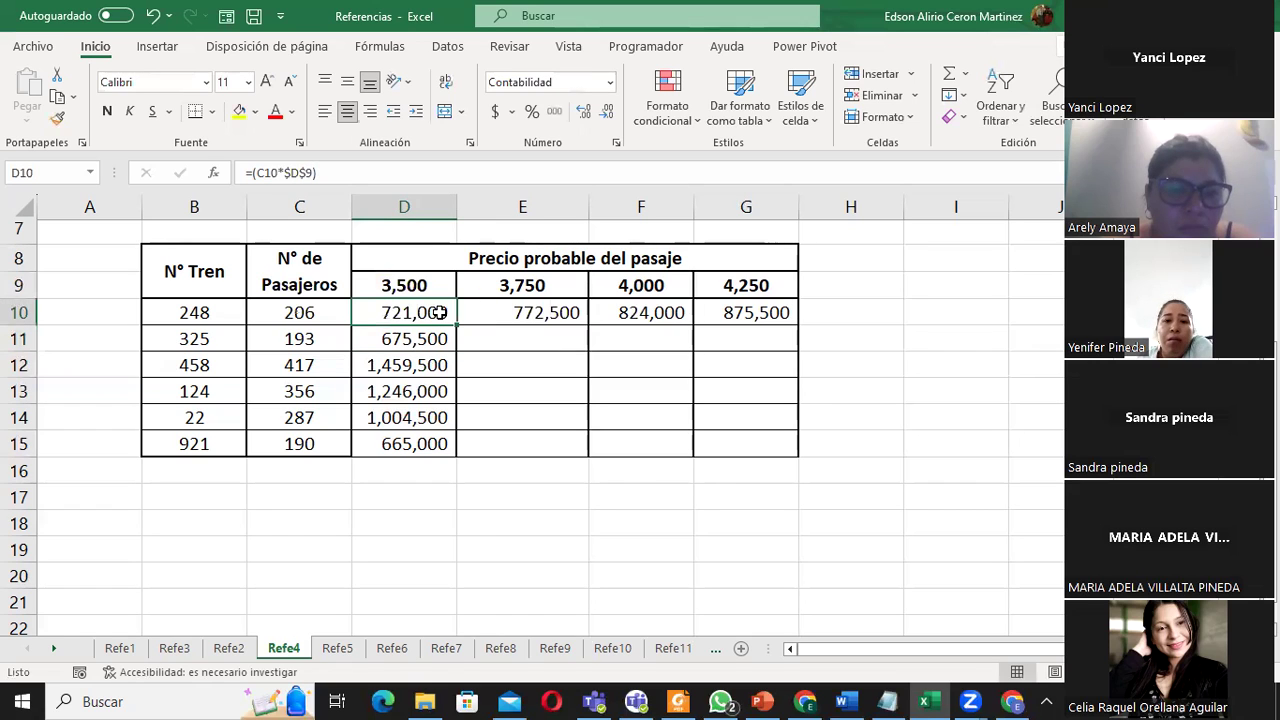
{"action": "left_click_drag", "start_coordinate": [457, 327], "coordinate": [772, 312]}
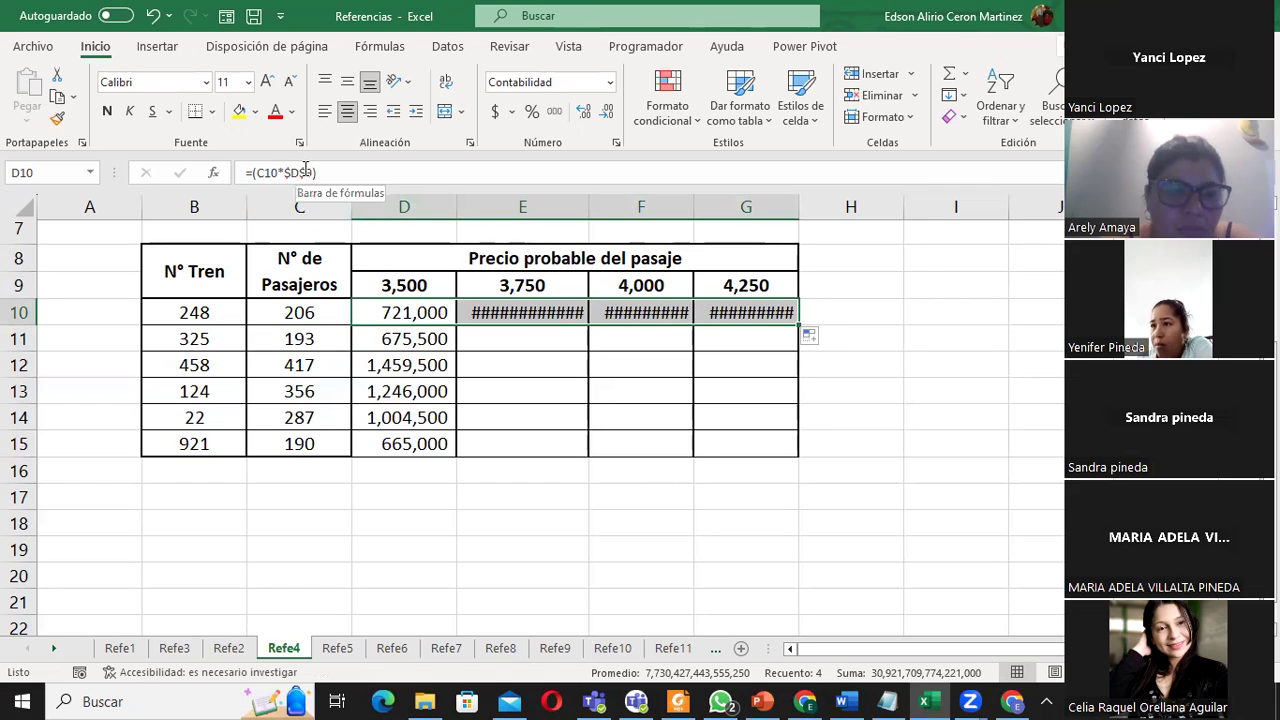
- Compare D10, C10 and E10 to trace E10's wrong =(D10*$D$9) reference
{"action": "left_click", "coordinate": [357, 165]}
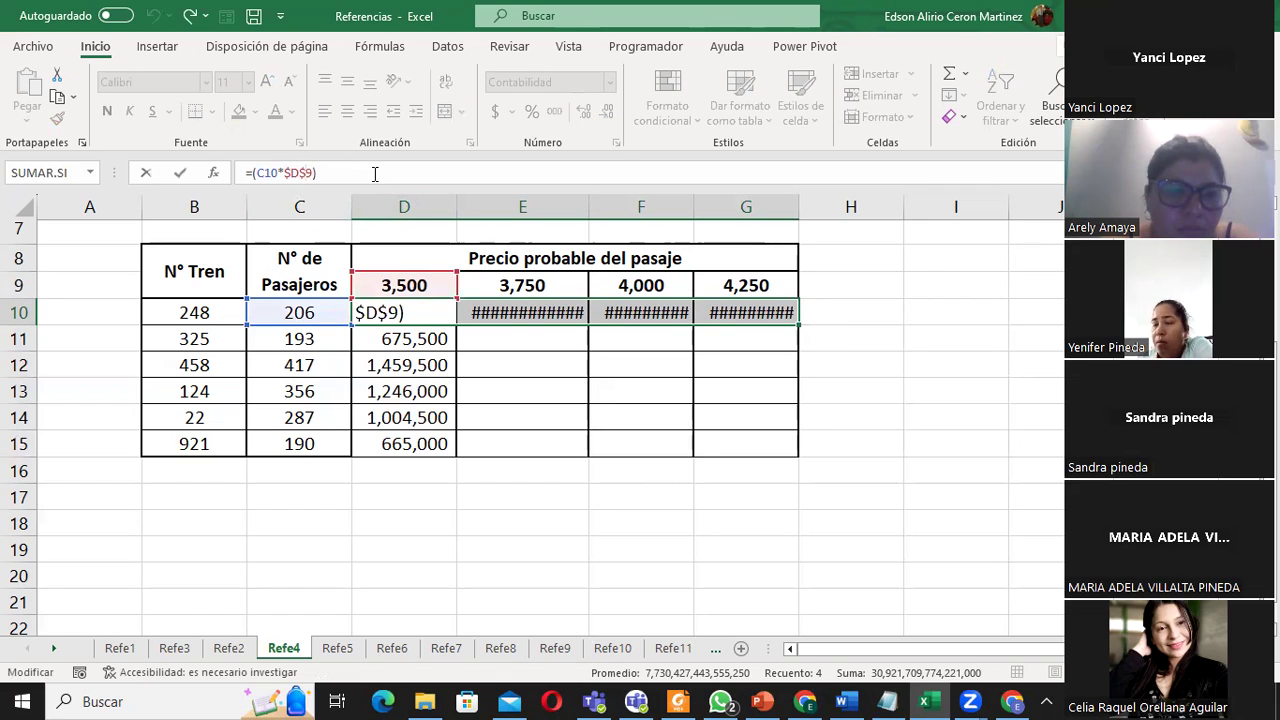
{"action": "key", "text": "Return"}
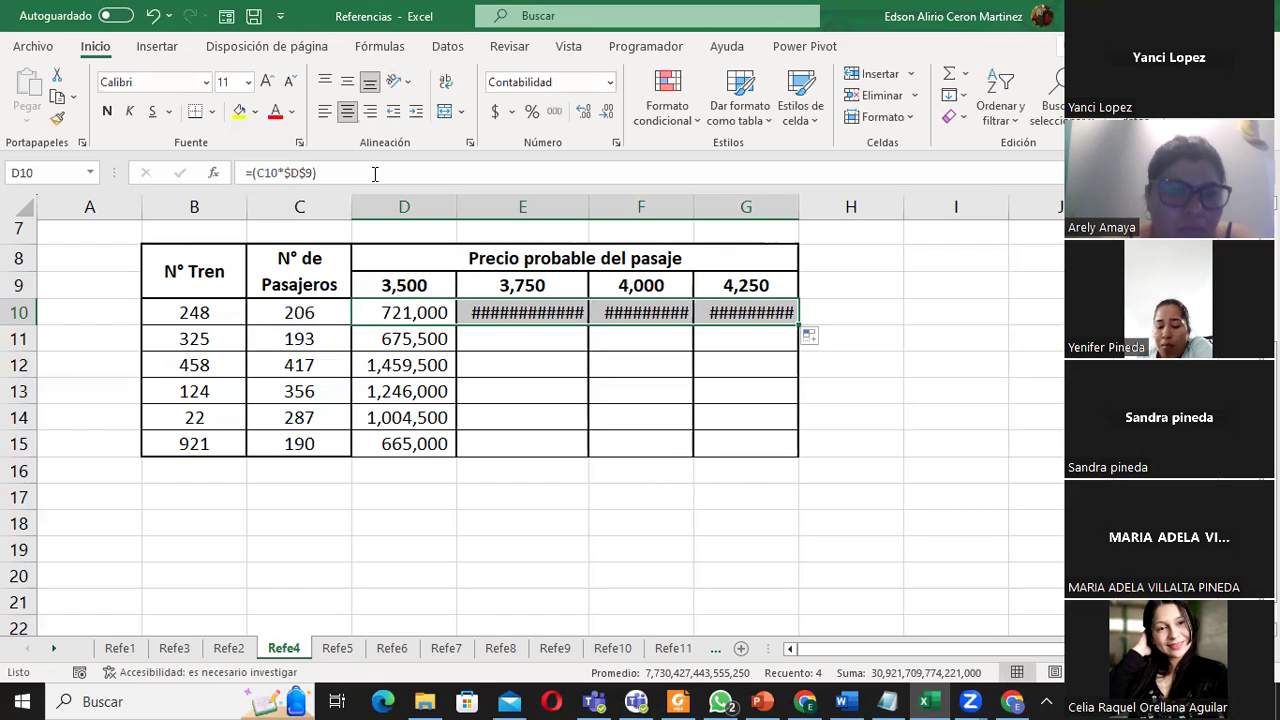
{"action": "double_click", "coordinate": [420, 313]}
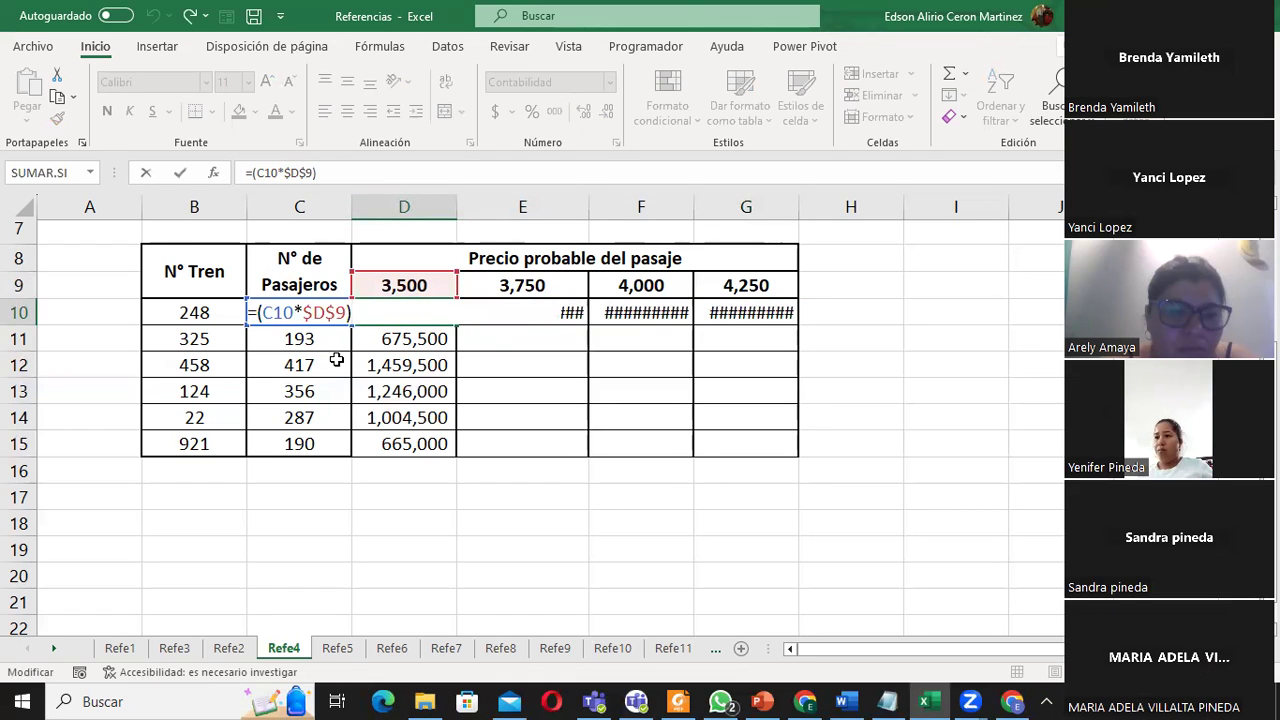
{"action": "key", "text": "Escape"}
{"action": "left_click", "coordinate": [327, 312]}
{"action": "left_click", "coordinate": [400, 313]}
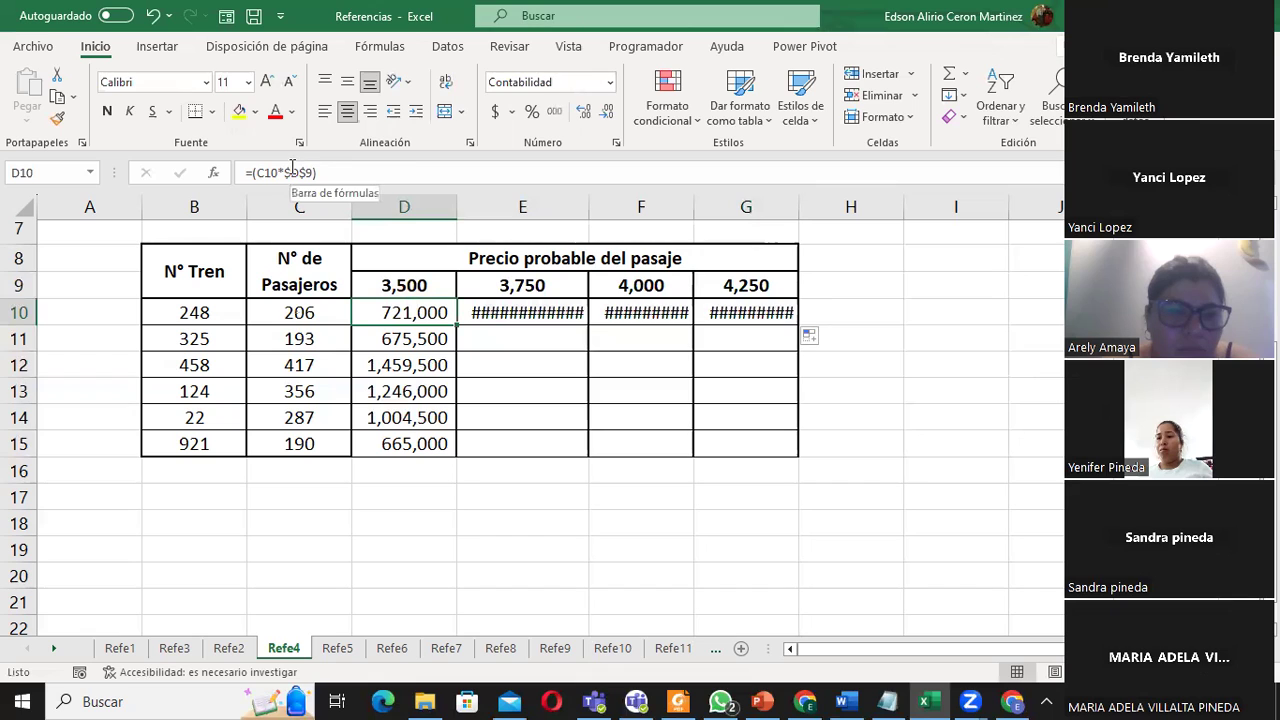
{"action": "left_click", "coordinate": [476, 314]}
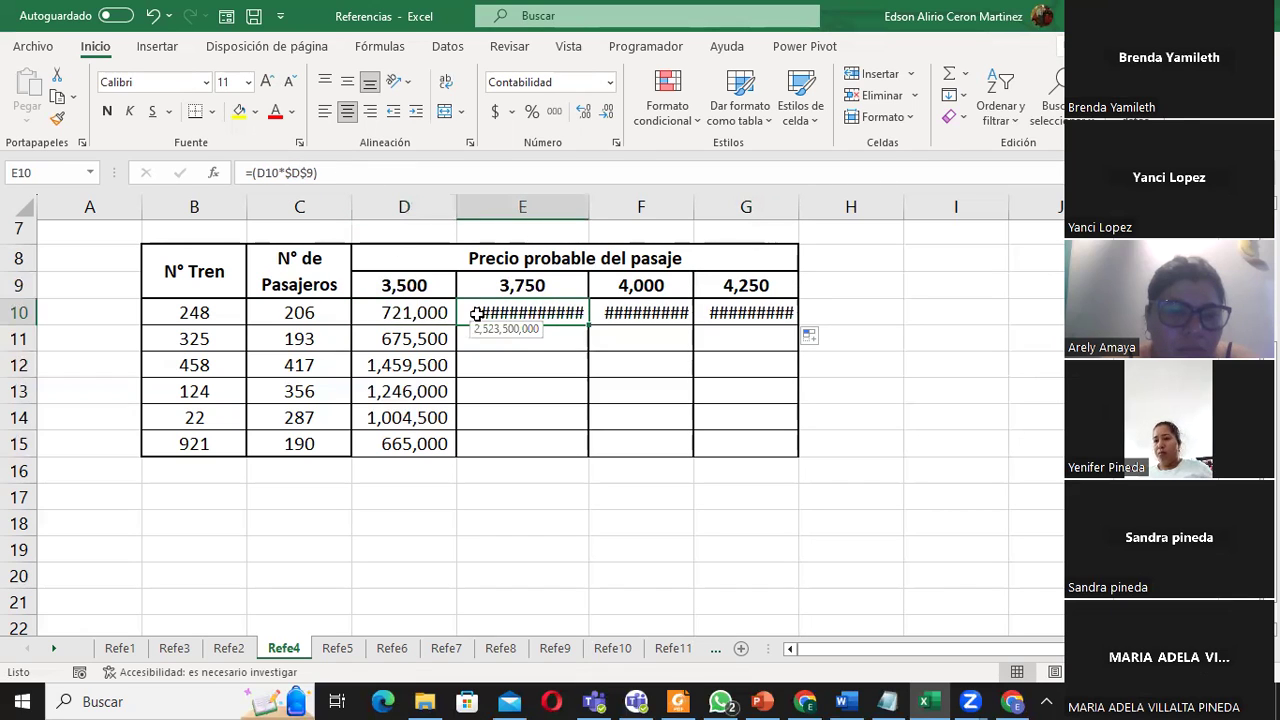
{"action": "left_click", "coordinate": [322, 310]}
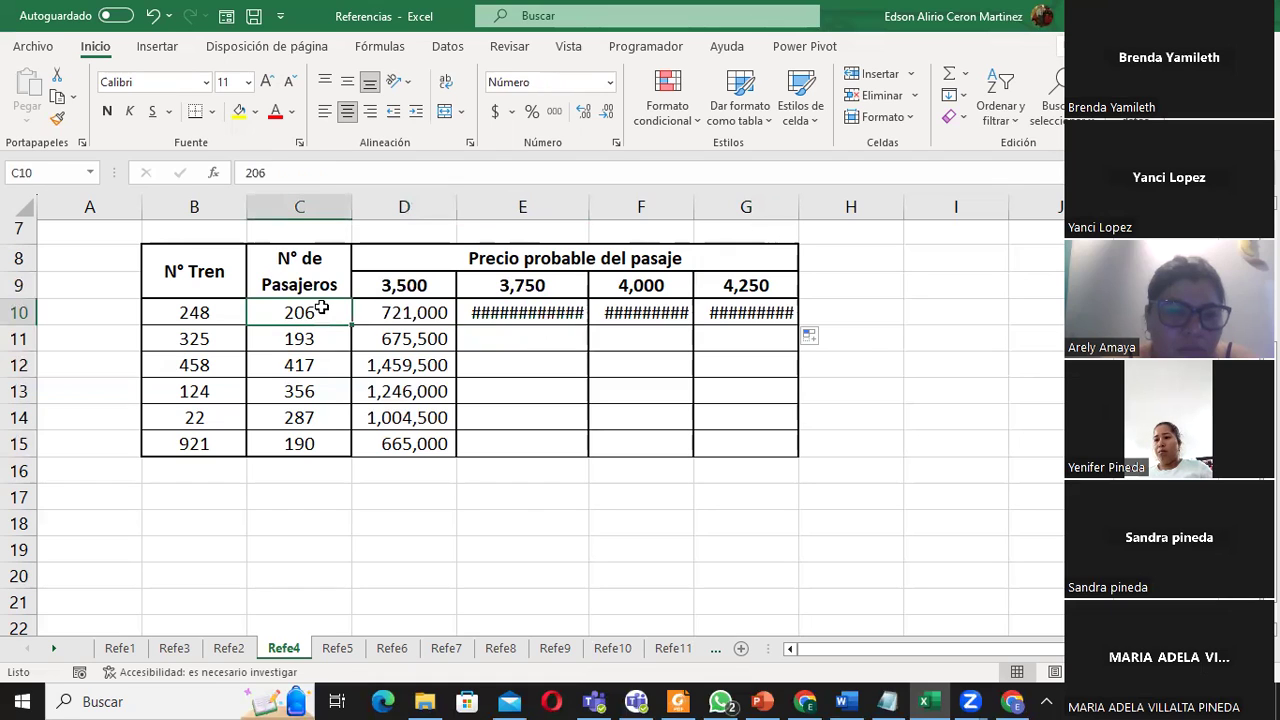
{"action": "left_click", "coordinate": [420, 315]}
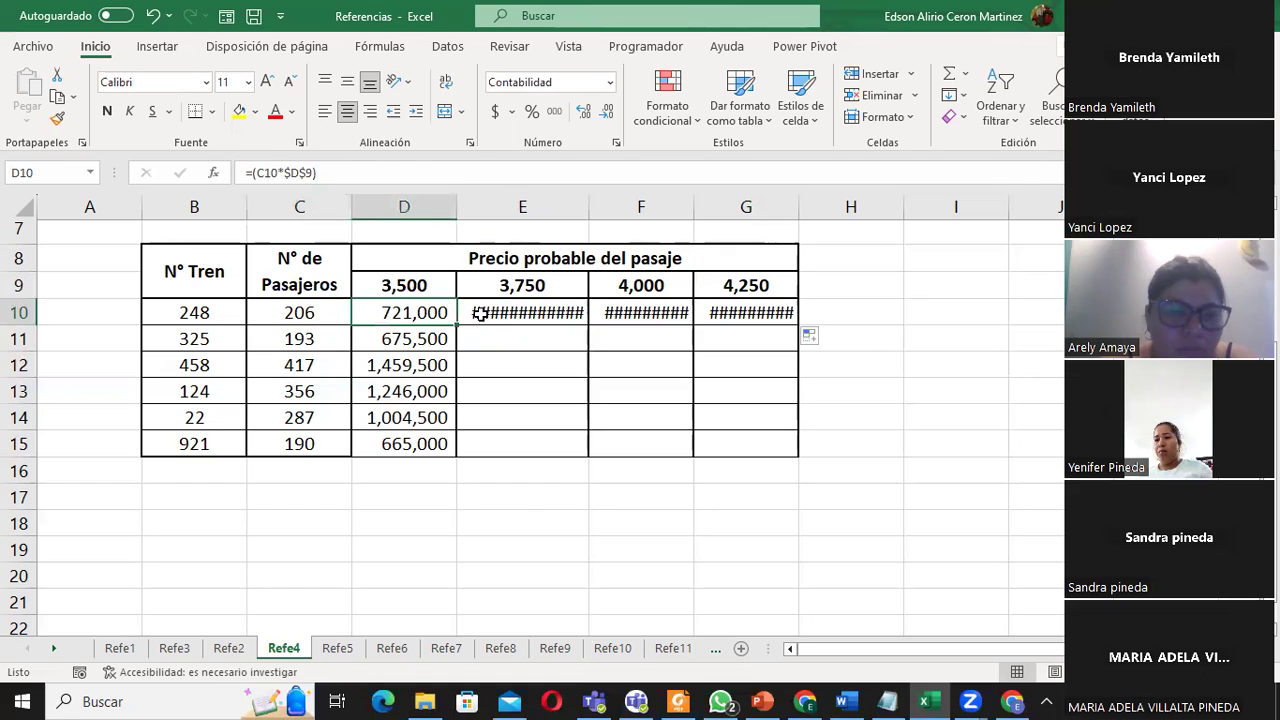
{"action": "left_click", "coordinate": [474, 315]}
- Change E10's first reference from D10 to C10, showing 721,000
{"action": "left_click", "coordinate": [272, 172]}
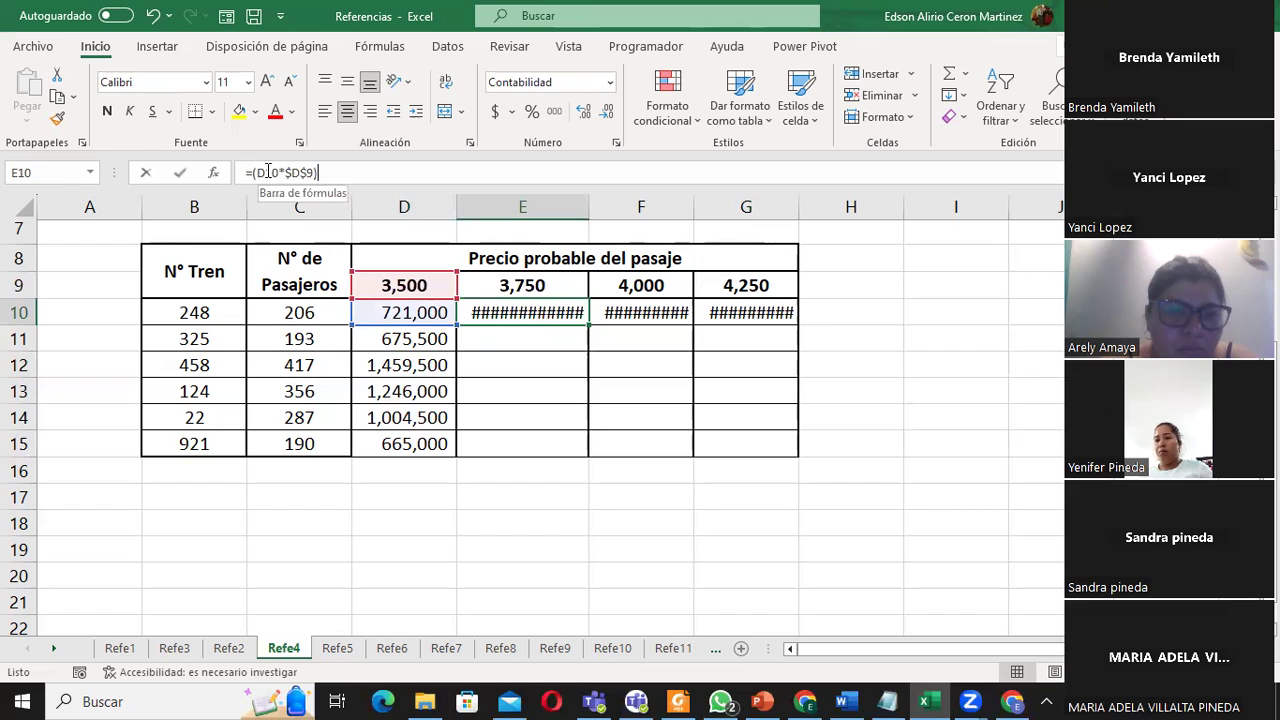
{"action": "key", "text": "BackSpace"}
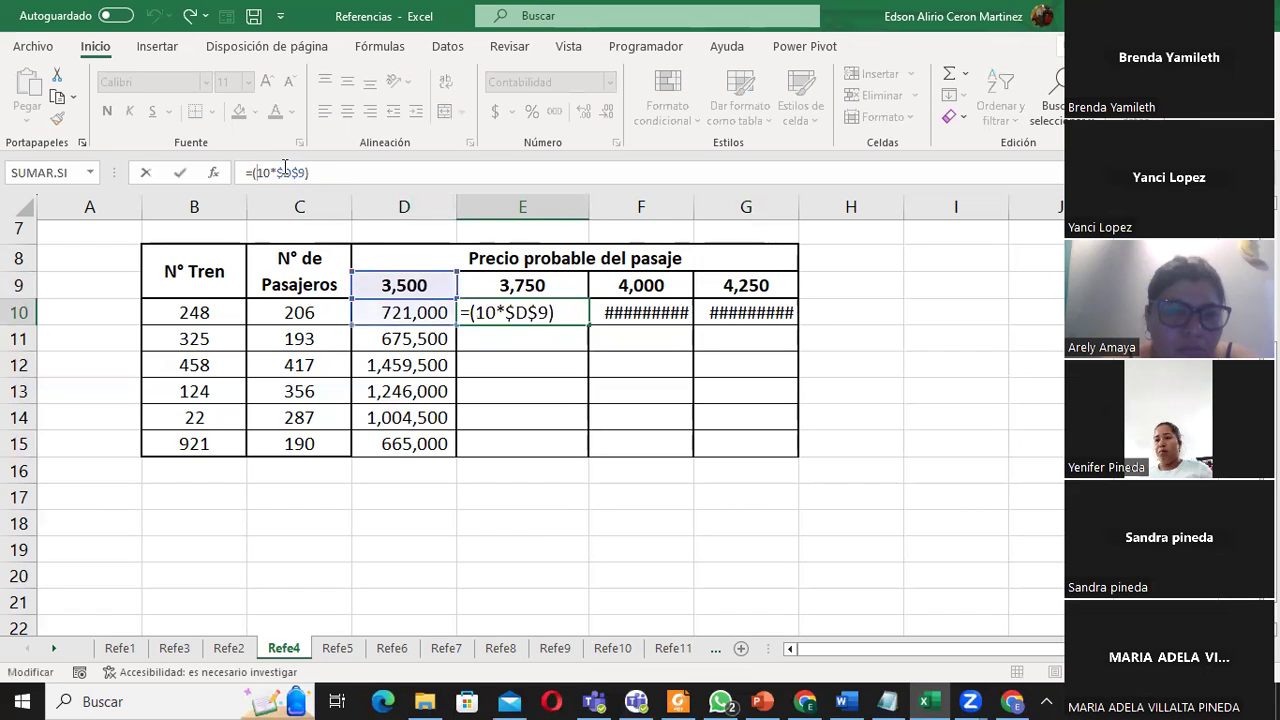
{"action": "type", "text": "c"}
{"action": "key", "text": "Return"}
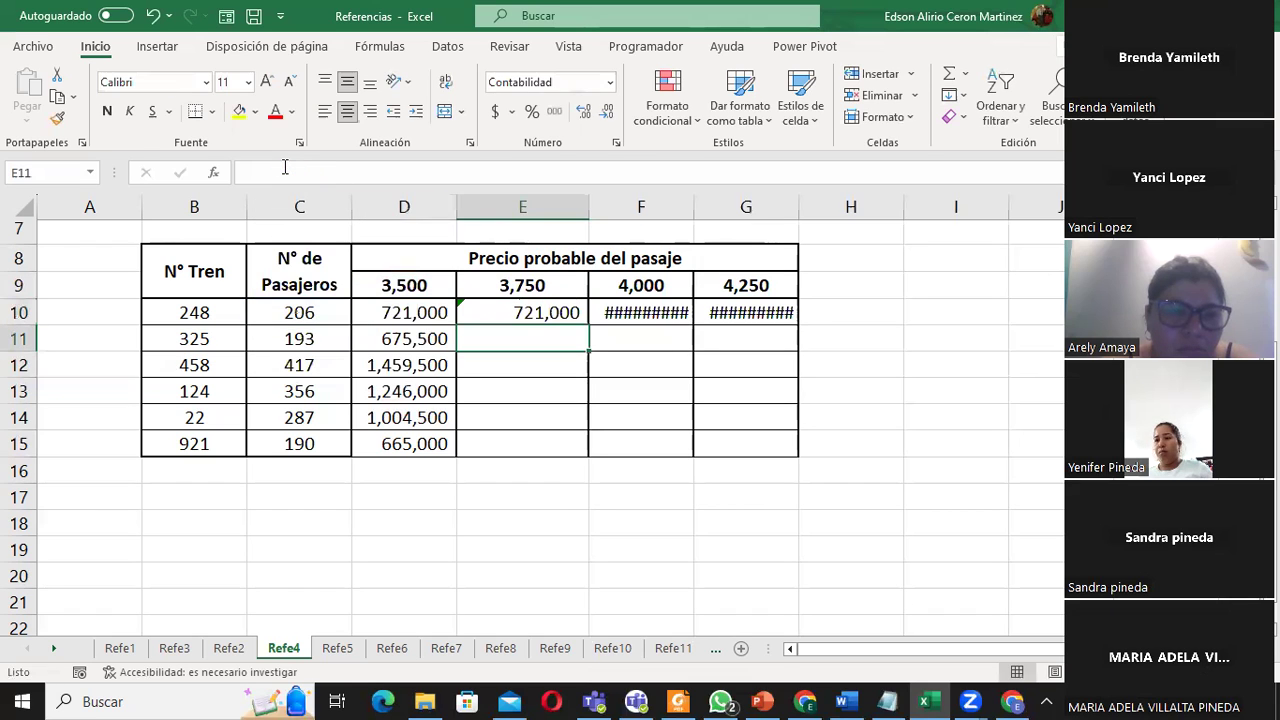
- Change F10 and G10 to reference C10, so both show 721,000
{"action": "left_click", "coordinate": [628, 312]}
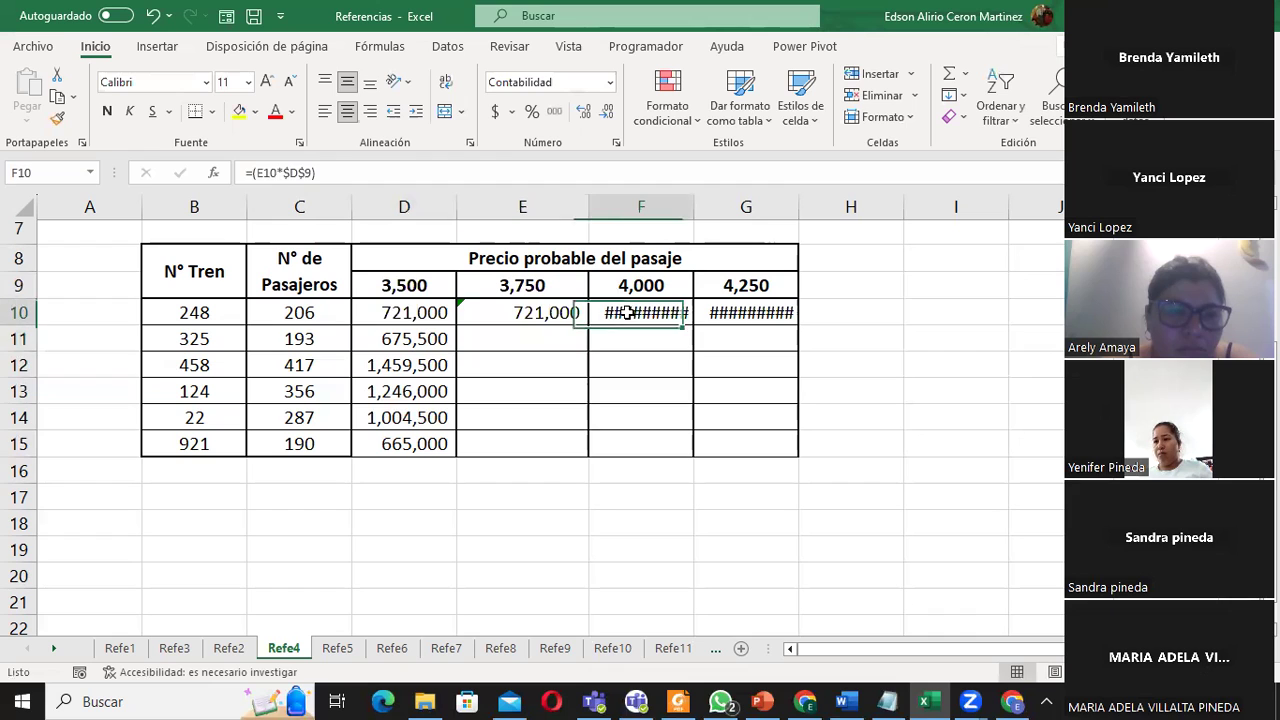
{"action": "left_click", "coordinate": [265, 173]}
{"action": "key", "text": "BackSpace"}
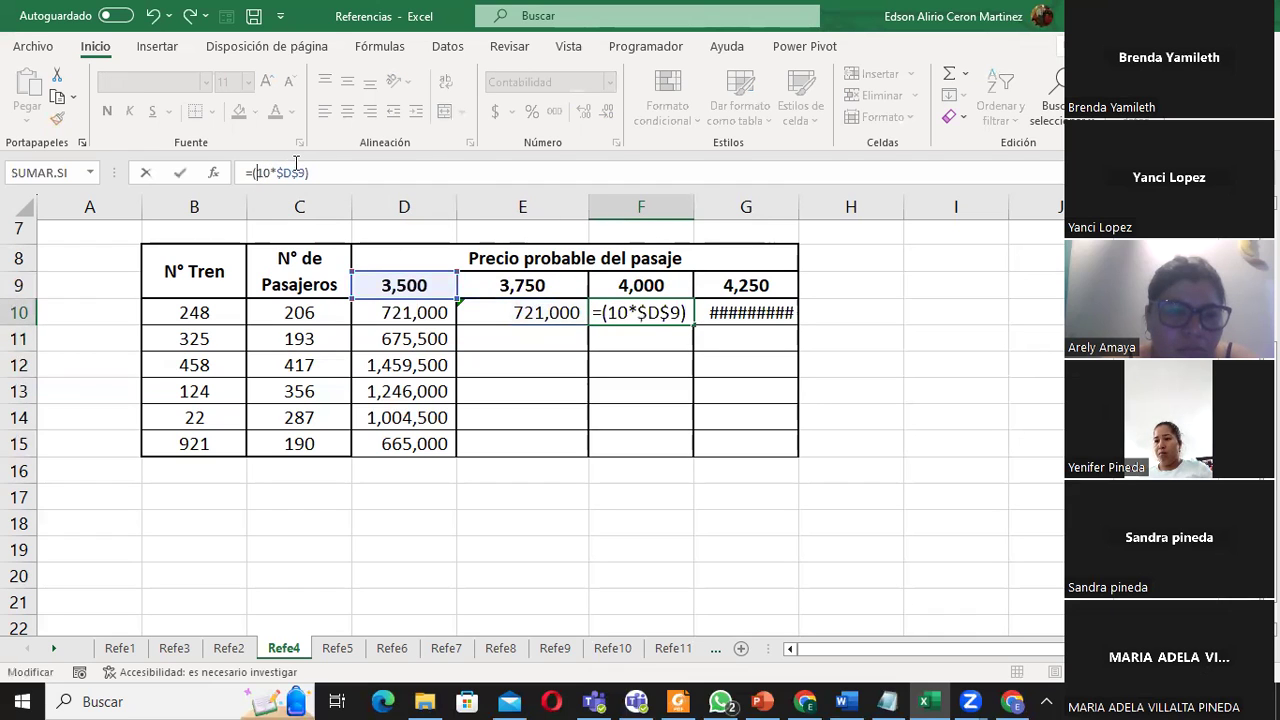
{"action": "type", "text": "c"}
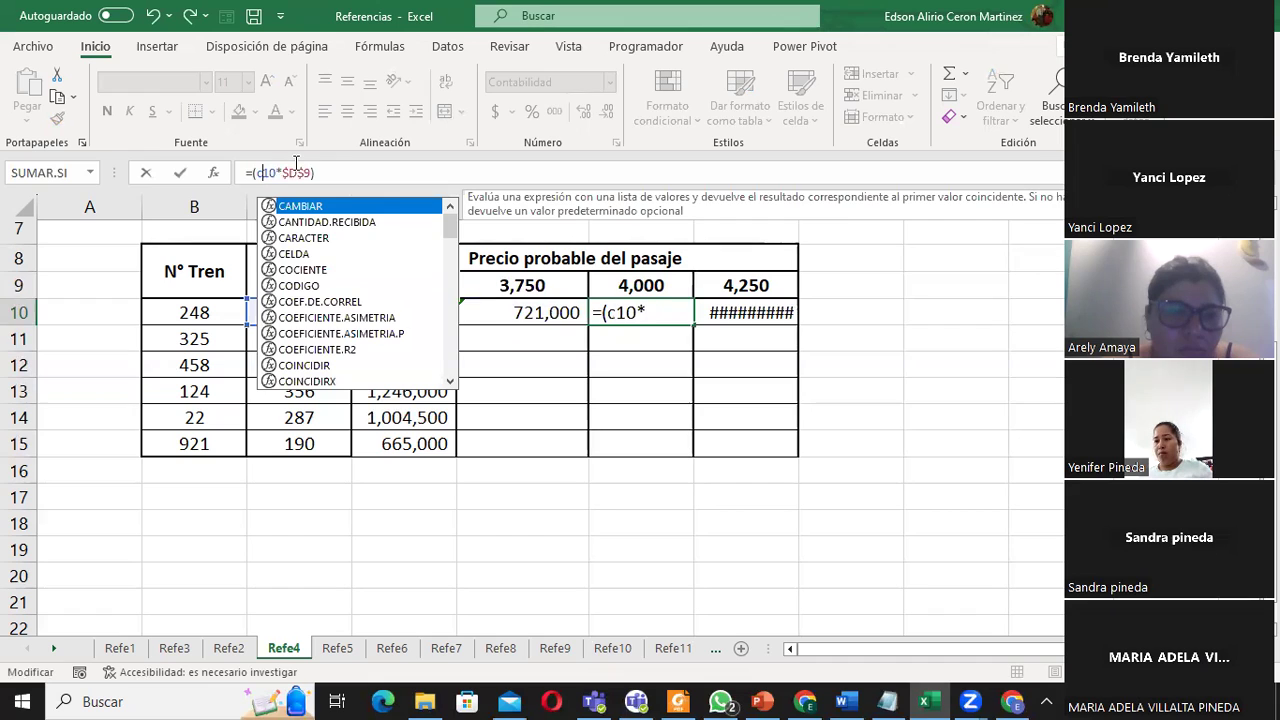
{"action": "key", "text": "Return"}
{"action": "left_click", "coordinate": [747, 313]}
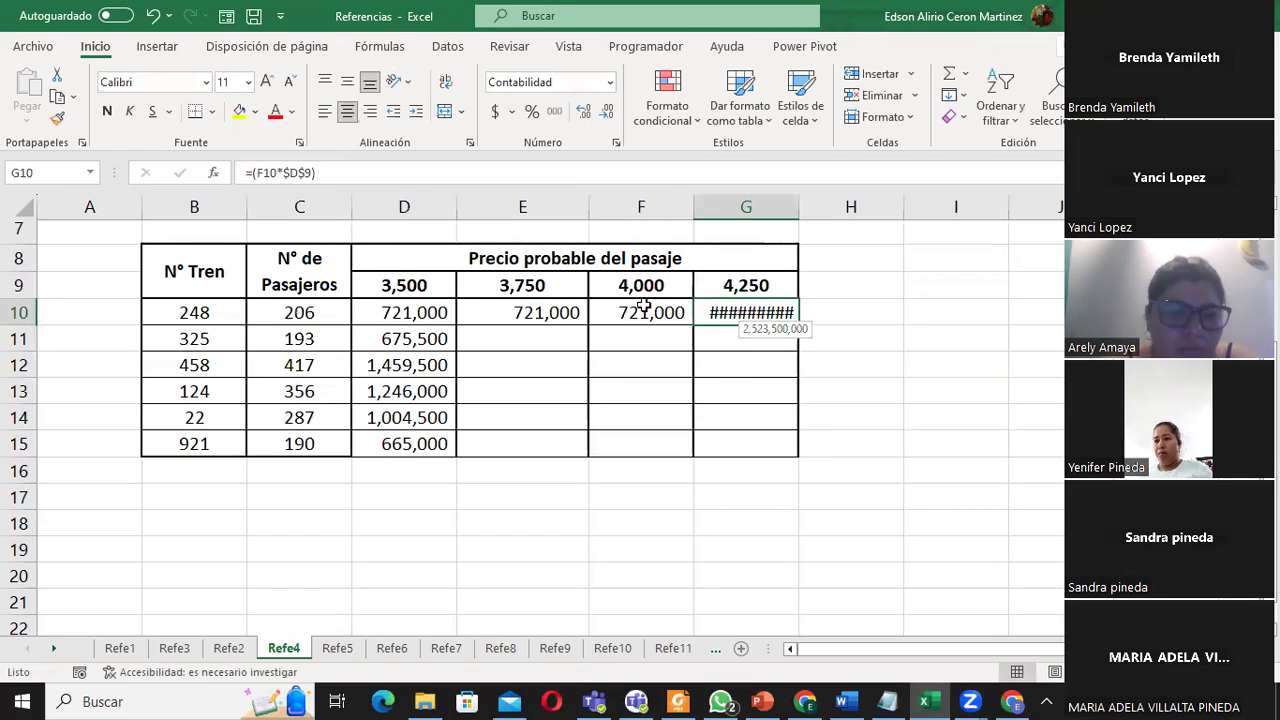
{"action": "left_click", "coordinate": [262, 174]}
{"action": "key", "text": "Delete"}
{"action": "type", "text": "C"}
{"action": "key", "text": "Return"}
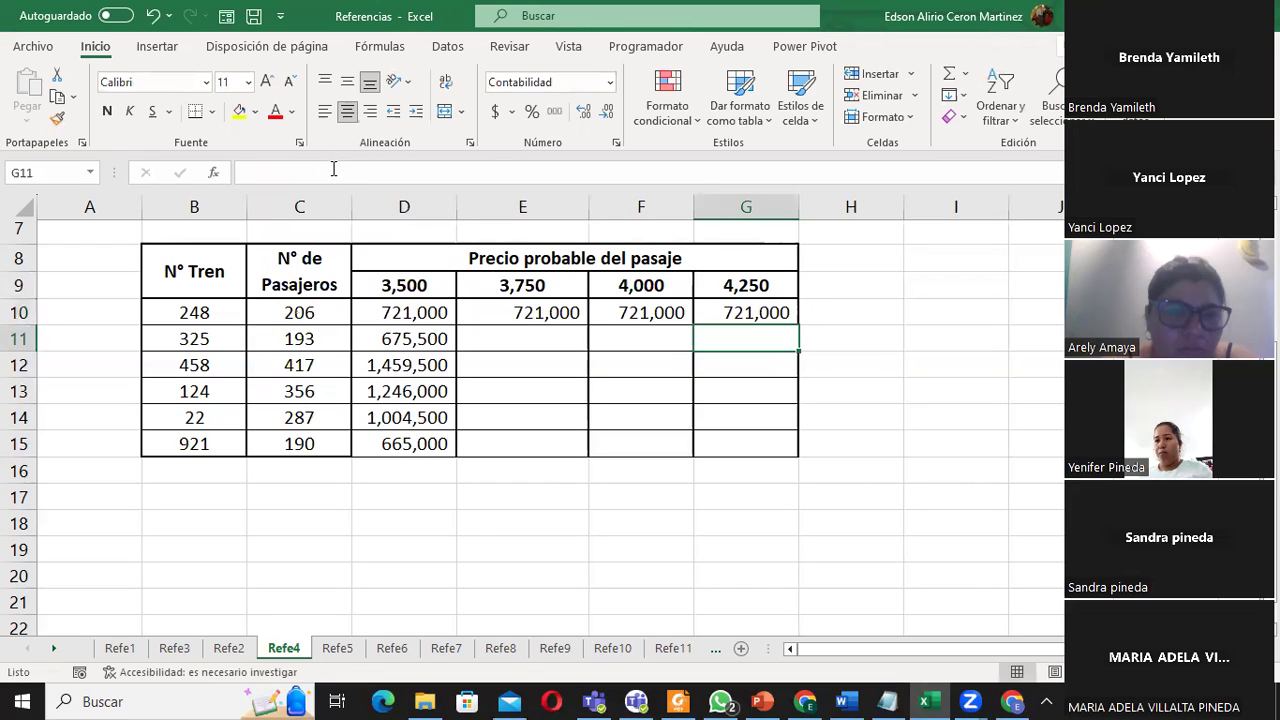
- Change E10's formula to =(C10*$F$9) so it shows 824,000
{"action": "left_click", "coordinate": [321, 318]}
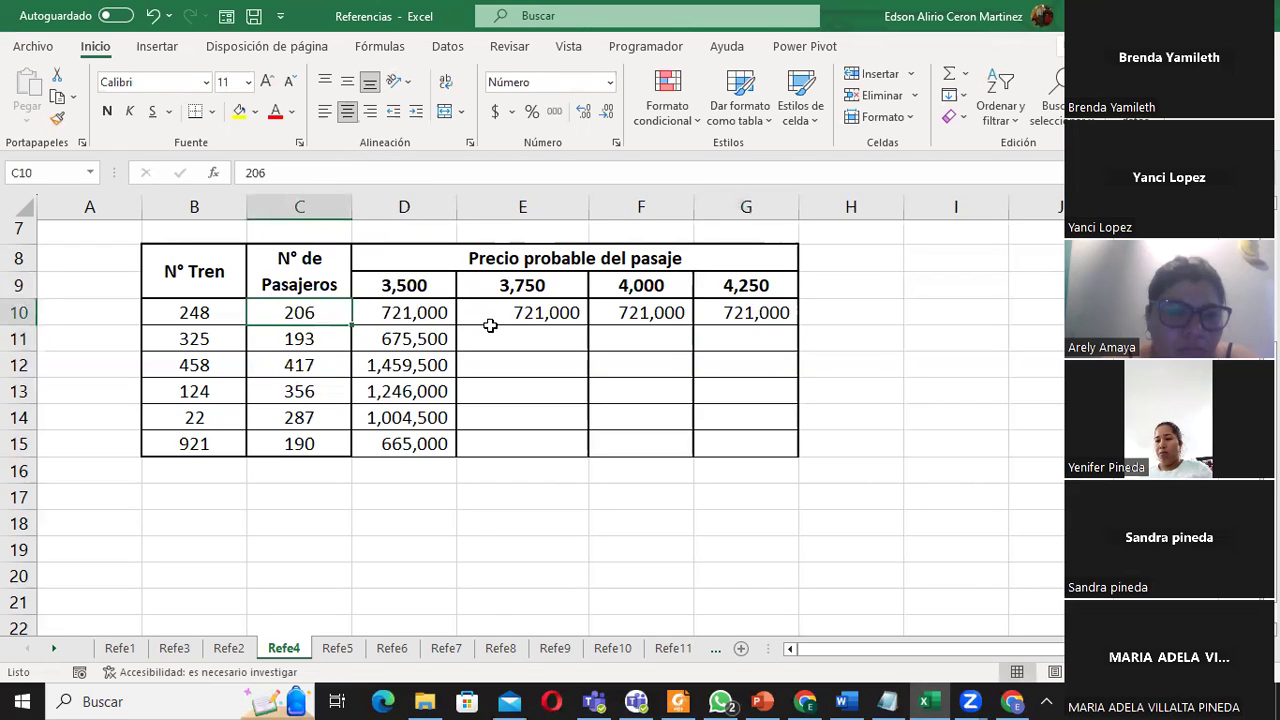
{"action": "left_click", "coordinate": [520, 312]}
{"action": "double_click", "coordinate": [520, 312]}
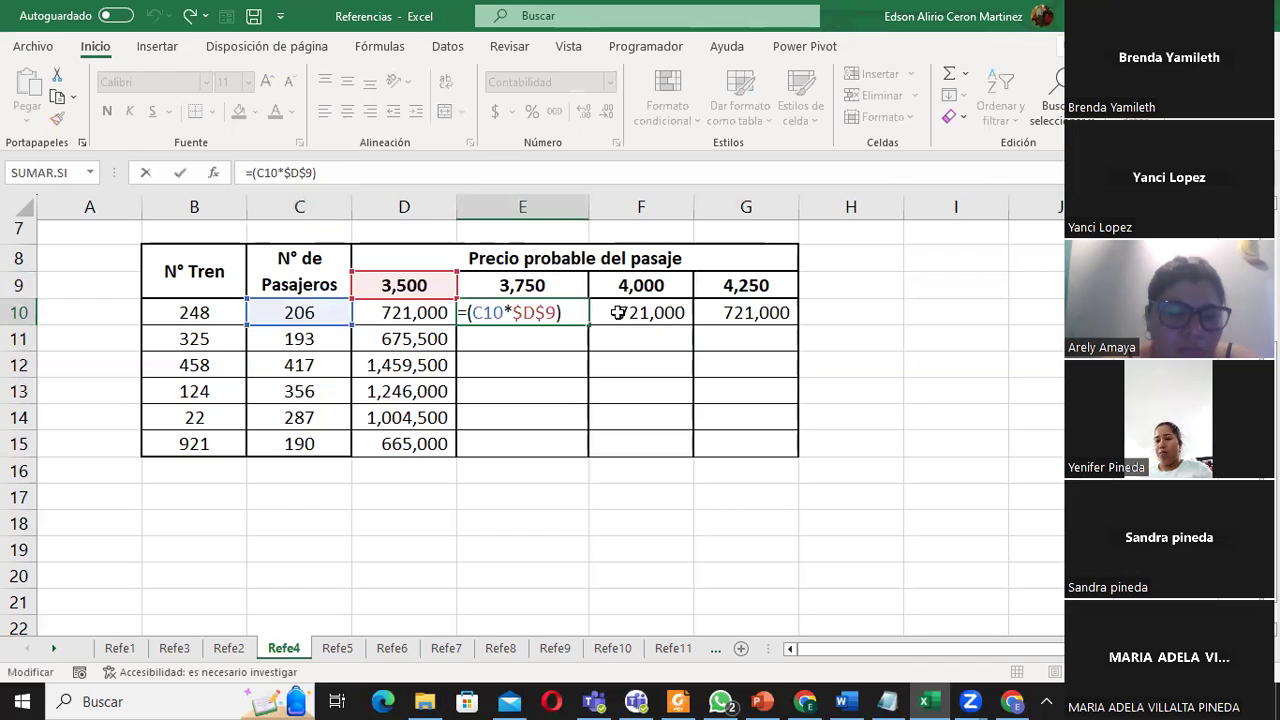
{"action": "double_click", "coordinate": [619, 313]}
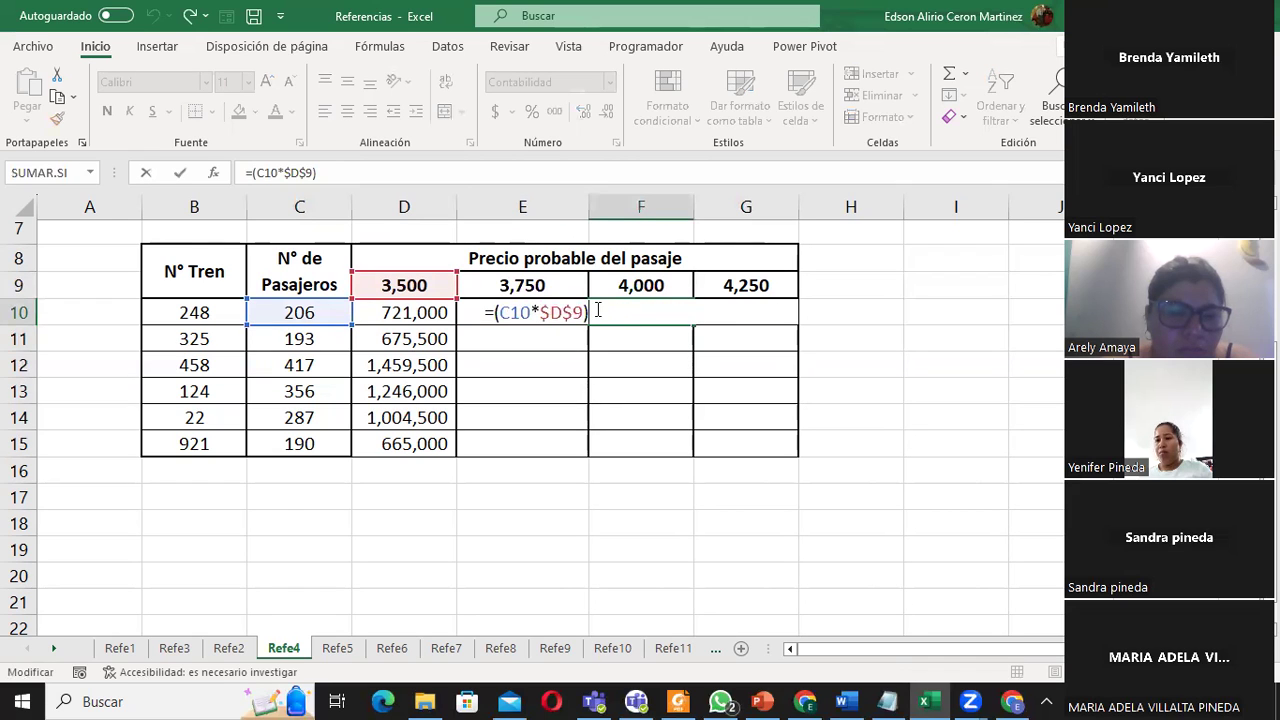
{"action": "key", "text": "ctrl+Return"}
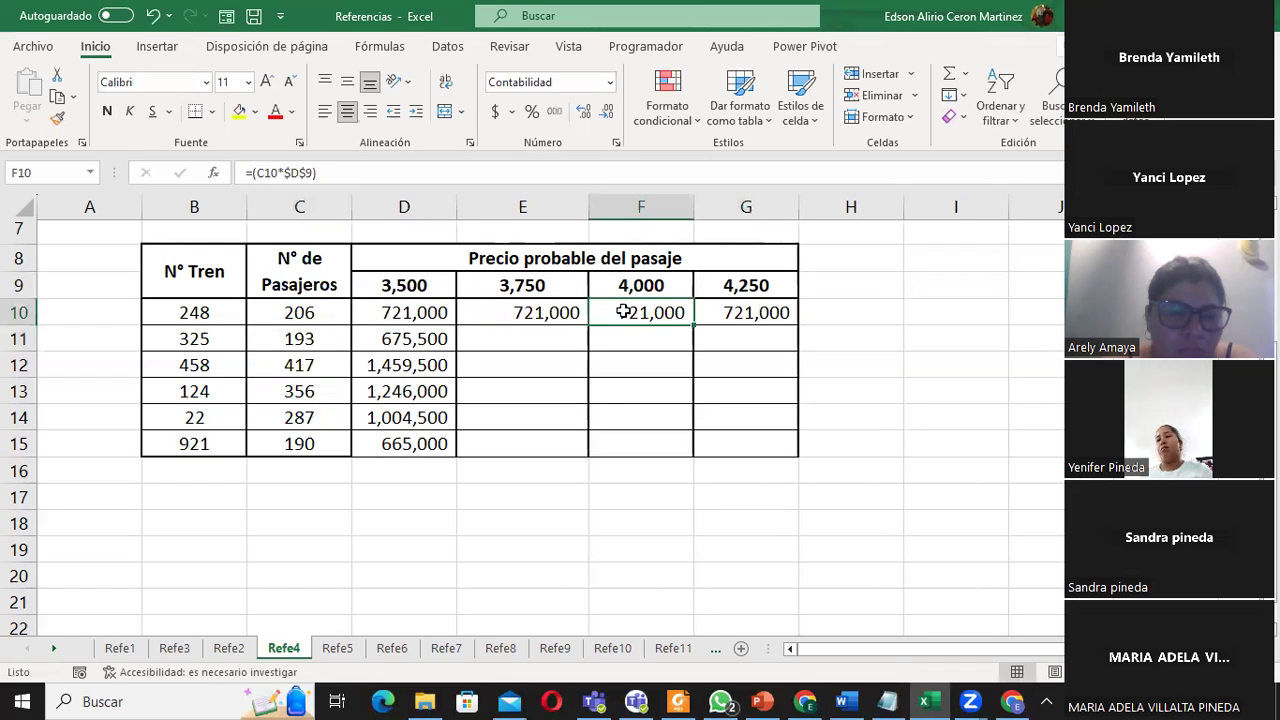
{"action": "key", "text": "ctrl+z"}
{"action": "key", "text": "F2"}
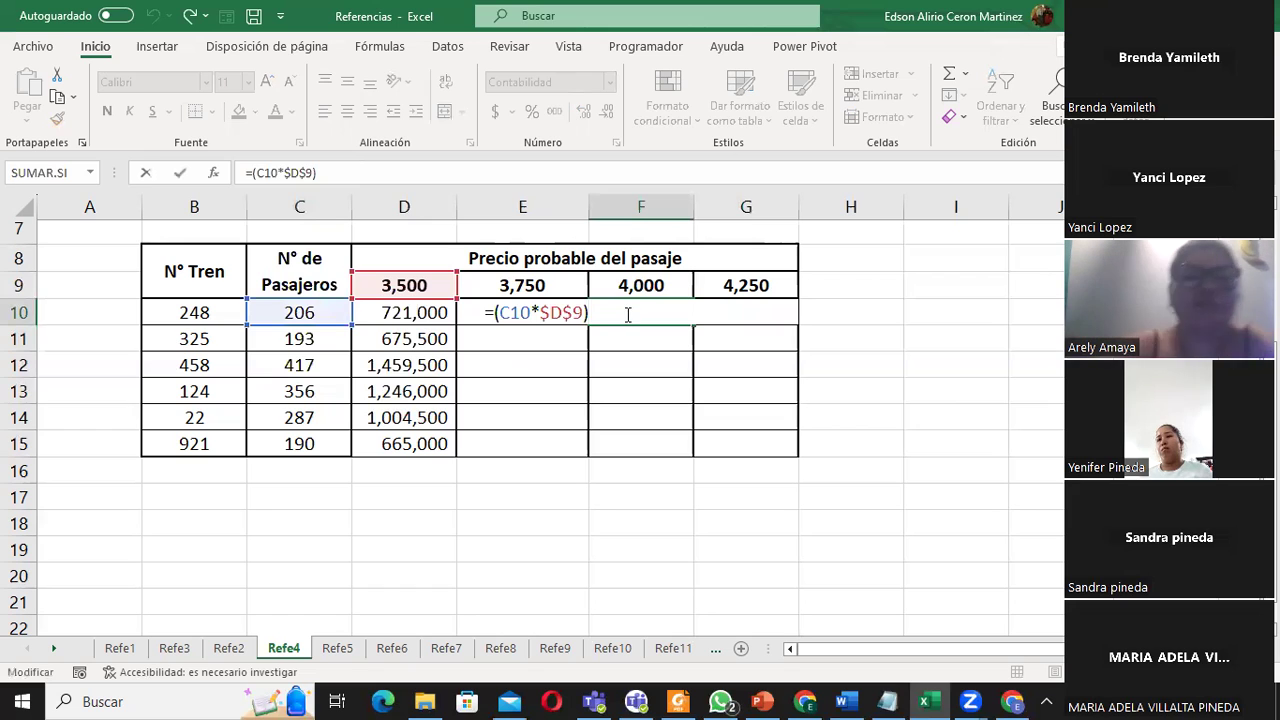
{"action": "key", "text": "ctrl+Return"}
{"action": "double_click", "coordinate": [546, 312]}
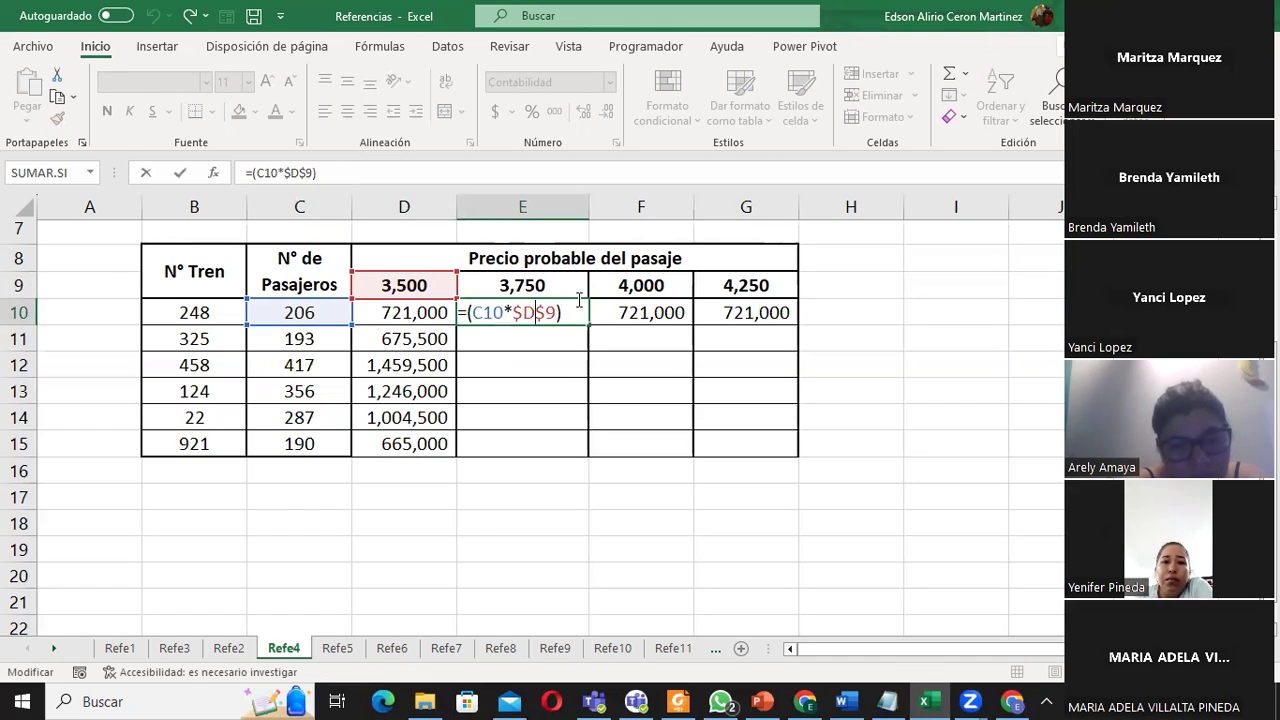
{"action": "key", "text": "BackSpace"}
{"action": "type", "text": "f"}
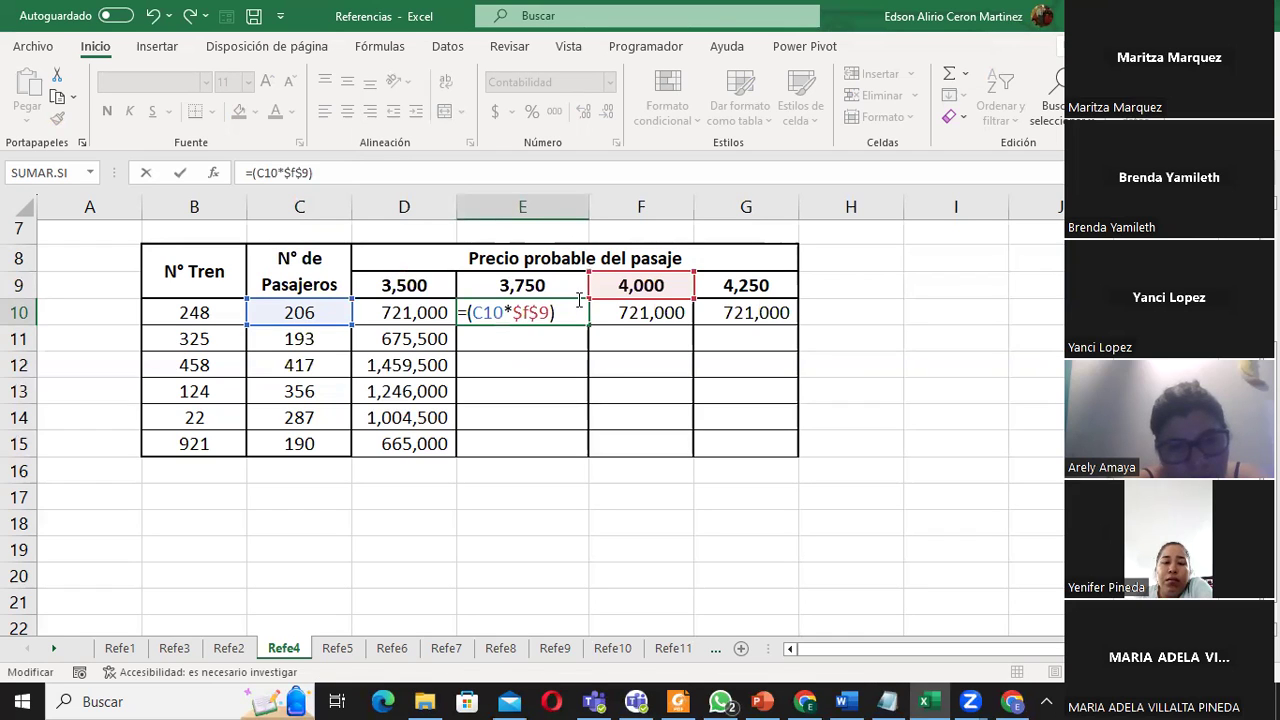
{"action": "key", "text": "Return"}
- Change F10's price reference from $D$9 to $F$9
{"action": "left_click", "coordinate": [651, 310]}
{"action": "double_click", "coordinate": [661, 313]}
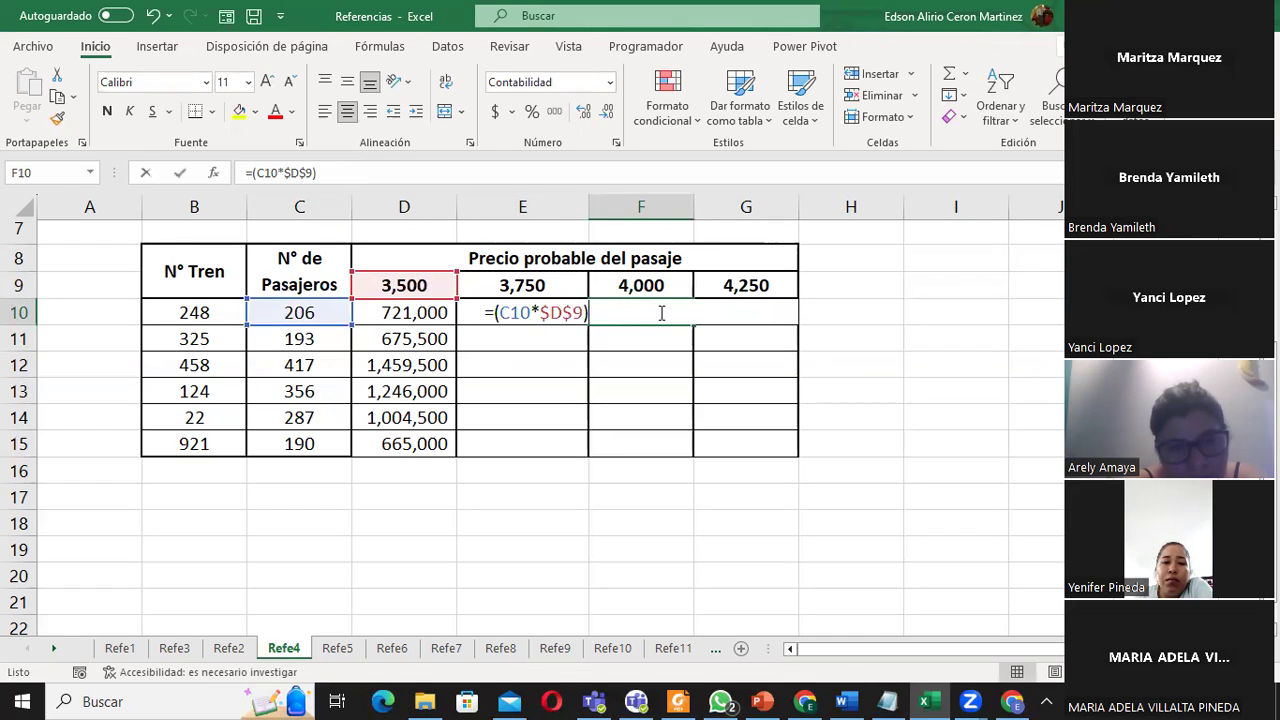
{"action": "double_click", "coordinate": [661, 313]}
{"action": "left_click", "coordinate": [563, 313]}
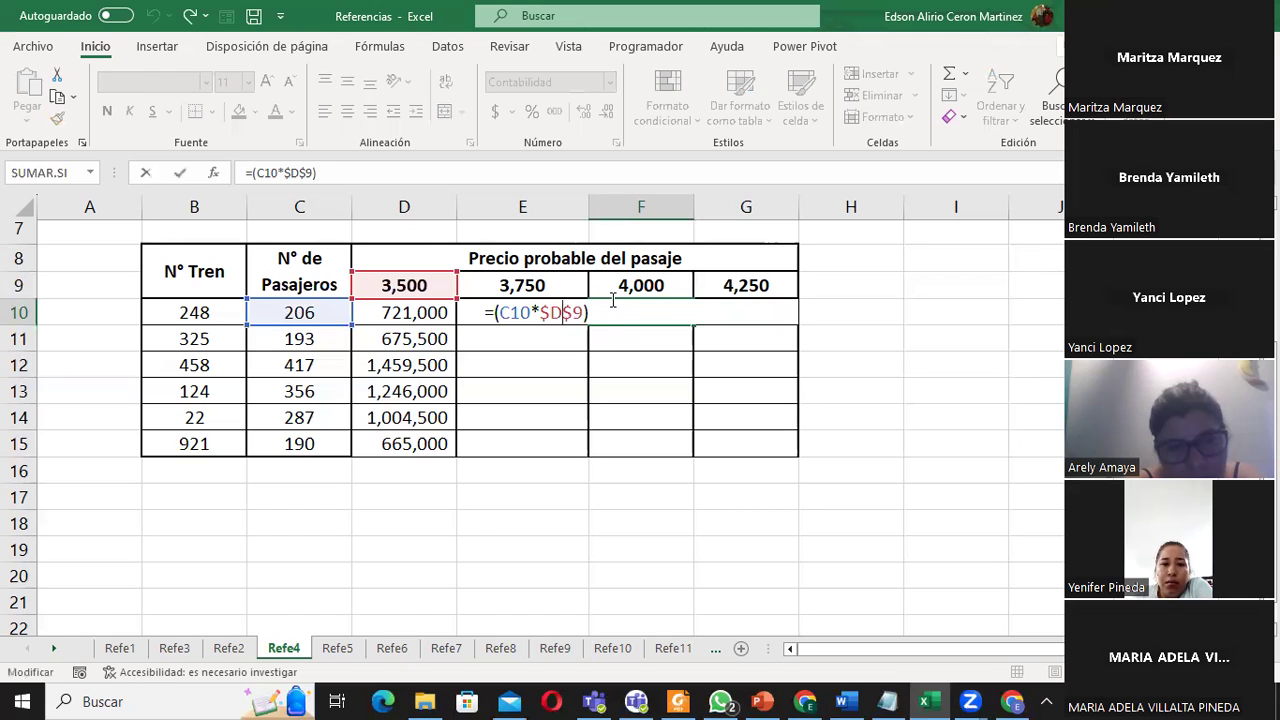
{"action": "key", "text": "BackSpace"}
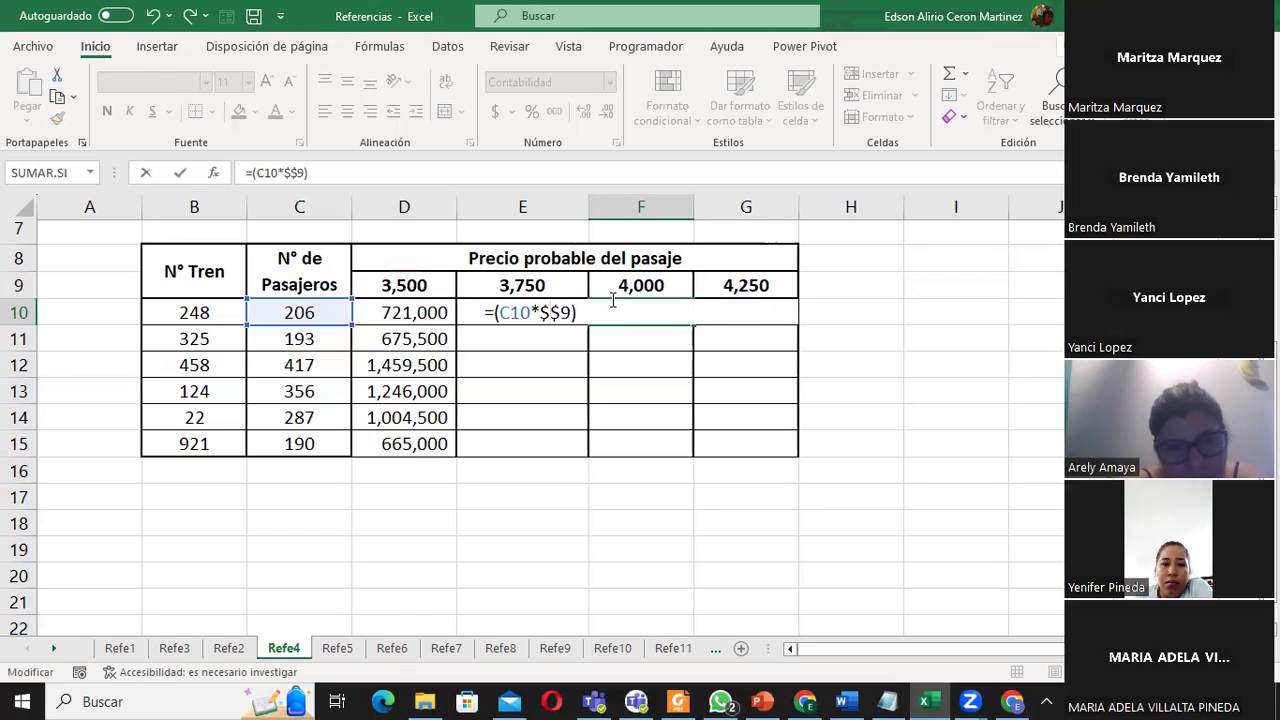
{"action": "type", "text": "f"}
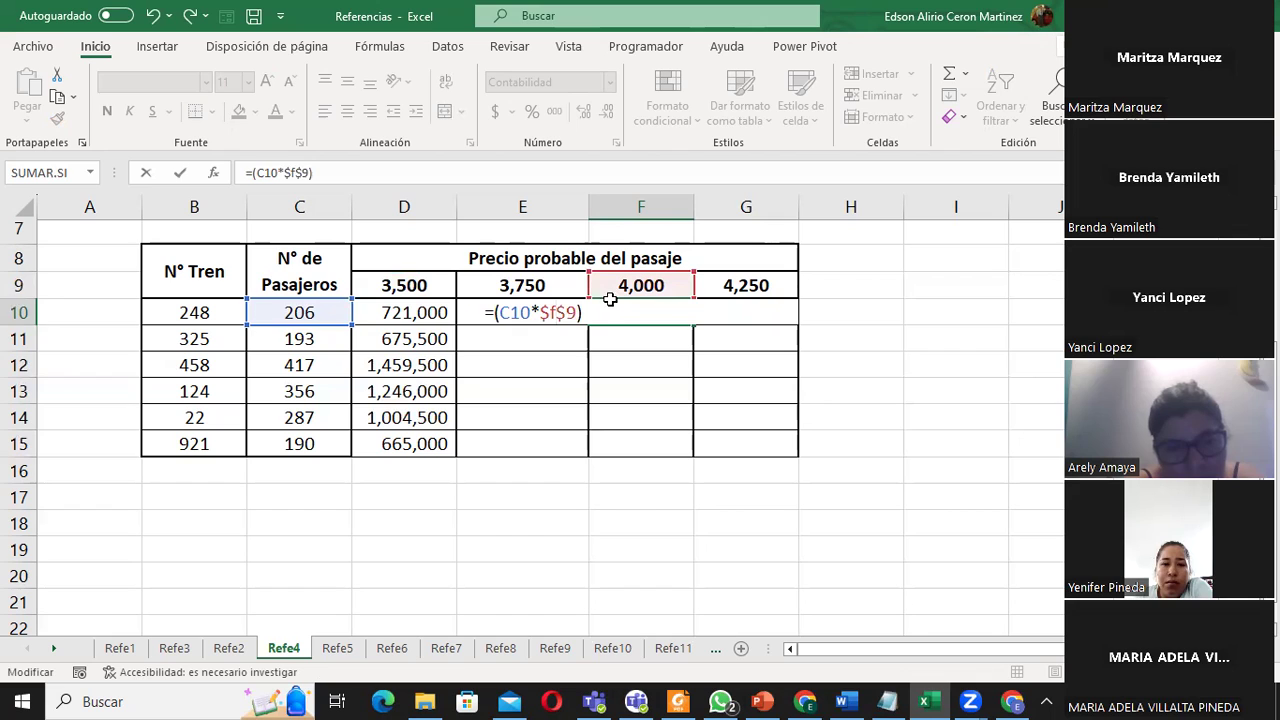
{"action": "key", "text": "Return"}
- Change G10's price reference from $D$9 to $G$9, giving 875,500
{"action": "left_click", "coordinate": [730, 314]}
{"action": "type", "text": "=(C10*$D$9)"}
{"action": "double_click", "coordinate": [729, 318]}
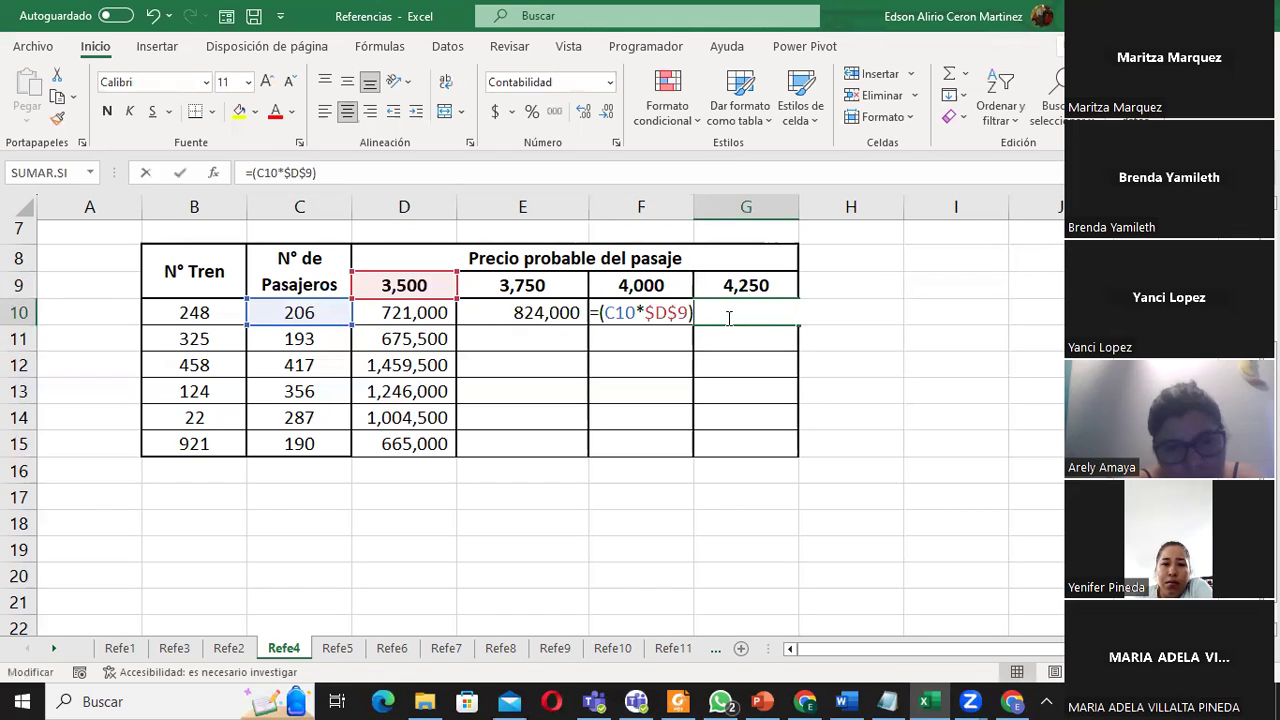
{"action": "left_click", "coordinate": [668, 312]}
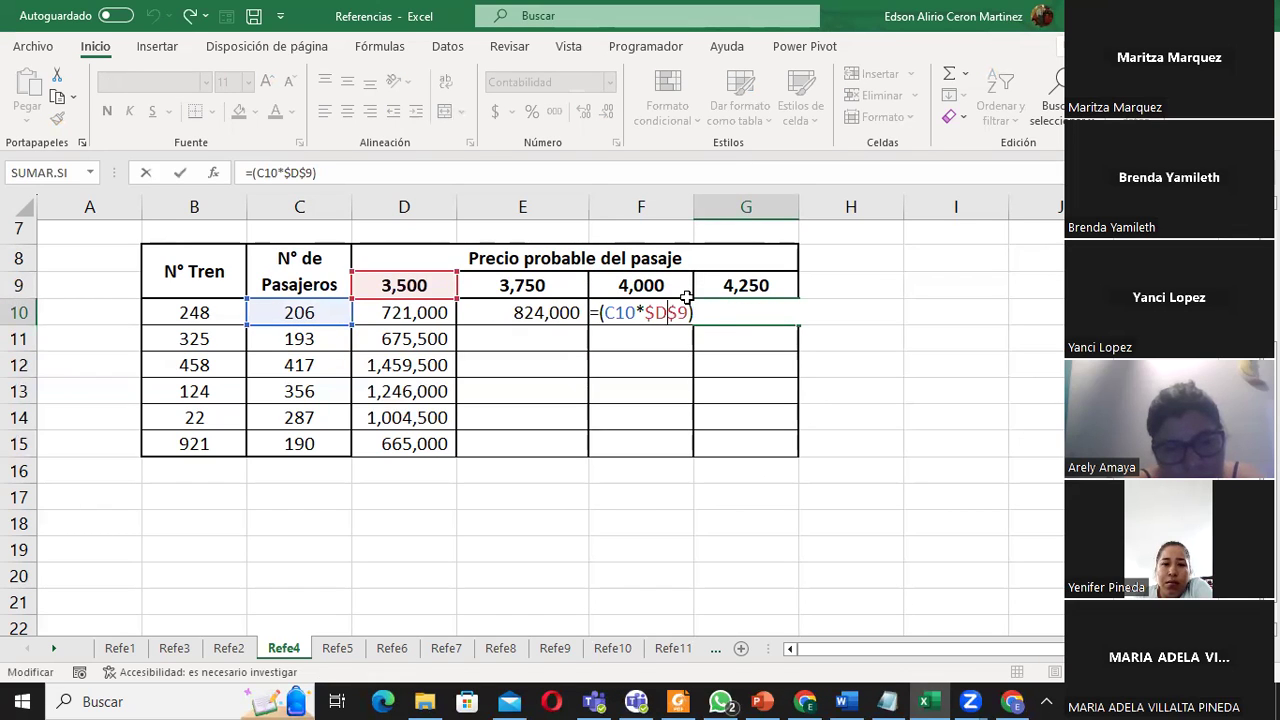
{"action": "key", "text": "BackSpace"}
{"action": "type", "text": "g"}
{"action": "key", "text": "Return"}
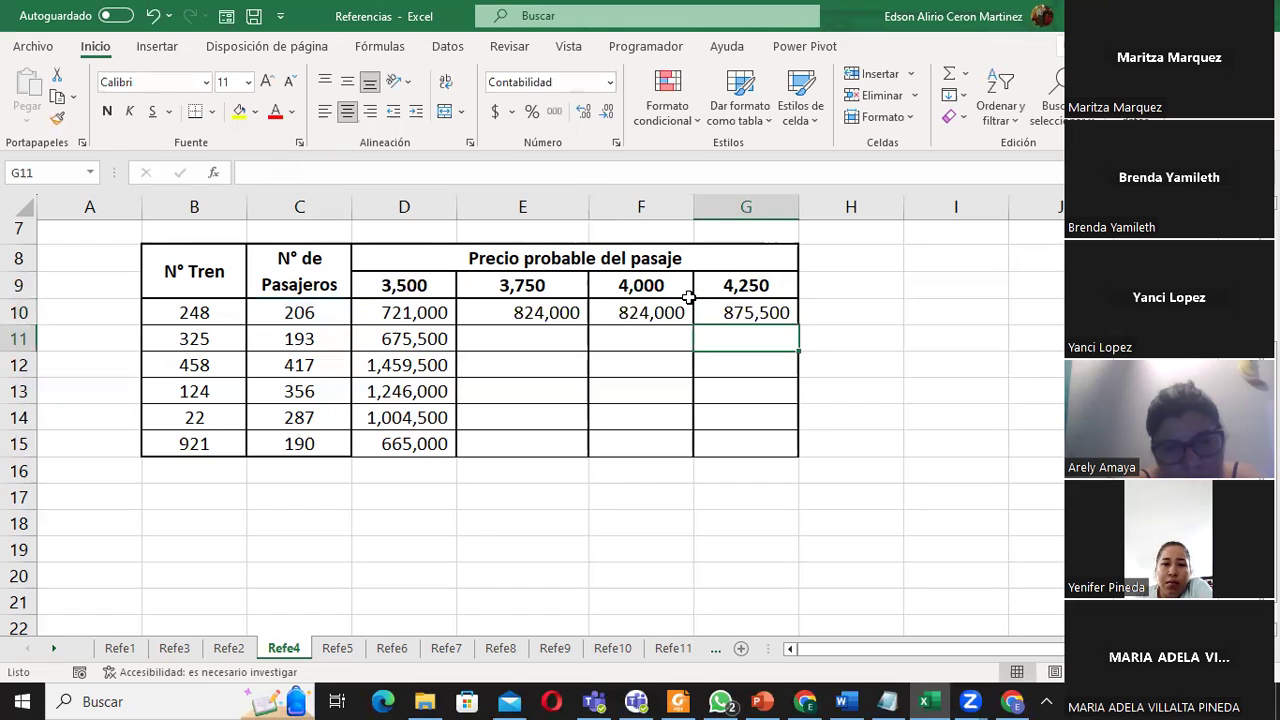
{"action": "left_click", "coordinate": [553, 312]}
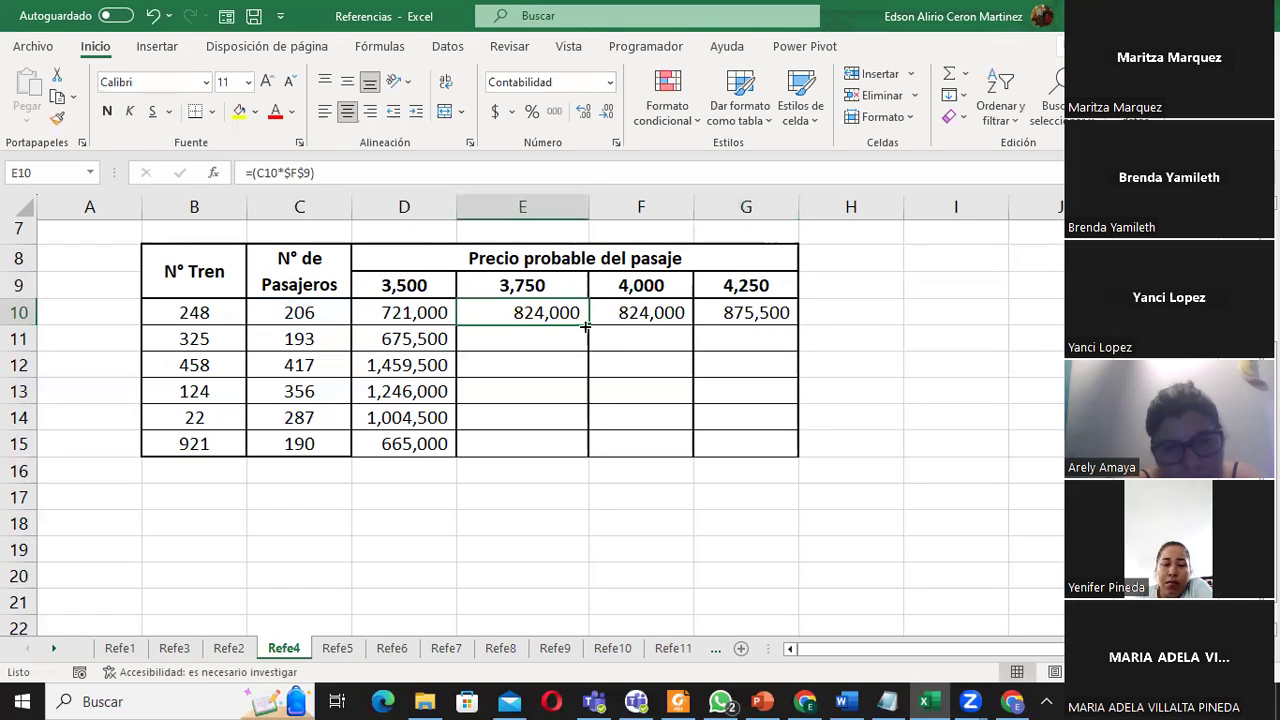
- Fill the E10, F10 and G10 fare formulas down through row 15
{"action": "left_click_drag", "start_coordinate": [585, 326], "coordinate": [586, 450]}
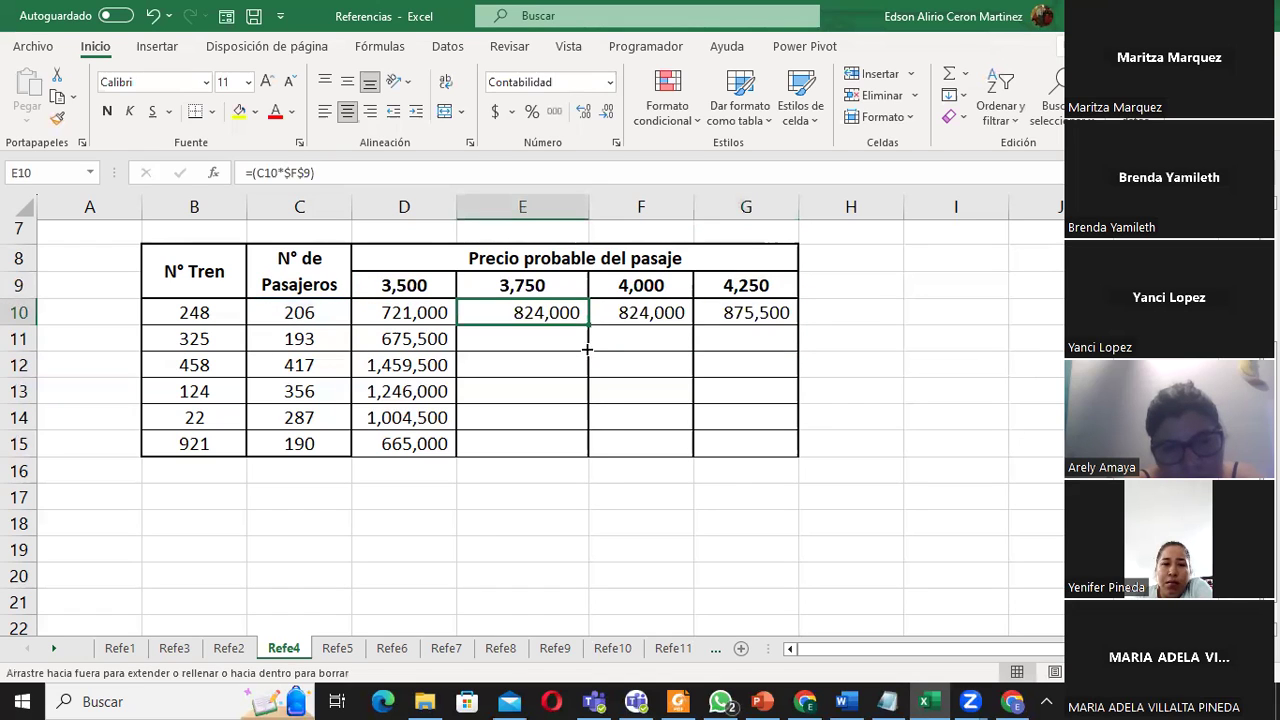
{"action": "left_click", "coordinate": [664, 318]}
{"action": "left_click_drag", "start_coordinate": [692, 325], "coordinate": [694, 454]}
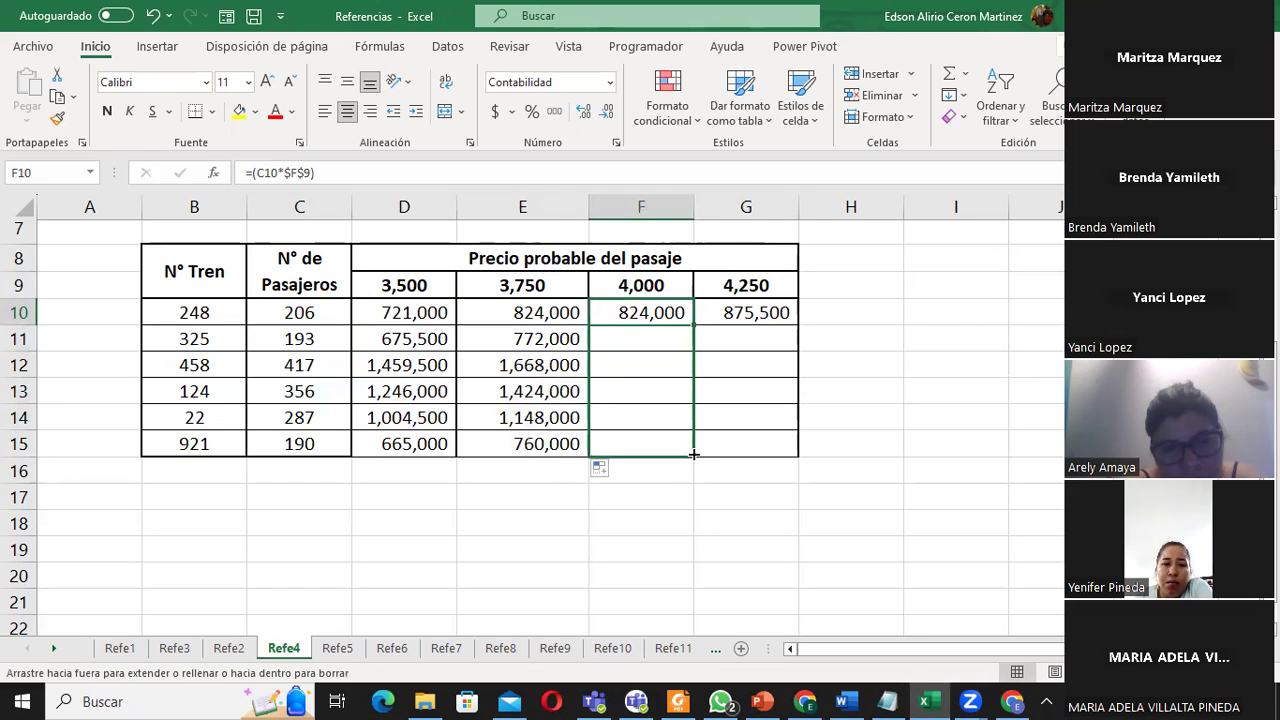
{"action": "left_click", "coordinate": [745, 314]}
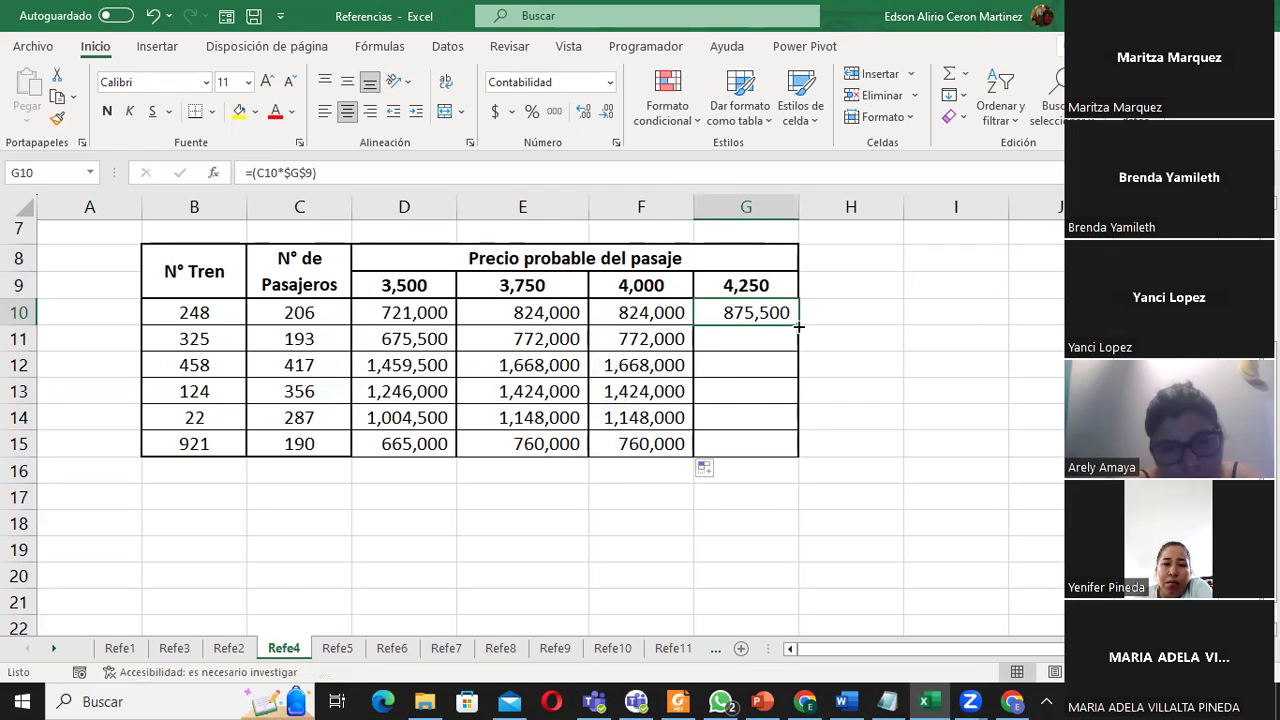
{"action": "left_click_drag", "start_coordinate": [798, 326], "coordinate": [788, 446]}
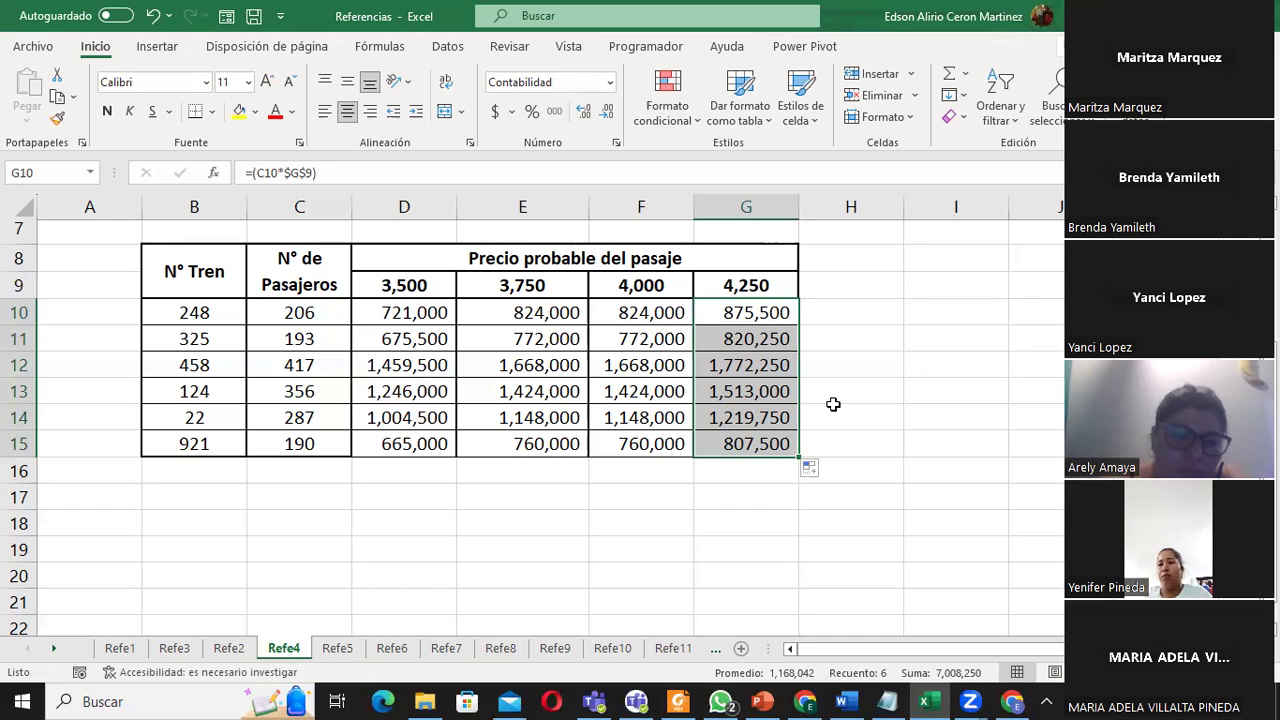
- On Refe5, review Cardone's salary against the Salud, Pensión, Sindicato and Seguro Vida rates
{"action": "left_click", "coordinate": [345, 650]}
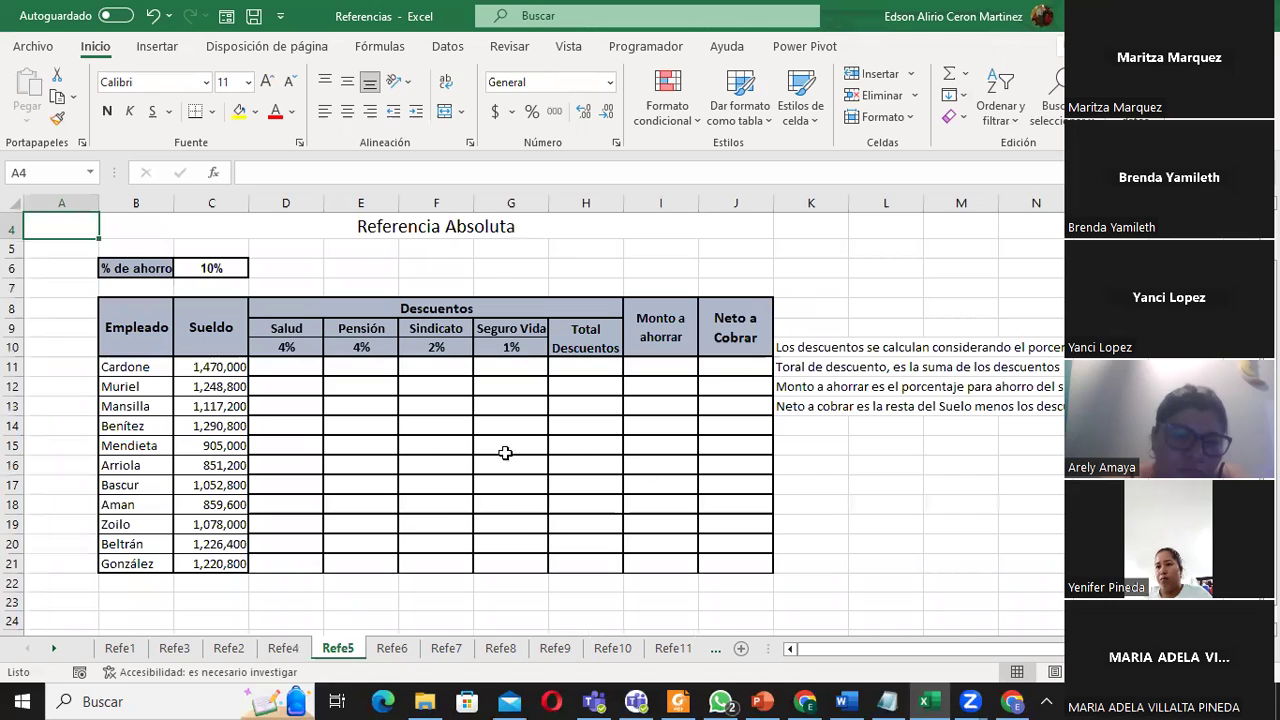
{"action": "left_click", "coordinate": [280, 369]}
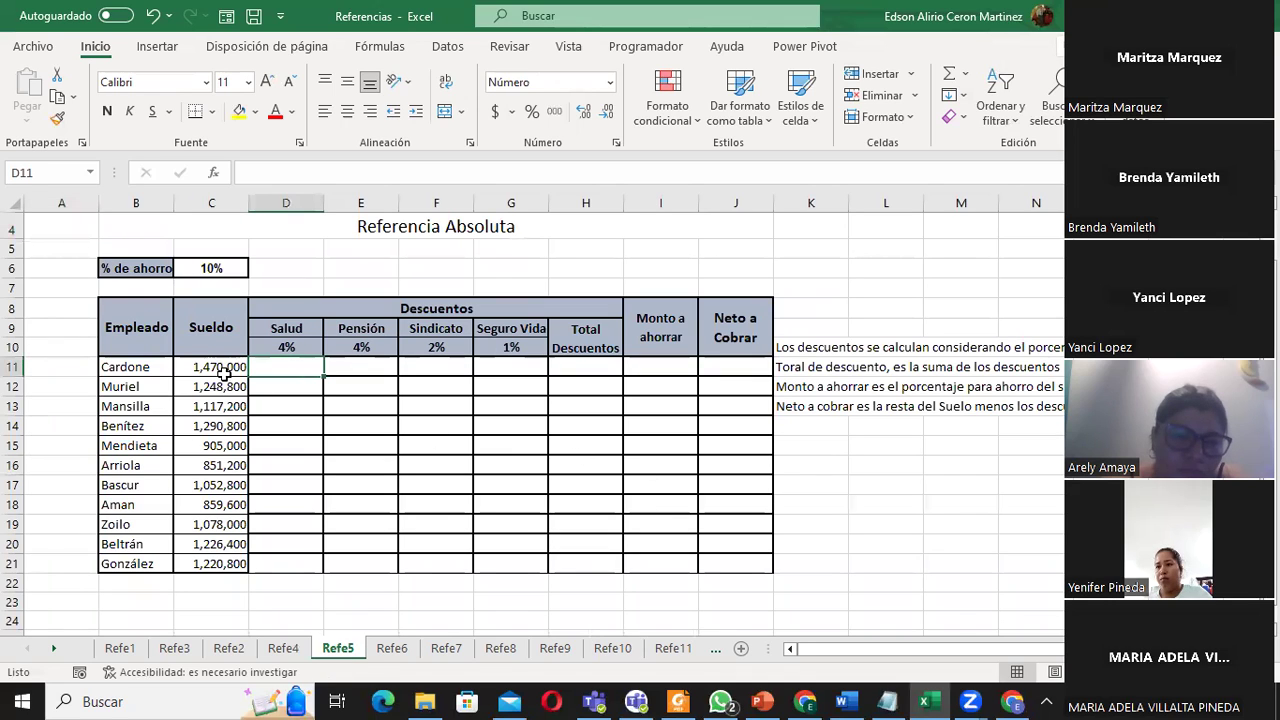
{"action": "left_click", "coordinate": [220, 368]}
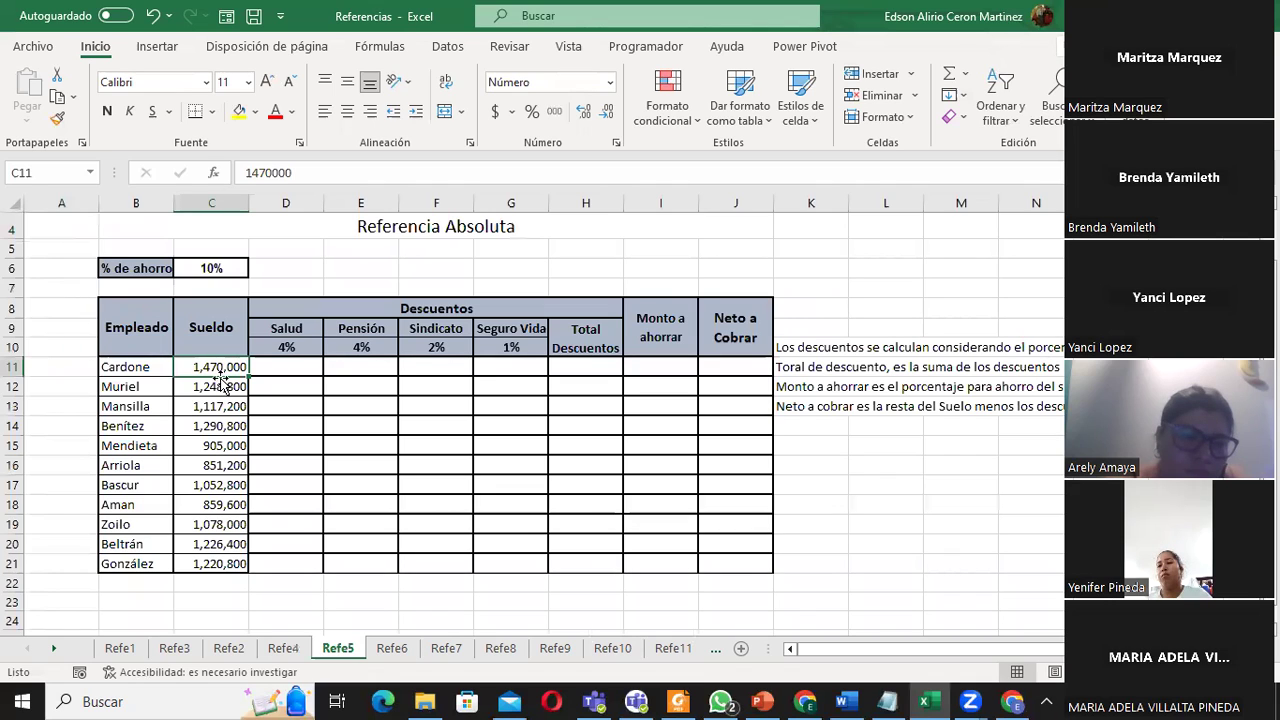
{"action": "left_click", "coordinate": [294, 346]}
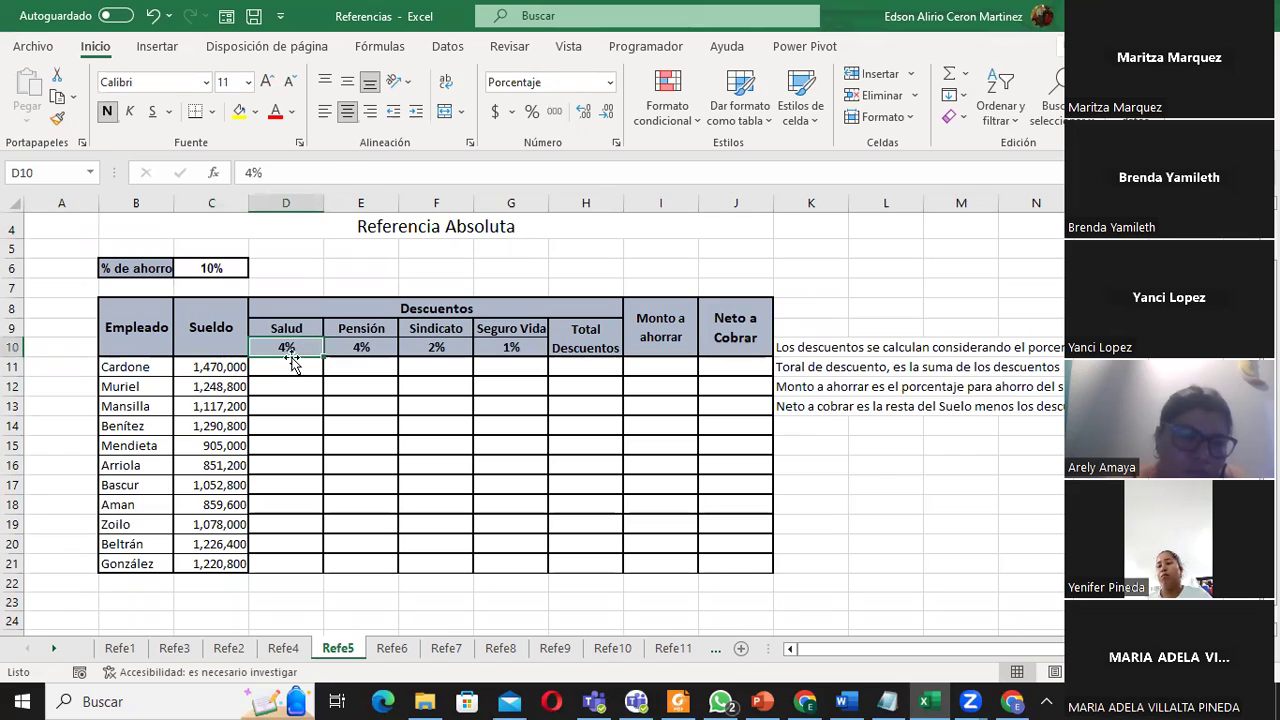
{"action": "left_click", "coordinate": [230, 368]}
{"action": "left_click", "coordinate": [287, 369]}
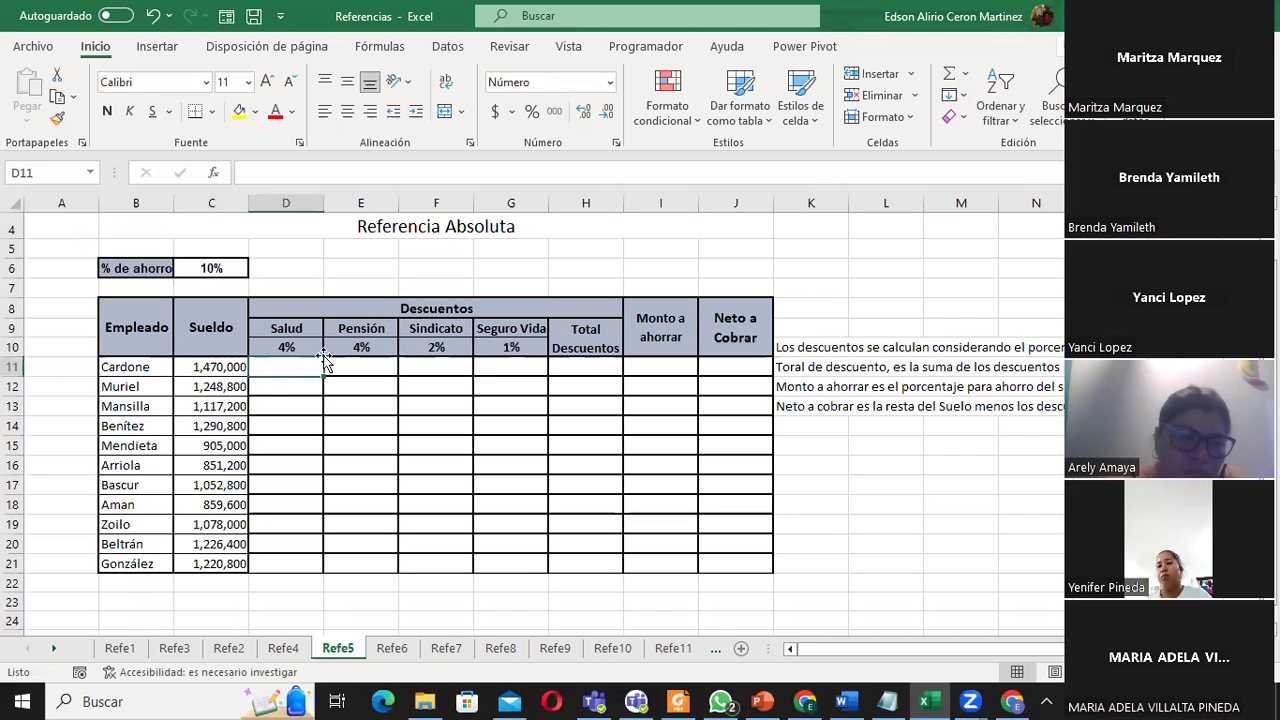
{"action": "left_click", "coordinate": [222, 369]}
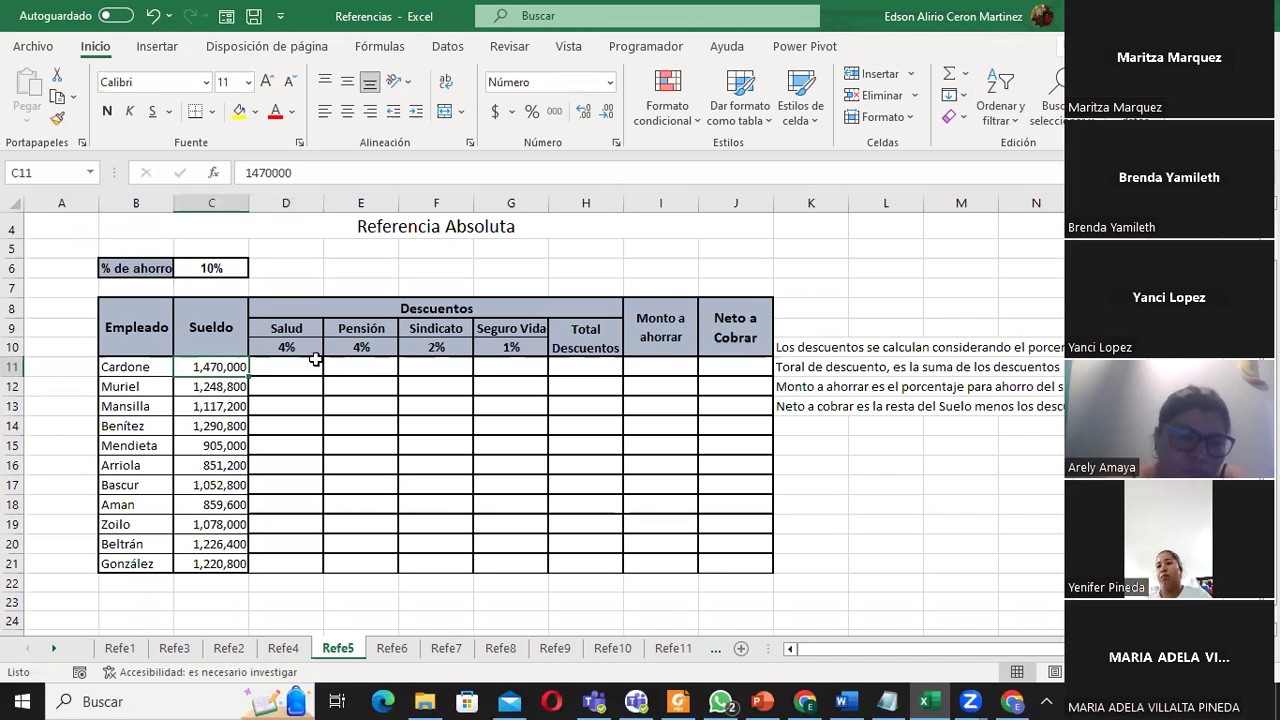
{"action": "left_click", "coordinate": [361, 366]}
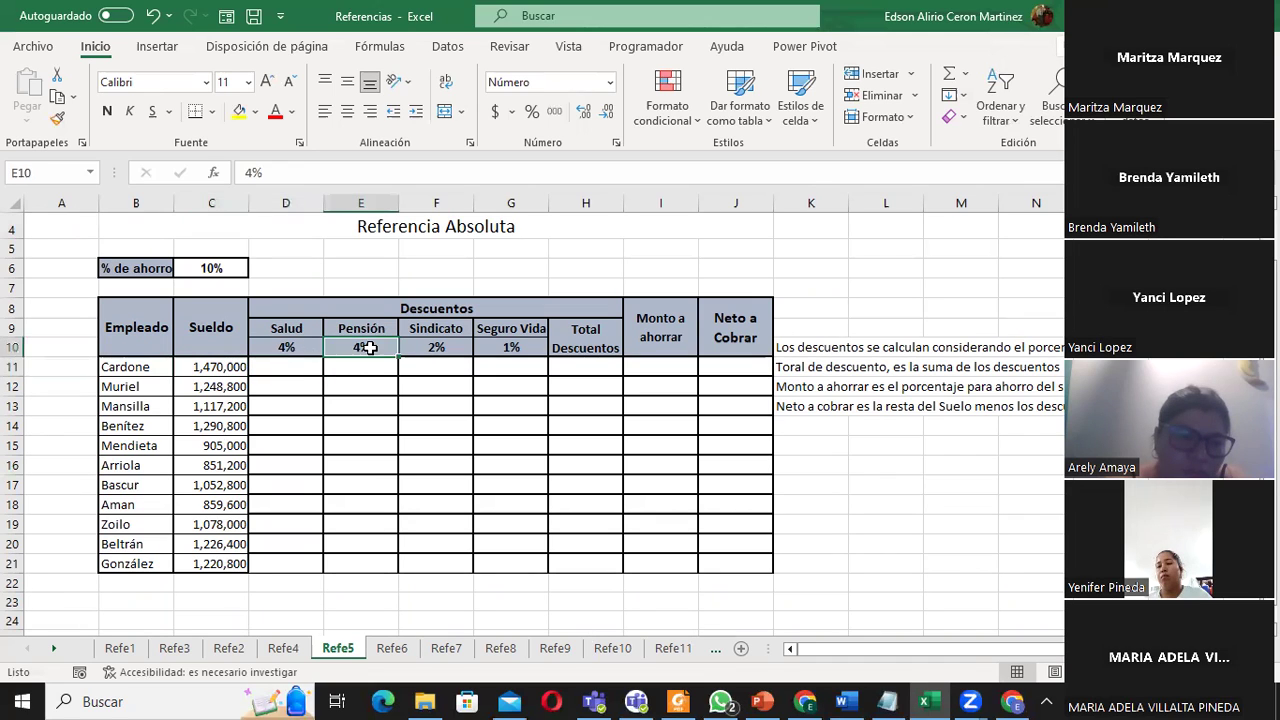
{"action": "left_click", "coordinate": [434, 374]}
{"action": "left_click", "coordinate": [216, 371]}
{"action": "left_click", "coordinate": [432, 340]}
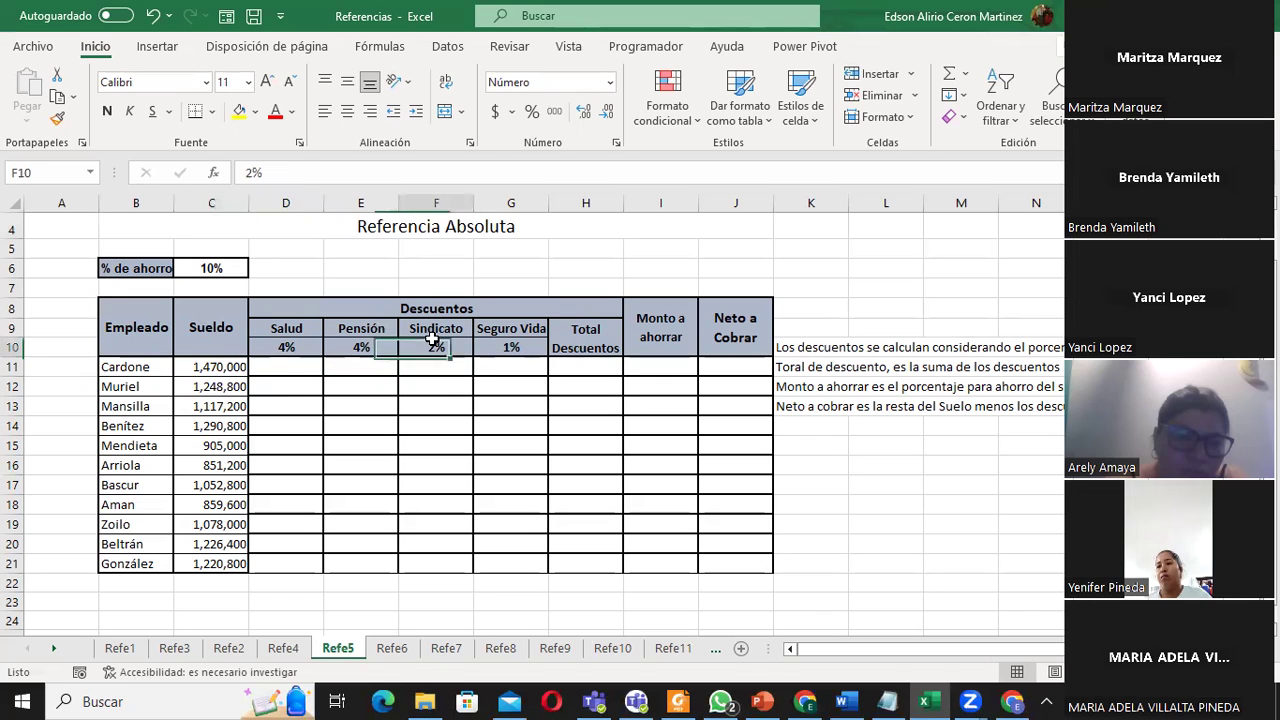
{"action": "left_click", "coordinate": [437, 370]}
{"action": "left_click", "coordinate": [505, 371]}
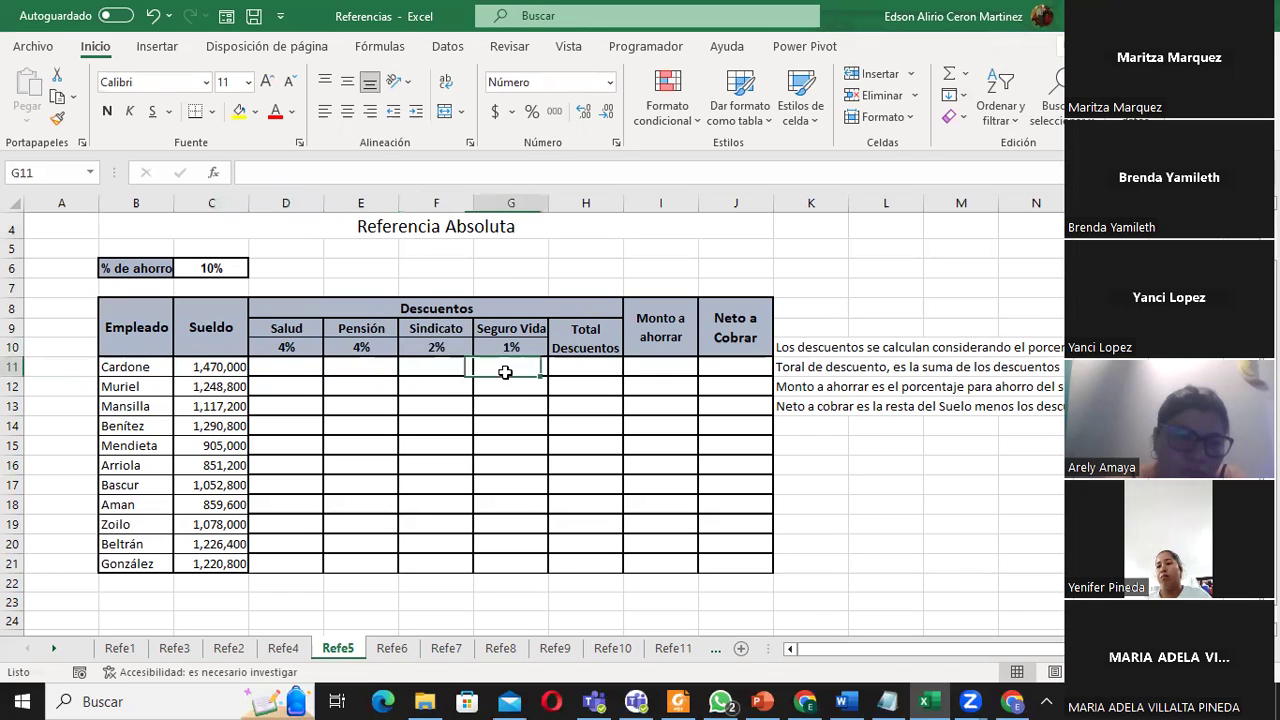
{"action": "left_click", "coordinate": [213, 367]}
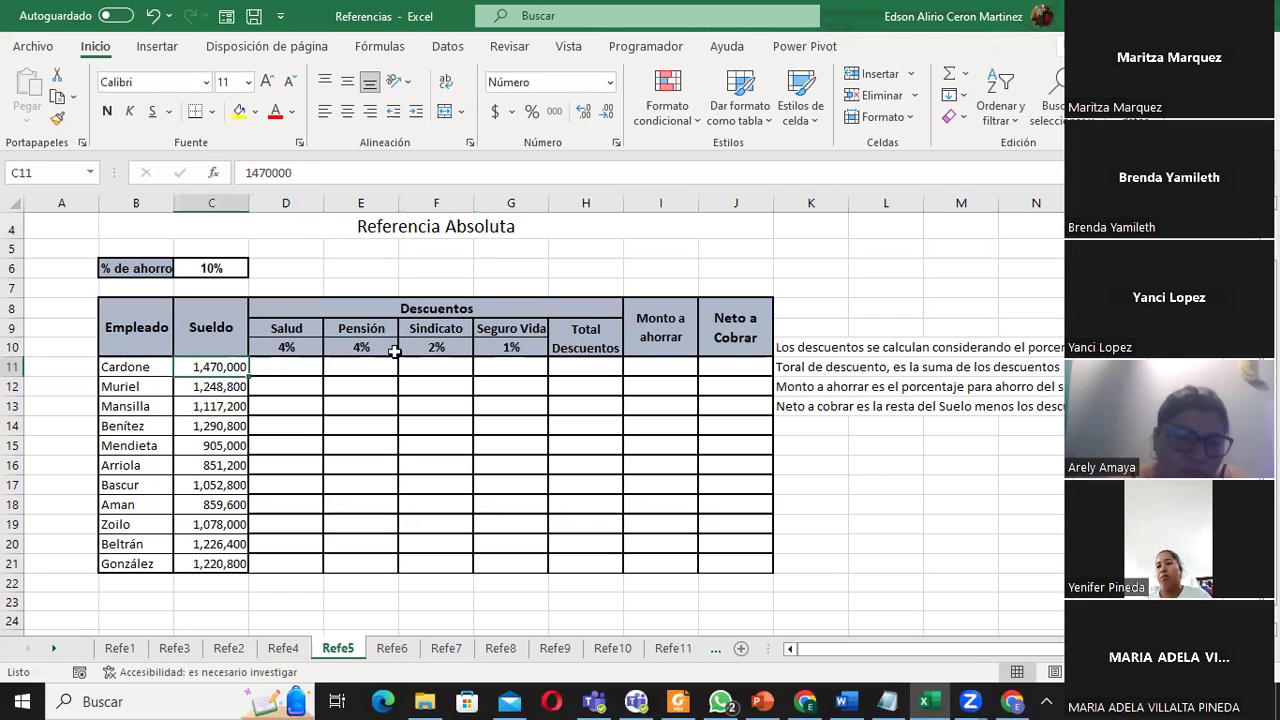
{"action": "left_click", "coordinate": [514, 368]}
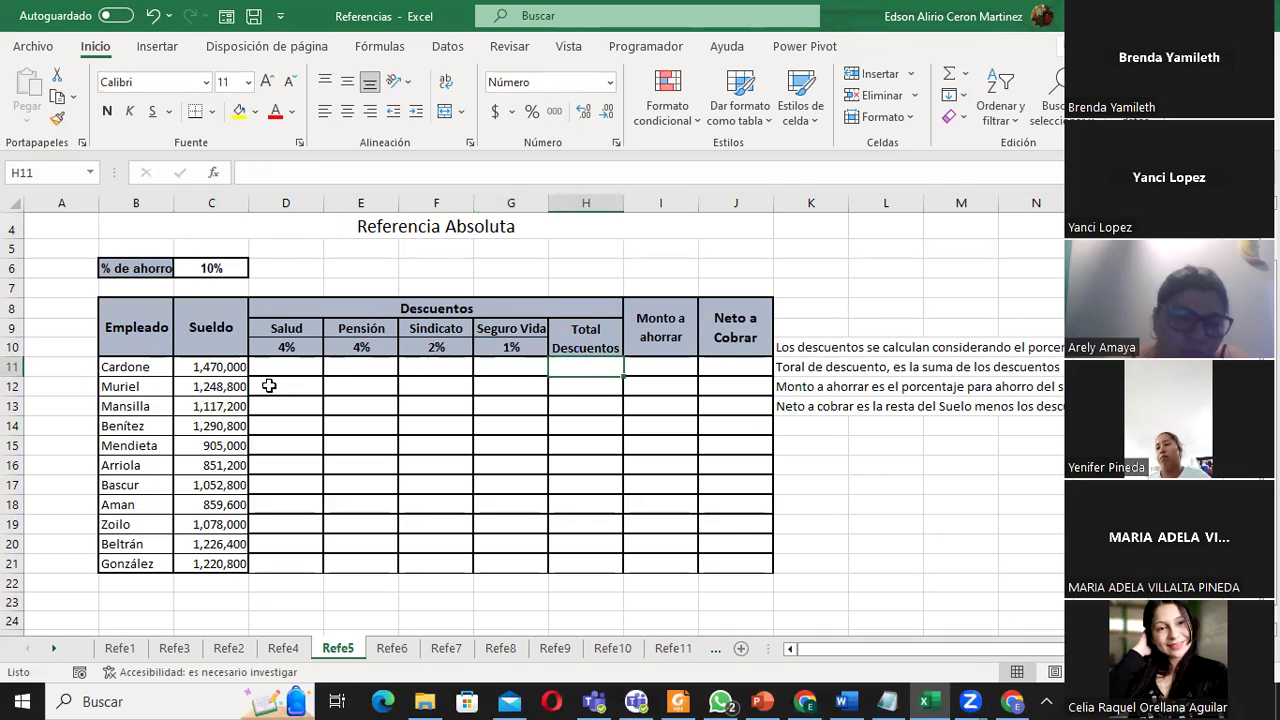
{"action": "left_click_drag", "start_coordinate": [274, 370], "coordinate": [511, 372]}
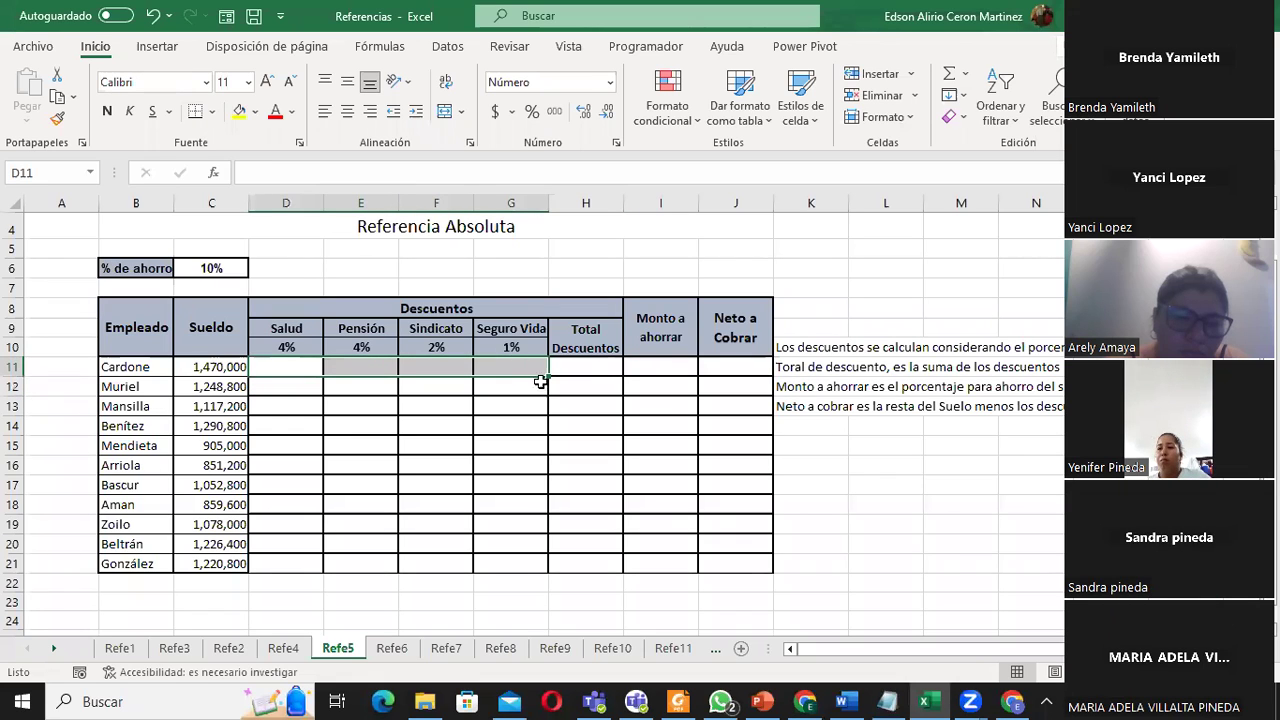
- Review the Monto a ahorrar, Total Descuentos and Neto a Cobrar cells against the 10% rate
{"action": "left_click", "coordinate": [660, 367]}
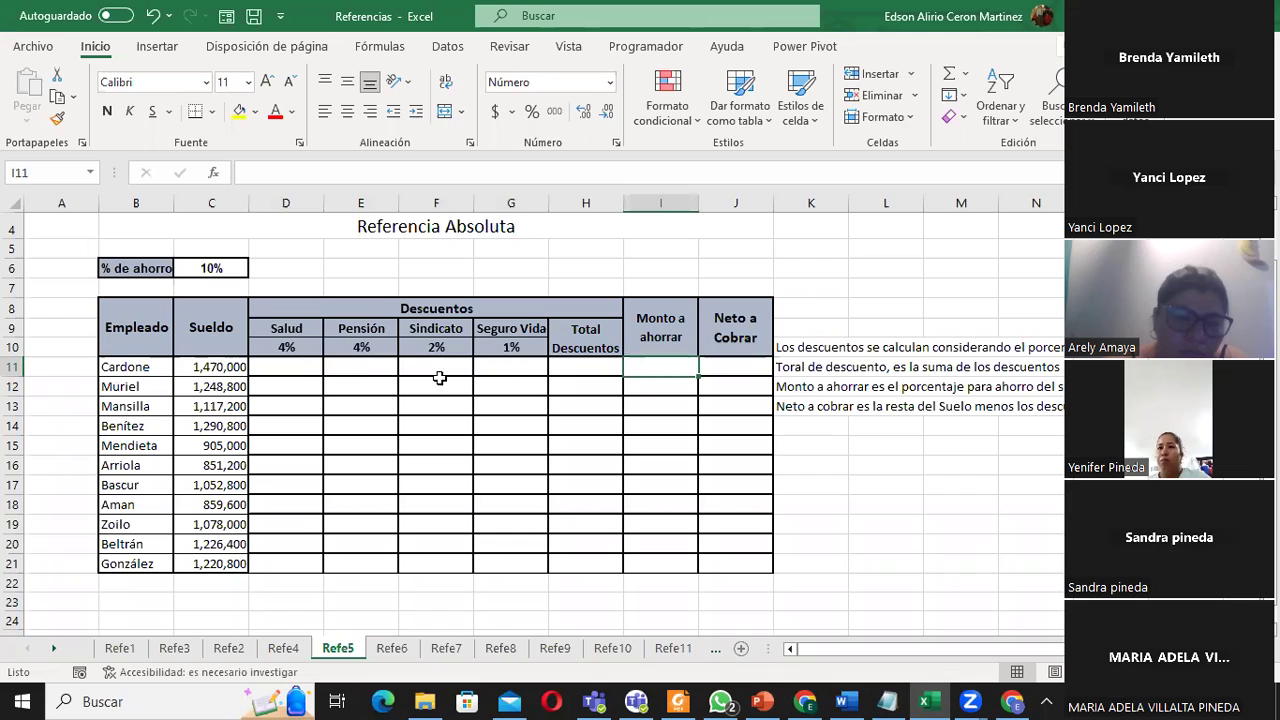
{"action": "left_click", "coordinate": [220, 367]}
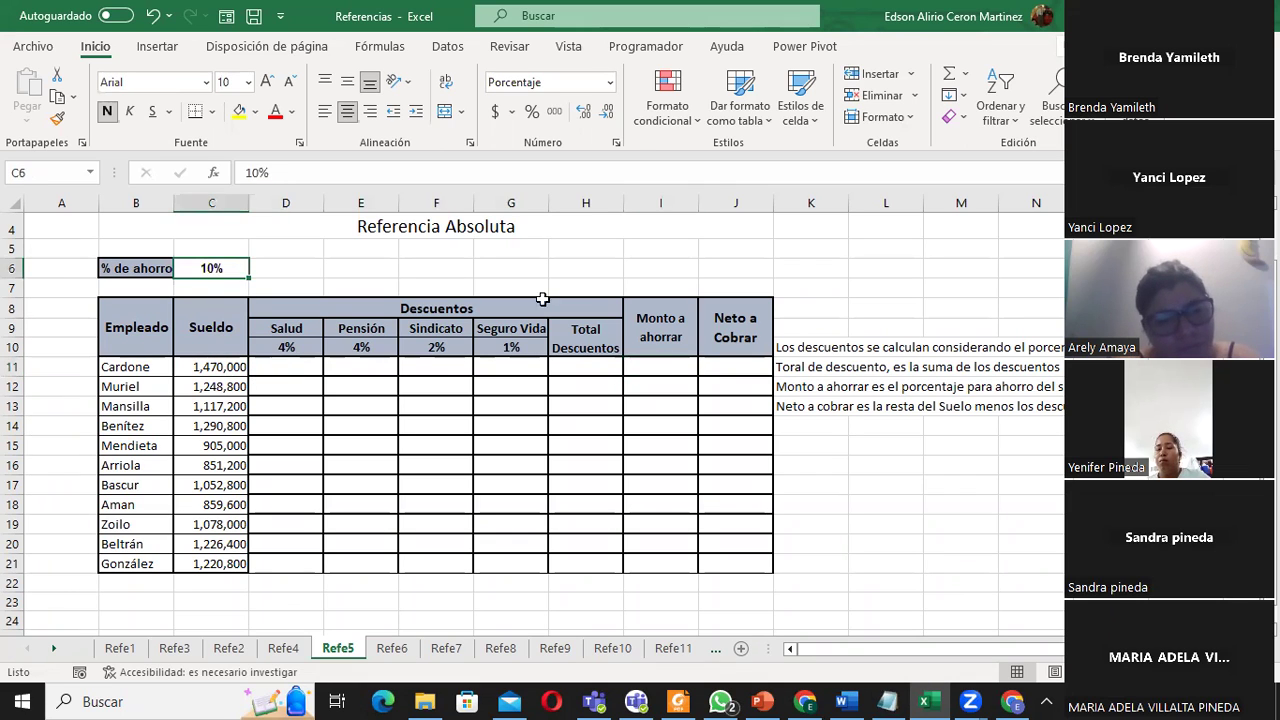
{"action": "left_click", "coordinate": [661, 366]}
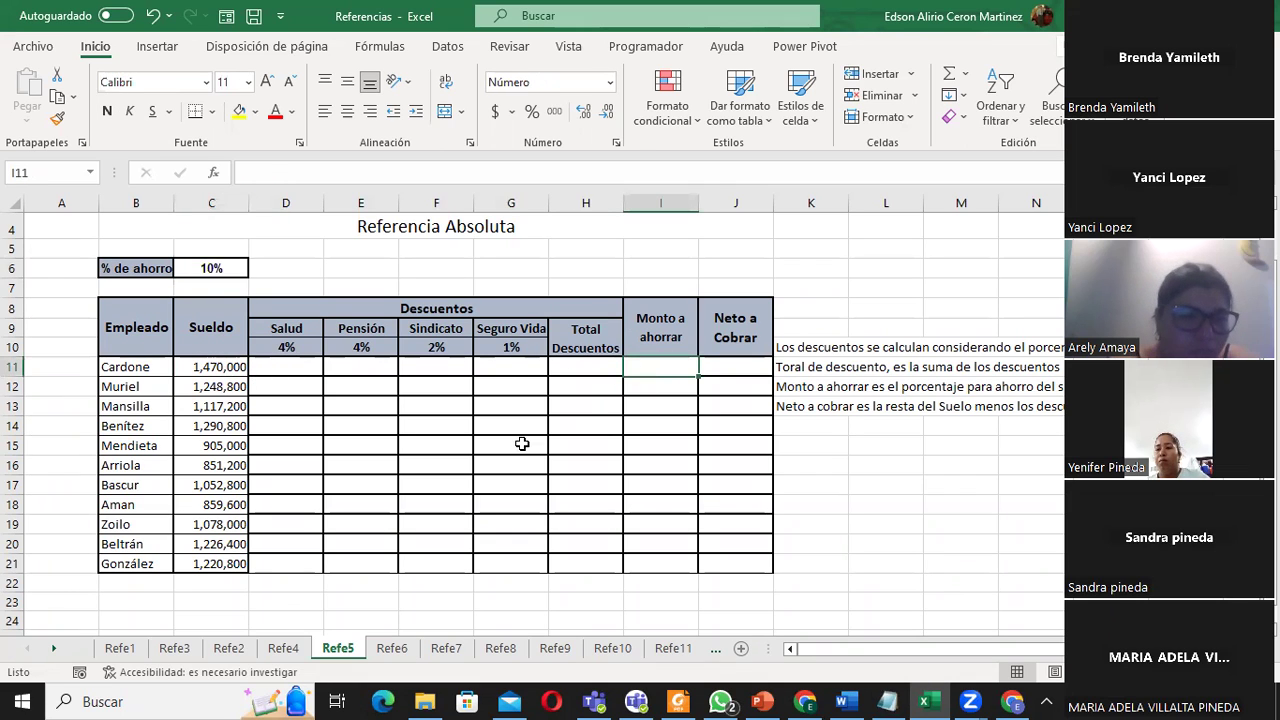
{"action": "left_click", "coordinate": [222, 366]}
{"action": "left_click", "coordinate": [214, 271]}
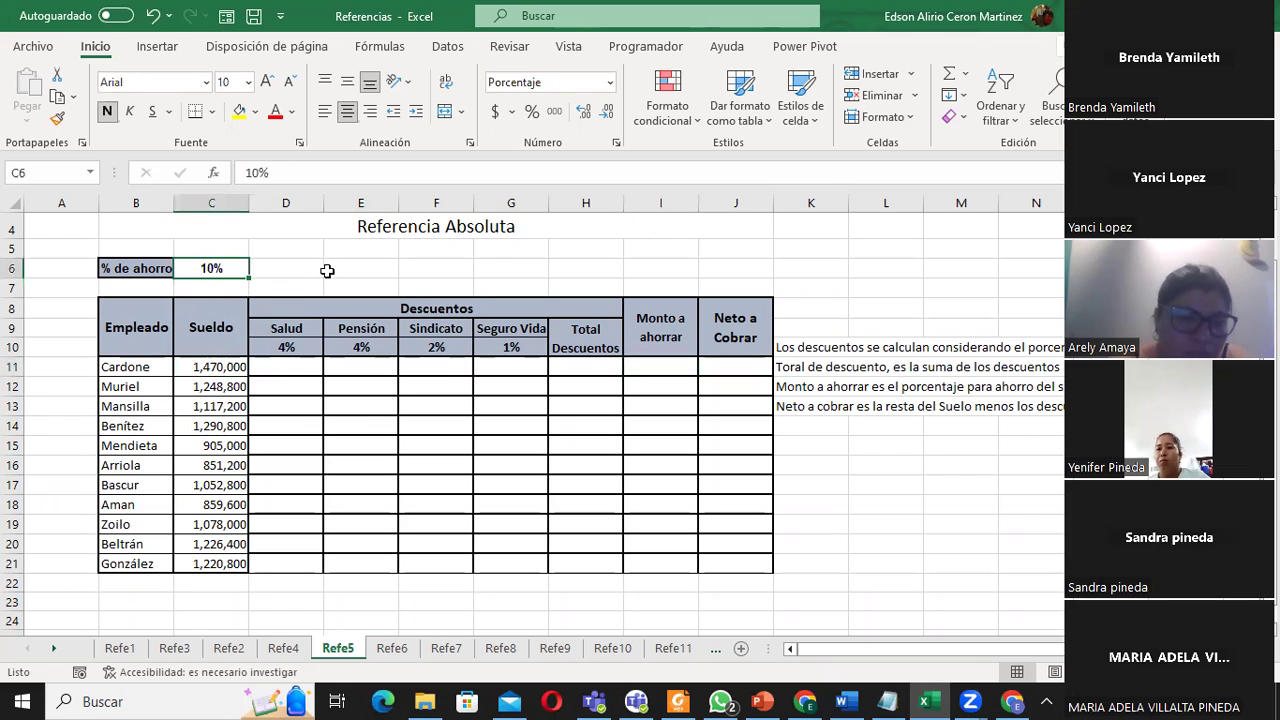
{"action": "left_click", "coordinate": [662, 368]}
{"action": "left_click", "coordinate": [720, 370]}
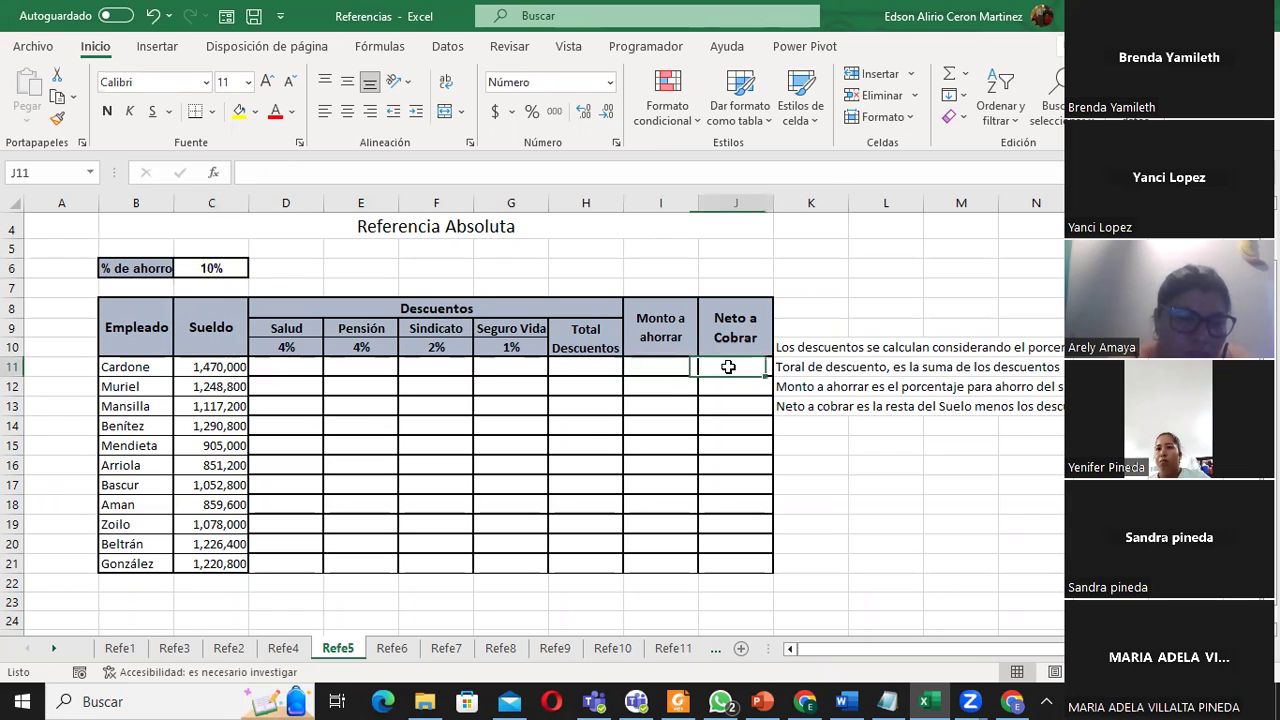
{"action": "left_click", "coordinate": [582, 371]}
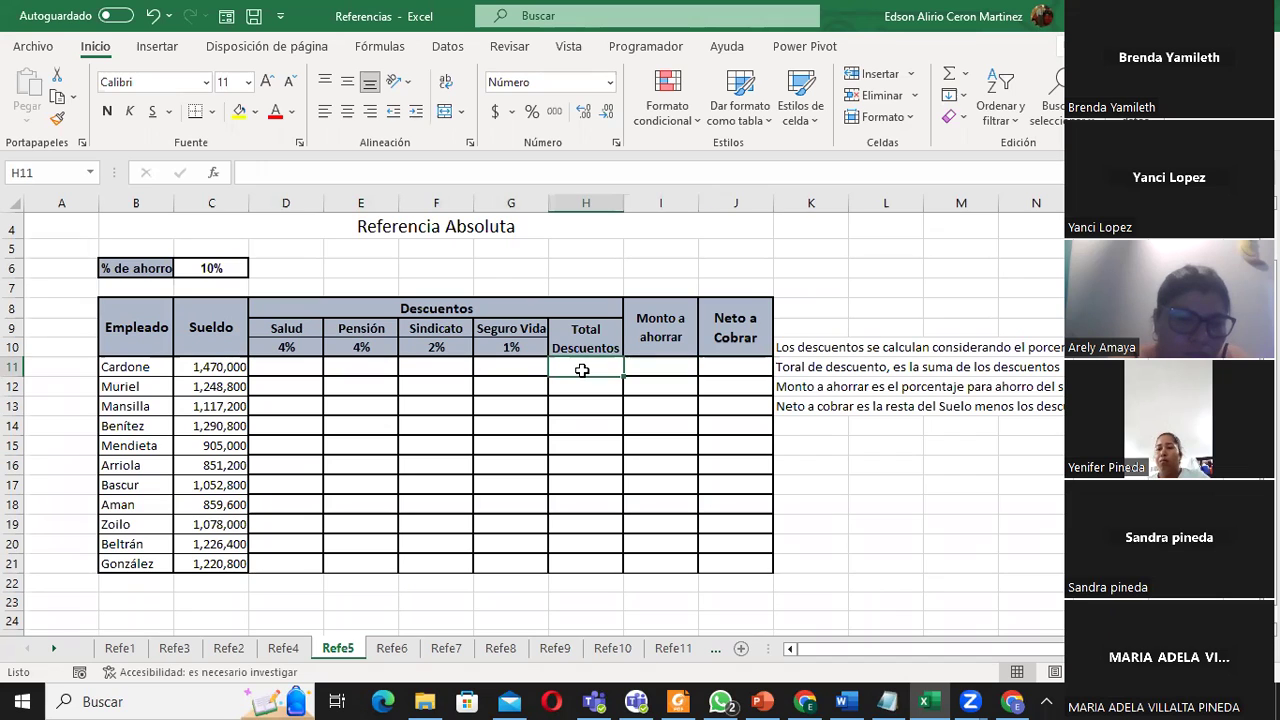
{"action": "left_click", "coordinate": [208, 371]}
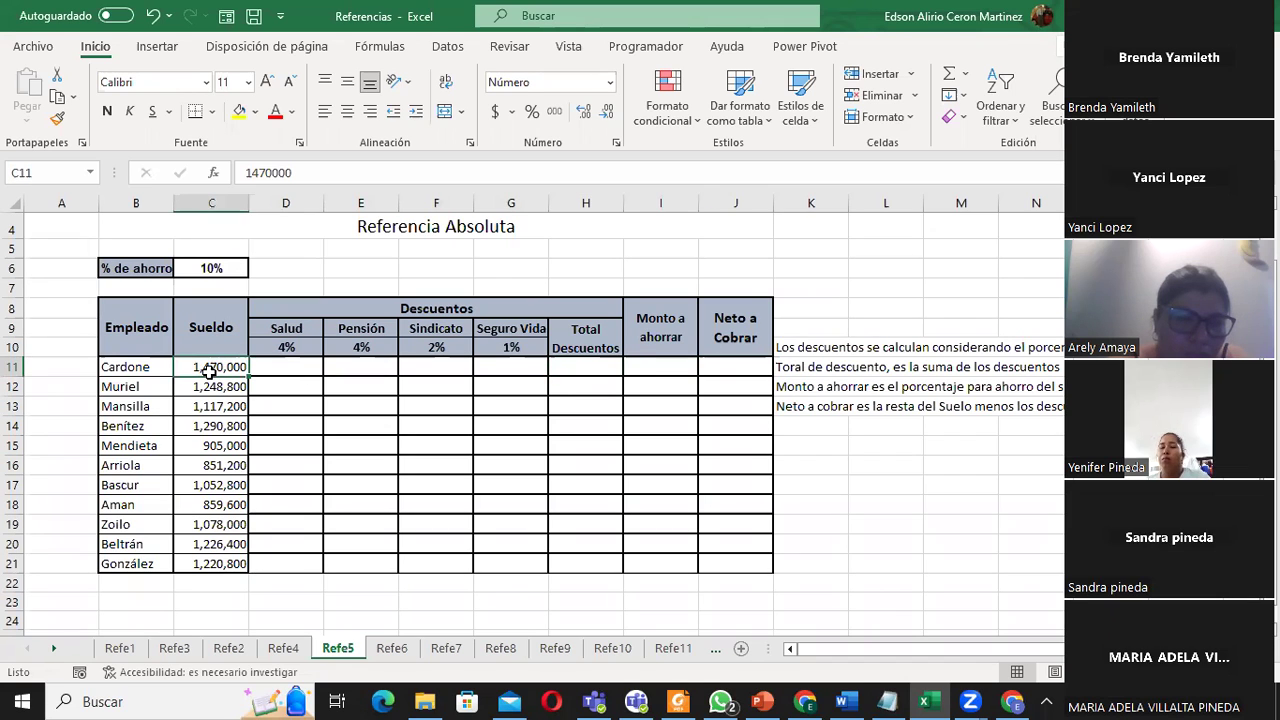
{"action": "left_click", "coordinate": [584, 367]}
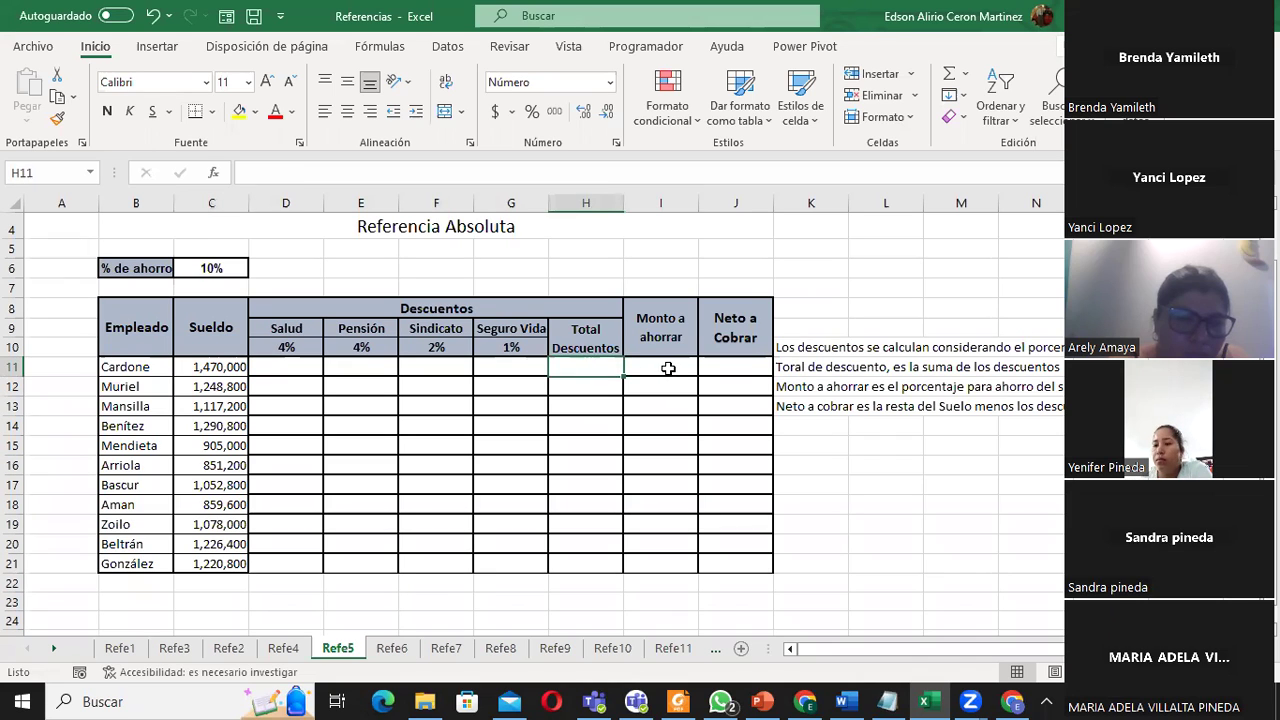
{"action": "left_click", "coordinate": [668, 368]}
{"action": "left_click", "coordinate": [736, 370]}
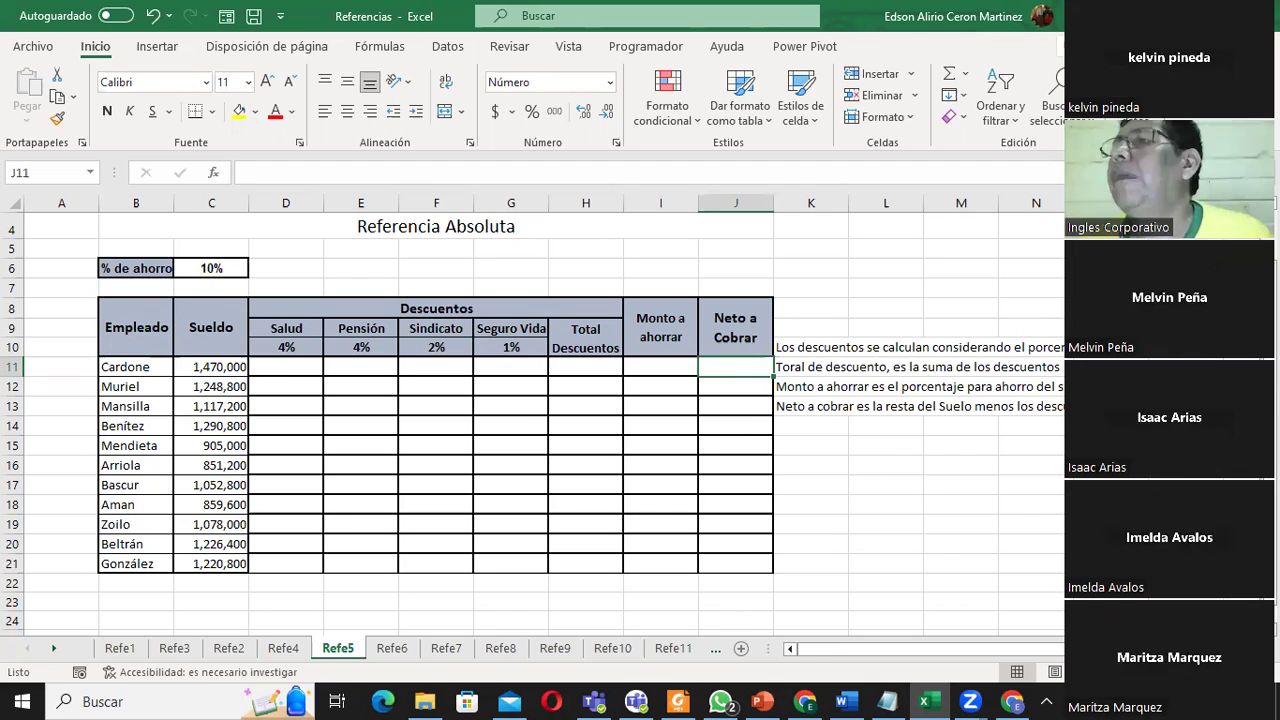
- Enter =(C11*$D$10) in D11 and fill it down to D21
{"action": "double_click", "coordinate": [294, 368]}
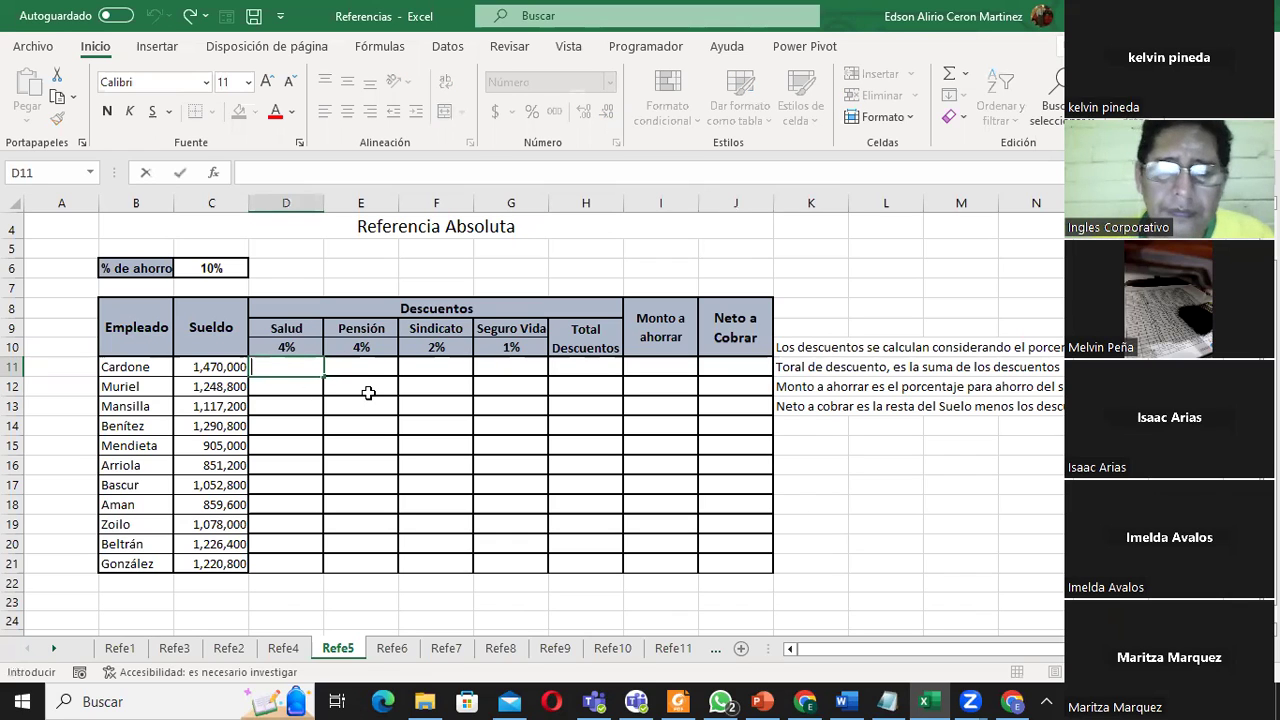
{"action": "type", "text": "=("}
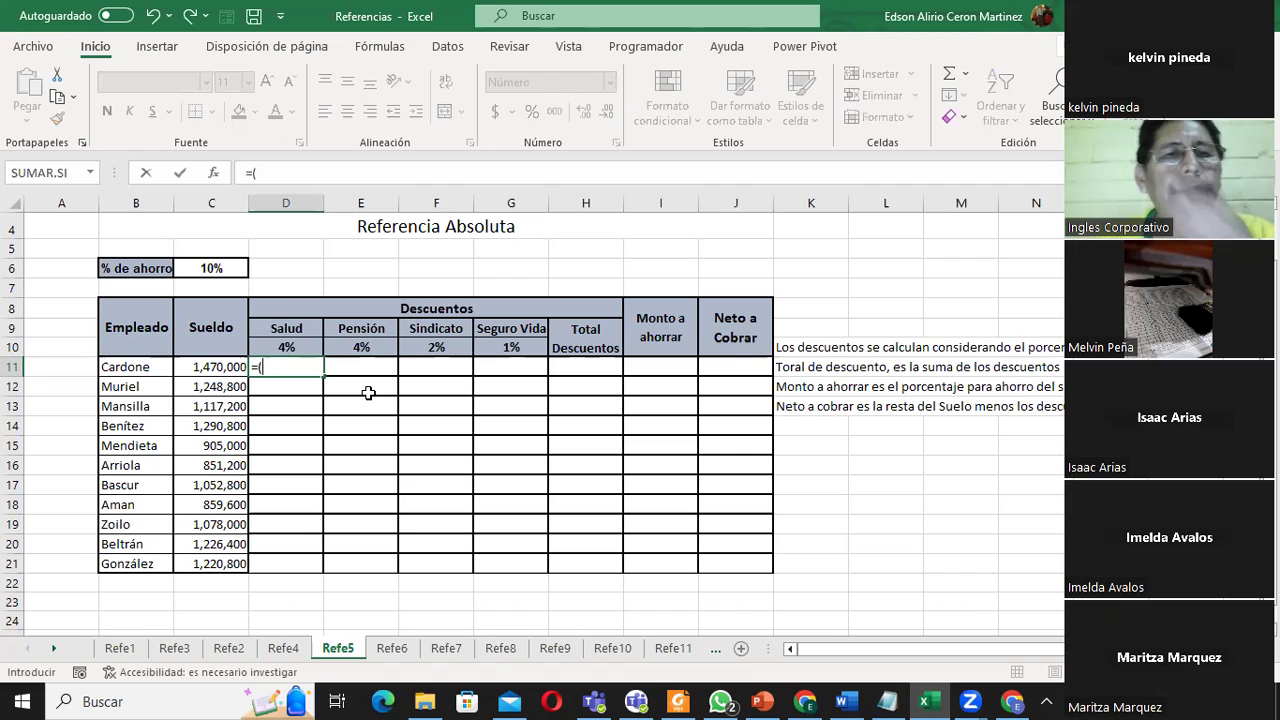
{"action": "left_click", "coordinate": [222, 367]}
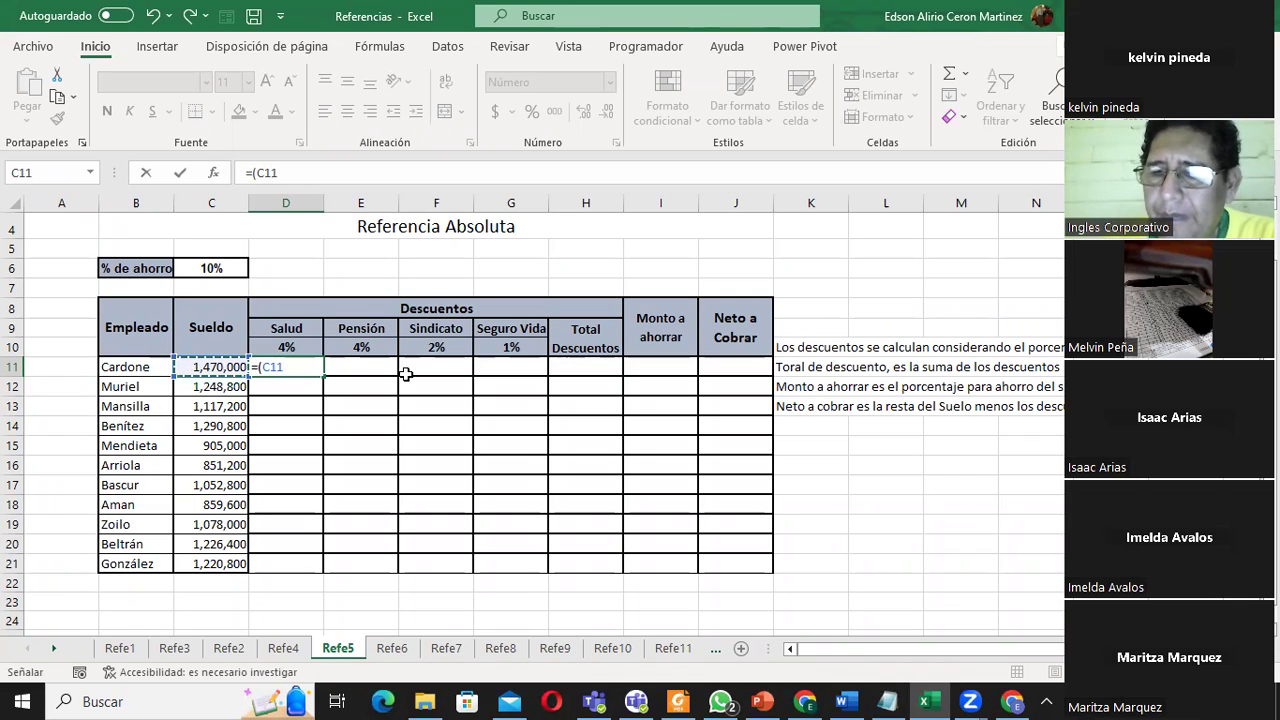
{"action": "type", "text": "*"}
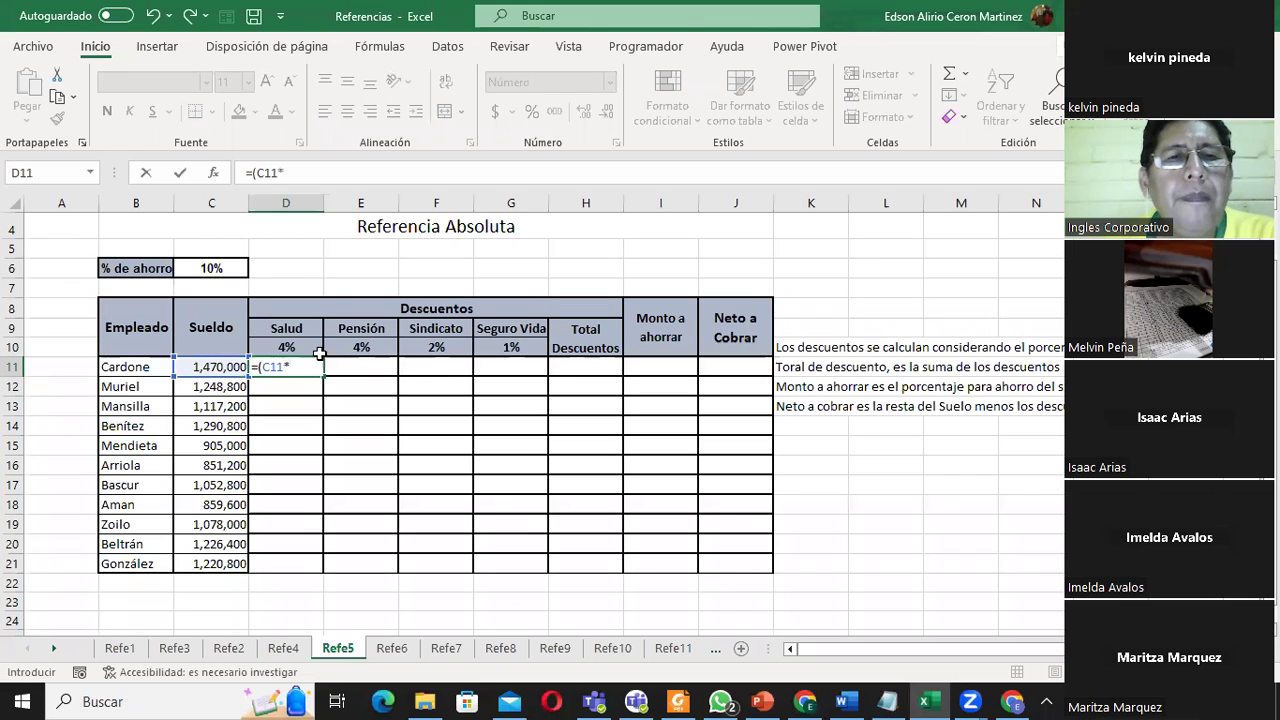
{"action": "left_click", "coordinate": [290, 343]}
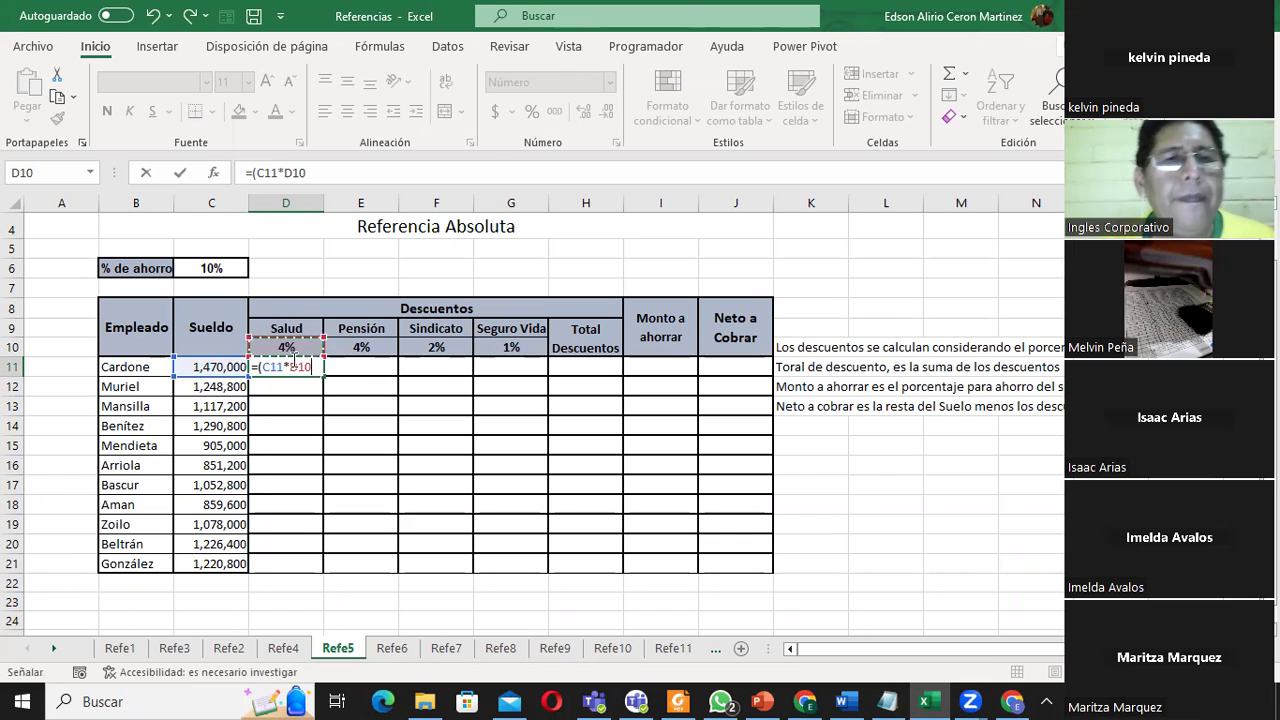
{"action": "left_click", "coordinate": [321, 366]}
{"action": "type", "text": ")"}
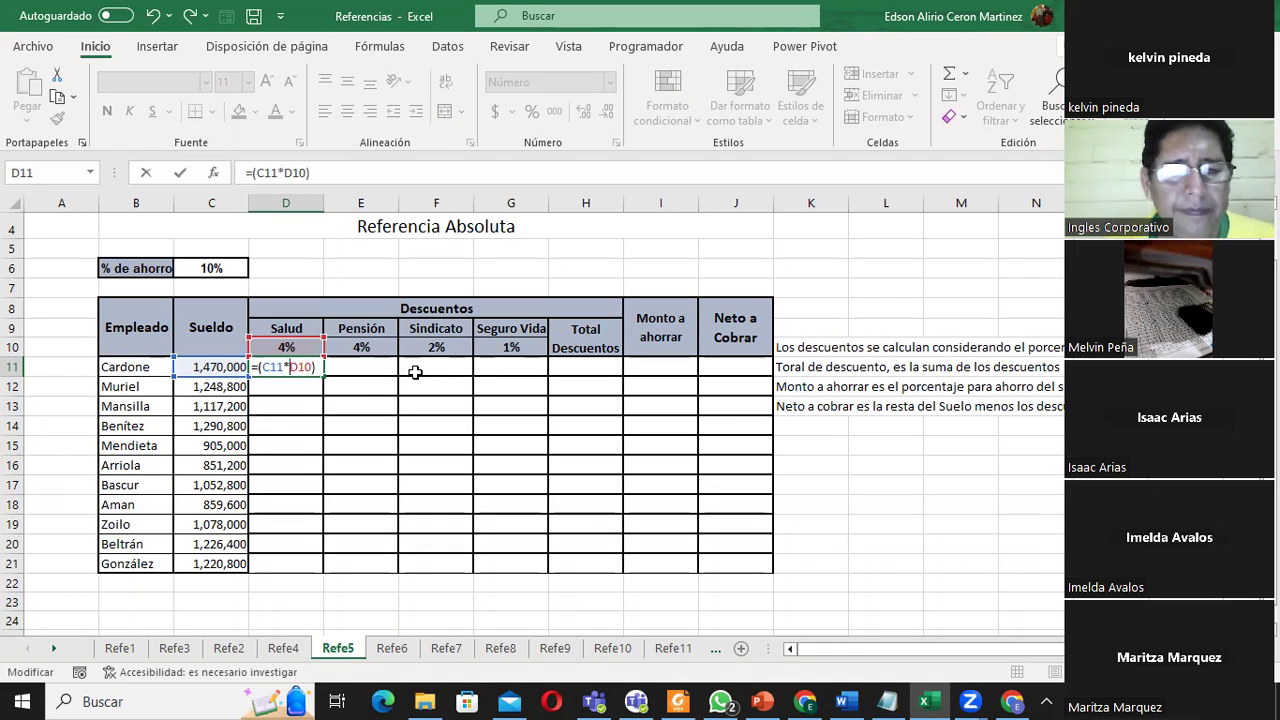
{"action": "type", "text": "$"}
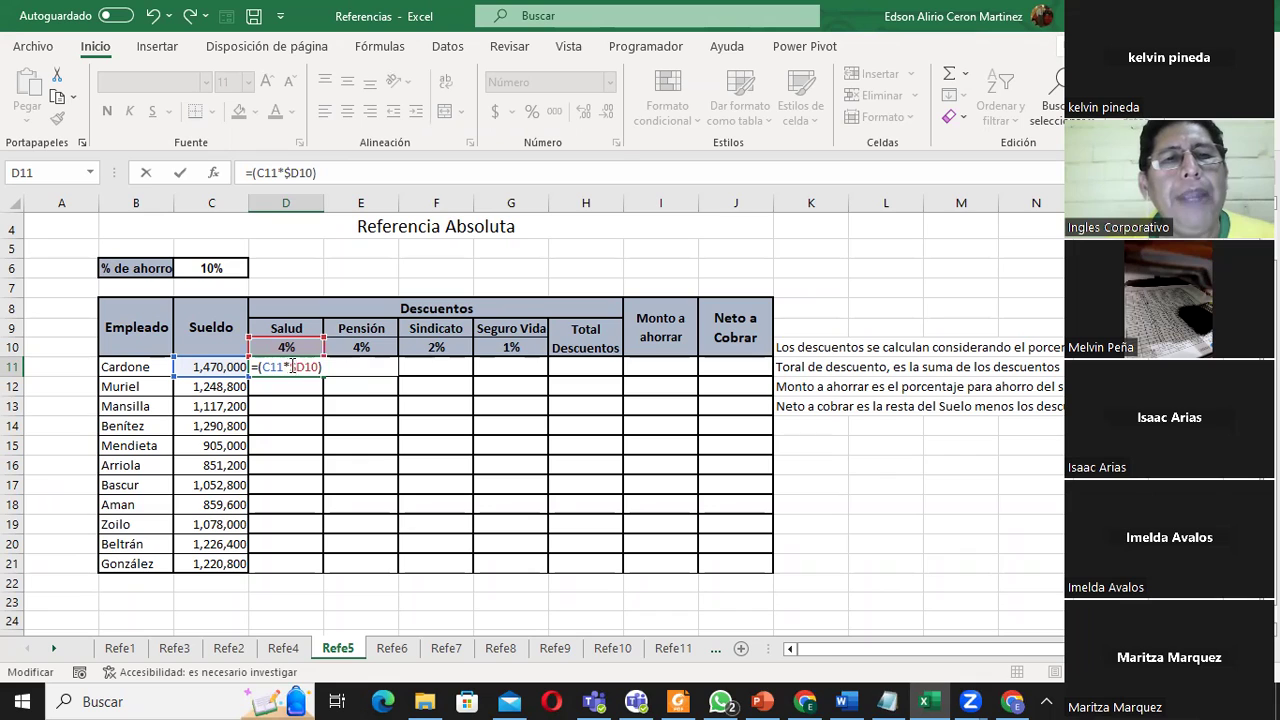
{"action": "type", "text": "$"}
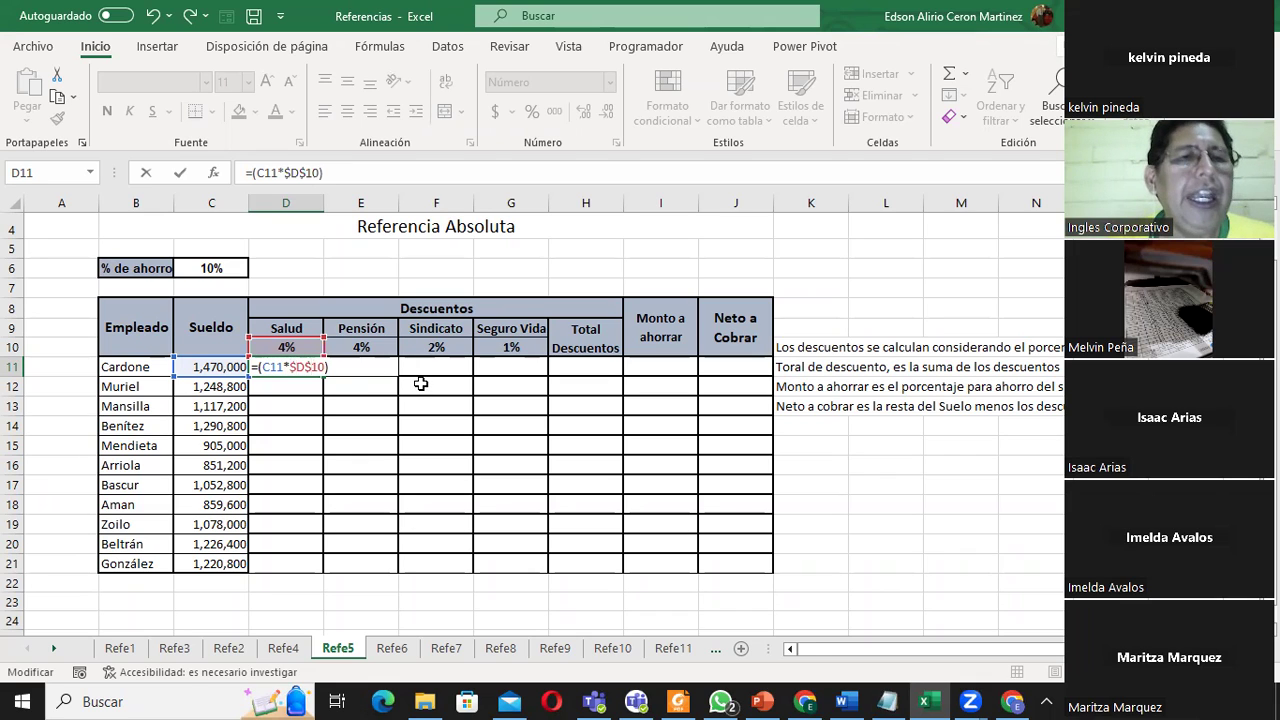
{"action": "key", "text": "Return"}
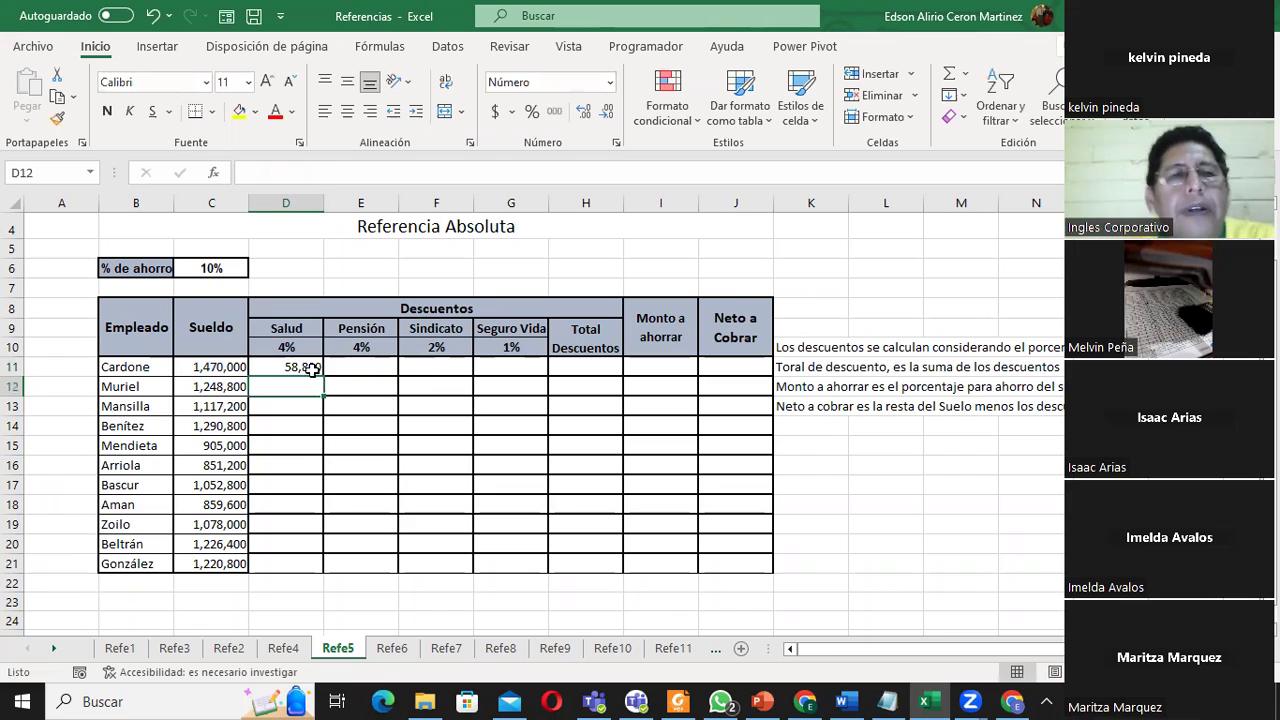
{"action": "left_click", "coordinate": [307, 369]}
{"action": "left_click_drag", "start_coordinate": [325, 384], "coordinate": [330, 571]}
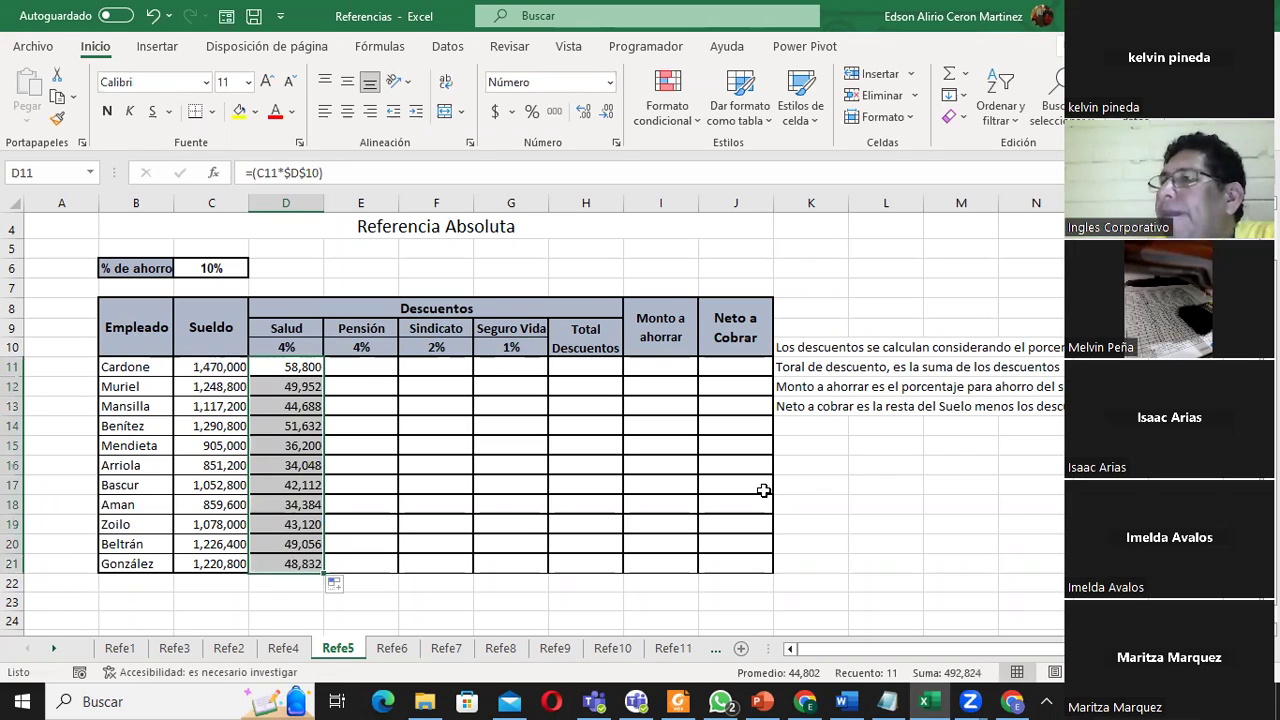
- Change the Pensión rate in E10 from 4% to 5%
{"action": "left_click", "coordinate": [362, 368]}
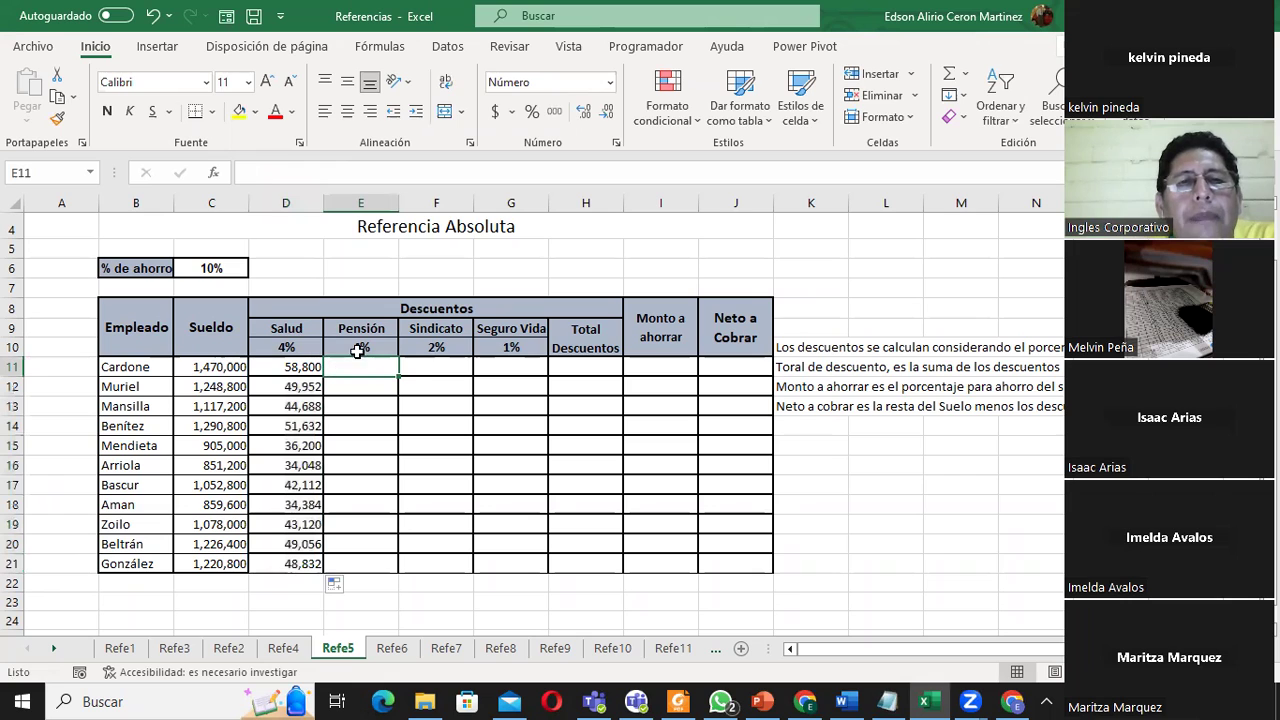
{"action": "double_click", "coordinate": [360, 347]}
{"action": "key", "text": "BackSpace"}
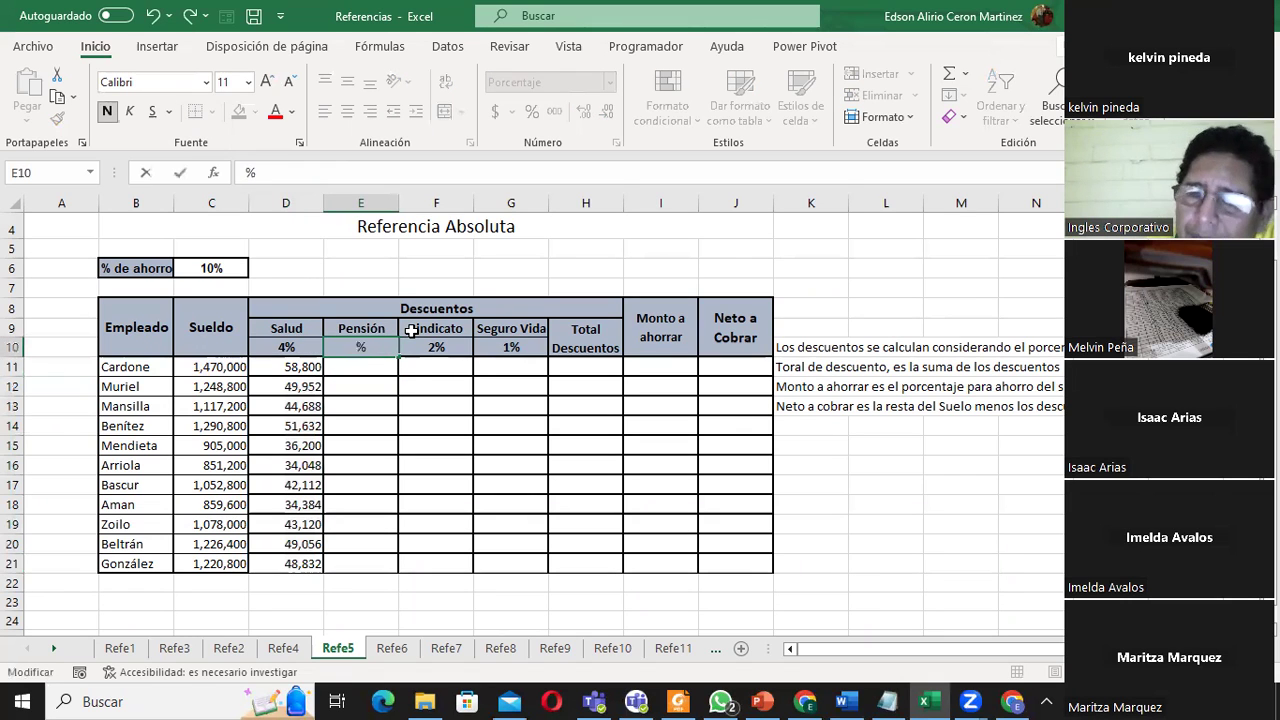
{"action": "type", "text": "5"}
{"action": "key", "text": "Return"}
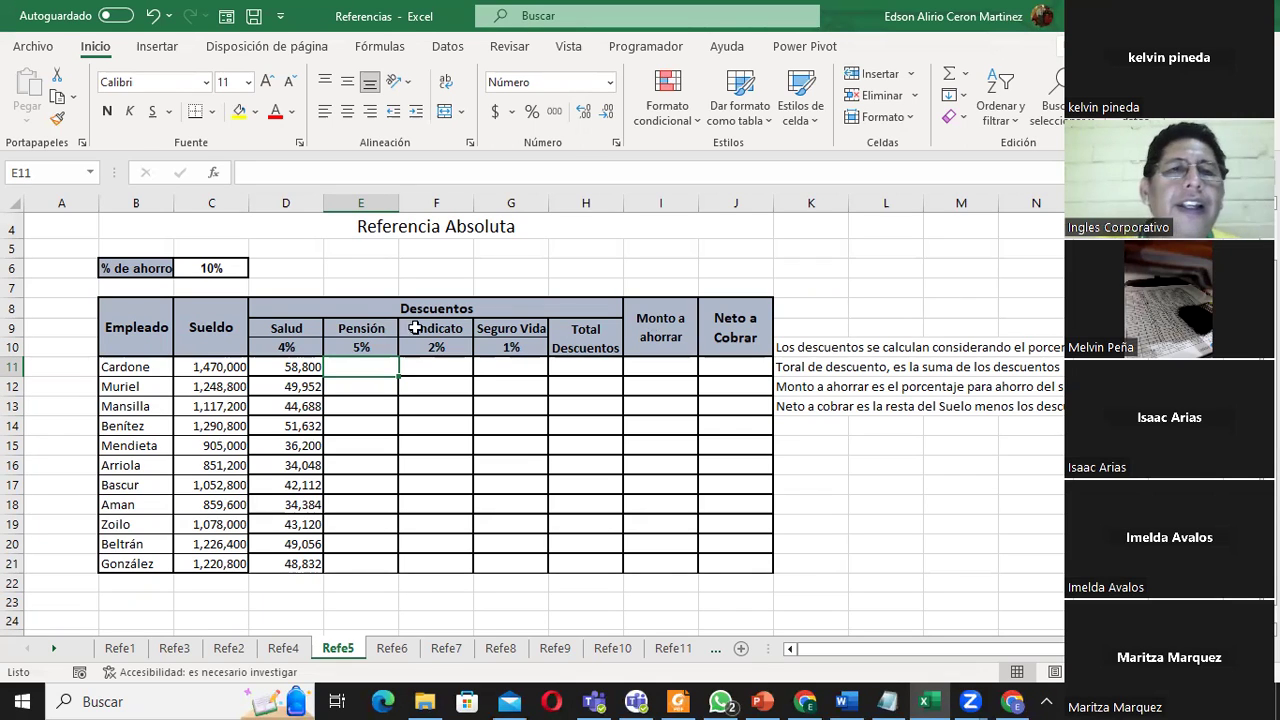
{"action": "double_click", "coordinate": [348, 366]}
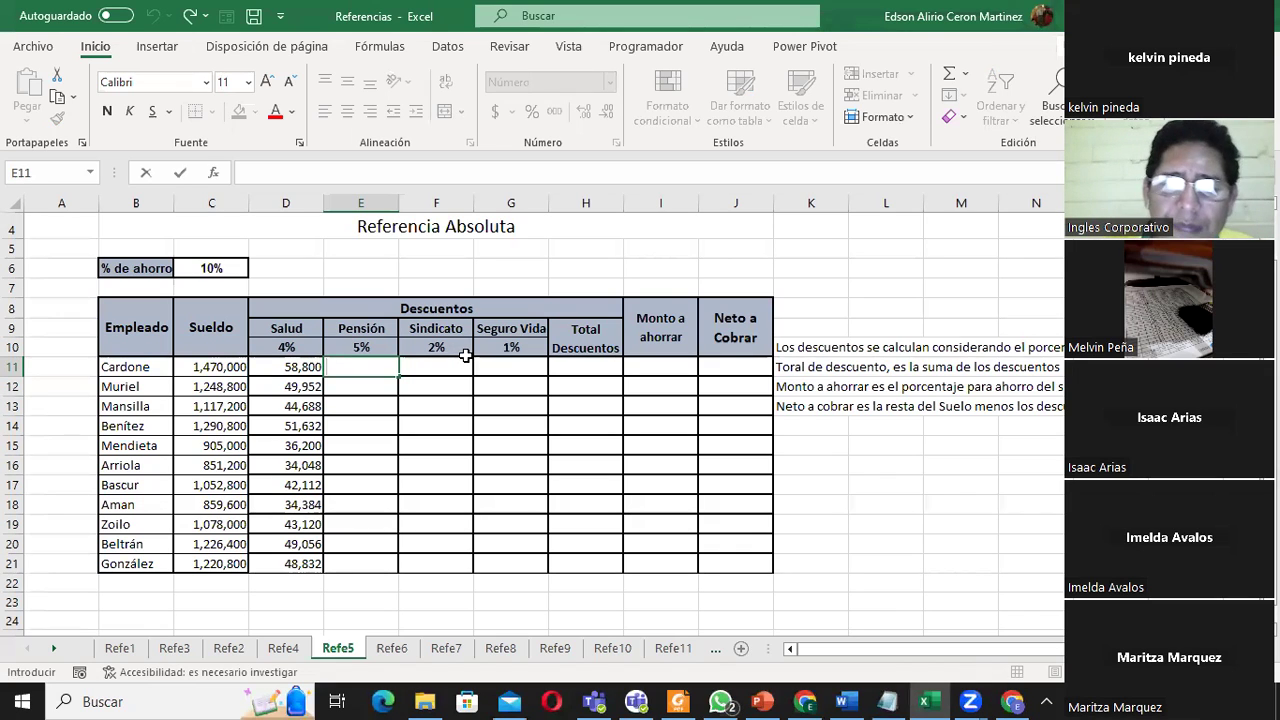
- Enter =(C11*$E$10) in E11 and fill it down to E21
{"action": "type", "text": "="}
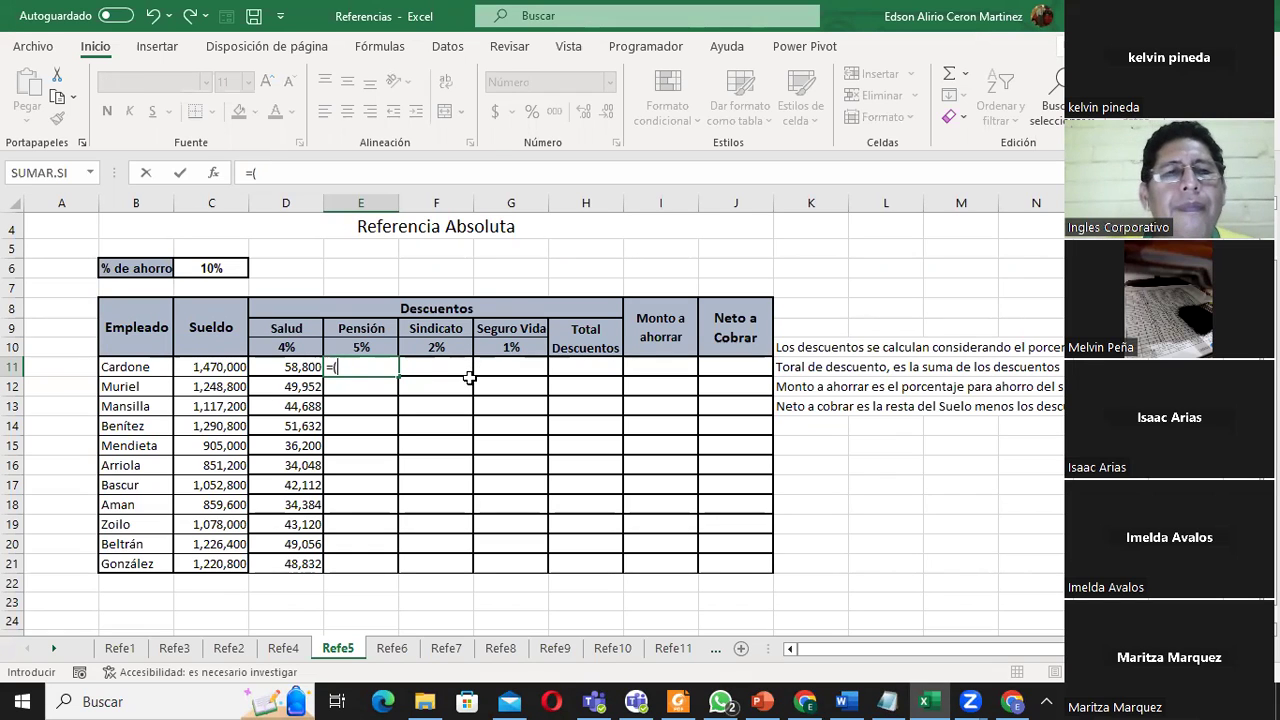
{"action": "type", "text": "("}
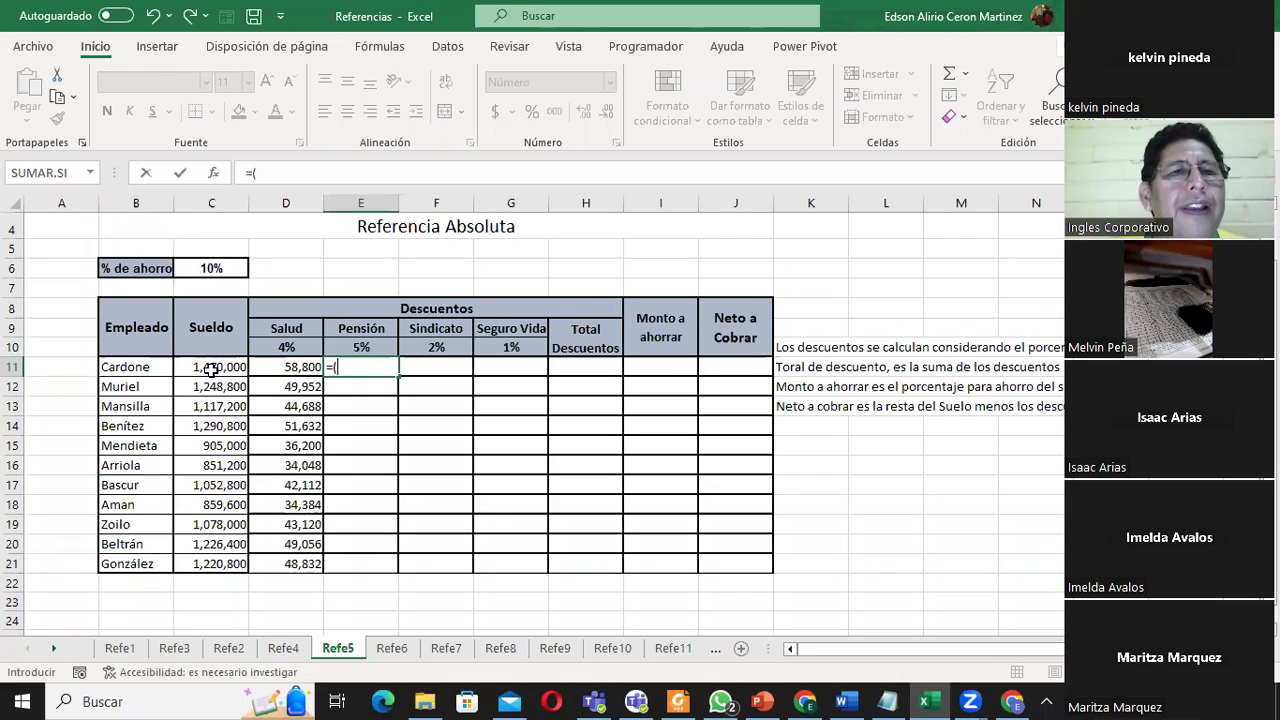
{"action": "left_click", "coordinate": [211, 369]}
{"action": "type", "text": "*"}
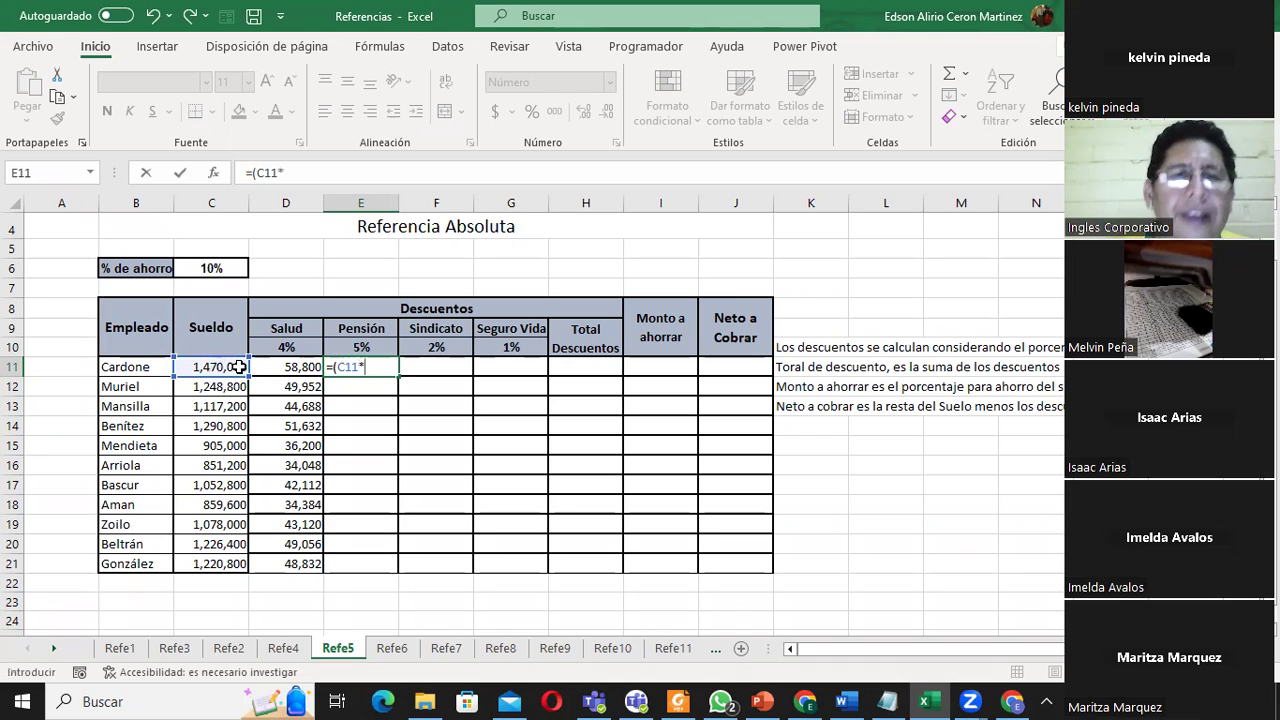
{"action": "left_click", "coordinate": [352, 348]}
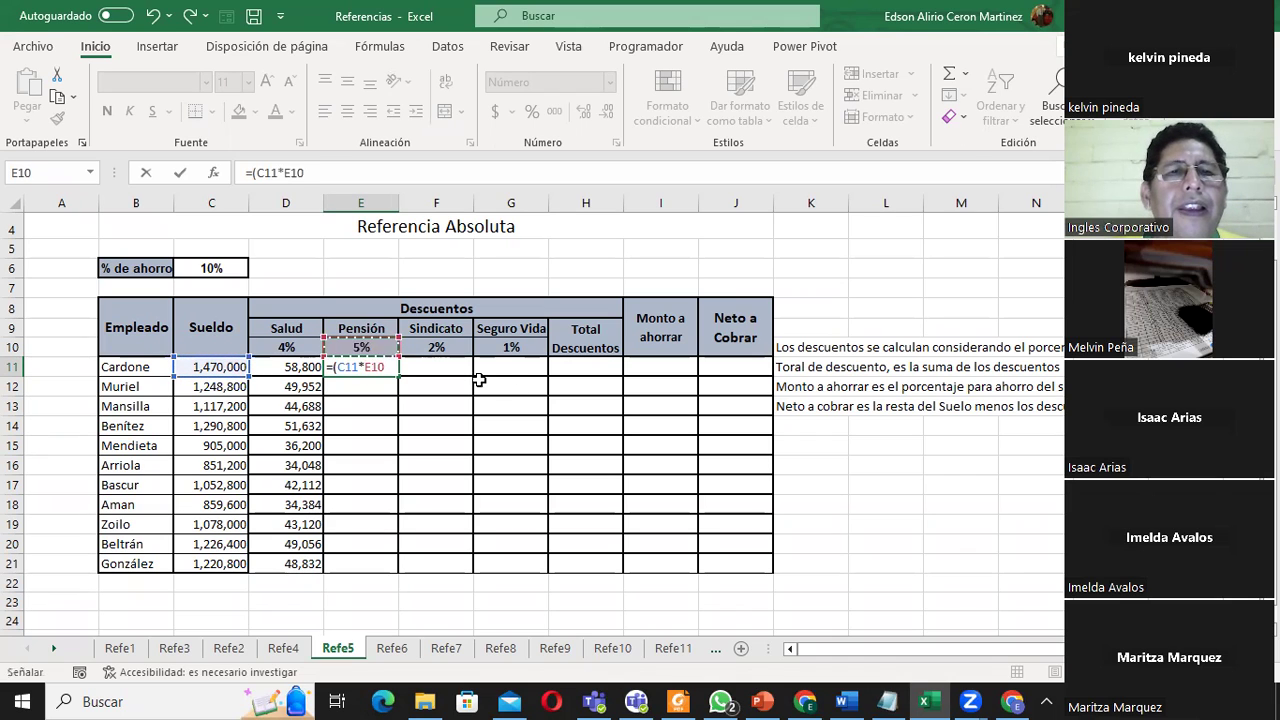
{"action": "left_click", "coordinate": [366, 367]}
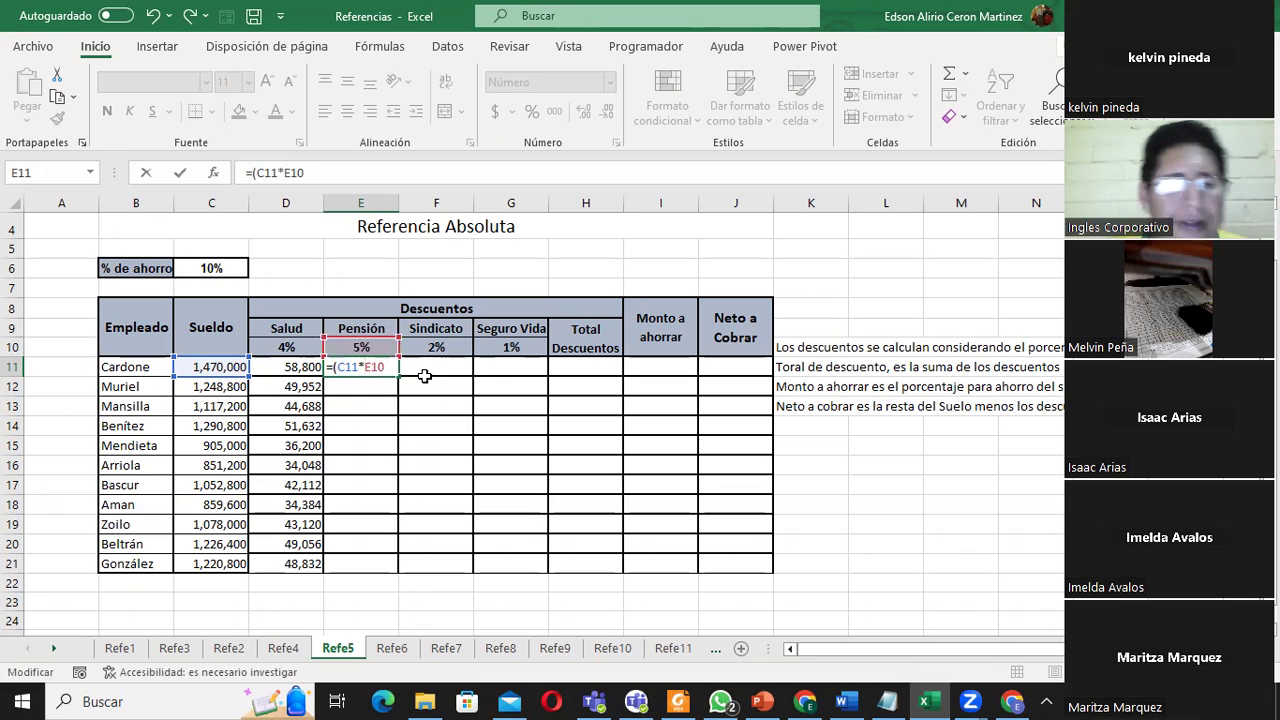
{"action": "type", "text": "$"}
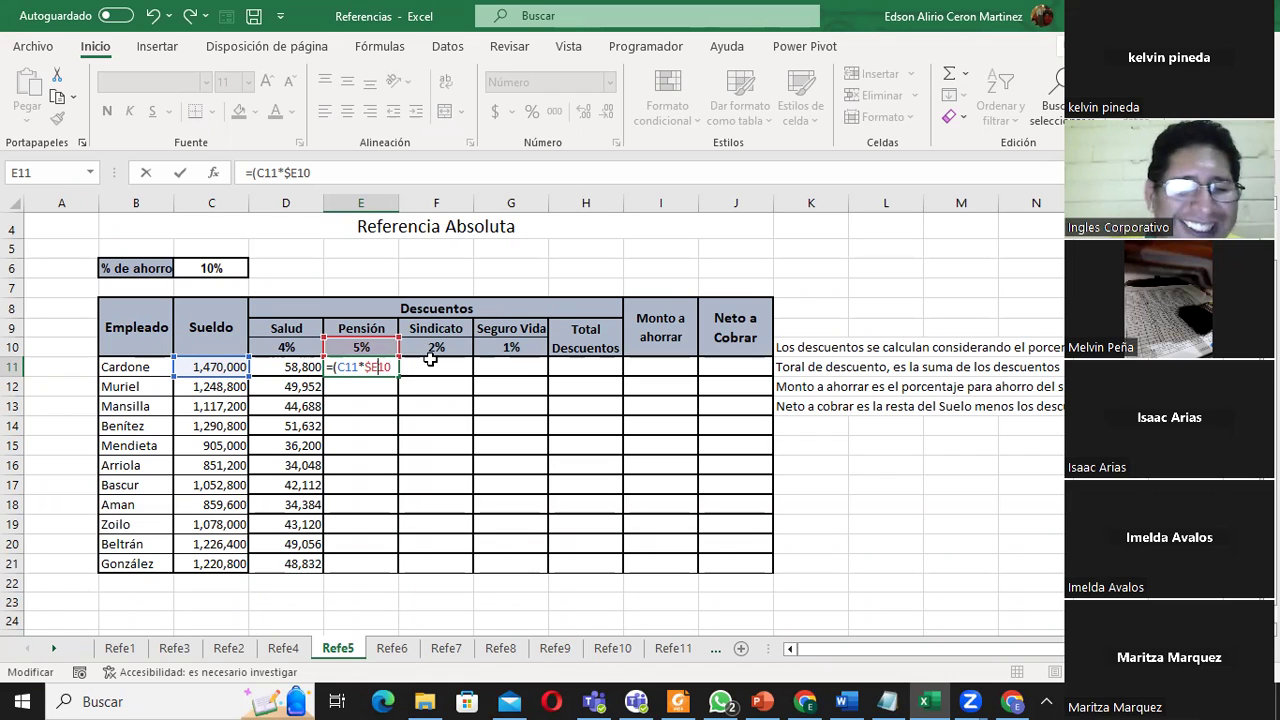
{"action": "type", "text": "$"}
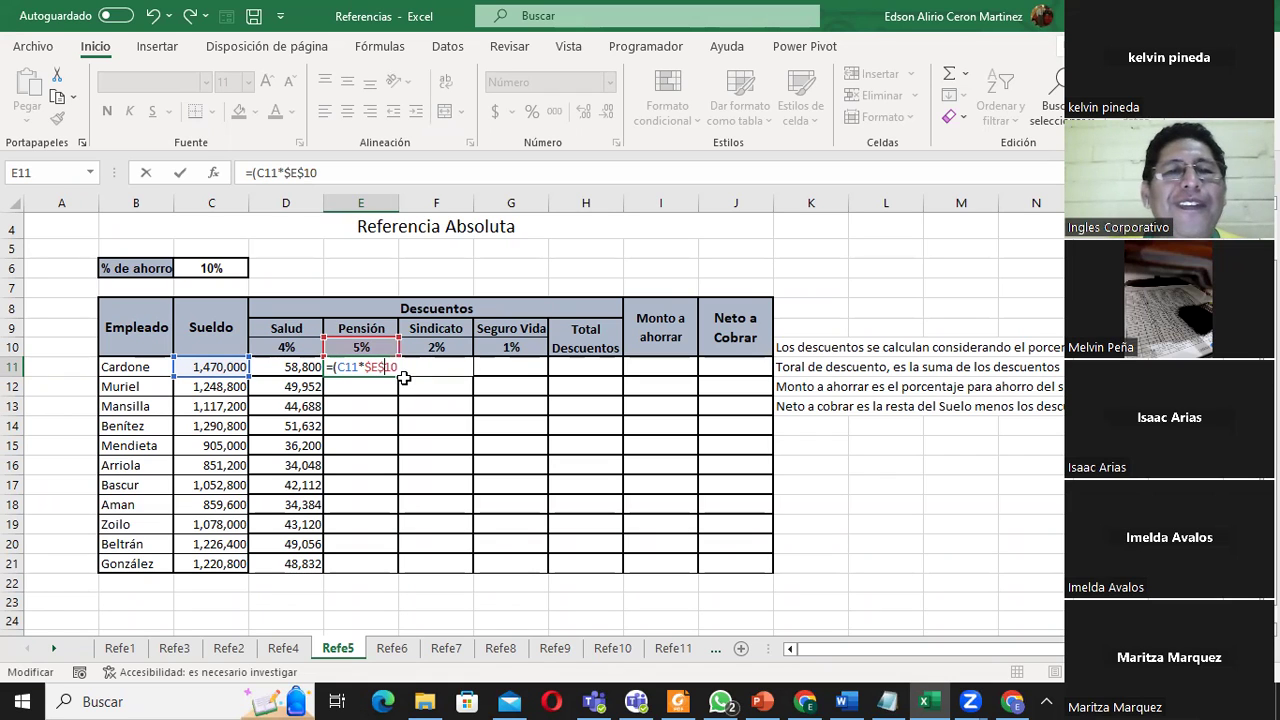
{"action": "type", "text": ")"}
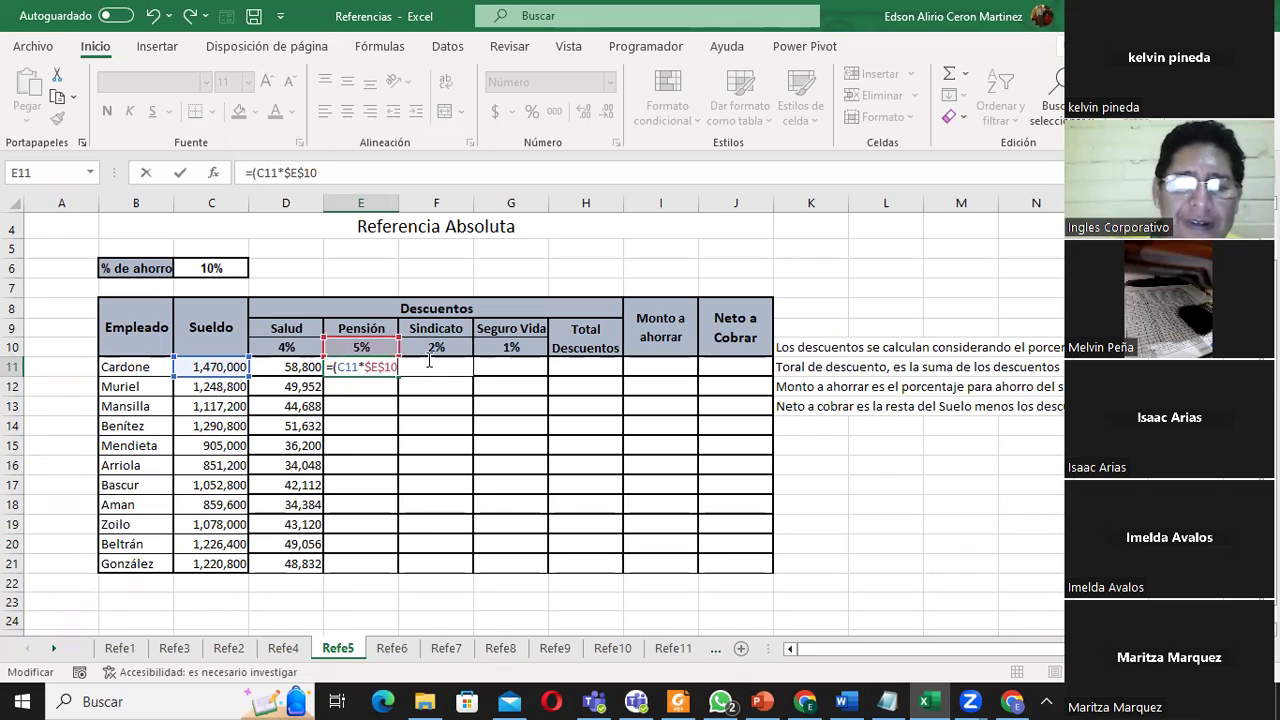
{"action": "key", "text": "Return"}
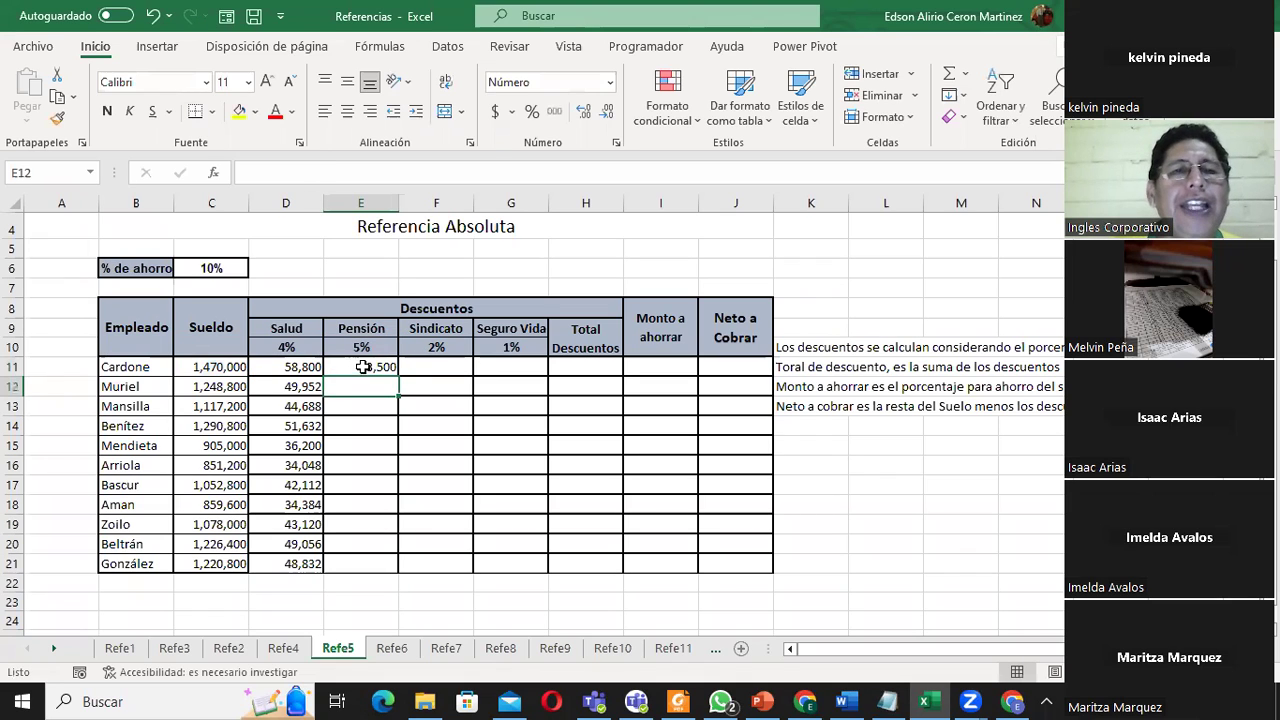
{"action": "left_click", "coordinate": [366, 367]}
{"action": "left_click_drag", "start_coordinate": [397, 371], "coordinate": [405, 568]}
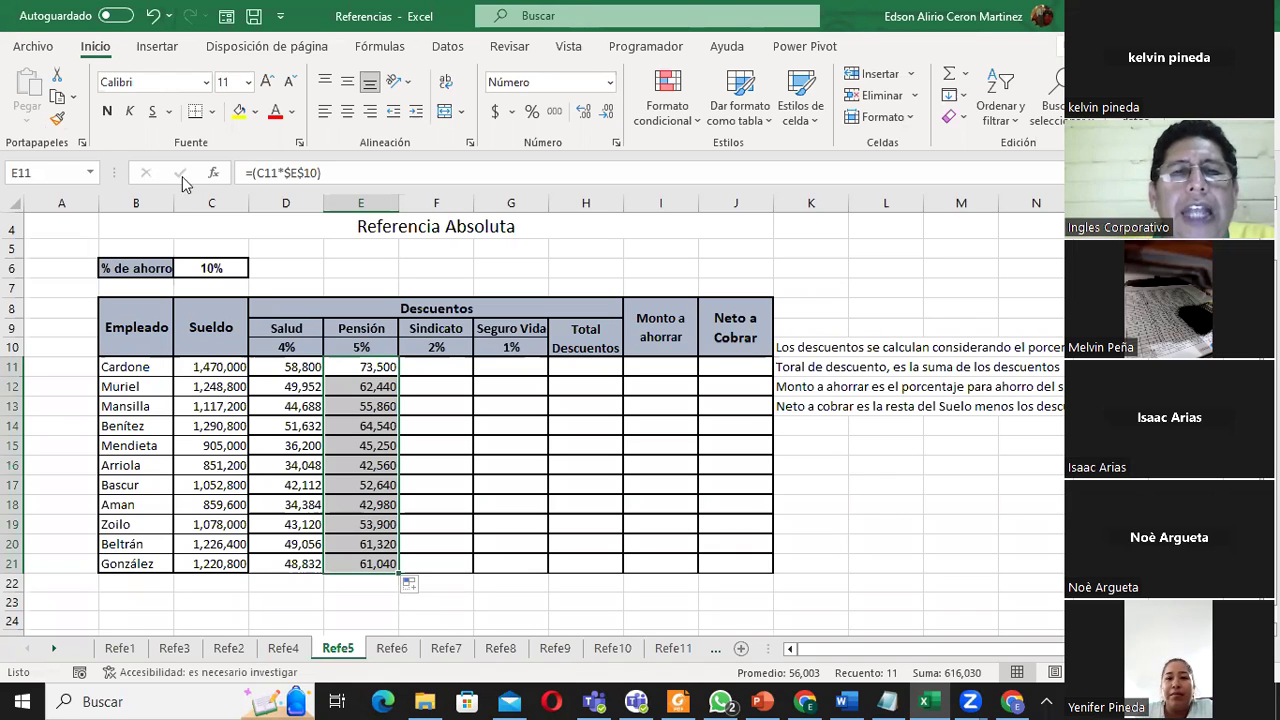
- Check Cardone's Sueldo and the 2% Sindicato rate in F10 before starting F11
{"action": "left_click", "coordinate": [450, 369]}
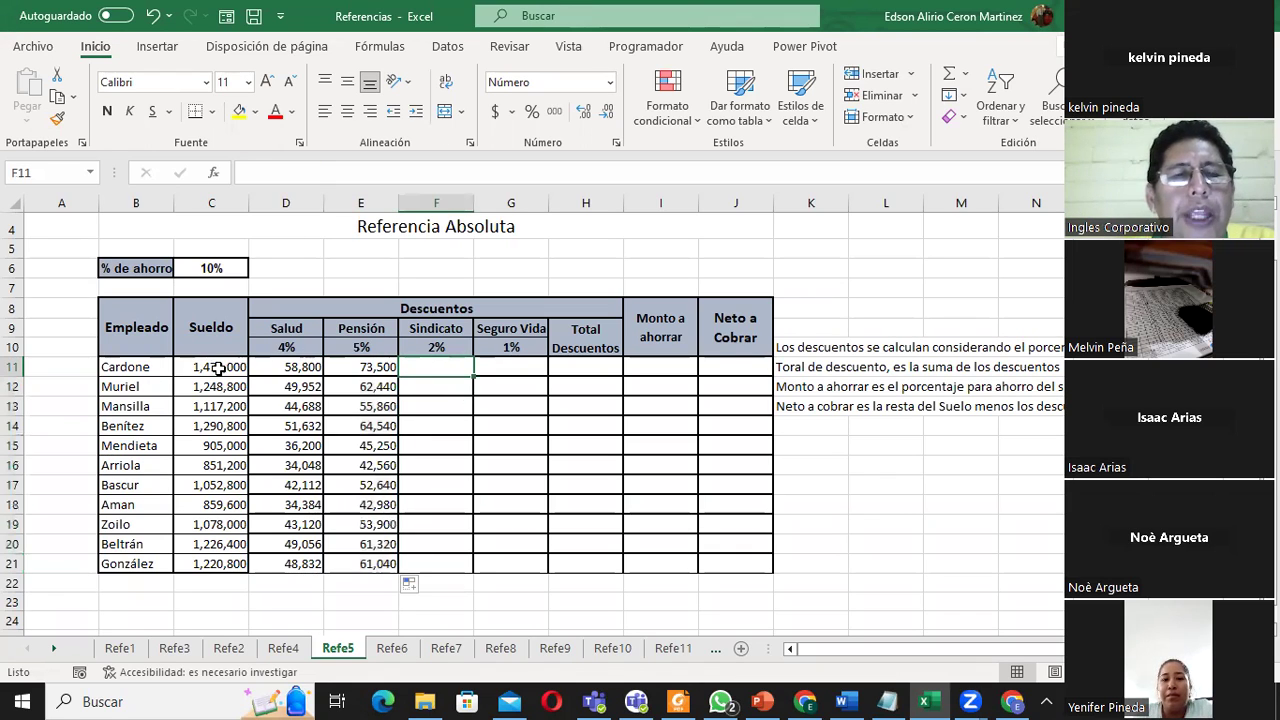
{"action": "left_click", "coordinate": [218, 367]}
{"action": "left_click", "coordinate": [431, 344]}
{"action": "left_click", "coordinate": [430, 369]}
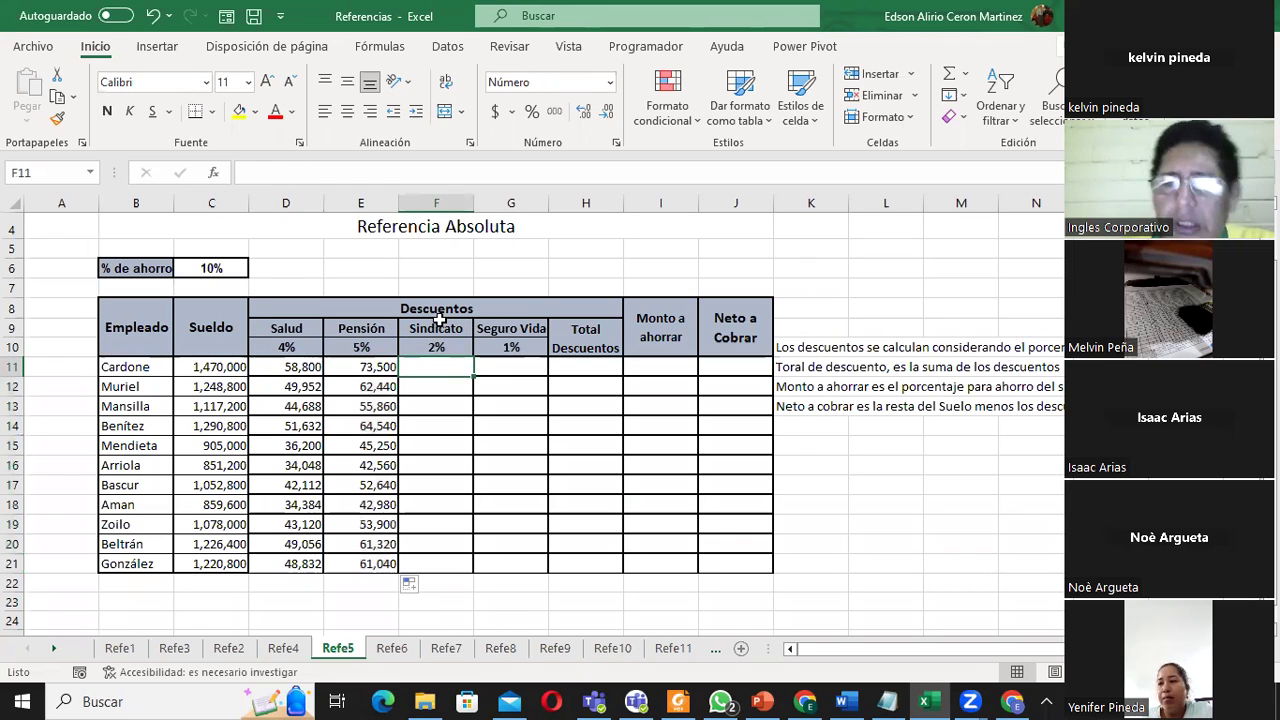
- Enter =(C11*$F$10) in F11 and fill it down to F21
{"action": "type", "text": "=("}
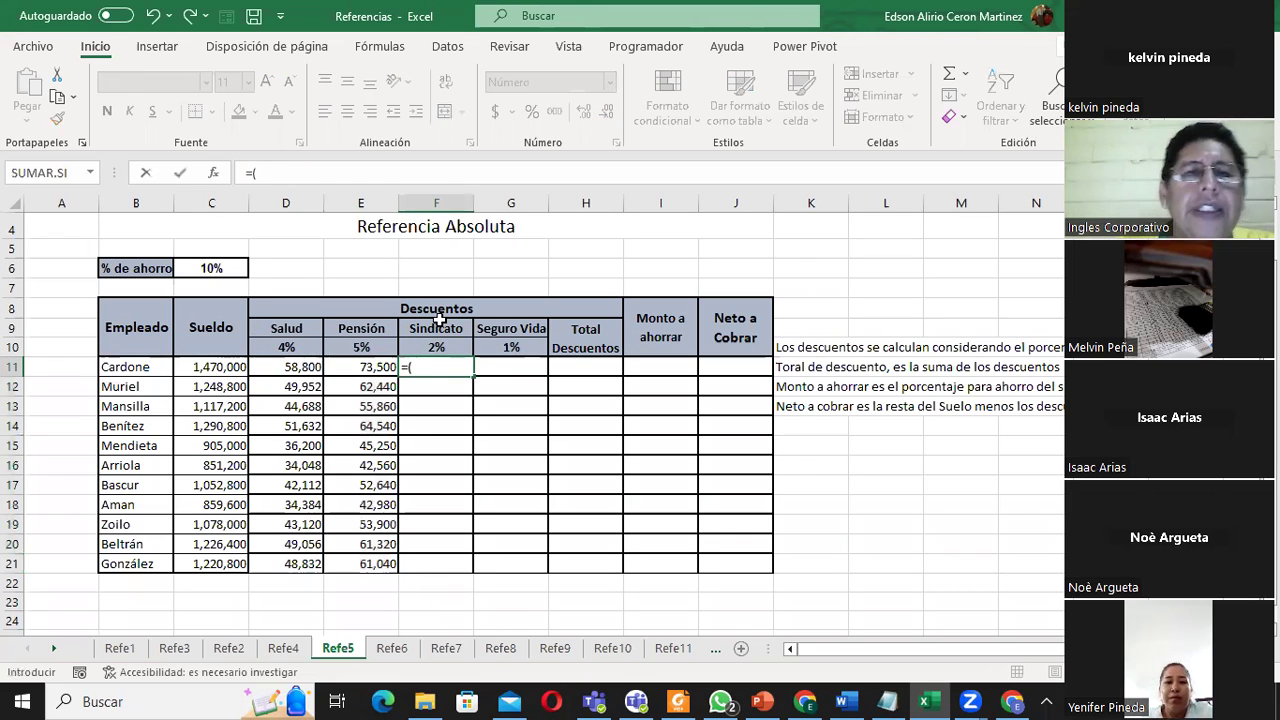
{"action": "left_click", "coordinate": [207, 367]}
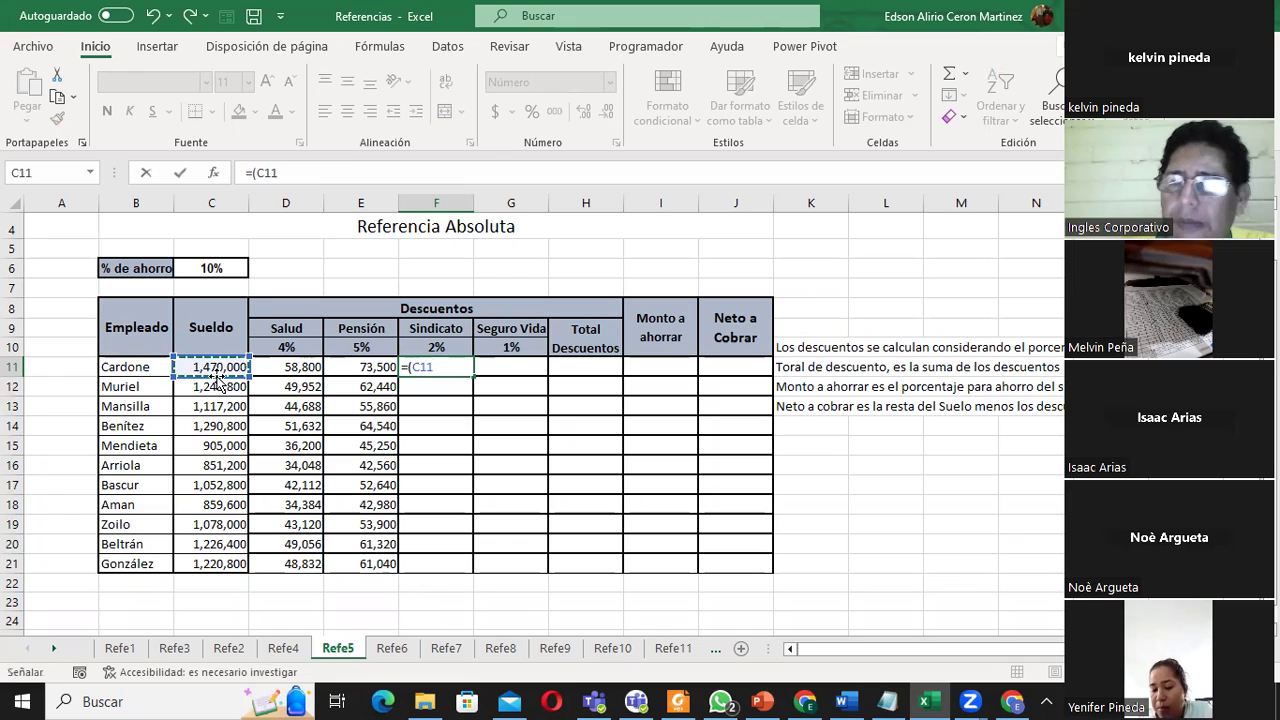
{"action": "type", "text": "*"}
{"action": "left_click", "coordinate": [430, 348]}
{"action": "key", "text": "F2"}
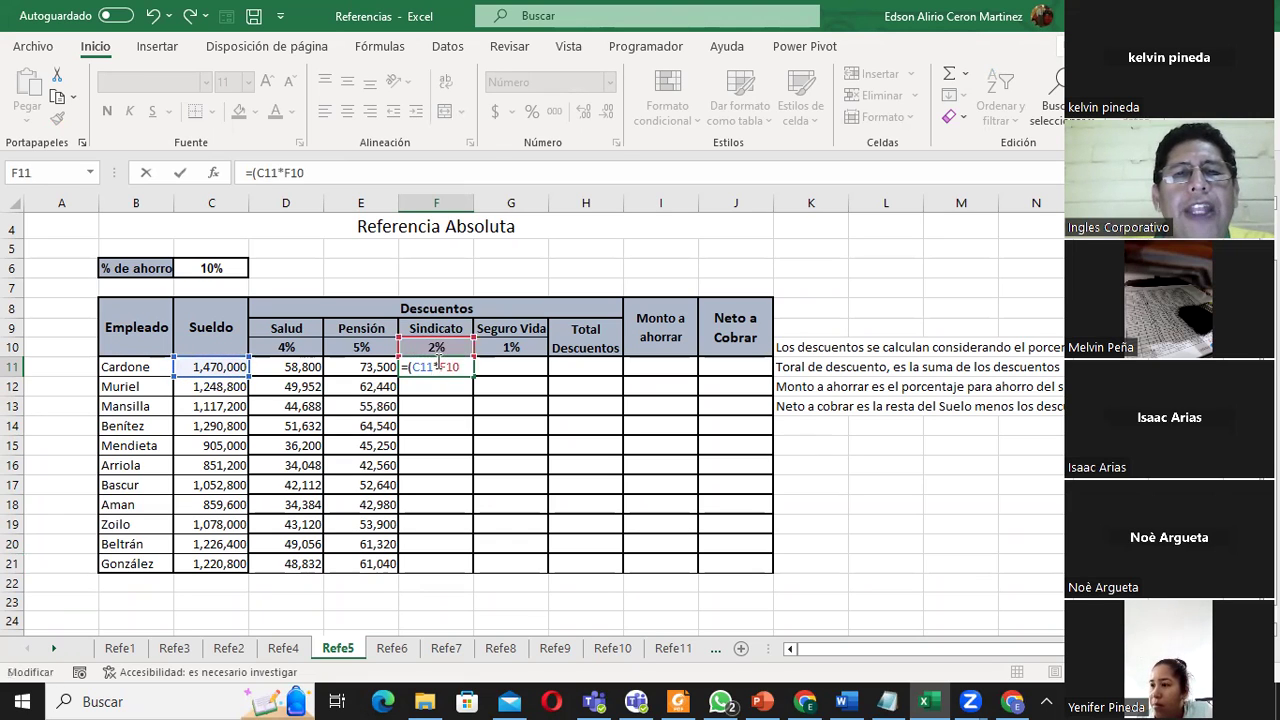
{"action": "type", "text": "$F"}
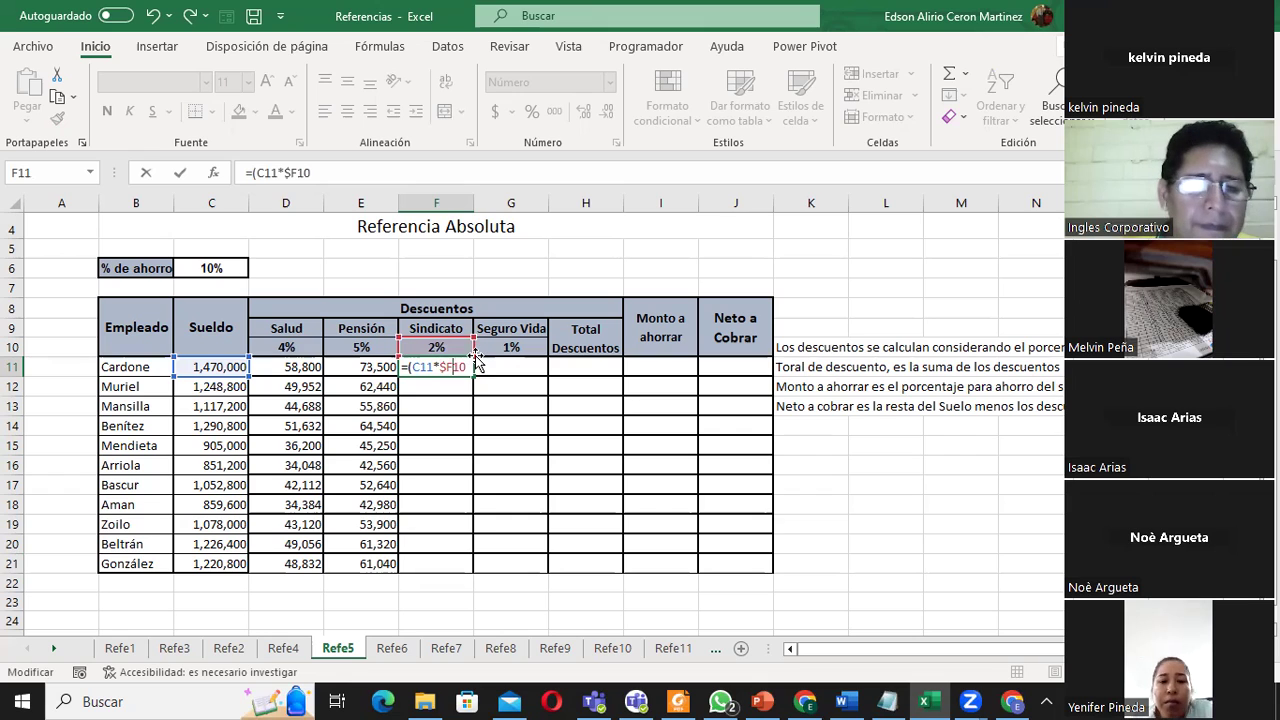
{"action": "type", "text": "$10"}
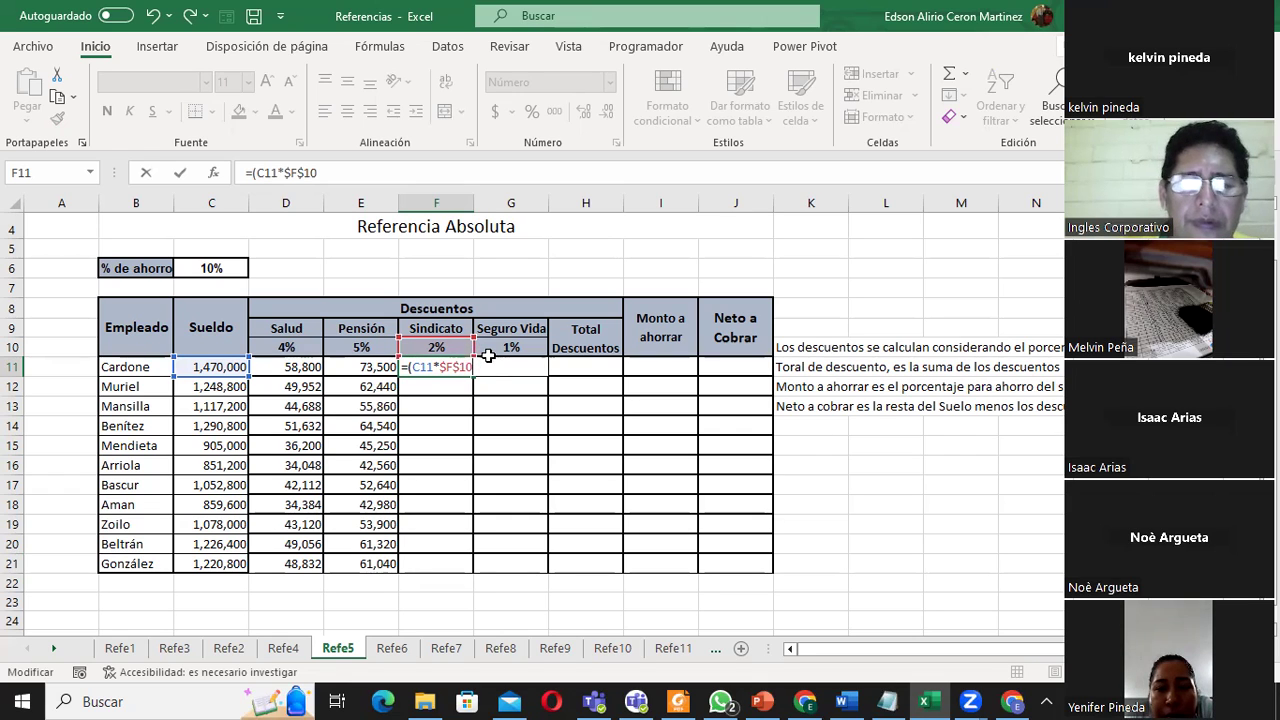
{"action": "type", "text": ")"}
{"action": "key", "text": "Return"}
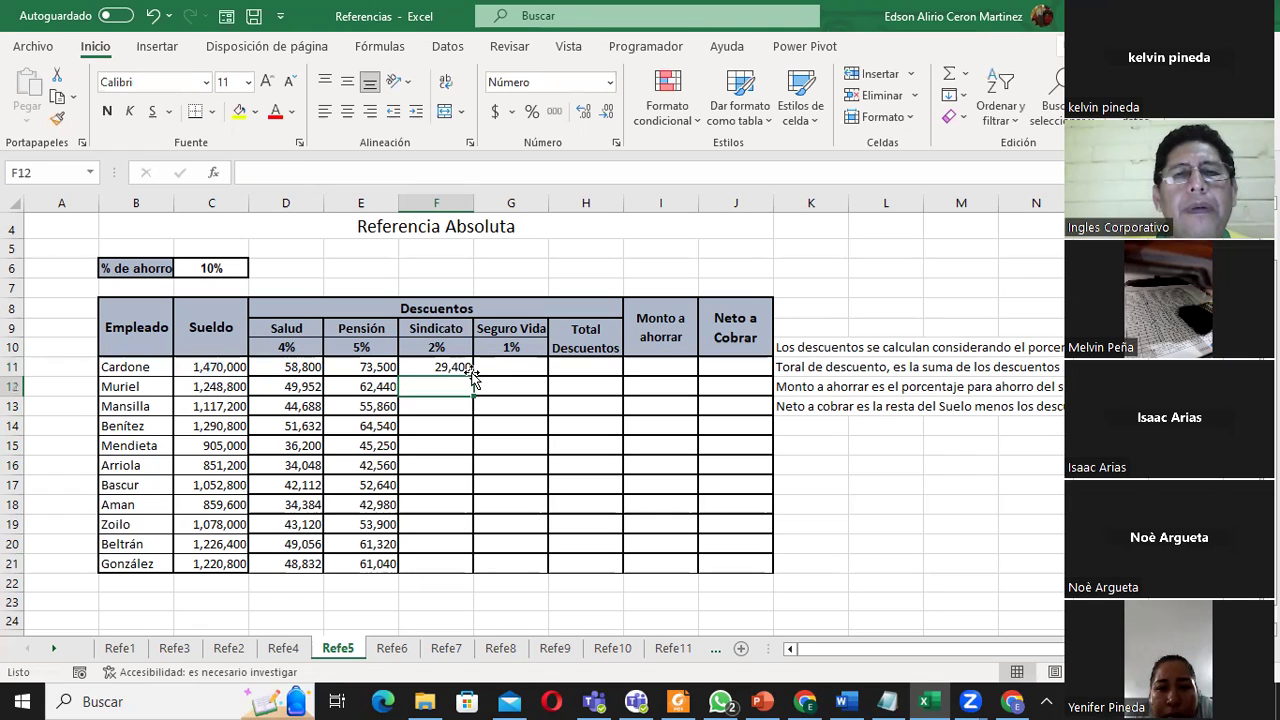
{"action": "left_click", "coordinate": [470, 370]}
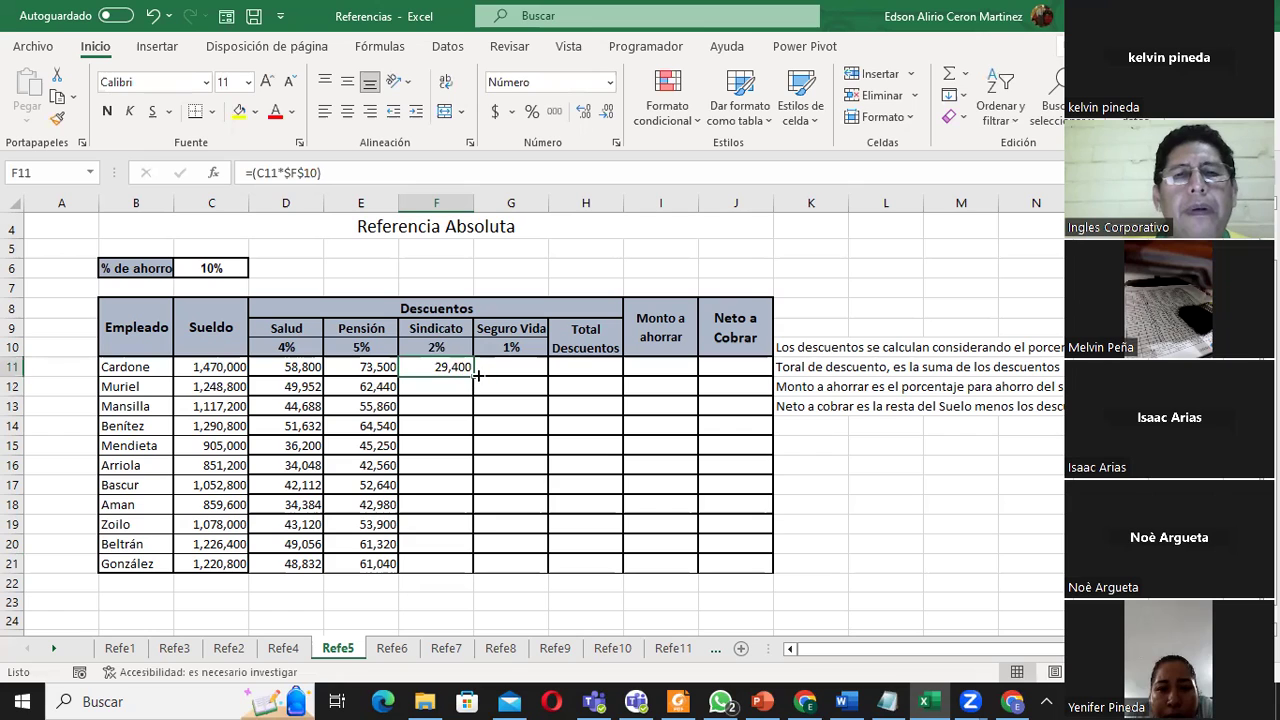
{"action": "left_click_drag", "start_coordinate": [476, 372], "coordinate": [470, 569]}
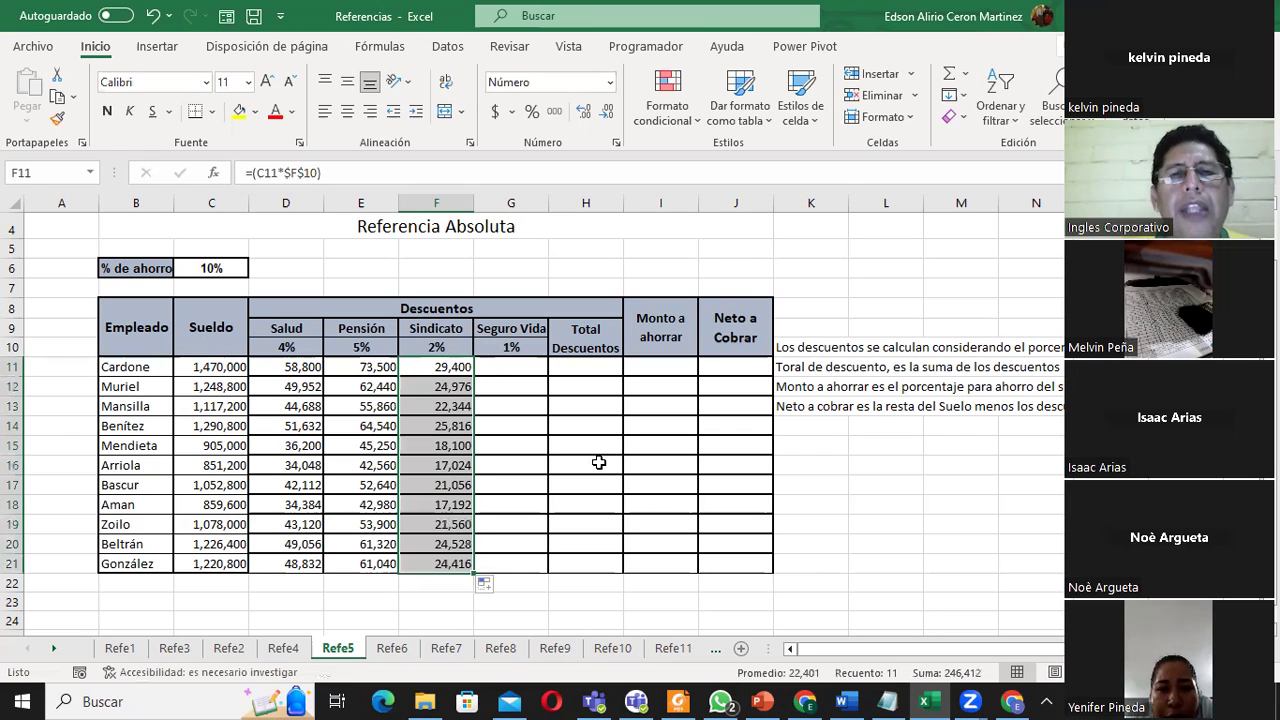
{"action": "left_click", "coordinate": [516, 366]}
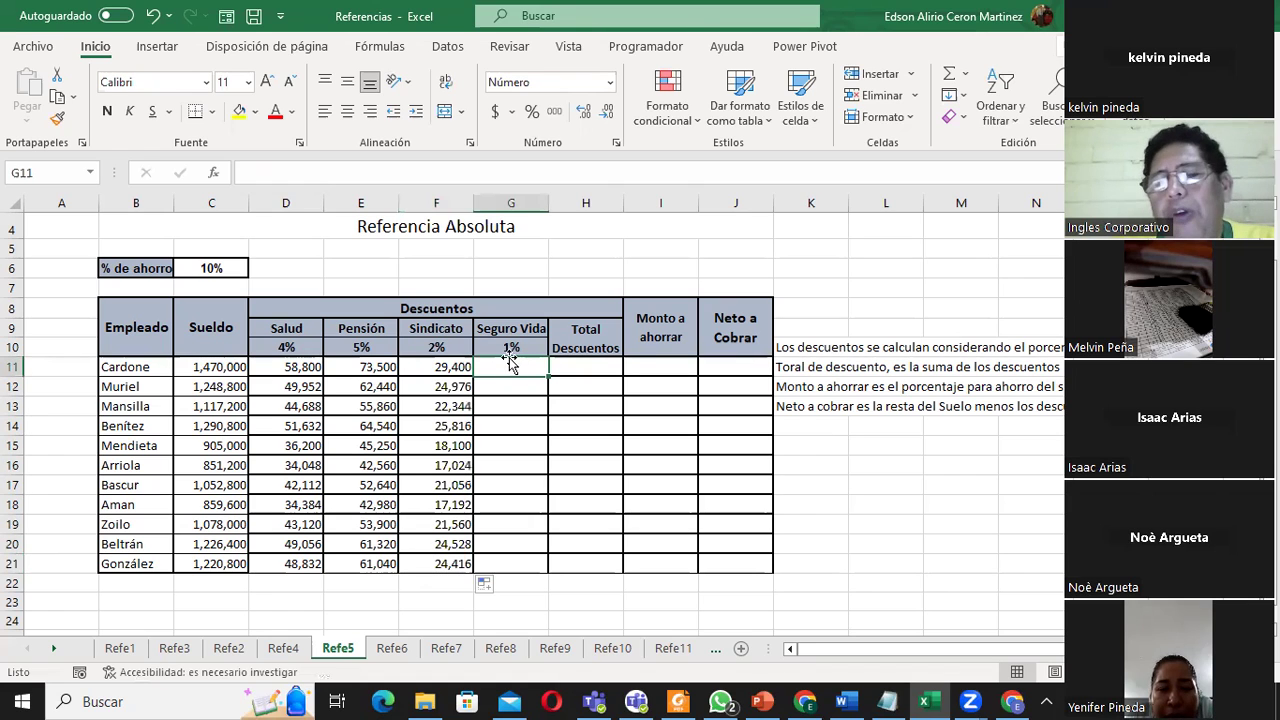
- Copy the Sindicato formula into G11 and edit it to =(C11*$G$10)
{"action": "left_click", "coordinate": [460, 370]}
{"action": "left_click_drag", "start_coordinate": [471, 376], "coordinate": [521, 376]}
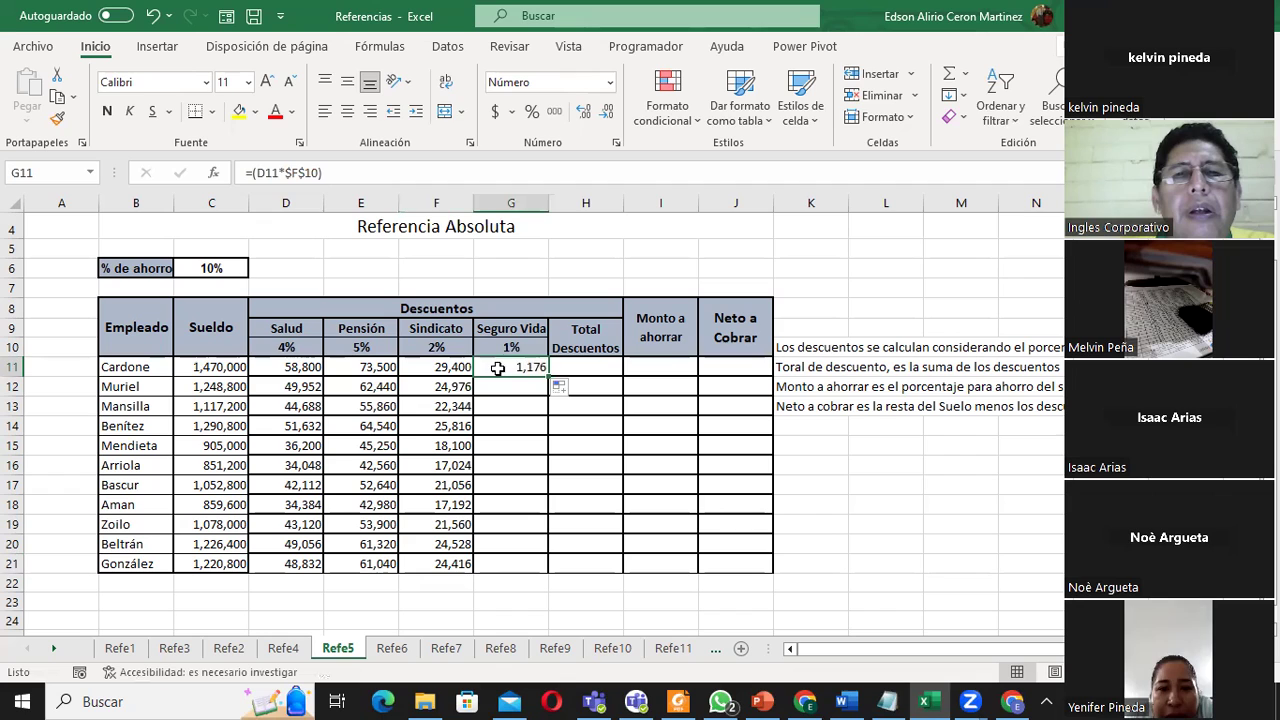
{"action": "double_click", "coordinate": [521, 368]}
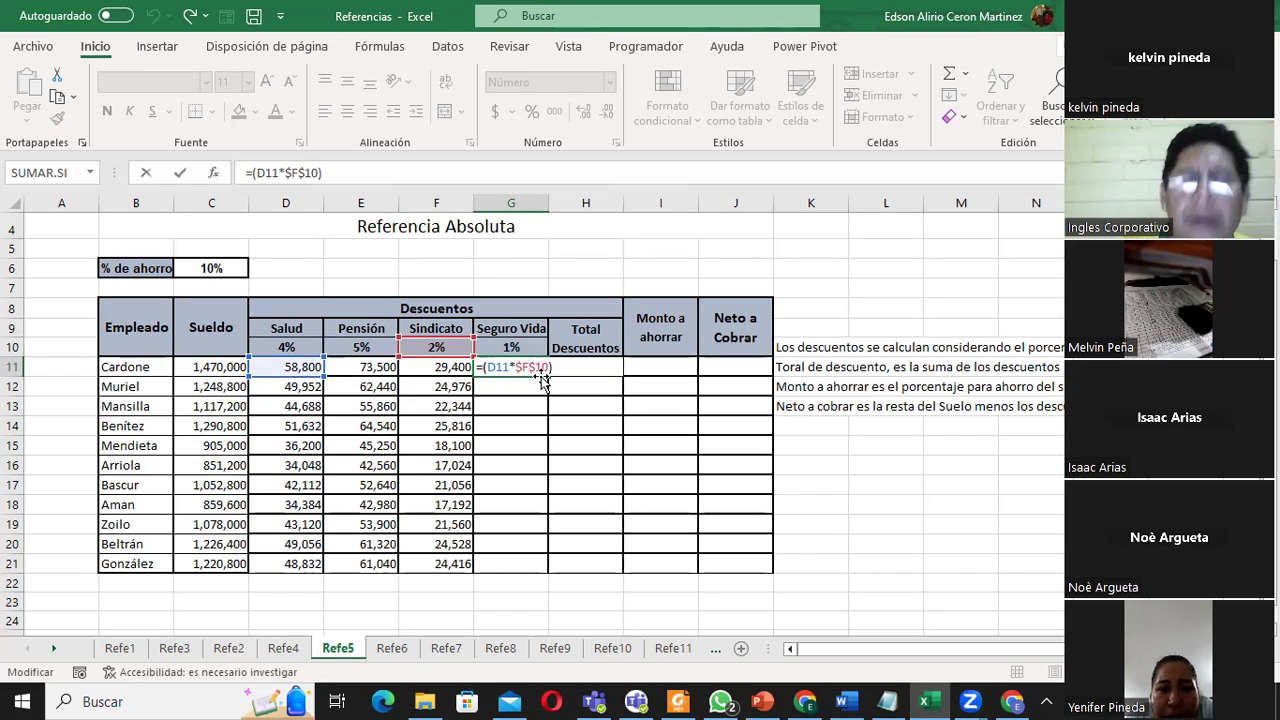
{"action": "key", "text": "Left"}
{"action": "key", "text": "Left"}
{"action": "key", "text": "Left"}
{"action": "key", "text": "BackSpace"}
{"action": "type", "text": "g"}
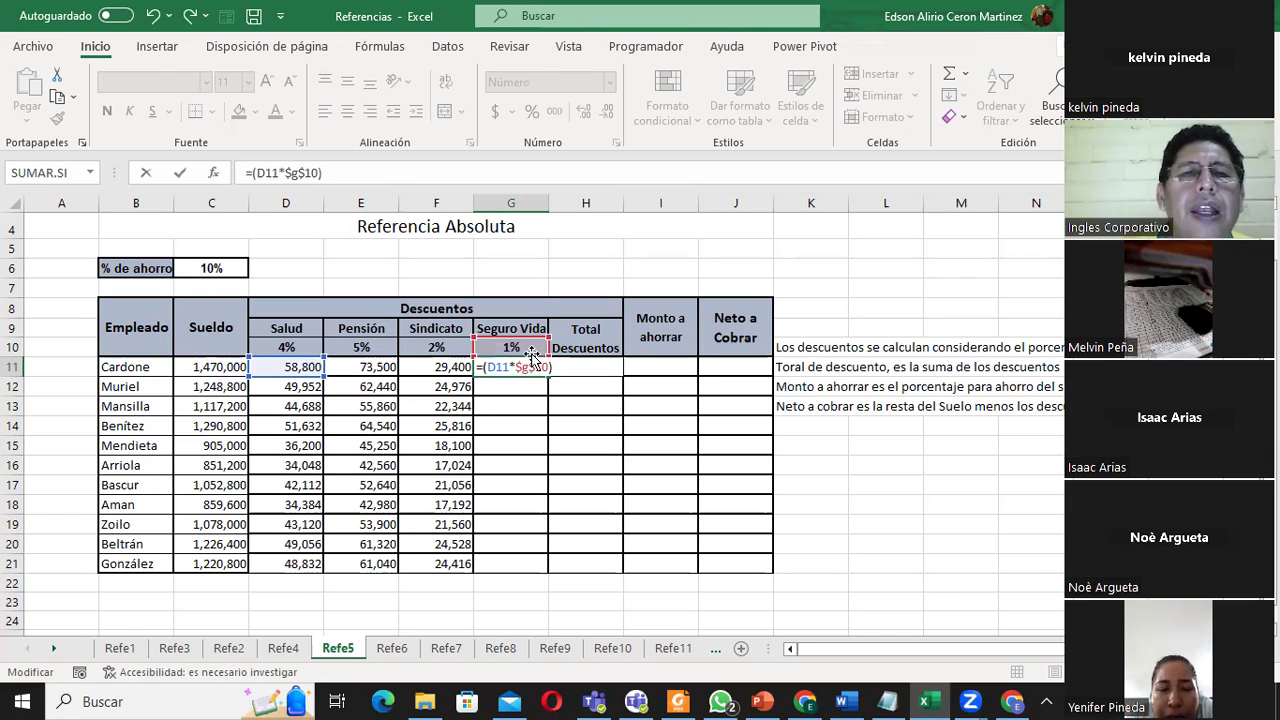
{"action": "key", "text": "Left"}
{"action": "key", "text": "Left"}
{"action": "key", "text": "Left"}
{"action": "key", "text": "BackSpace"}
{"action": "type", "text": "c"}
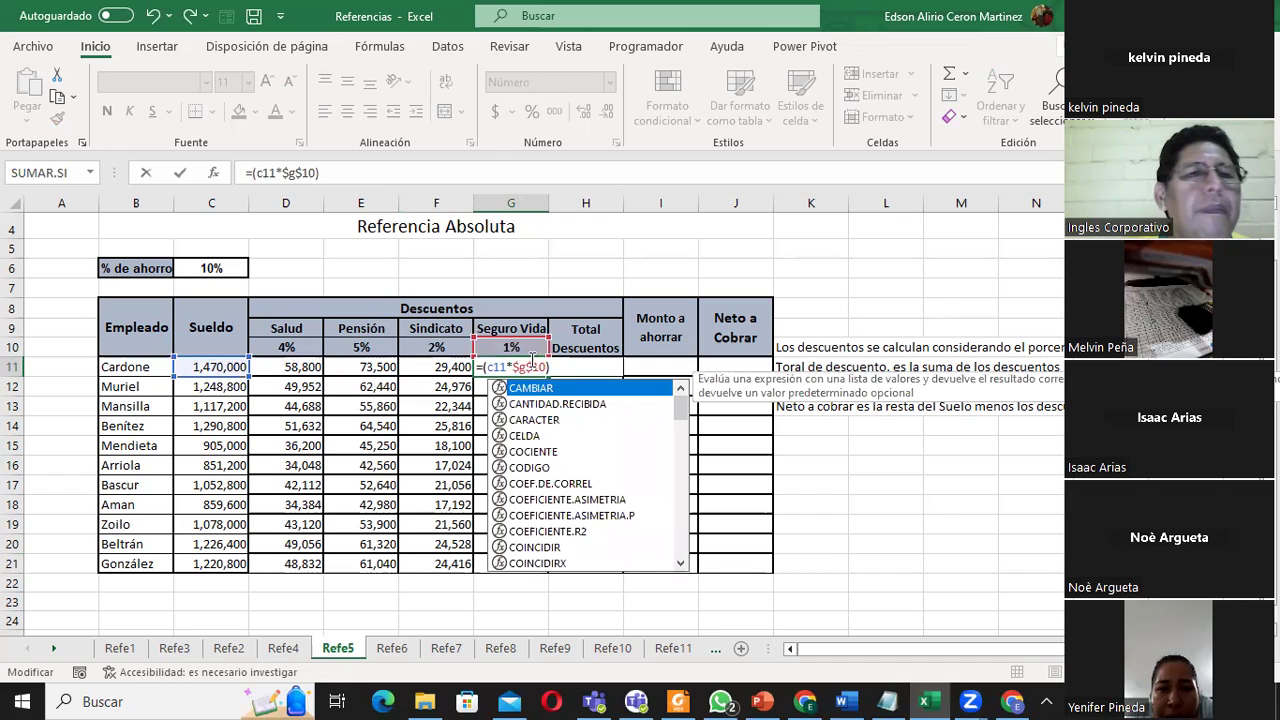
{"action": "key", "text": "Return"}
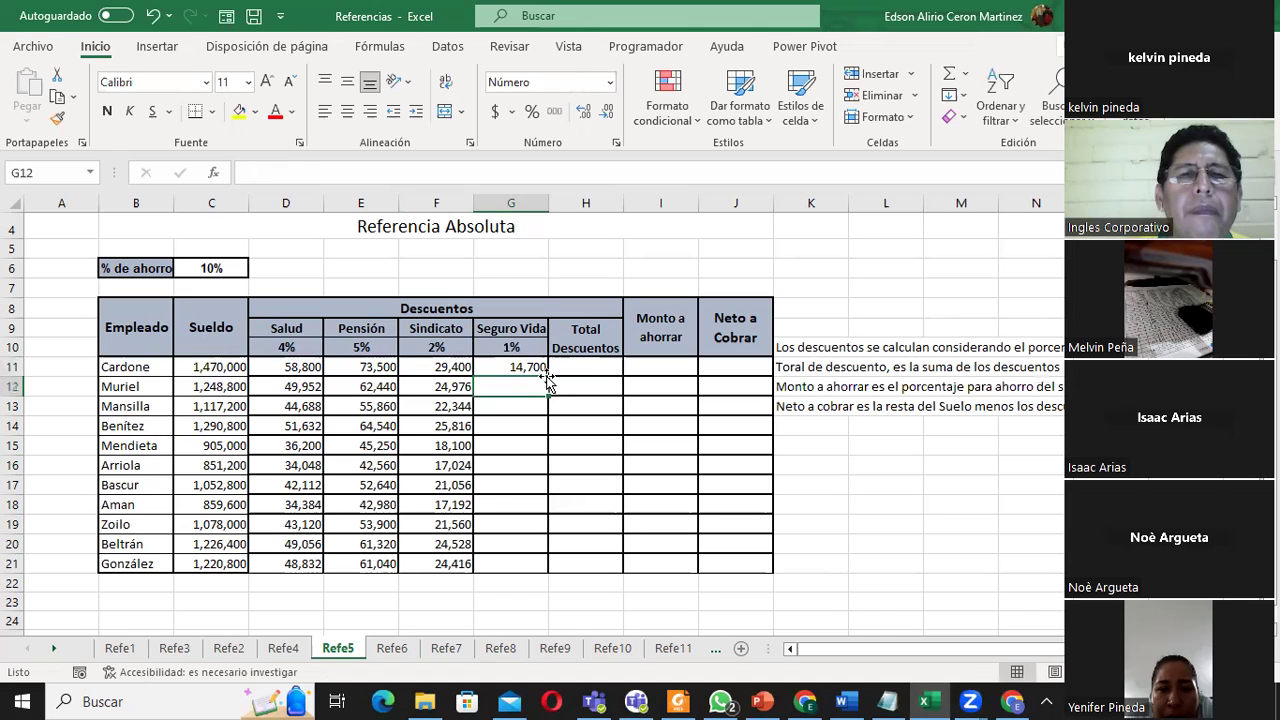
- Fill the G11 Seguro Vida formula down to G21
{"action": "left_click", "coordinate": [558, 367]}
{"action": "left_click", "coordinate": [529, 368]}
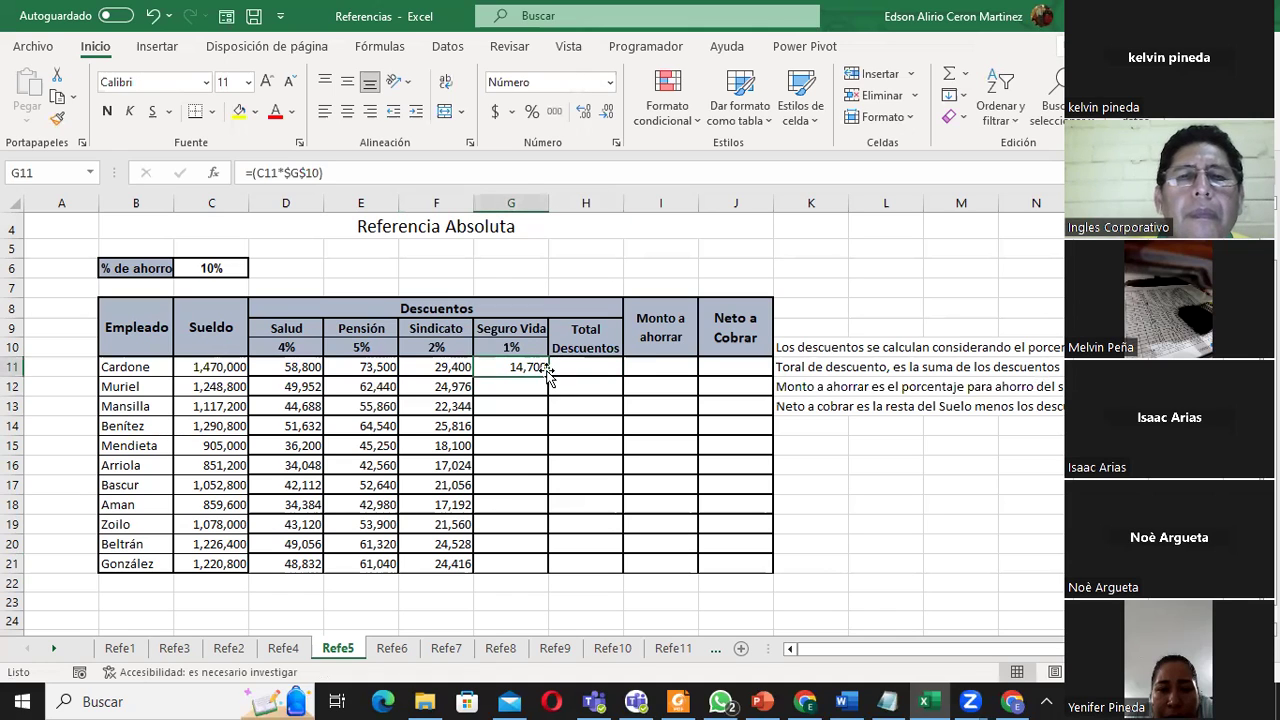
{"action": "left_click_drag", "start_coordinate": [548, 375], "coordinate": [548, 570]}
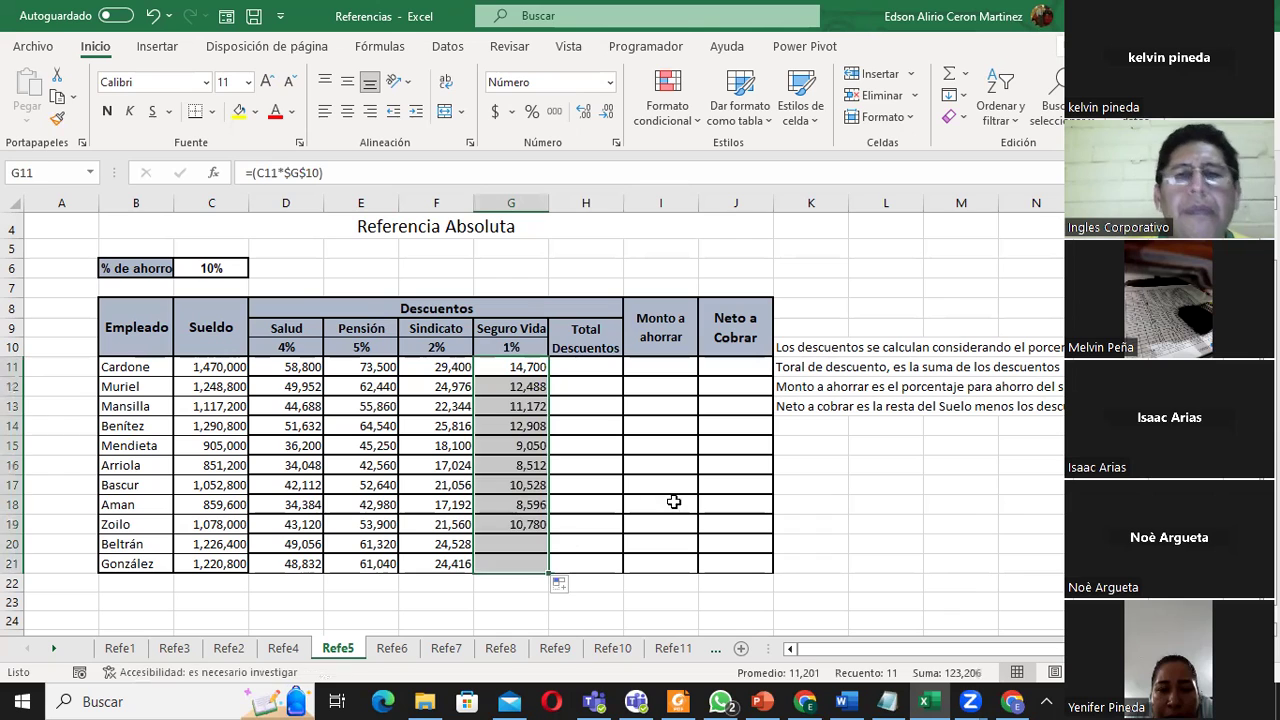
{"action": "left_click", "coordinate": [576, 366]}
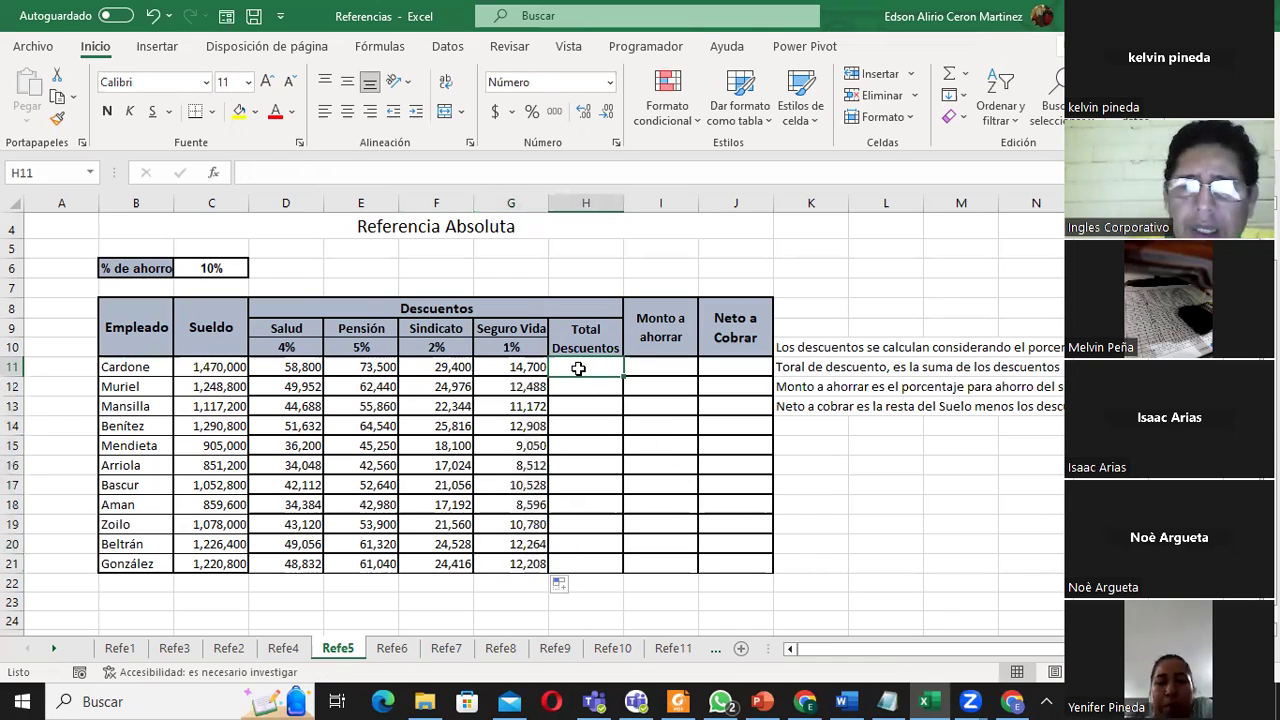
- Enter =(D11+E11+F11+G11) in H11 and fill it down to H21
{"action": "type", "text": "=("}
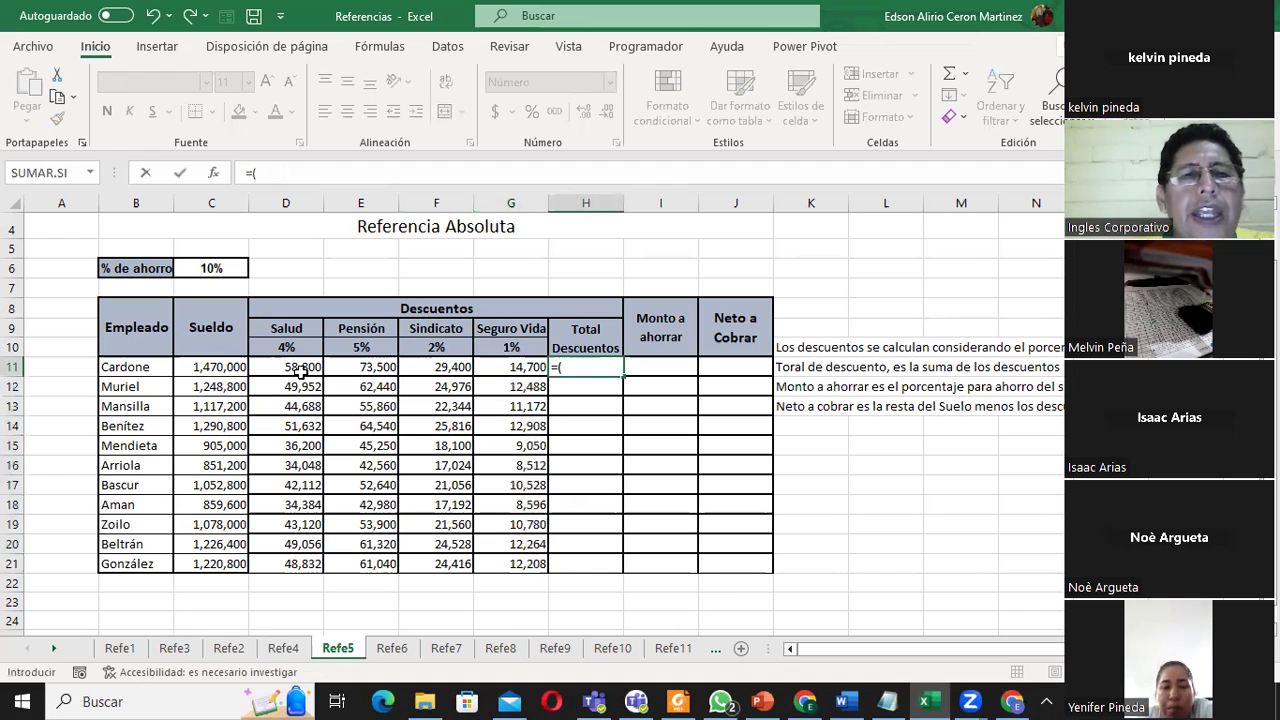
{"action": "left_click", "coordinate": [285, 366]}
{"action": "type", "text": "+"}
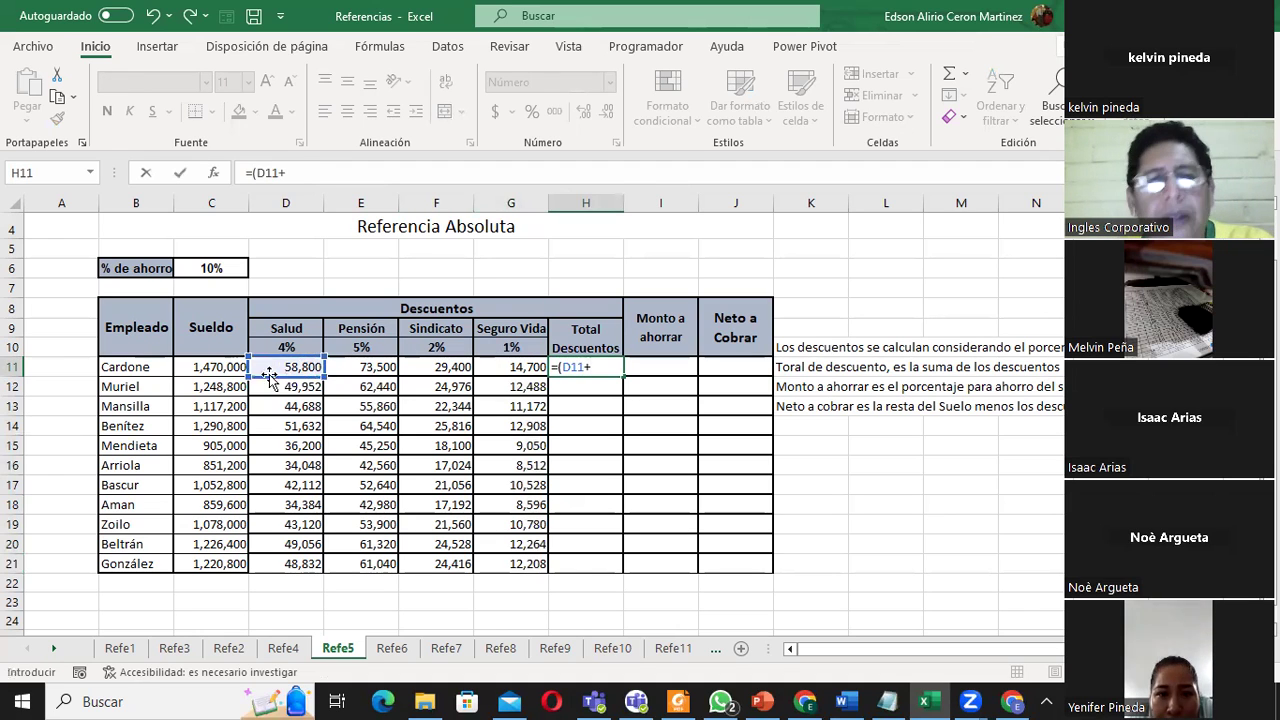
{"action": "left_click", "coordinate": [360, 366]}
{"action": "type", "text": "+"}
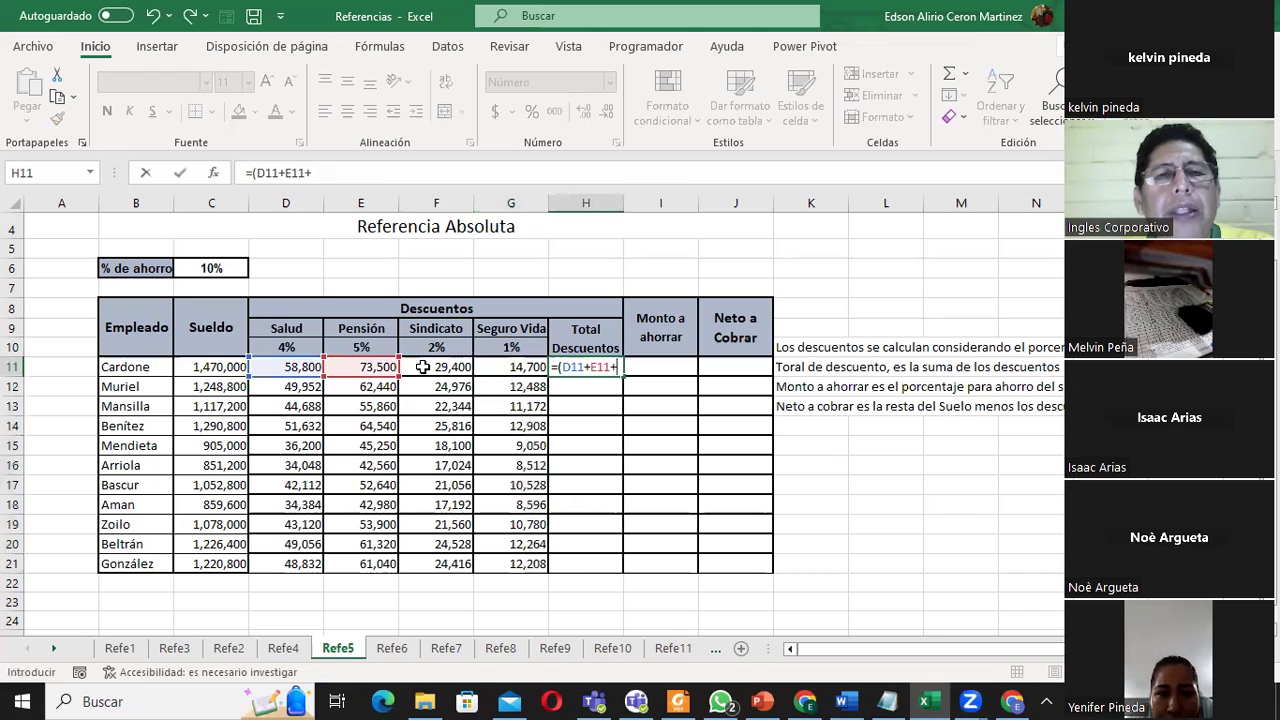
{"action": "left_click", "coordinate": [422, 367]}
{"action": "type", "text": "+"}
{"action": "left_click", "coordinate": [500, 366]}
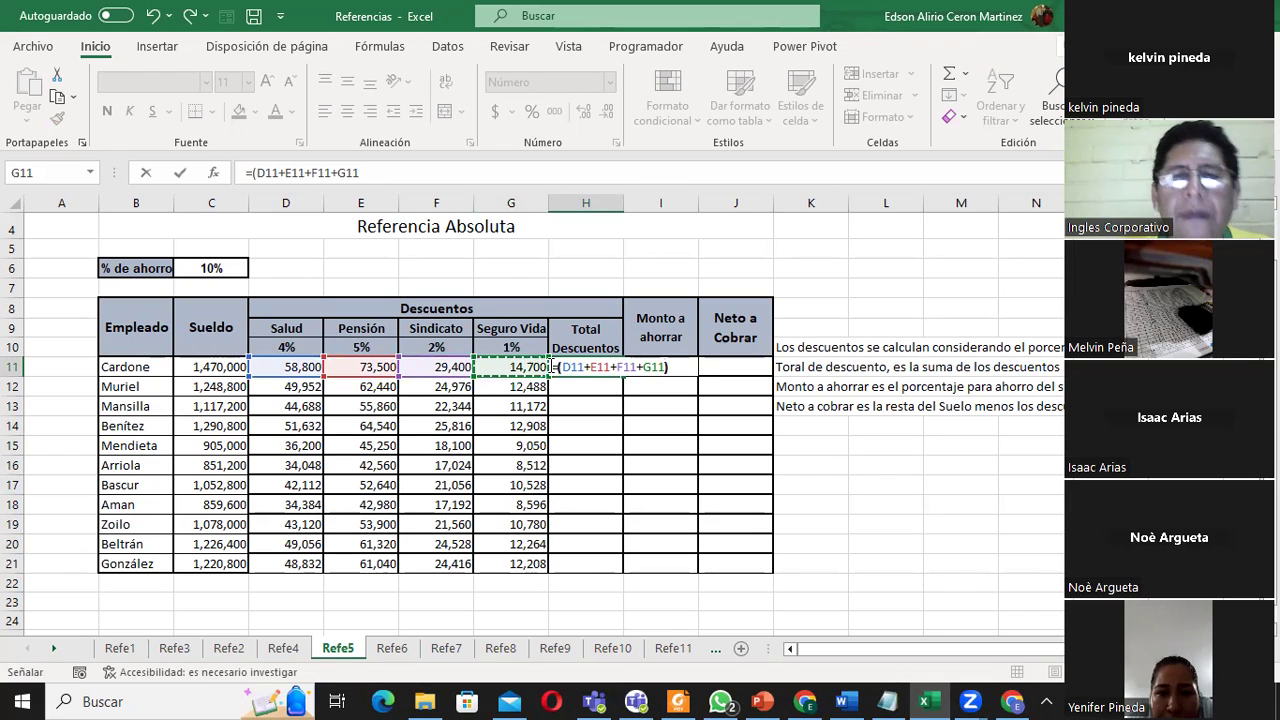
{"action": "key", "text": "Return"}
{"action": "left_click", "coordinate": [600, 367]}
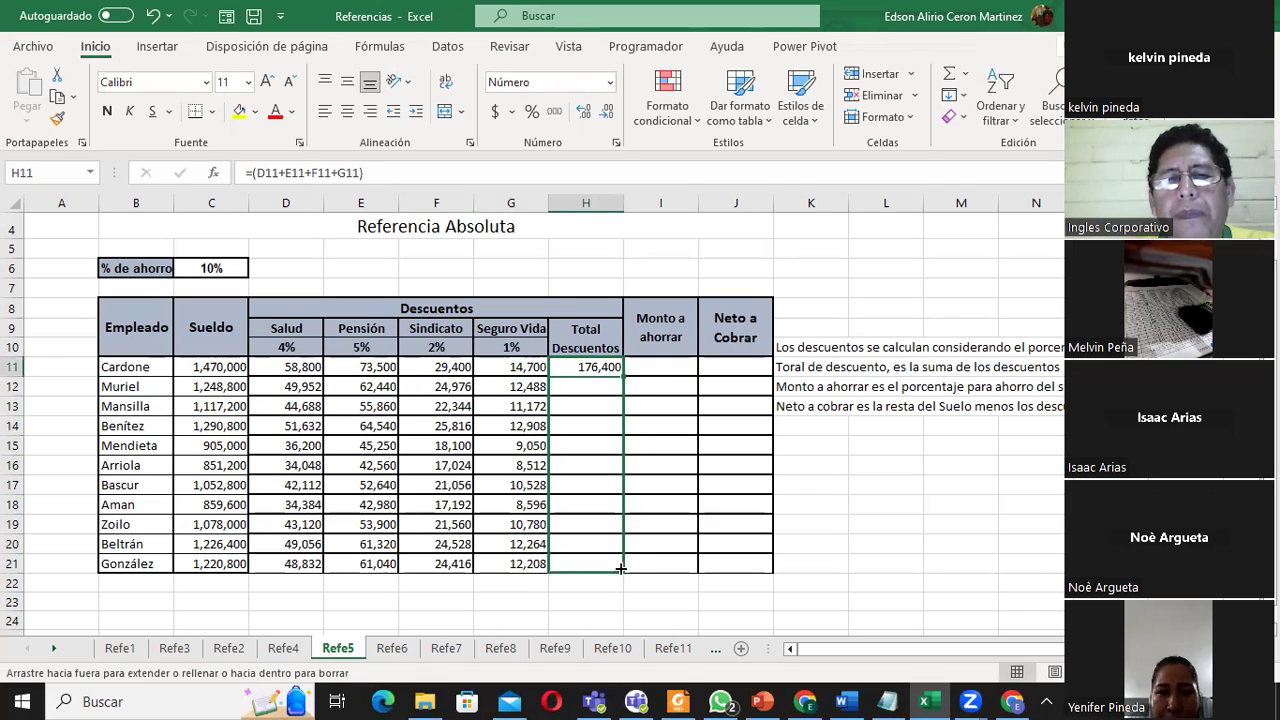
{"action": "left_click_drag", "start_coordinate": [623, 374], "coordinate": [622, 572]}
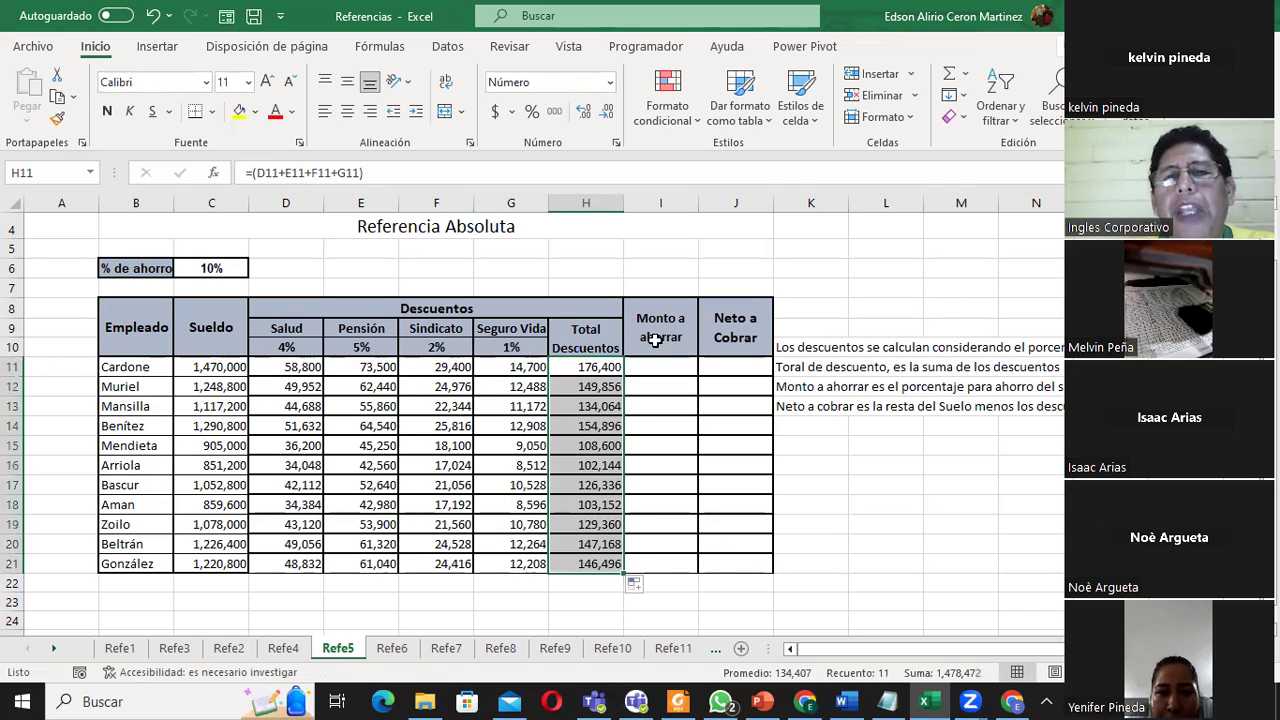
{"action": "left_click", "coordinate": [203, 366]}
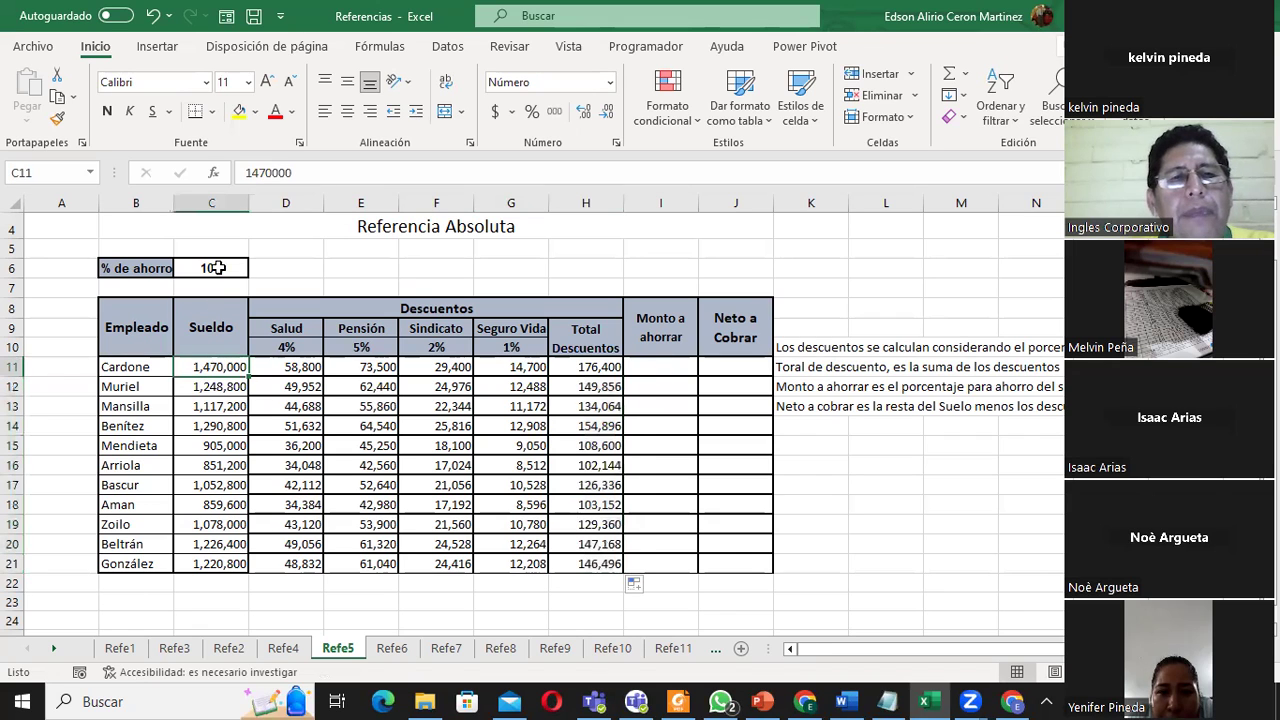
- Enter =(C11*$C$6) in I11 and fill it down to I21
{"action": "left_click", "coordinate": [215, 268]}
{"action": "double_click", "coordinate": [655, 366]}
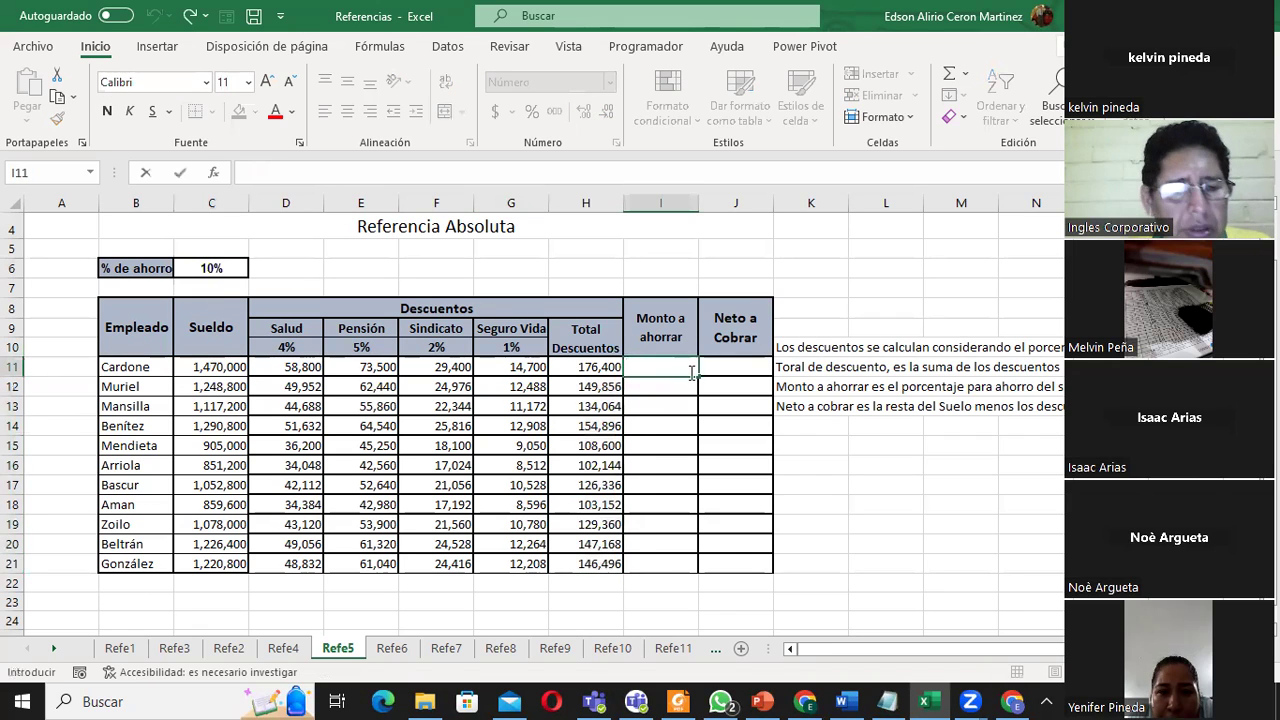
{"action": "type", "text": "=("}
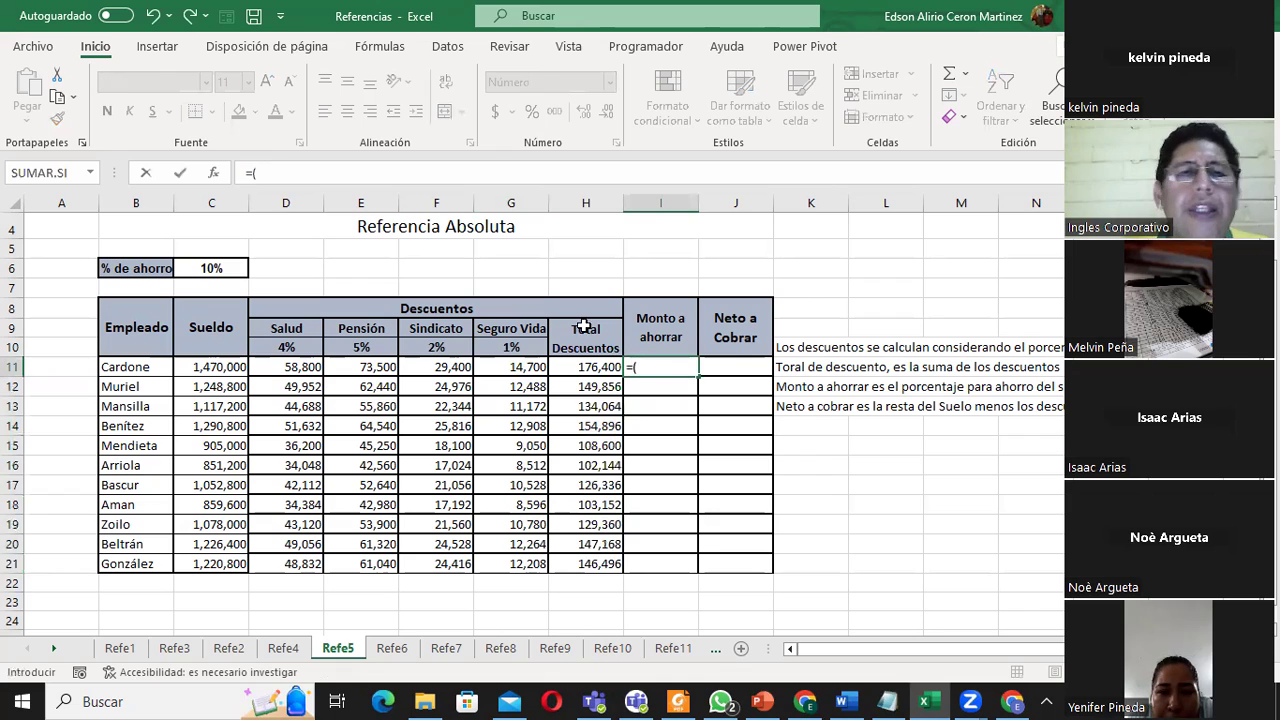
{"action": "left_click", "coordinate": [211, 367]}
{"action": "type", "text": "*"}
{"action": "left_click", "coordinate": [220, 268]}
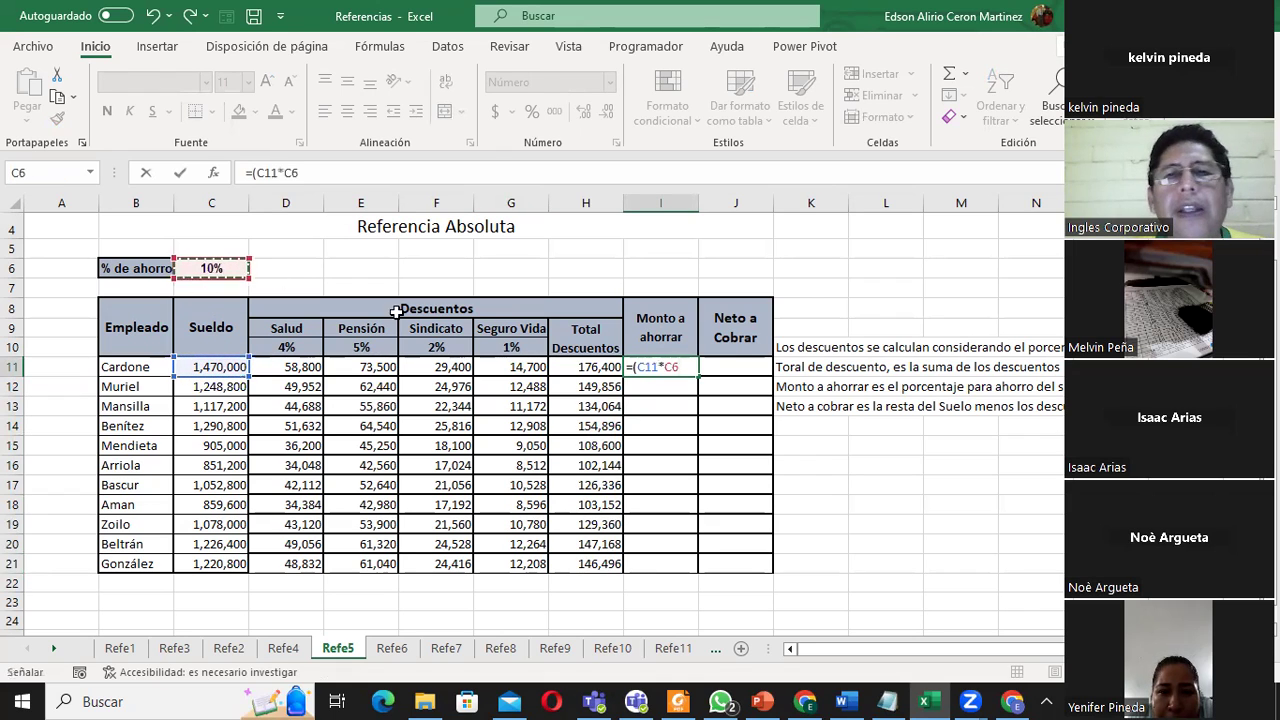
{"action": "left_click", "coordinate": [668, 367]}
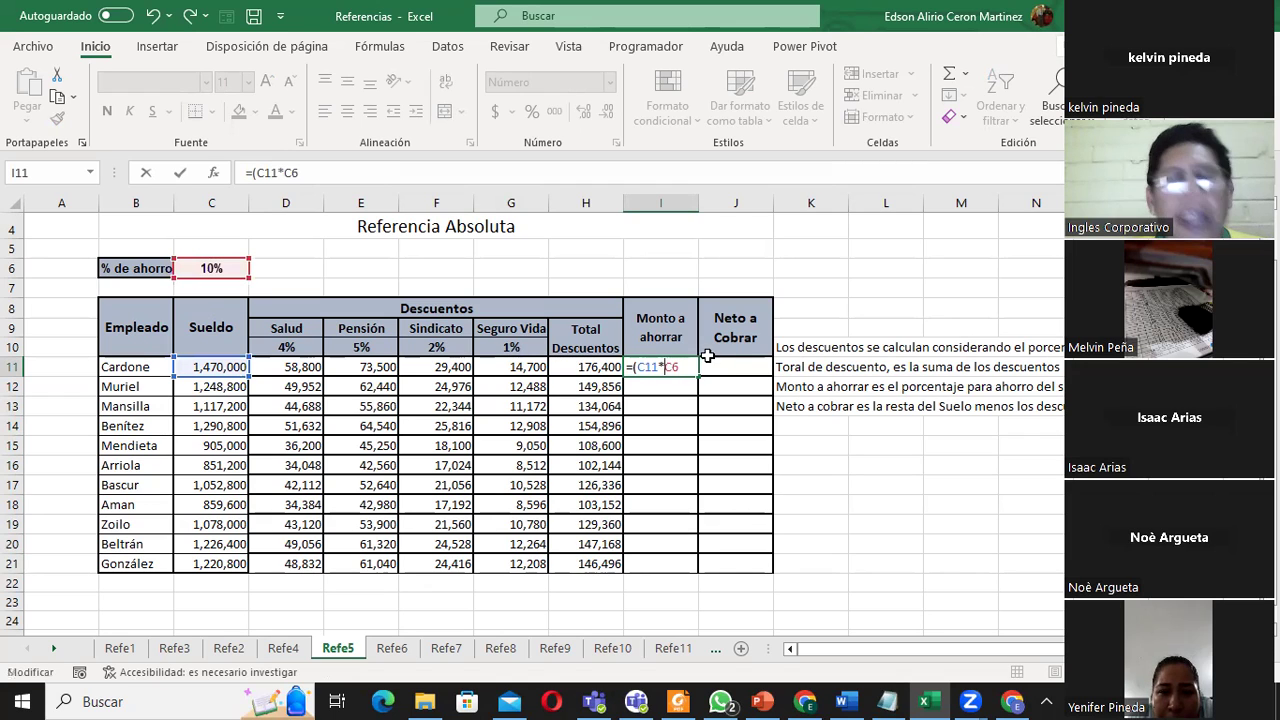
{"action": "type", "text": "$C"}
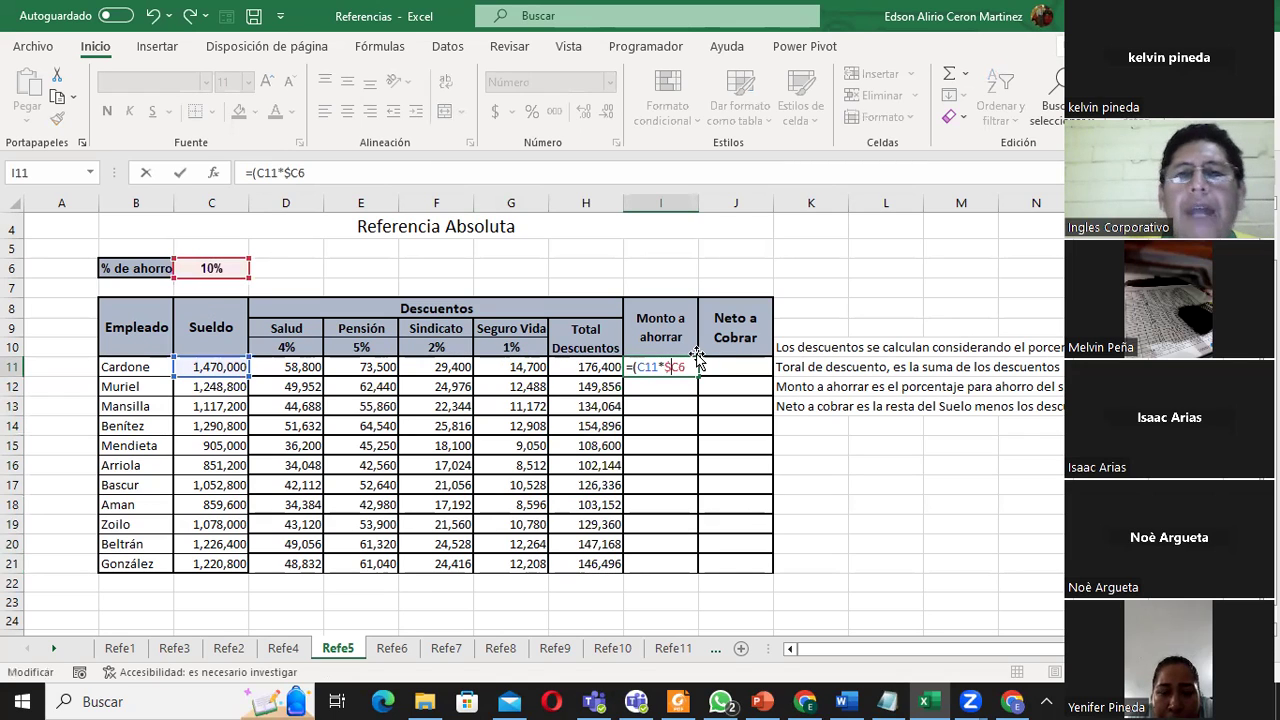
{"action": "type", "text": "$6"}
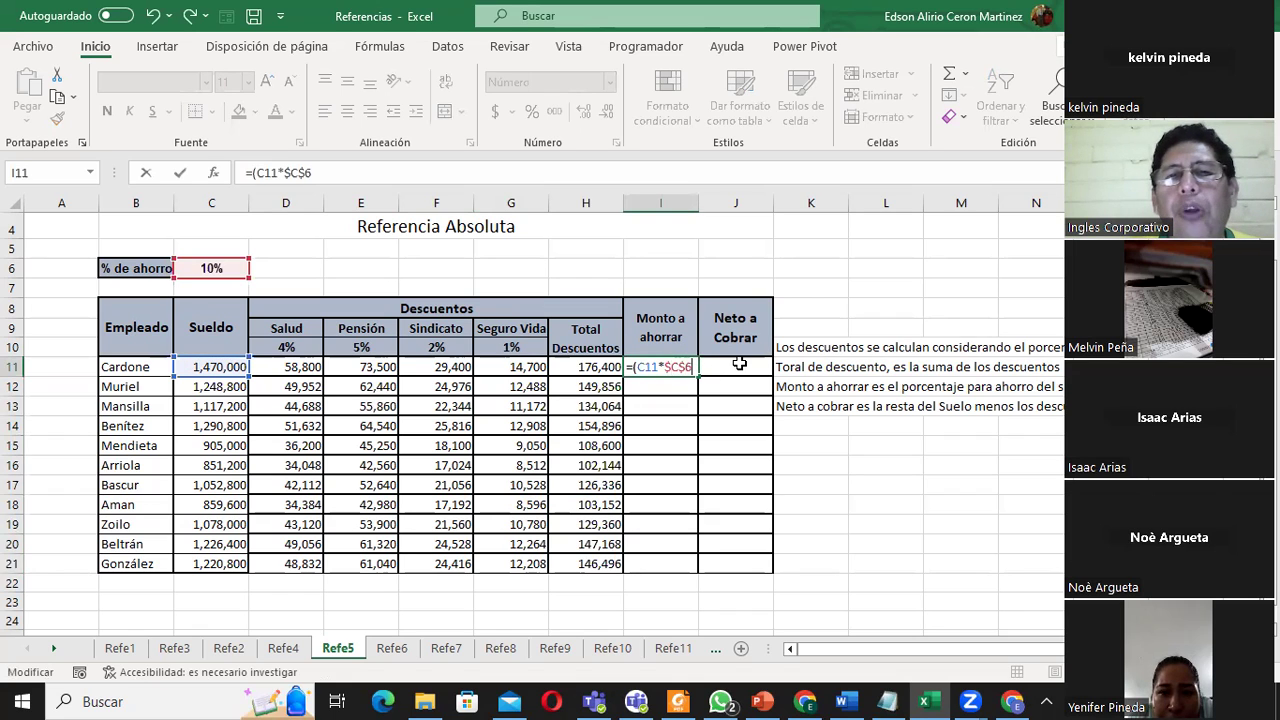
{"action": "type", "text": ")"}
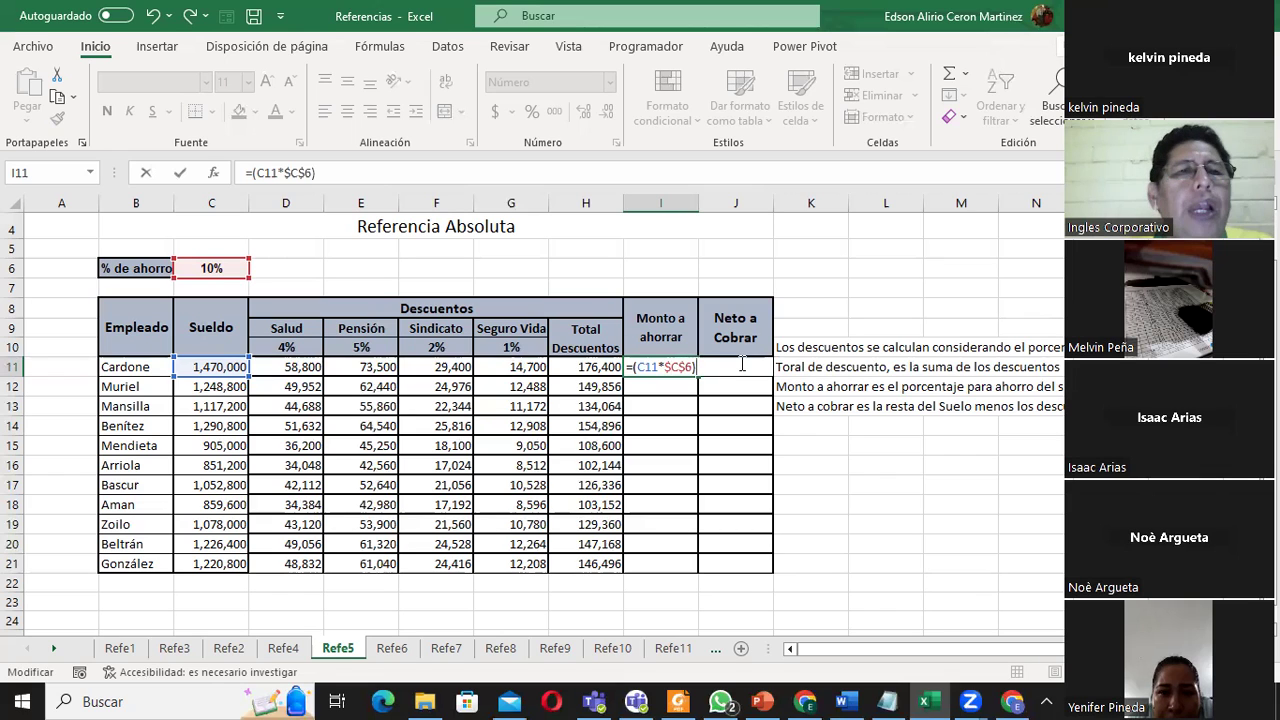
{"action": "key", "text": "Return"}
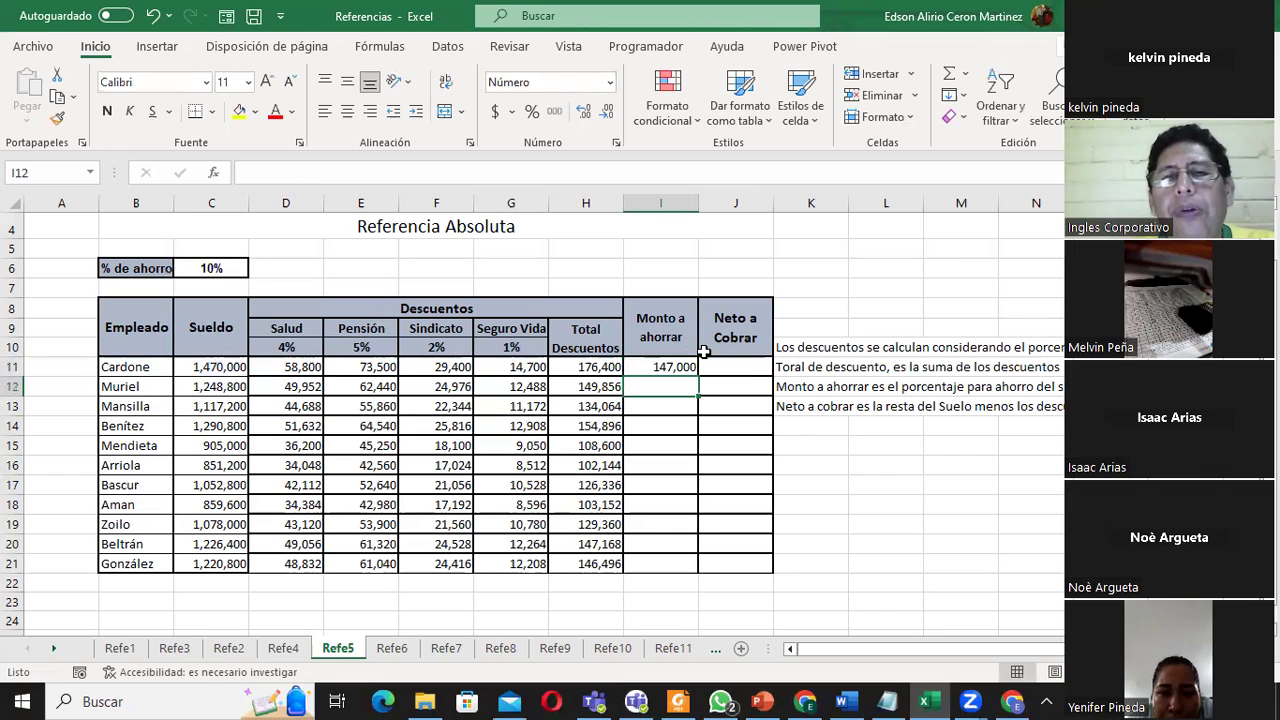
{"action": "left_click", "coordinate": [668, 368]}
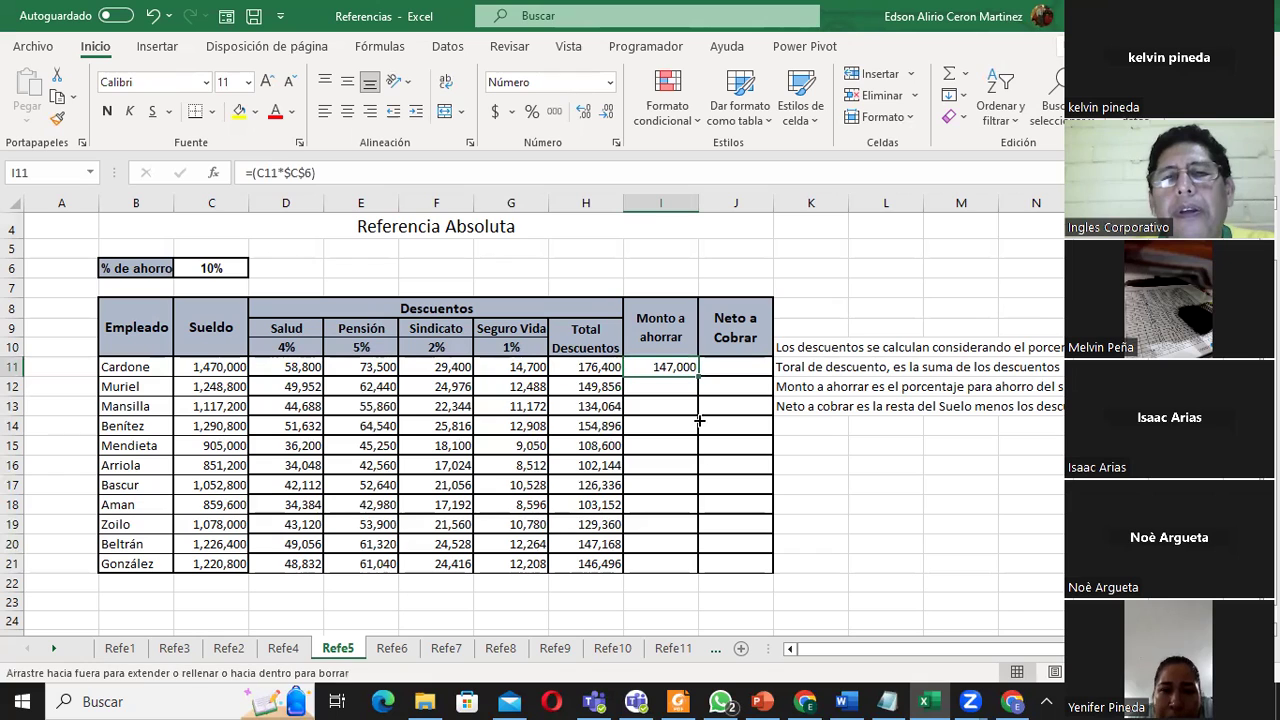
{"action": "left_click_drag", "start_coordinate": [698, 375], "coordinate": [700, 570]}
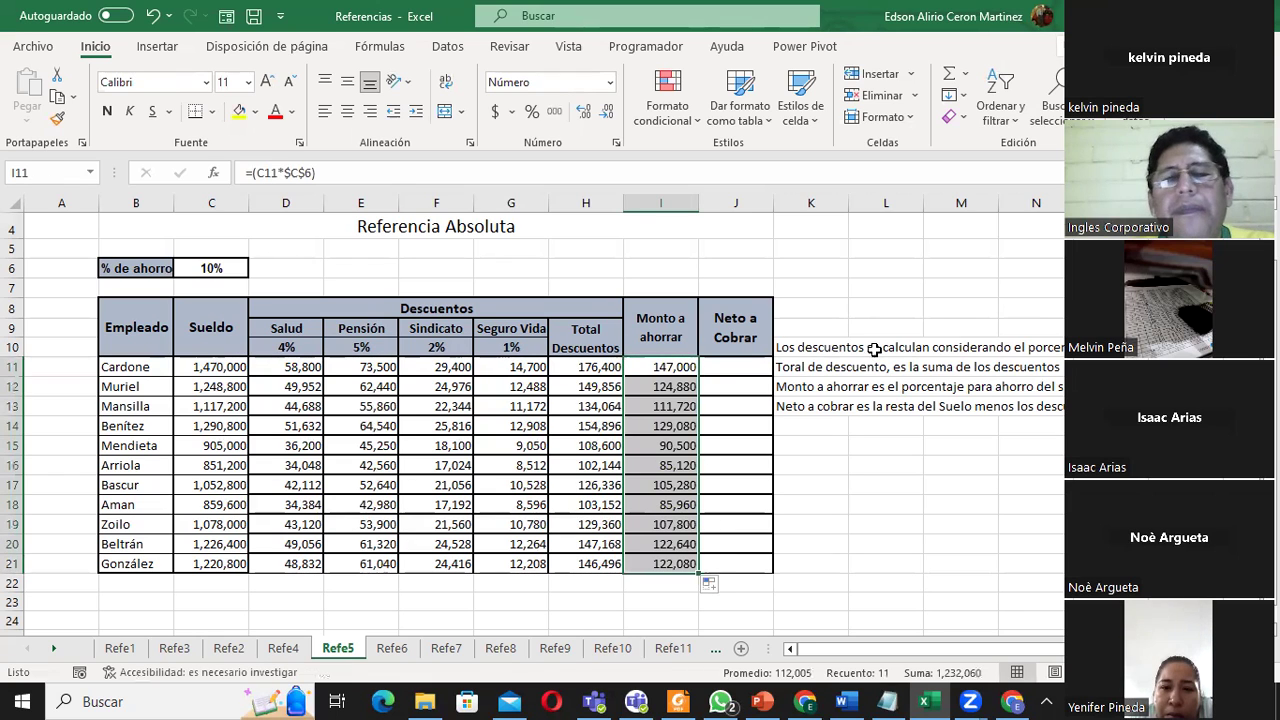
{"action": "left_click", "coordinate": [733, 368]}
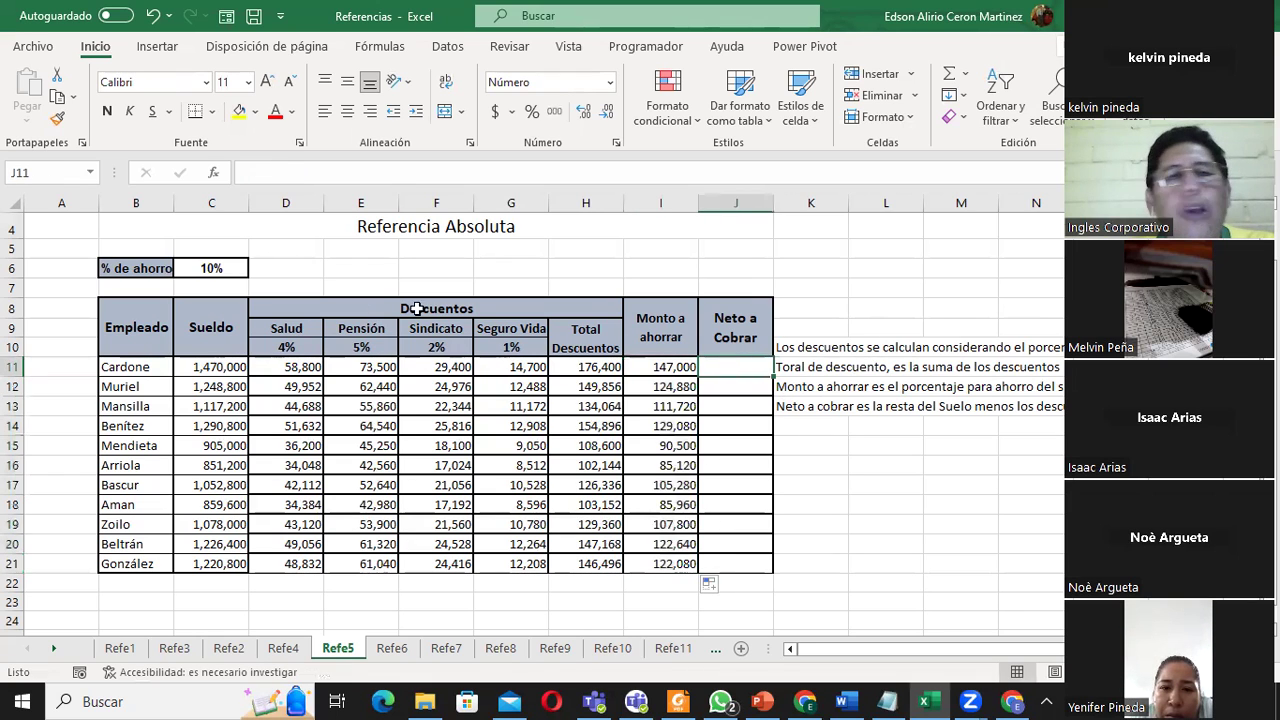
- Enter =(C11-H11-I11) in J11 to compute Cardone's net pay
{"action": "left_click", "coordinate": [207, 364]}
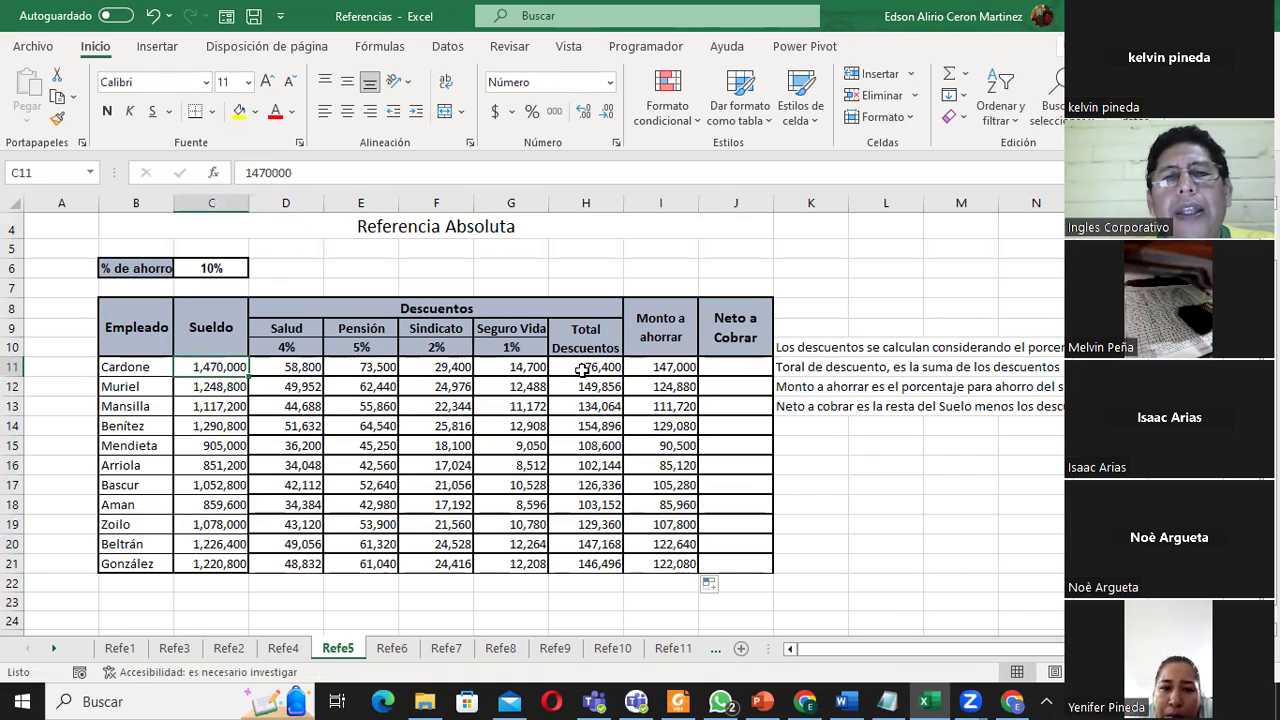
{"action": "left_click", "coordinate": [583, 369]}
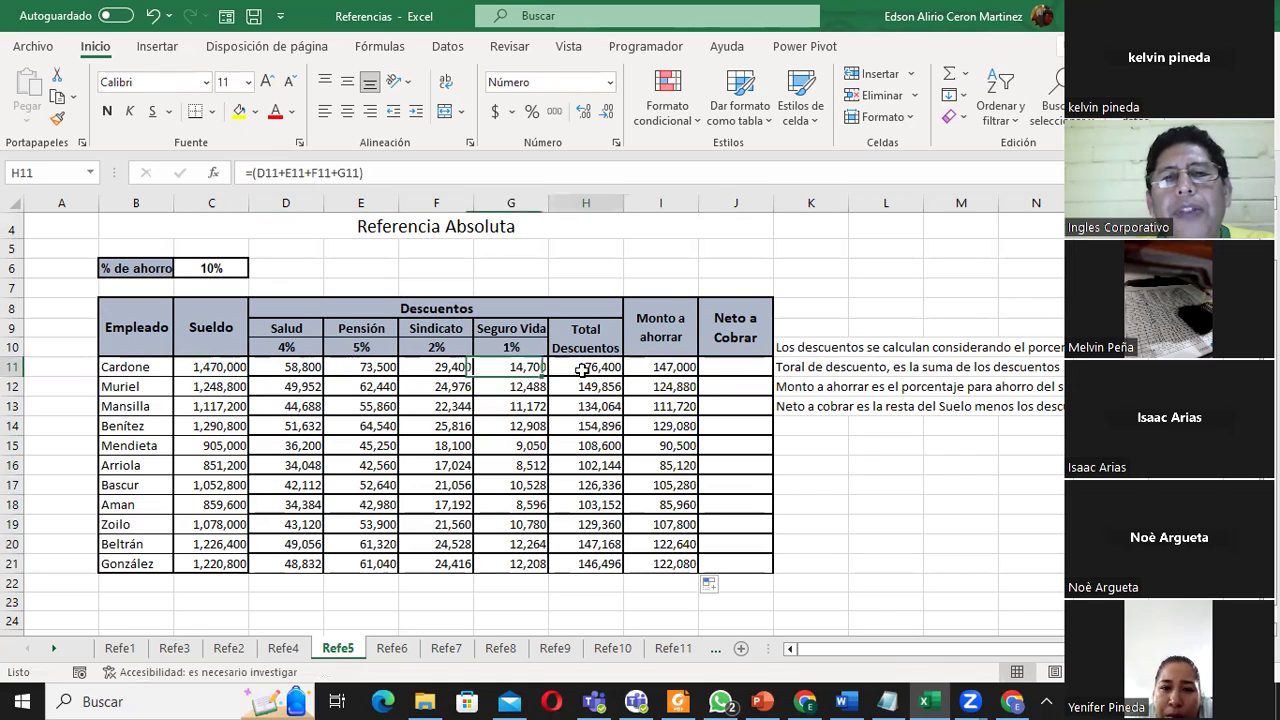
{"action": "left_click", "coordinate": [673, 368]}
{"action": "double_click", "coordinate": [720, 367]}
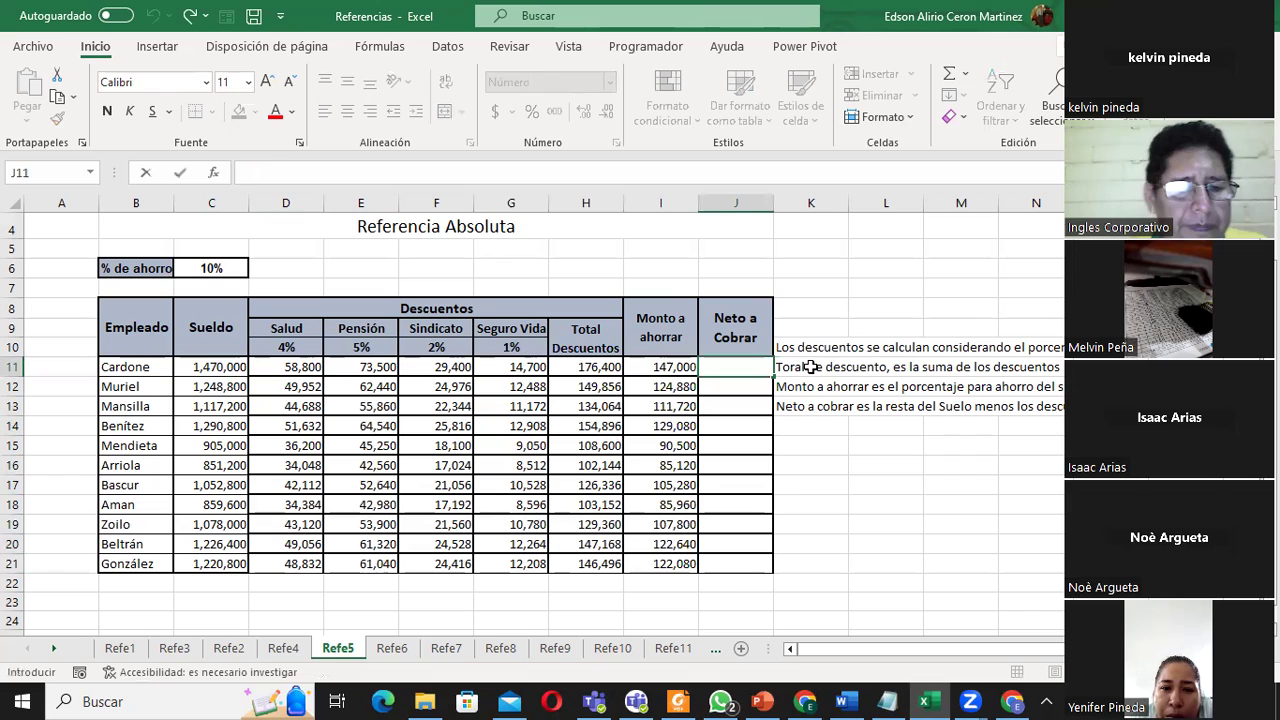
{"action": "type", "text": "=("}
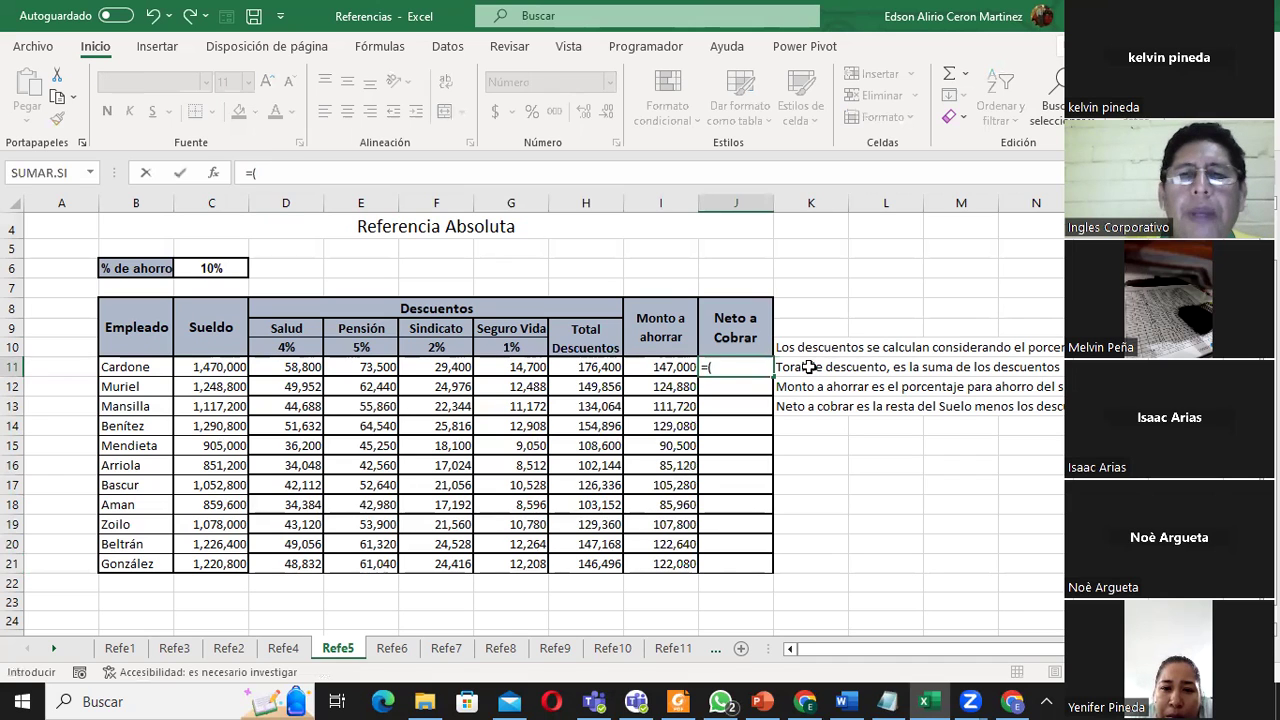
{"action": "left_click", "coordinate": [209, 366]}
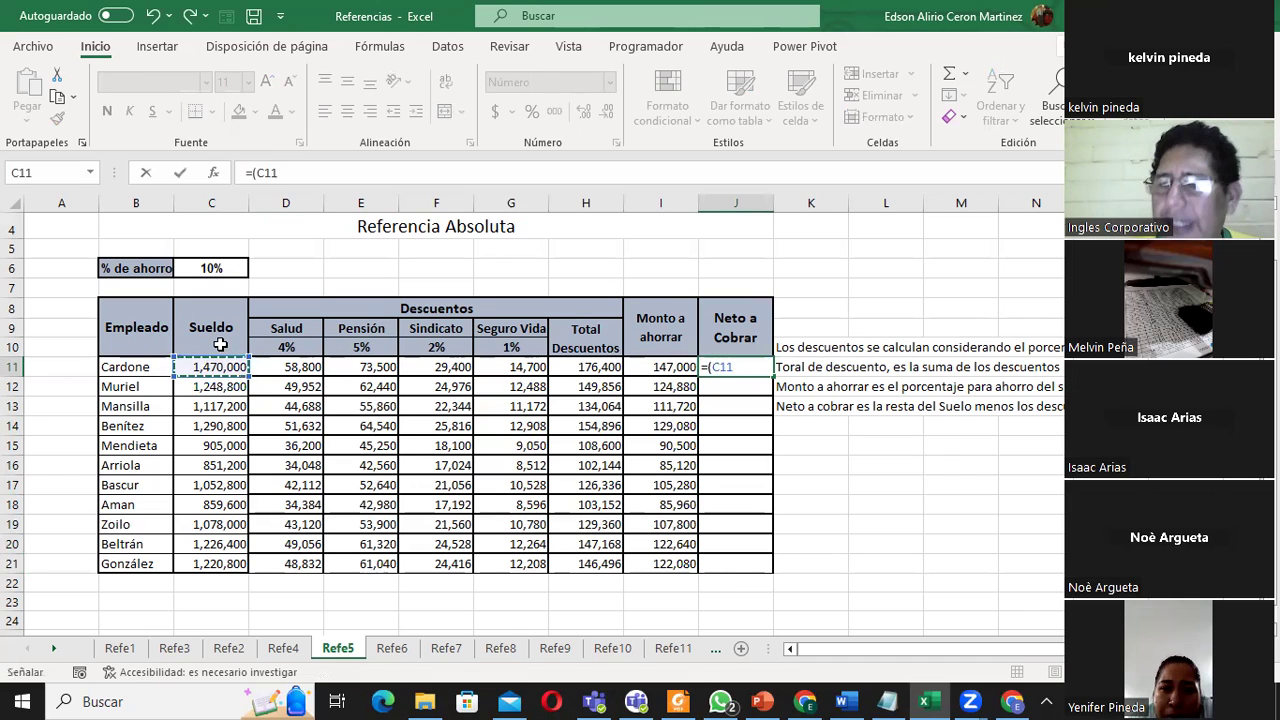
{"action": "type", "text": "-"}
{"action": "left_click", "coordinate": [575, 368]}
{"action": "type", "text": "-"}
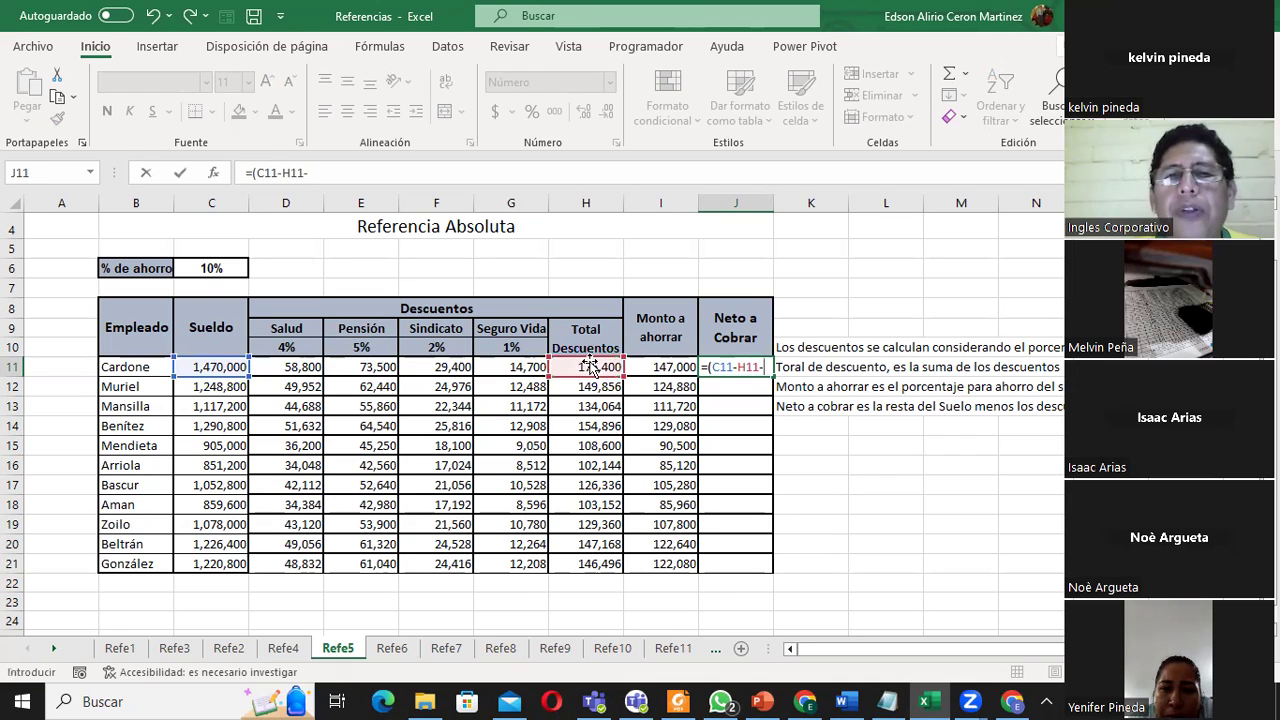
{"action": "left_click", "coordinate": [662, 366]}
{"action": "type", "text": ")"}
{"action": "key", "text": "Return"}
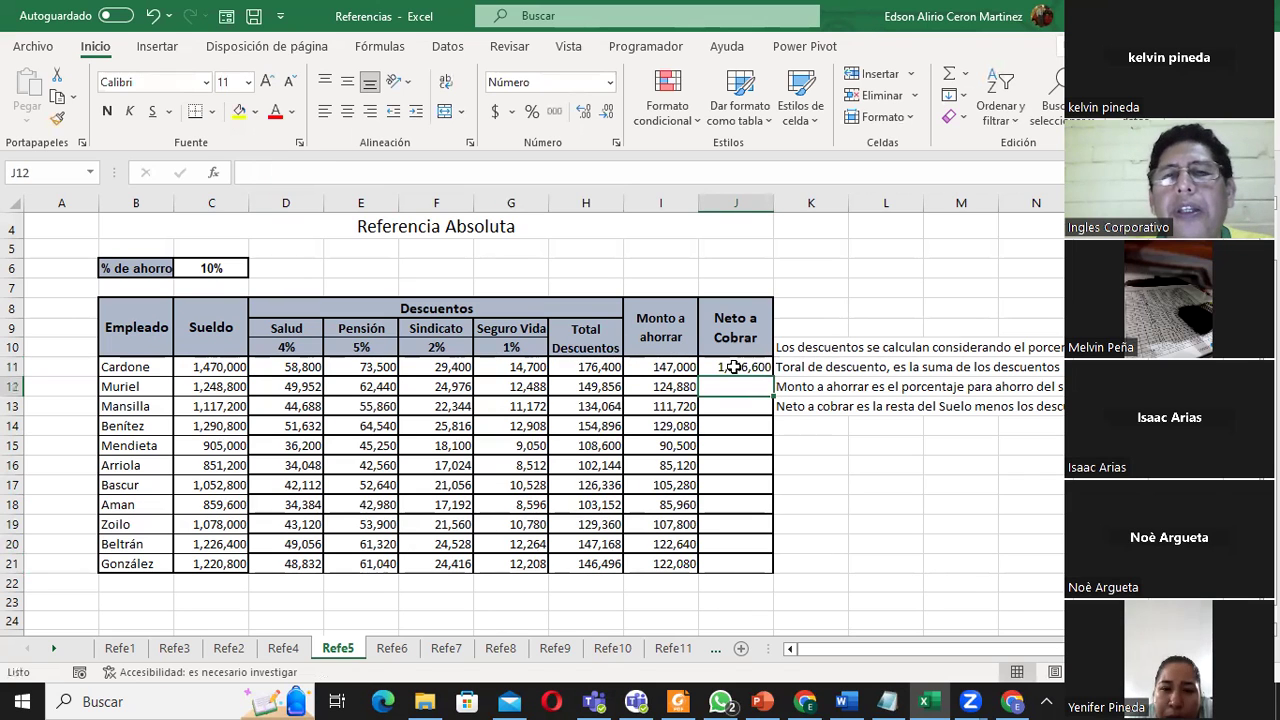
- Copy the J11 net pay formula down to J21, then check I11's $C$6 savings formula
{"action": "left_click", "coordinate": [737, 366]}
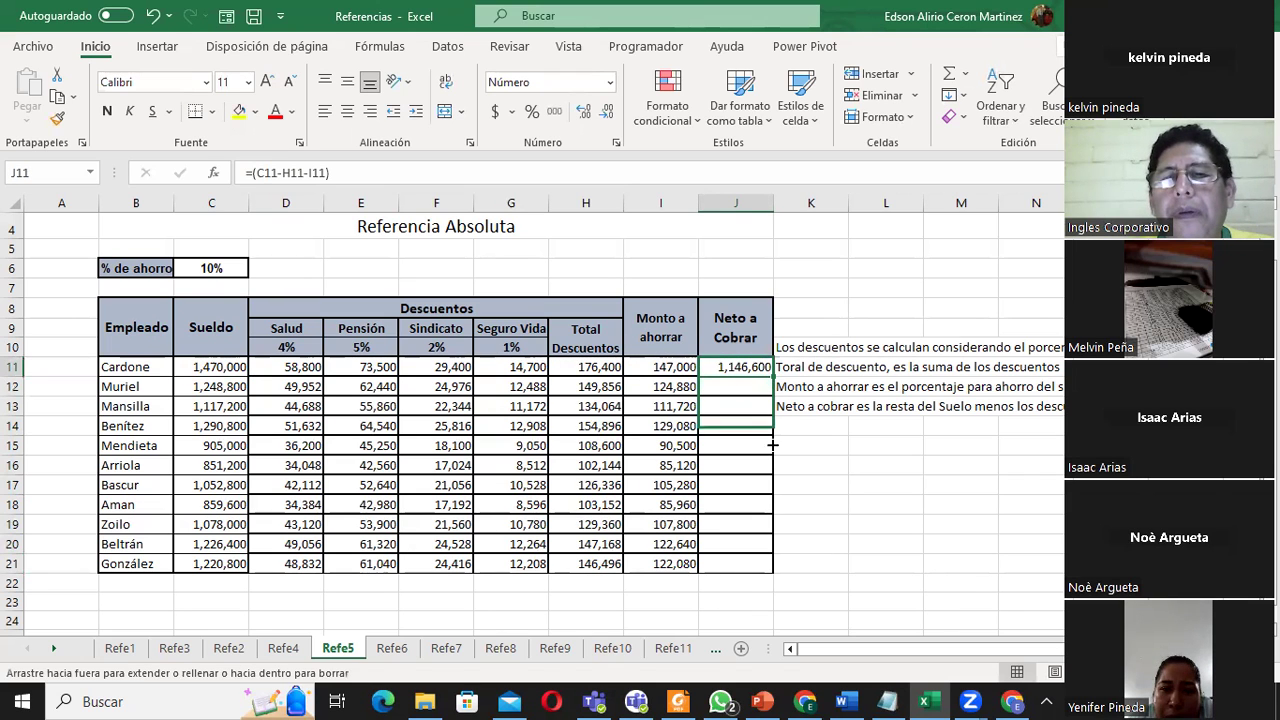
{"action": "left_click_drag", "start_coordinate": [771, 375], "coordinate": [772, 566]}
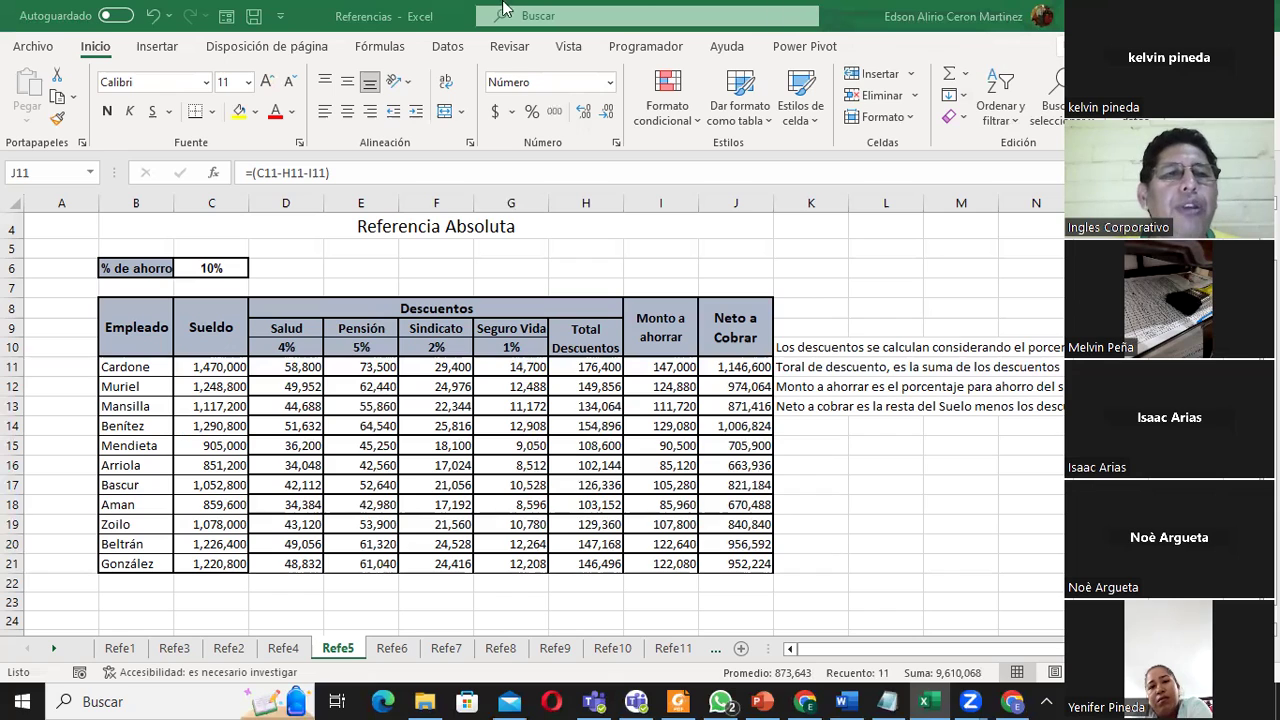
{"action": "left_click", "coordinate": [654, 366]}
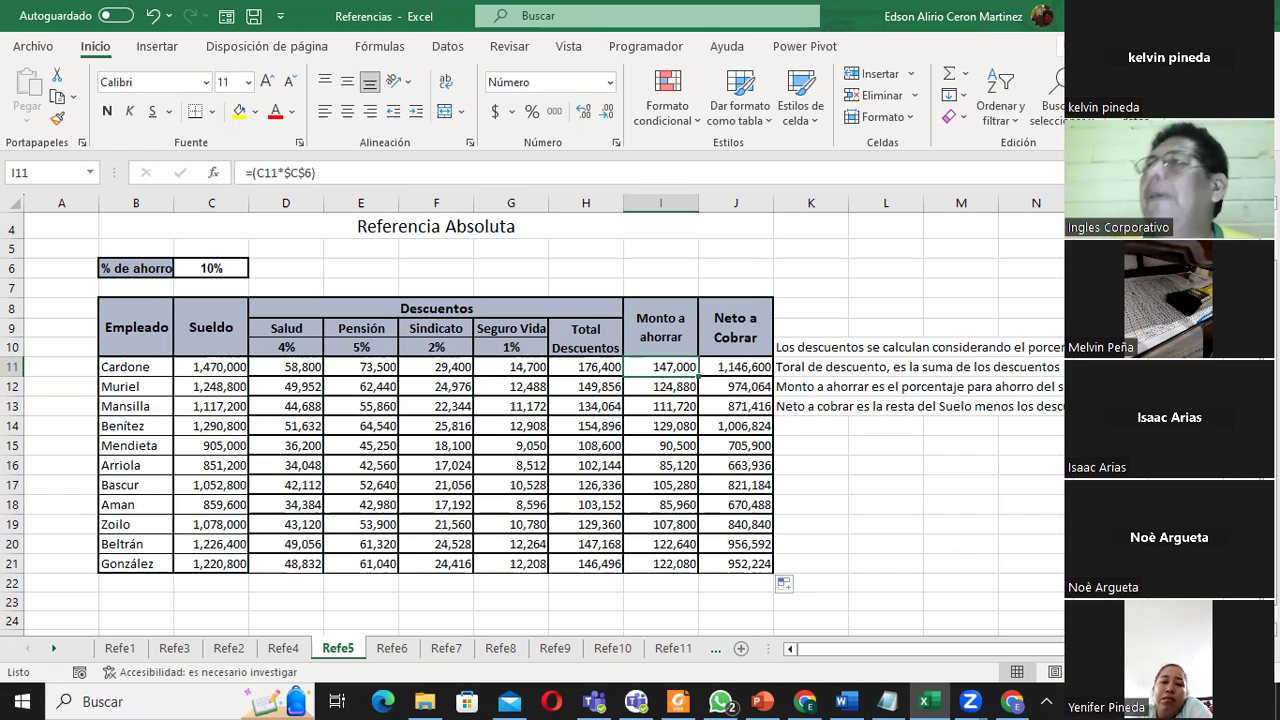
- Switch from Excel to the Chrome browser with Alt+Tab
{"action": "key", "text": "alt+Tab"}
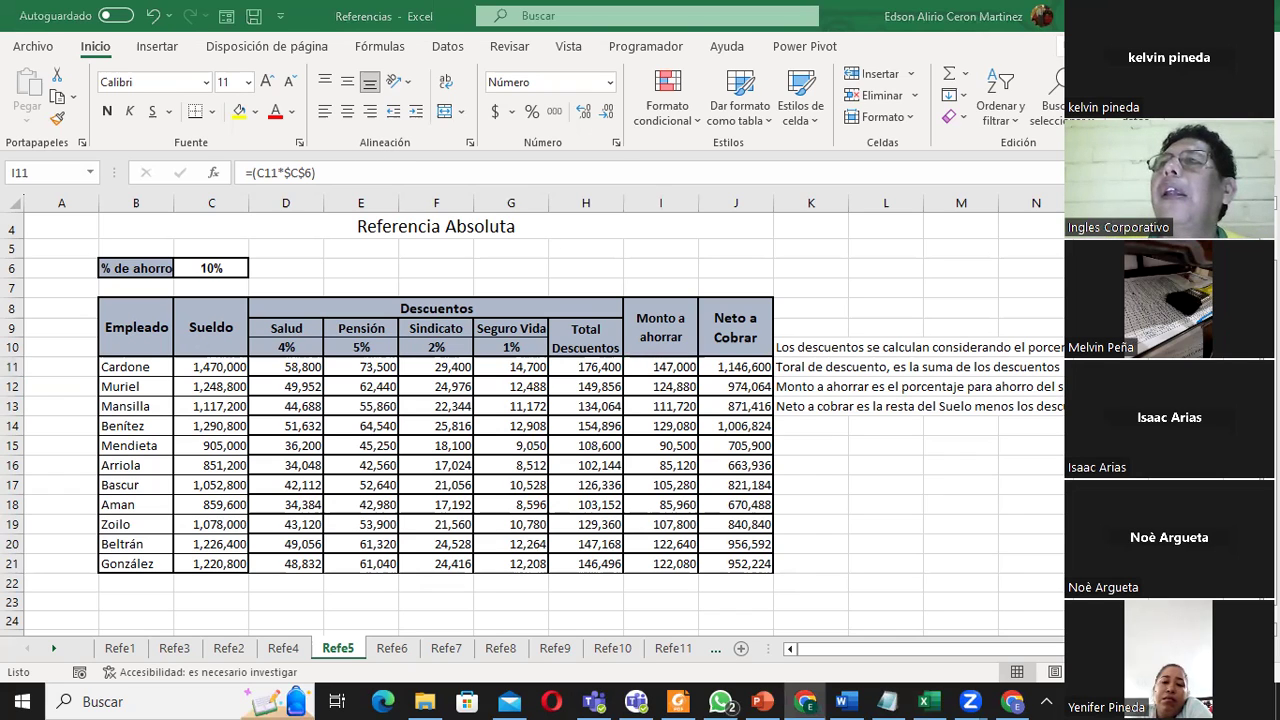
- Maximize the attendance spreadsheet window and select cells AG4, AG6 and AG2
{"action": "left_click", "coordinate": [805, 702]}
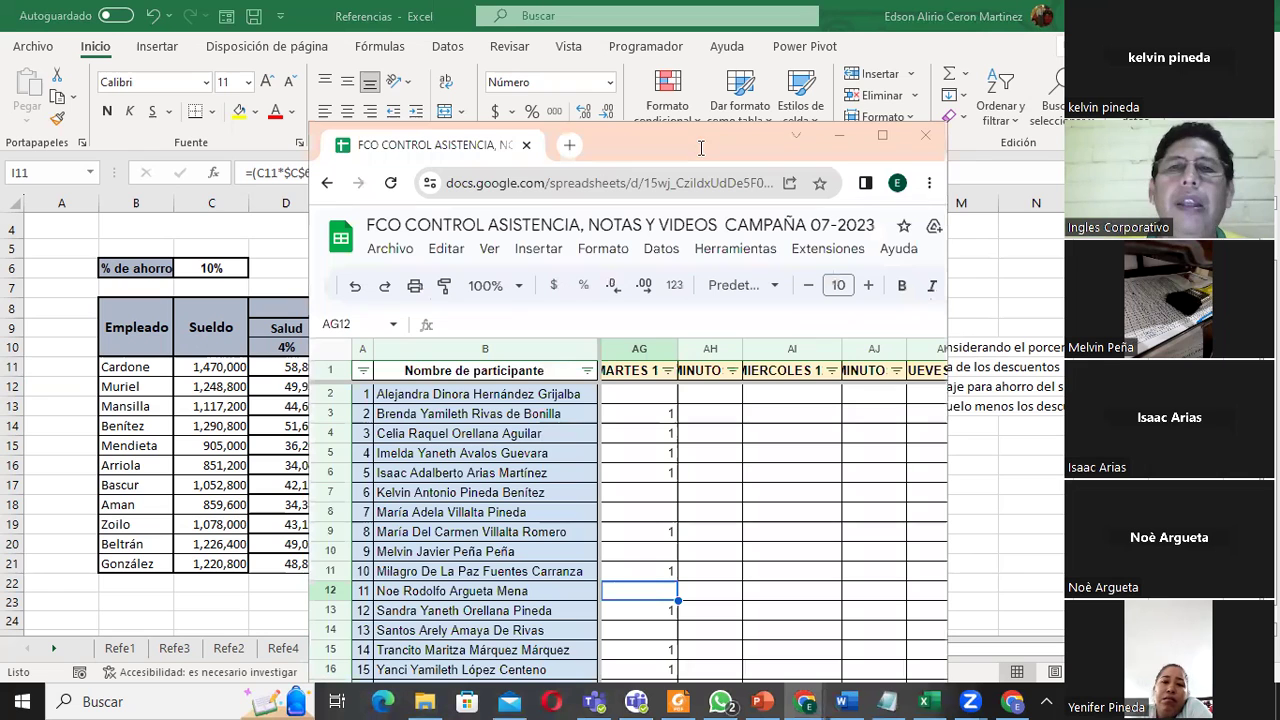
{"action": "double_click", "coordinate": [688, 139]}
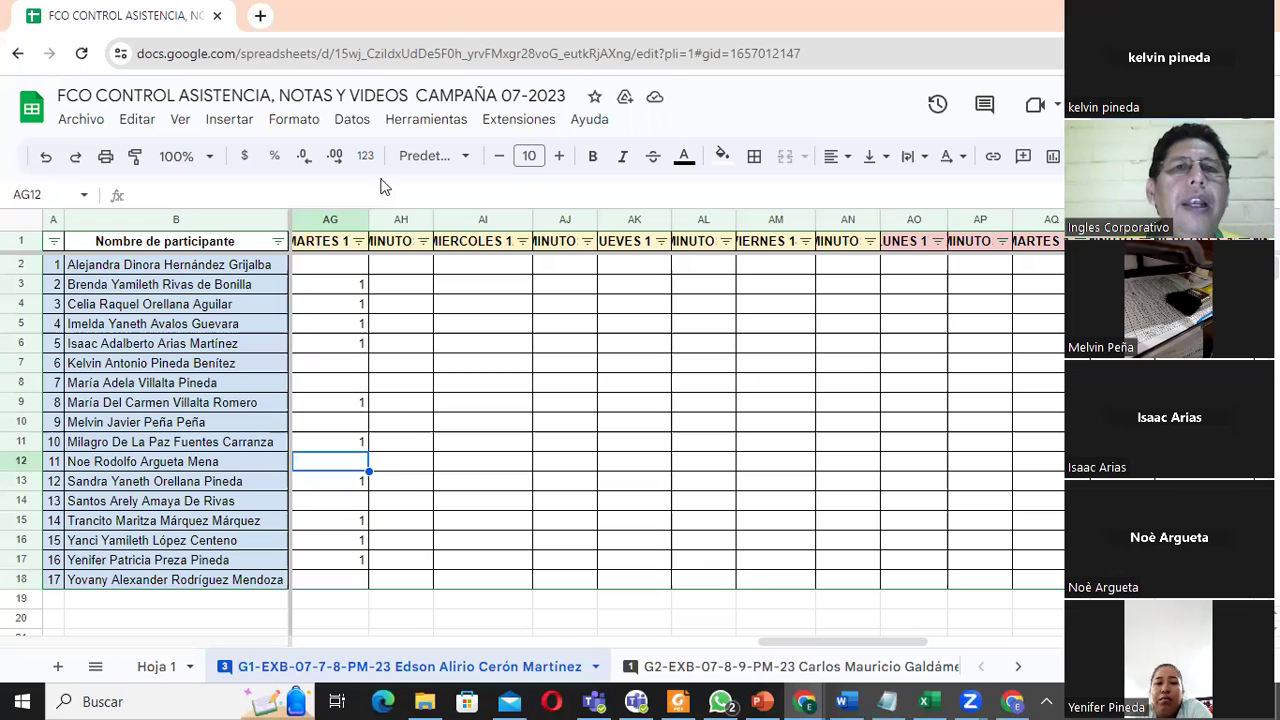
{"action": "left_click", "coordinate": [335, 304]}
{"action": "left_click", "coordinate": [349, 343]}
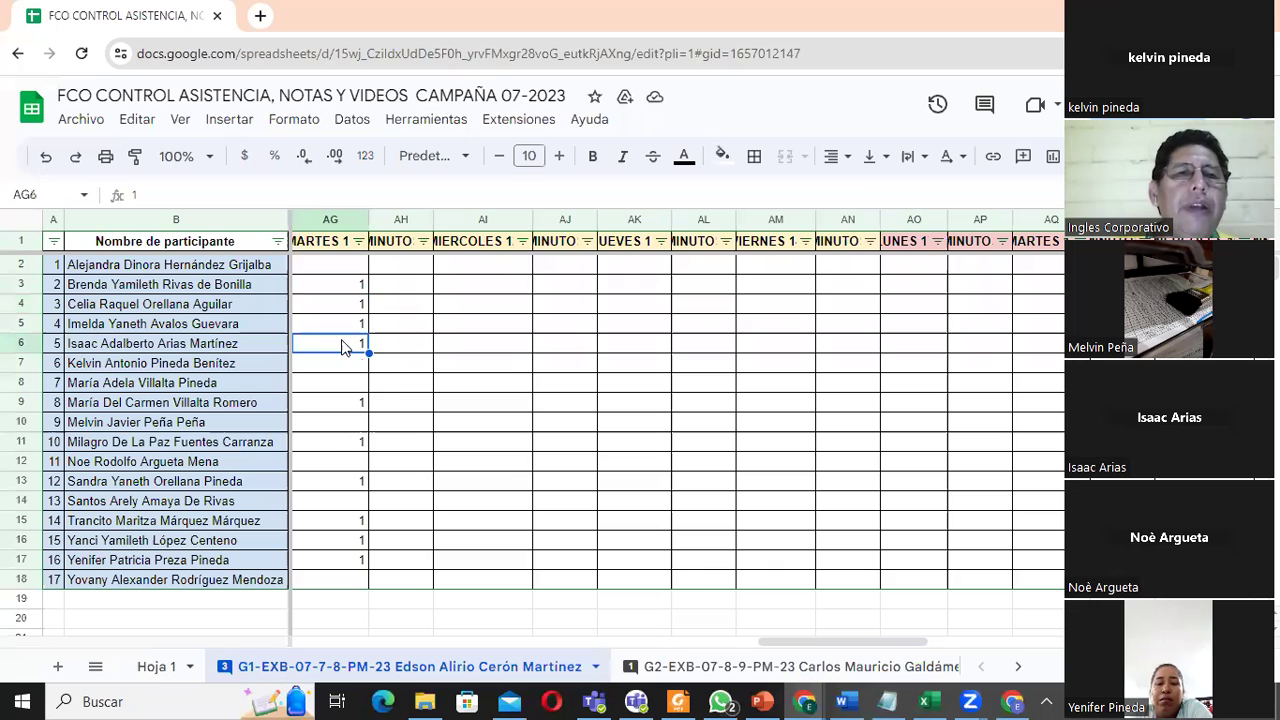
{"action": "left_click", "coordinate": [330, 268]}
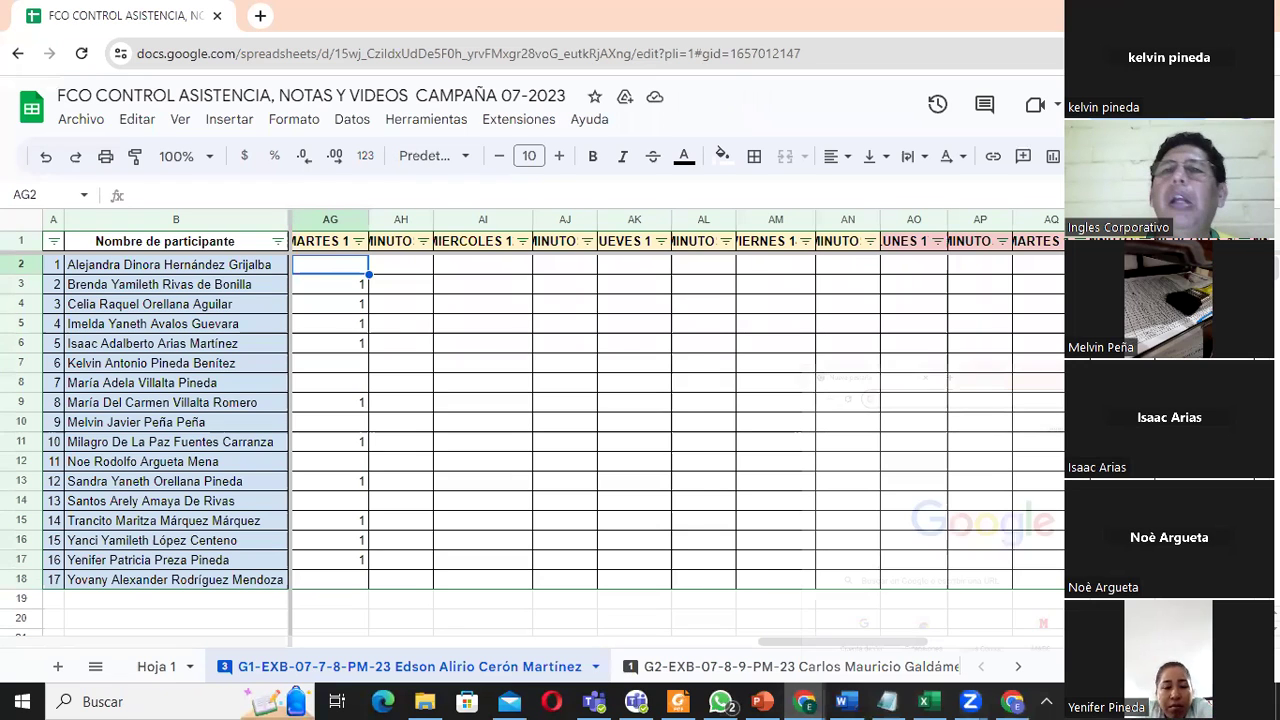
- Enter 0 in AG2 for the first participant
{"action": "double_click", "coordinate": [349, 261]}
{"action": "type", "text": "0"}
{"action": "key", "text": "Return"}
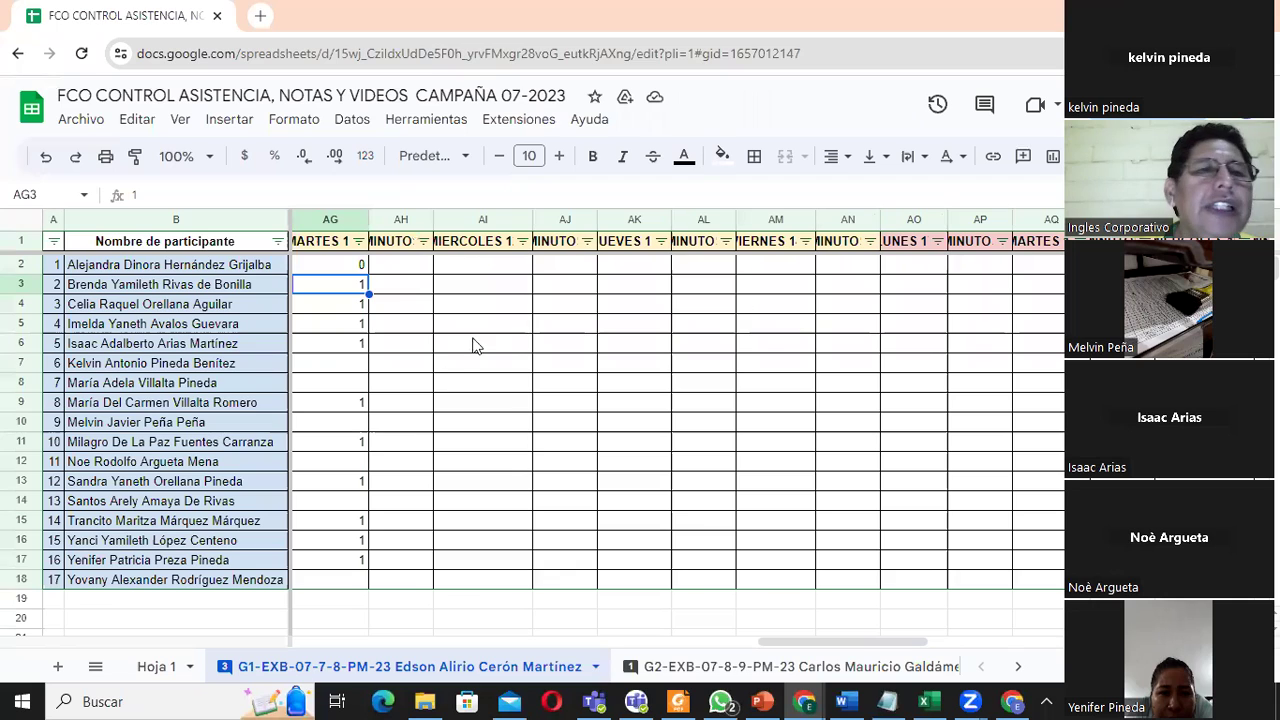
- Confirm the values in AG5 and AG6, and enter 1 in AG7 and AG8
{"action": "left_click", "coordinate": [316, 315]}
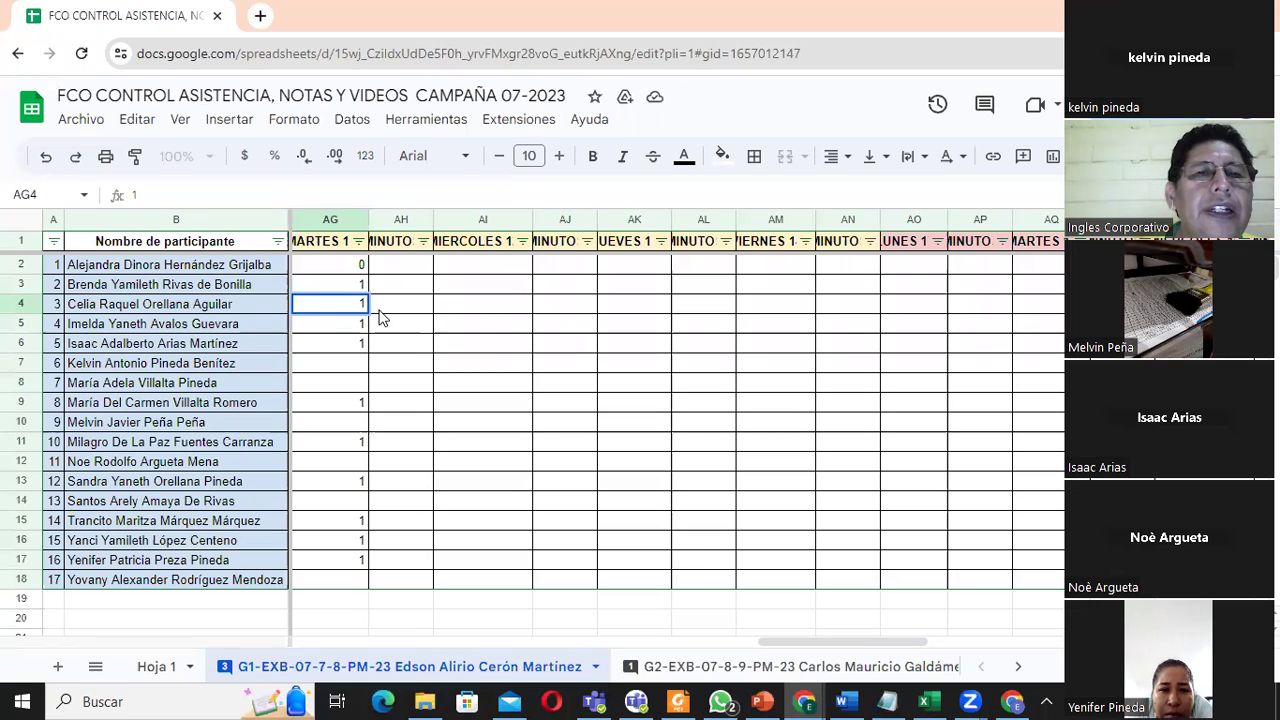
{"action": "key", "text": "Down"}
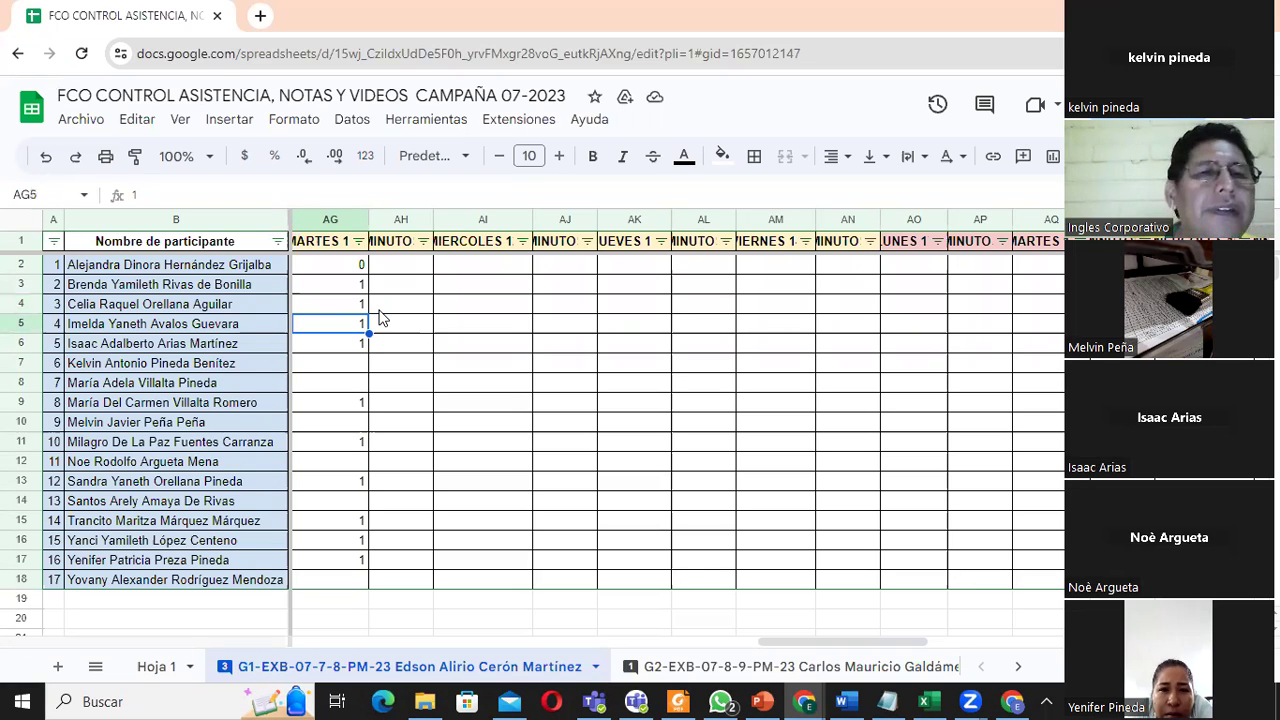
{"action": "key", "text": "Return"}
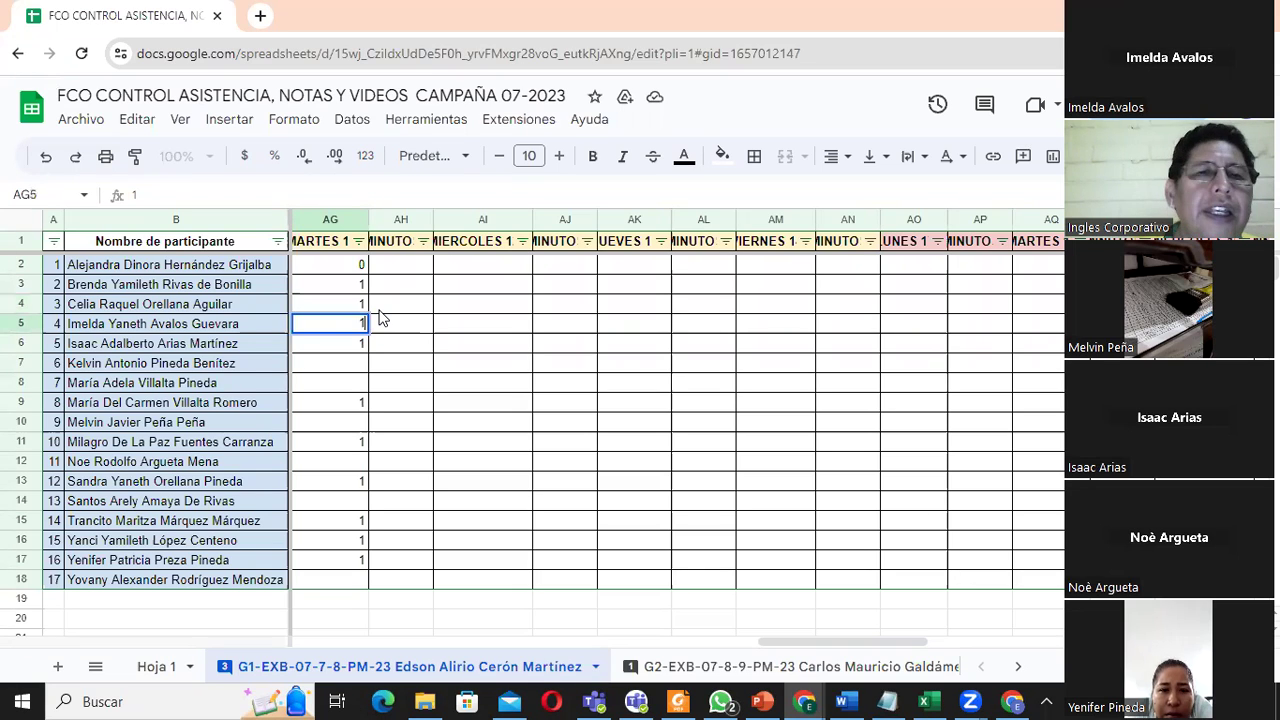
{"action": "key", "text": "Return"}
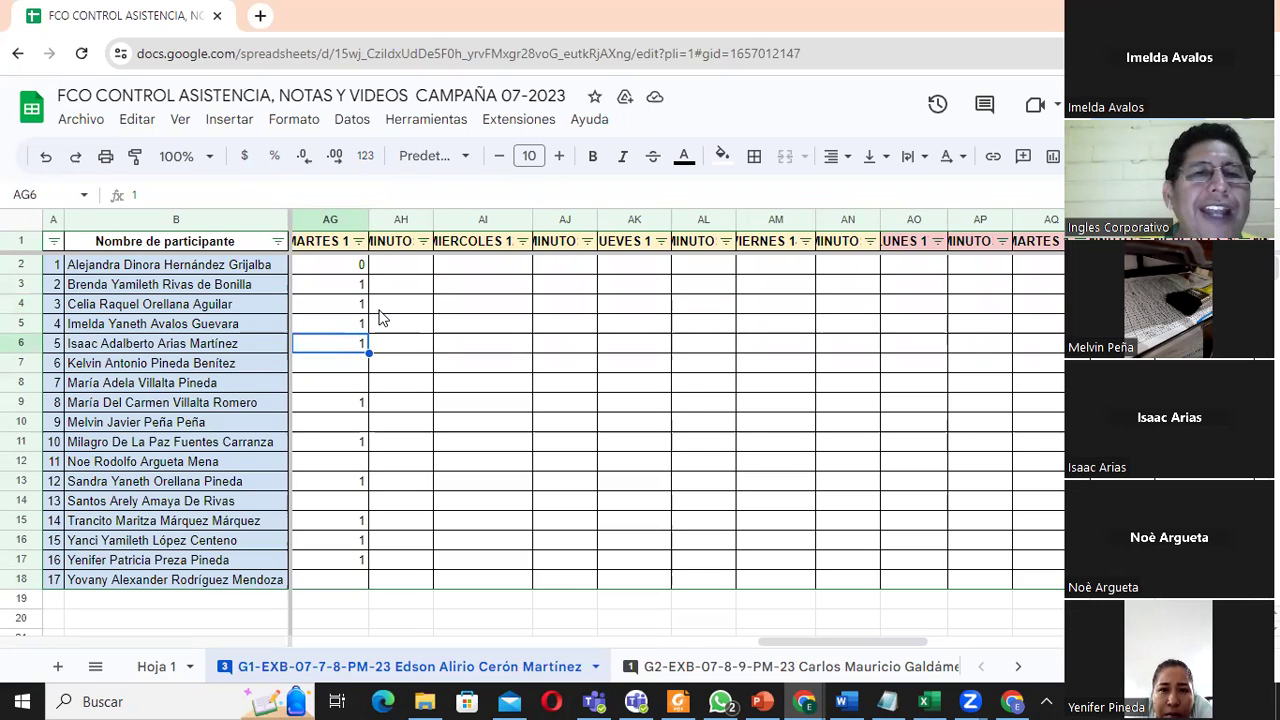
{"action": "key", "text": "Return"}
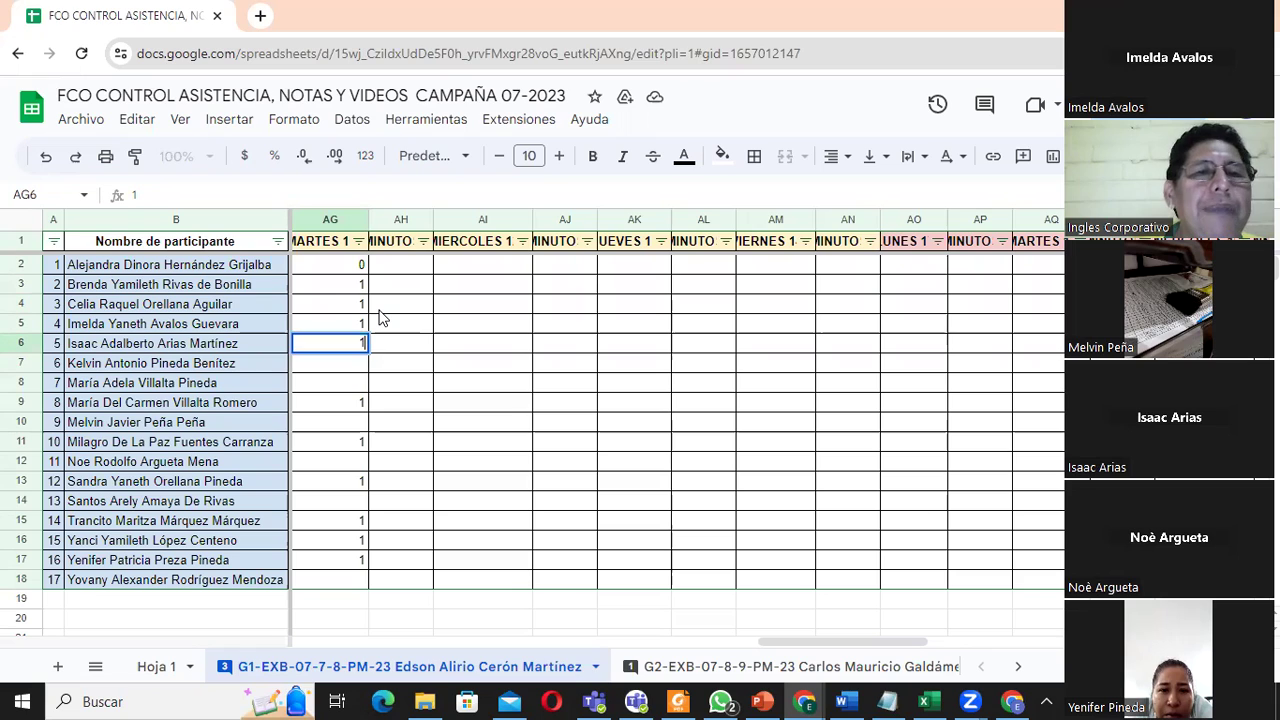
{"action": "key", "text": "Return"}
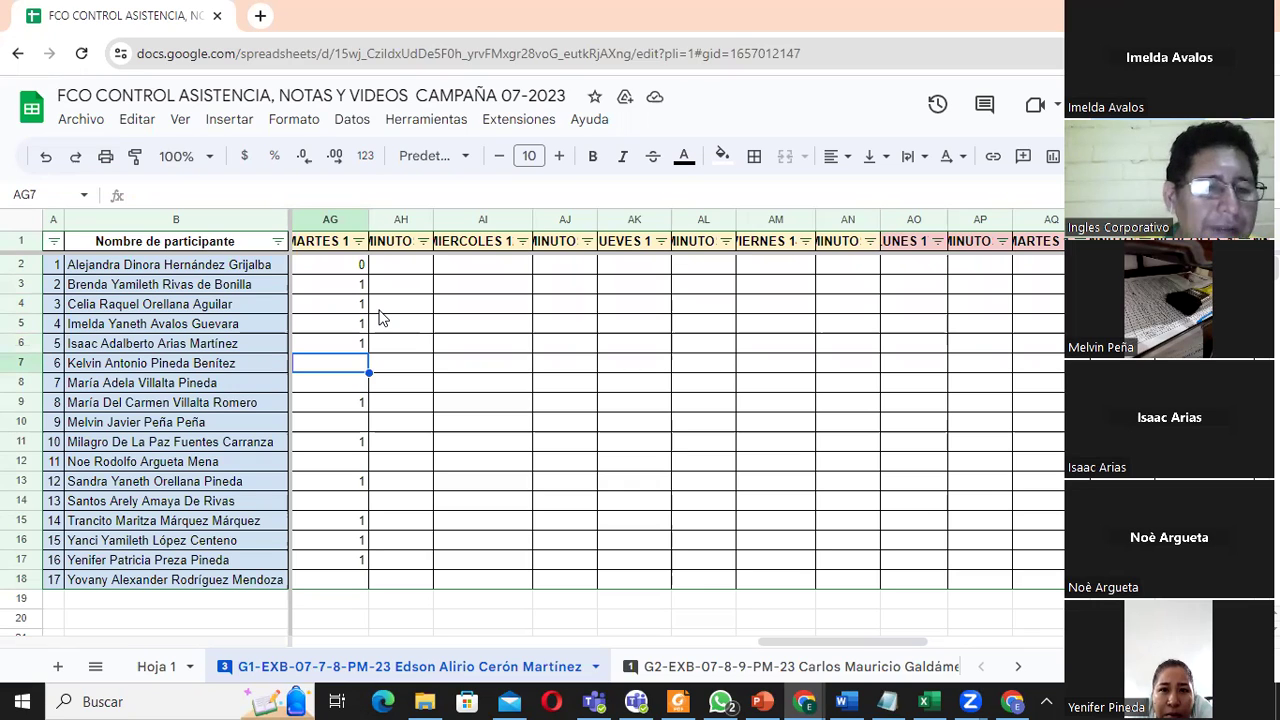
{"action": "type", "text": "1"}
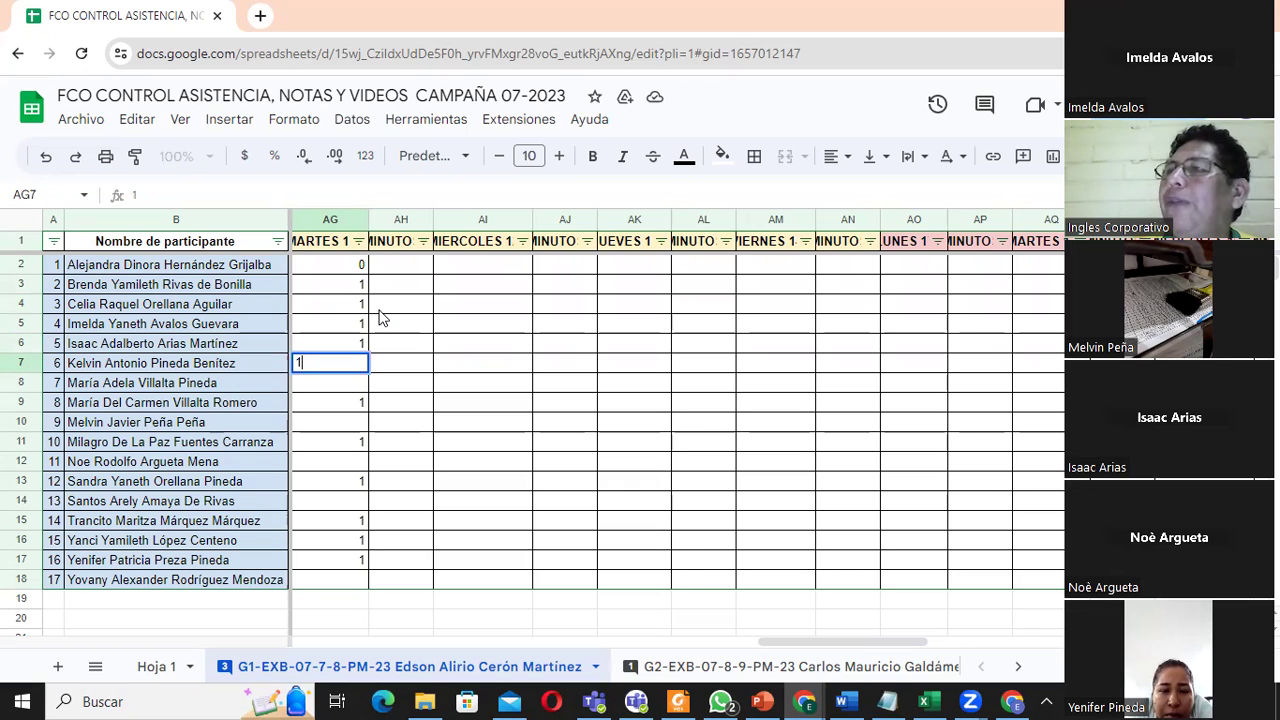
{"action": "key", "text": "Return"}
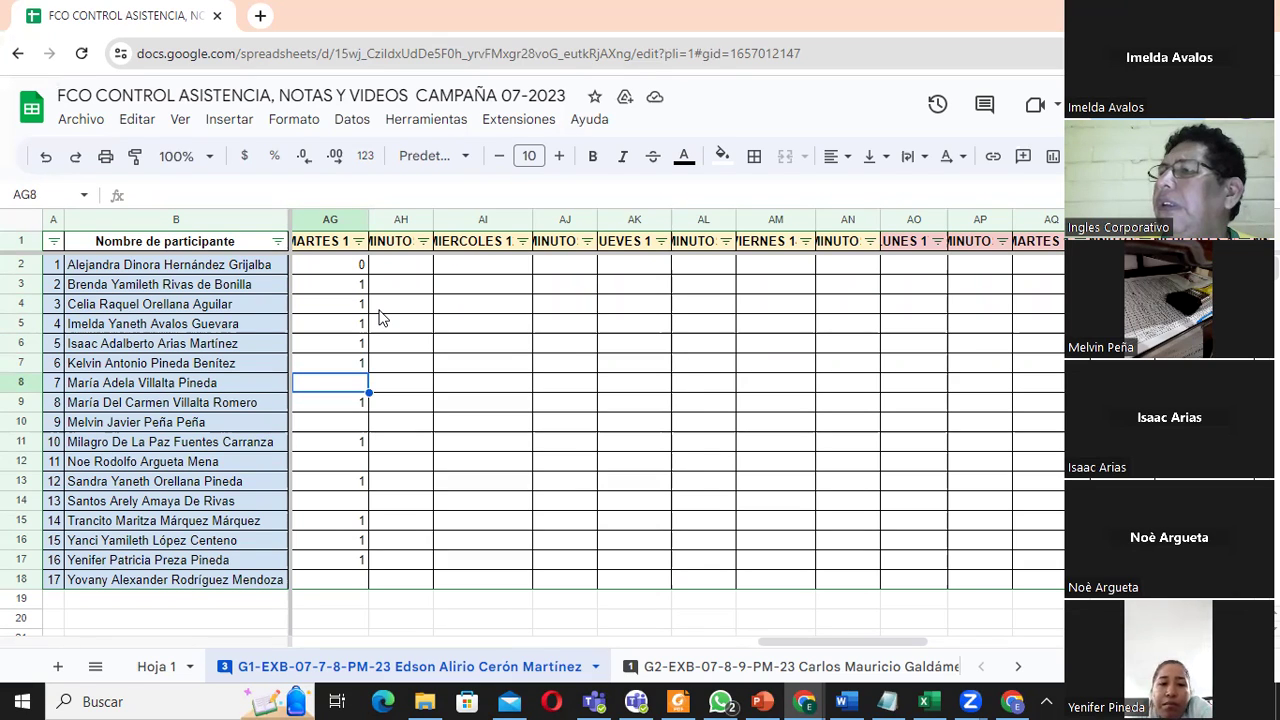
{"action": "type", "text": "1"}
{"action": "key", "text": "Return"}
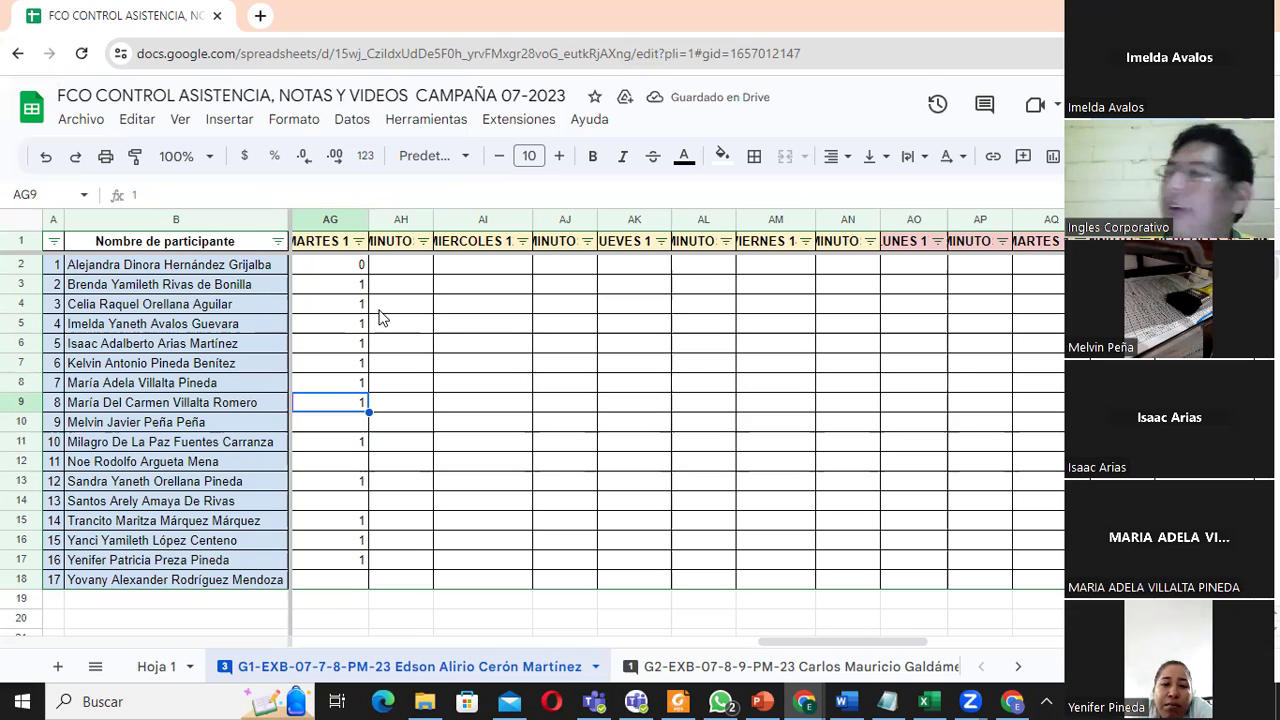
{"action": "key", "text": "Down"}
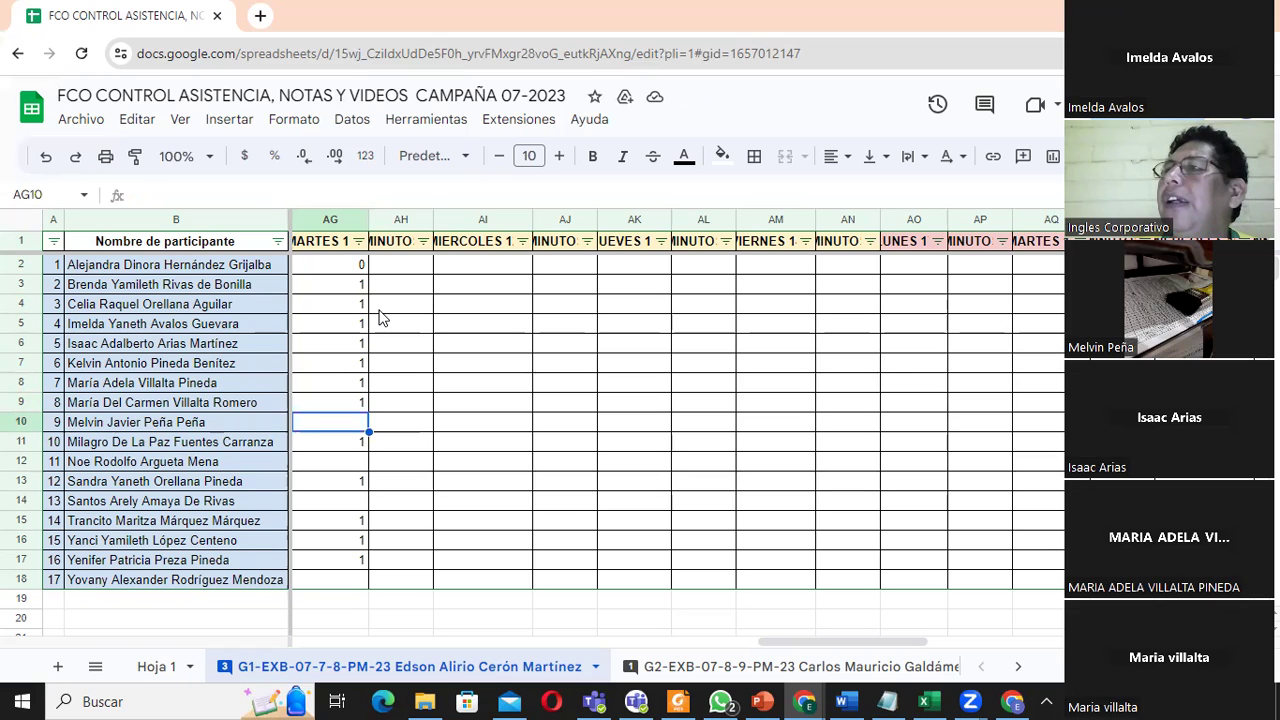
- Enter 1 in AG10 and AG12, re-confirming AG11 in between
{"action": "type", "text": "1"}
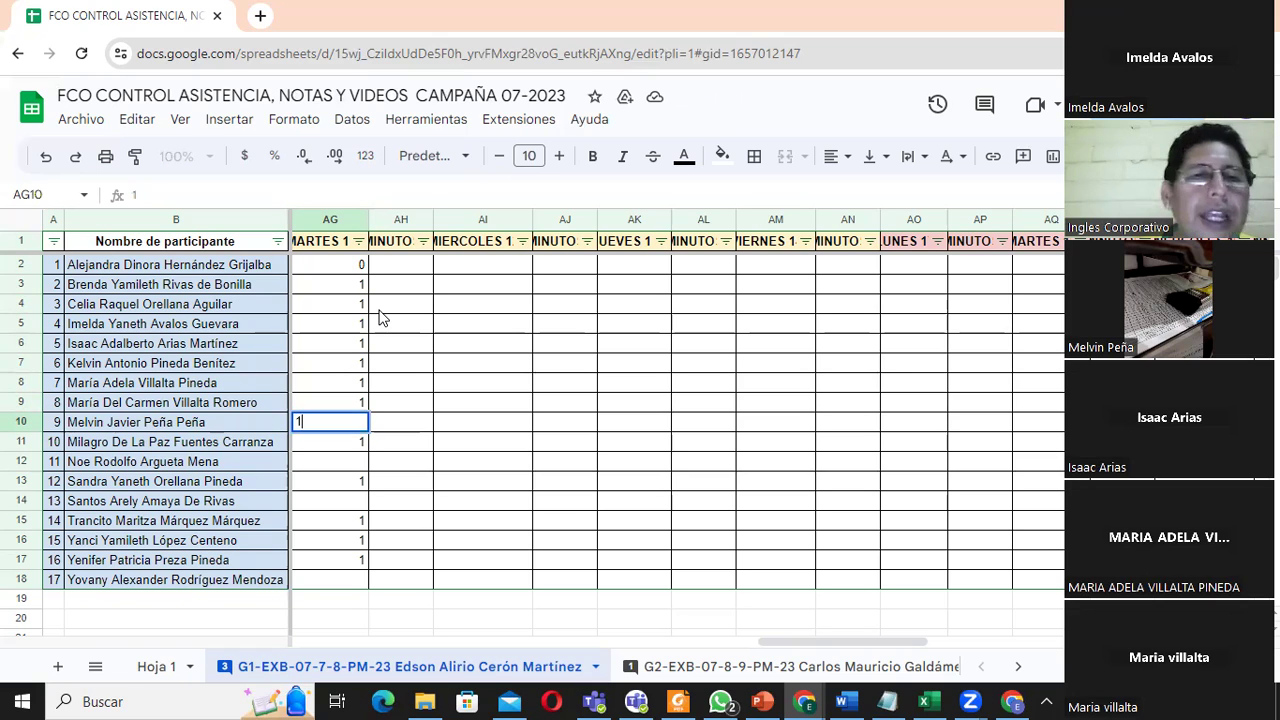
{"action": "key", "text": "Return"}
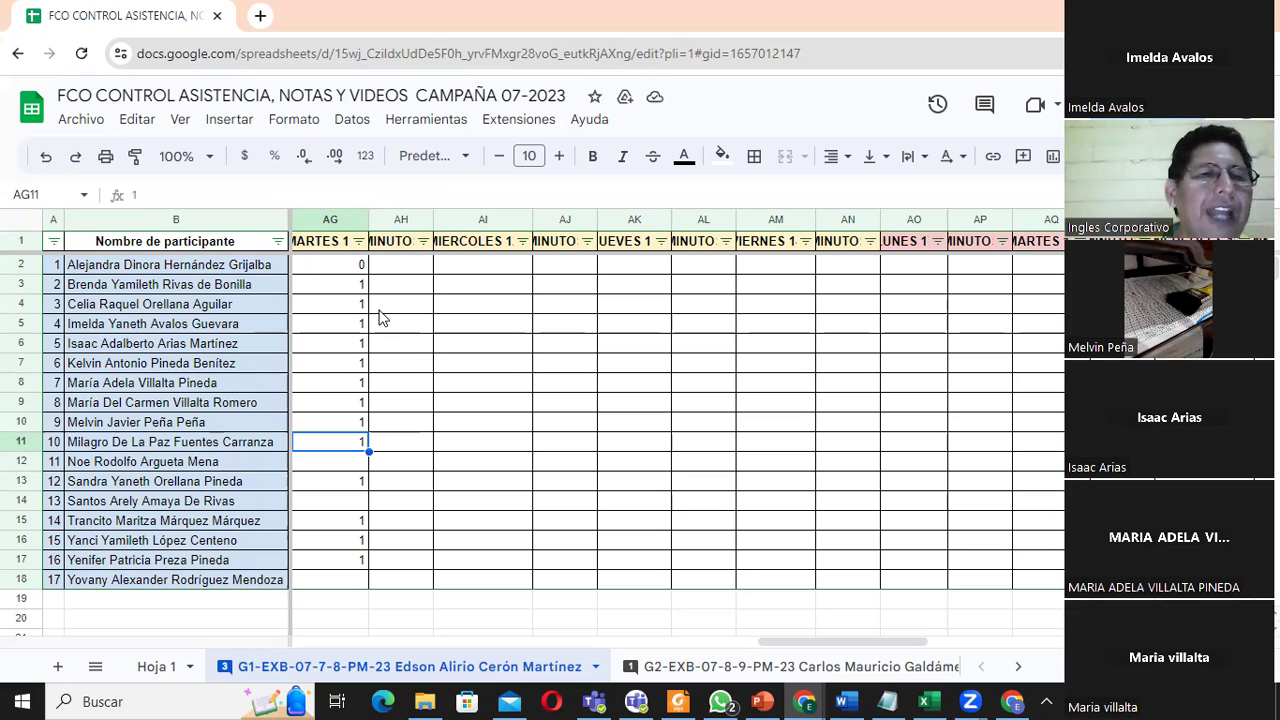
{"action": "key", "text": "Return"}
{"action": "key", "text": "Return"}
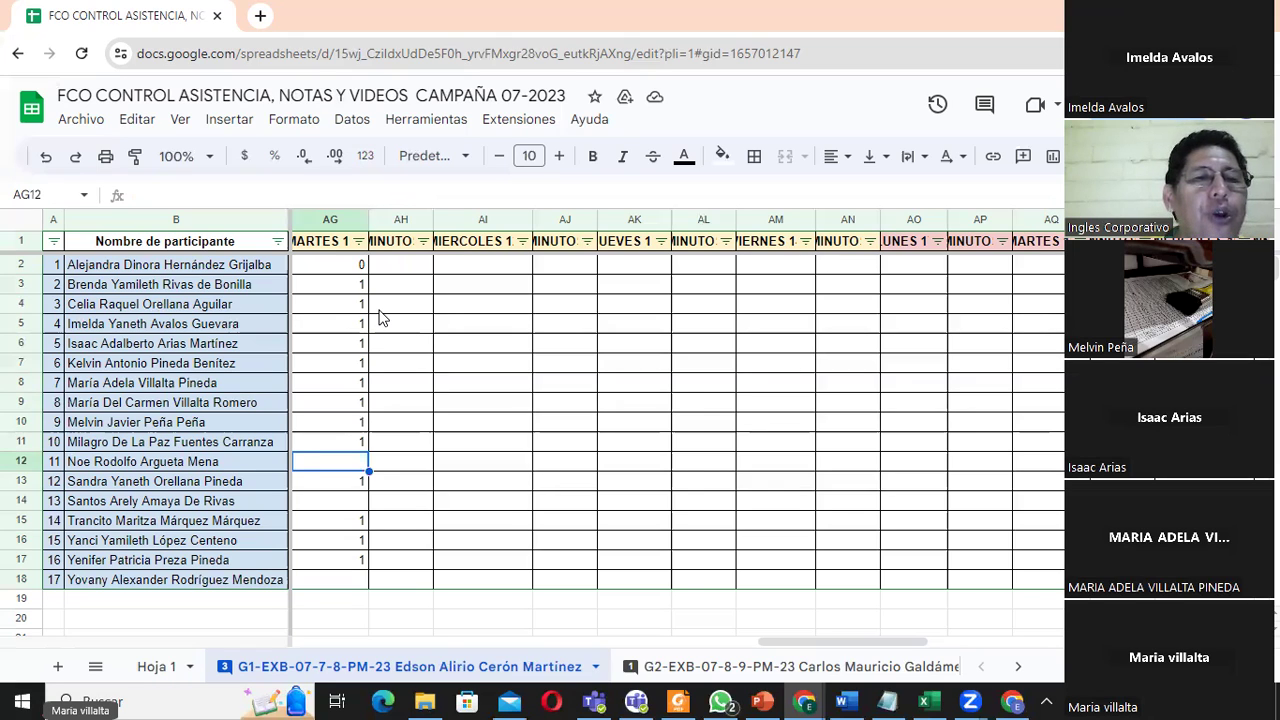
{"action": "type", "text": "1"}
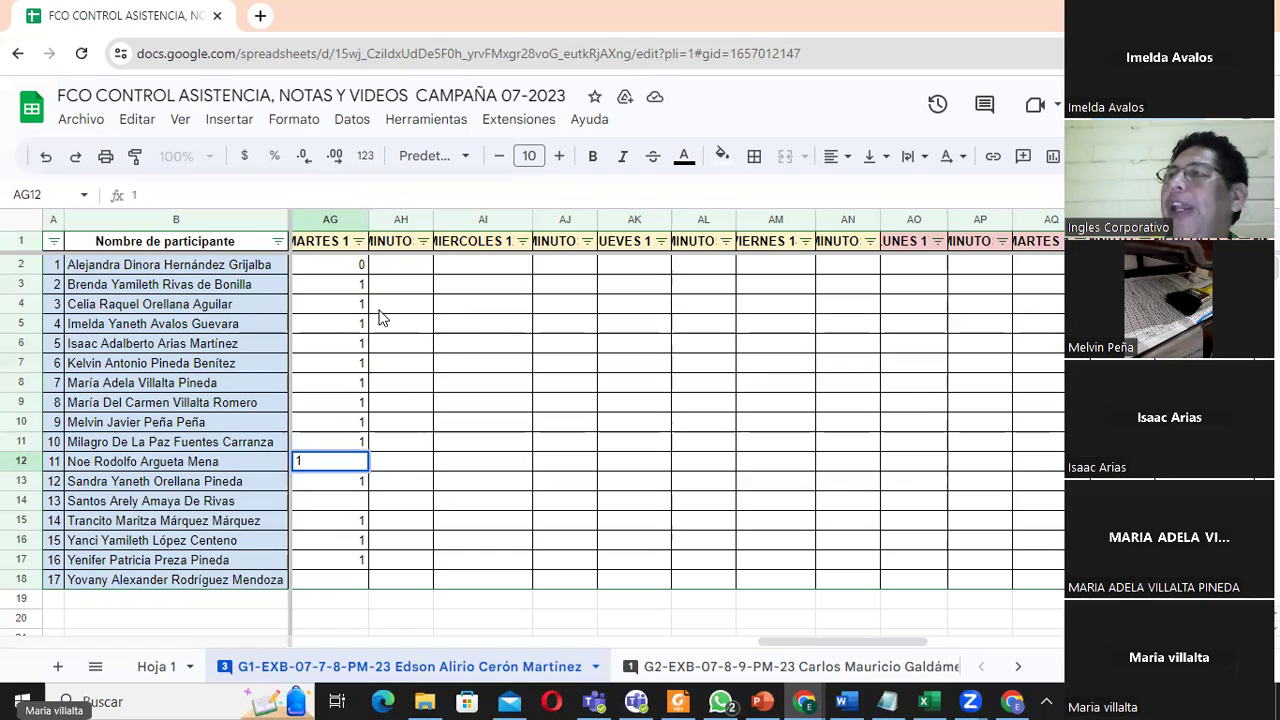
{"action": "key", "text": "Return"}
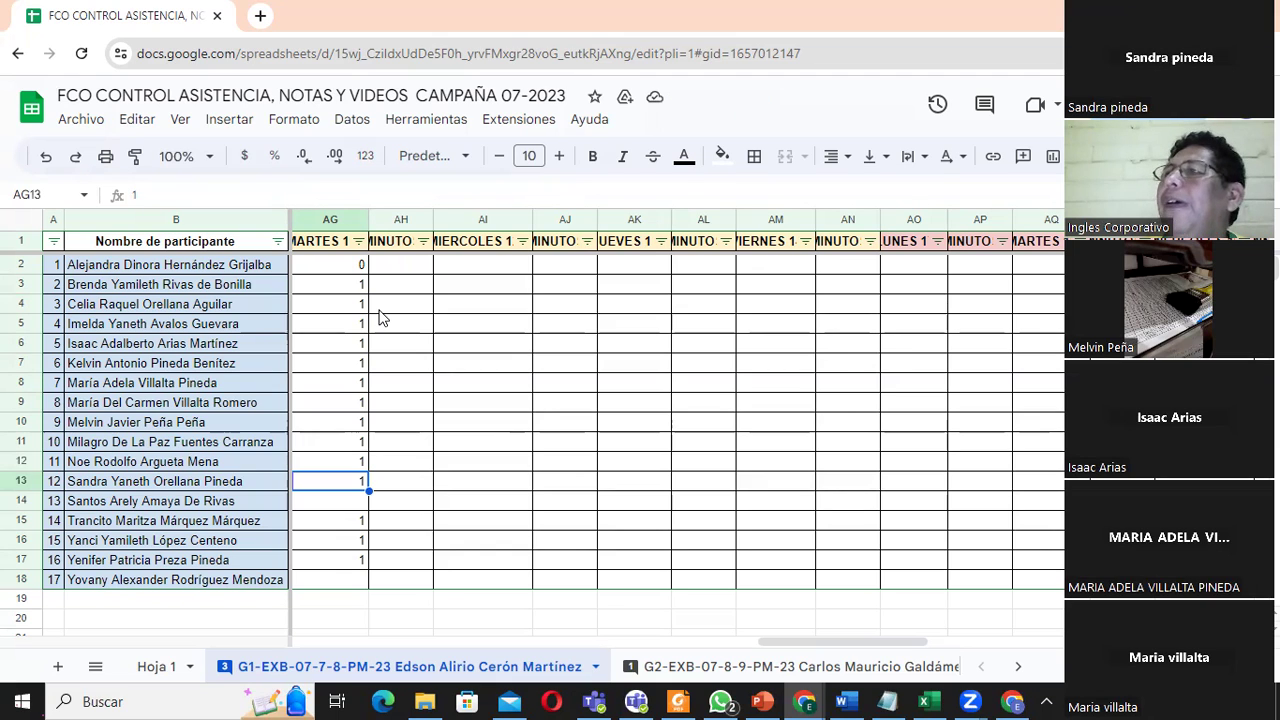
- Enter 1 in attendance cells AG14, AG15 and AG16
{"action": "key", "text": "Return"}
{"action": "key", "text": "Return"}
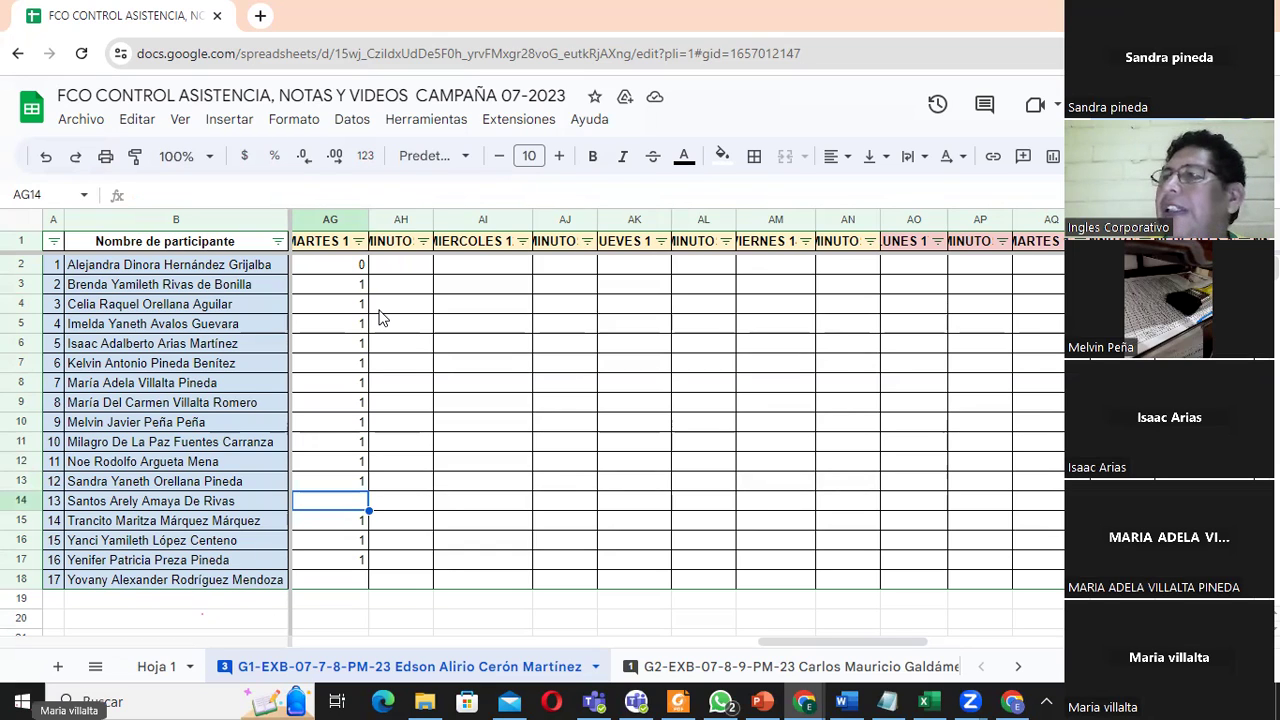
{"action": "type", "text": "1"}
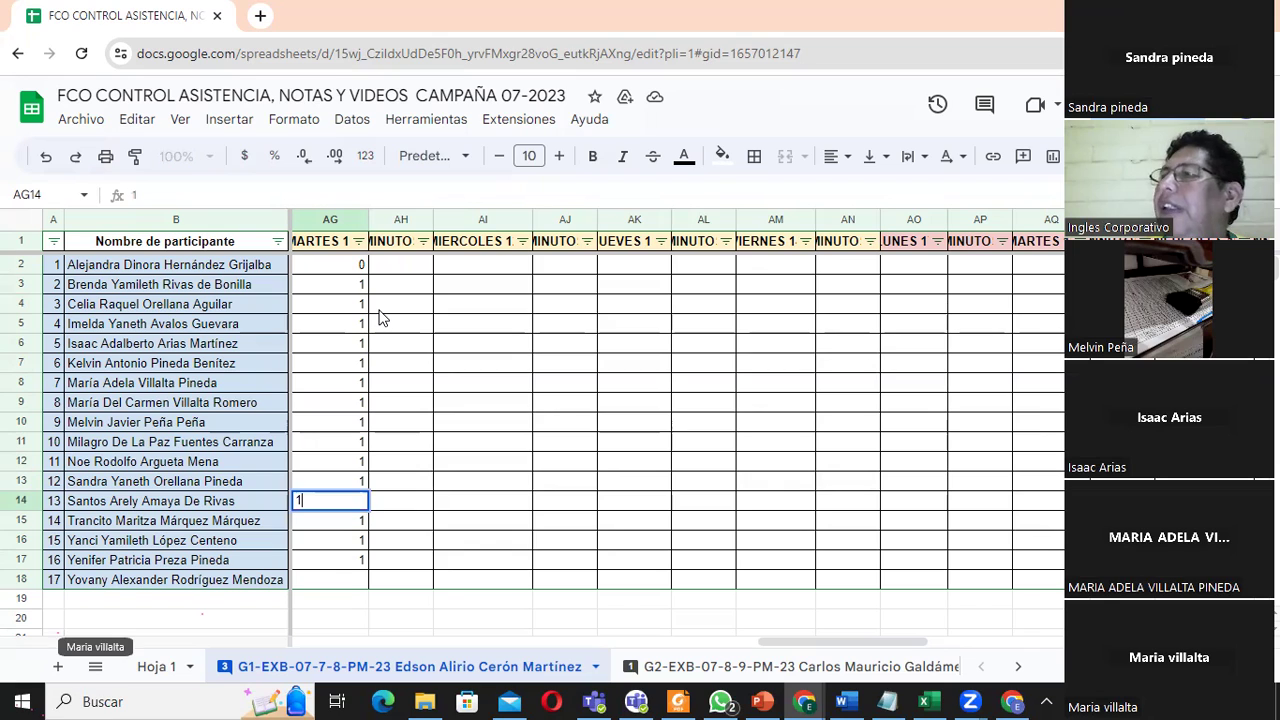
{"action": "key", "text": "Return"}
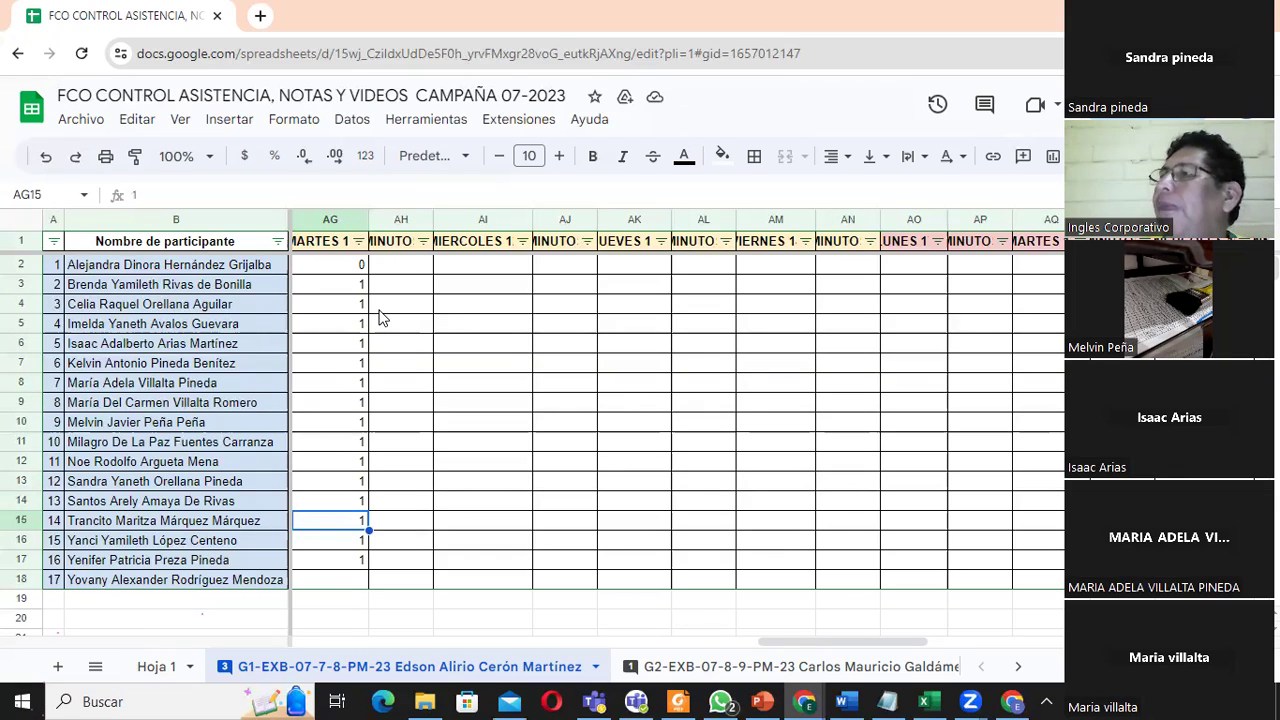
{"action": "type", "text": "1"}
{"action": "key", "text": "Return"}
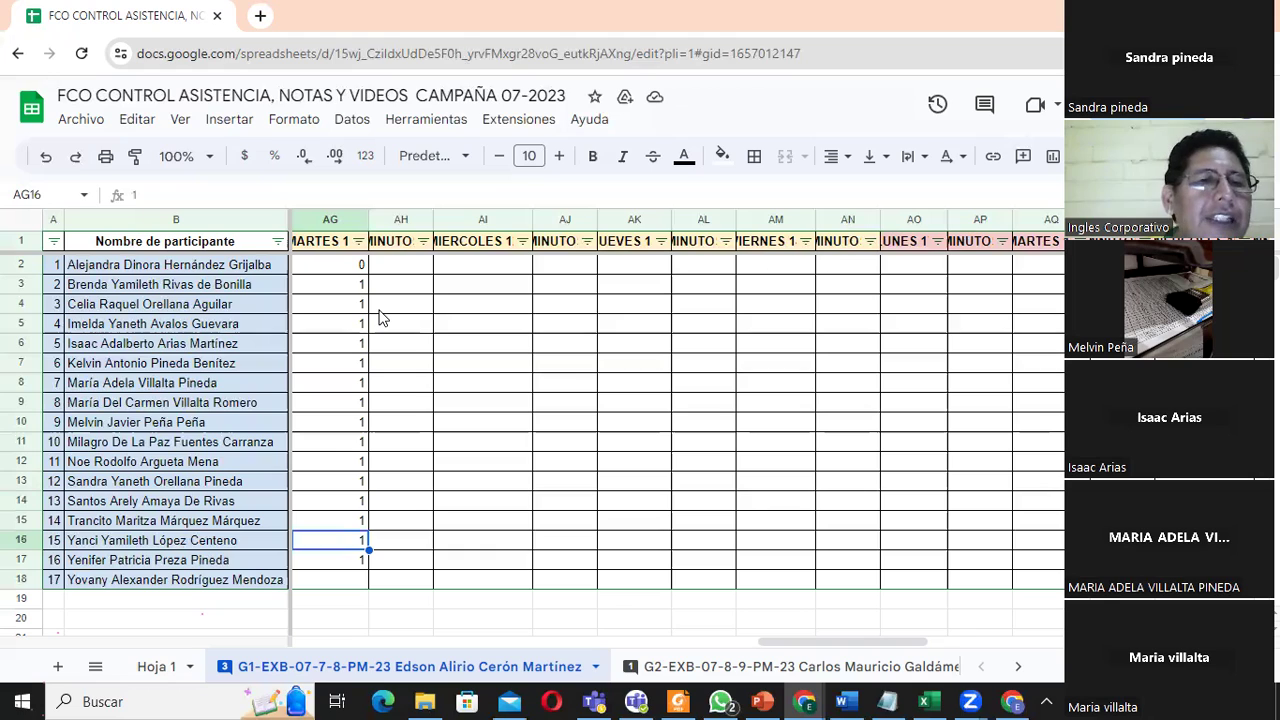
{"action": "type", "text": "1"}
{"action": "key", "text": "Return"}
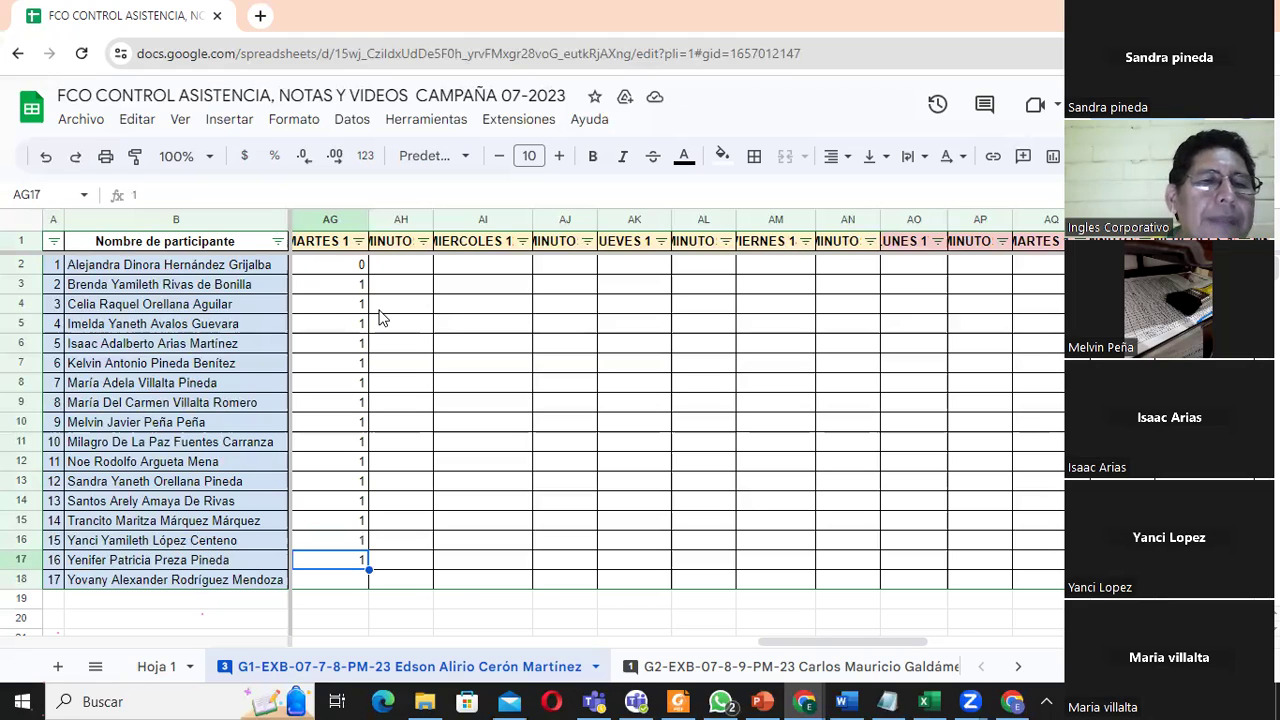
- Enter 1 in AG17 and AG18, then return to the Excel Referencias workbook
{"action": "type", "text": "1"}
{"action": "key", "text": "Return"}
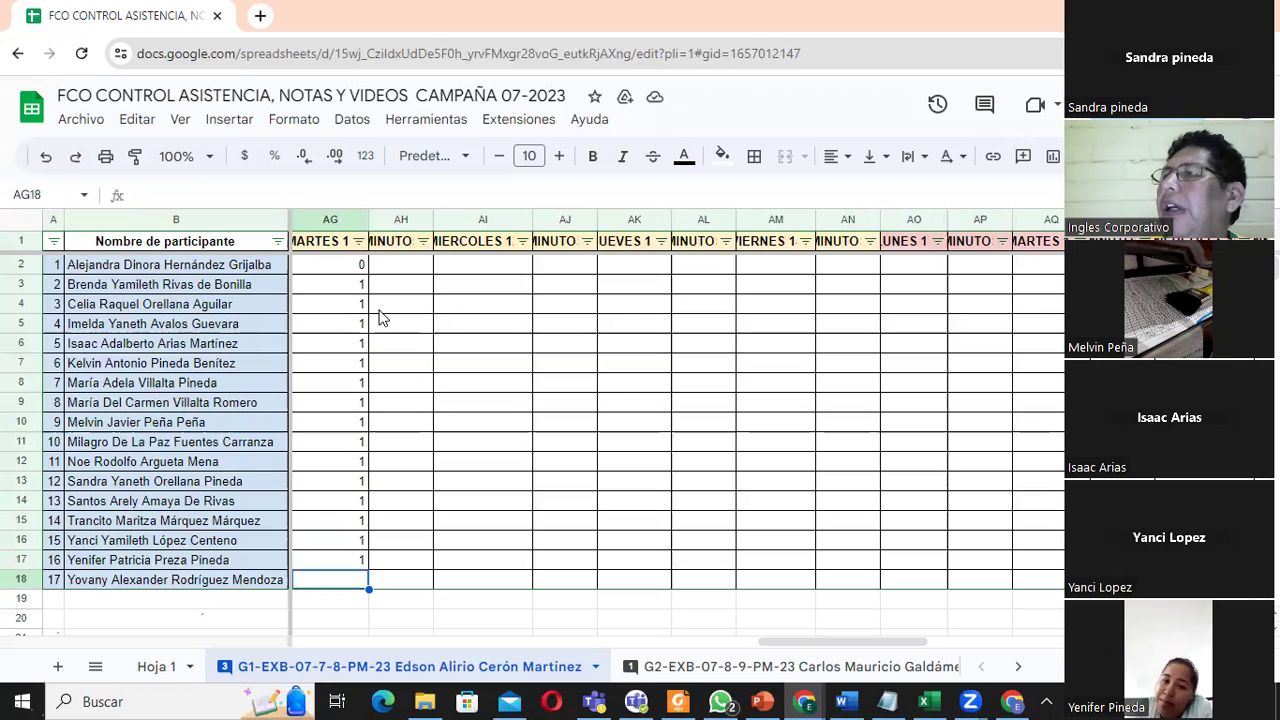
{"action": "type", "text": "1"}
{"action": "key", "text": "Return"}
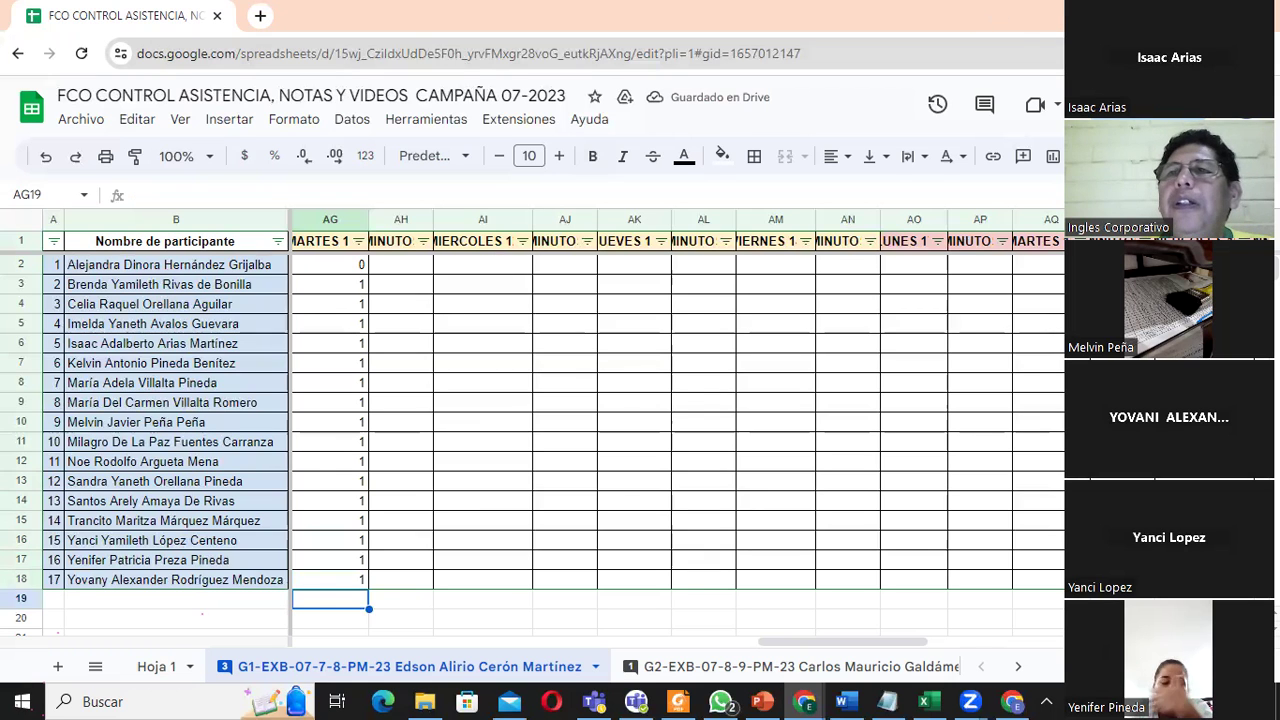
{"action": "key", "text": "alt+Tab"}
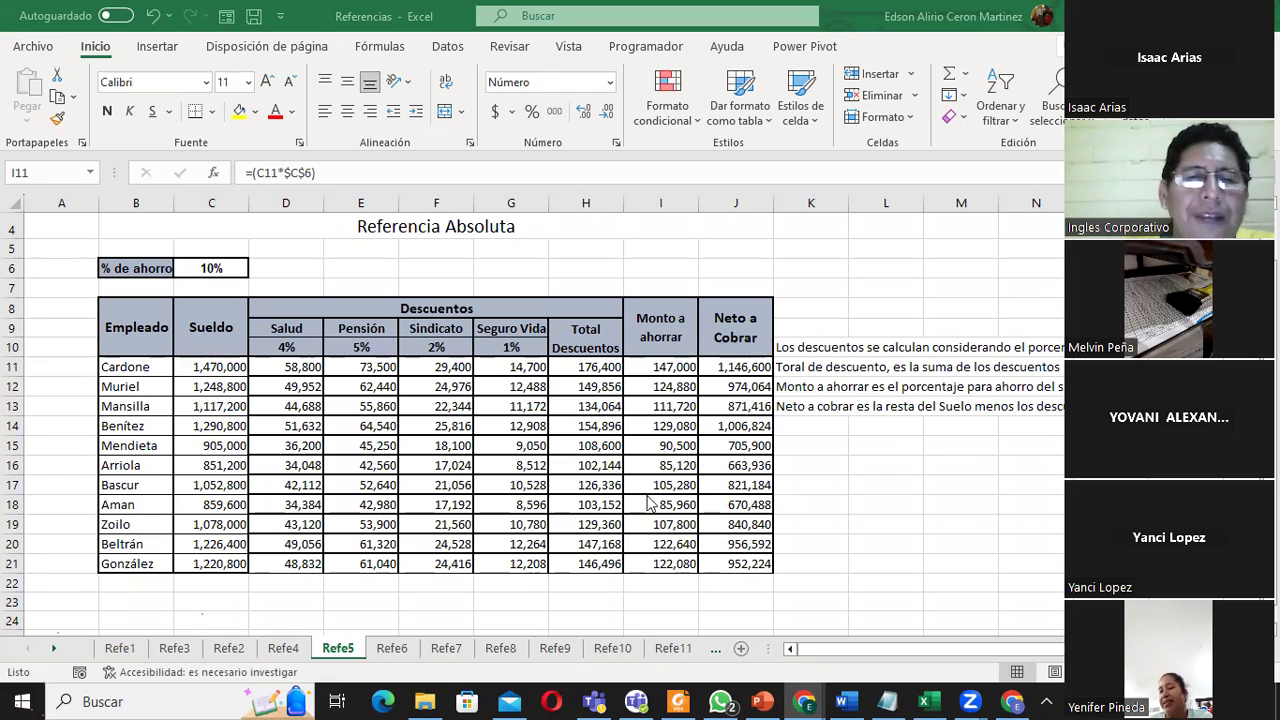
- Open the Refe6 sheet and trace Producto1's sales, the 10% rate in C6, and profit cells C13–C15
{"action": "left_click", "coordinate": [391, 650]}
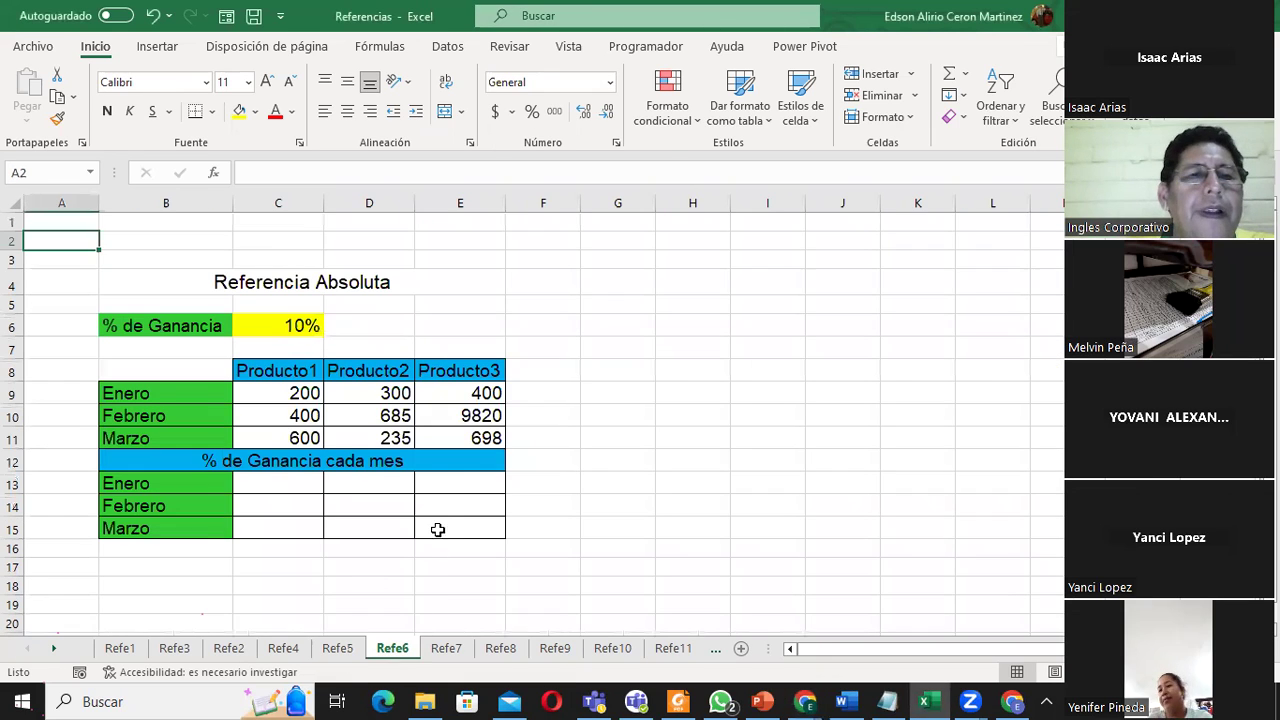
{"action": "left_click", "coordinate": [274, 482]}
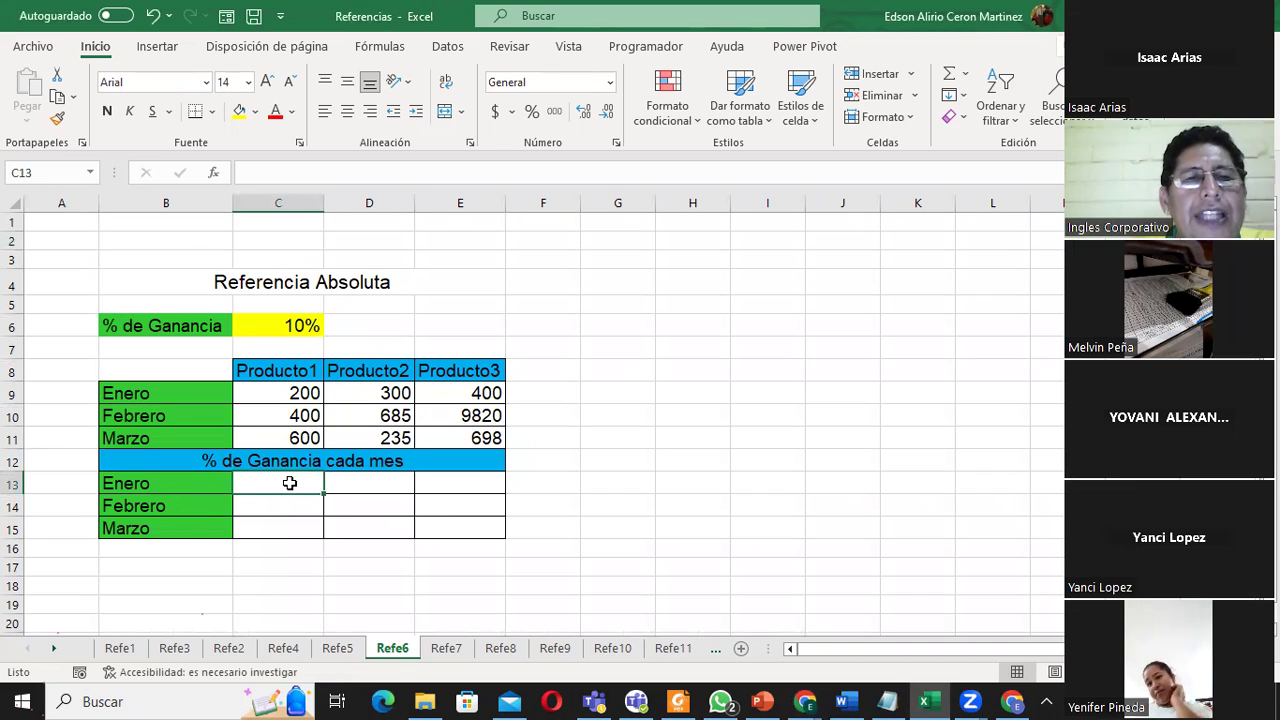
{"action": "left_click", "coordinate": [276, 394]}
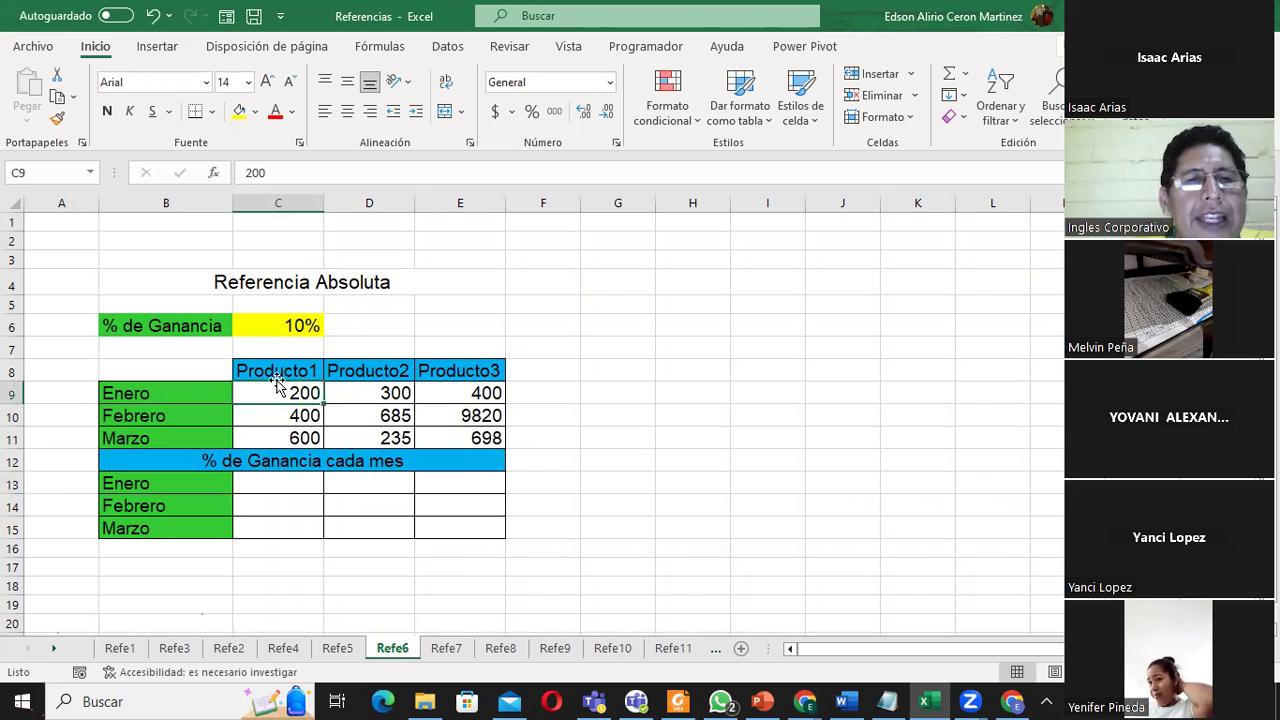
{"action": "left_click", "coordinate": [276, 330]}
{"action": "left_click", "coordinate": [263, 482]}
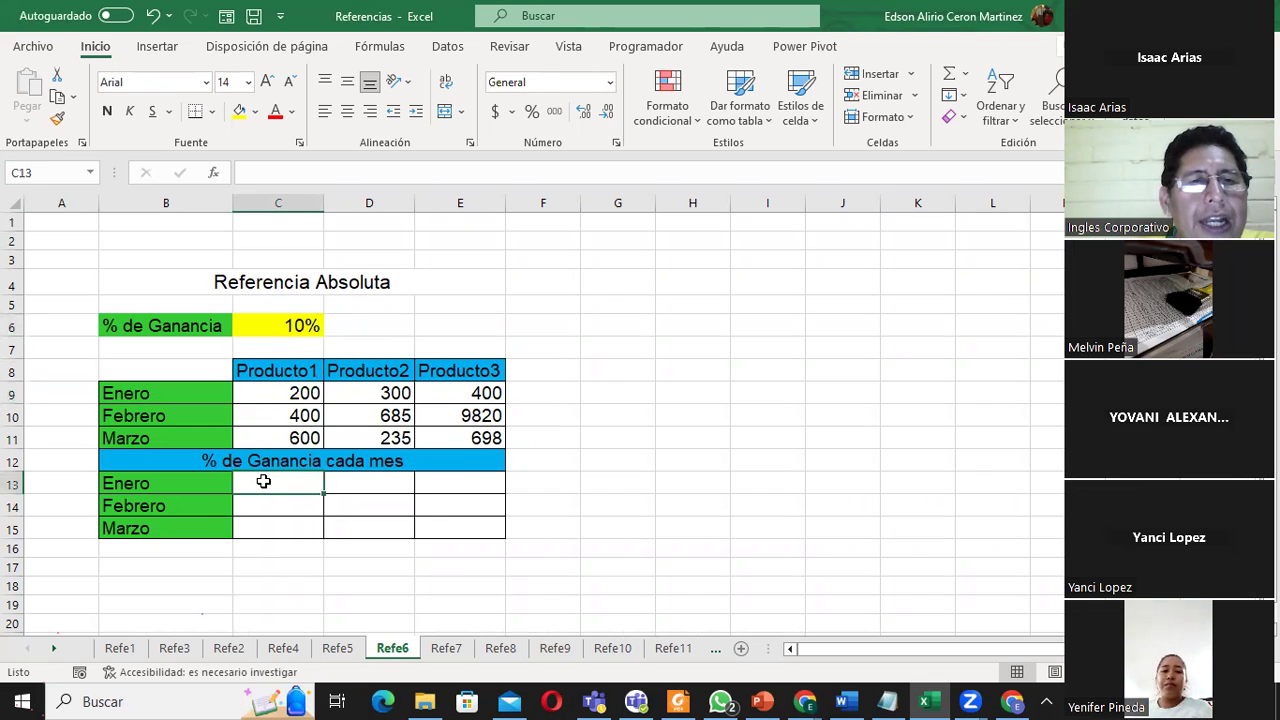
{"action": "left_click", "coordinate": [263, 507]}
{"action": "left_click", "coordinate": [270, 440]}
{"action": "left_click", "coordinate": [272, 416]}
{"action": "left_click", "coordinate": [276, 330]}
{"action": "left_click", "coordinate": [263, 505]}
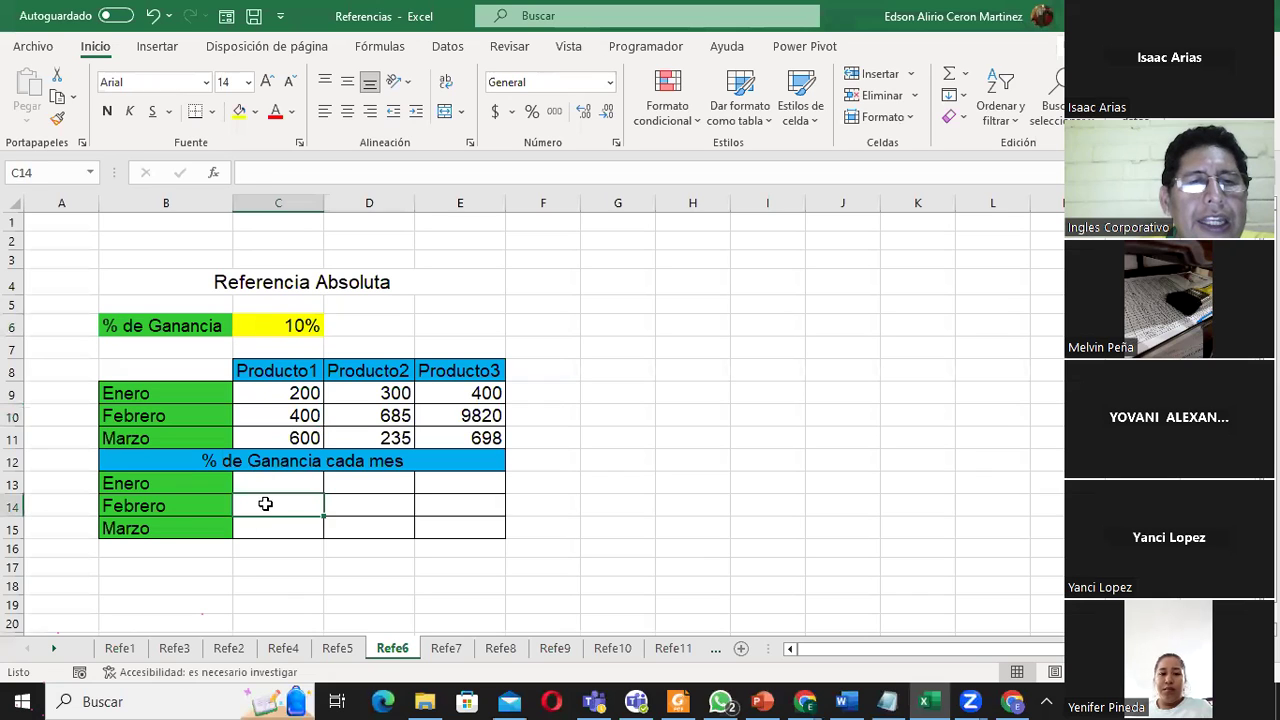
{"action": "left_click", "coordinate": [269, 526]}
{"action": "left_click", "coordinate": [285, 442]}
{"action": "left_click", "coordinate": [284, 328]}
{"action": "left_click", "coordinate": [263, 485]}
{"action": "left_click", "coordinate": [263, 530]}
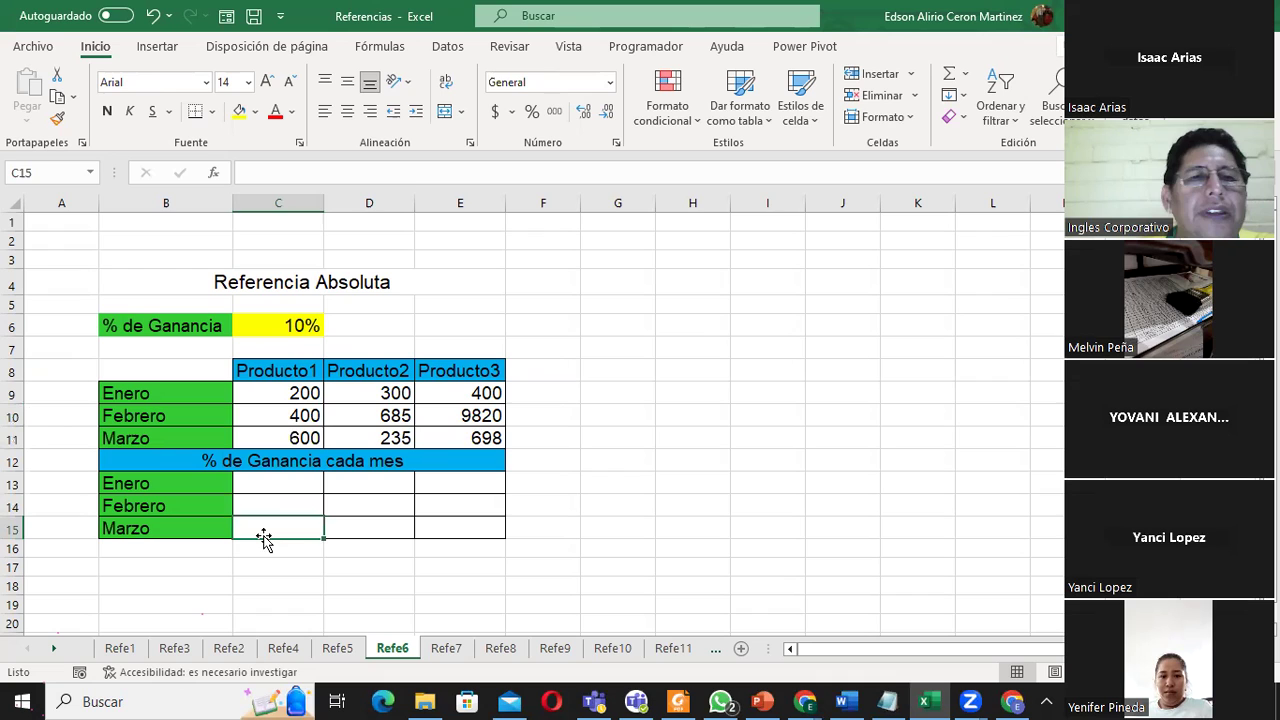
- Highlight the monthly sales block C9:E11, then select profit cells C13, D13, C14 and C15
{"action": "left_click_drag", "start_coordinate": [305, 395], "coordinate": [471, 447]}
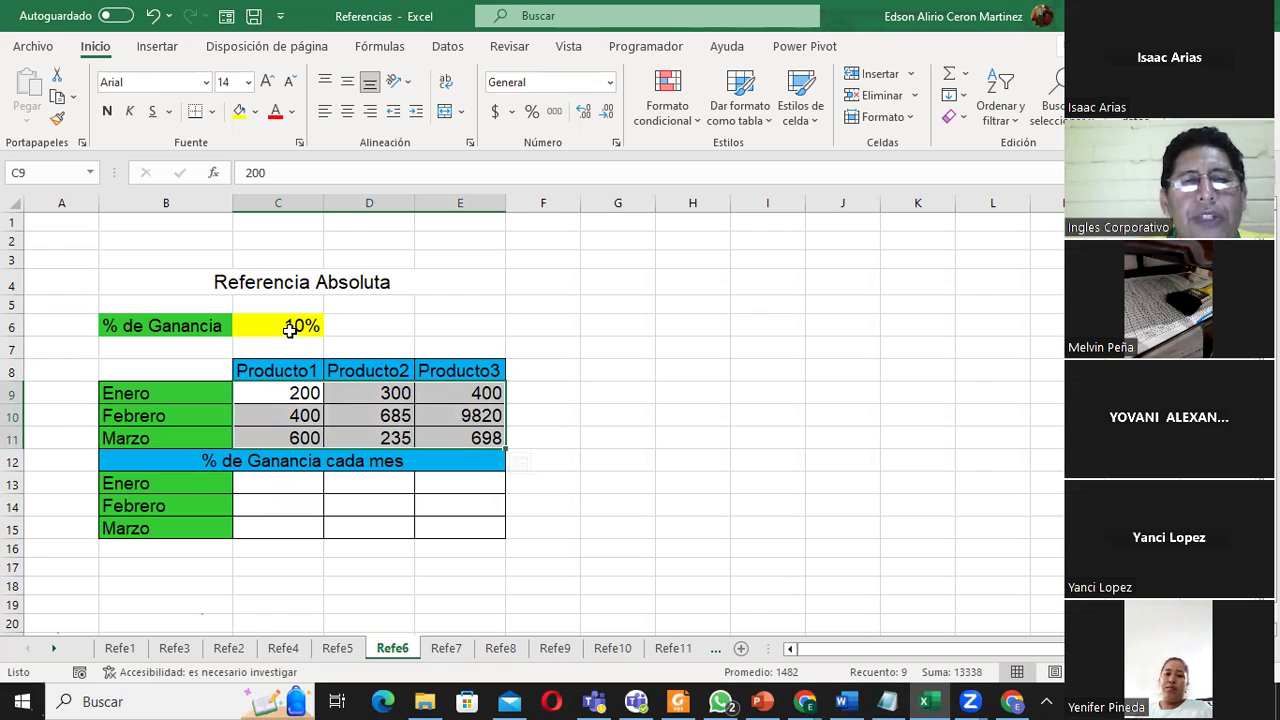
{"action": "left_click", "coordinate": [274, 490]}
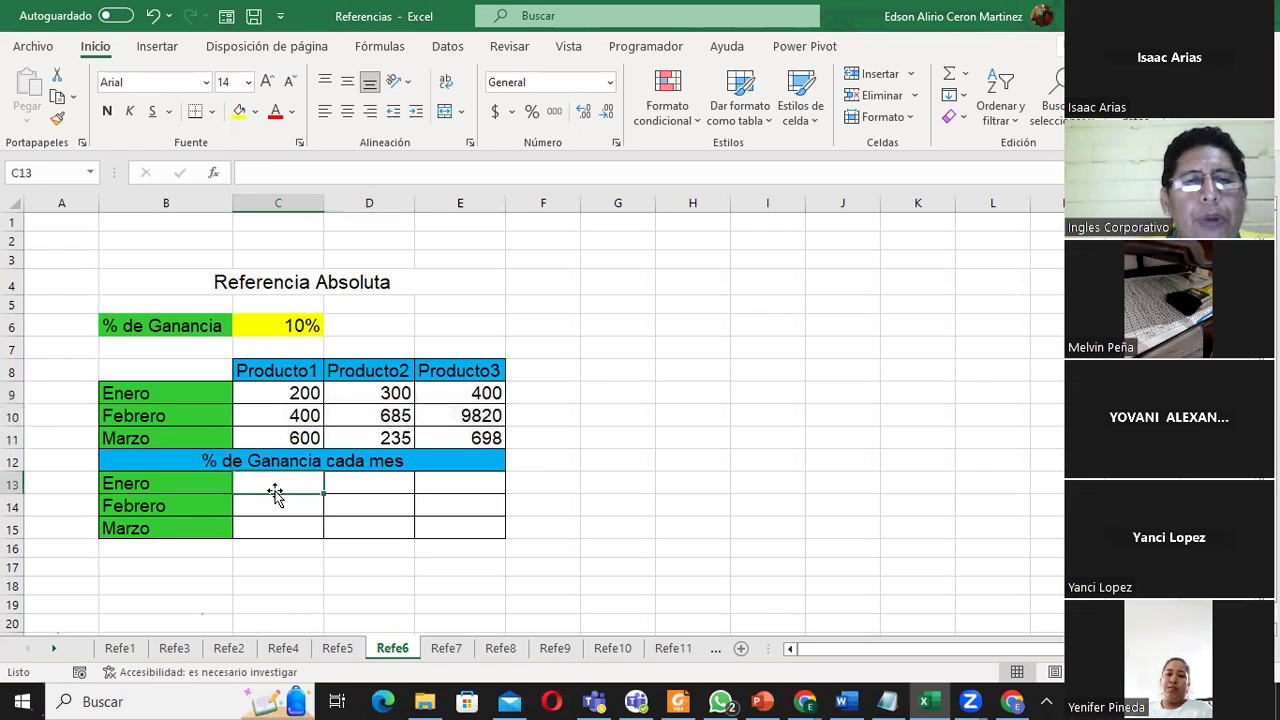
{"action": "left_click", "coordinate": [355, 487]}
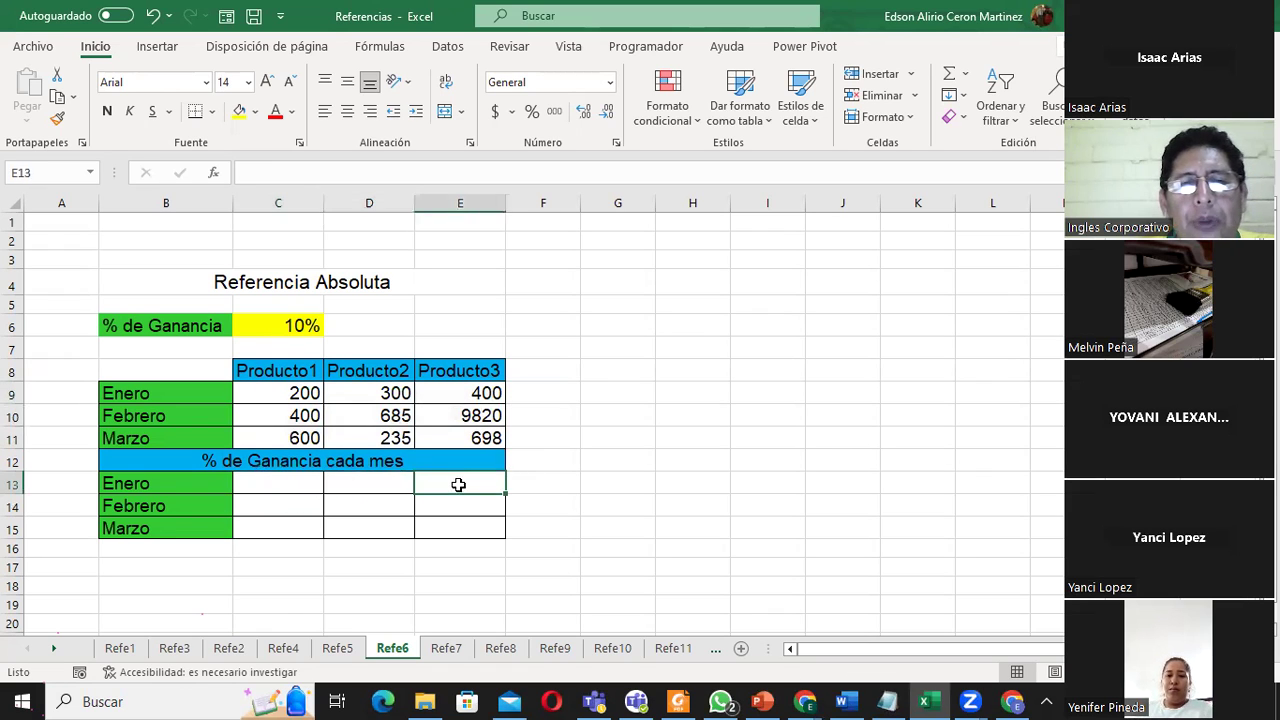
{"action": "left_click", "coordinate": [296, 478]}
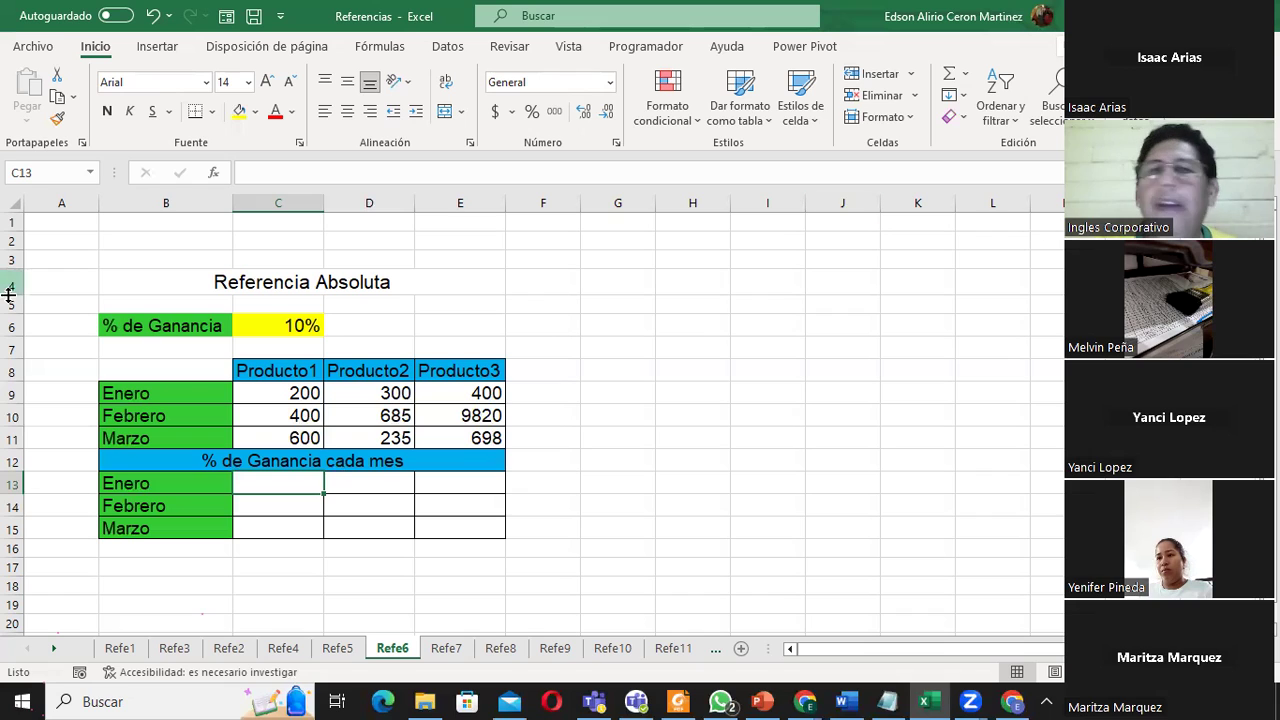
{"action": "left_click", "coordinate": [284, 508]}
{"action": "left_click", "coordinate": [285, 531]}
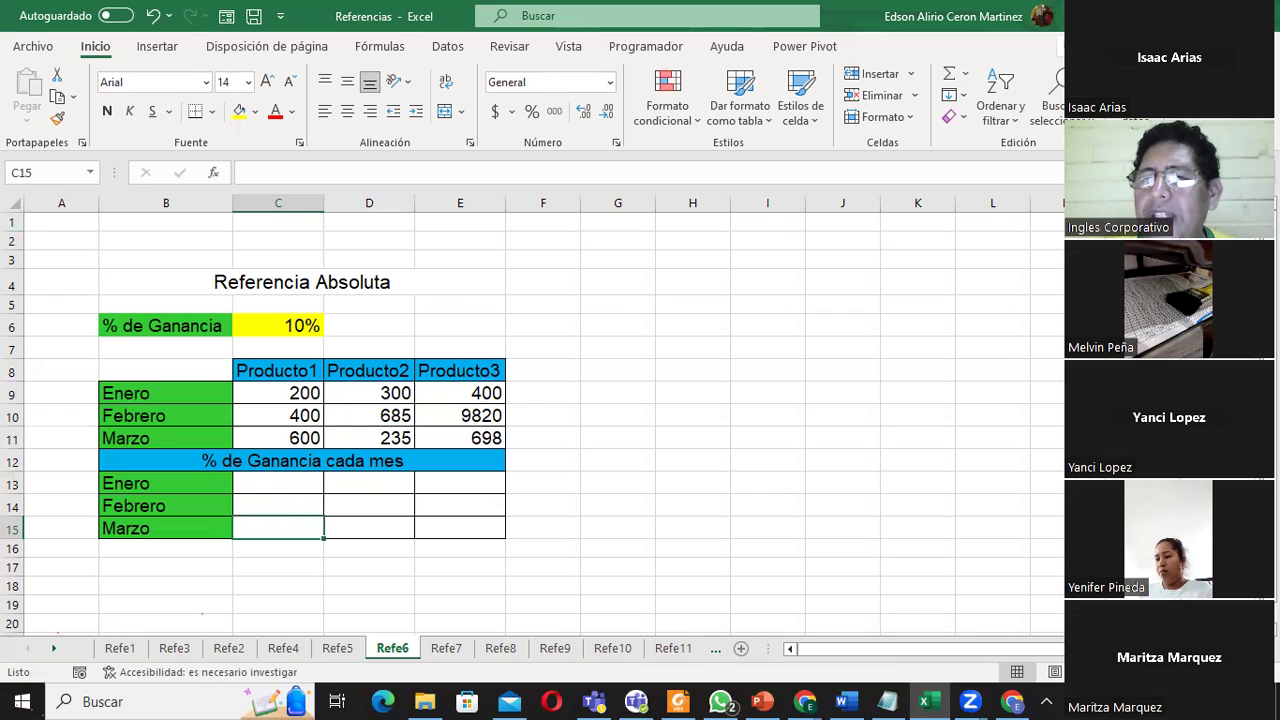
- Zoom in on Refe6 and select C13, the Enero sales C9 and the 10% rate C6
{"action": "scroll", "coordinate": [807, 510], "scroll_direction": "up", "scroll_amount": 2}
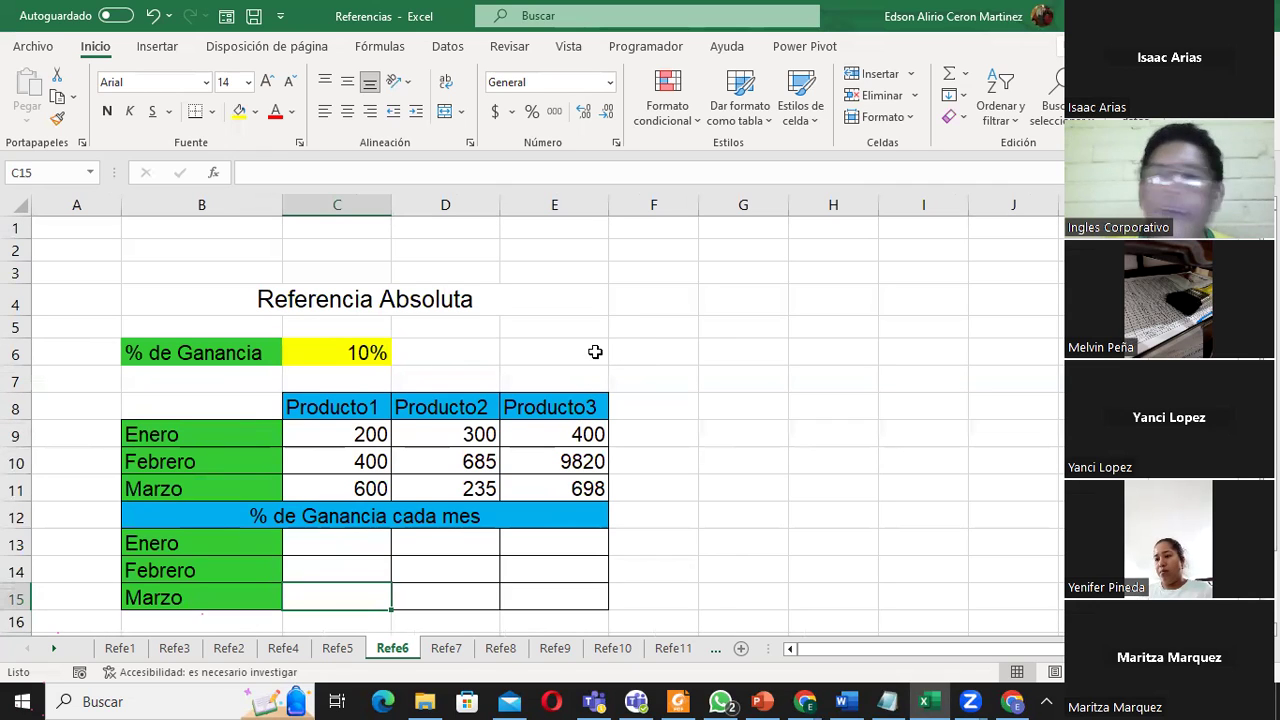
{"action": "left_click", "coordinate": [354, 544]}
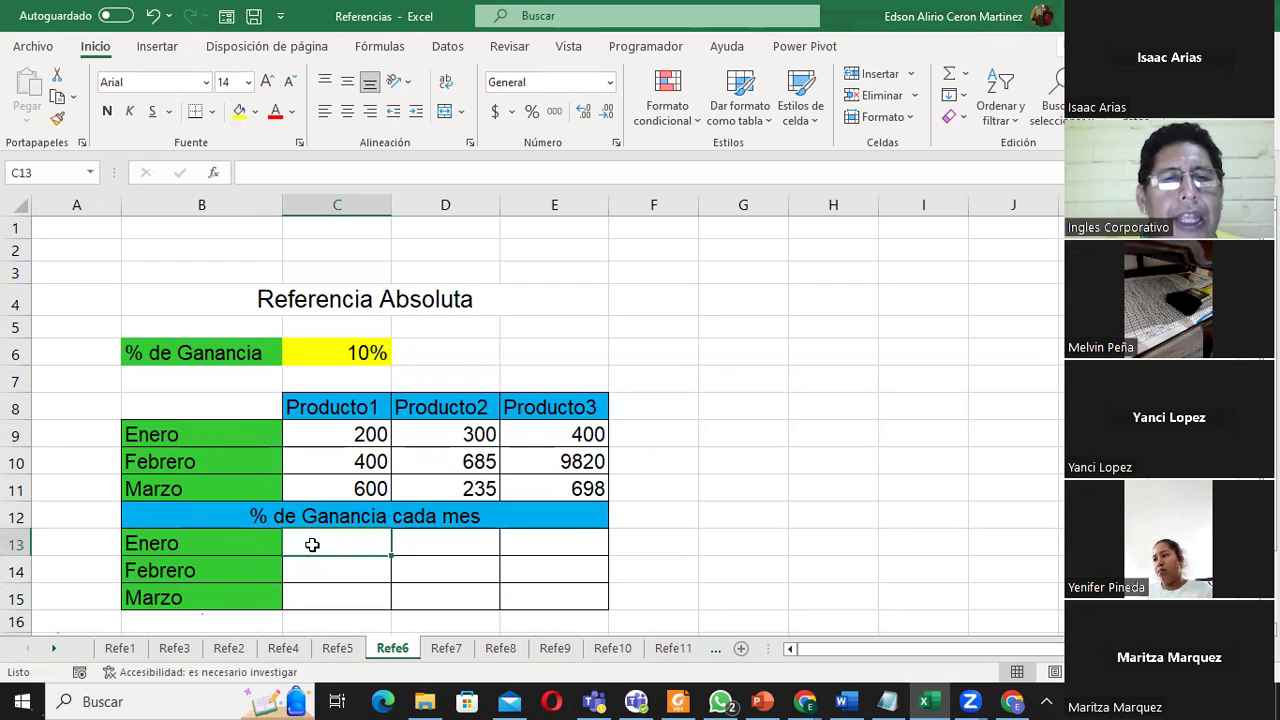
{"action": "left_click", "coordinate": [334, 434]}
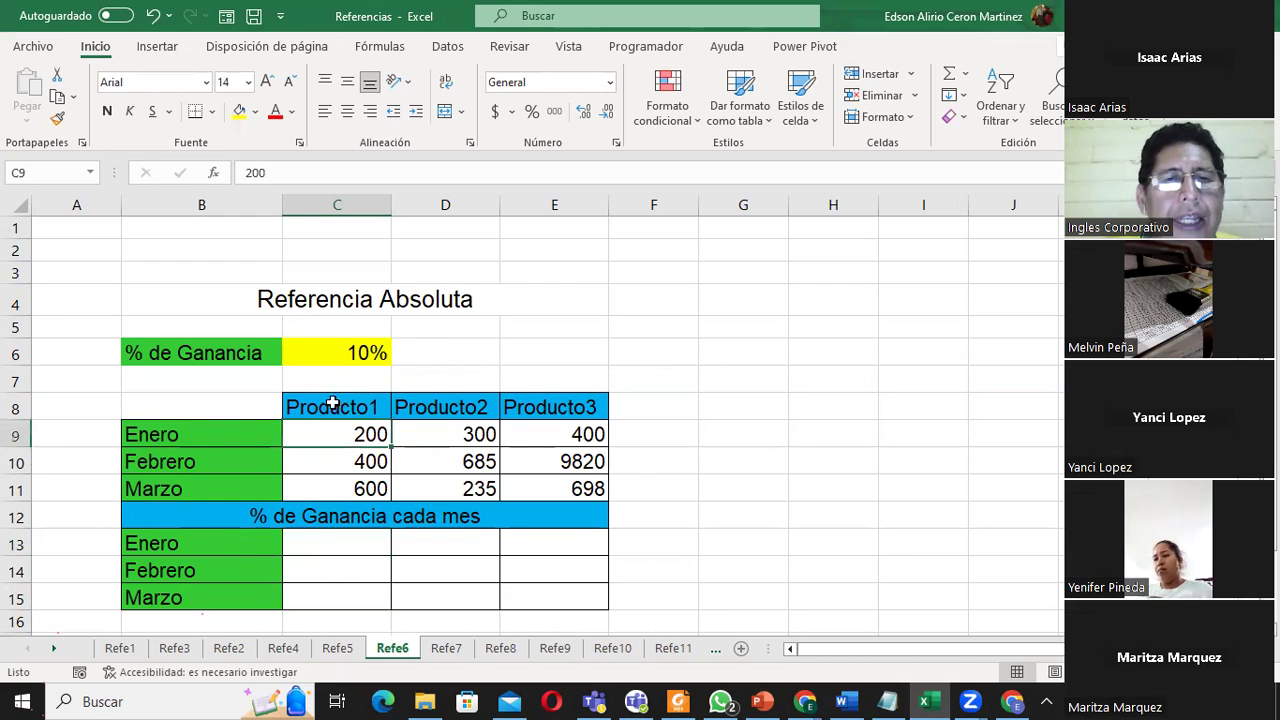
{"action": "left_click", "coordinate": [336, 354]}
{"action": "left_click", "coordinate": [326, 546]}
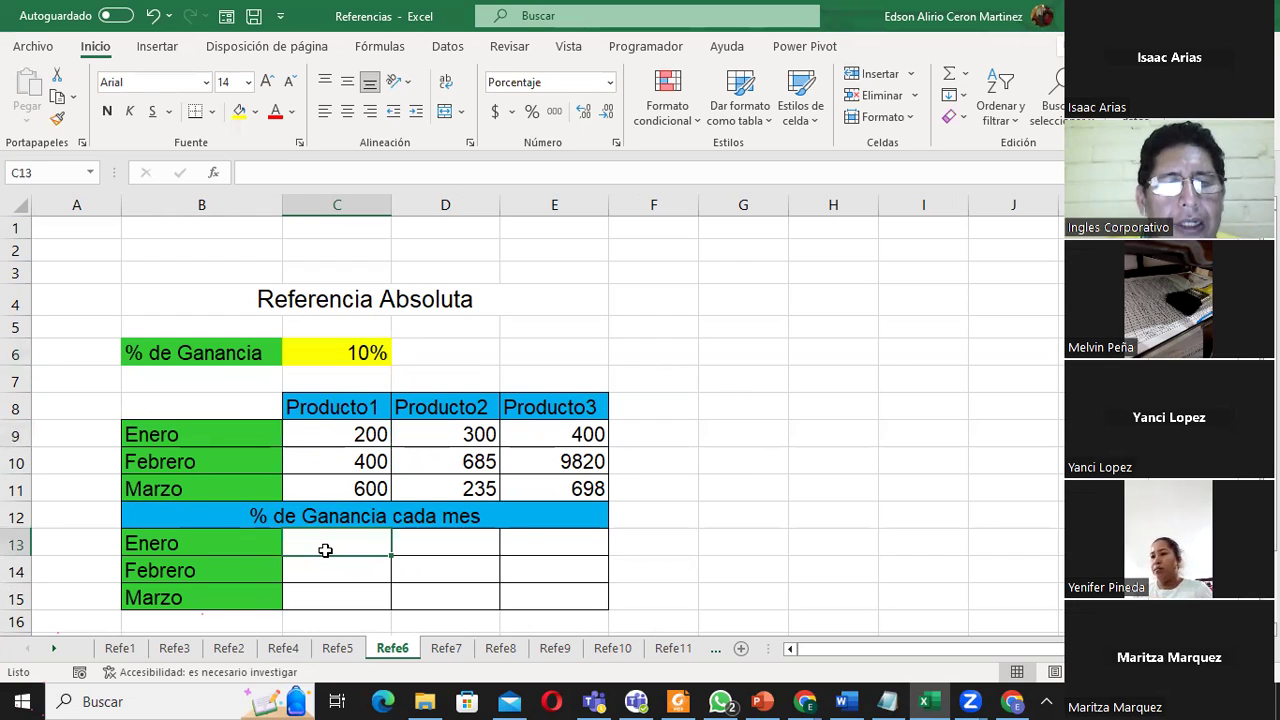
- Enter =(C9*$C$6) in C13 and fill it down to C15, giving 20, 40 and 60
{"action": "double_click", "coordinate": [326, 543]}
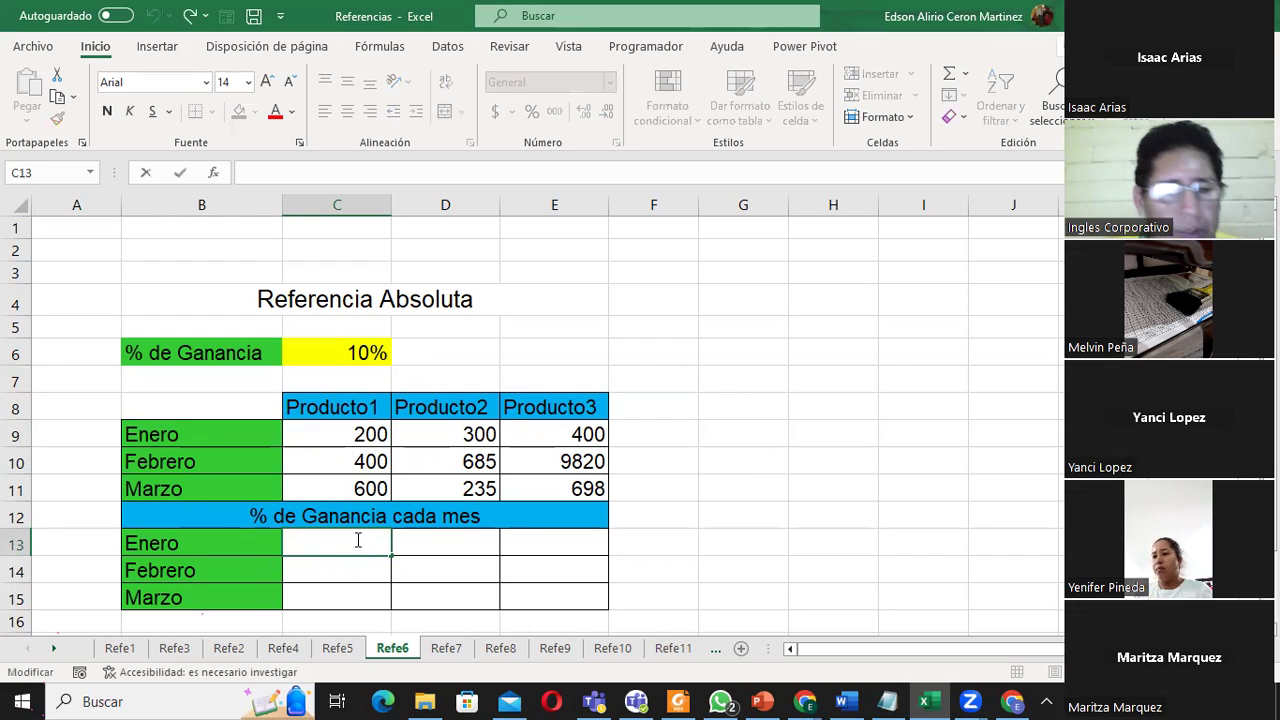
{"action": "type", "text": "=("}
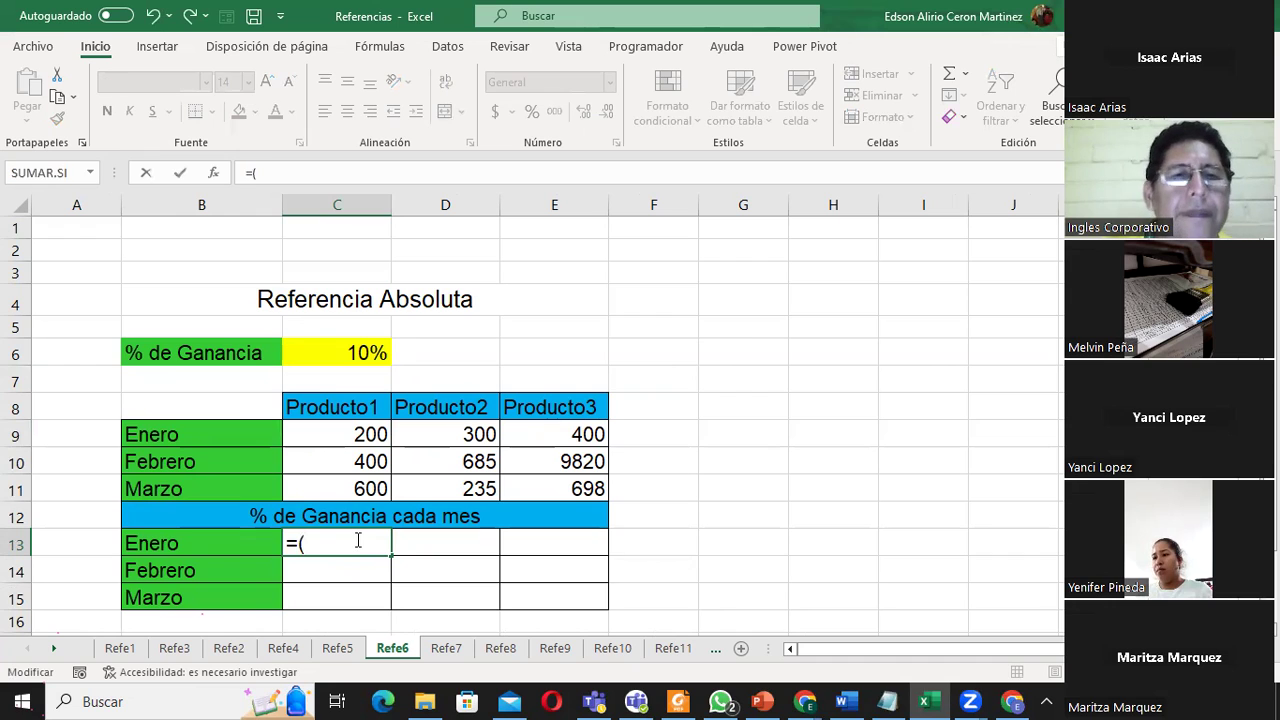
{"action": "left_click", "coordinate": [348, 434]}
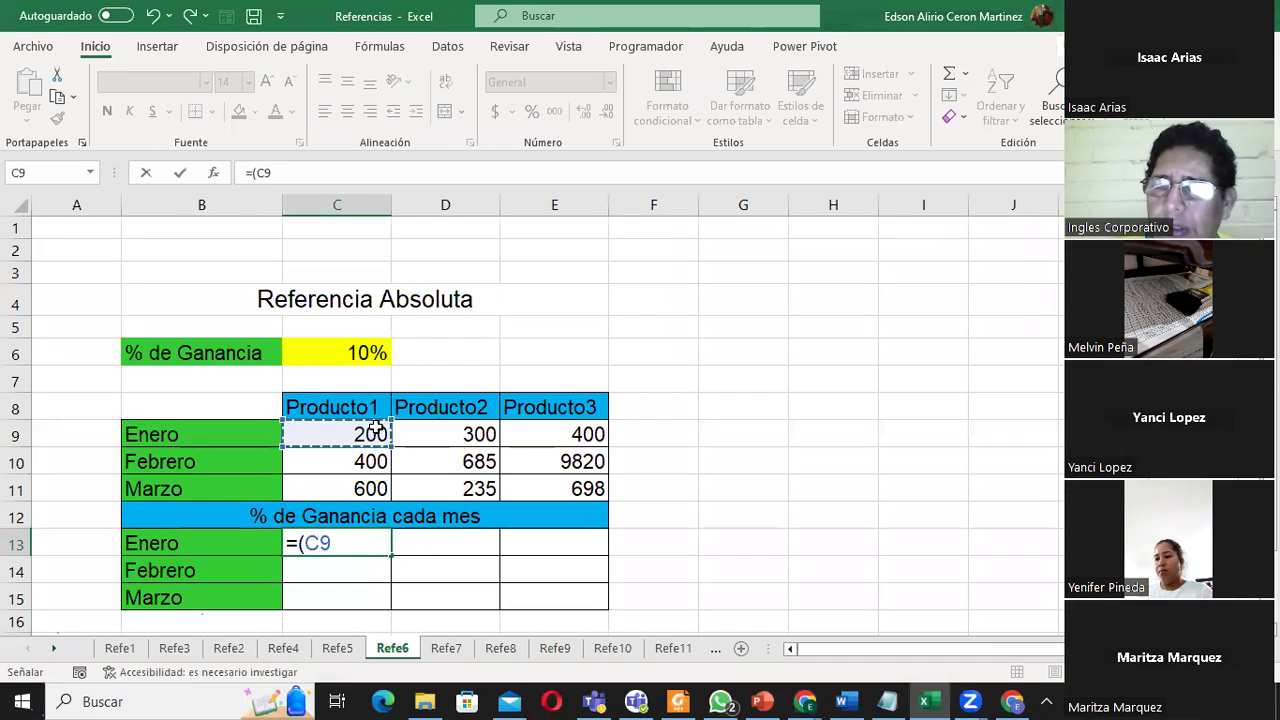
{"action": "type", "text": "*"}
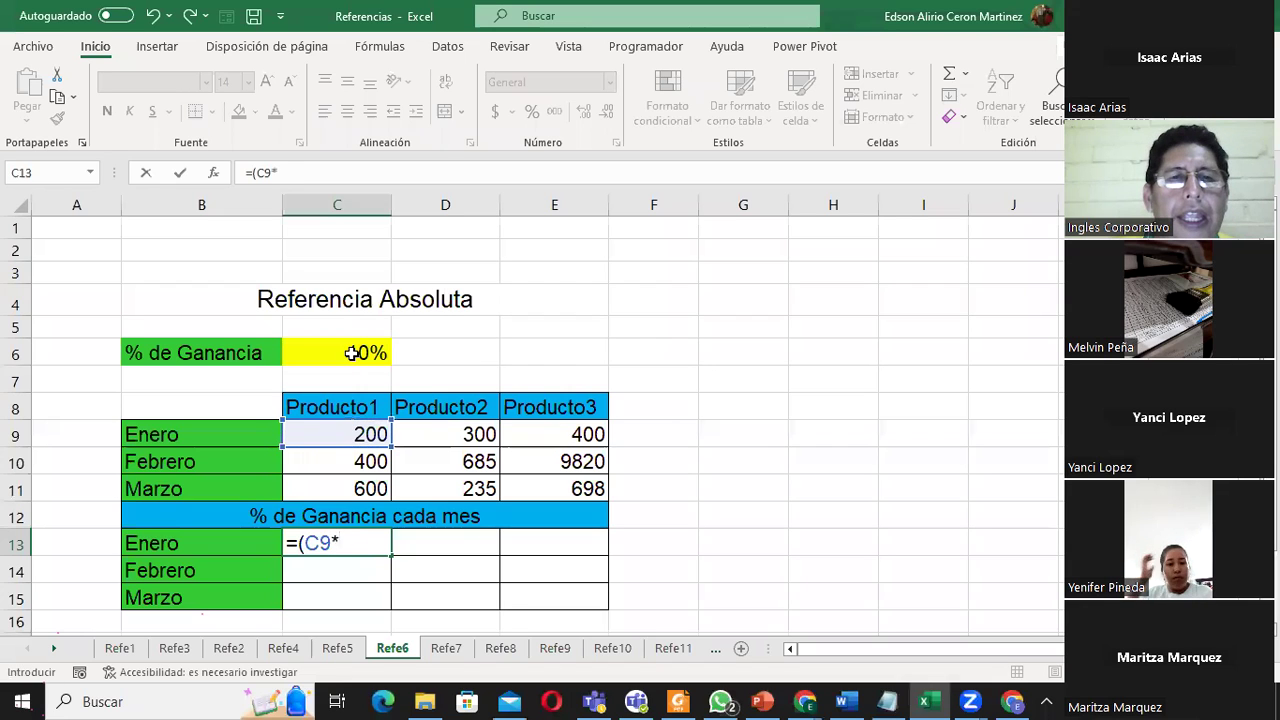
{"action": "left_click", "coordinate": [352, 353]}
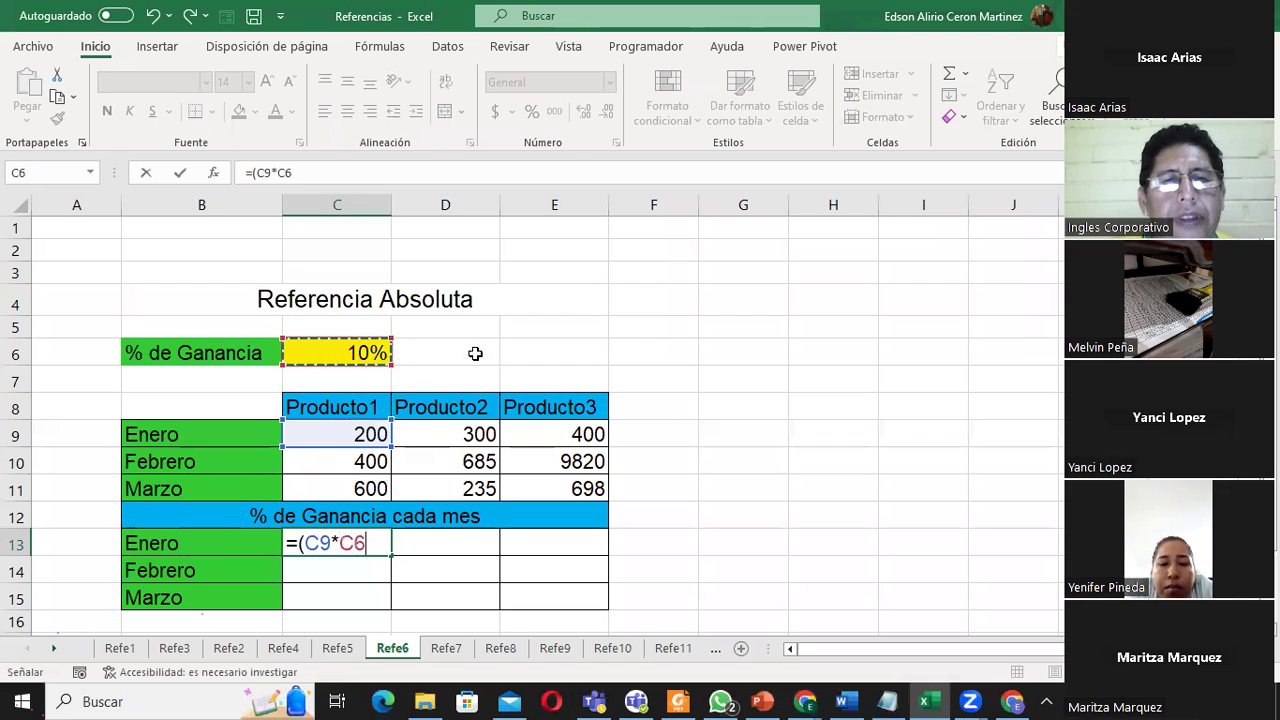
{"action": "left_click", "coordinate": [336, 542]}
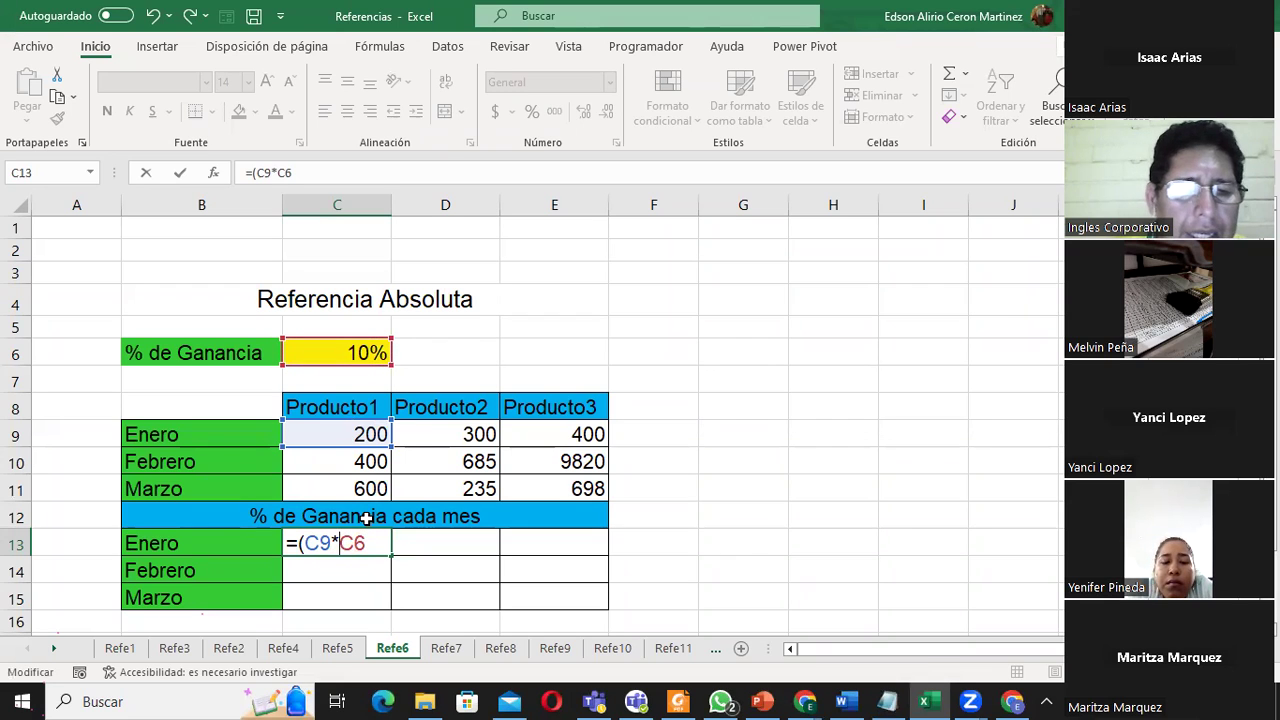
{"action": "type", "text": "$"}
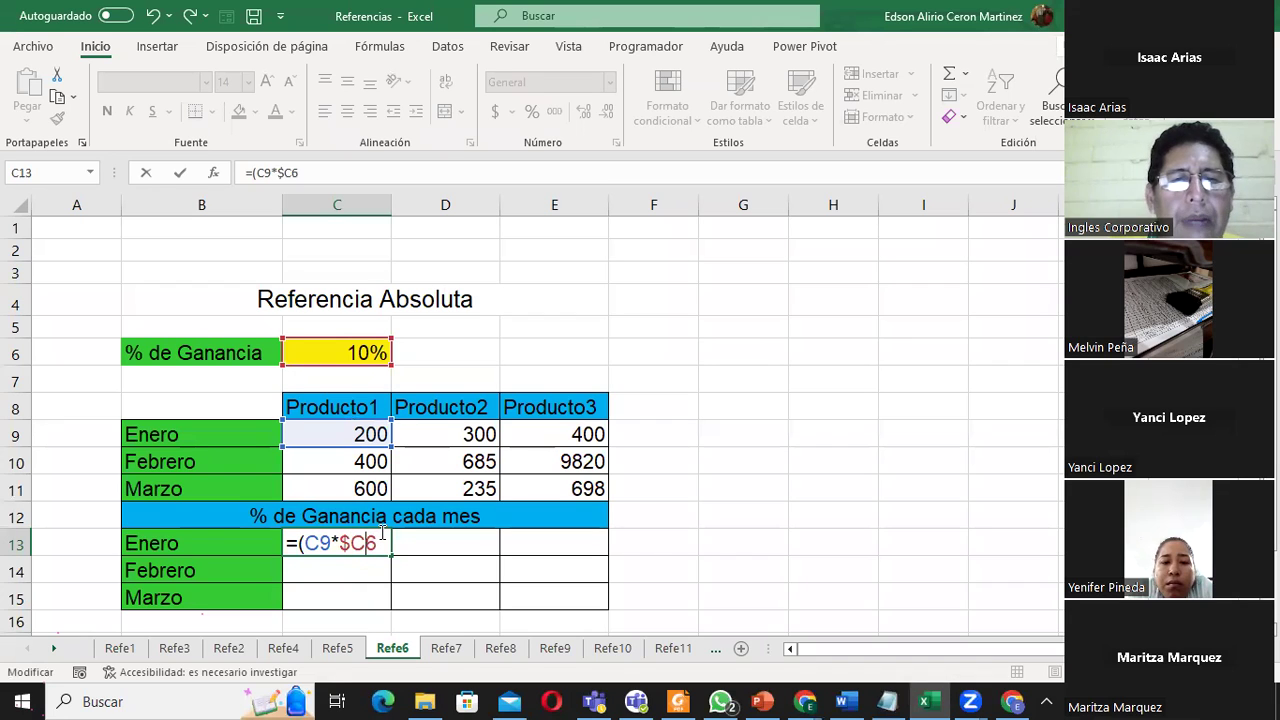
{"action": "key", "text": "Right"}
{"action": "type", "text": "$"}
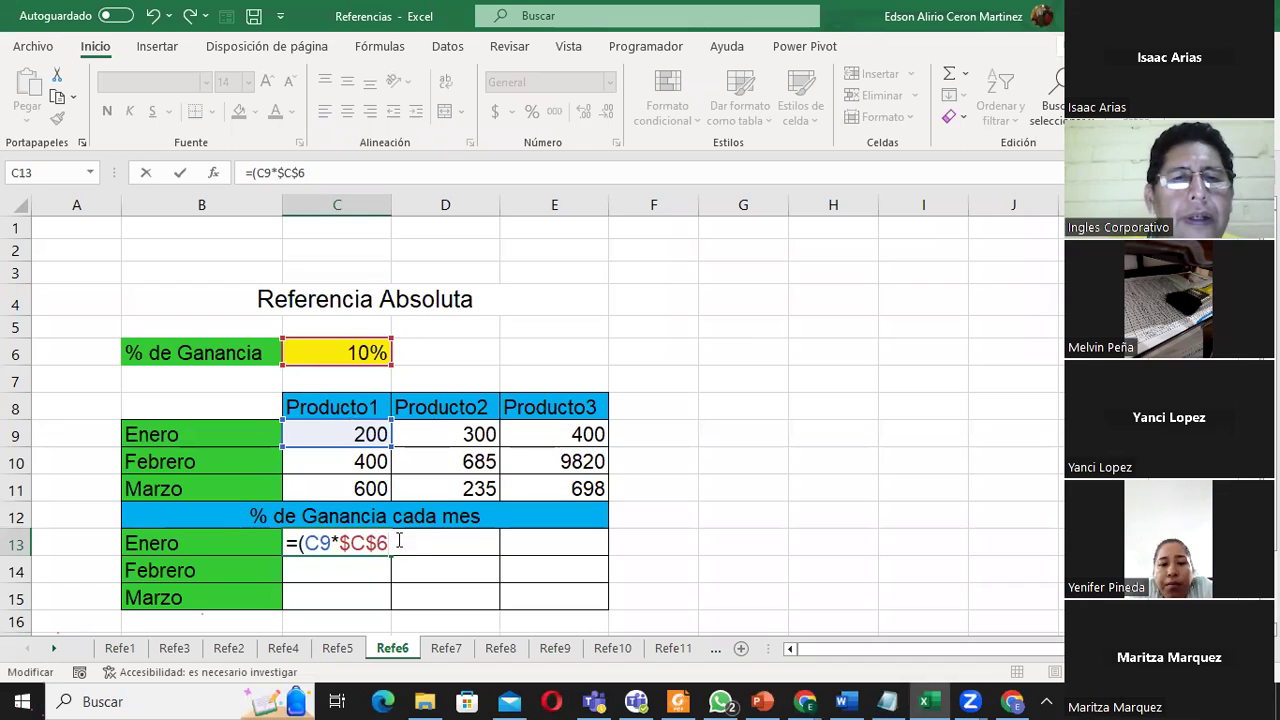
{"action": "type", "text": ")"}
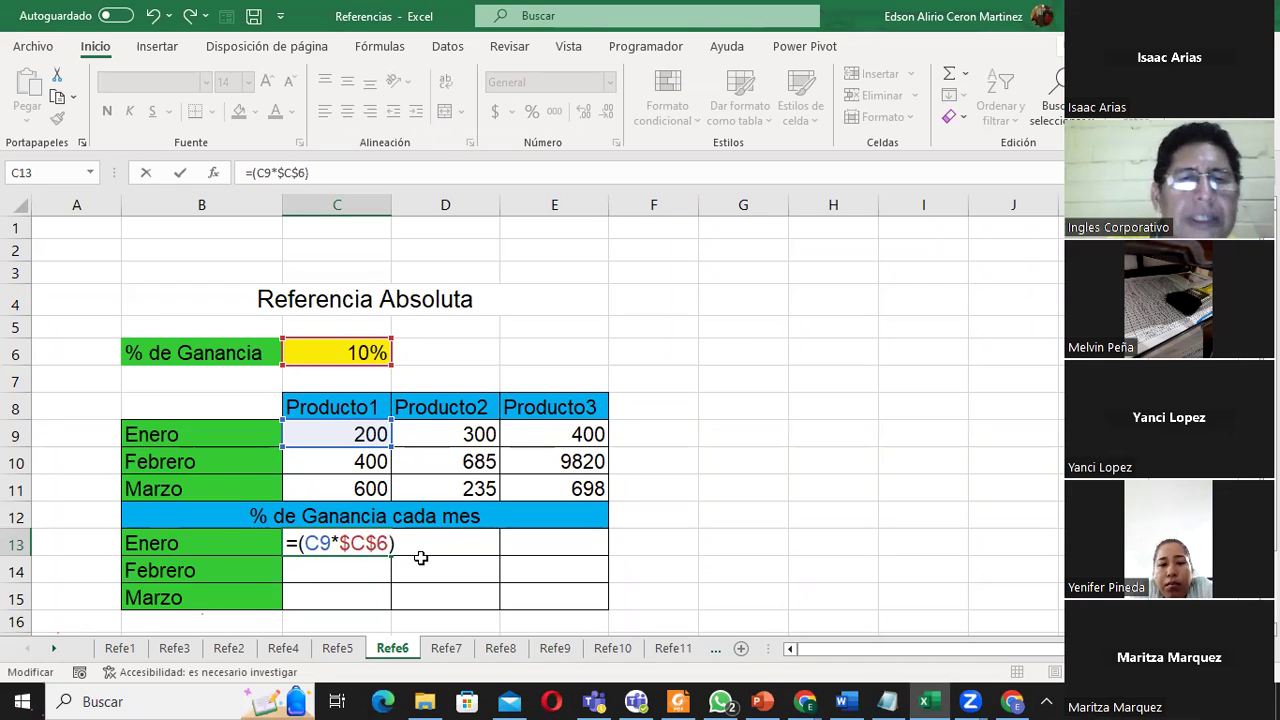
{"action": "key", "text": "Return"}
{"action": "left_click", "coordinate": [366, 543]}
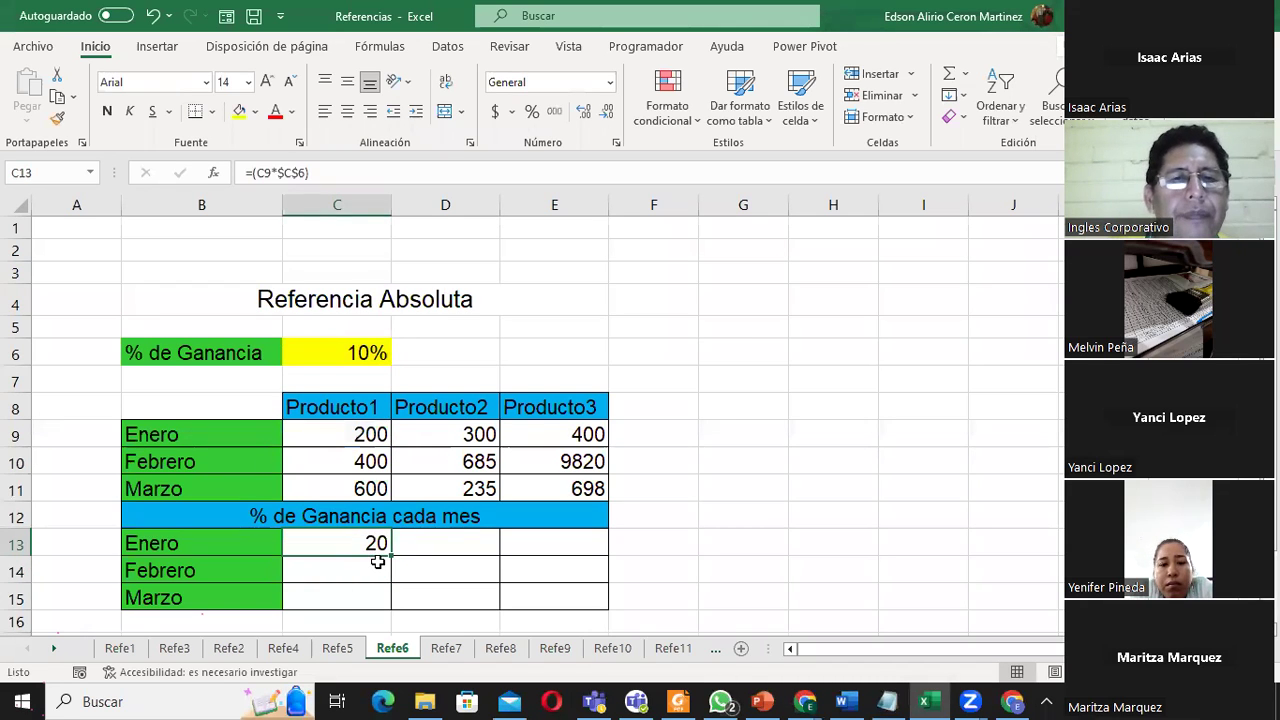
{"action": "left_click_drag", "start_coordinate": [390, 558], "coordinate": [392, 602]}
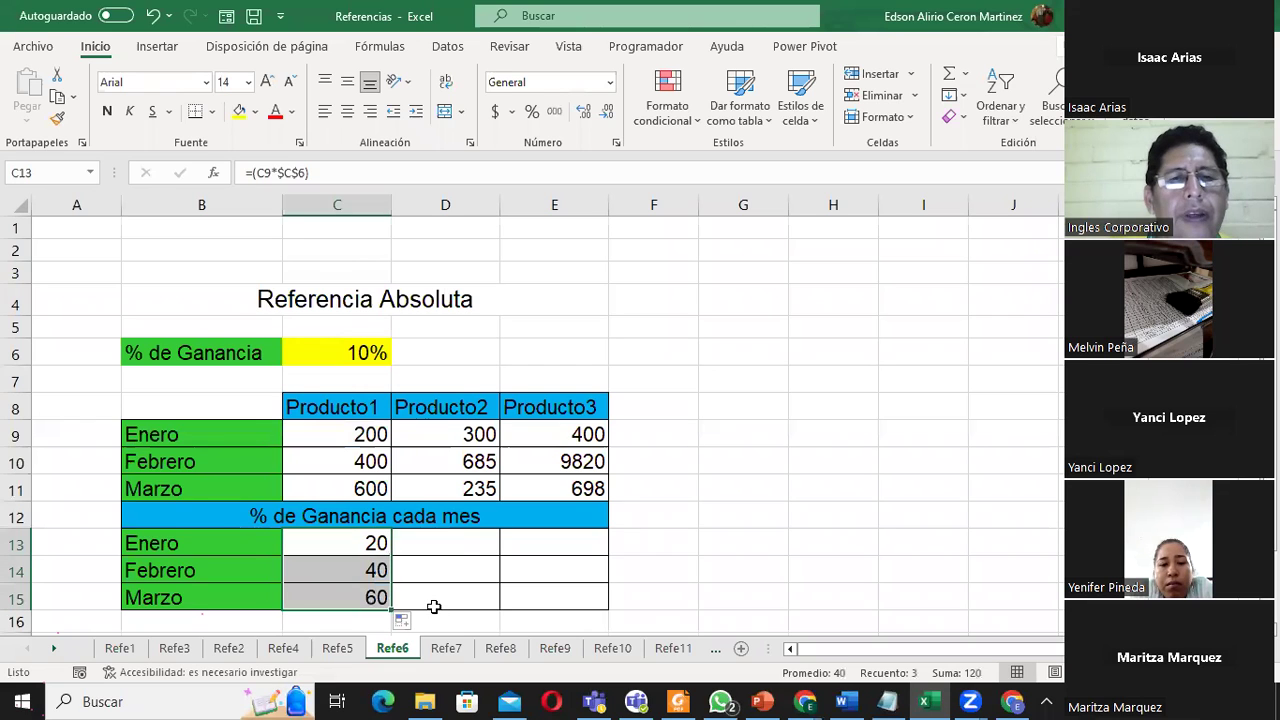
{"action": "double_click", "coordinate": [357, 572]}
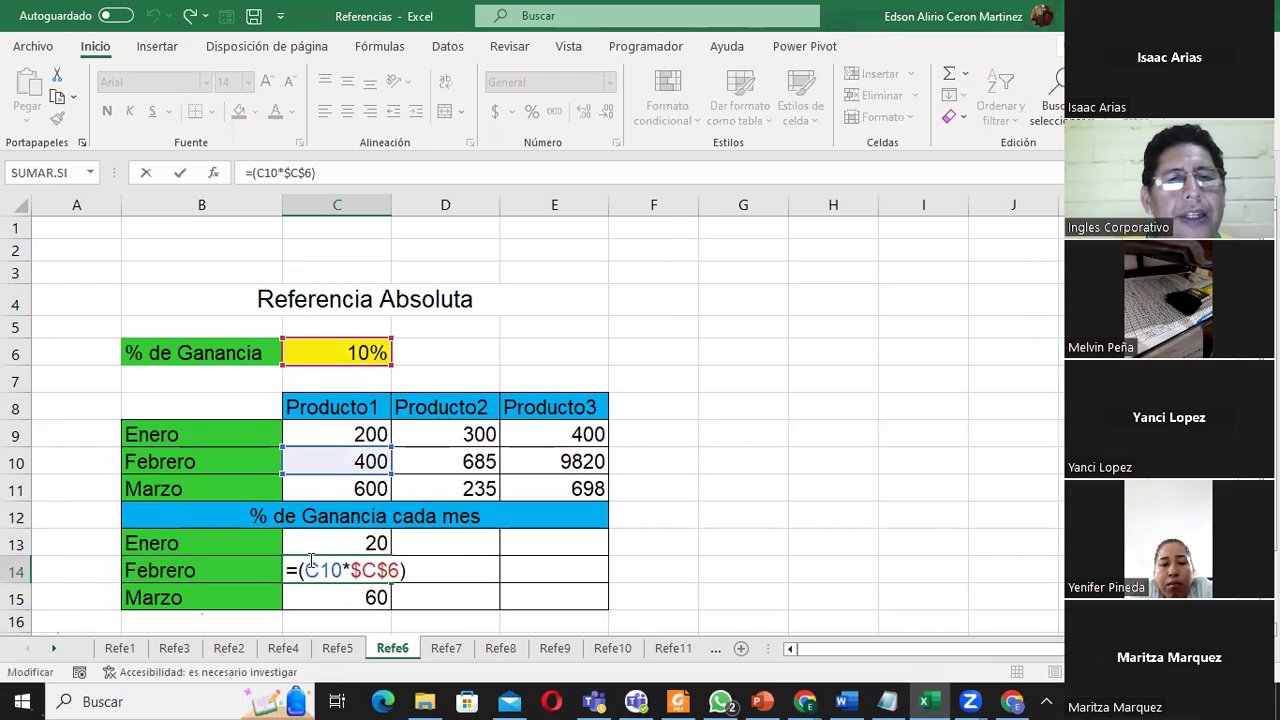
{"action": "left_click", "coordinate": [354, 597]}
{"action": "double_click", "coordinate": [348, 598]}
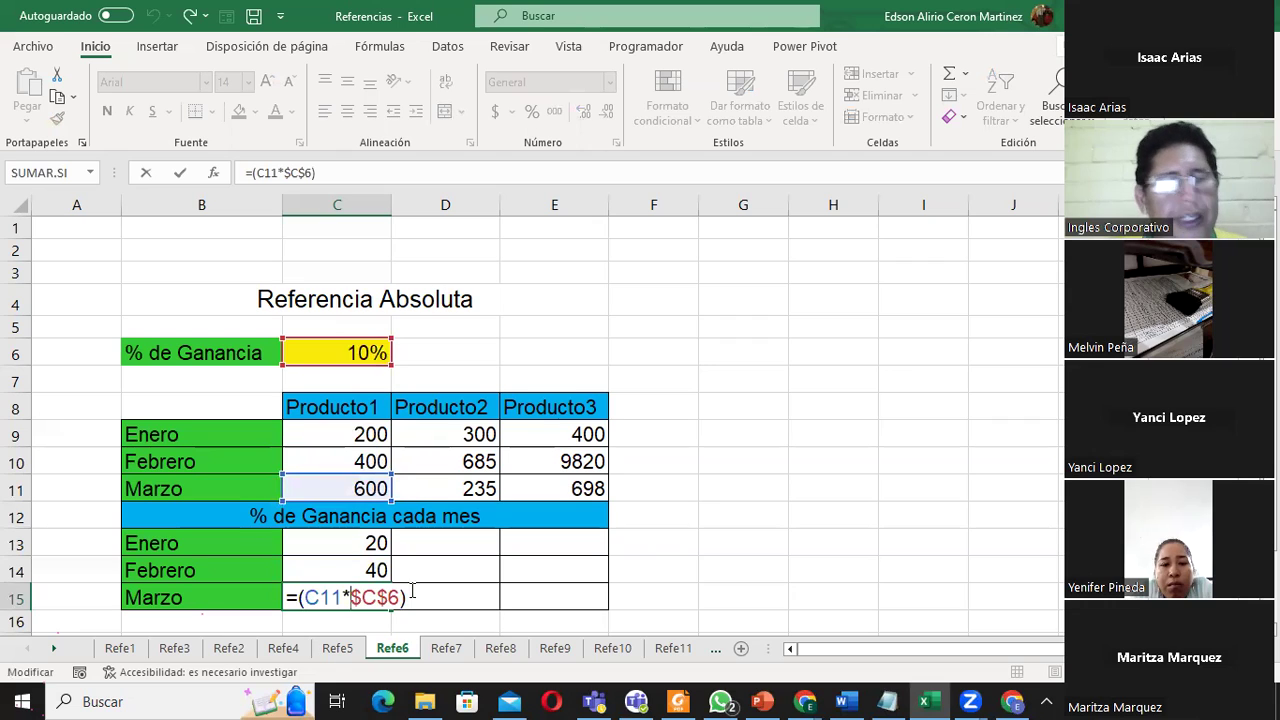
{"action": "key", "text": "ctrl+Return"}
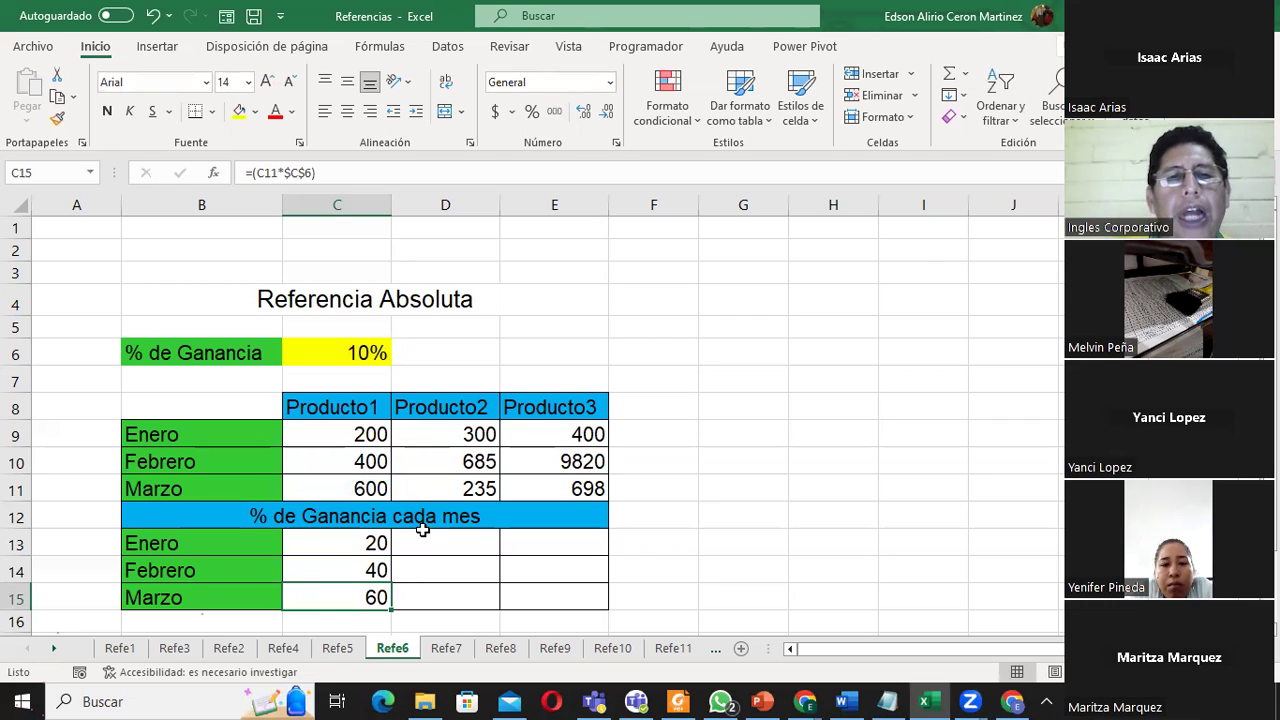
{"action": "left_click", "coordinate": [459, 432]}
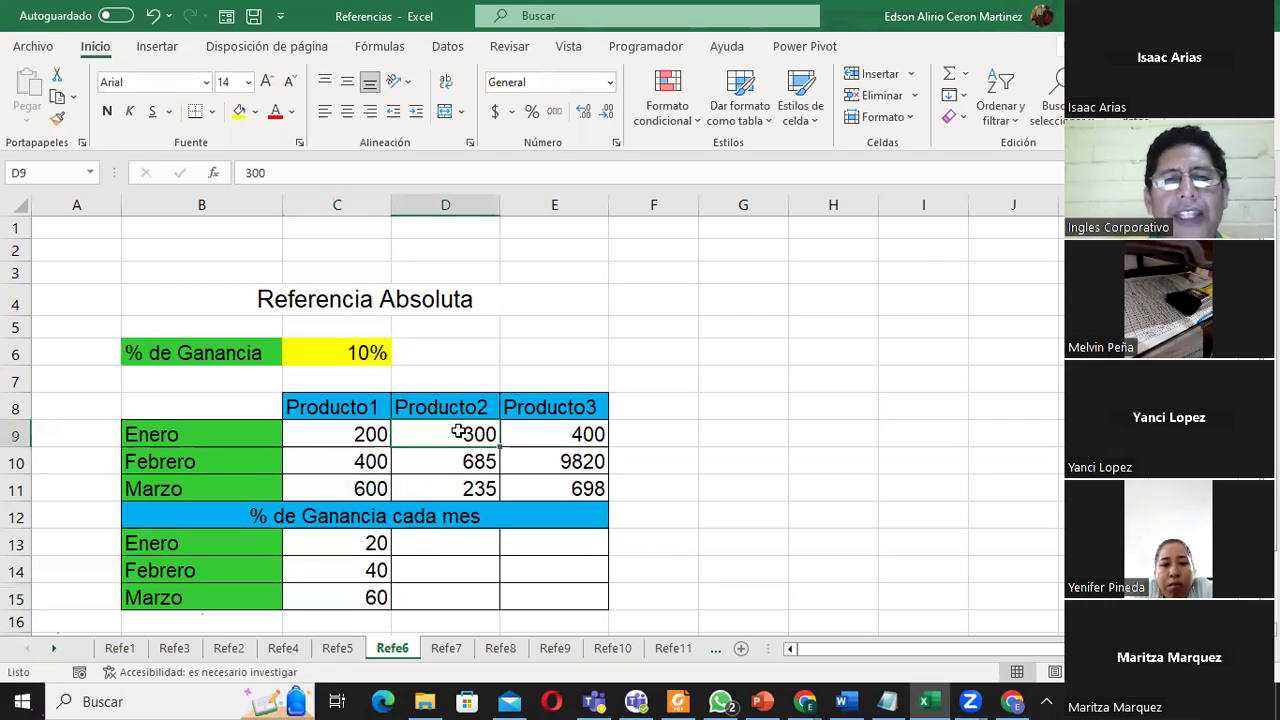
{"action": "left_click", "coordinate": [361, 352]}
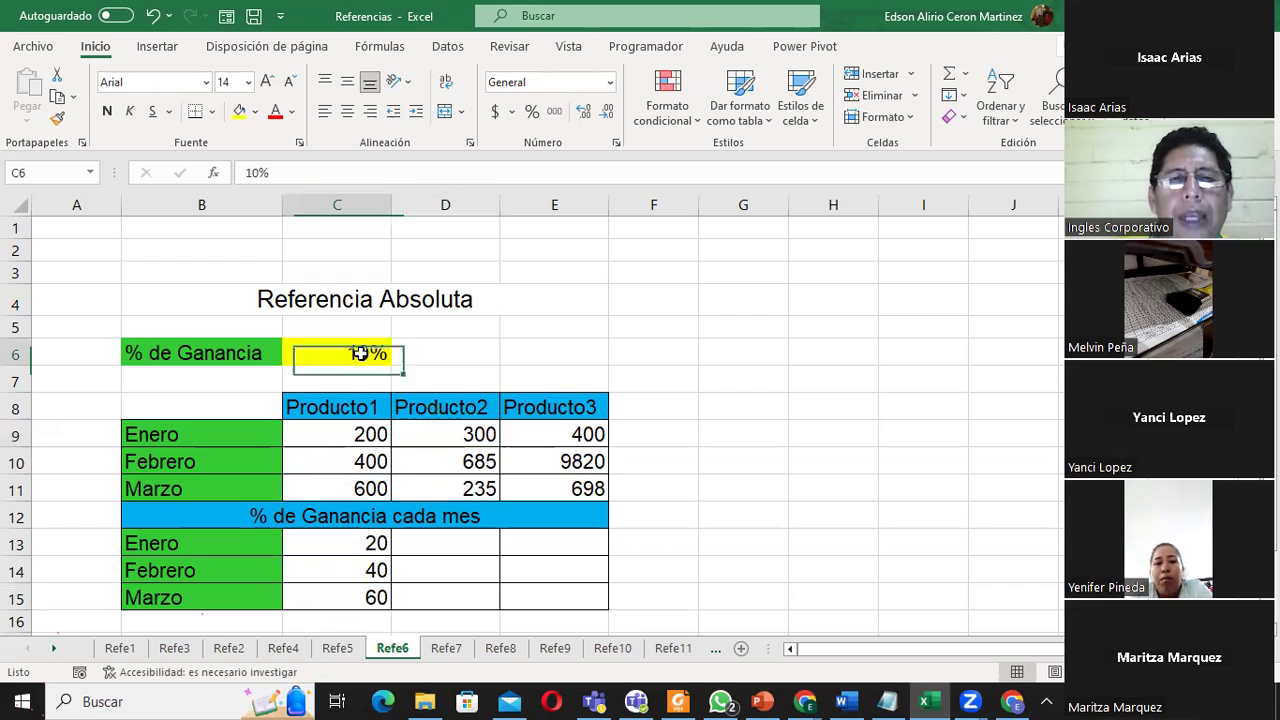
{"action": "left_click", "coordinate": [437, 460]}
{"action": "left_click", "coordinate": [372, 362]}
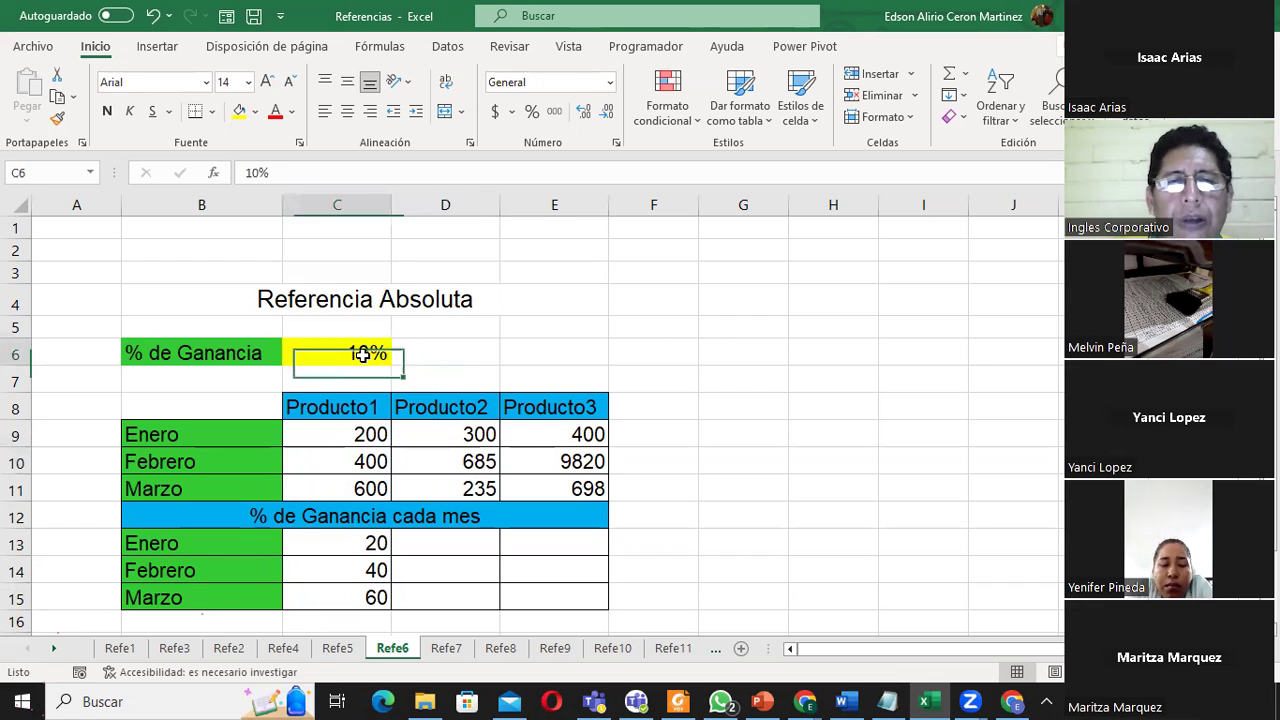
{"action": "left_click", "coordinate": [470, 492]}
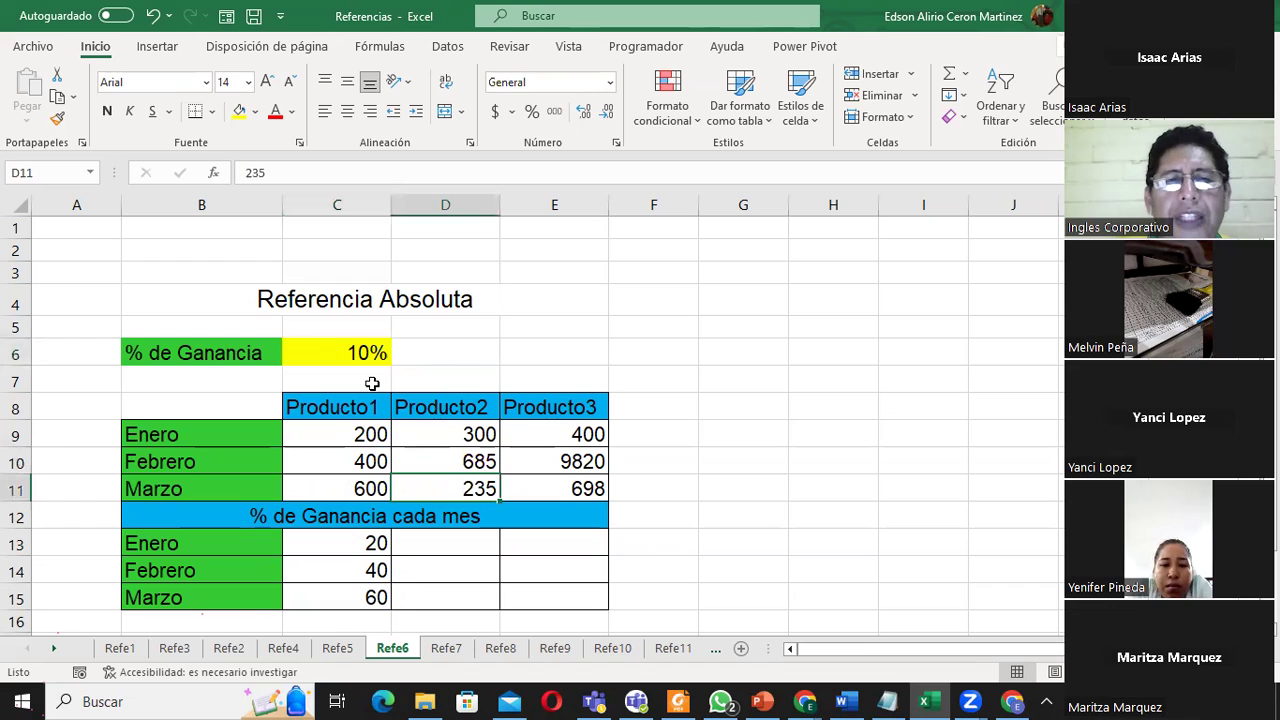
{"action": "left_click", "coordinate": [356, 359]}
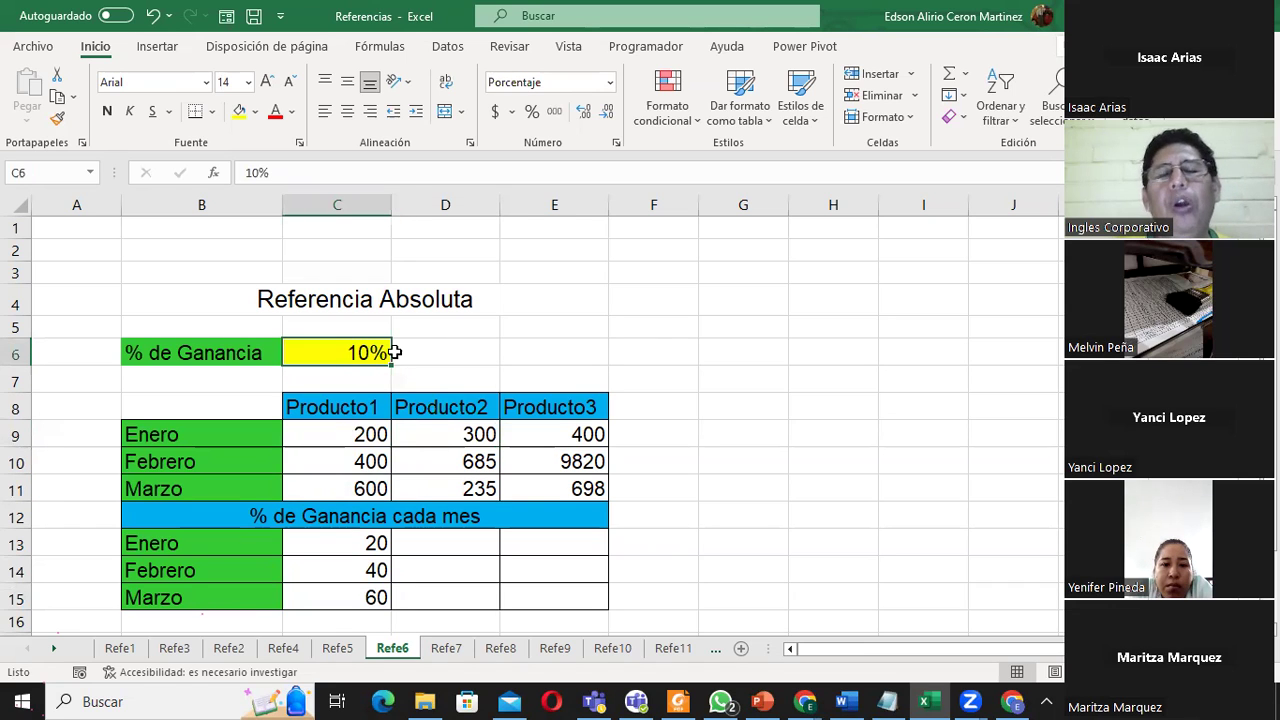
- Enter =(D9*$C$6) in D13 and fill it down to D15, giving 30, 68.5 and 23.5
{"action": "double_click", "coordinate": [445, 546]}
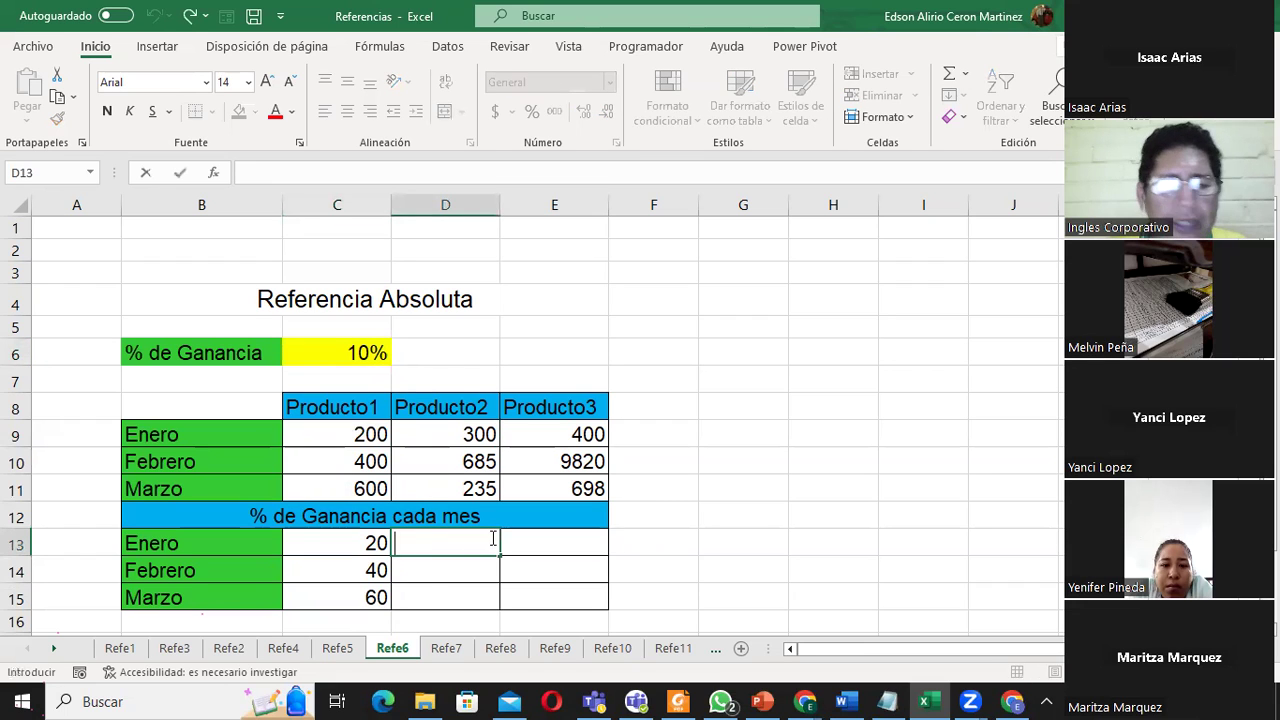
{"action": "type", "text": "=("}
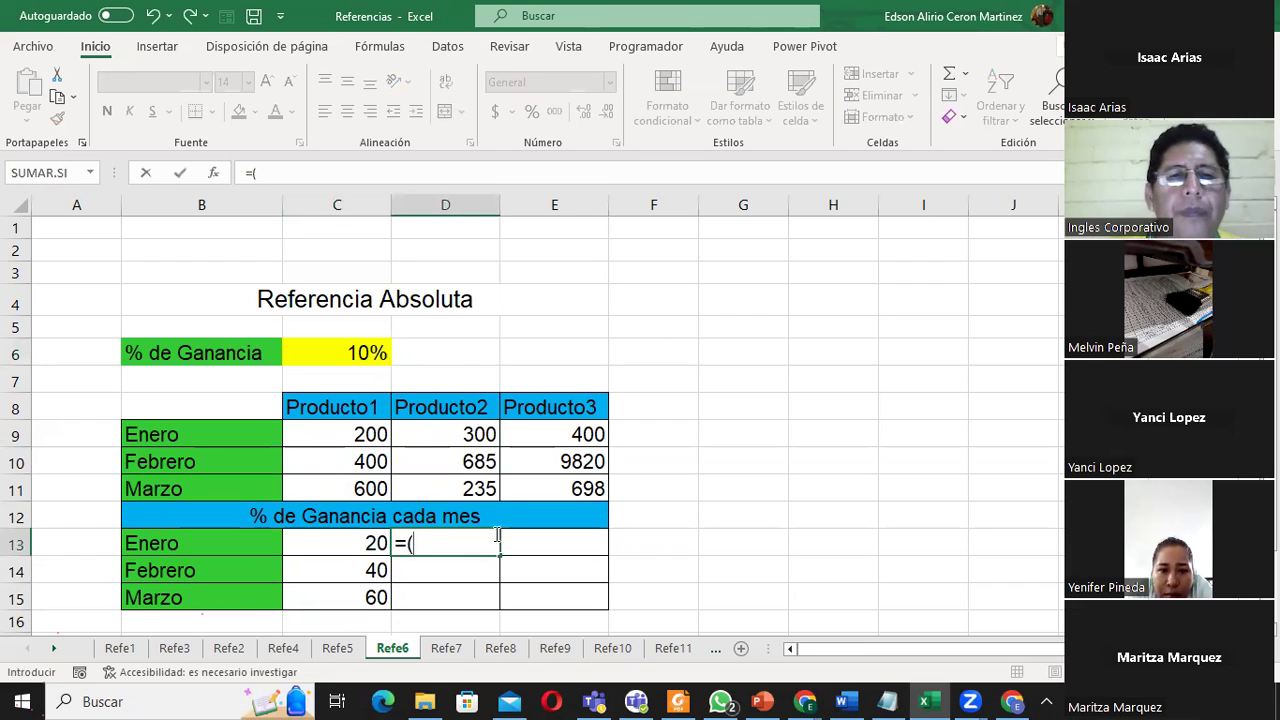
{"action": "left_click", "coordinate": [464, 433]}
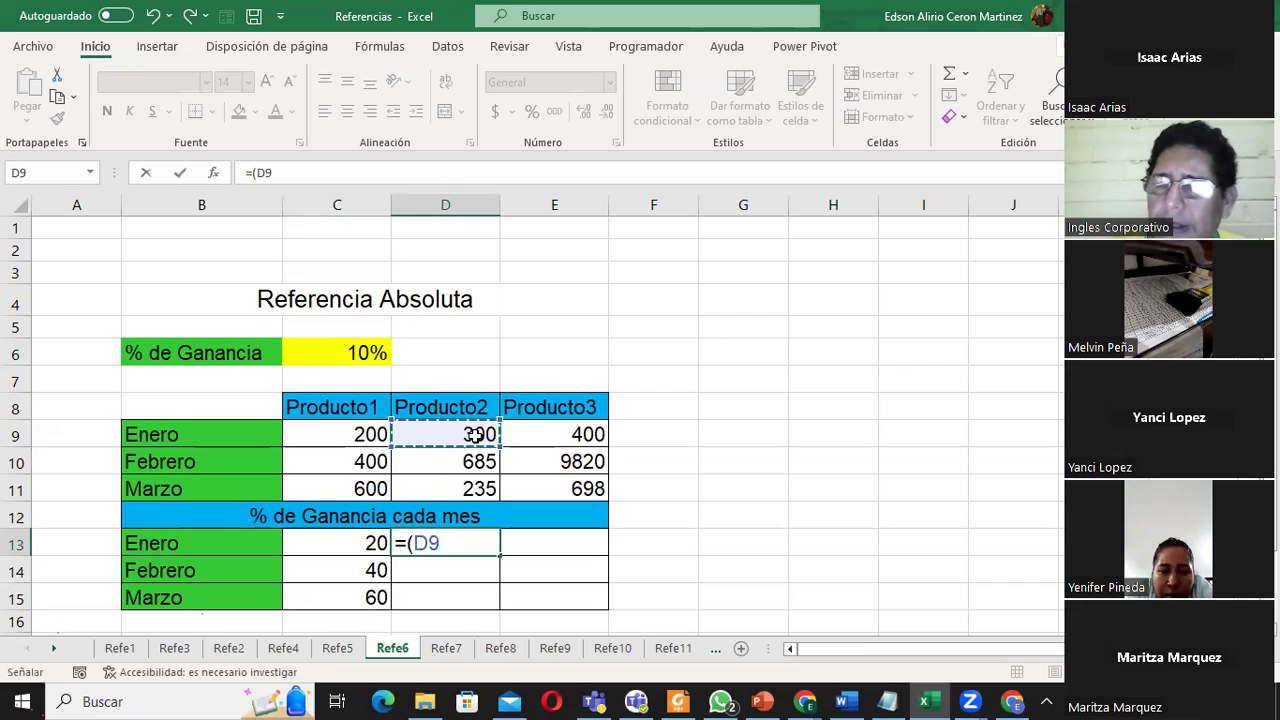
{"action": "type", "text": "*"}
{"action": "left_click", "coordinate": [366, 352]}
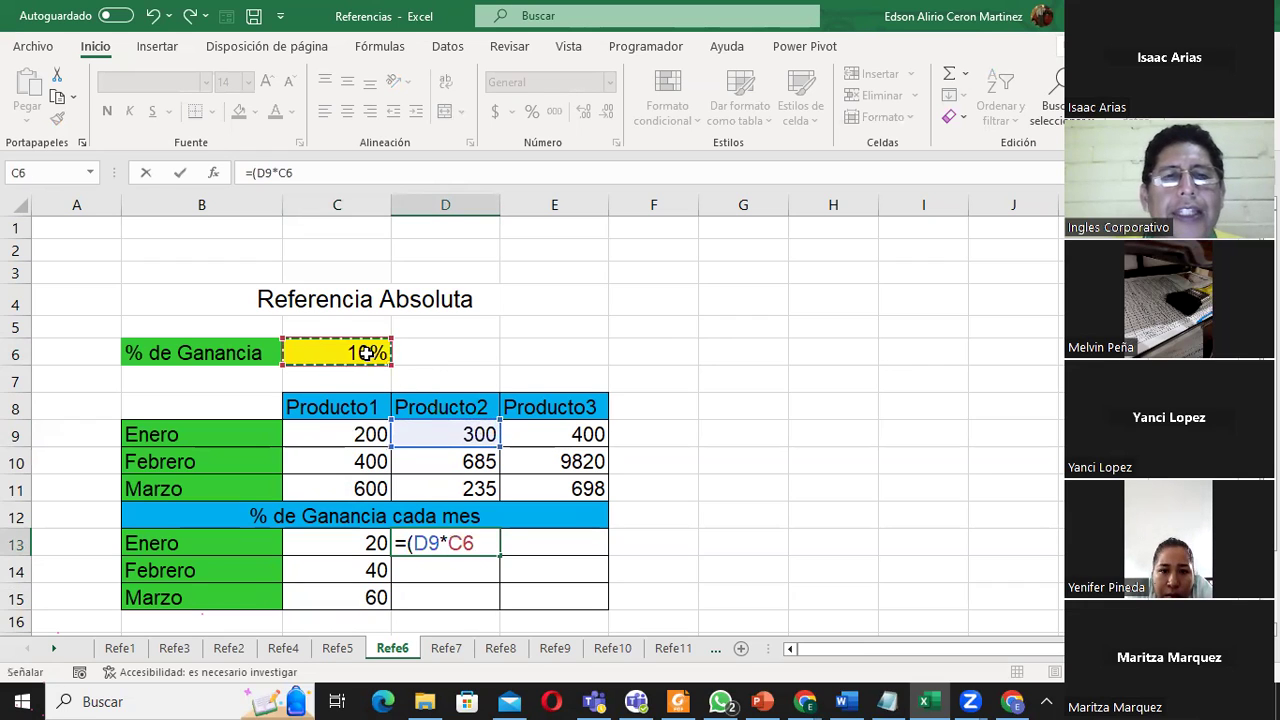
{"action": "left_click", "coordinate": [452, 543]}
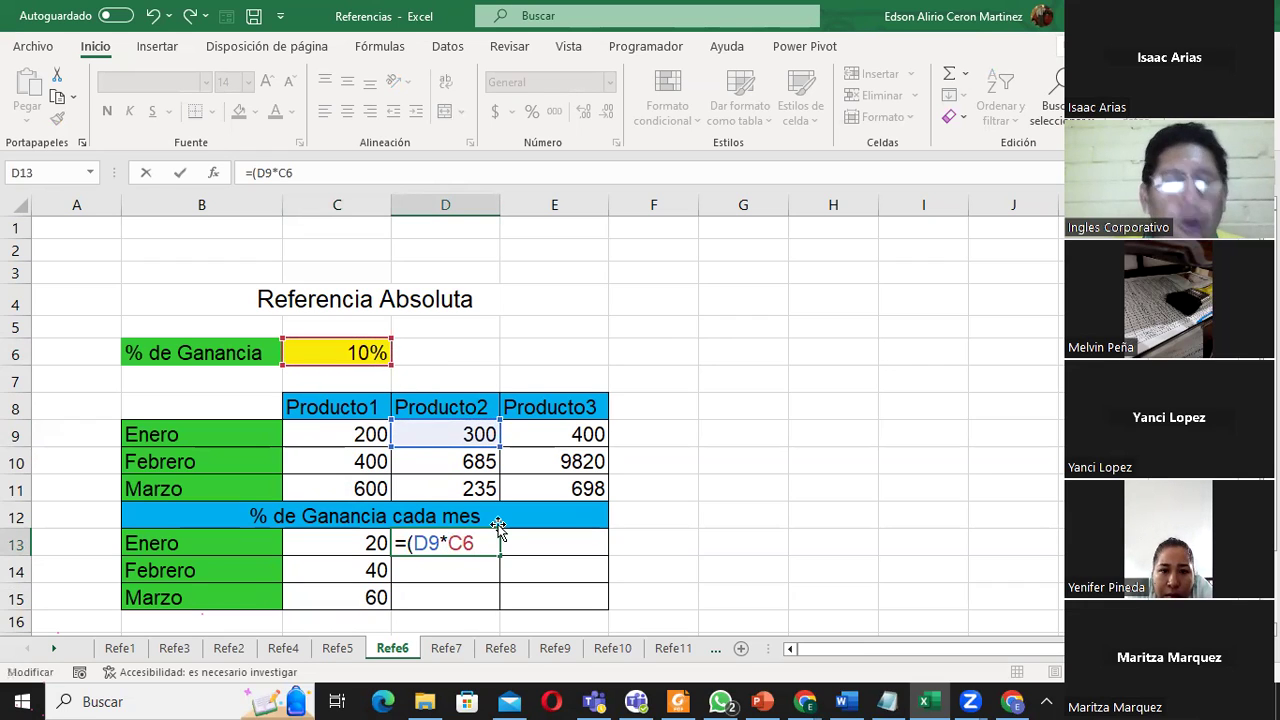
{"action": "type", "text": "$C"}
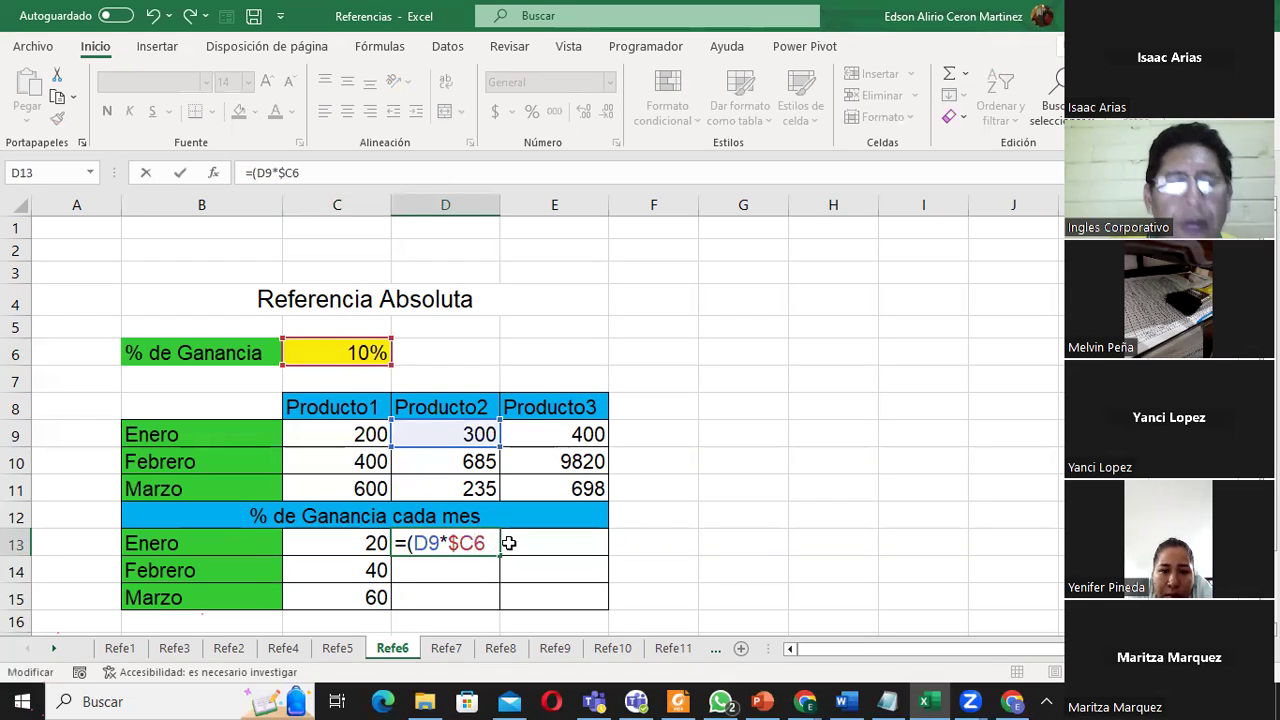
{"action": "type", "text": "$6"}
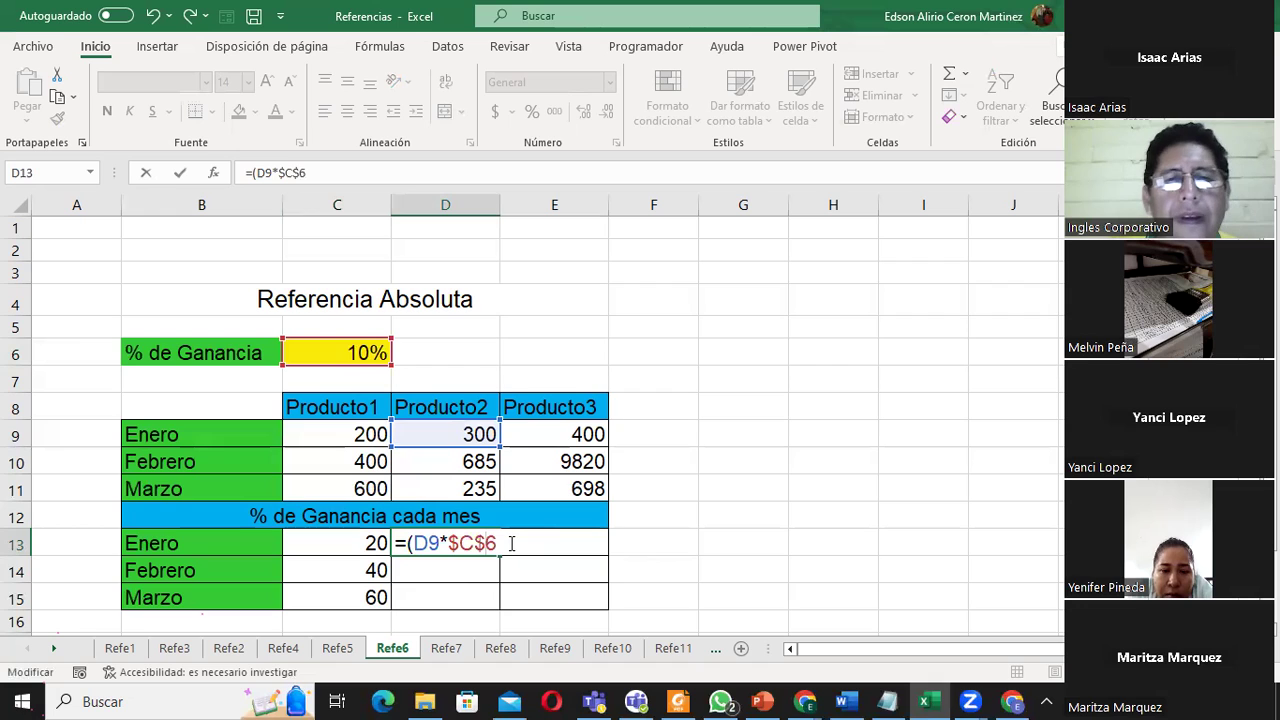
{"action": "type", "text": ")"}
{"action": "key", "text": "Return"}
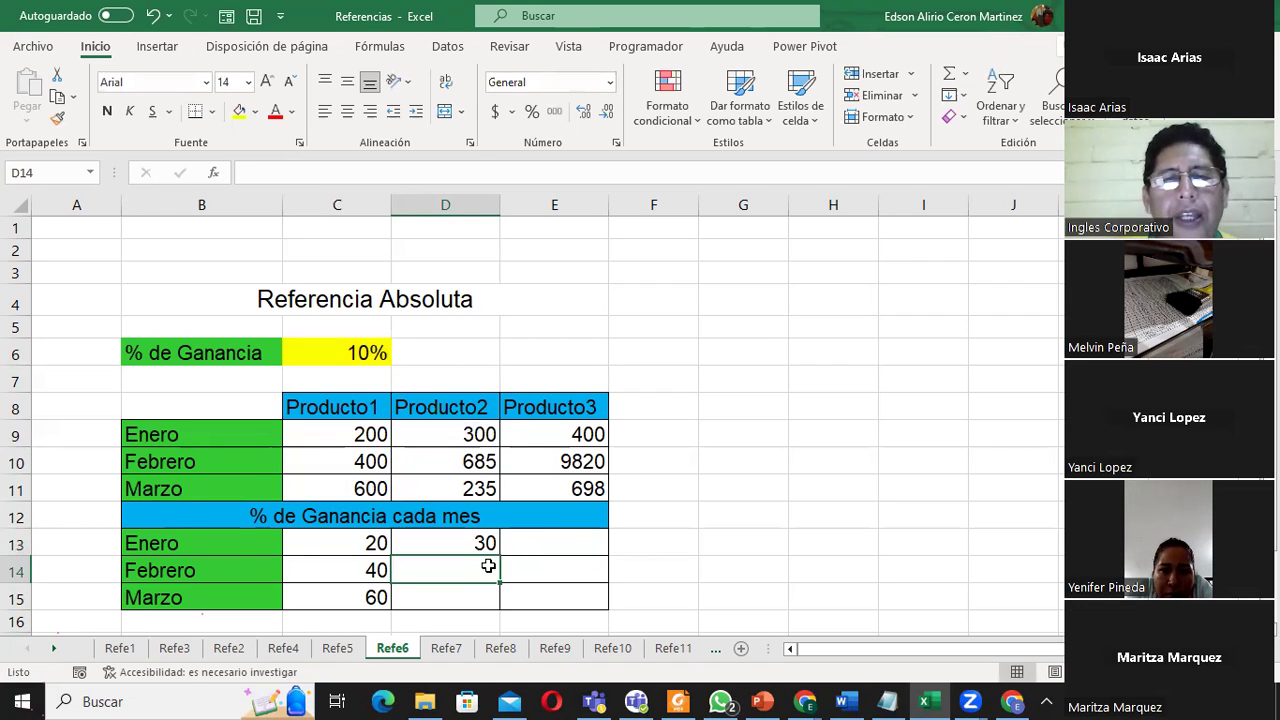
{"action": "left_click", "coordinate": [496, 546]}
{"action": "left_click_drag", "start_coordinate": [500, 566], "coordinate": [500, 597]}
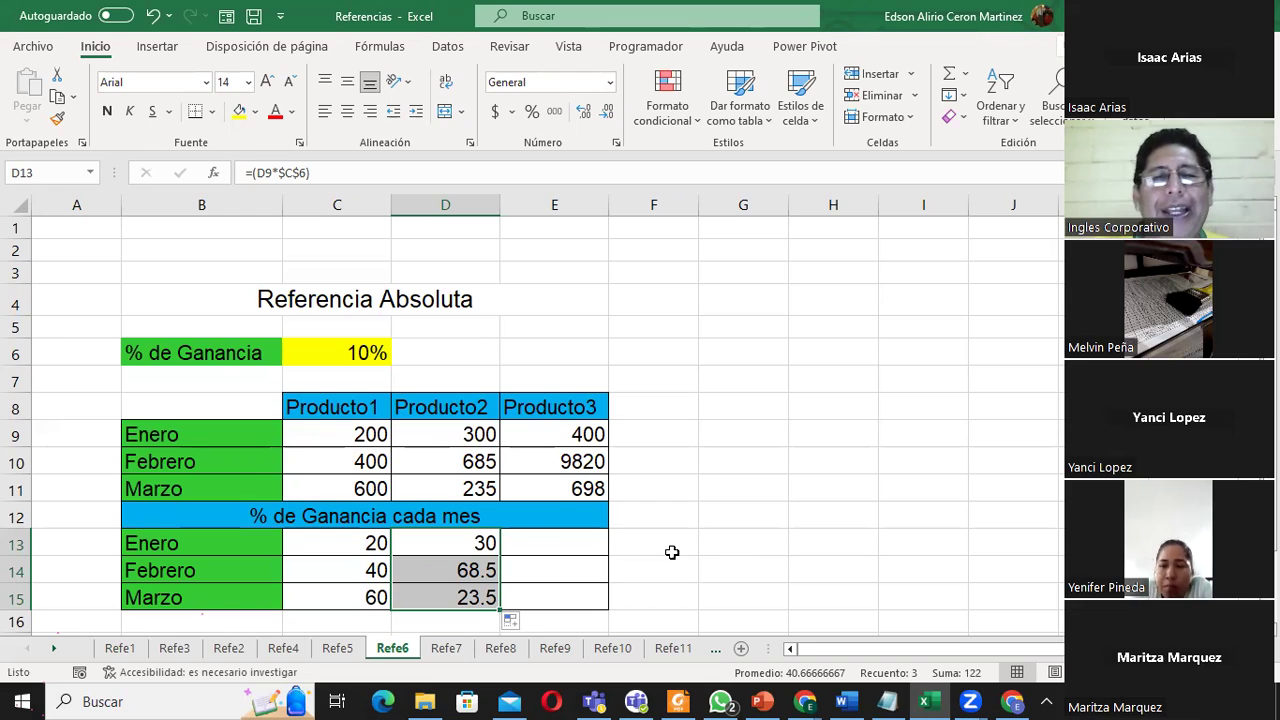
{"action": "left_click", "coordinate": [544, 548]}
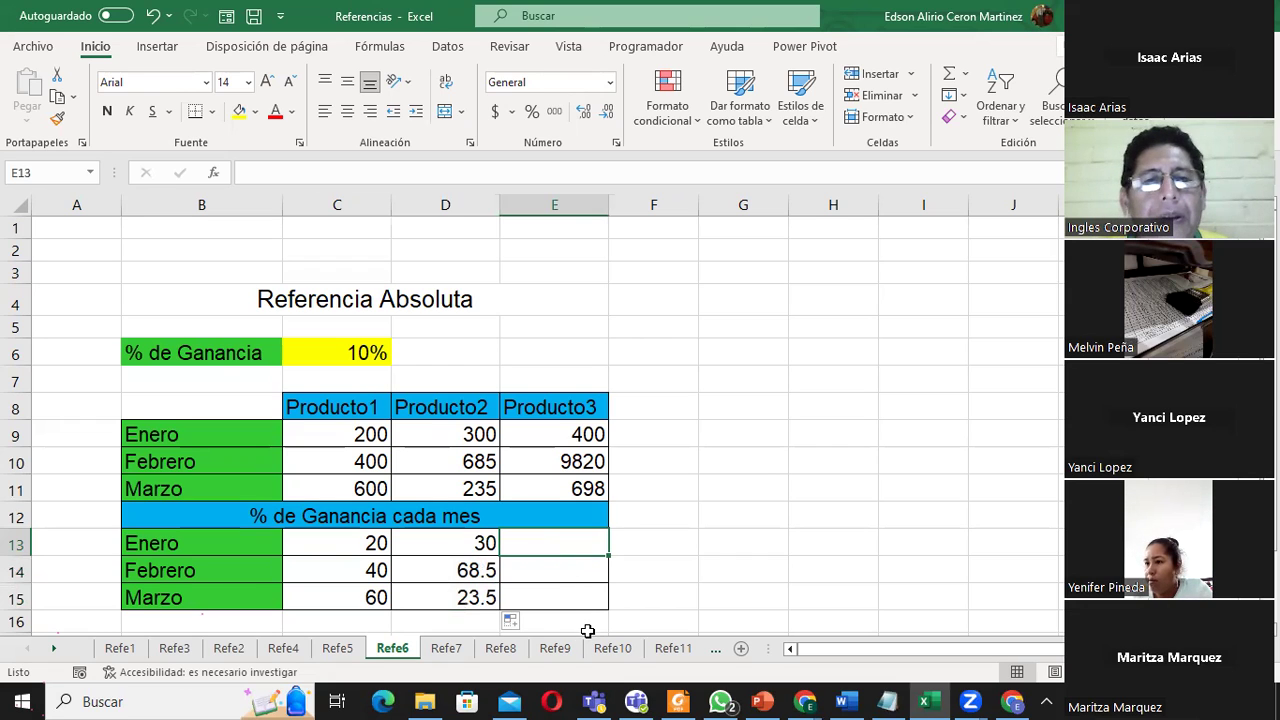
{"action": "left_click", "coordinate": [449, 543]}
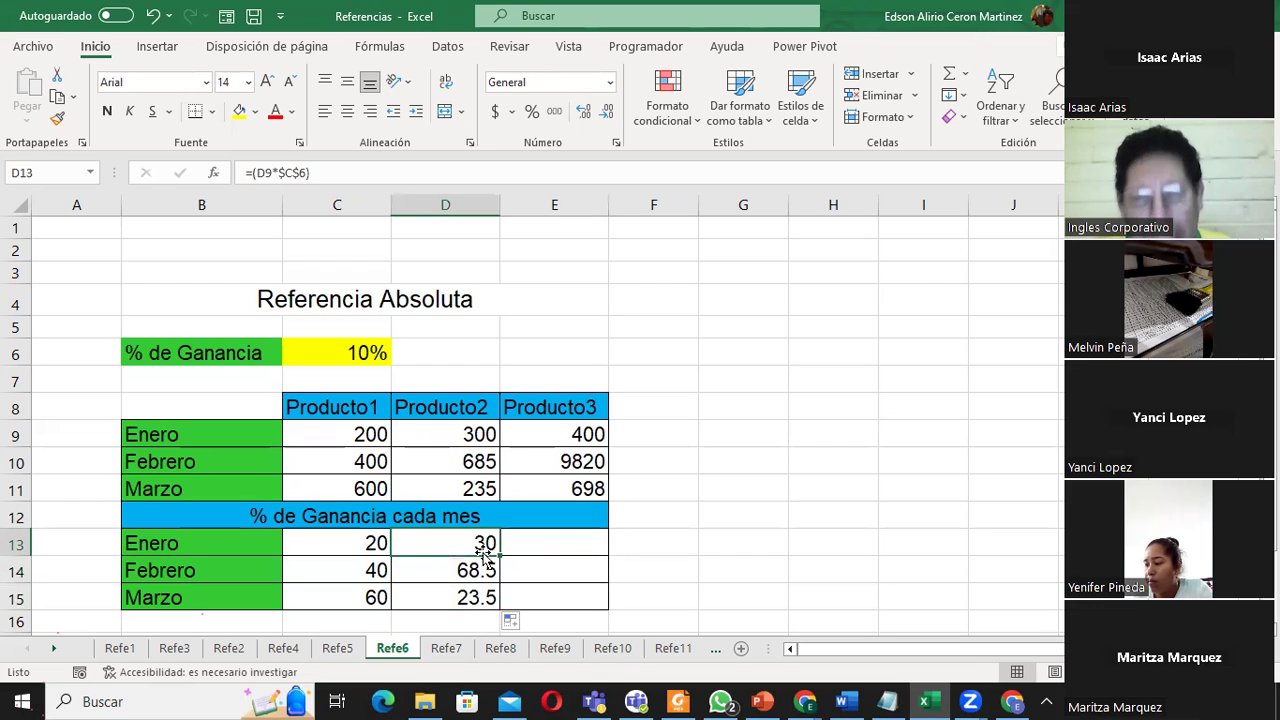
{"action": "left_click", "coordinate": [549, 546]}
{"action": "left_click_drag", "start_coordinate": [549, 540], "coordinate": [551, 598]}
{"action": "left_click_drag", "start_coordinate": [549, 537], "coordinate": [550, 598]}
{"action": "left_click_drag", "start_coordinate": [549, 540], "coordinate": [548, 599]}
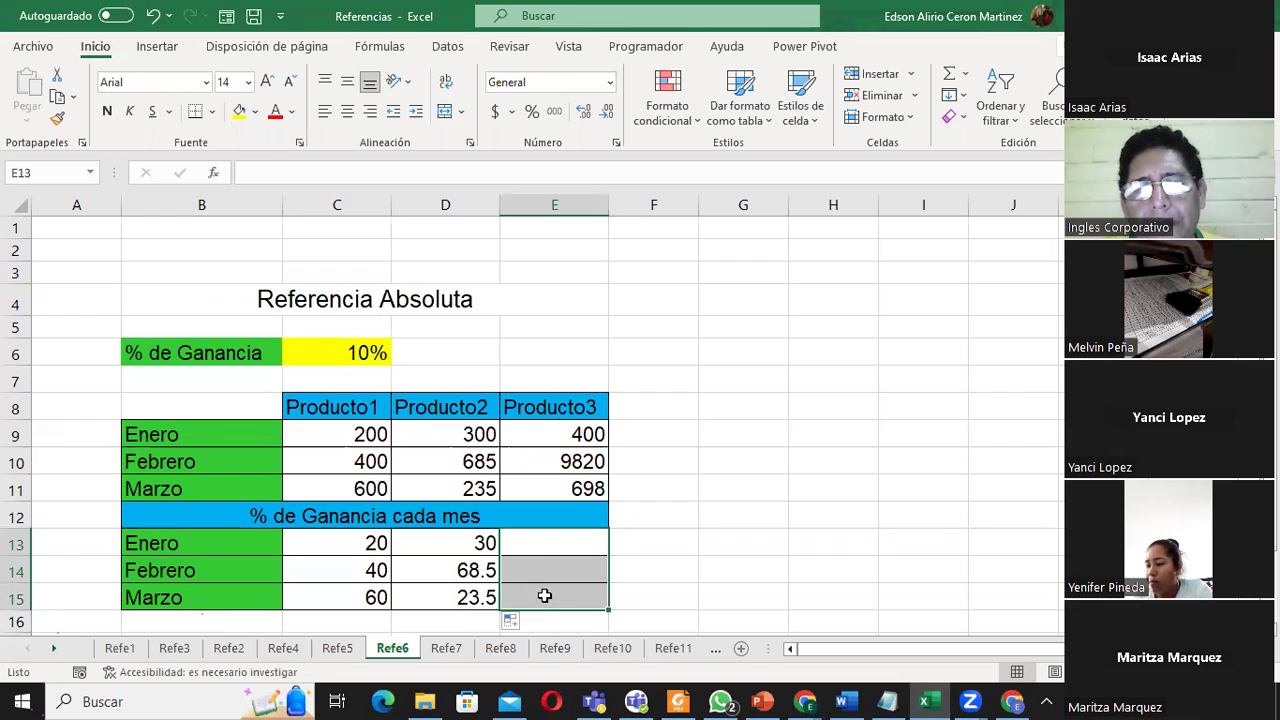
{"action": "left_click_drag", "start_coordinate": [545, 545], "coordinate": [549, 597]}
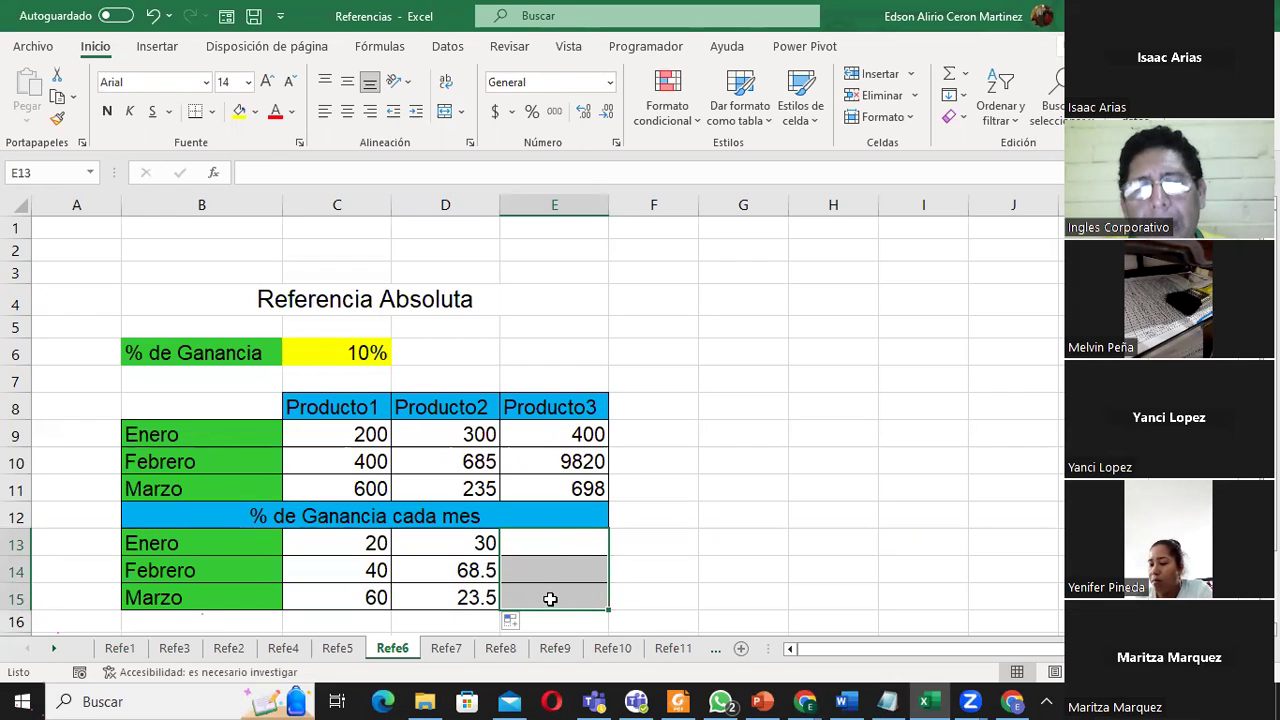
{"action": "left_click", "coordinate": [474, 552]}
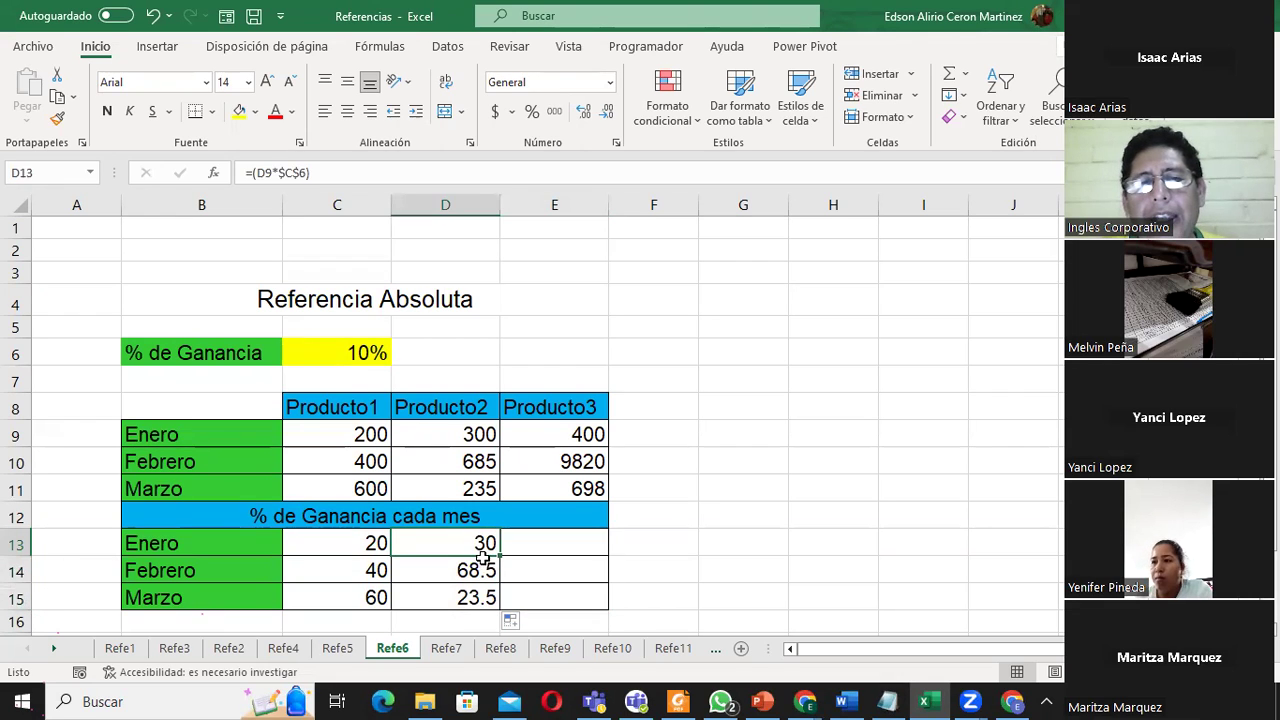
{"action": "left_click", "coordinate": [535, 546]}
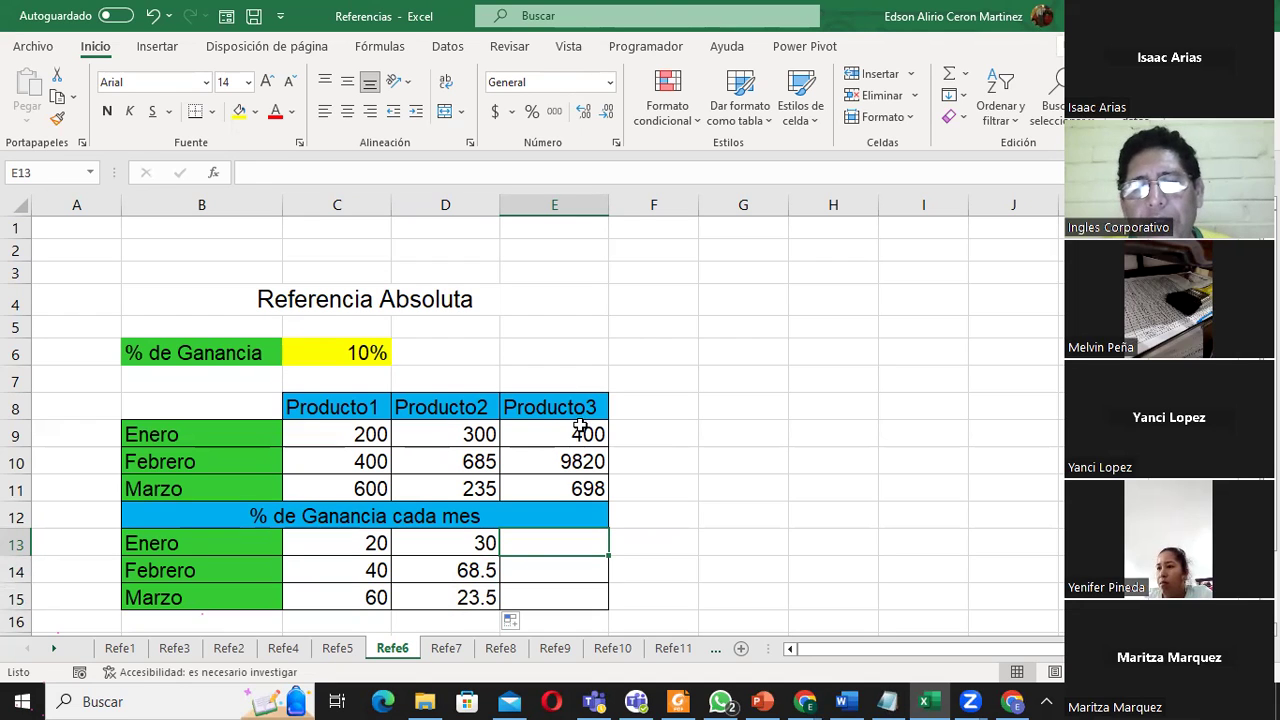
{"action": "left_click", "coordinate": [579, 431]}
{"action": "left_click", "coordinate": [362, 350]}
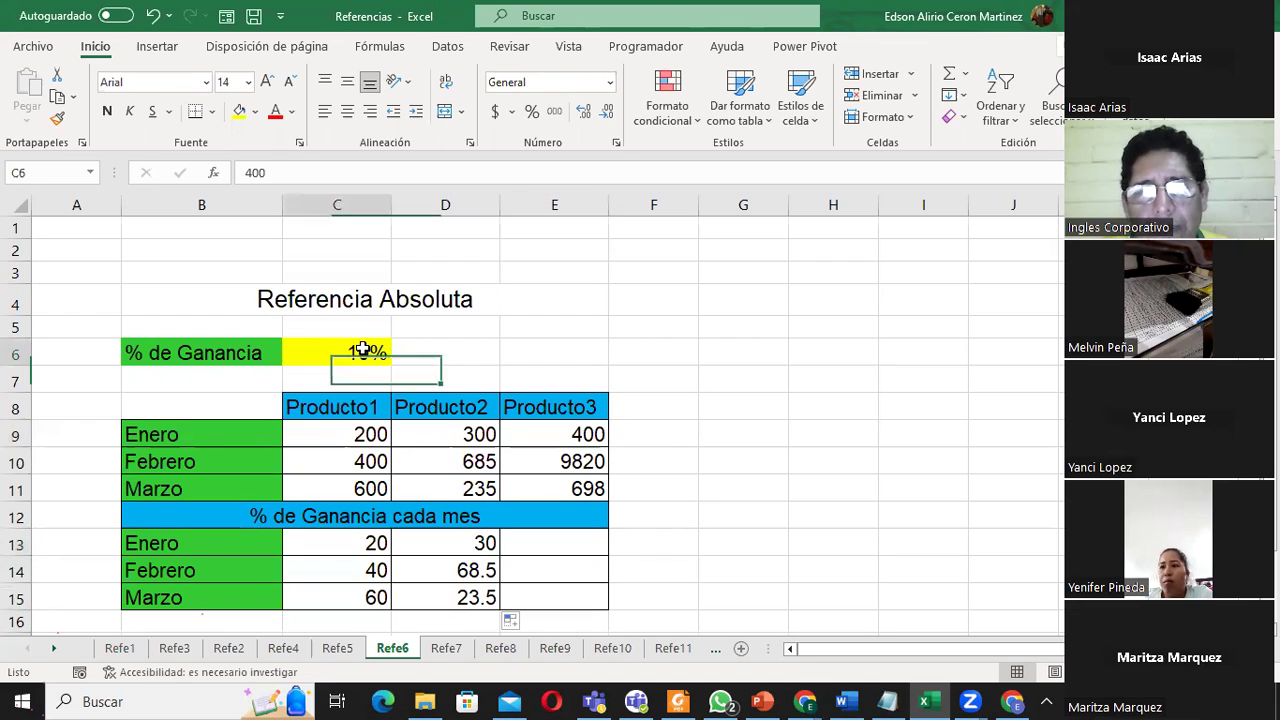
{"action": "left_click", "coordinate": [536, 540]}
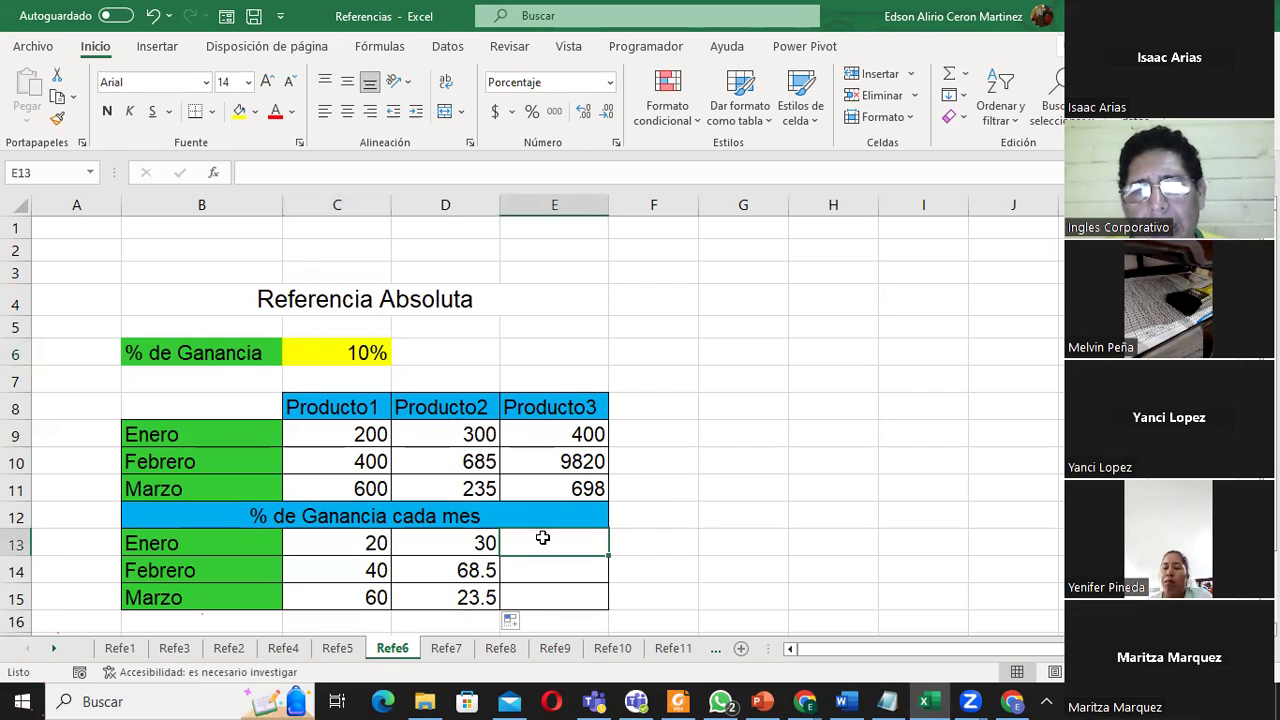
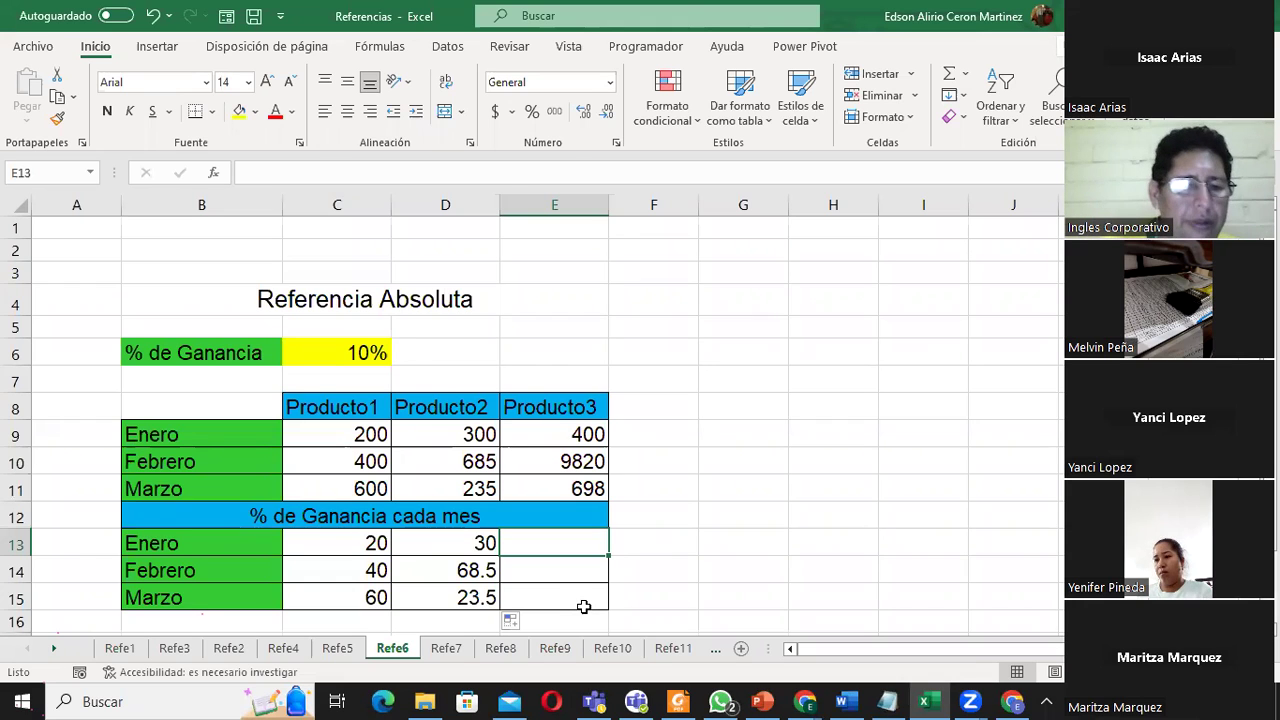
- Enter =(E9*$C$6) in E13 for Enero's Producto3 profit at the locked 10% rate
{"action": "type", "text": "="}
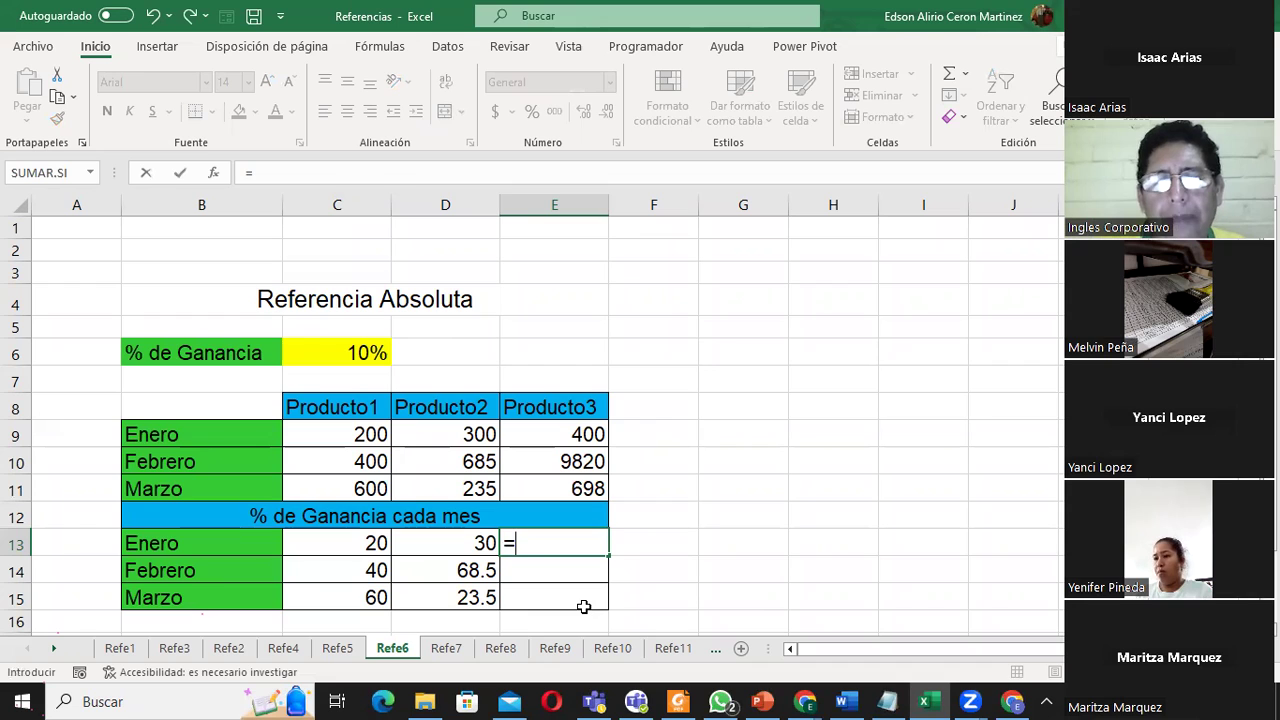
{"action": "type", "text": "("}
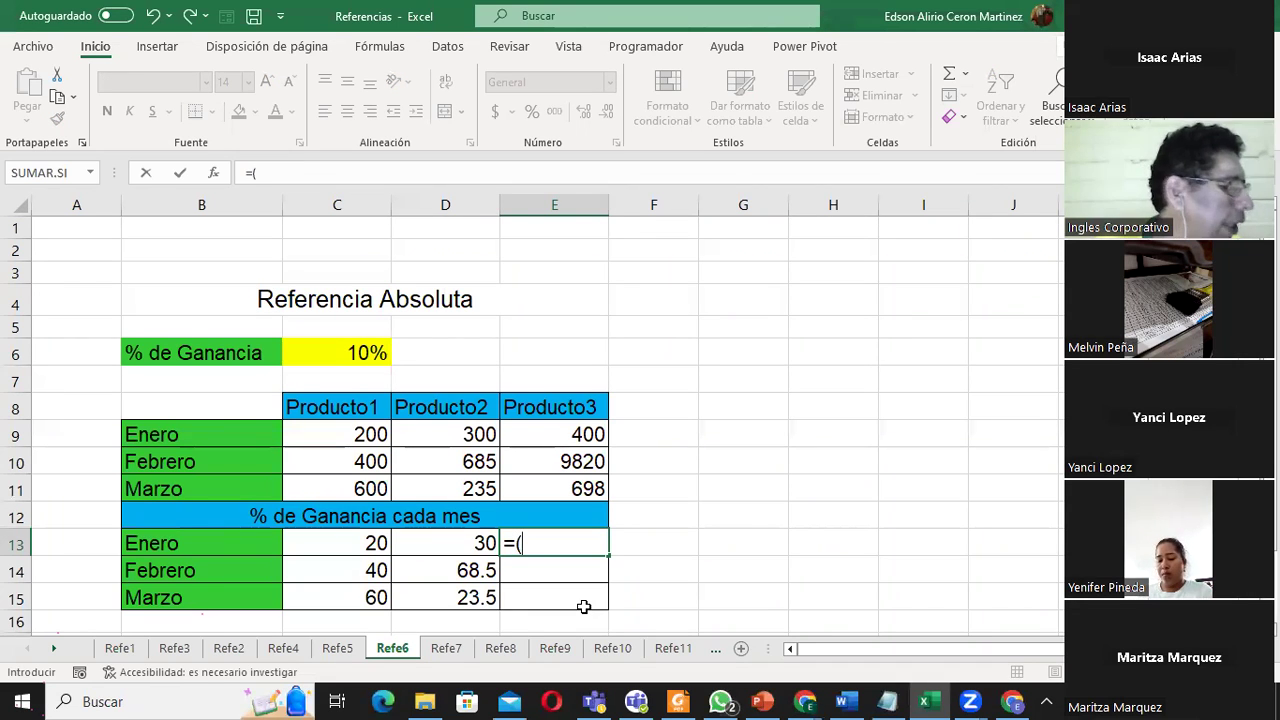
{"action": "left_click", "coordinate": [566, 434]}
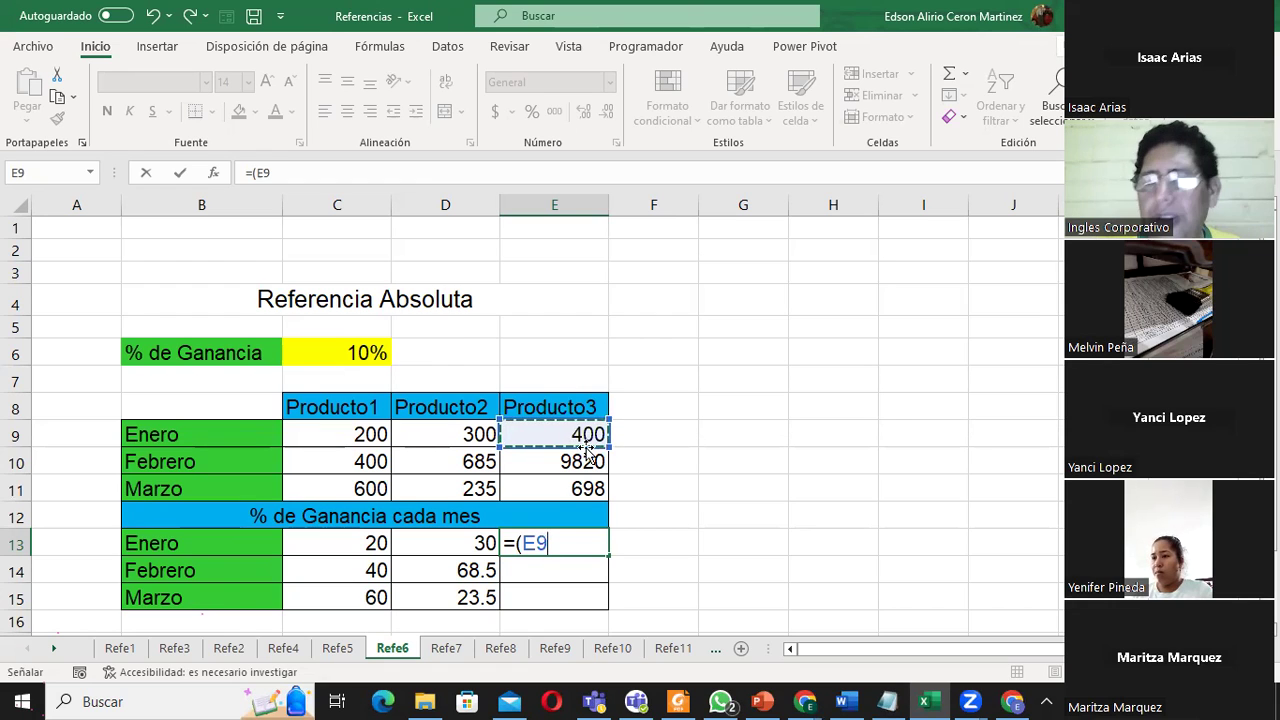
{"action": "type", "text": "*"}
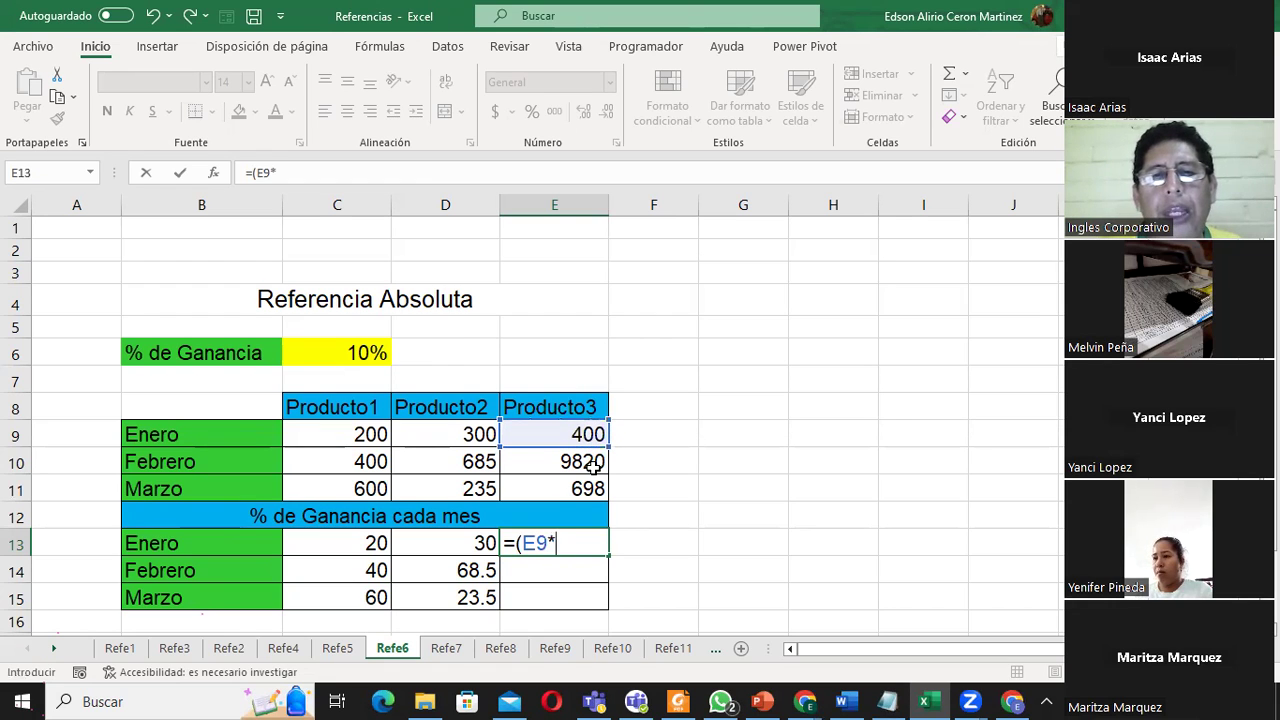
{"action": "left_click", "coordinate": [352, 353]}
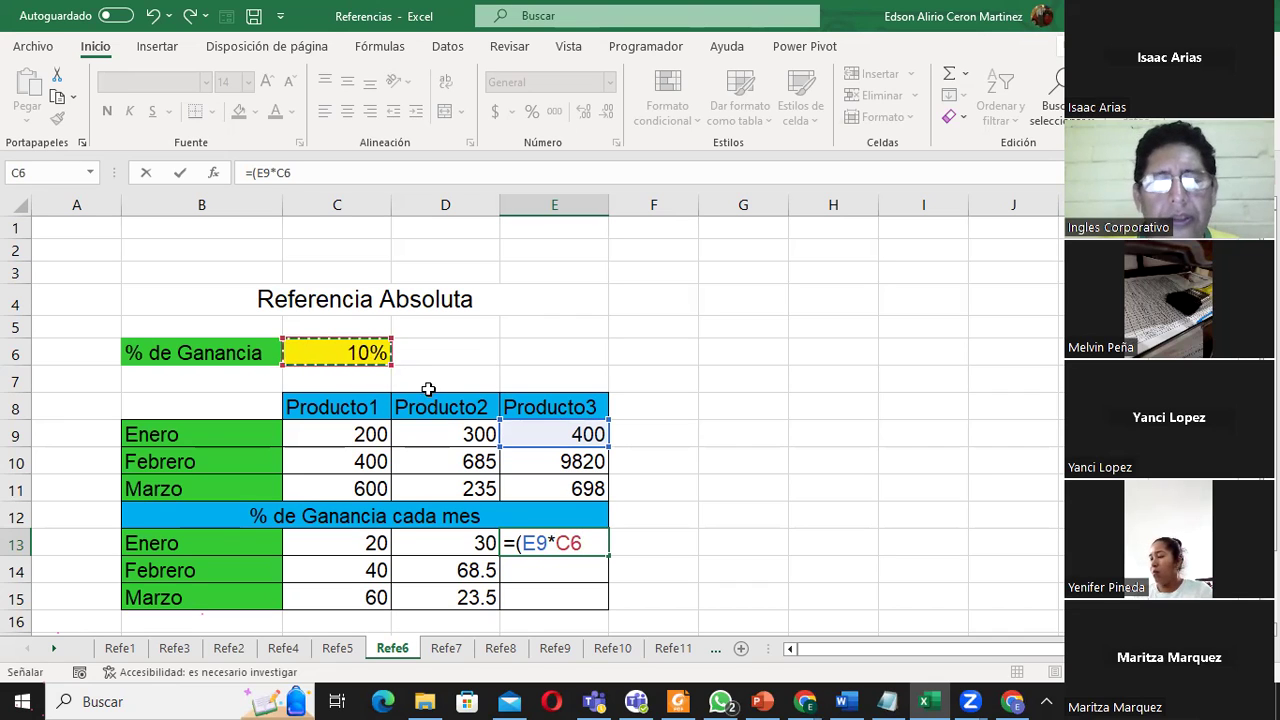
{"action": "left_click", "coordinate": [556, 542]}
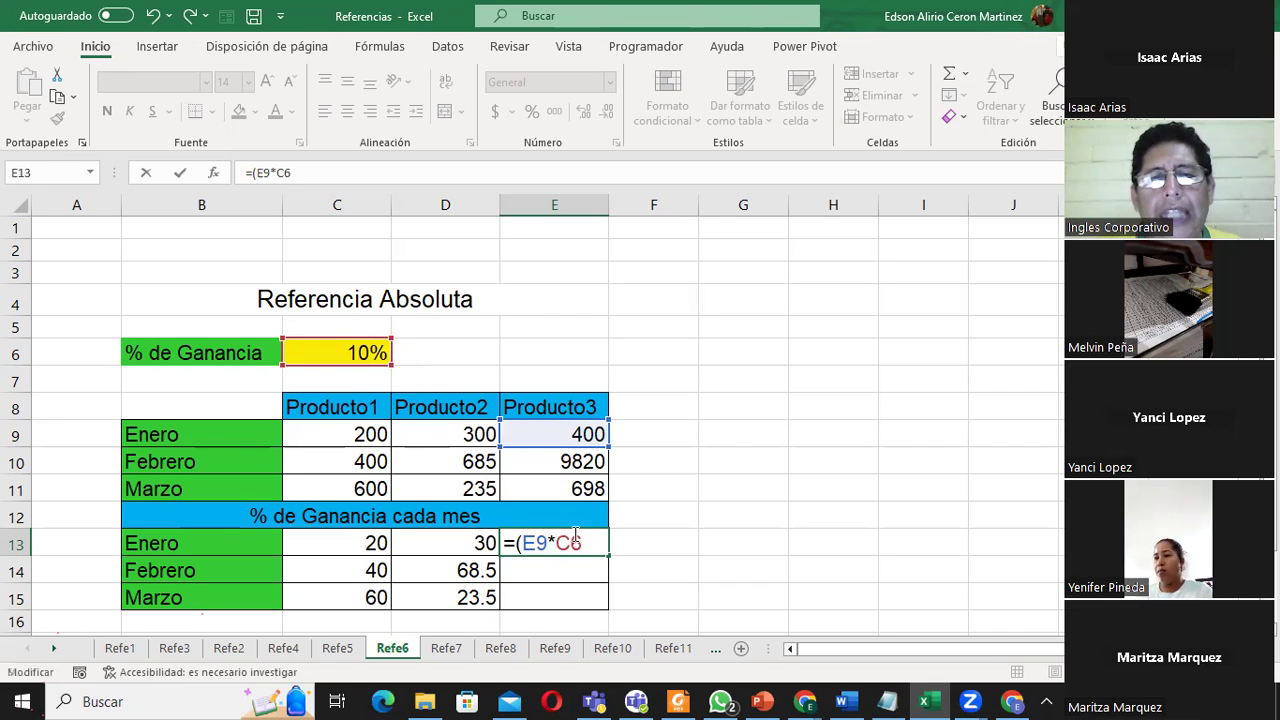
{"action": "type", "text": "$"}
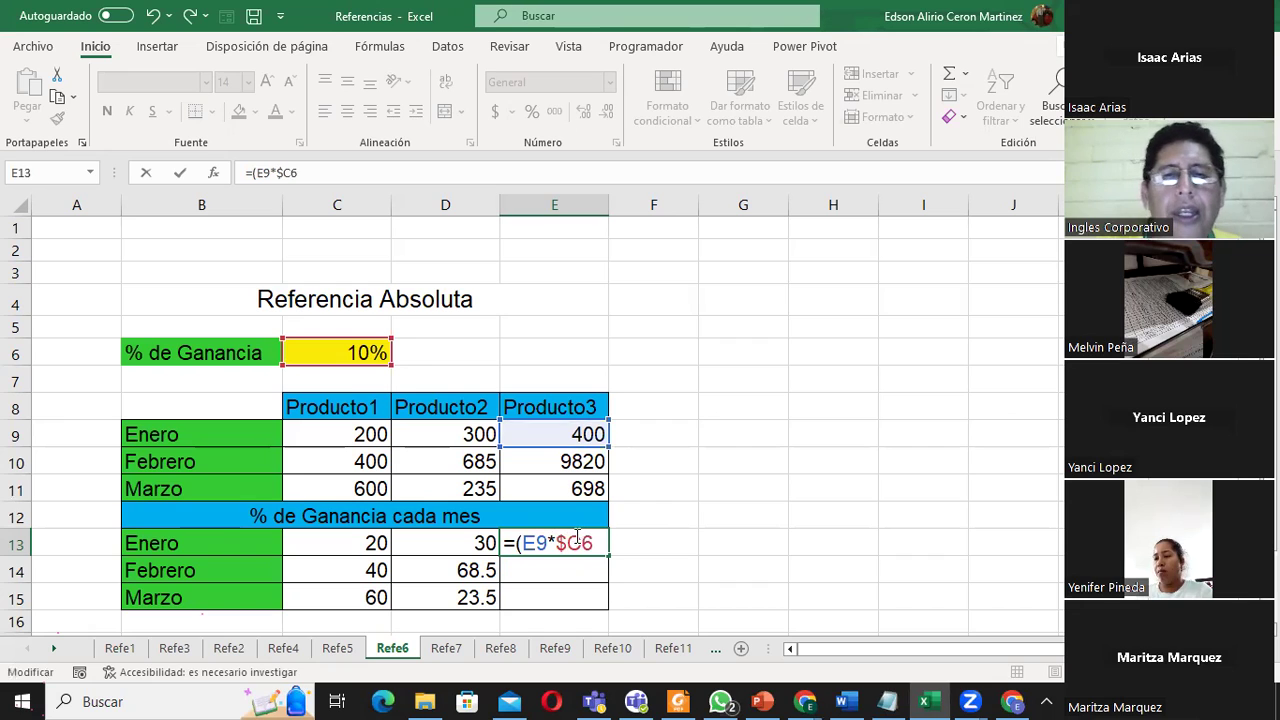
{"action": "left_click", "coordinate": [597, 543]}
{"action": "key", "text": "Left"}
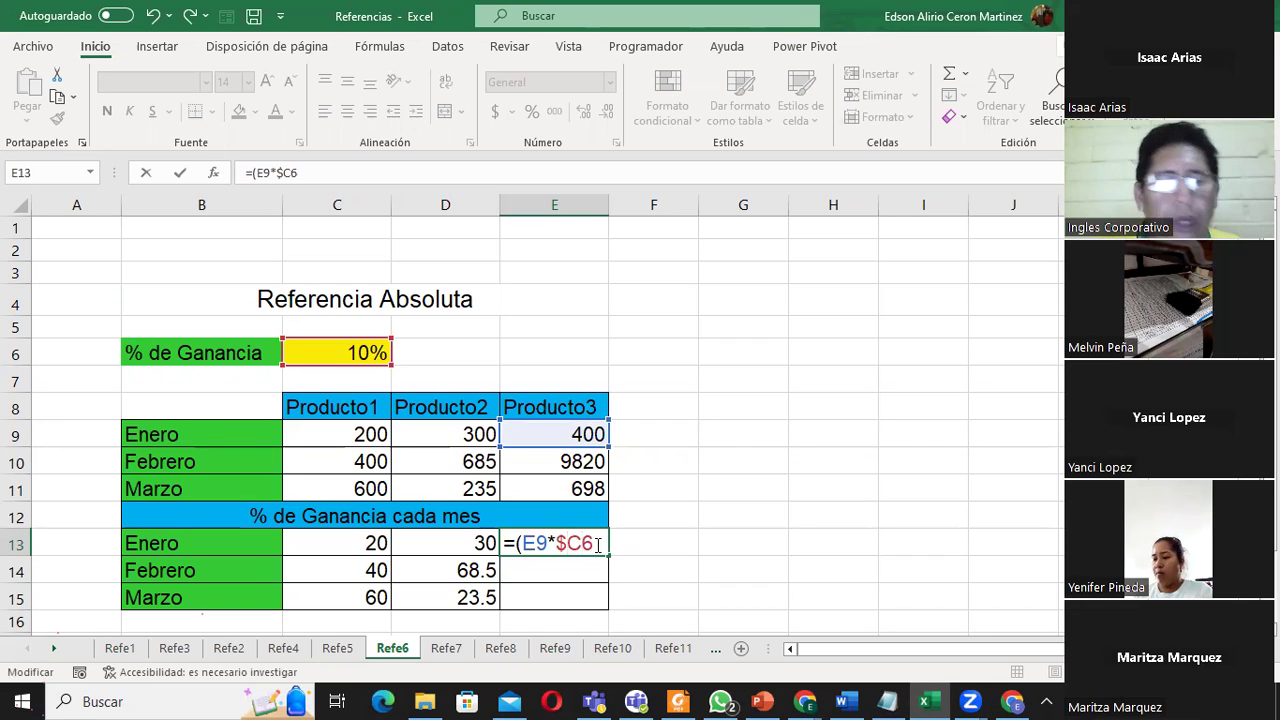
{"action": "type", "text": "$6"}
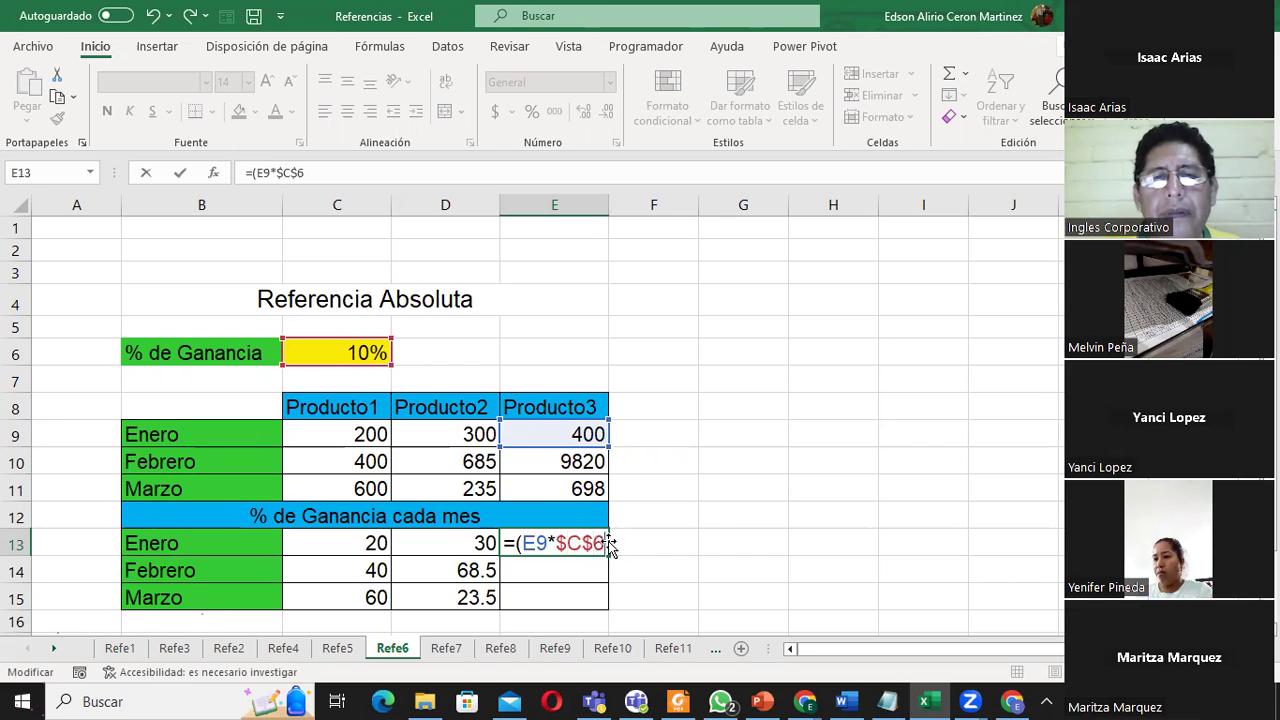
{"action": "type", "text": ")"}
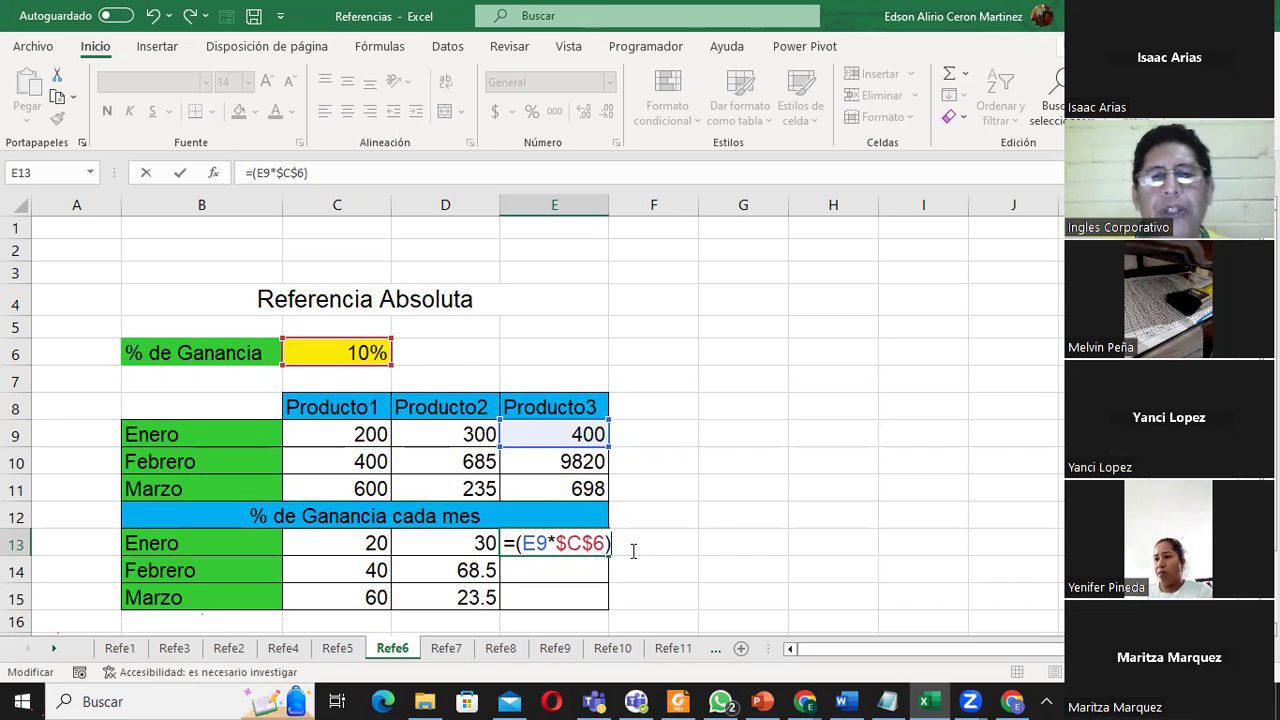
{"action": "key", "text": "Return"}
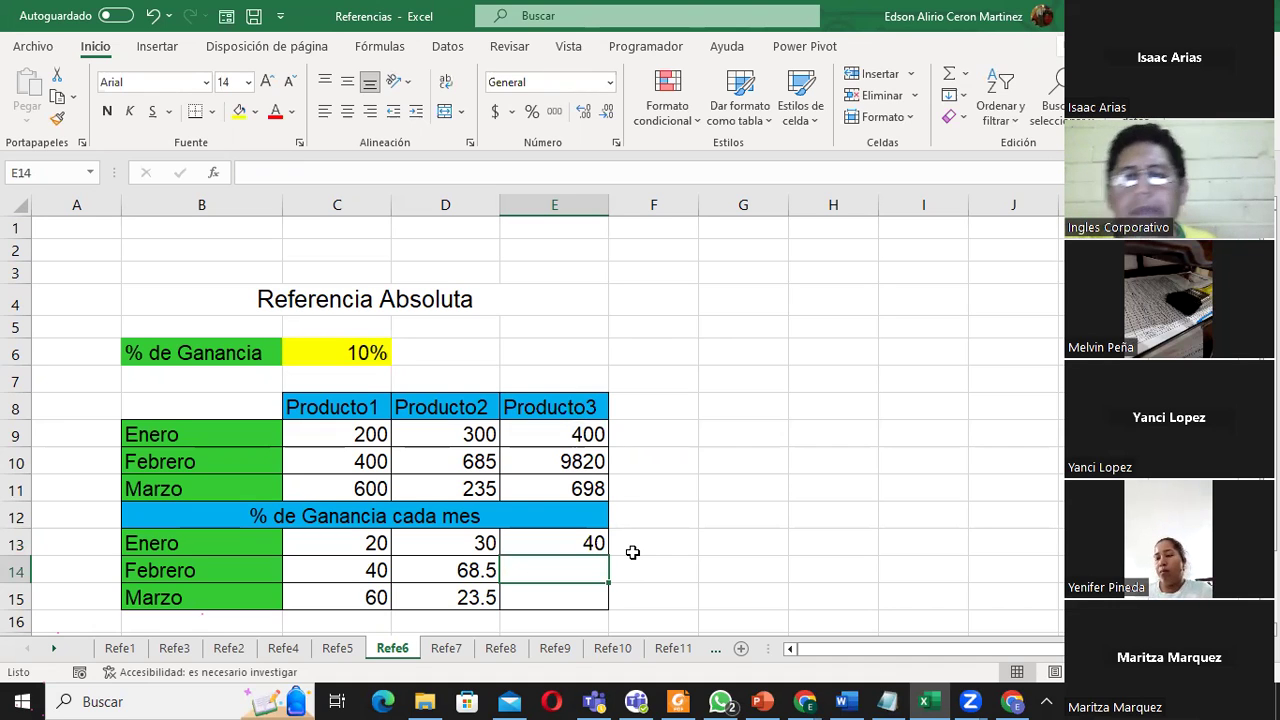
- Fill the E13 profit formula down to E15, giving 982 and 69.8
{"action": "left_click", "coordinate": [595, 541]}
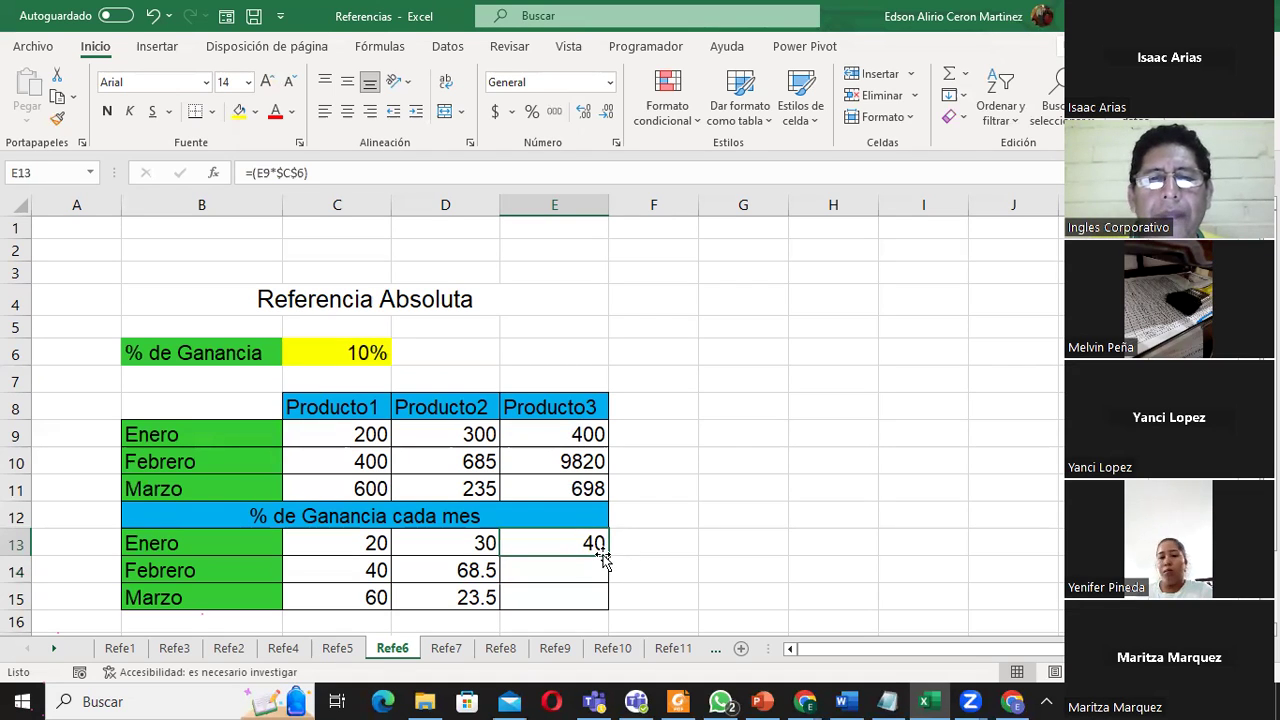
{"action": "left_click_drag", "start_coordinate": [606, 556], "coordinate": [605, 606]}
- Inspect the E9 reference in E13's formula without changing it, then go to the Refe7 sheet
{"action": "left_click", "coordinate": [550, 542]}
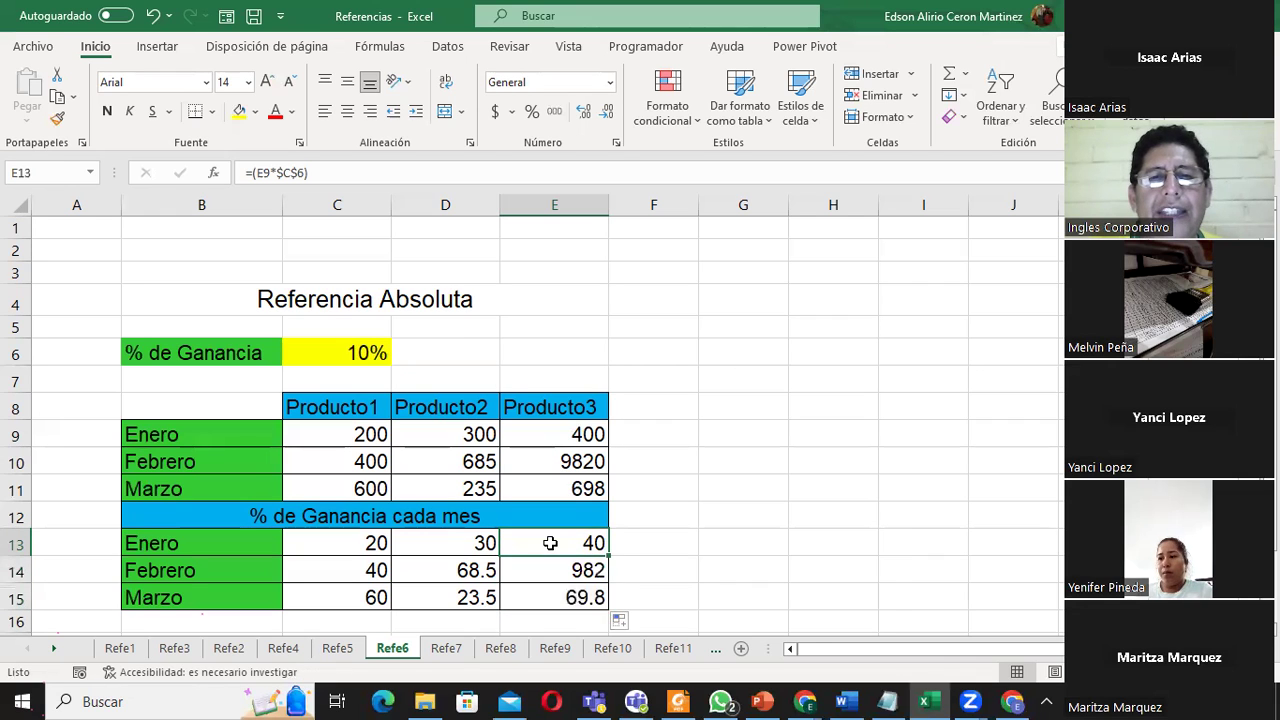
{"action": "double_click", "coordinate": [550, 542]}
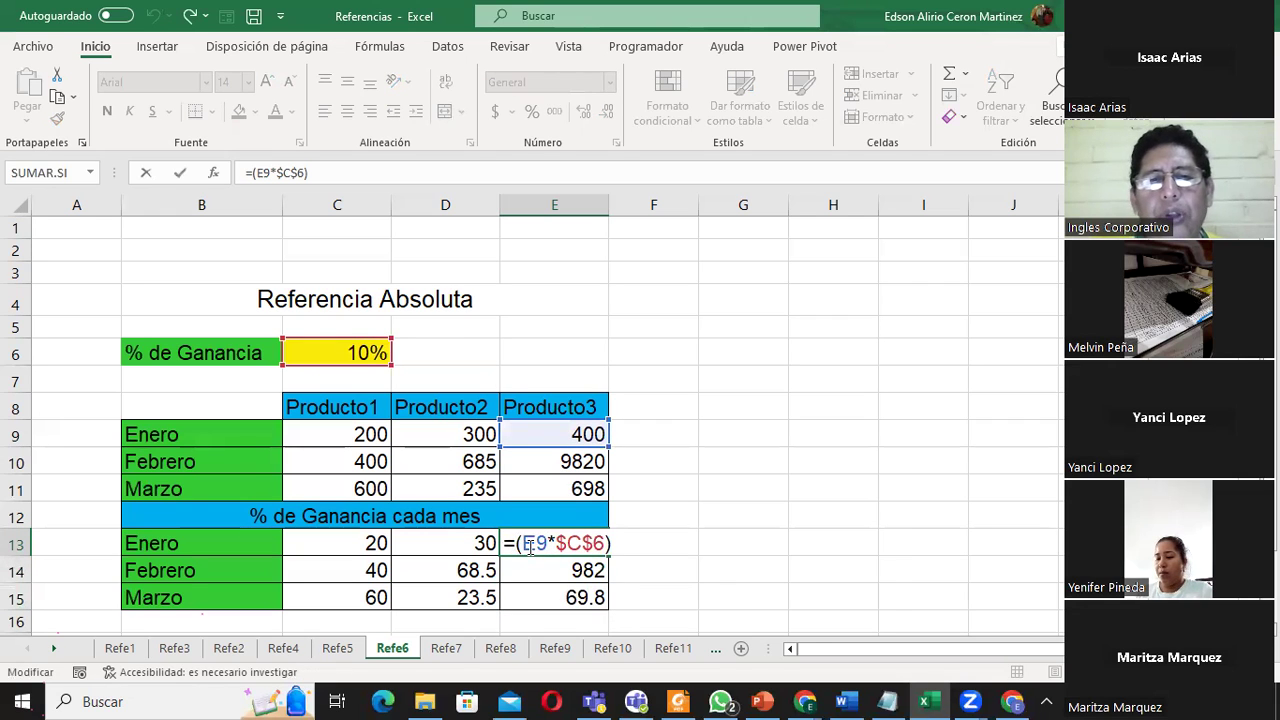
{"action": "left_click_drag", "start_coordinate": [523, 543], "coordinate": [607, 540]}
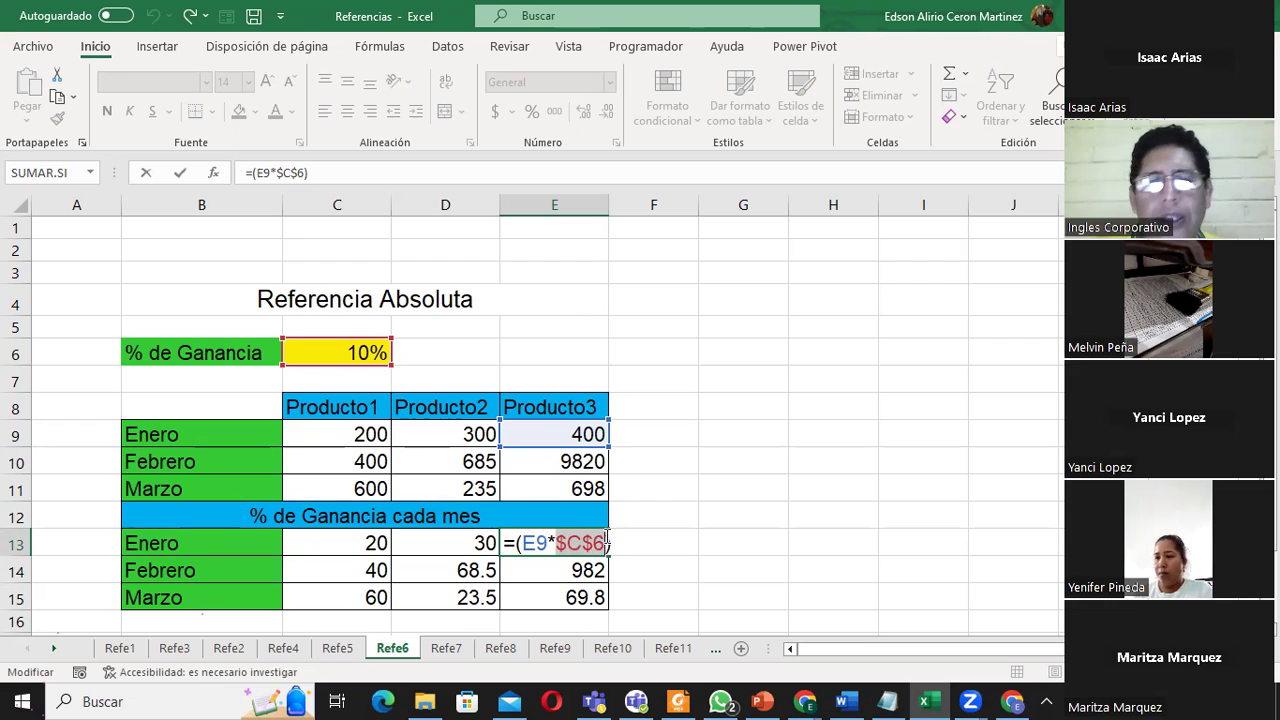
{"action": "left_click_drag", "start_coordinate": [547, 543], "coordinate": [527, 543]}
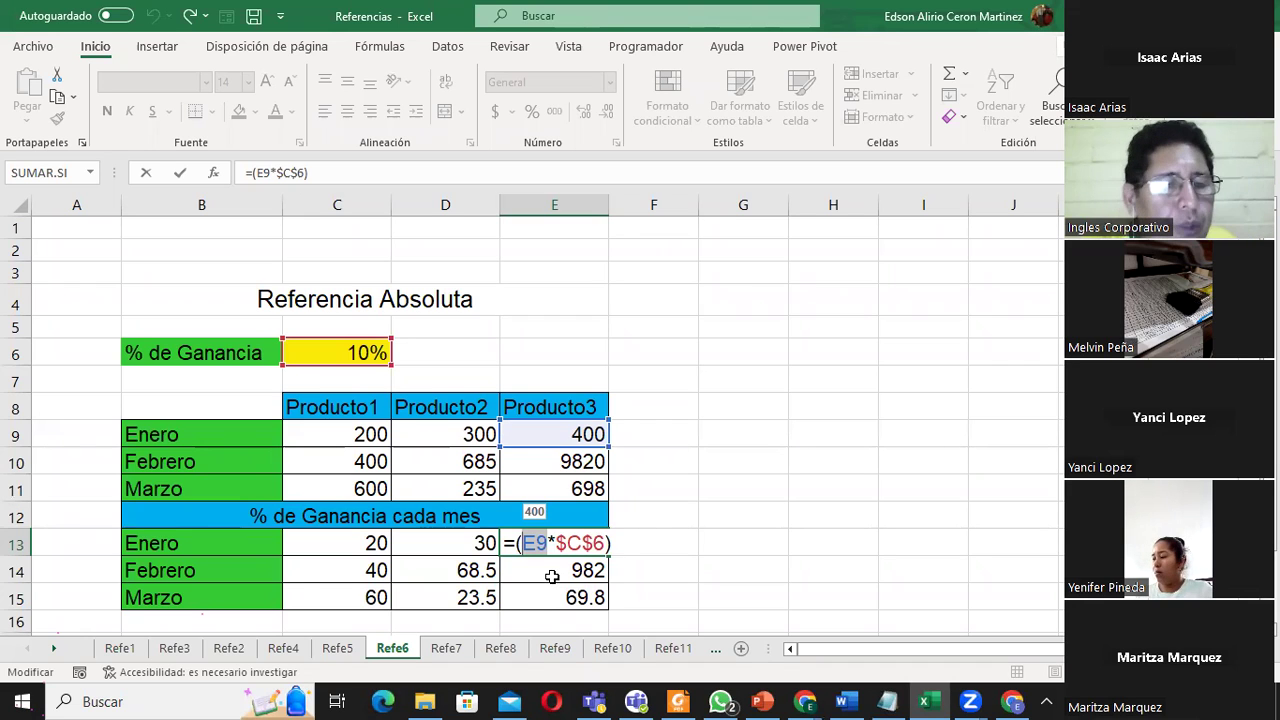
{"action": "key", "text": "ctrl+Return"}
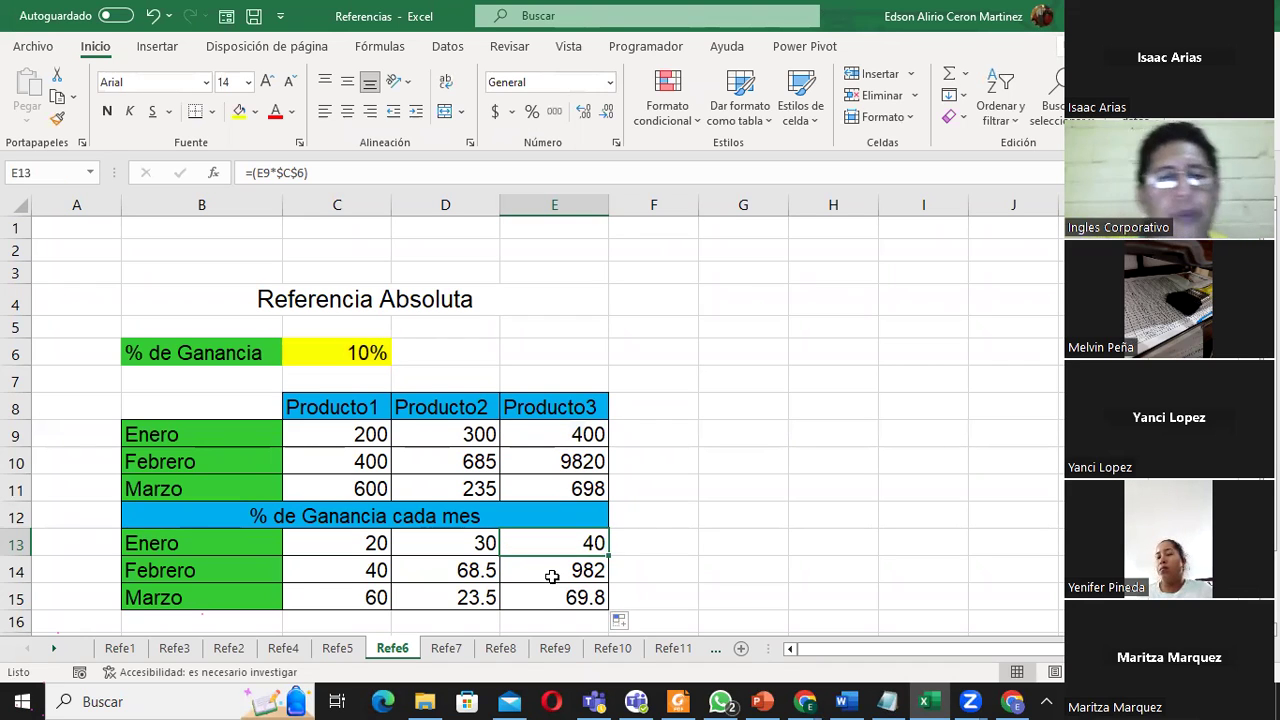
{"action": "left_click", "coordinate": [452, 648]}
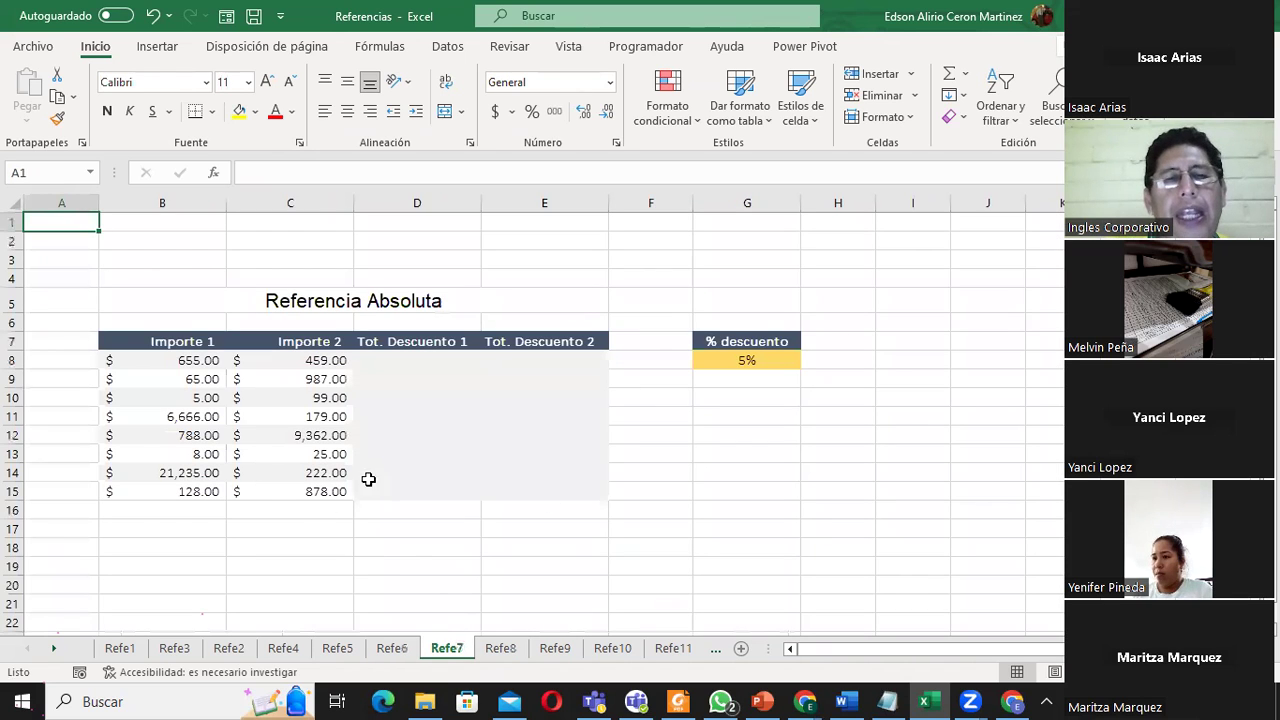